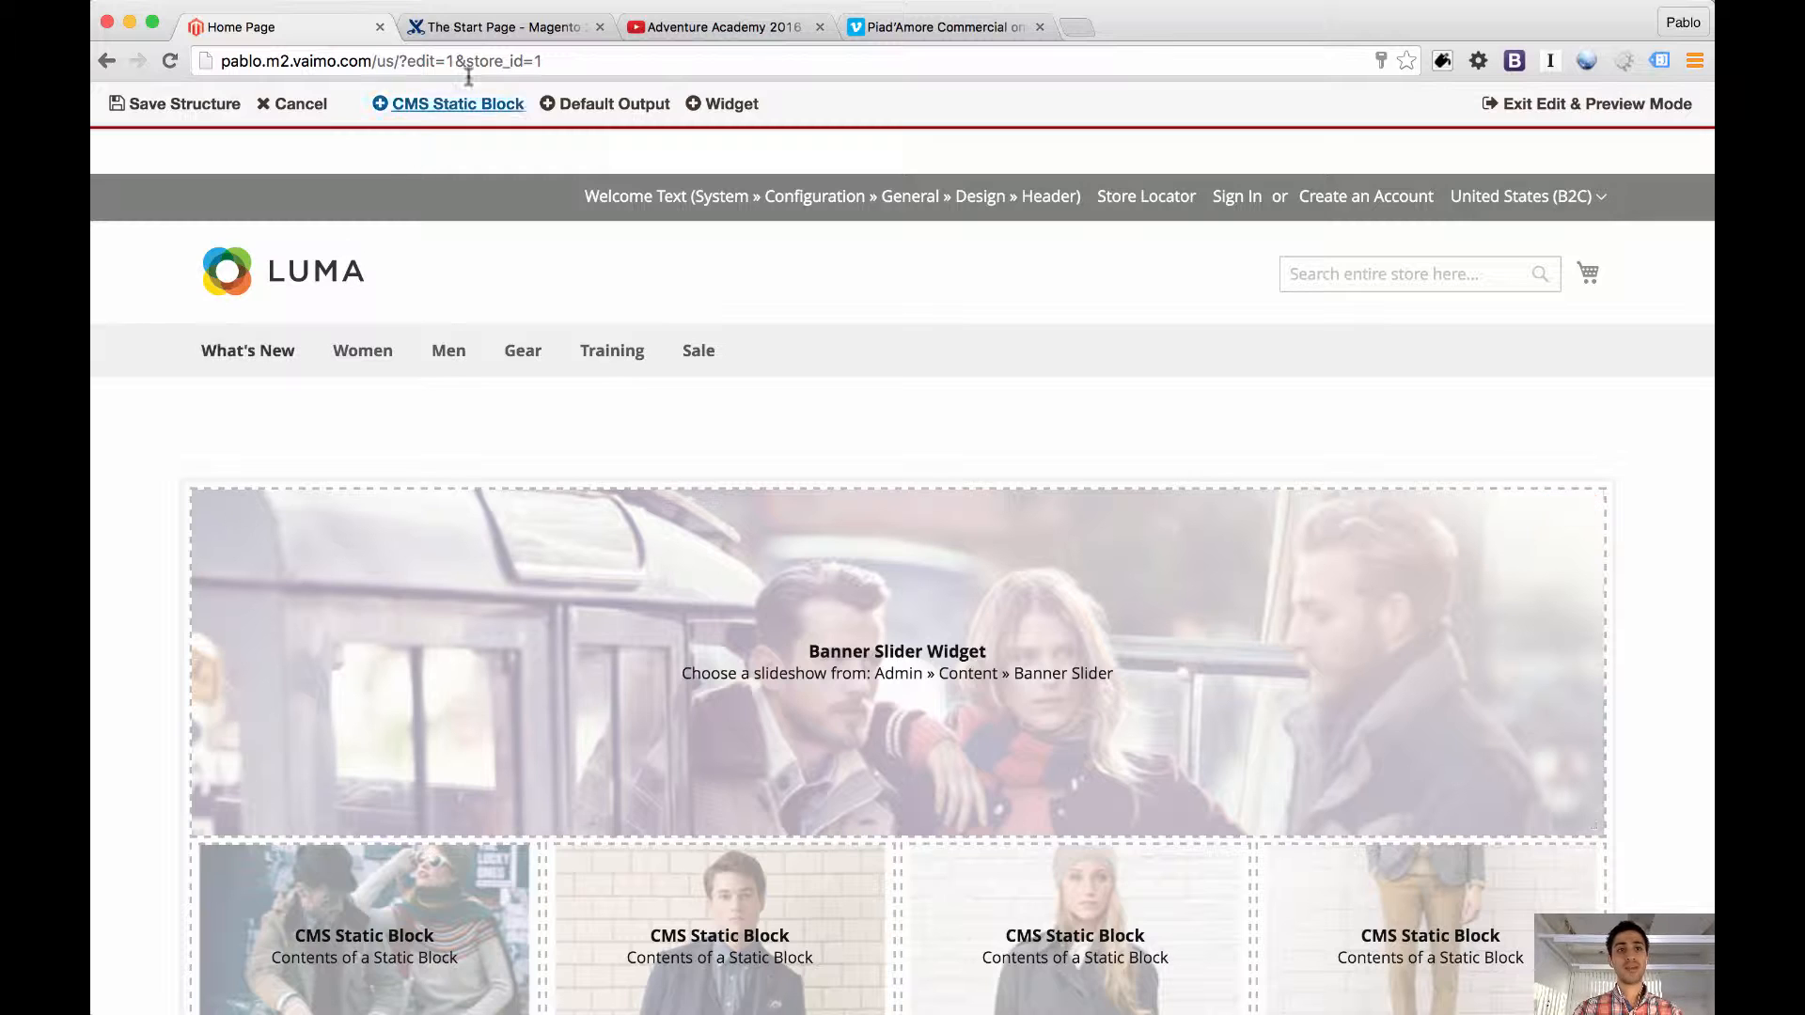
Switch to the Magento 2 Center guide and open its Content on Multisites page, followed by the Content Editing page
left_click(504, 30)
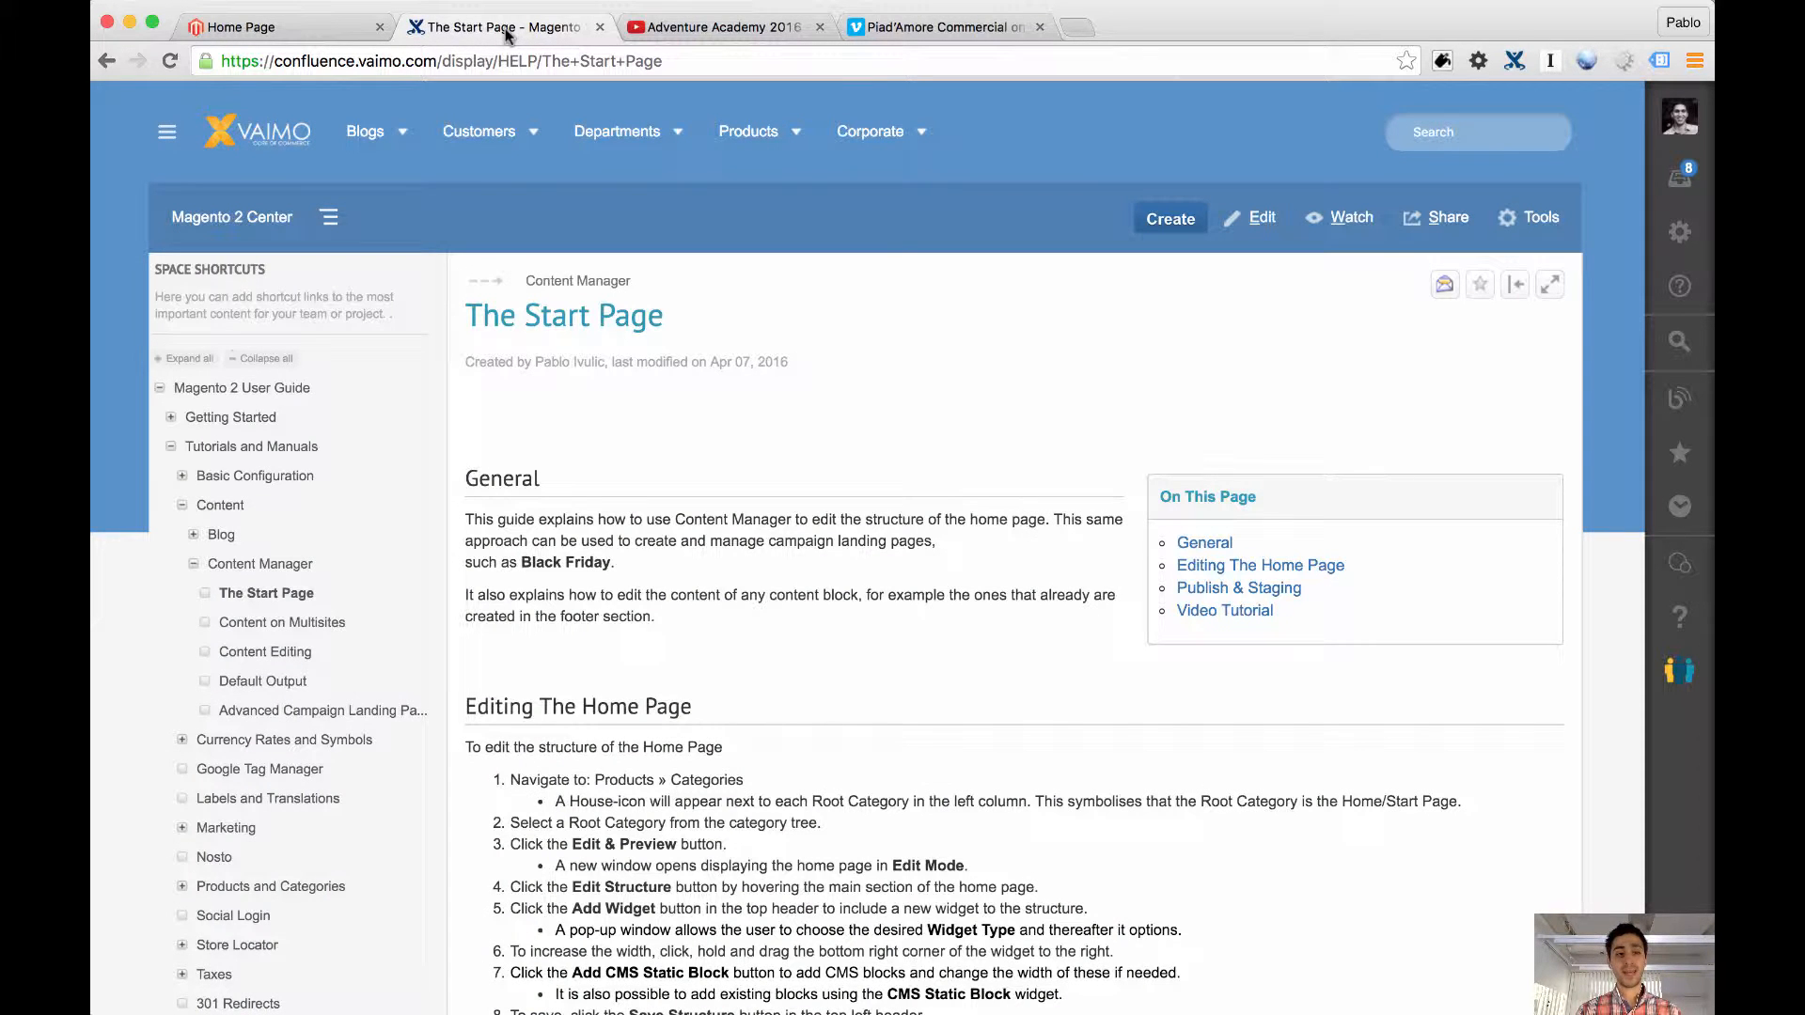
left_click(346, 624)
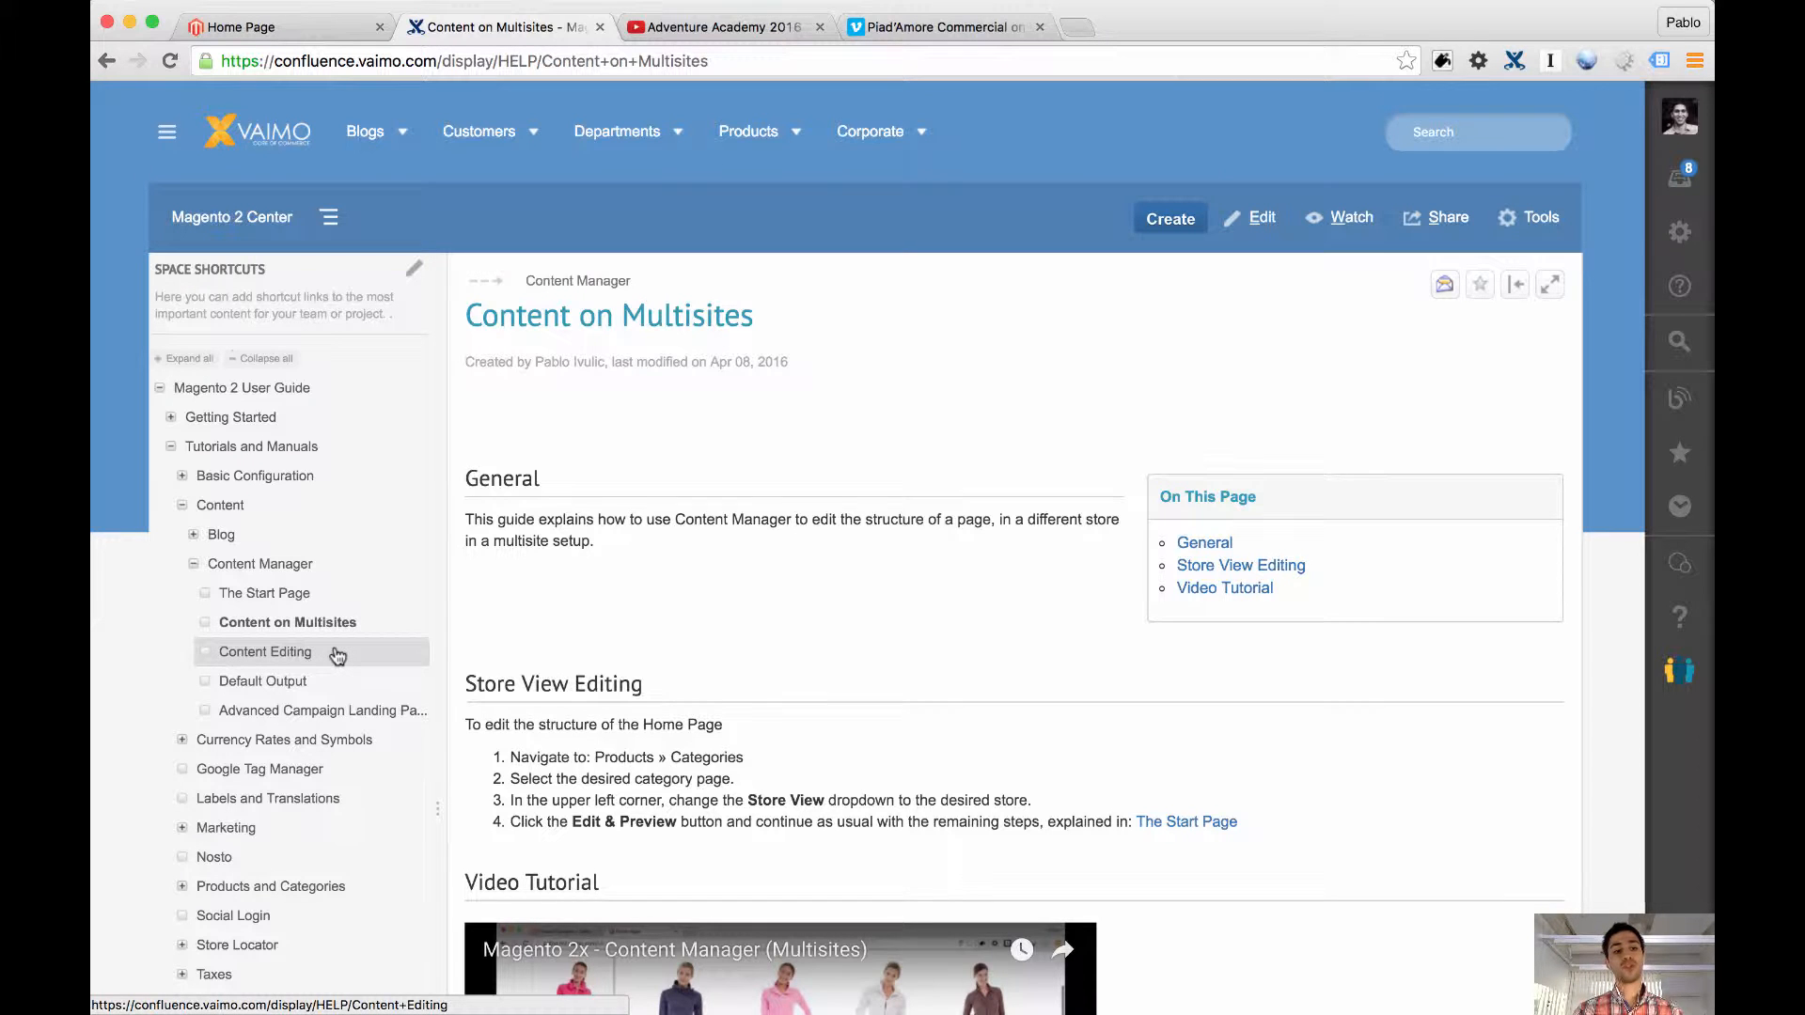
left_click(337, 655)
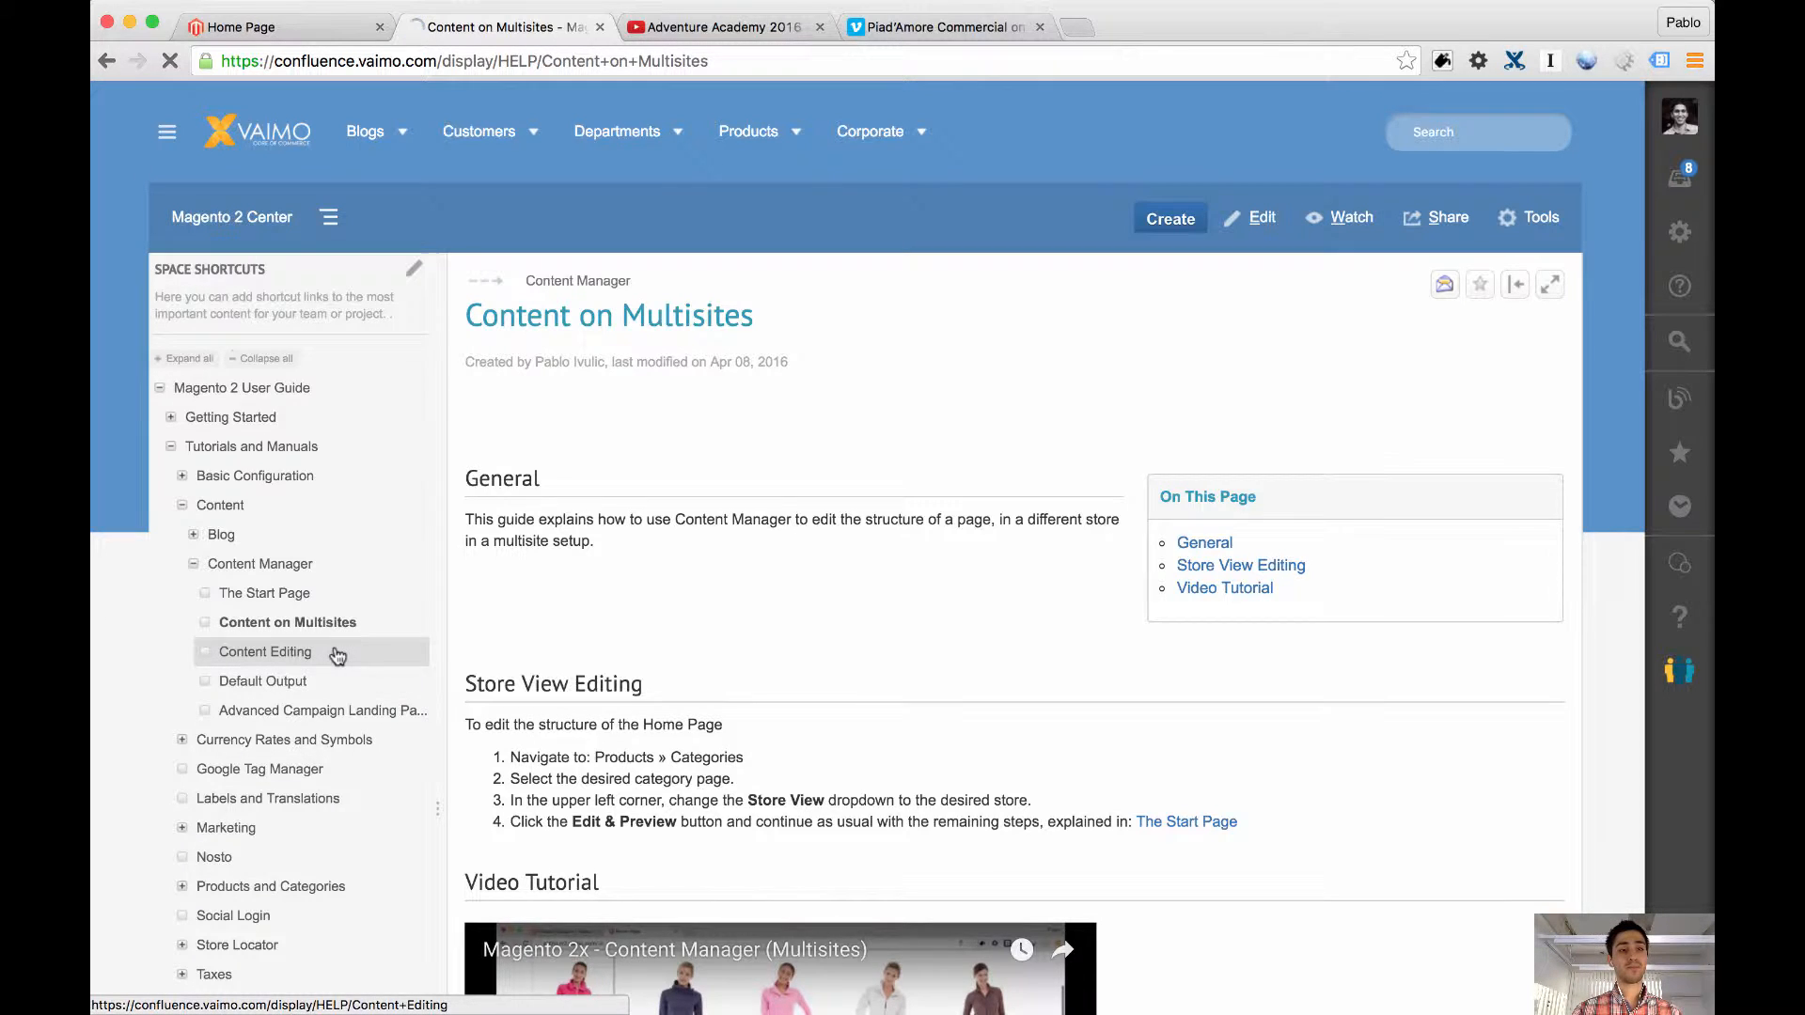
Return to the store's home page, cancel the structure editing and exit Edit & Preview Mode
left_click(252, 30)
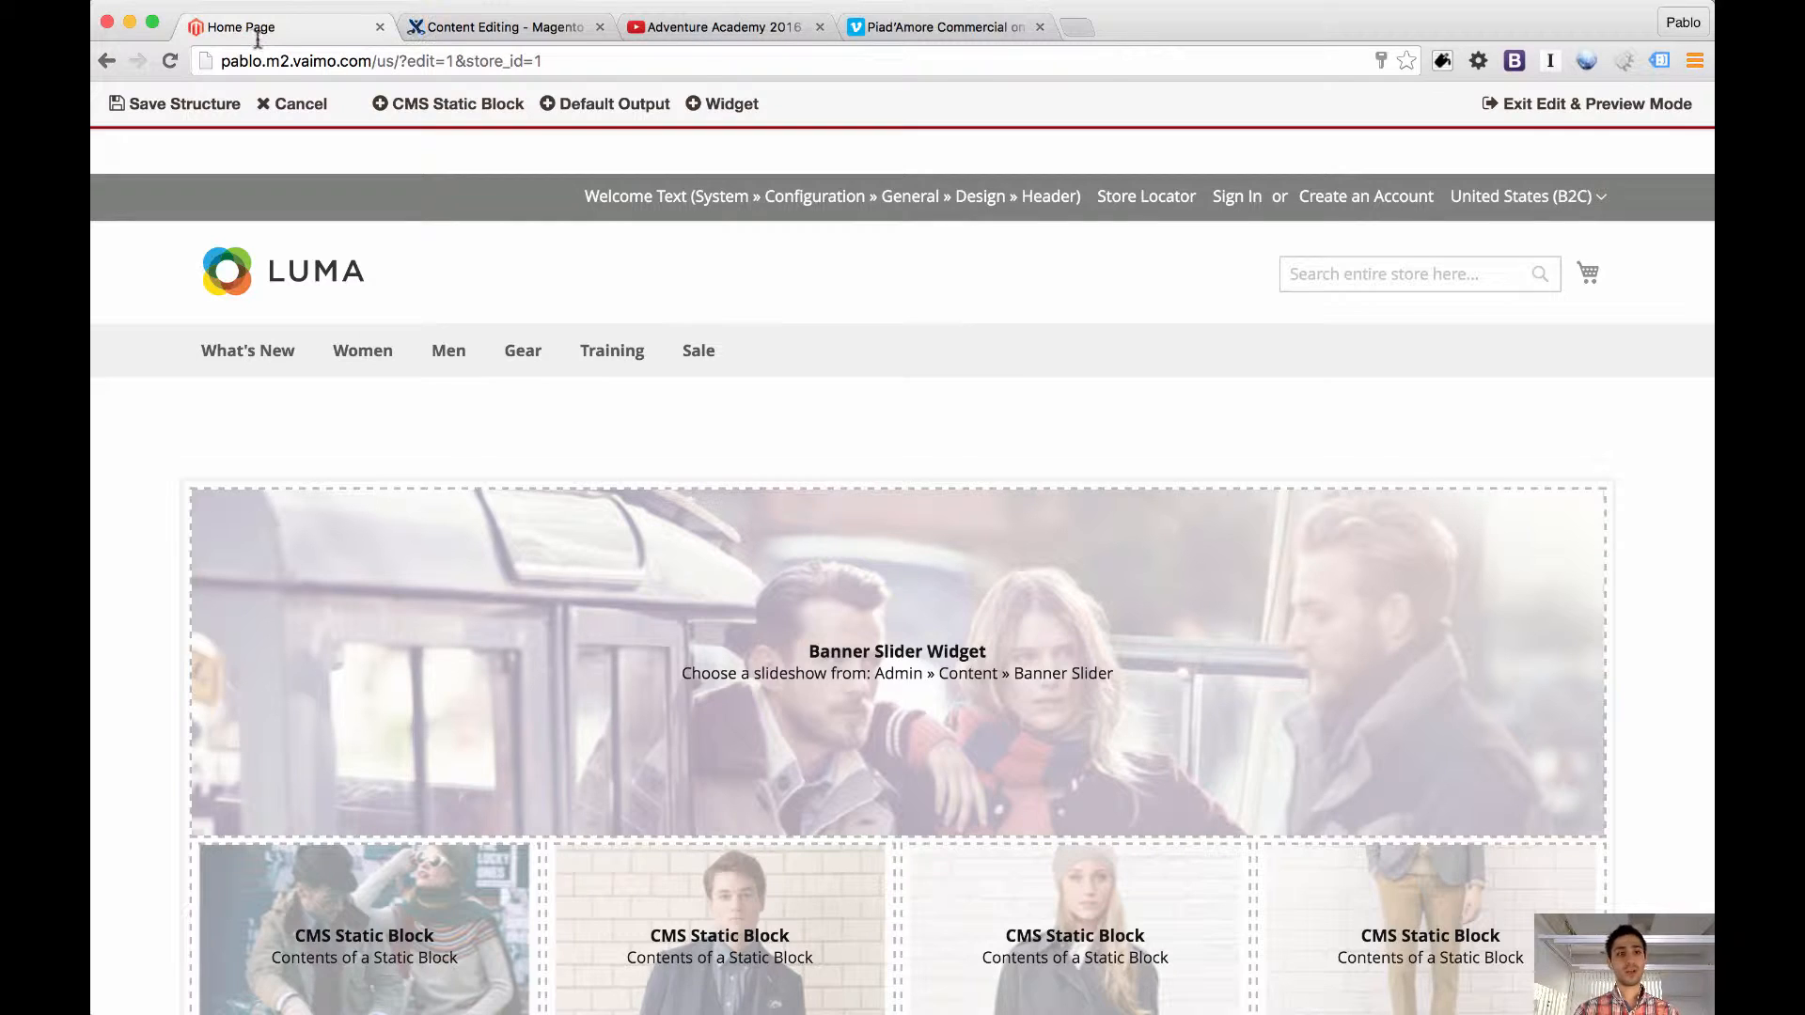
left_click(291, 106)
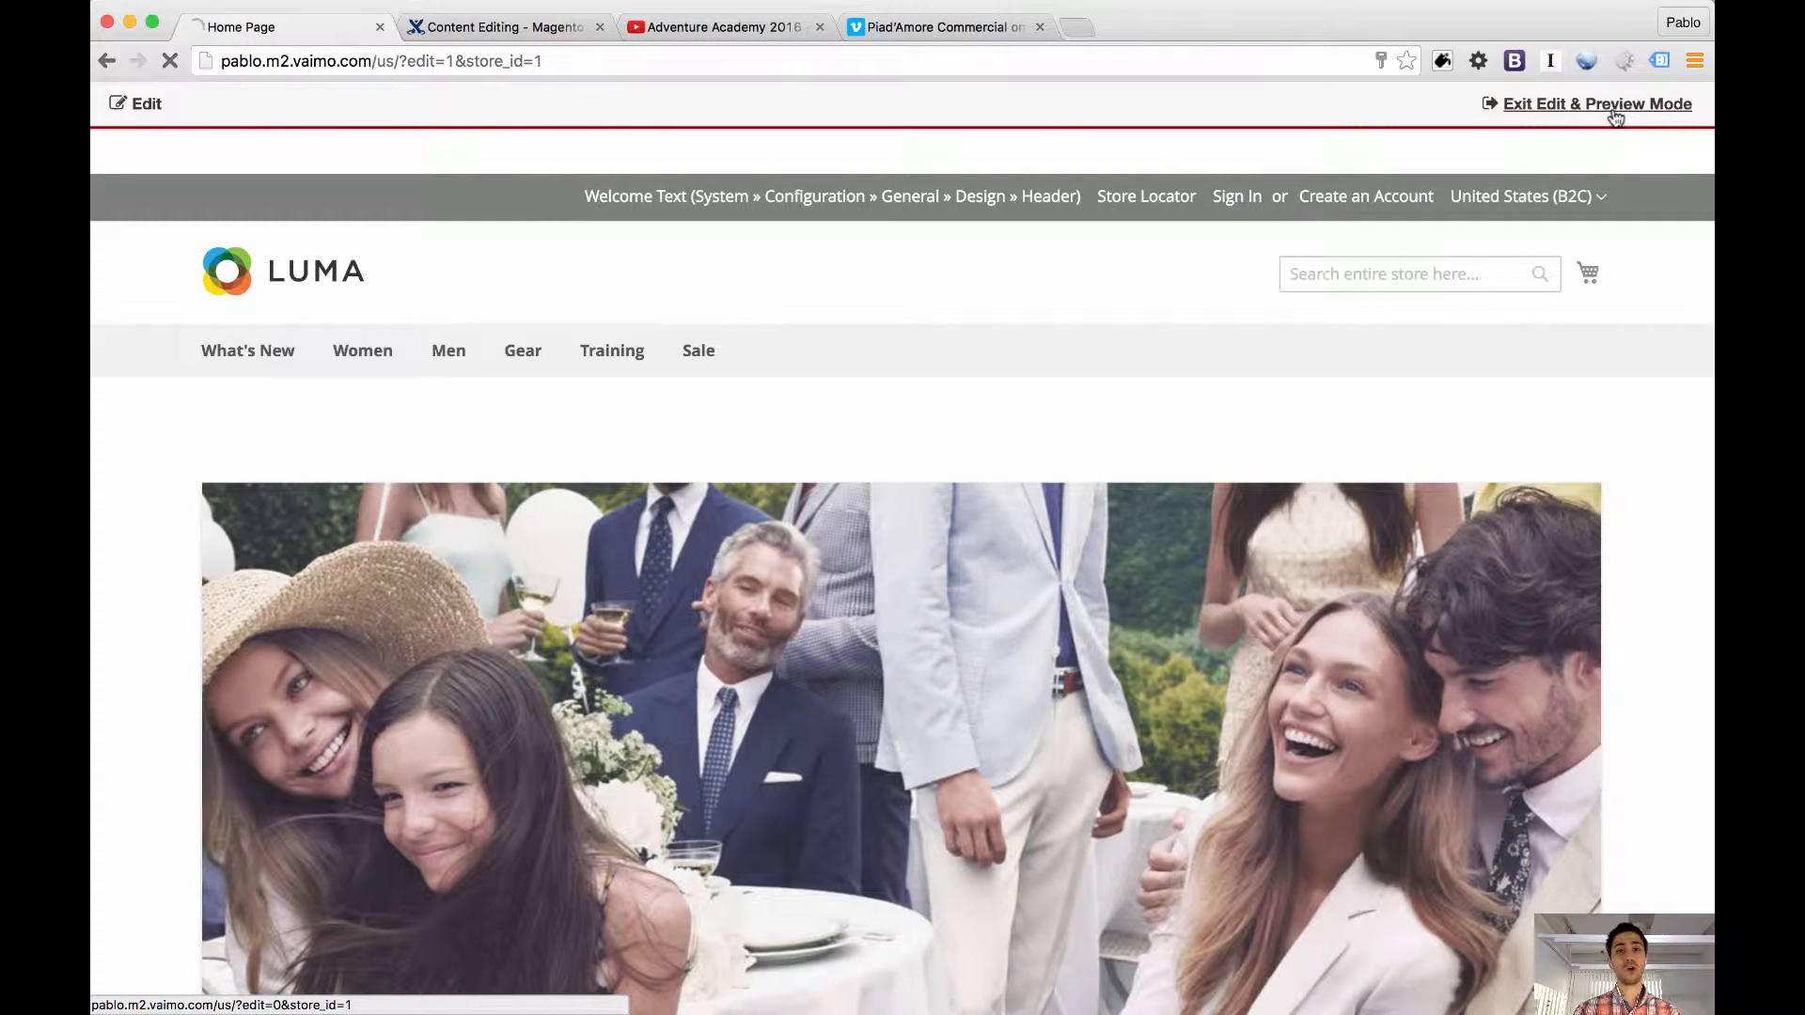
left_click(1611, 105)
Examine the Deals, Blazers, Women and Pants blocks on the home page and the footer links
scroll(1649, 431, "down", 8)
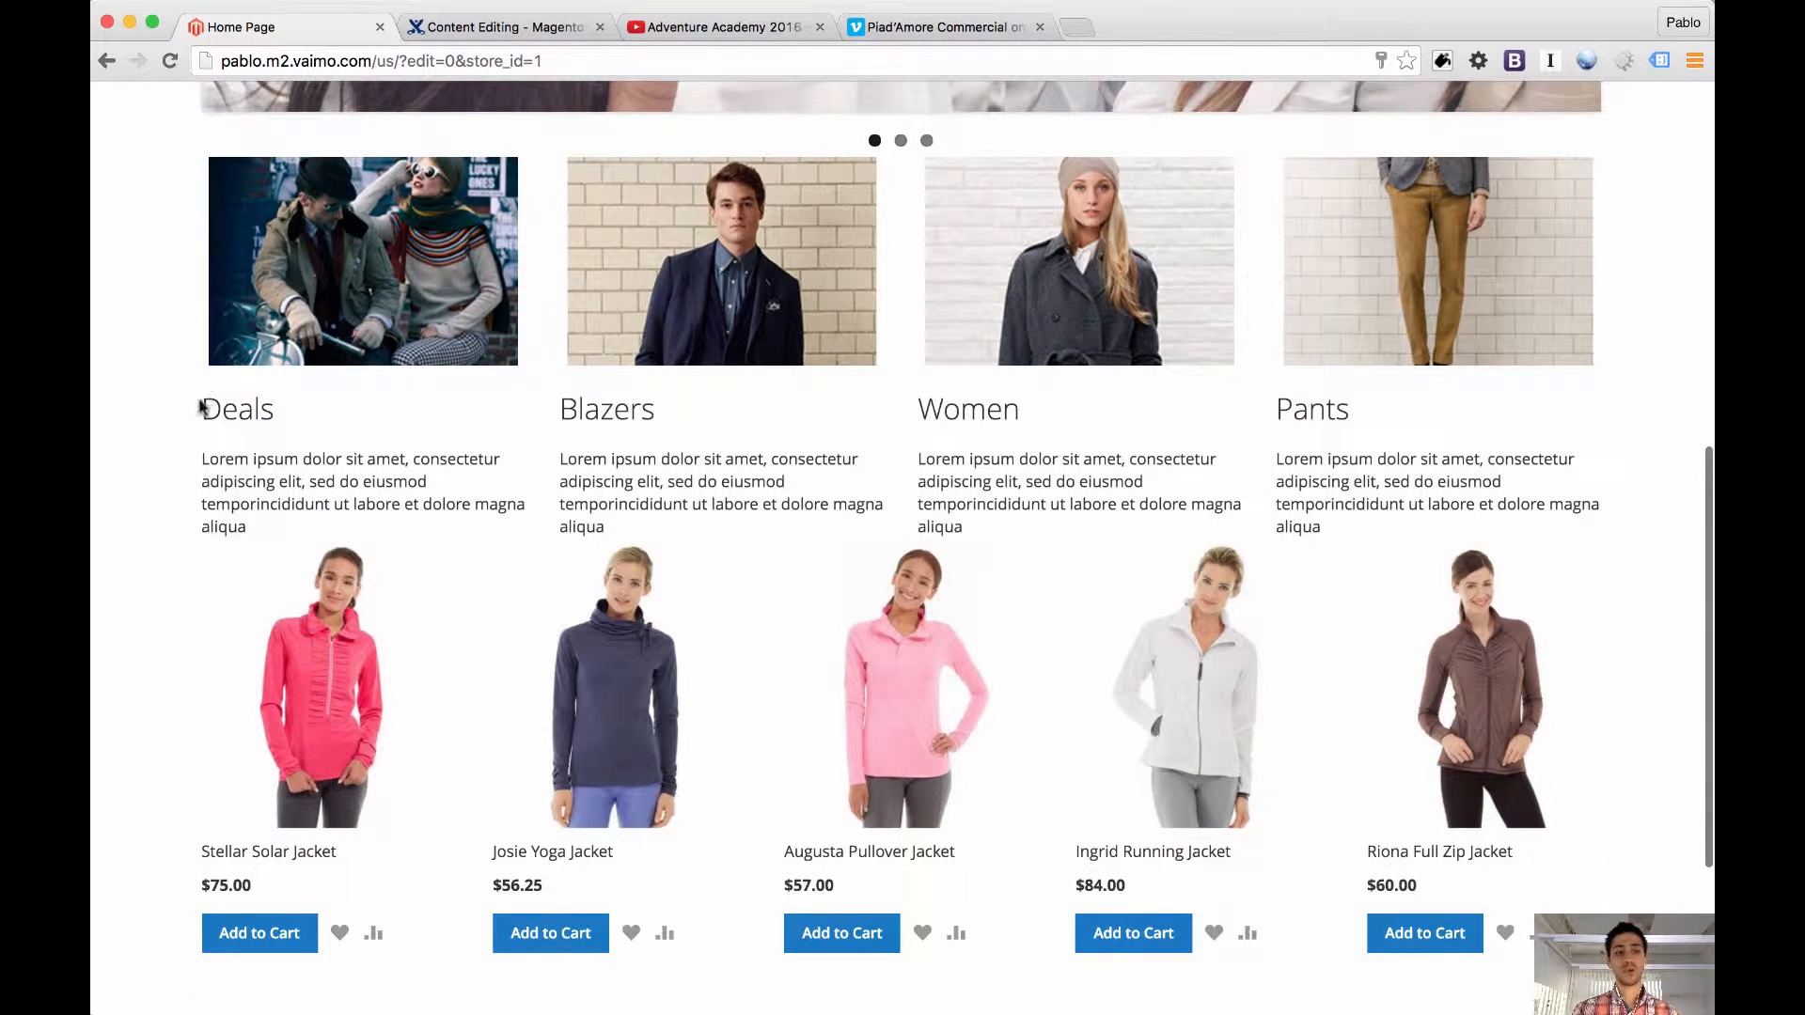
left_click_drag(201, 408, 1513, 506)
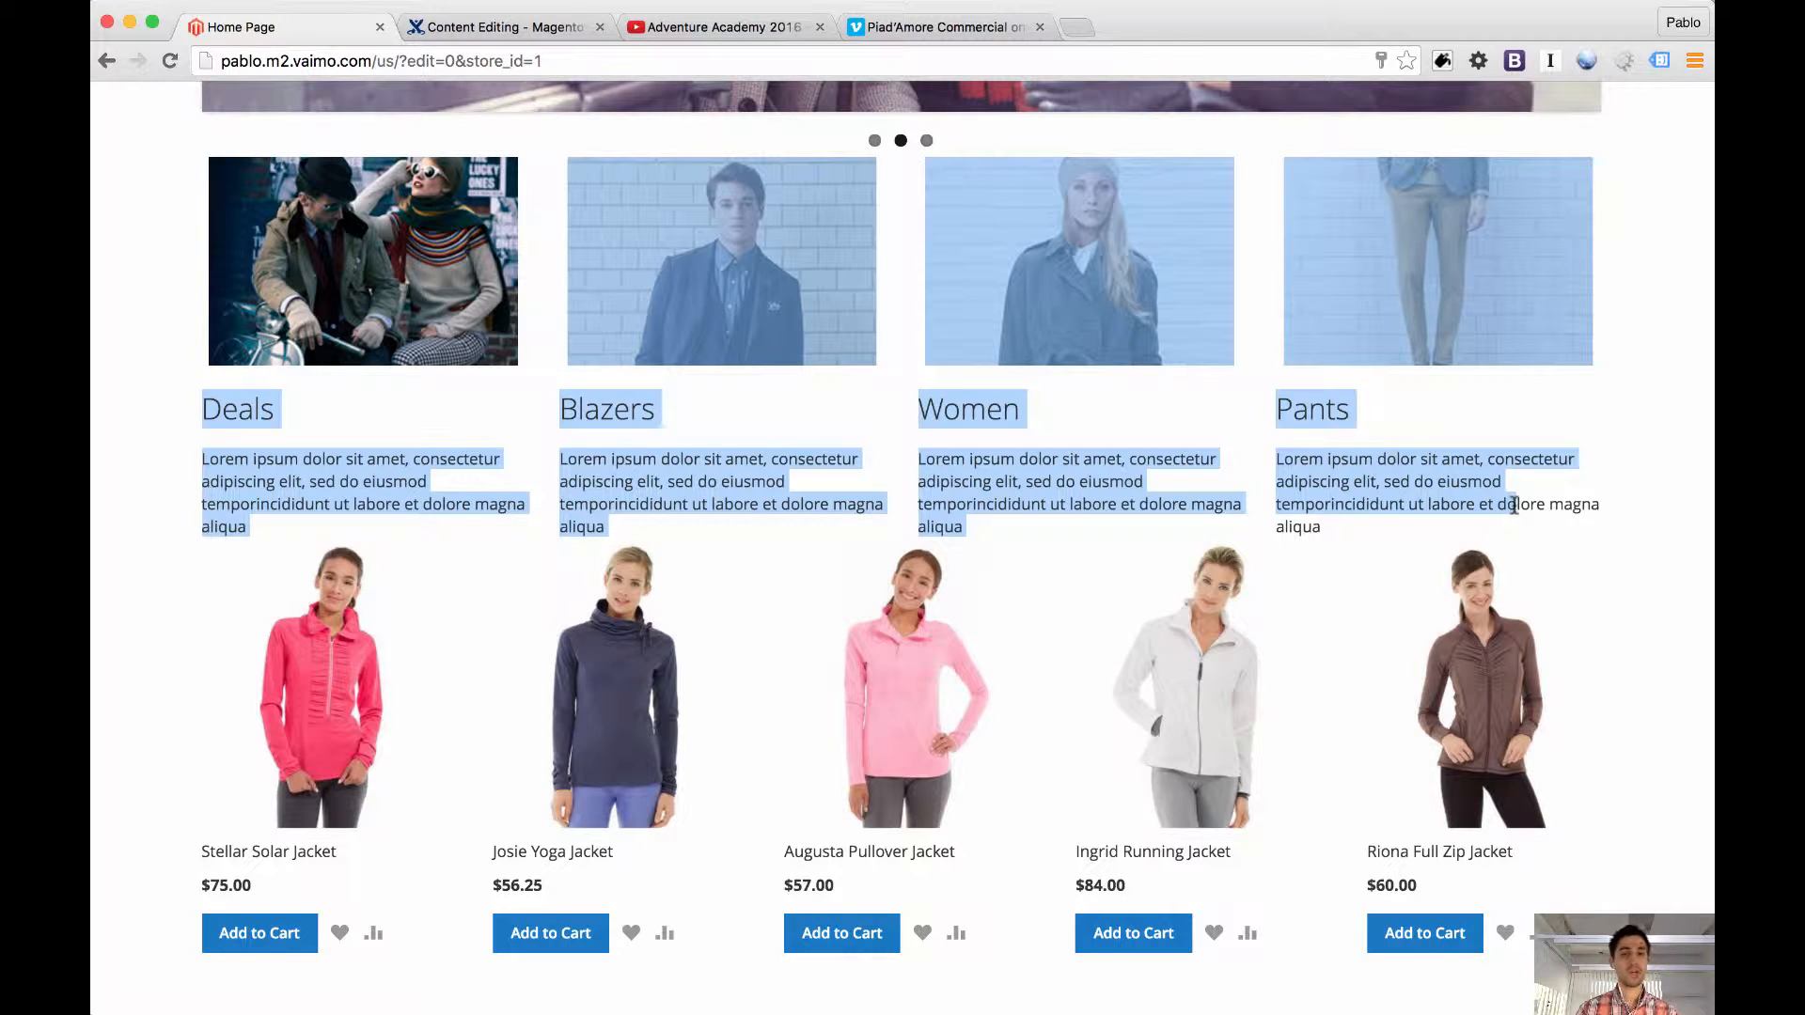
left_click(1429, 464)
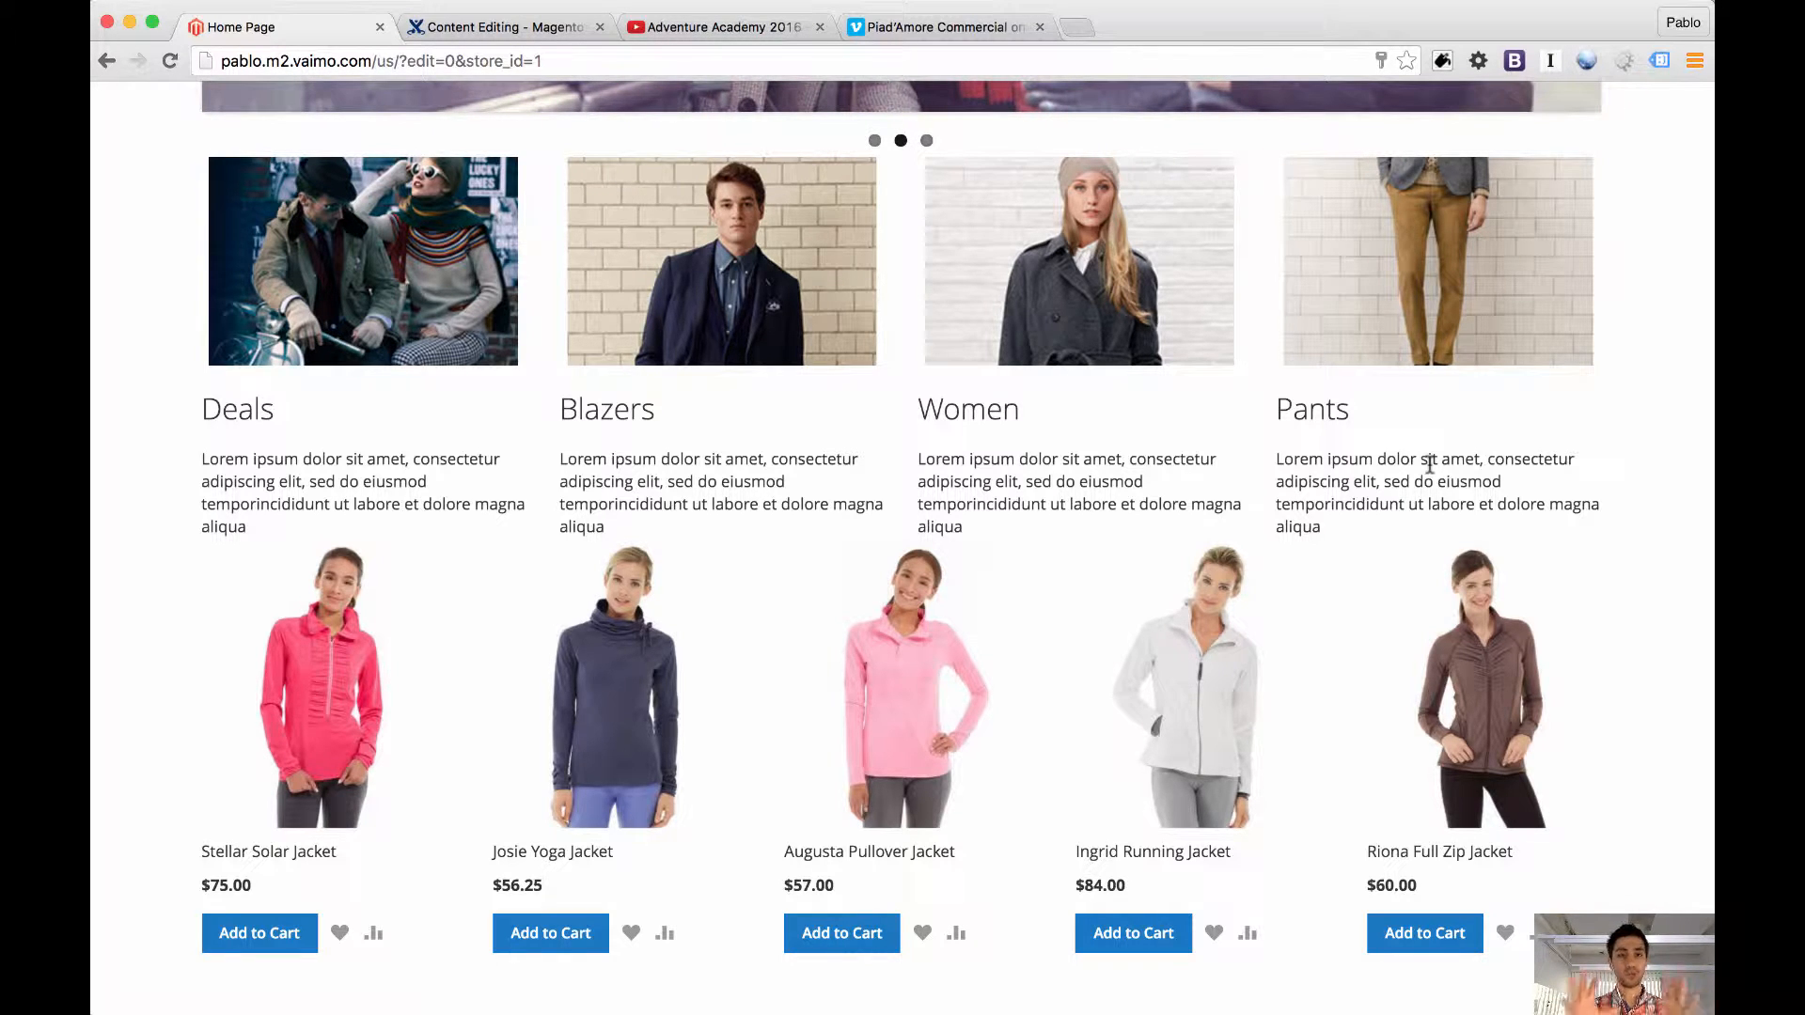
scroll(1429, 464, "down", 4)
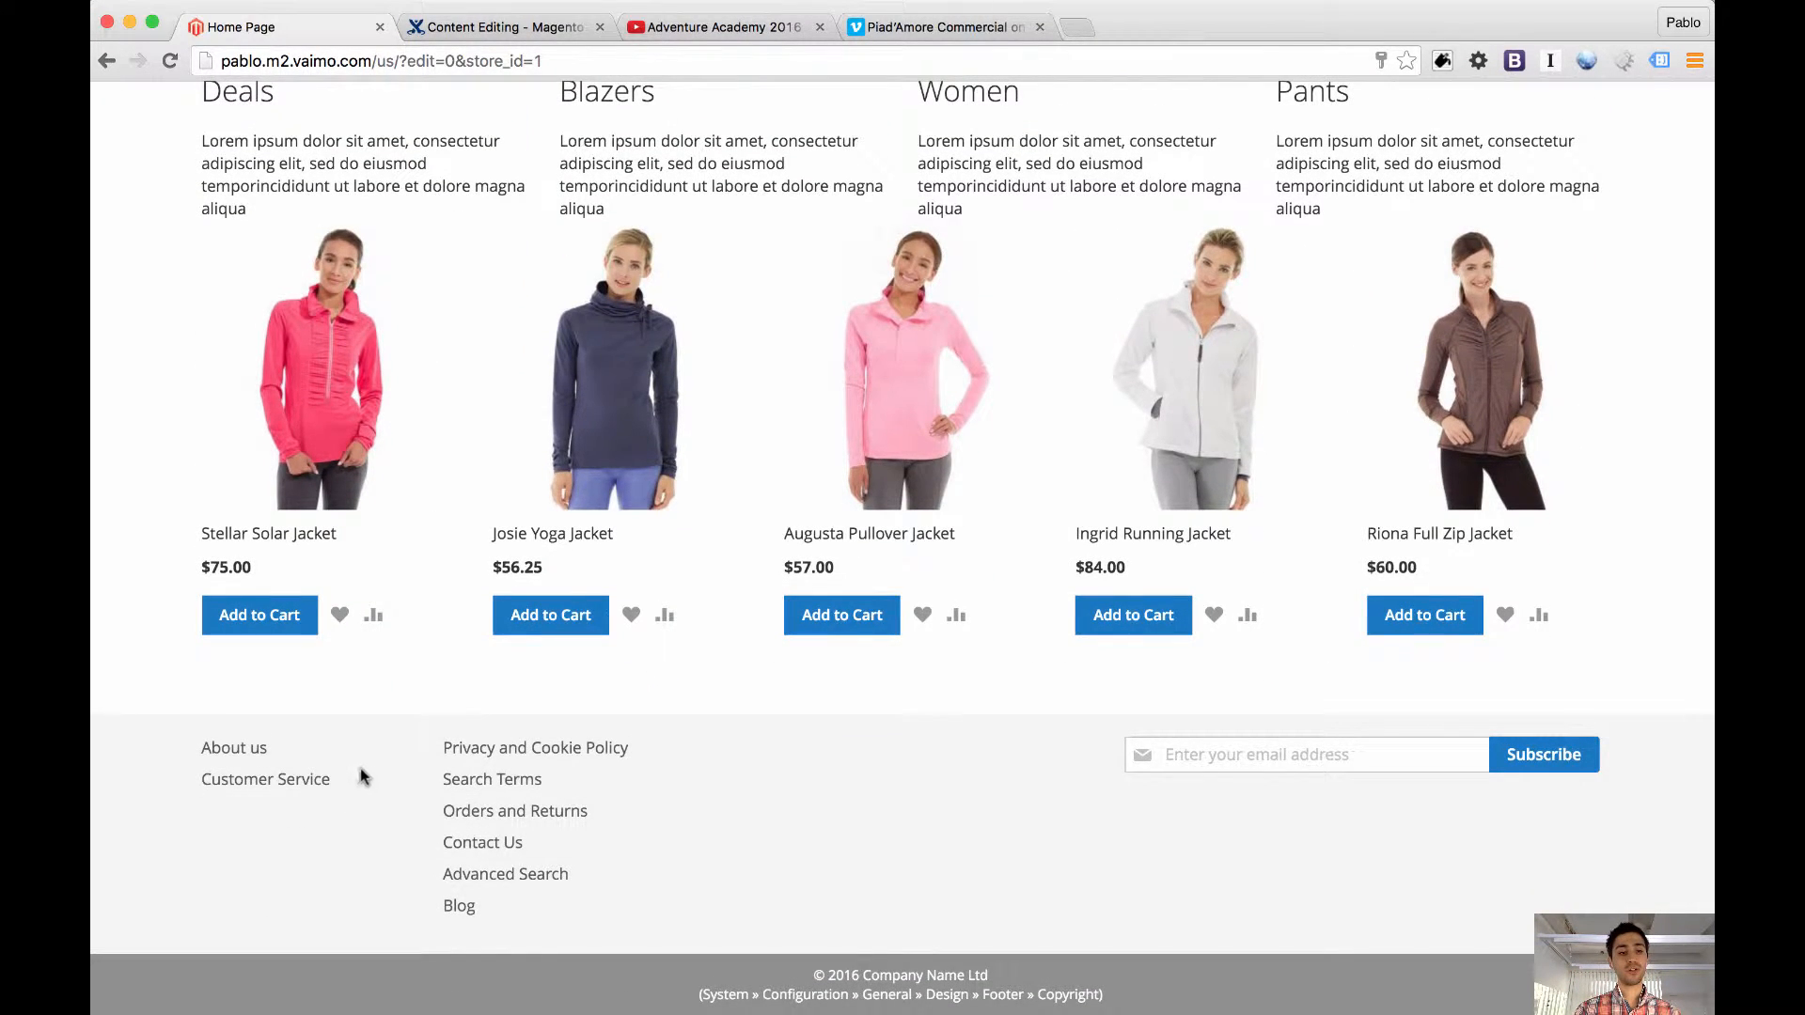
Open the Women category page and examine its category links and promotional banners
scroll(362, 766, "up", 15)
left_click(375, 305)
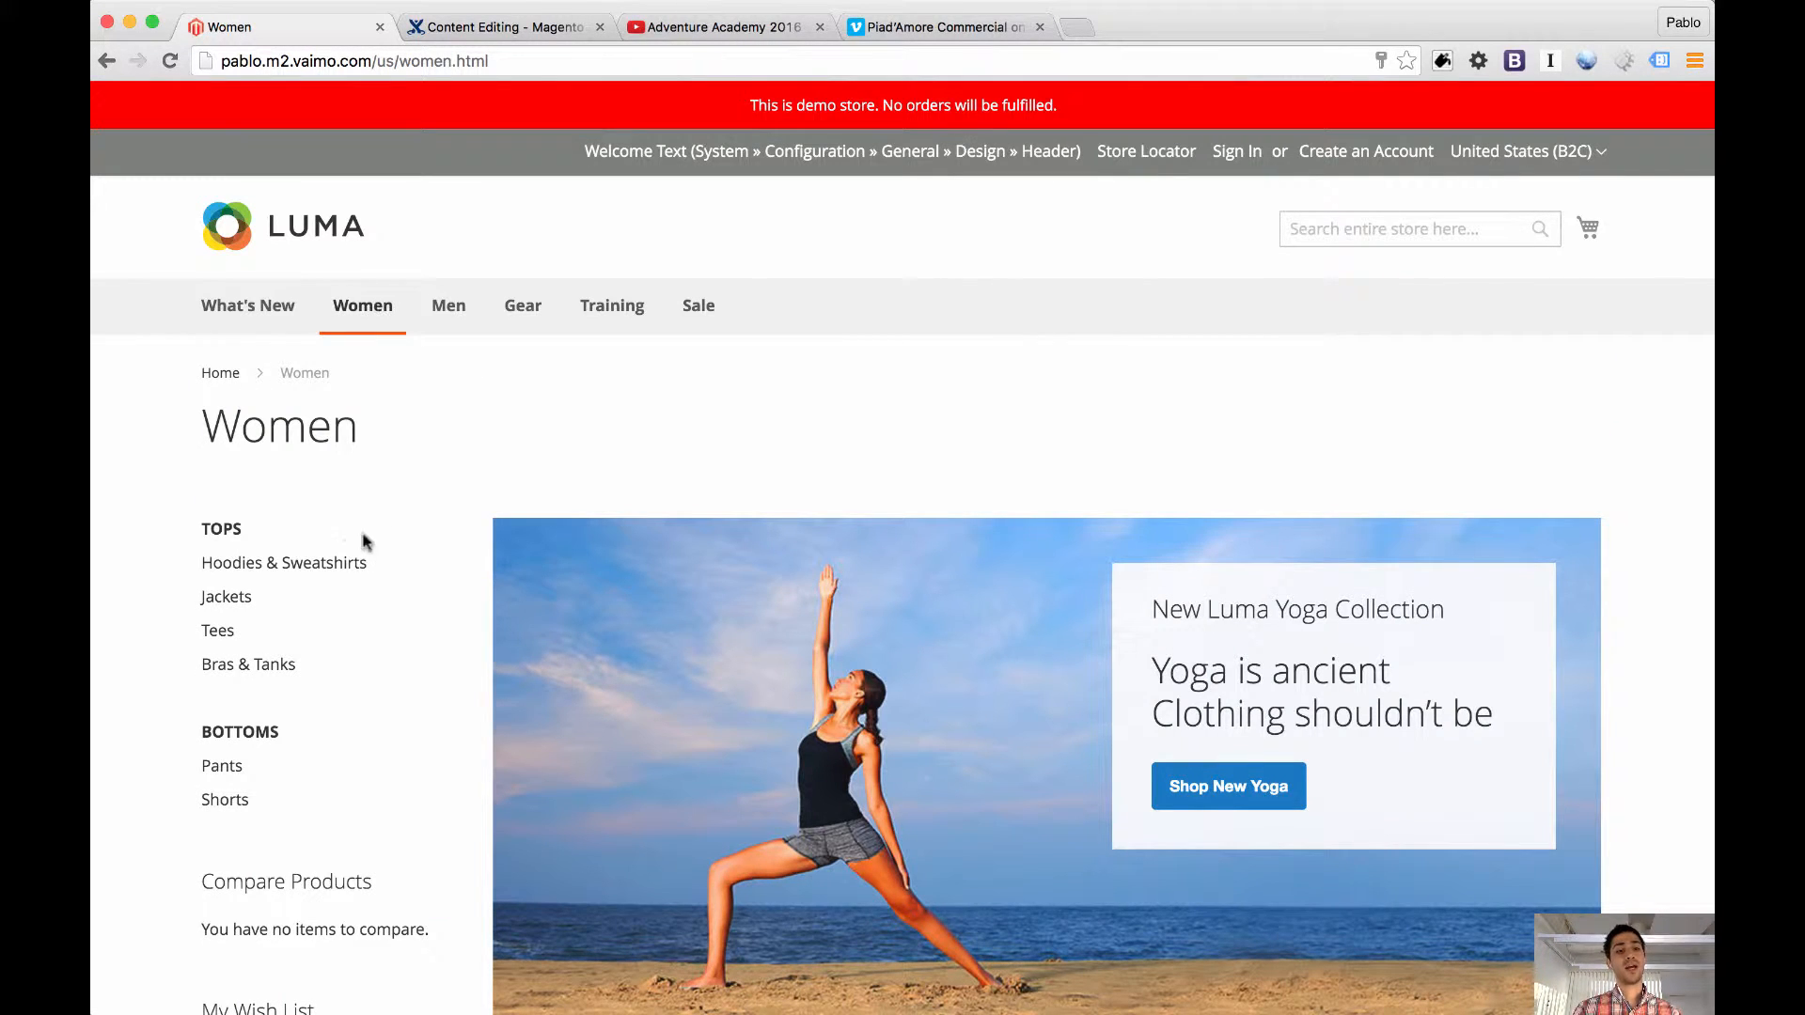
left_click_drag(202, 526, 340, 806)
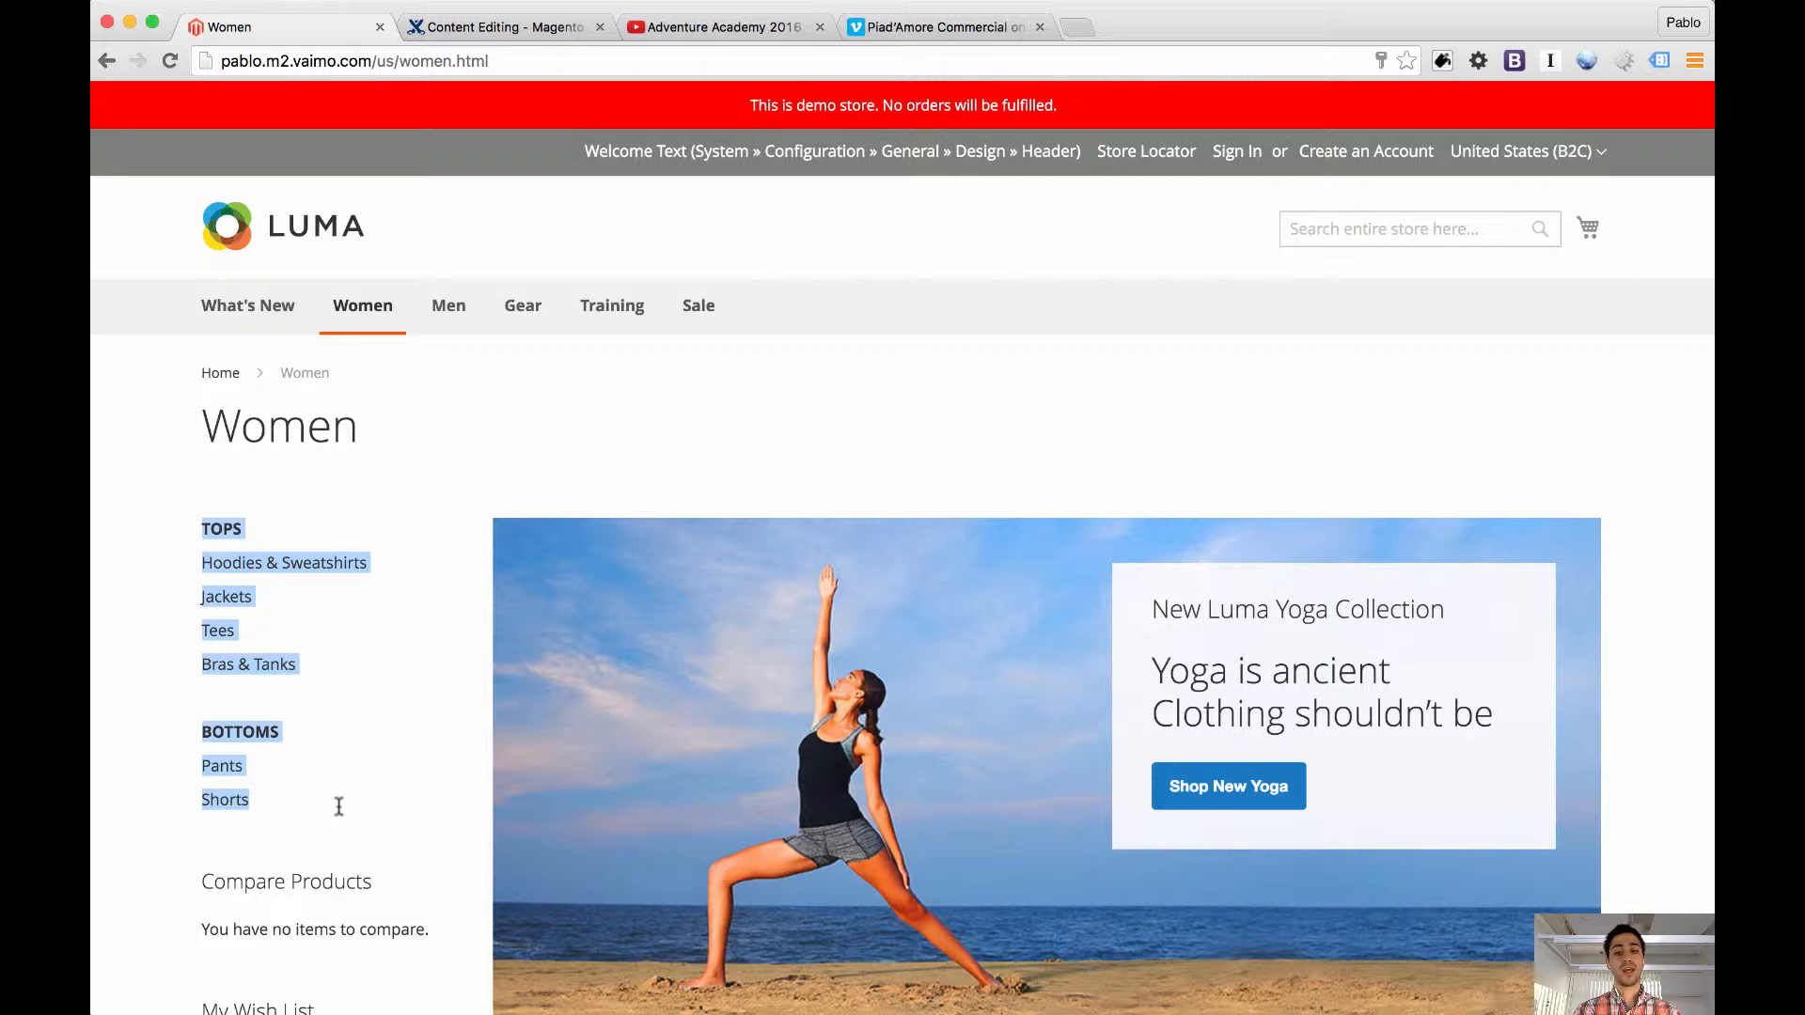
scroll(584, 637, "down", 5)
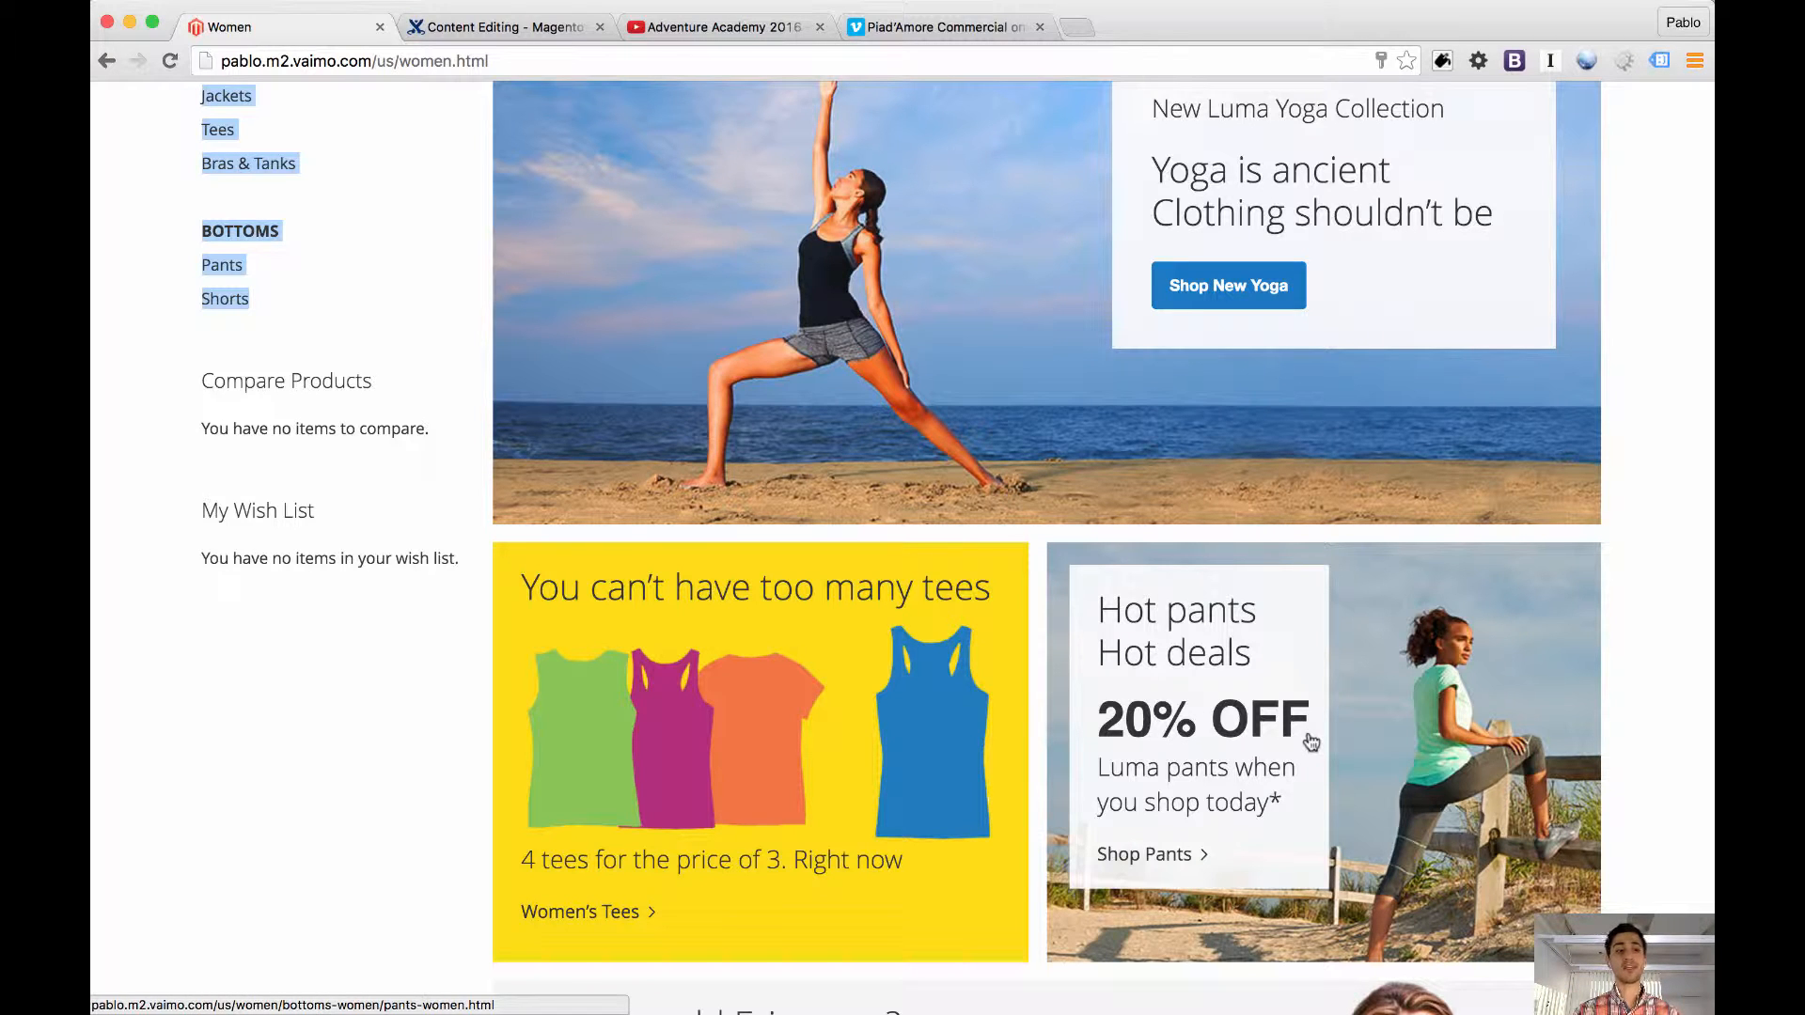
scroll(1311, 742, "up", 5)
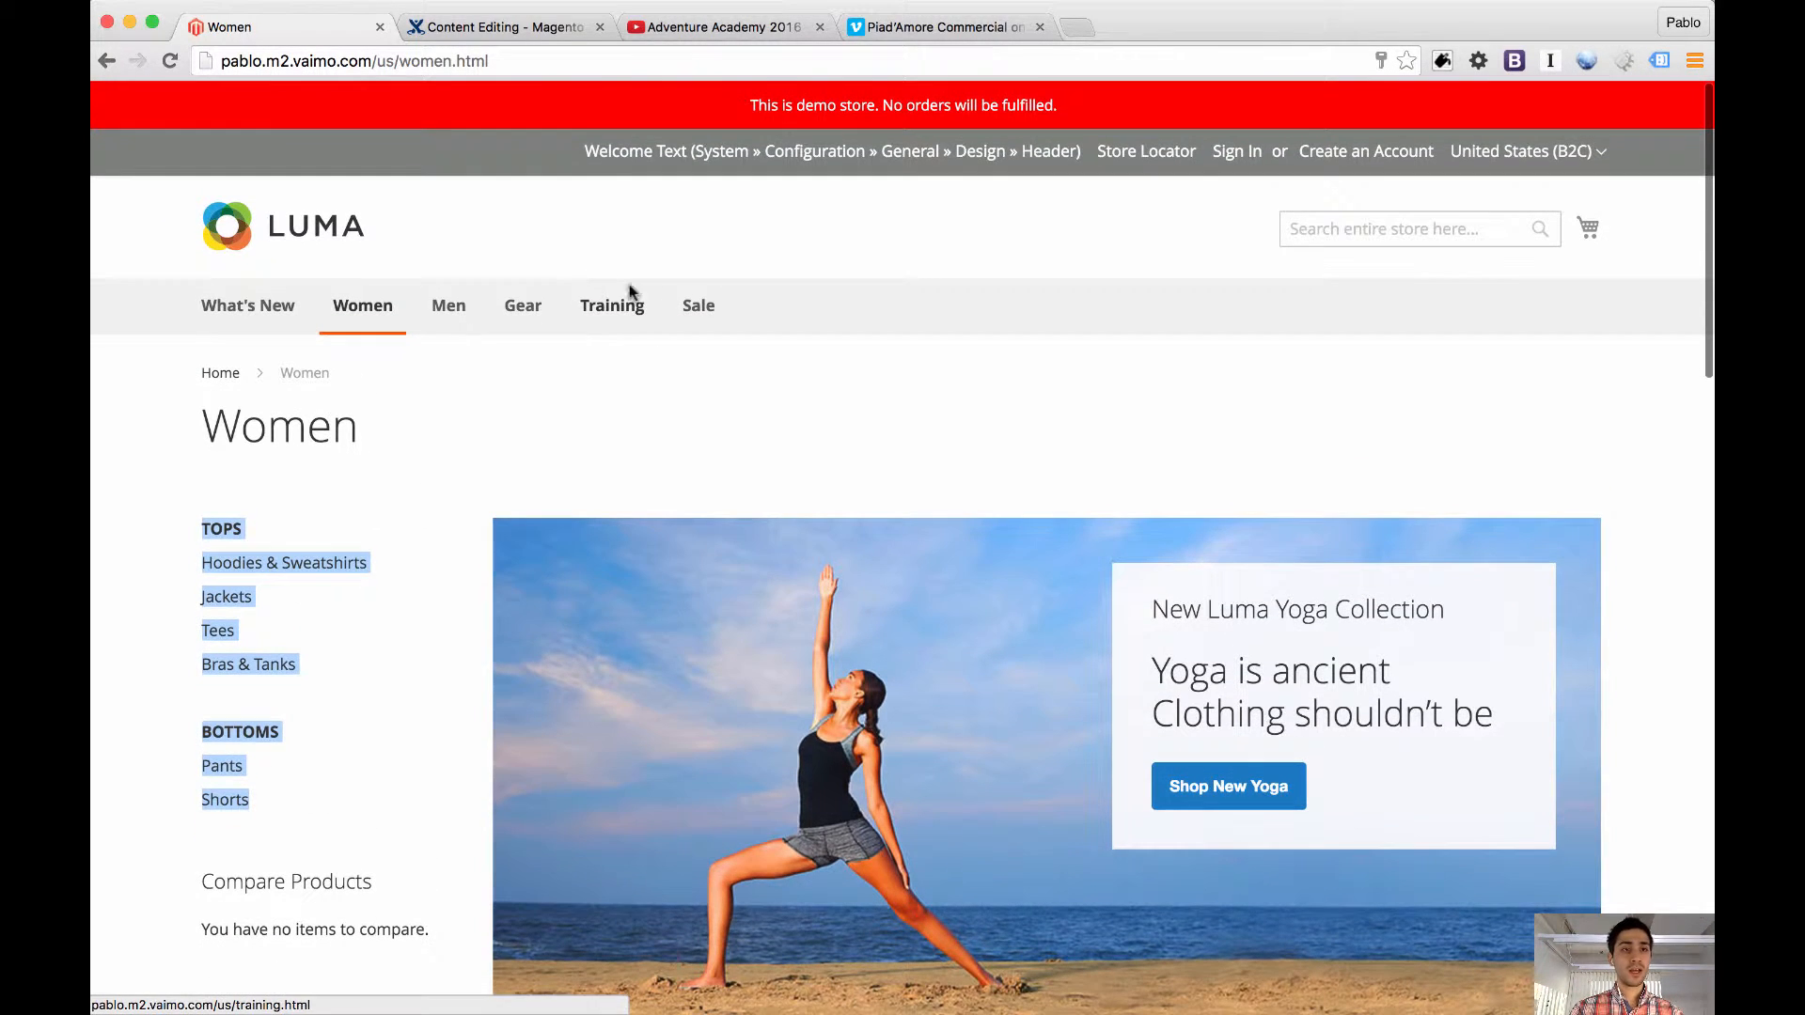
Go back to the home page and reload it in edit mode by setting edit=1 in the address
left_click(109, 66)
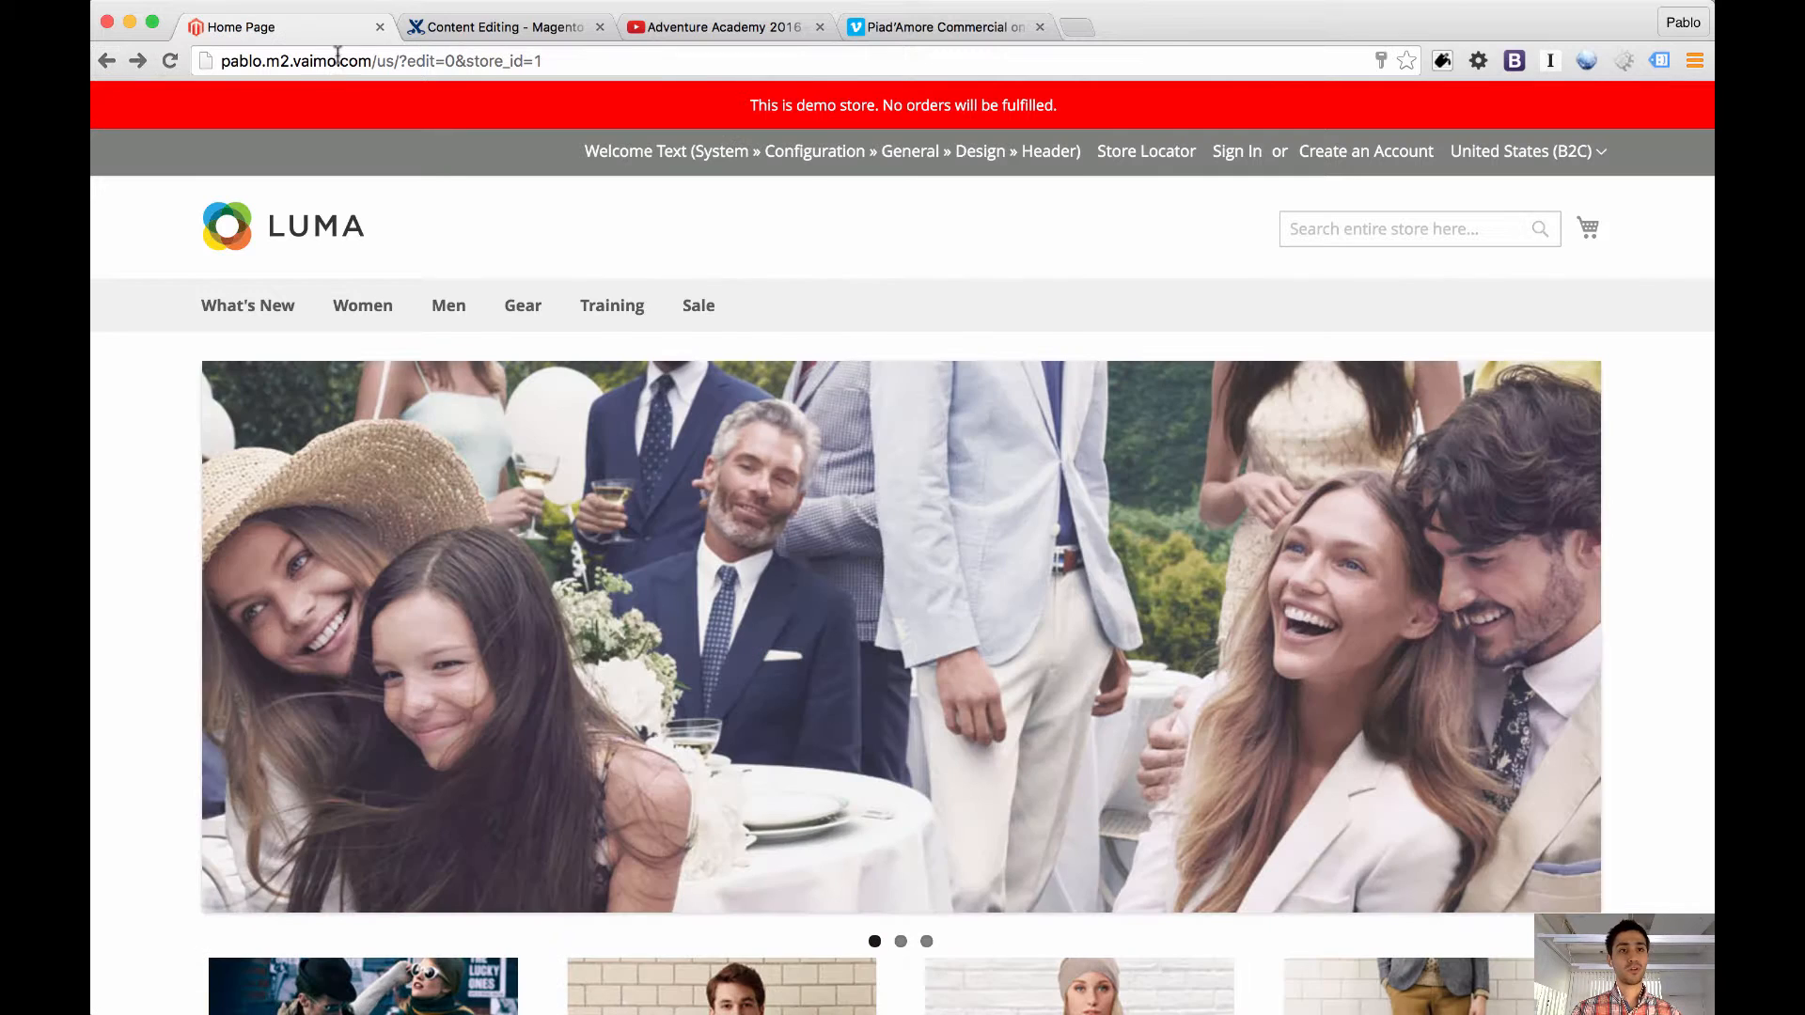
double_click(453, 62)
type("1")
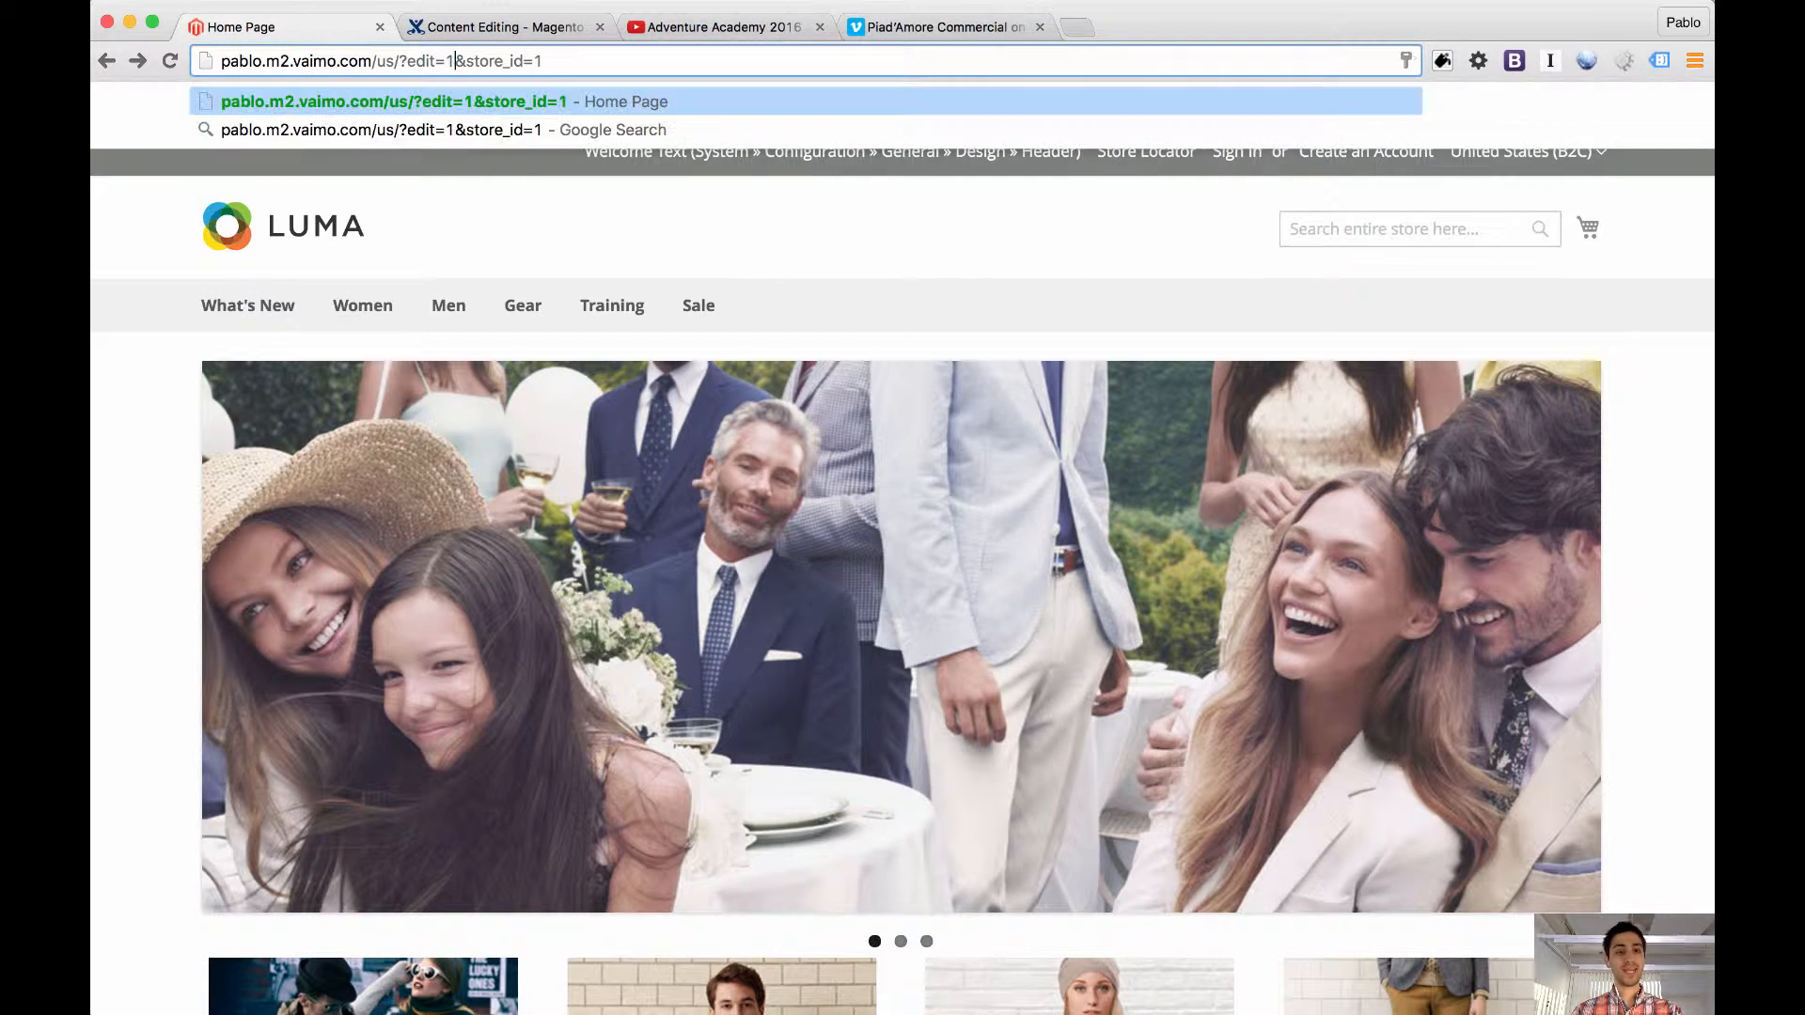
key("Return")
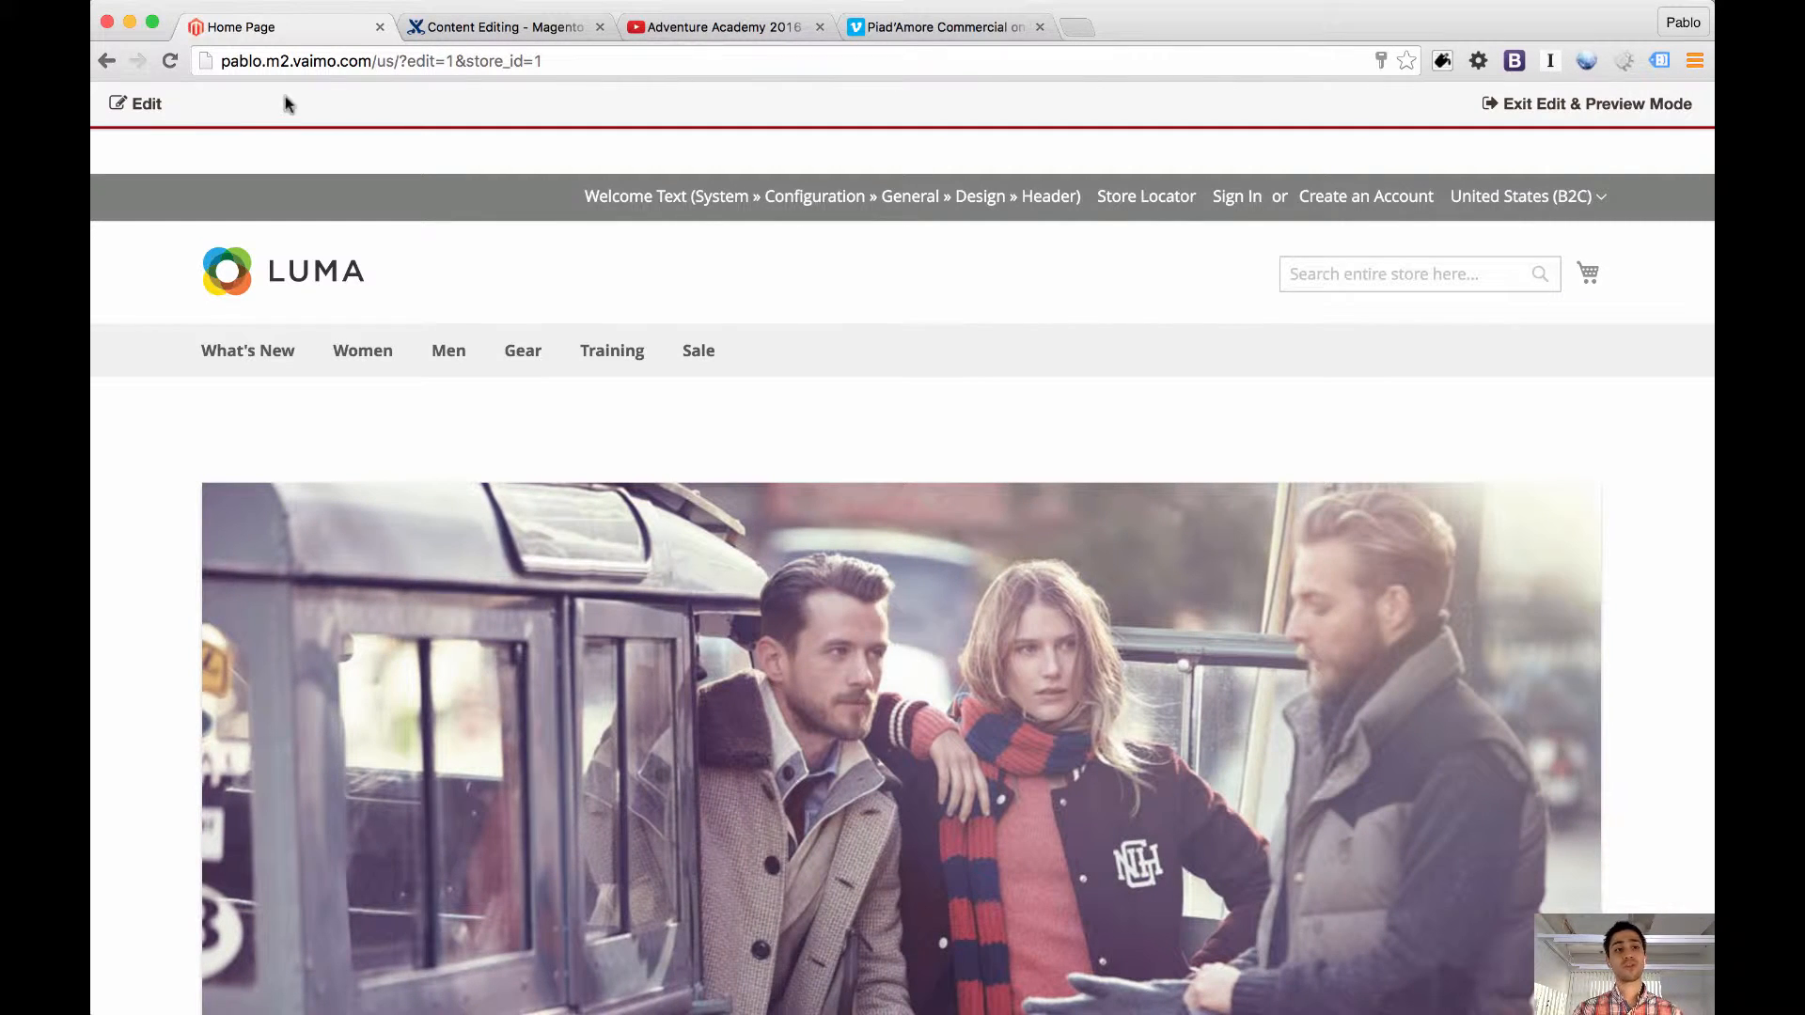
left_click(147, 106)
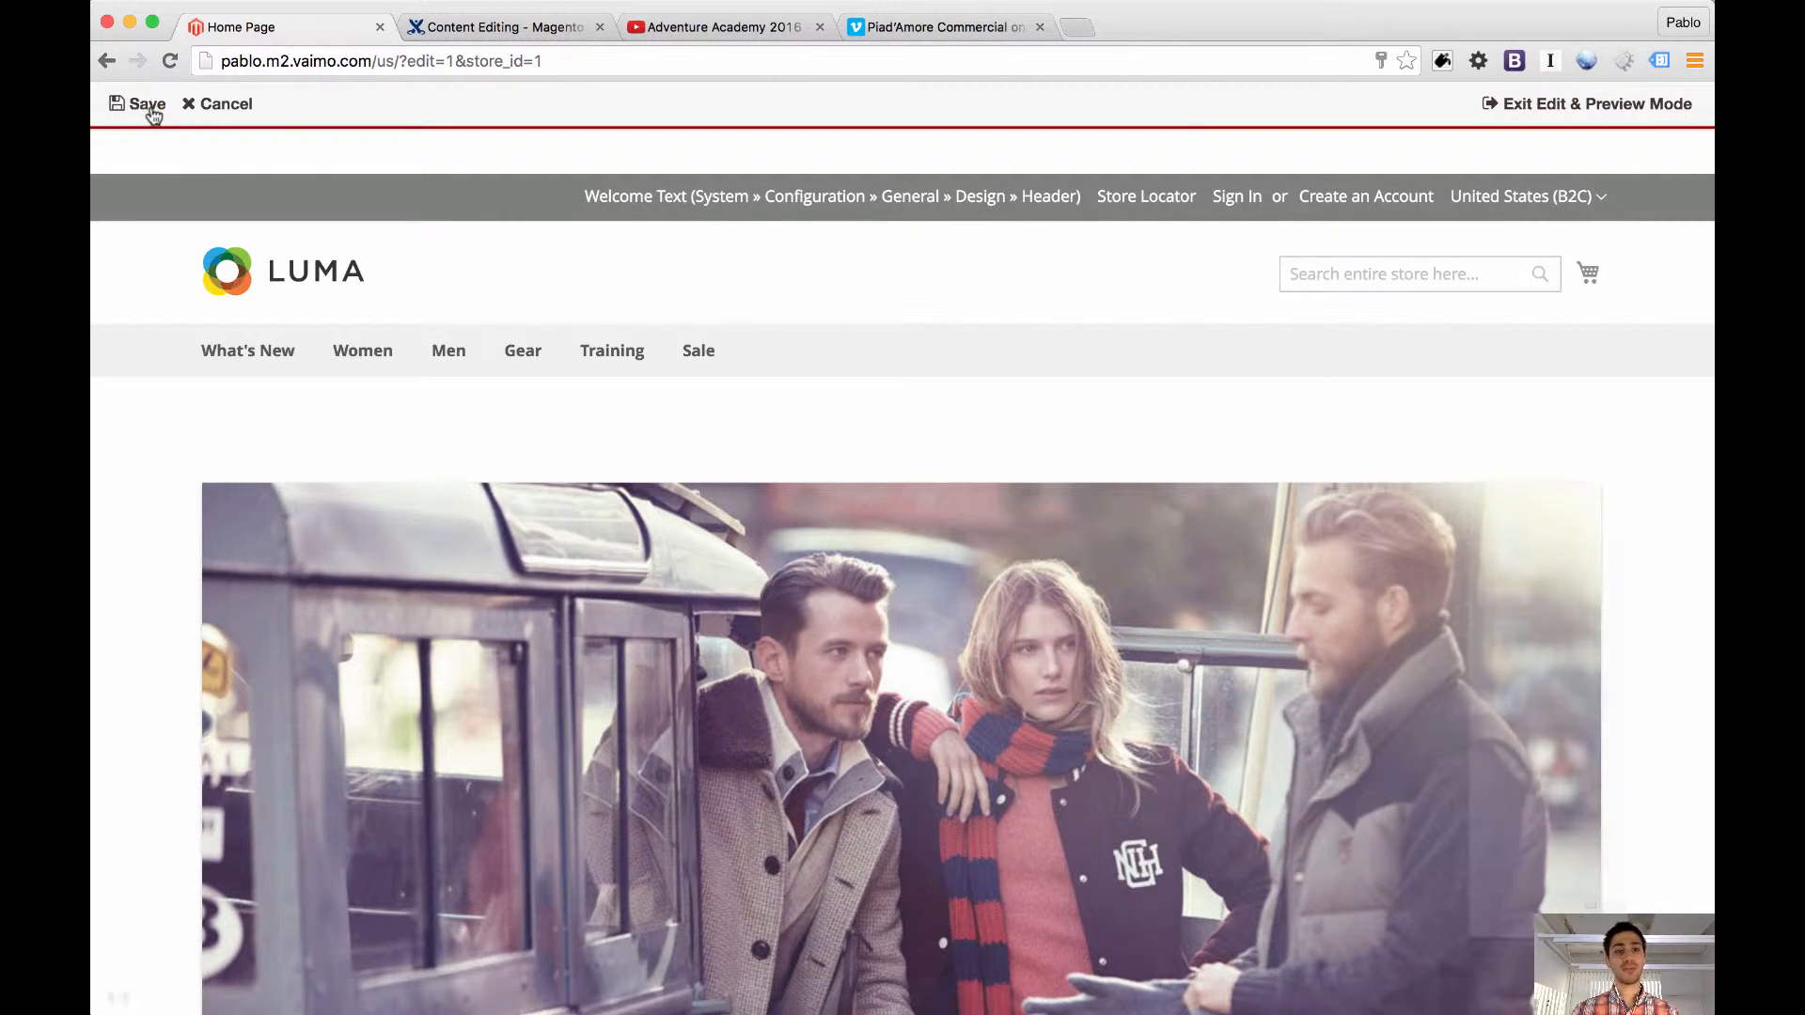
left_click_drag(1546, 552, 1588, 351)
scroll(1131, 359, "down", 5)
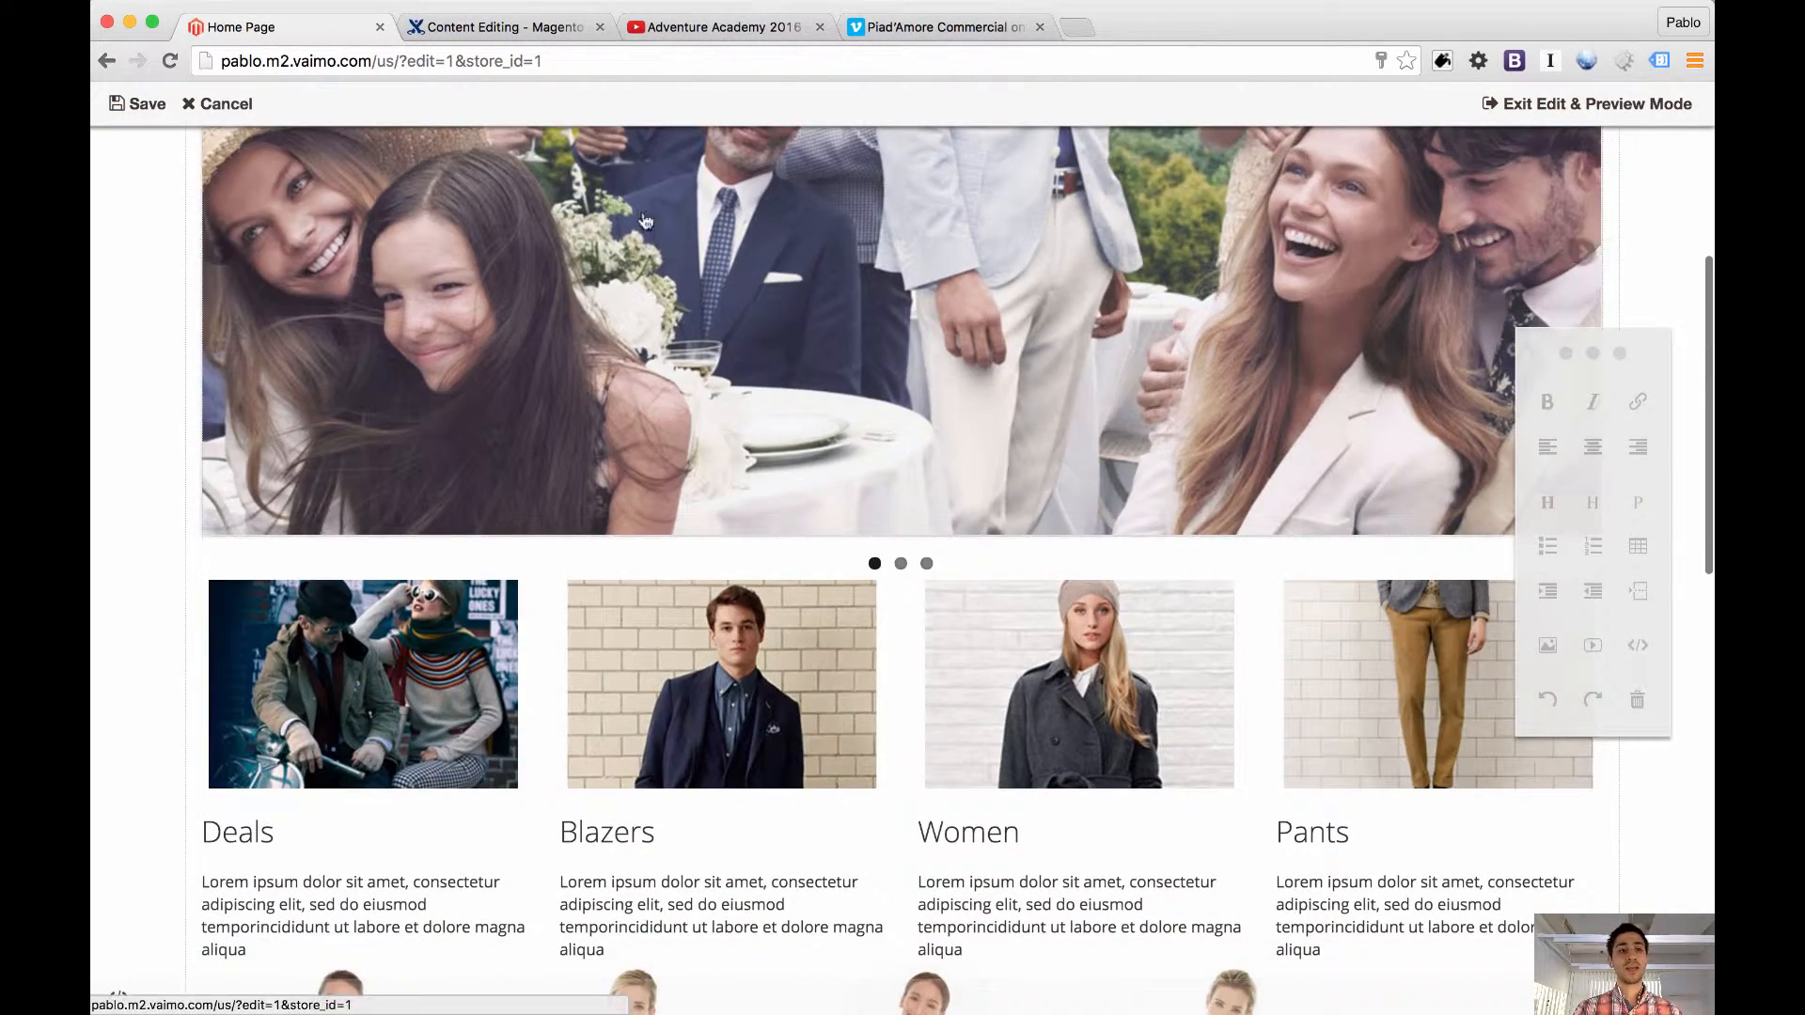
left_click(218, 104)
scroll(156, 404, "down", 4)
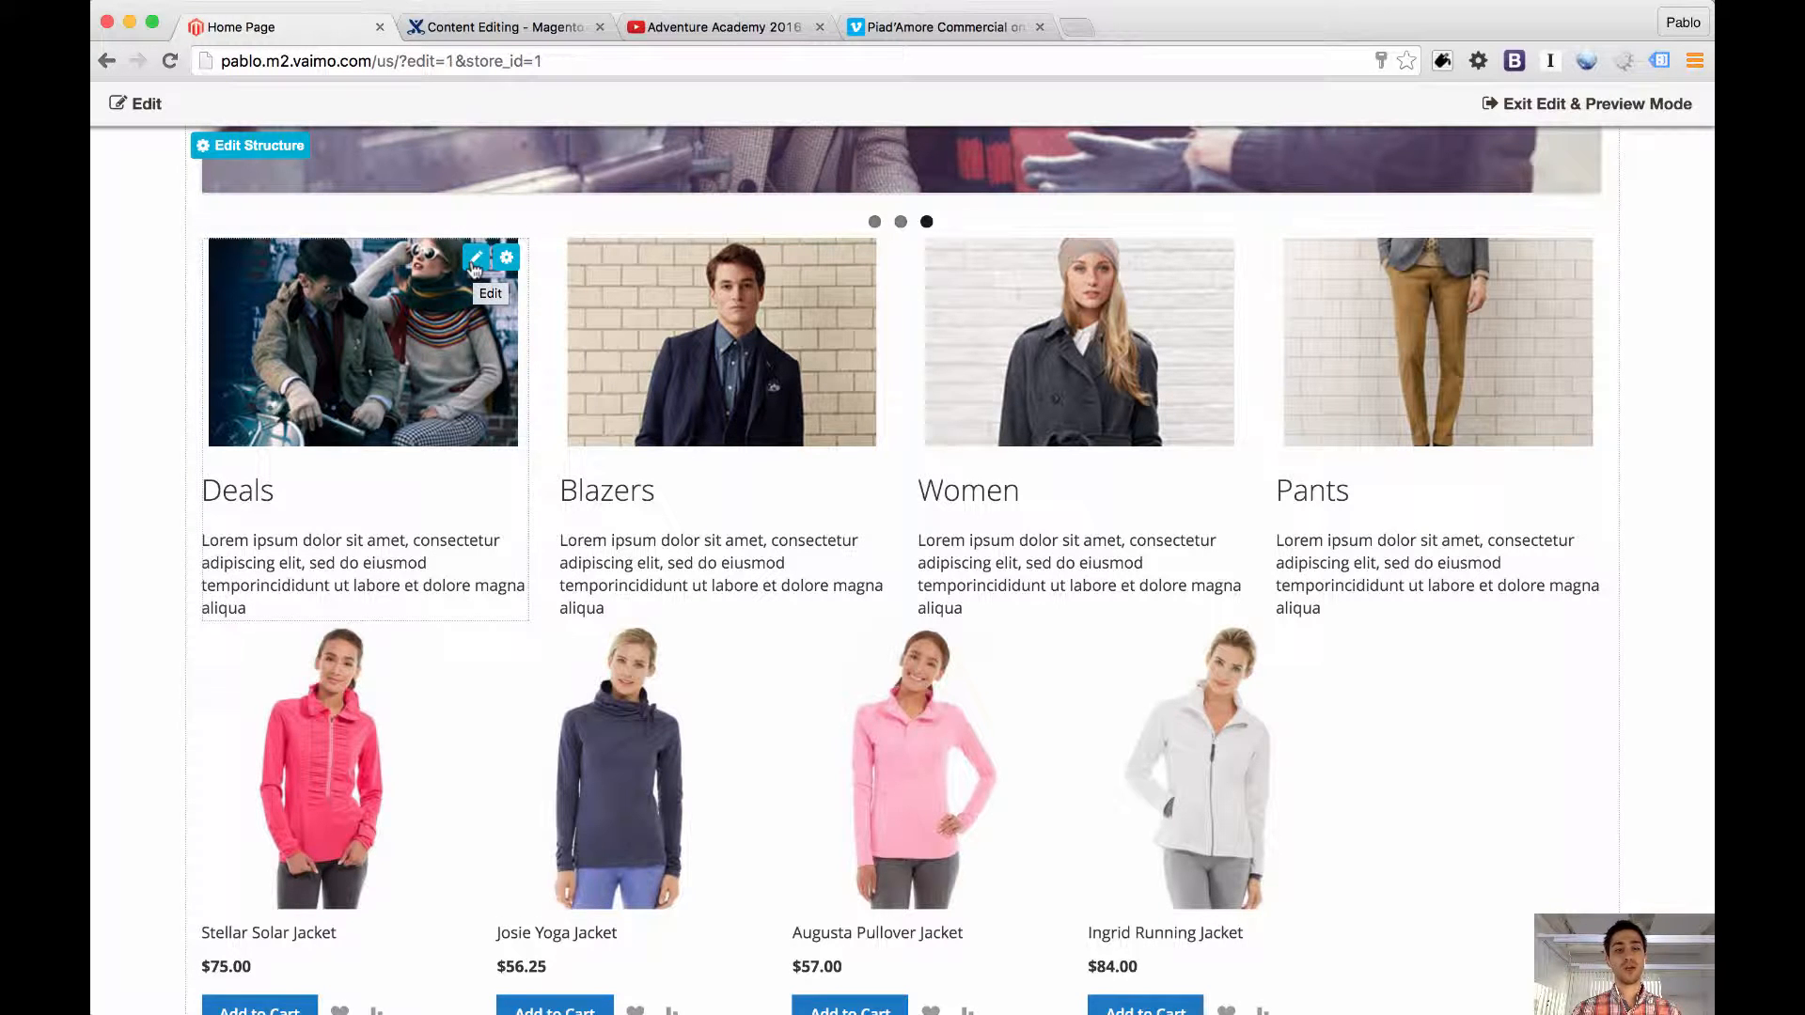
left_click(474, 263)
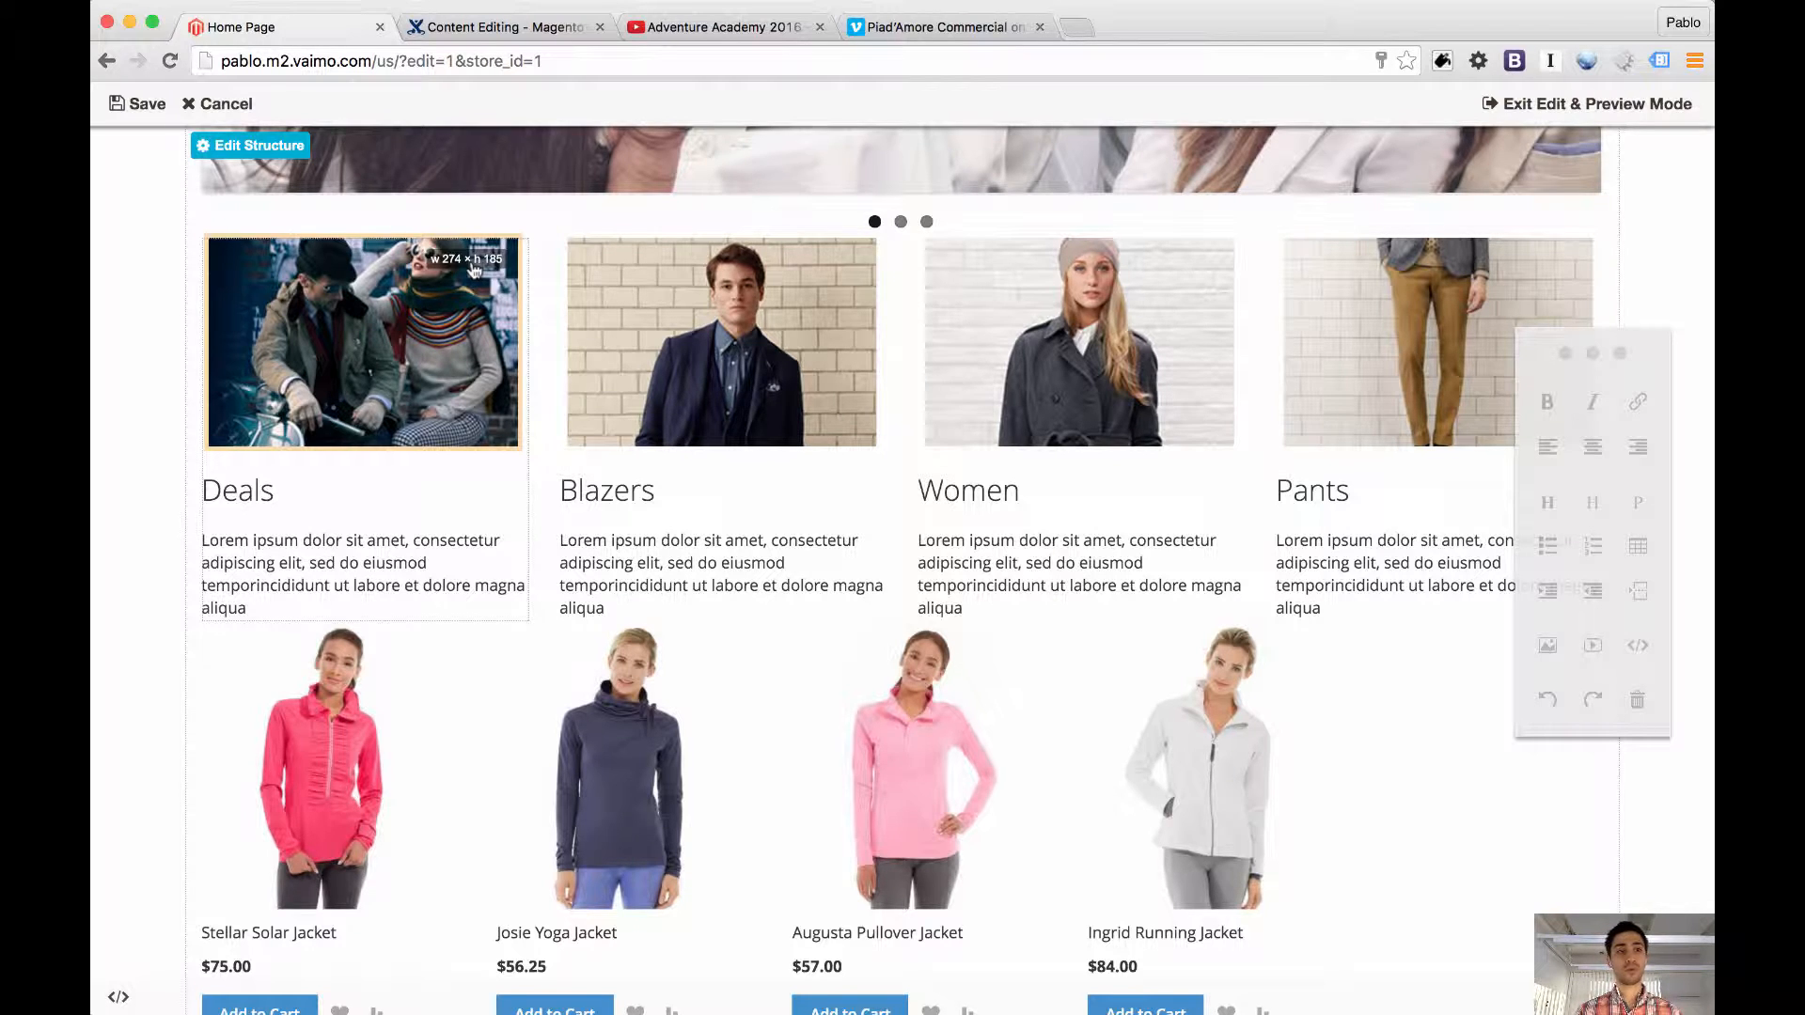
left_click(224, 104)
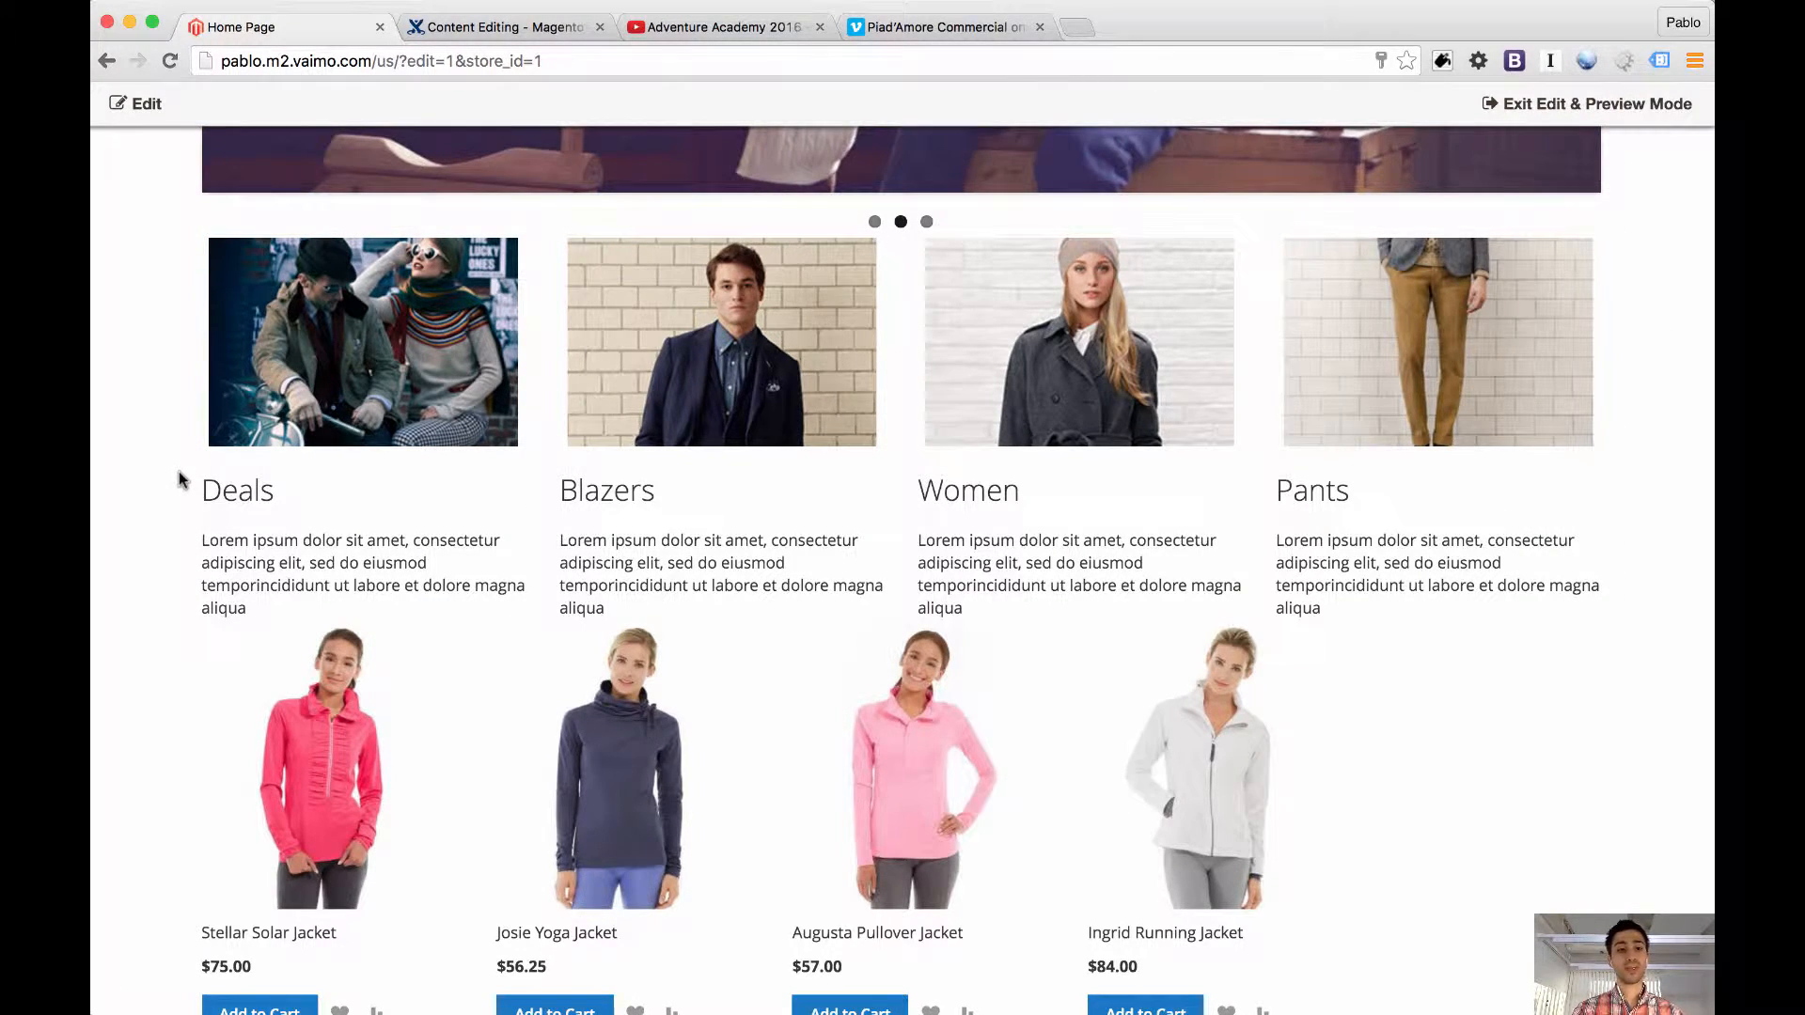
Edit the page content to link the Deals heading to sale.html, and save the edit
double_click(734, 548)
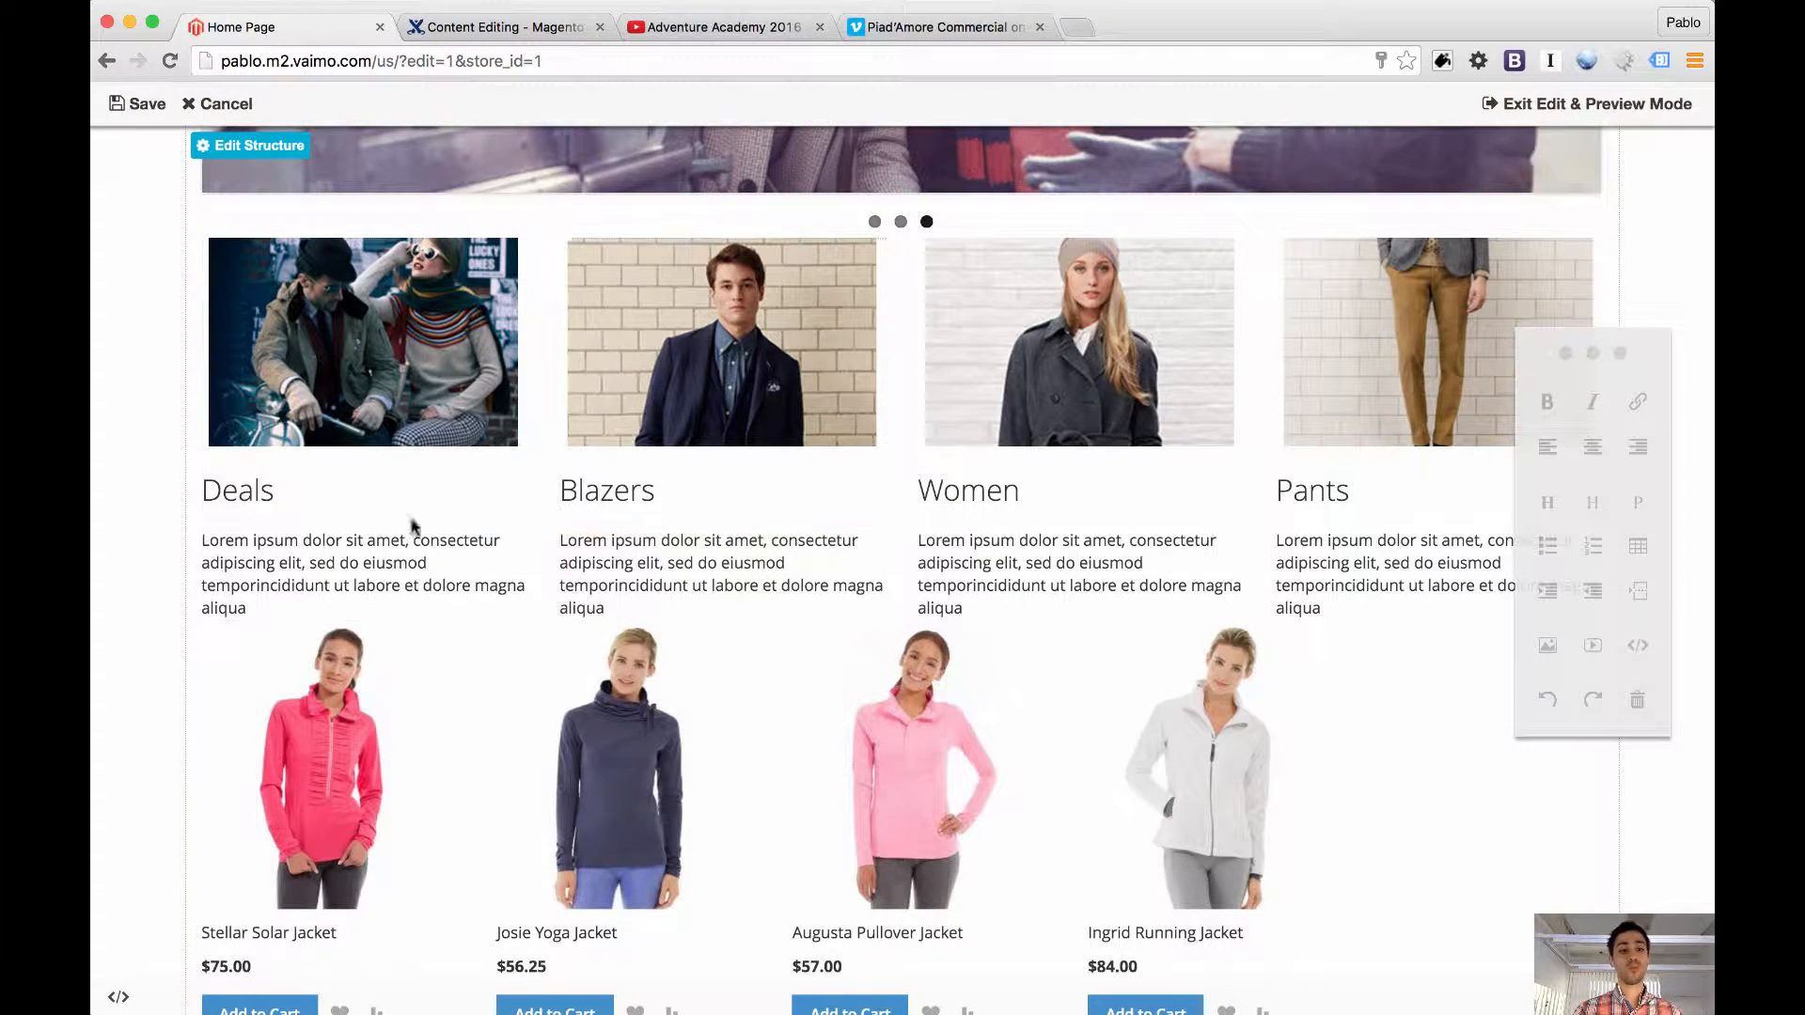
double_click(256, 486)
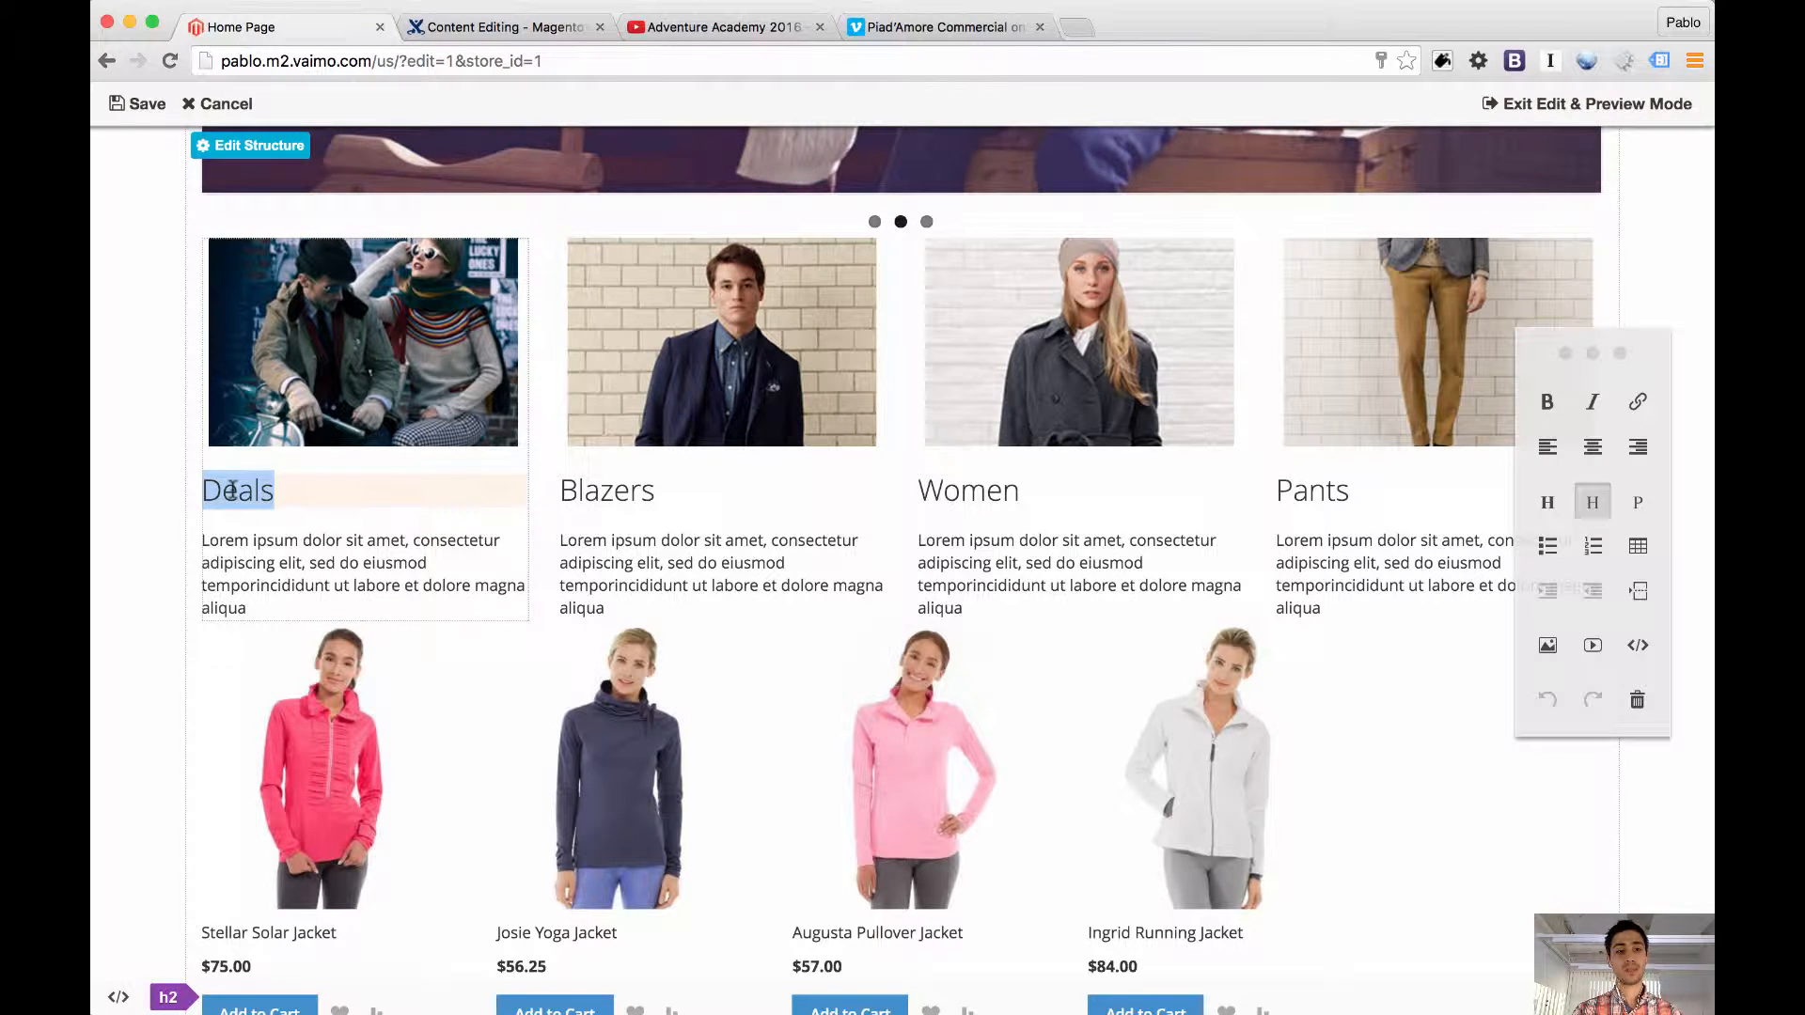
left_click(1638, 403)
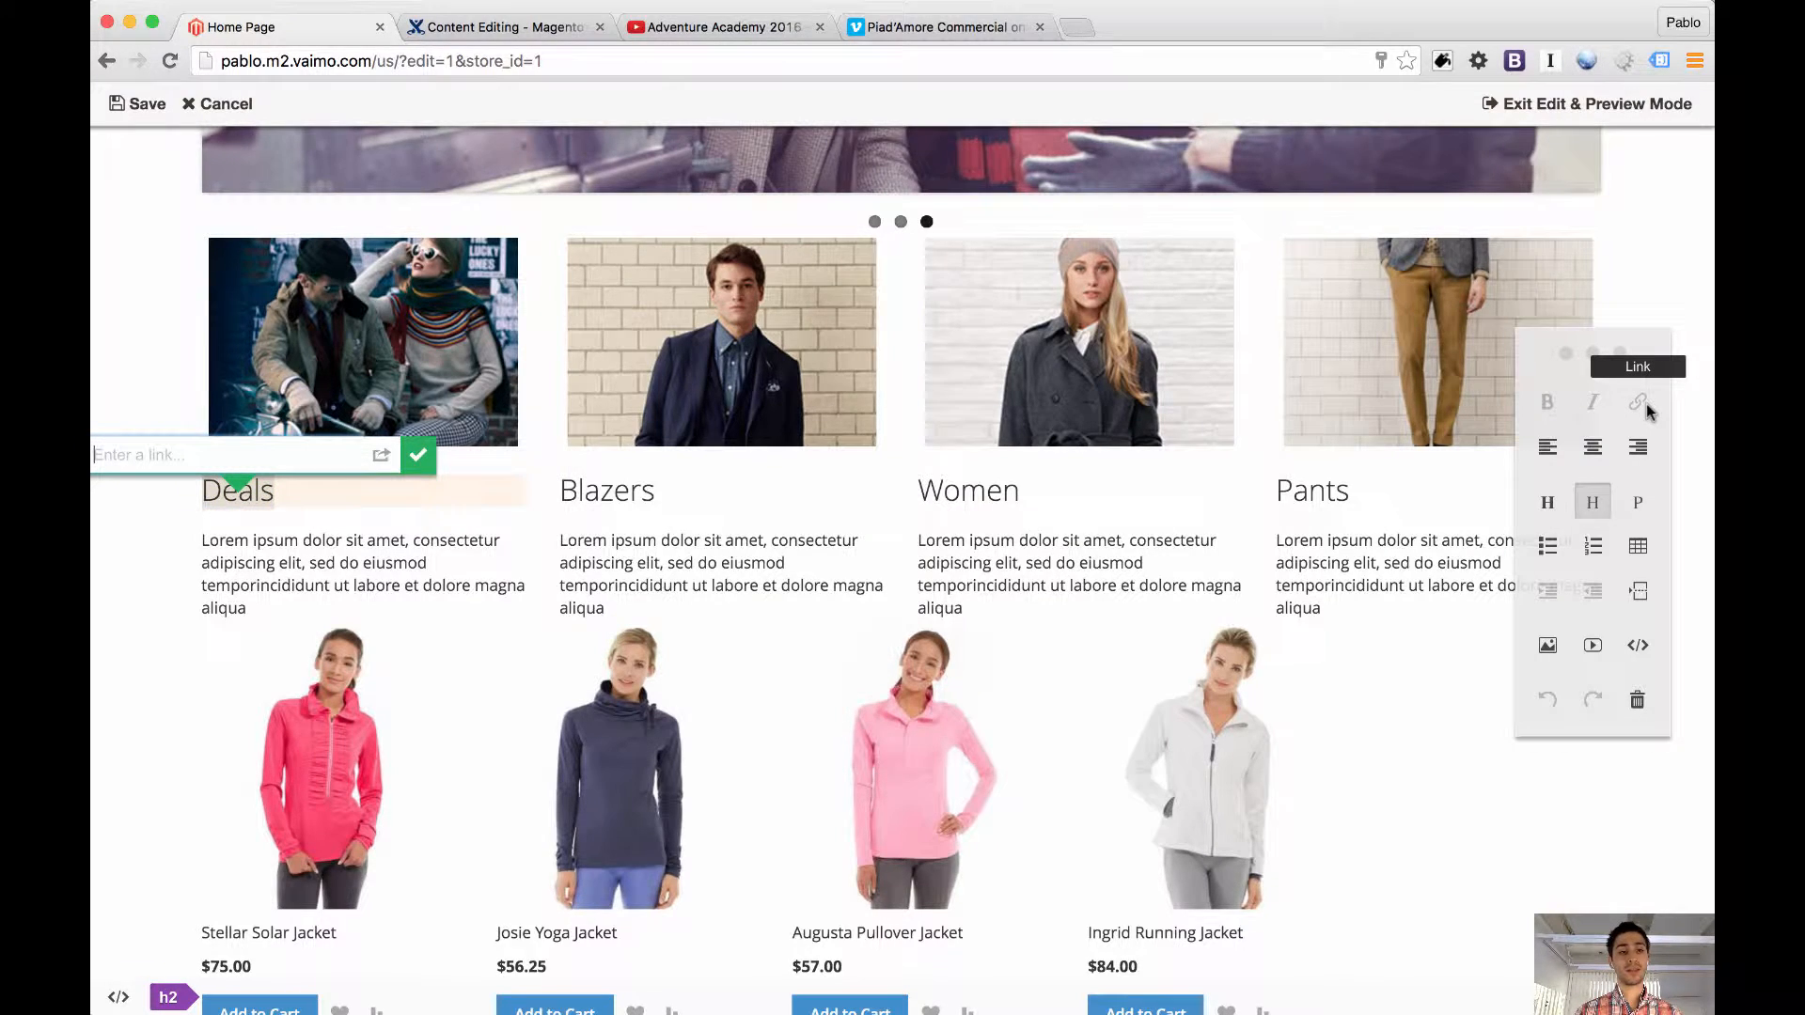
scroll(620, 567, "up", 10)
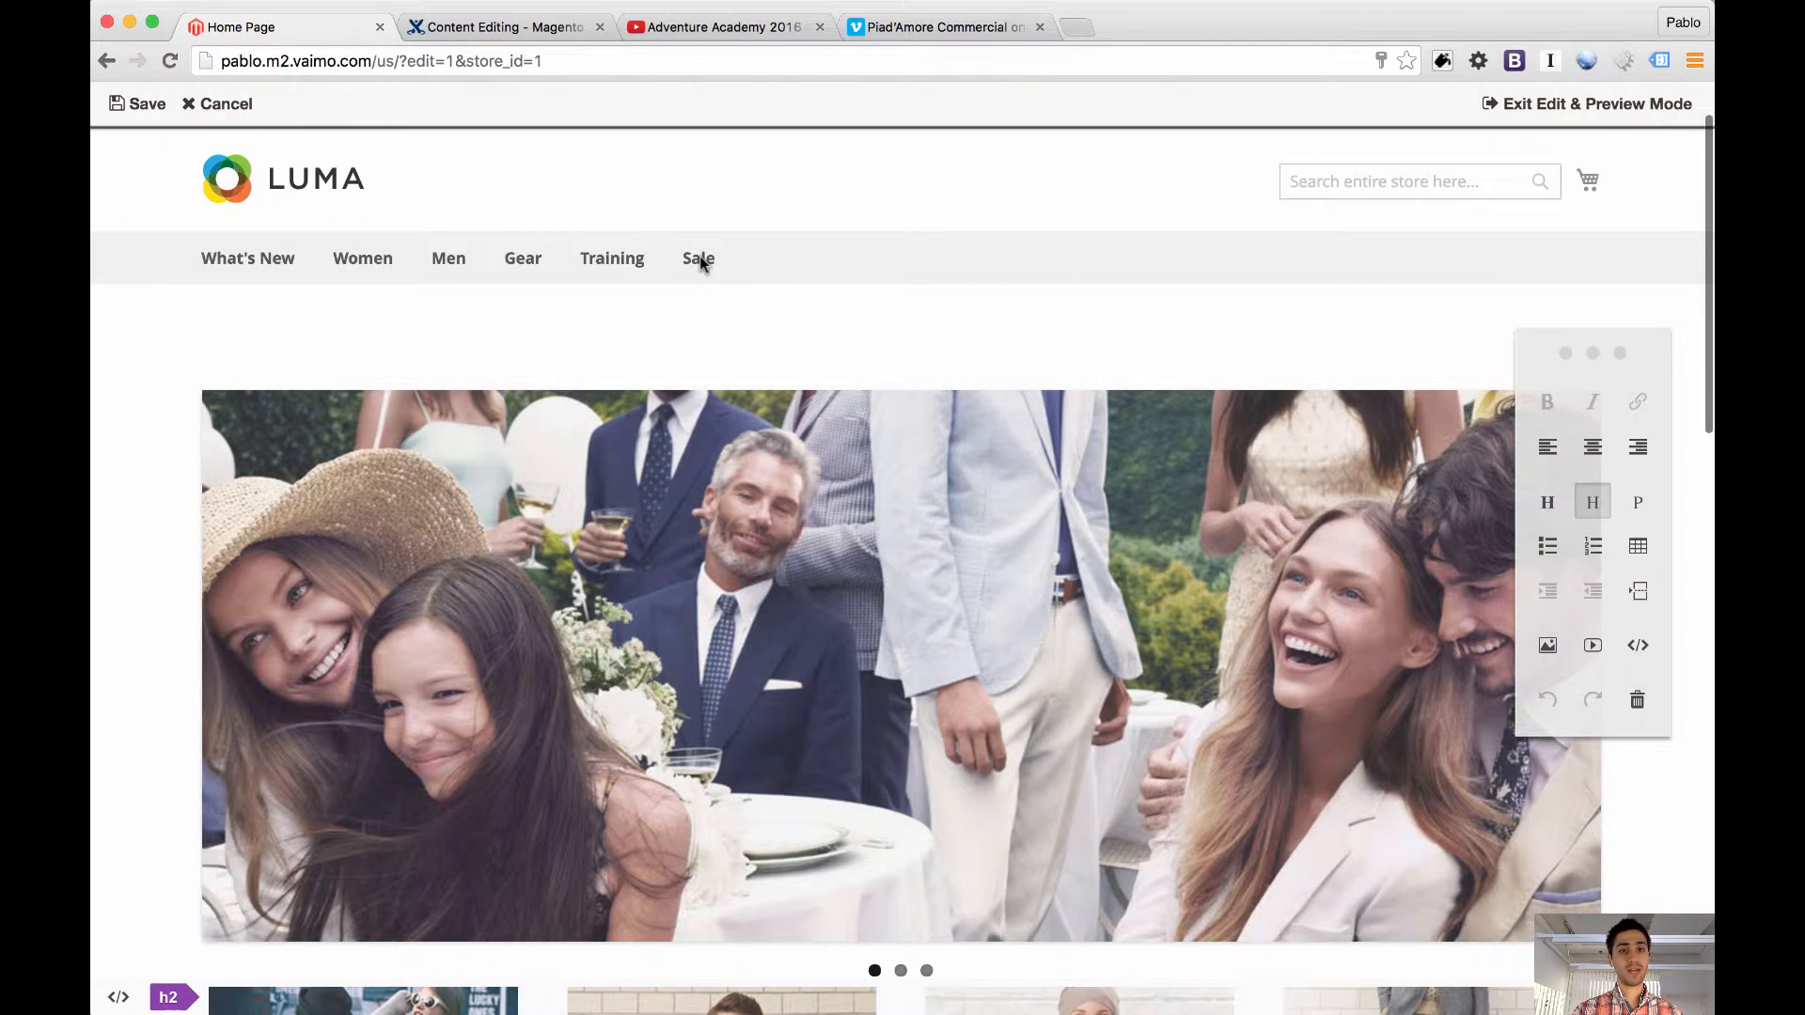
scroll(699, 261, "down", 9)
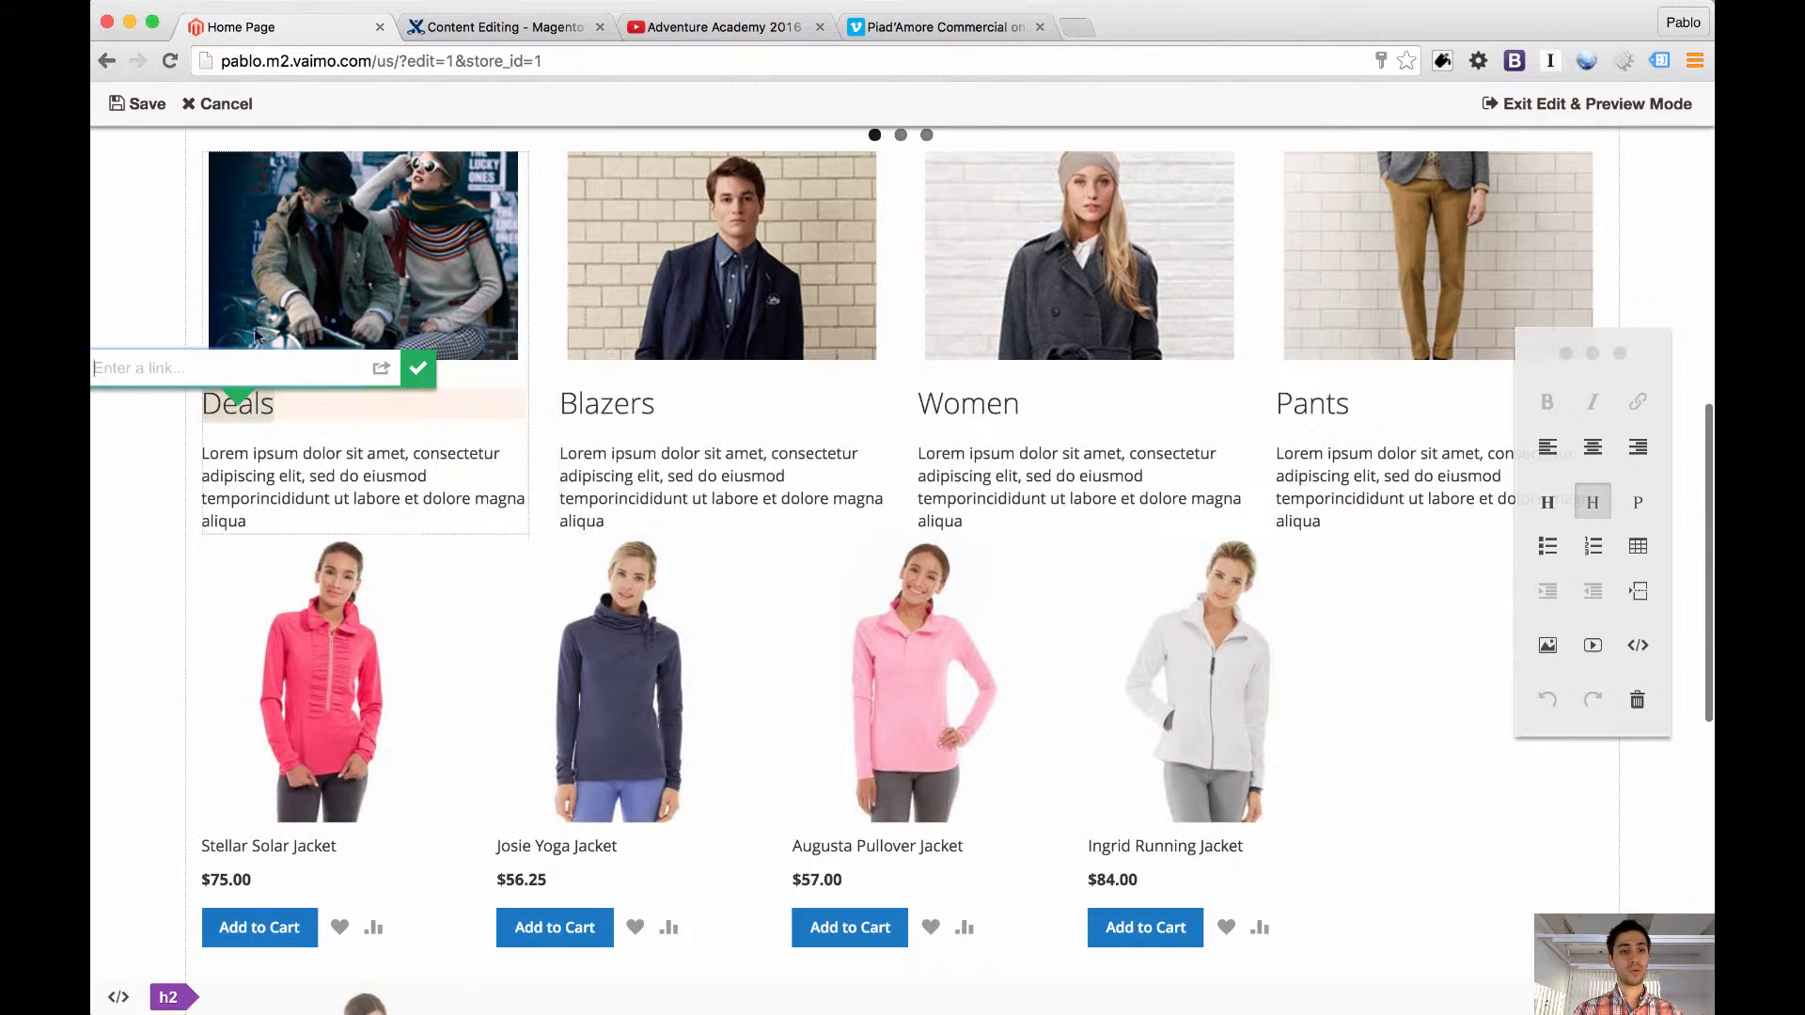
type("sale")
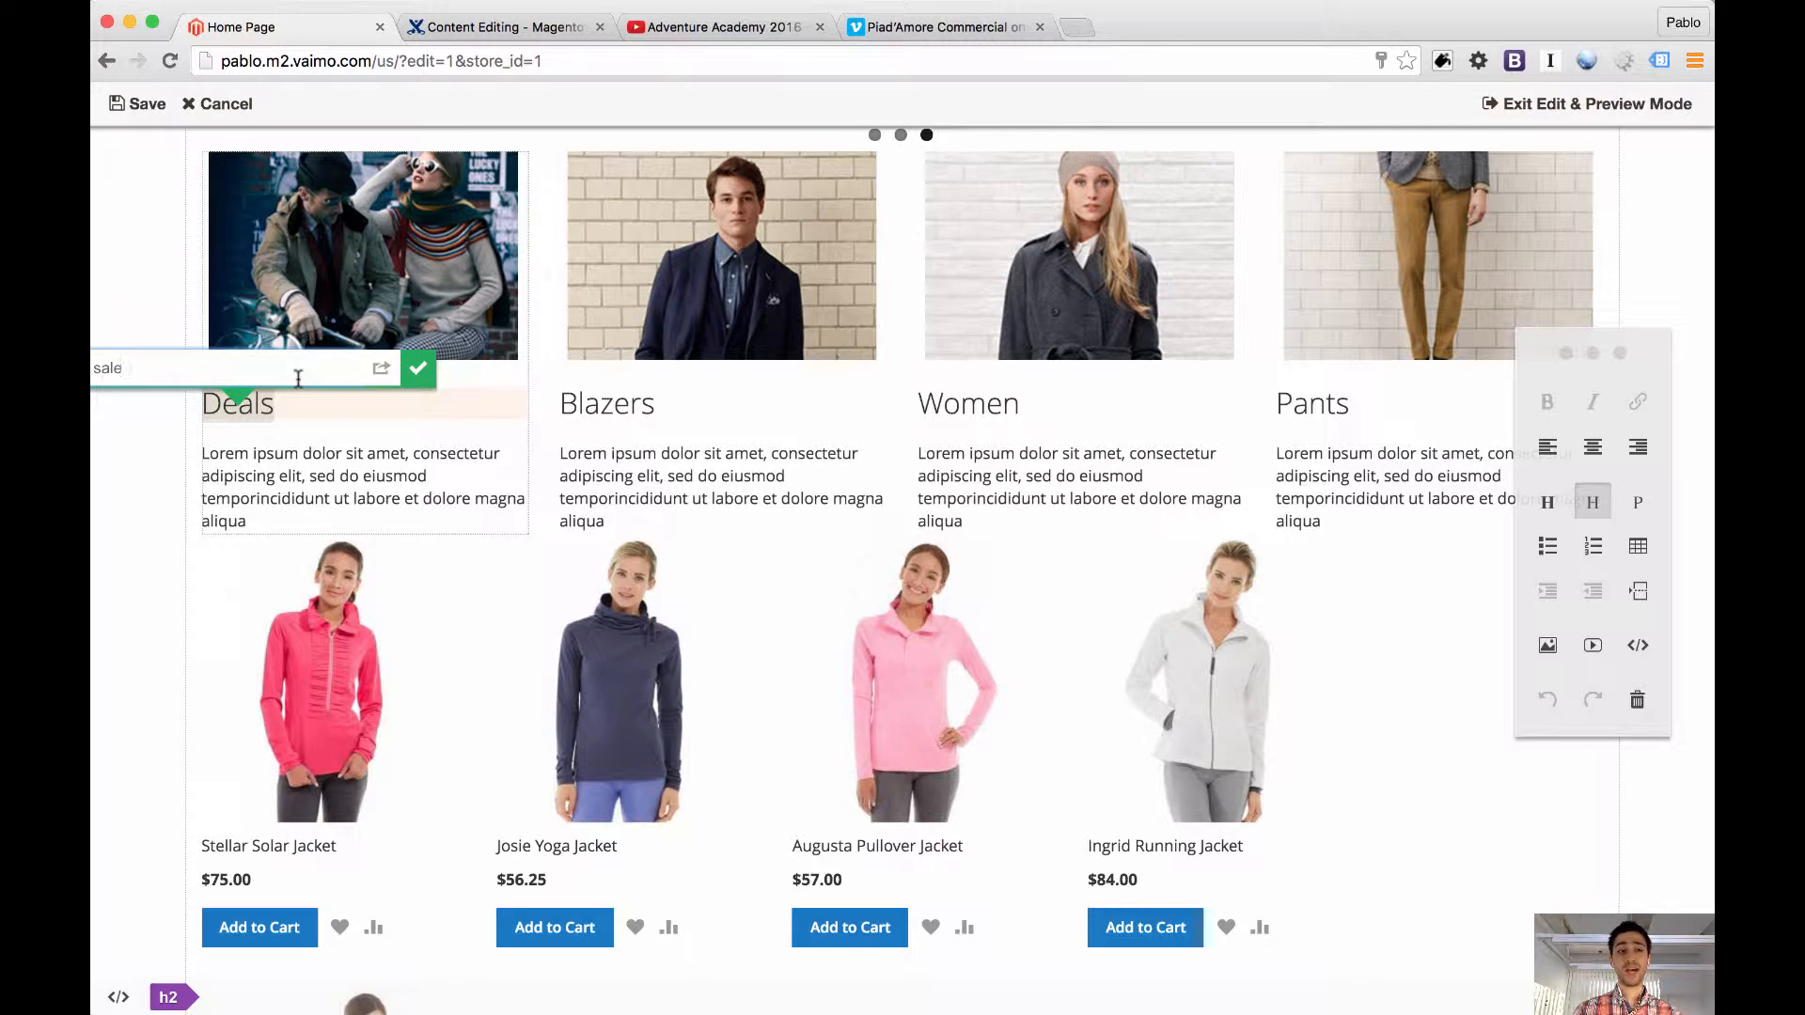
type(".html")
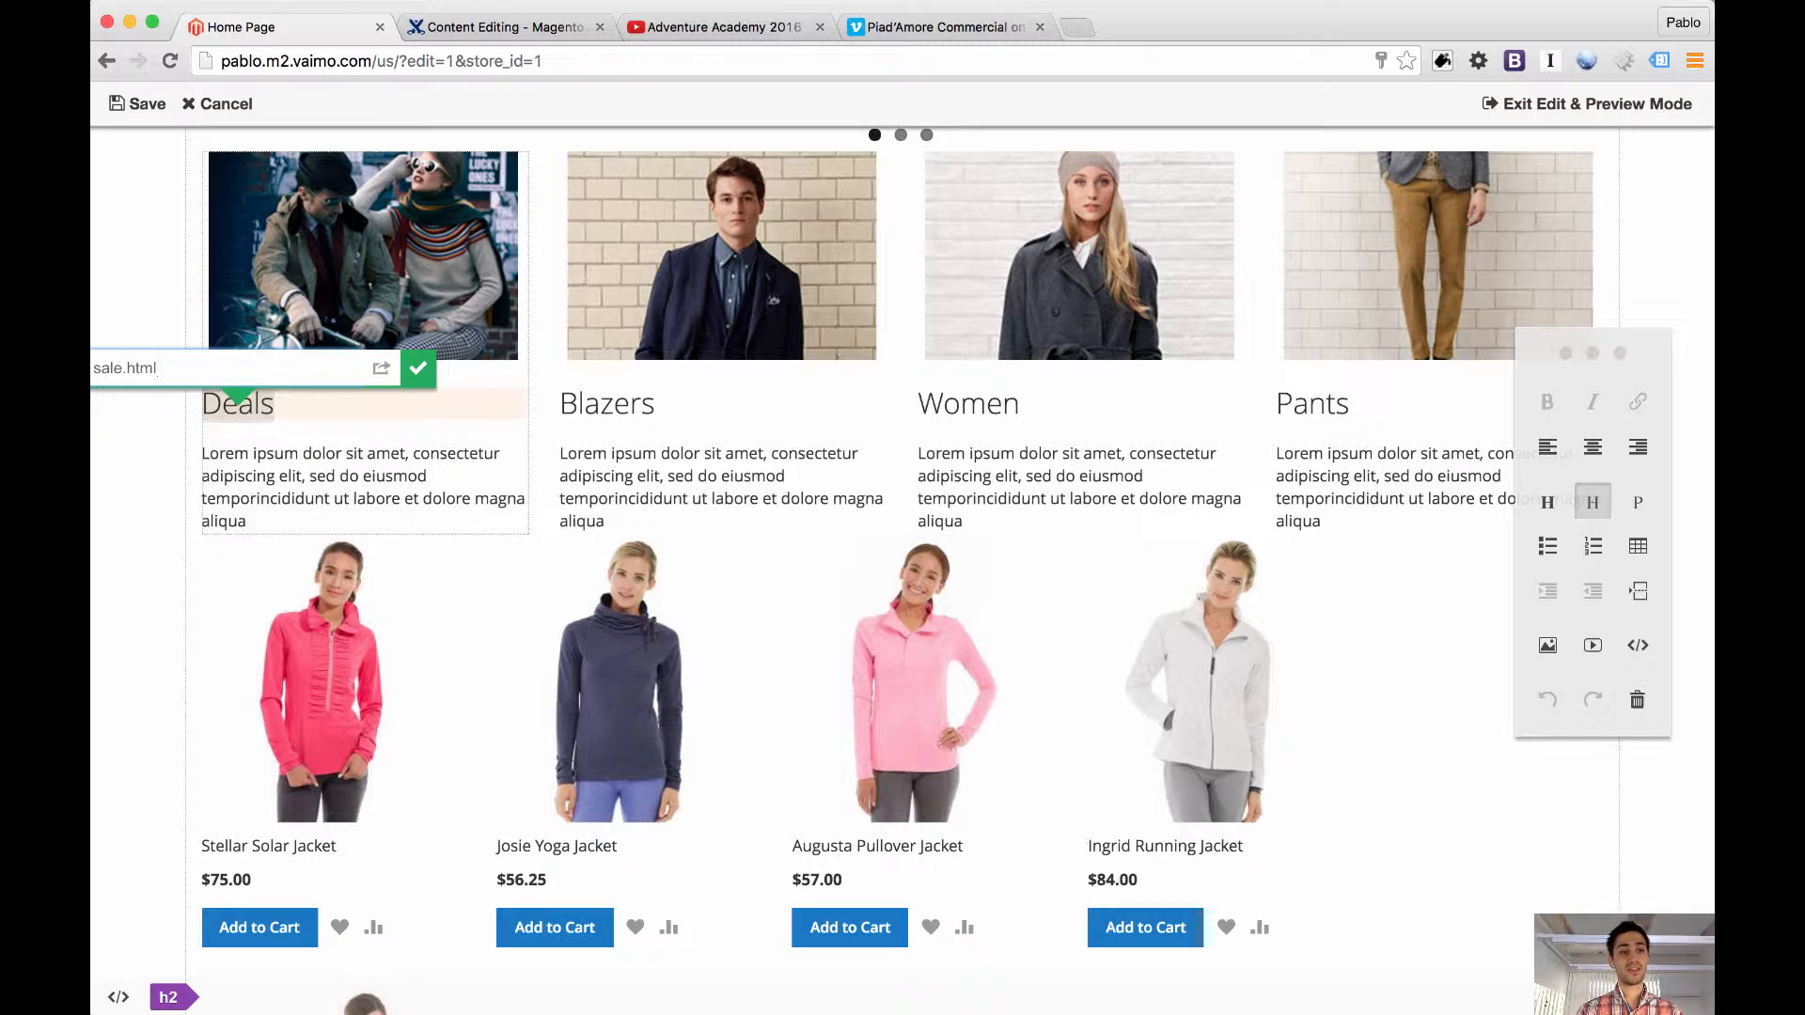
left_click(418, 374)
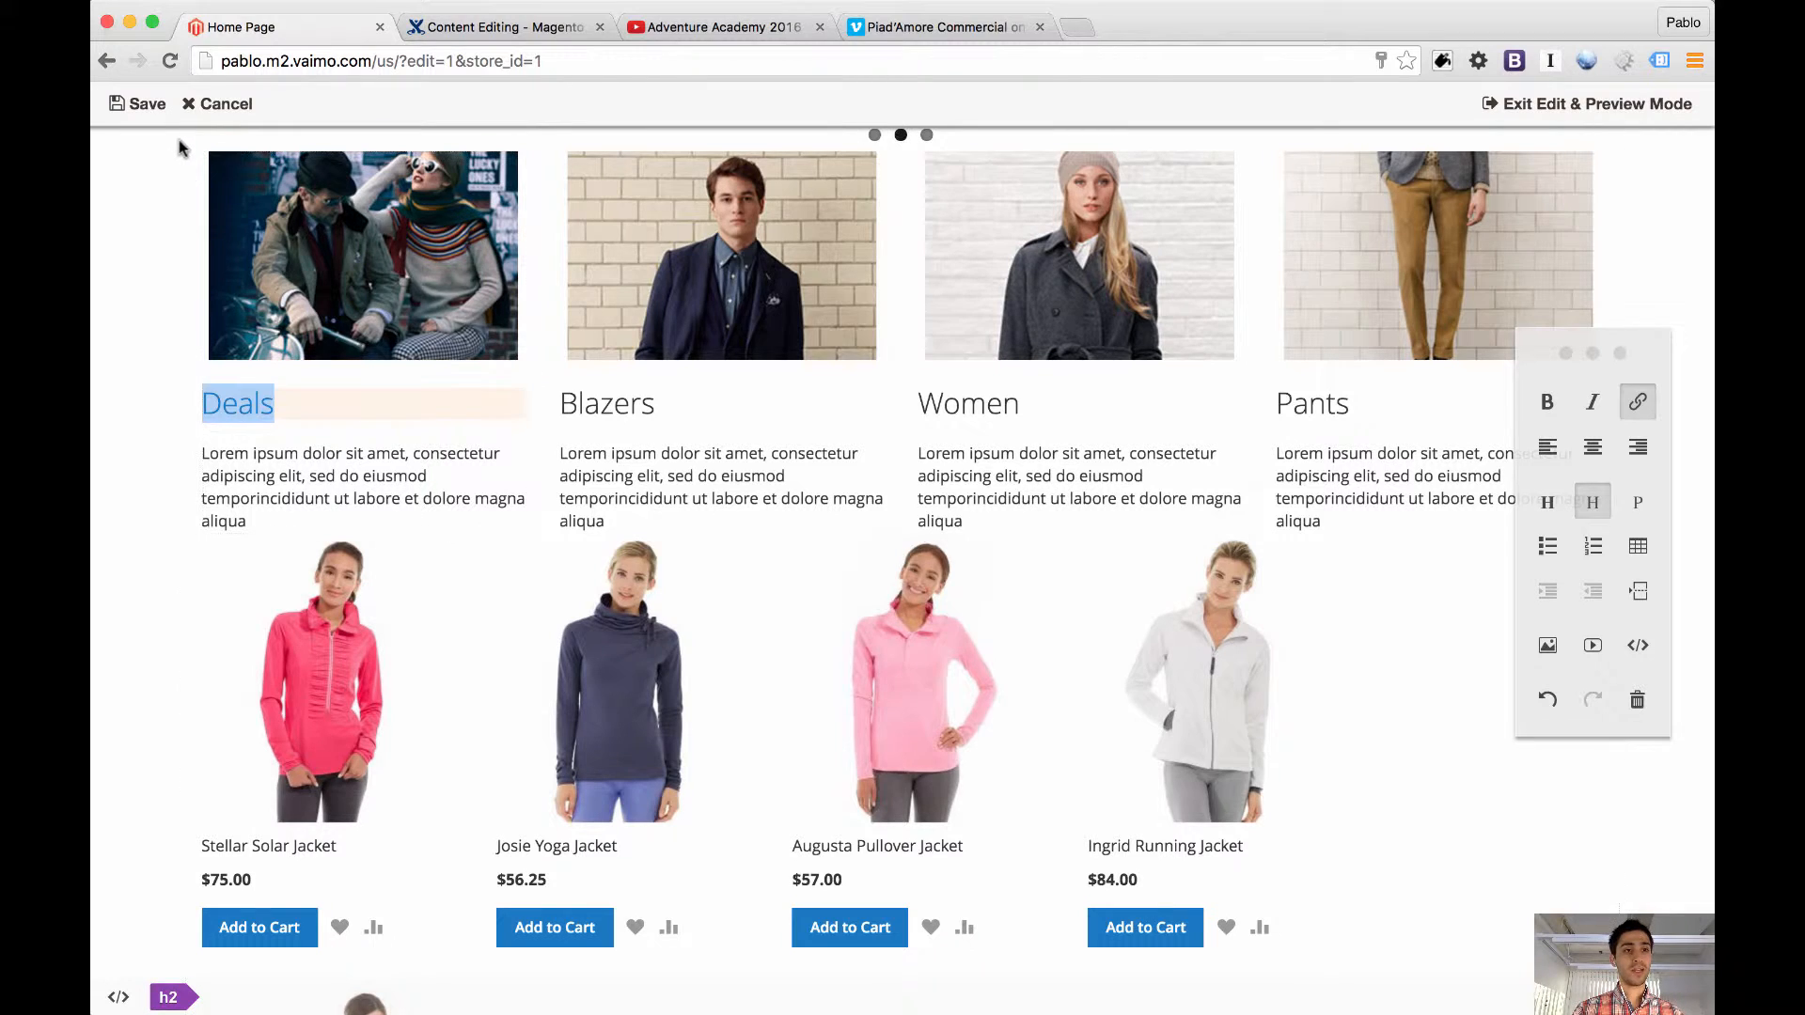
left_click(160, 109)
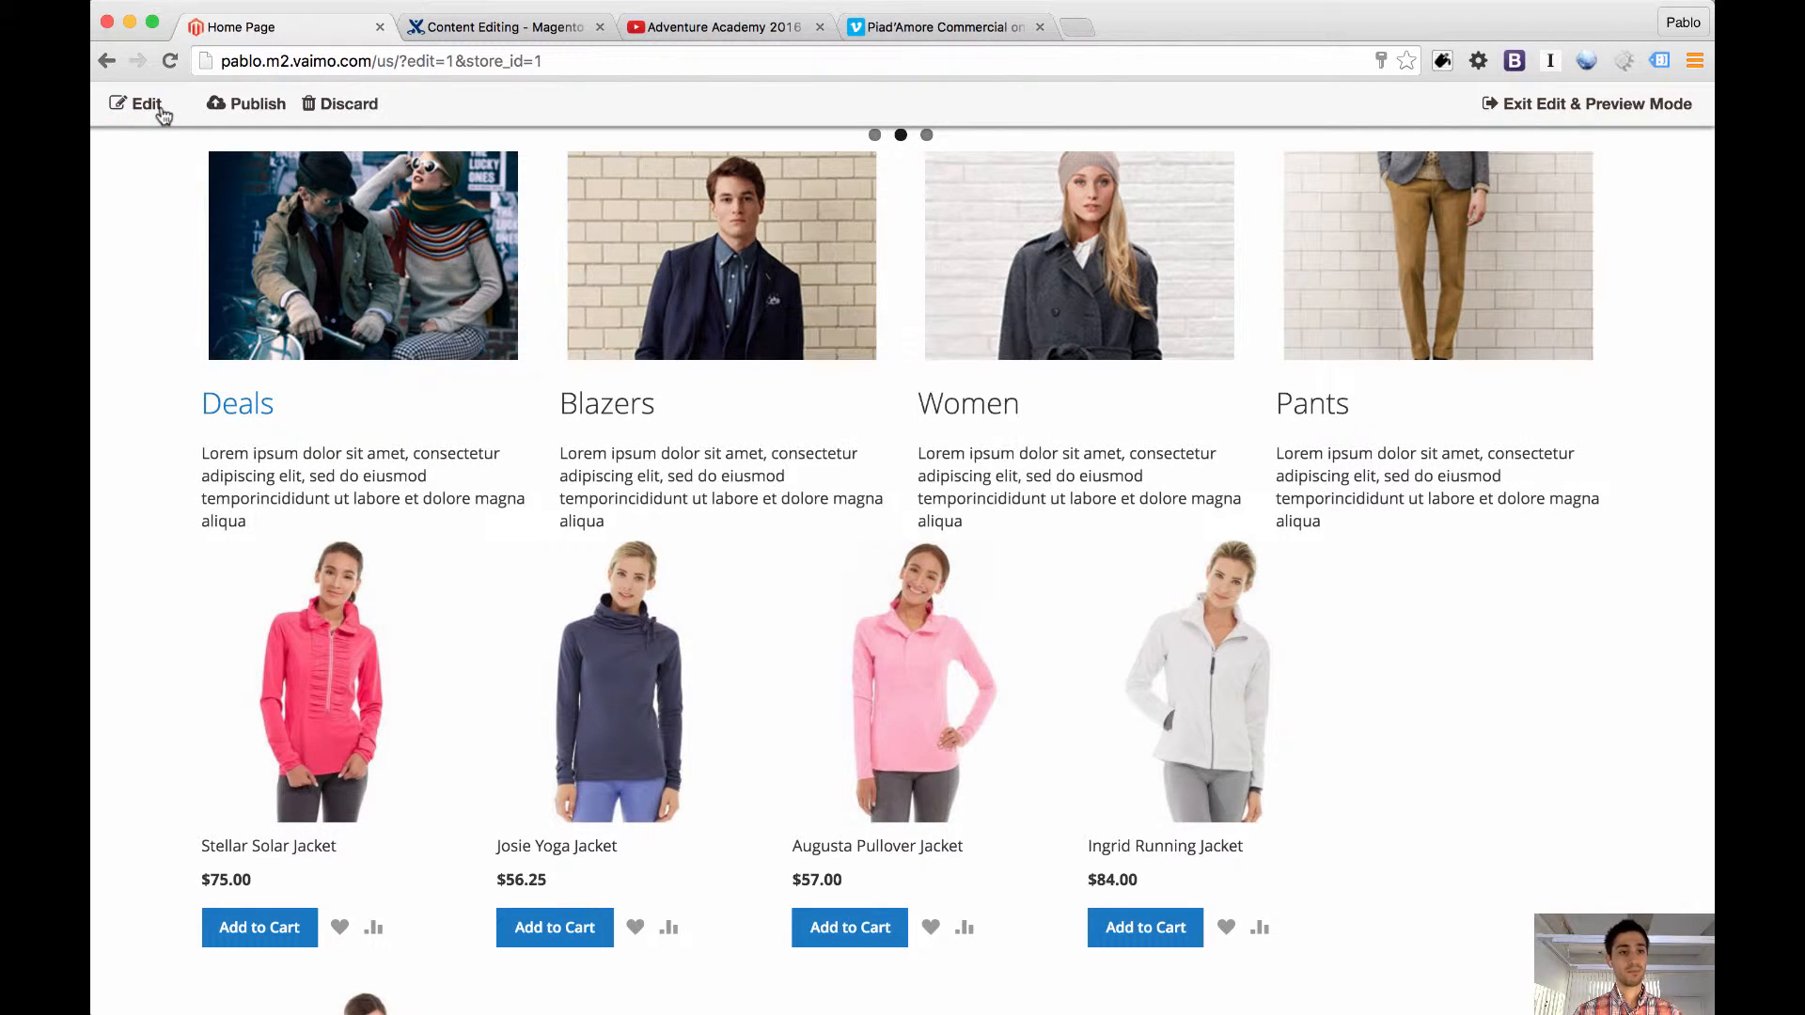
Test the linked Deals heading by opening its target page in a new tab
mouse_move(263, 406)
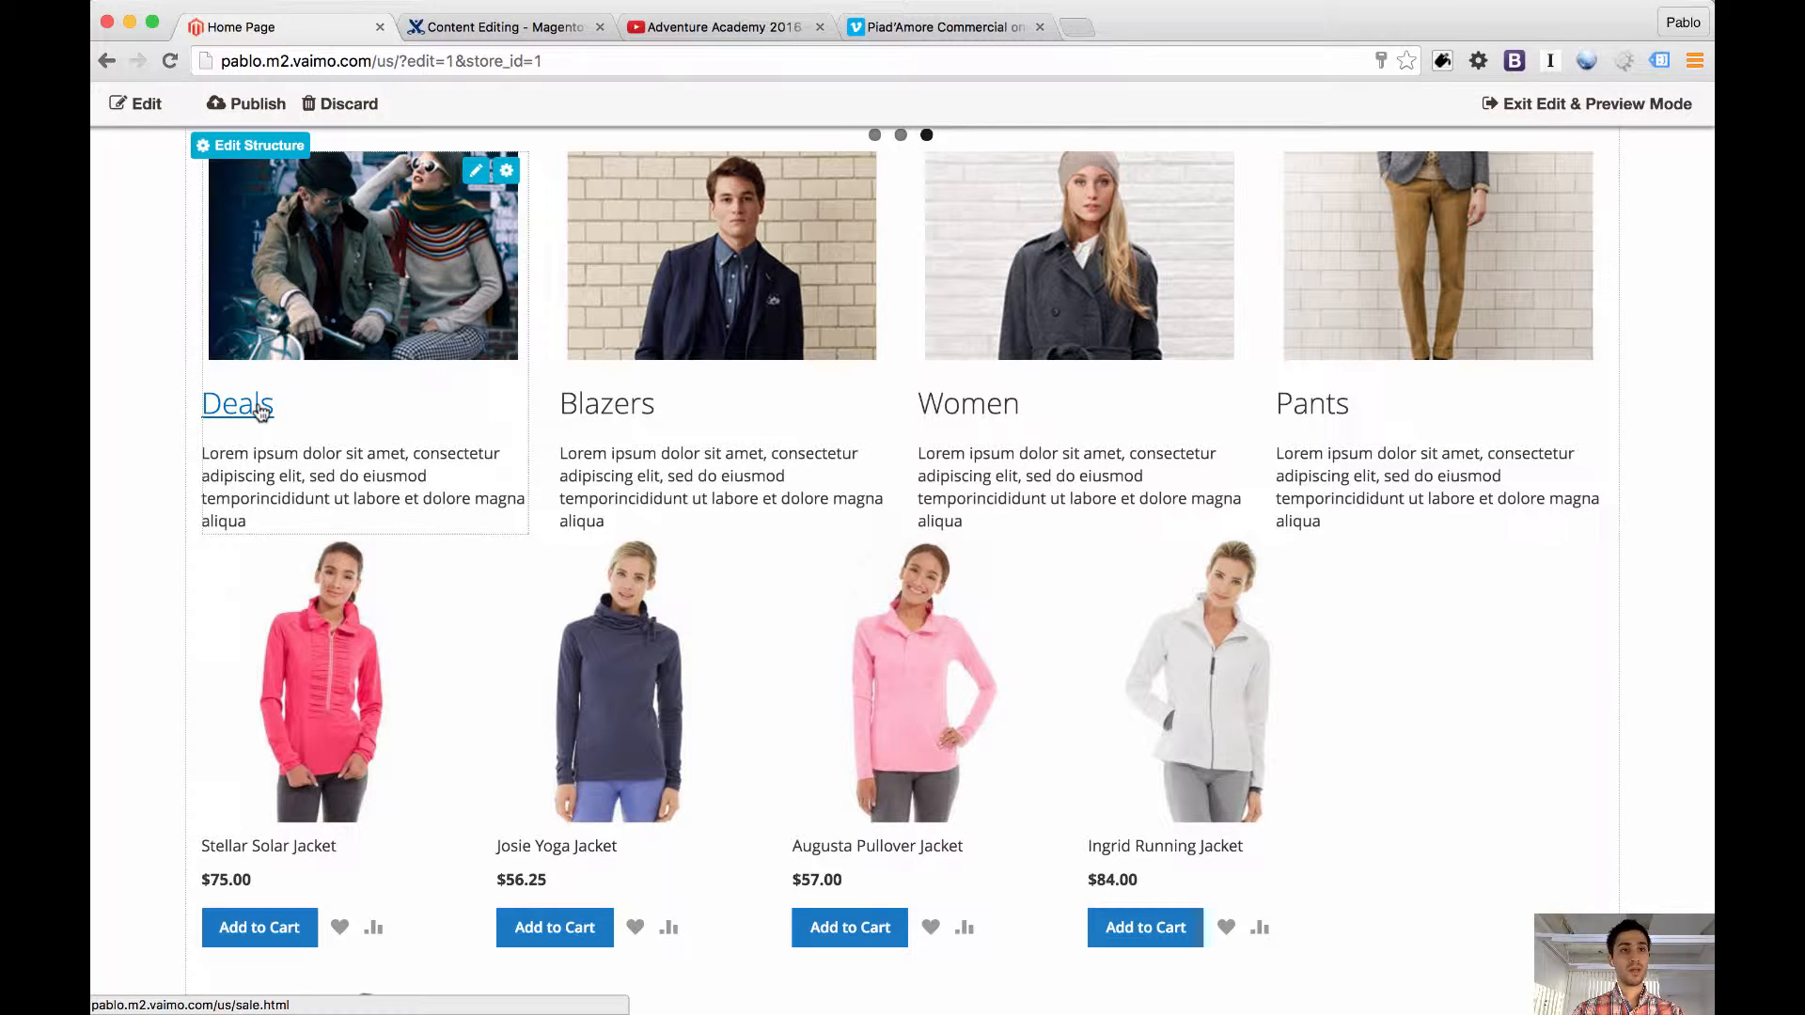
left_click(263, 411, "super")
left_click(458, 35)
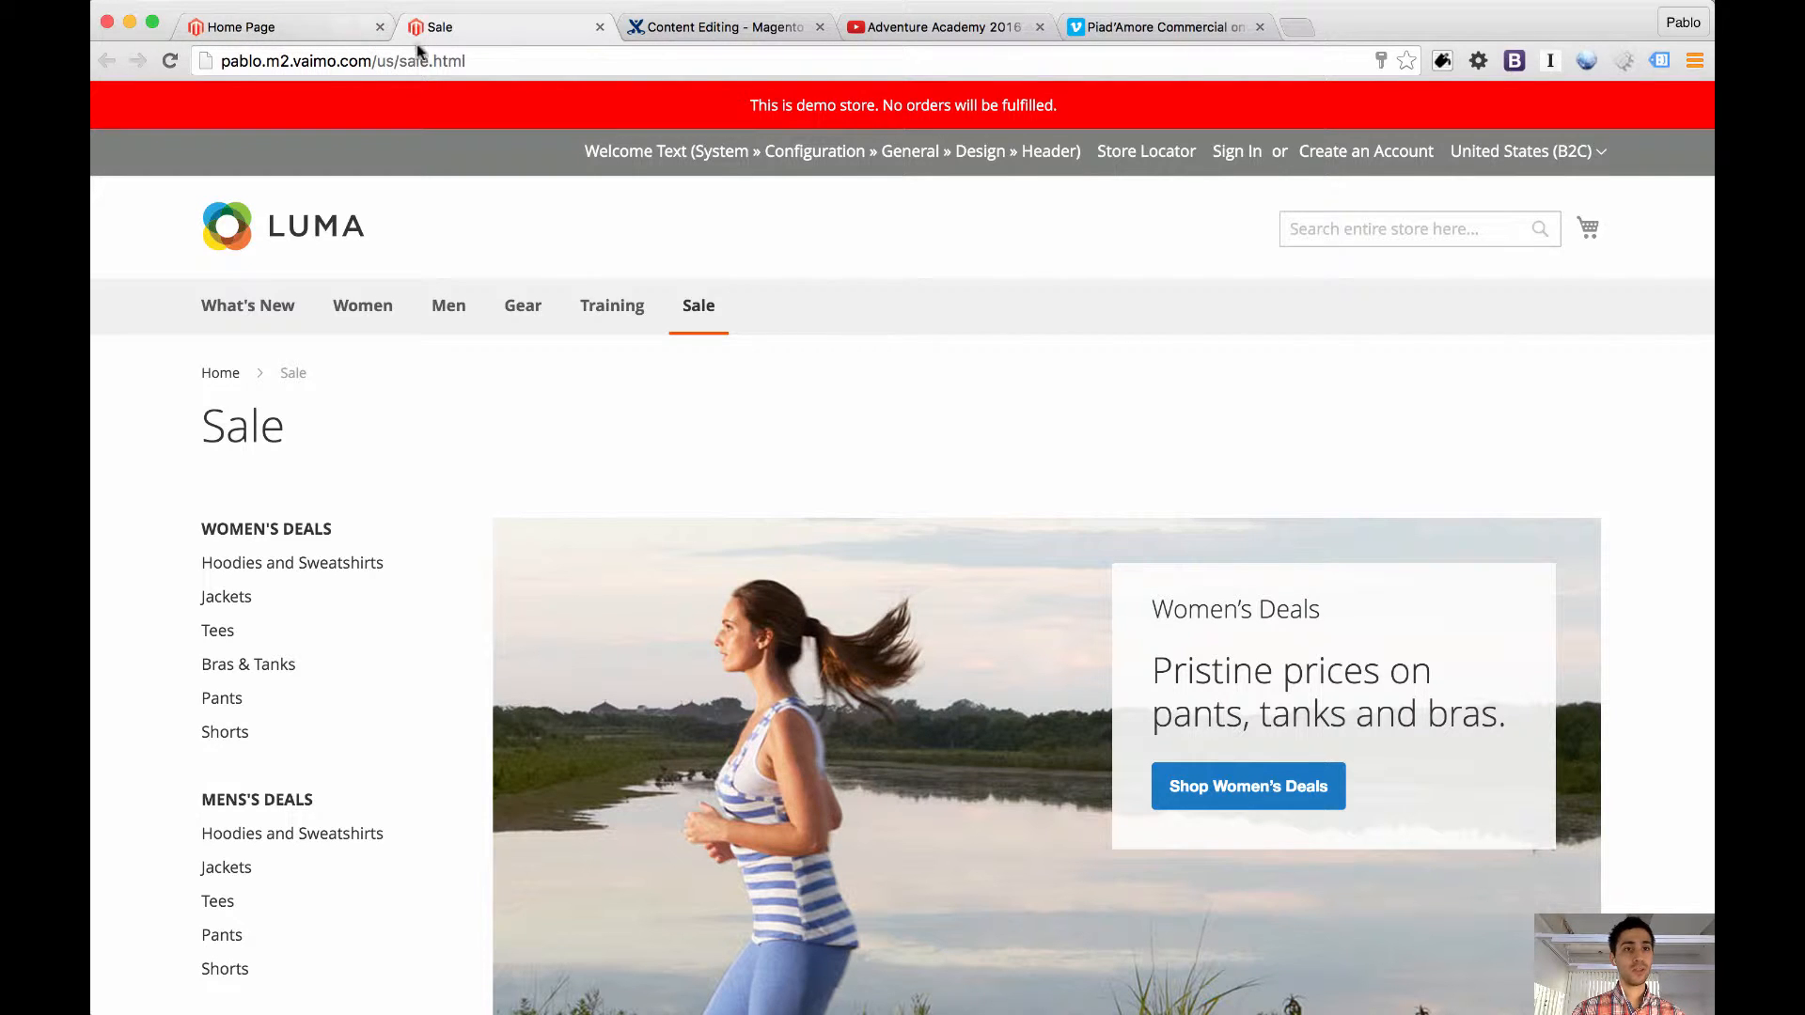
Highlight the /sale.html path in the Sale page's address
left_click_drag(398, 62, 510, 62)
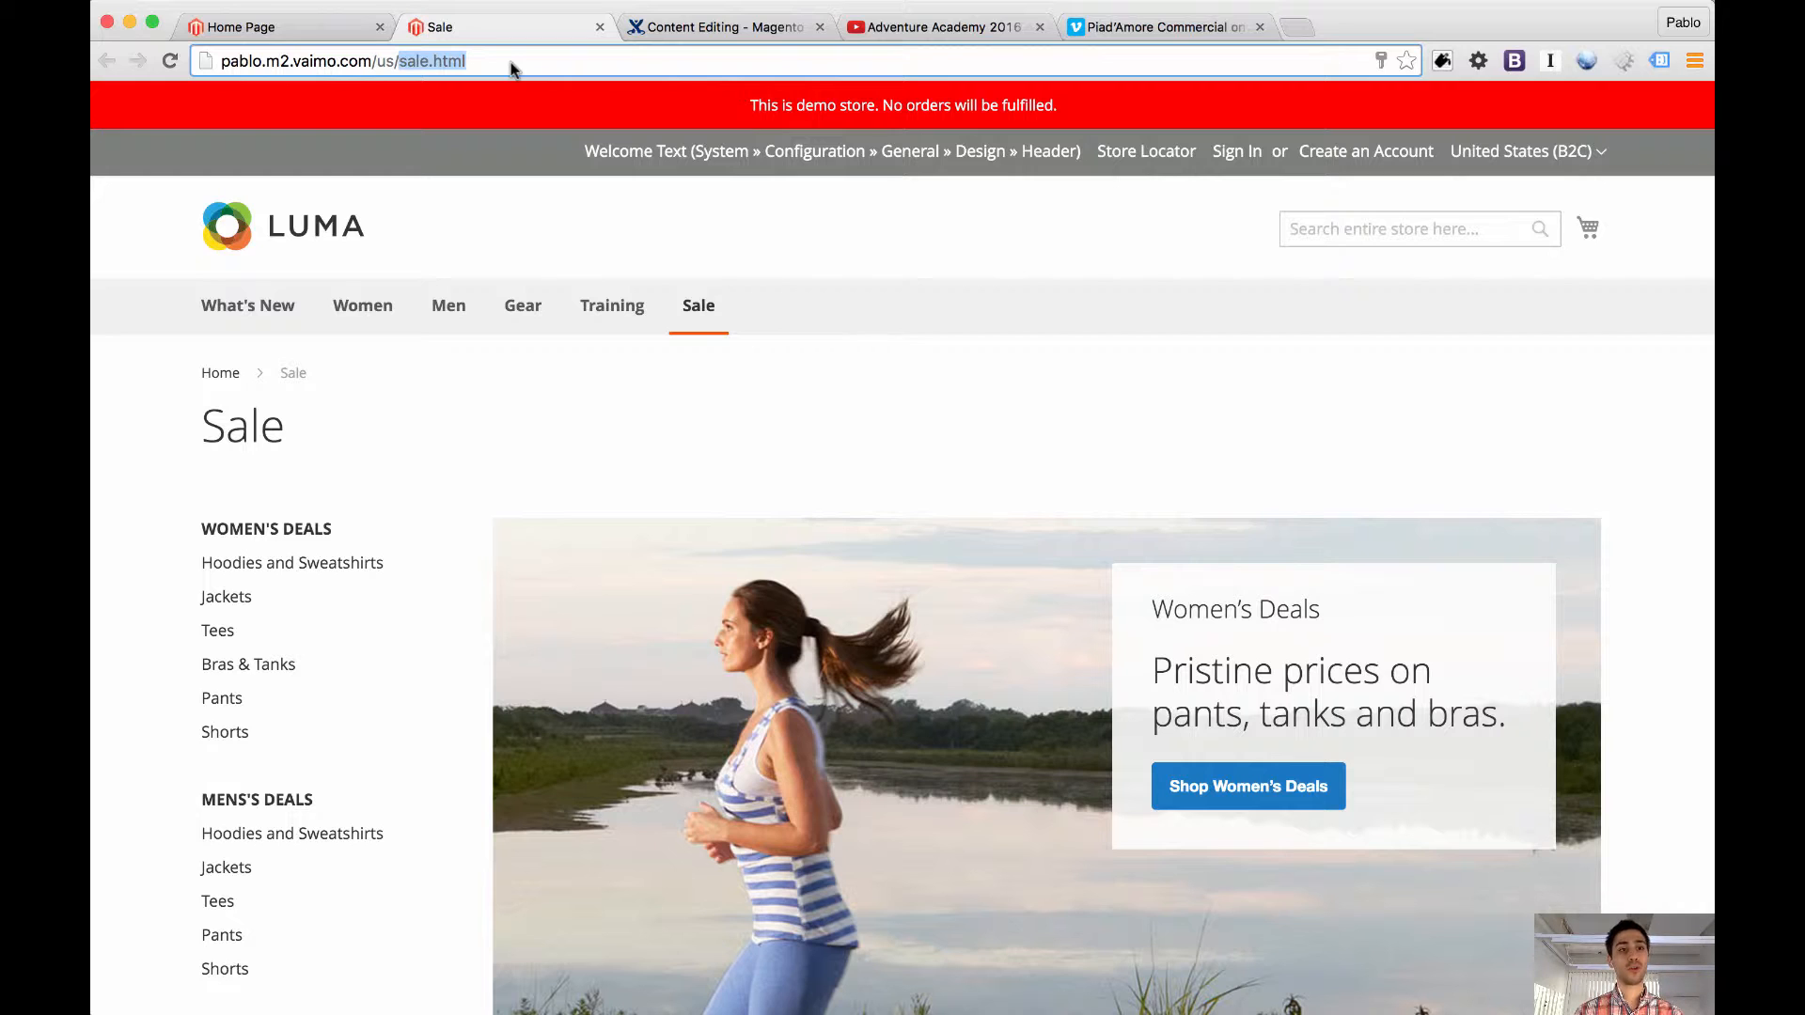
key("Left")
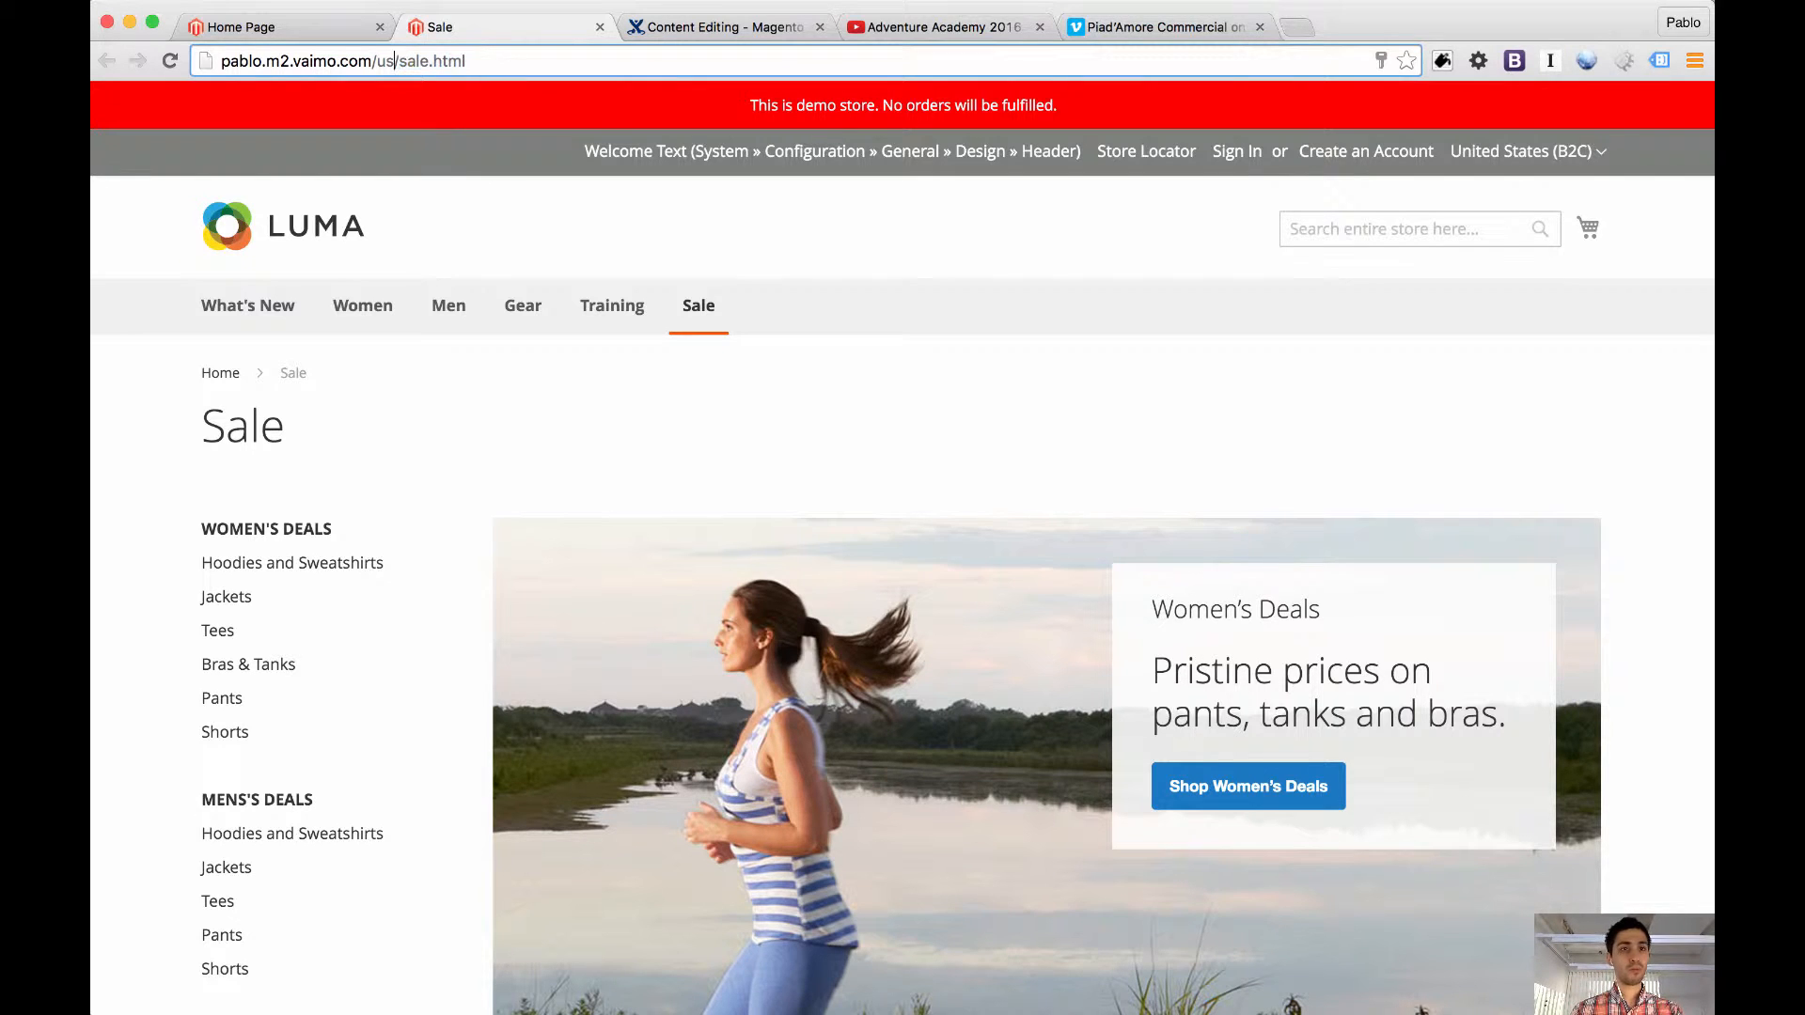
key("shift+Right")
key("shift+Right")
key("shift+Right")
key("shift+Right")
key("shift+Right")
key("shift+Right")
key("shift+Right")
key("shift+Right")
key("shift+Right")
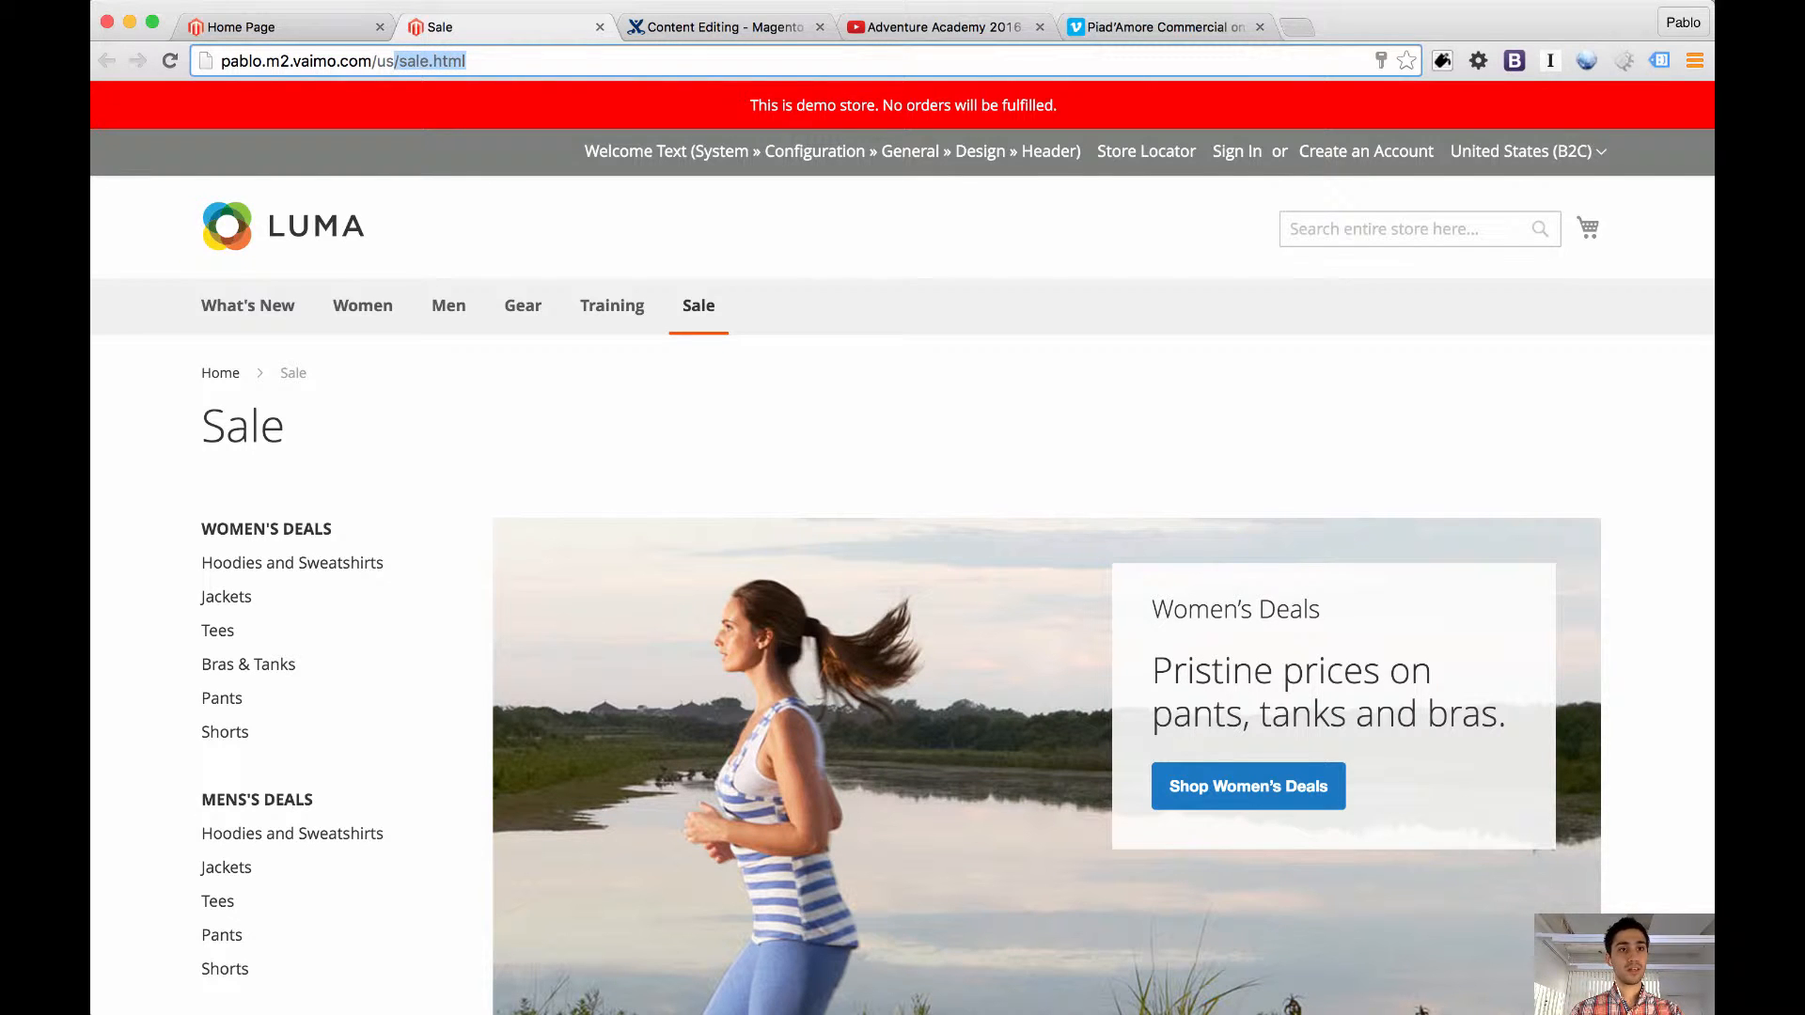
Remove sale.html from the address, load the store's home page, and view its Deals block outside edit mode
key("super+a")
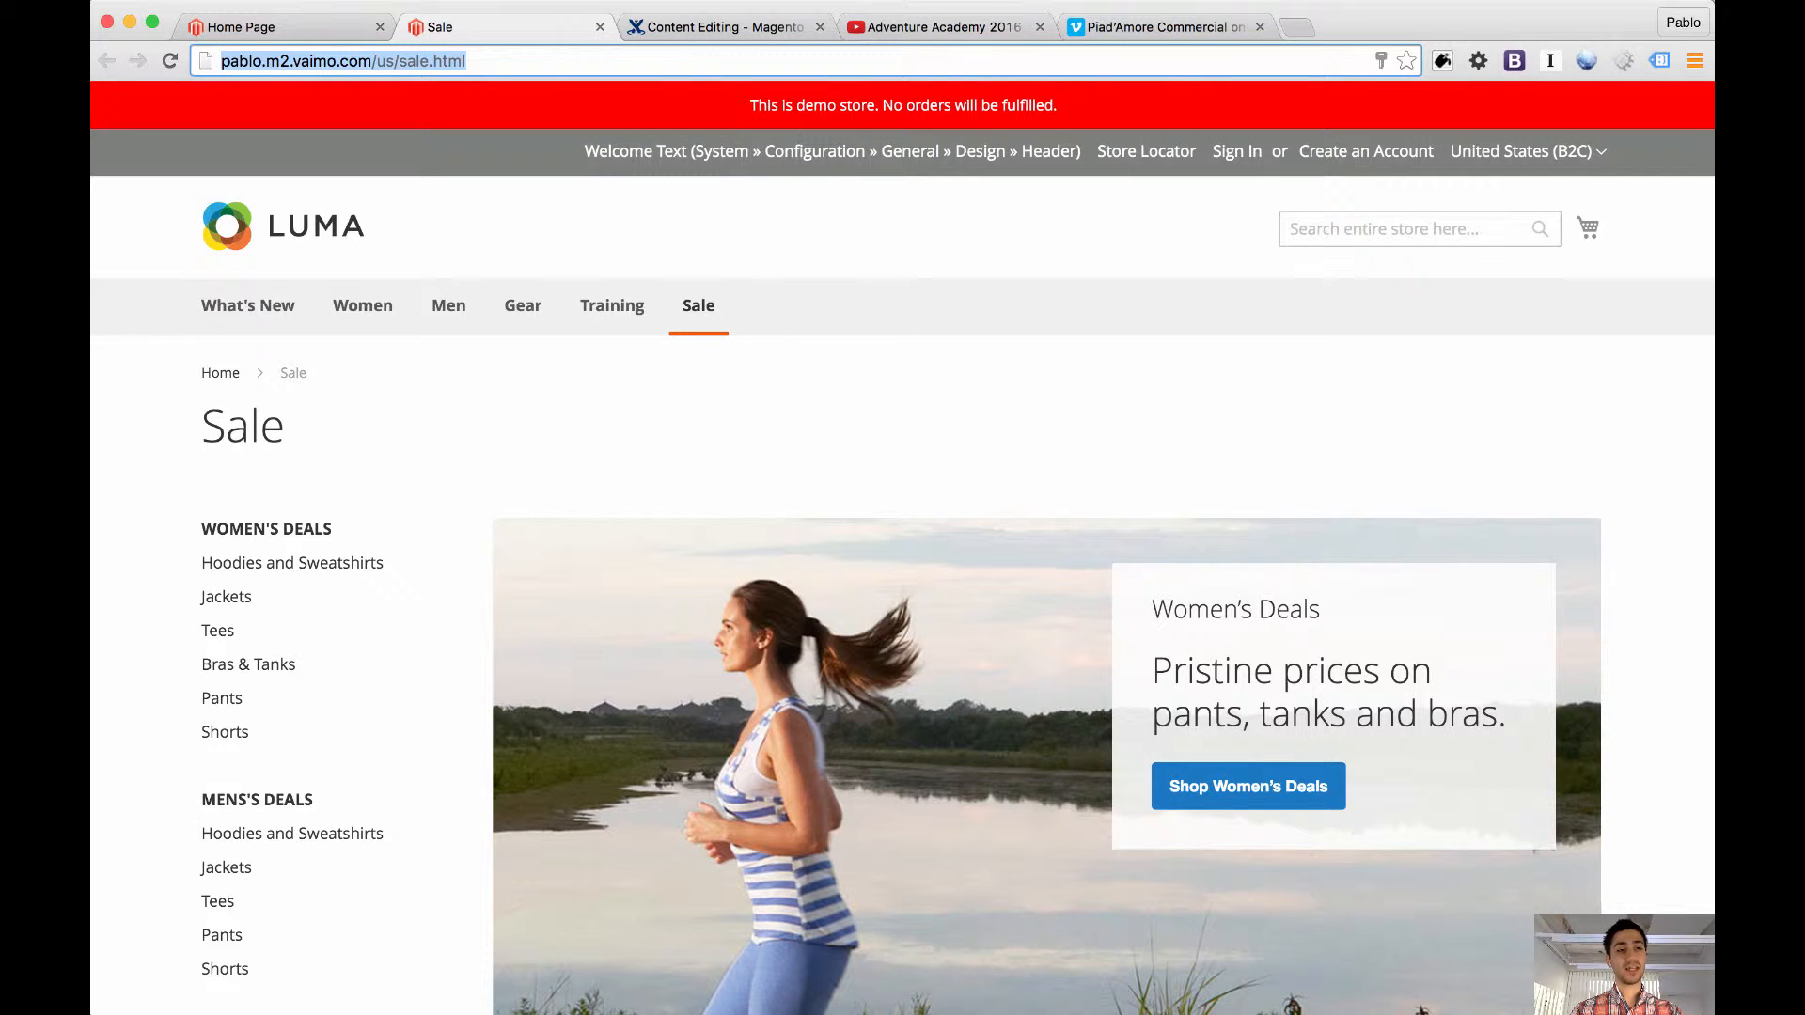
key("Right")
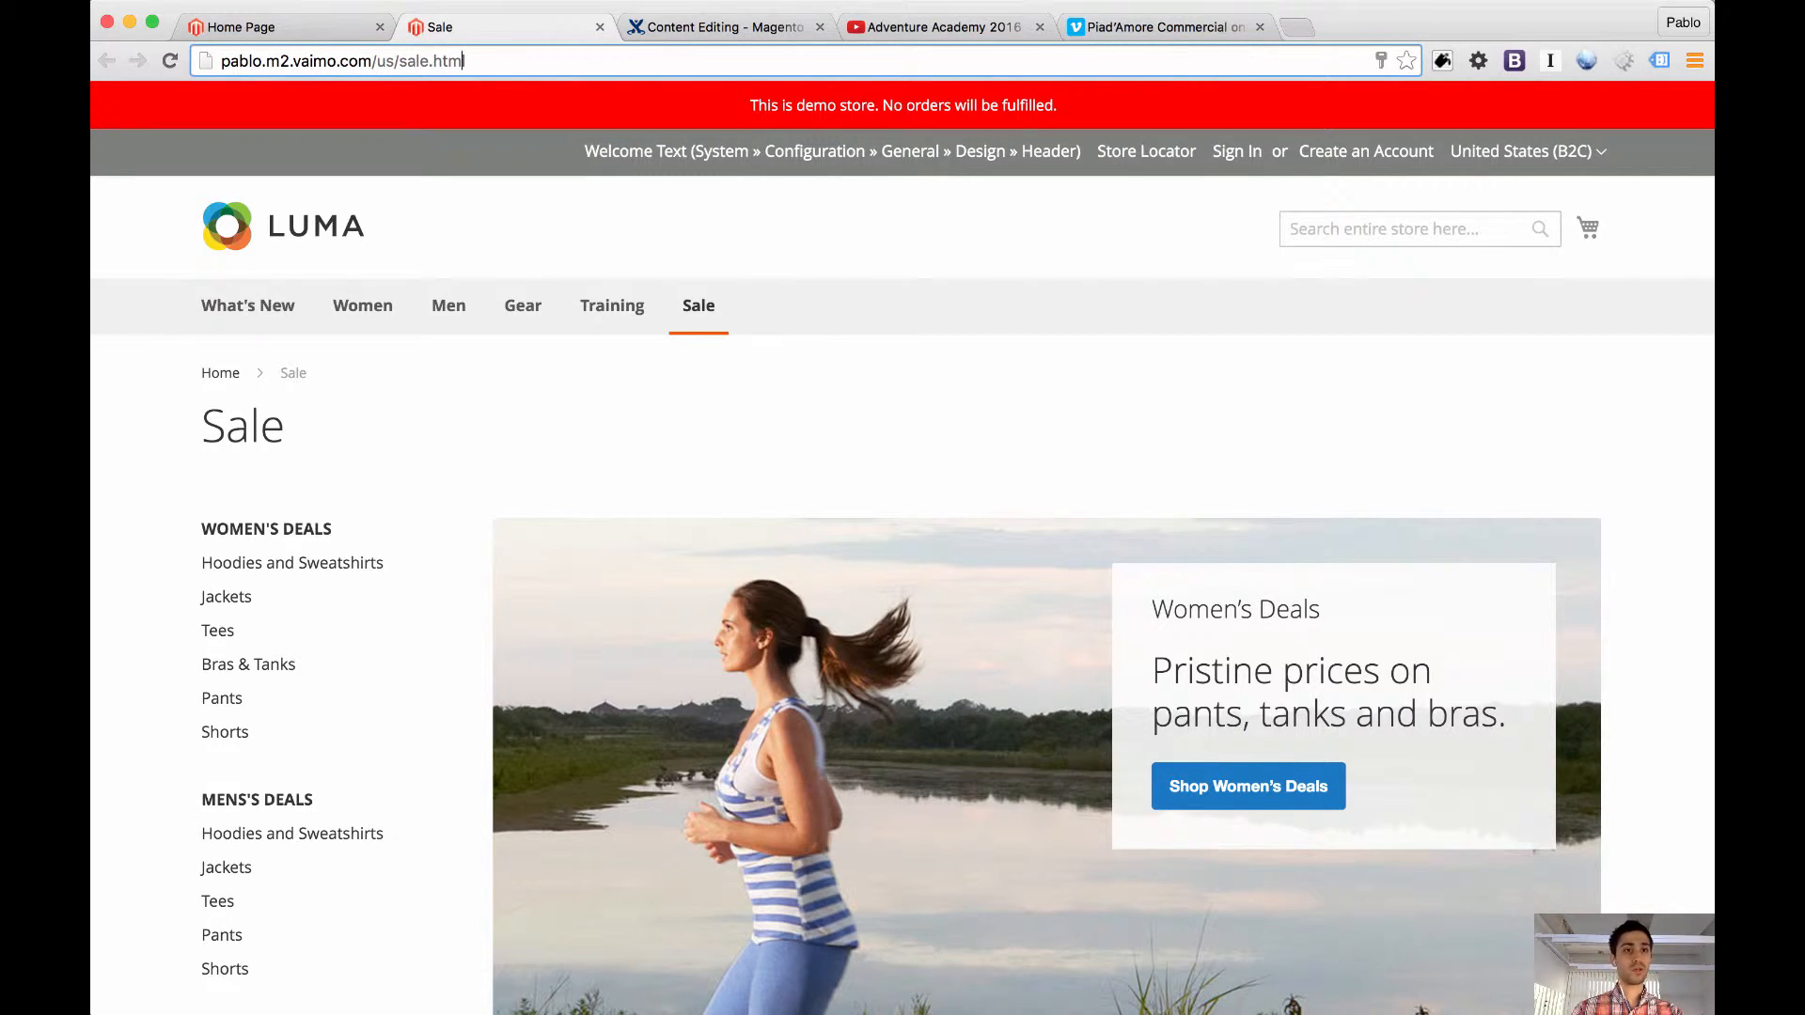
key("Left")
key("shift+Right")
key("shift+Right")
key("shift+Right")
key("shift+Right")
key("shift+Right")
key("shift+Right")
key("shift+Right")
key("shift+Right")
key("shift+Right")
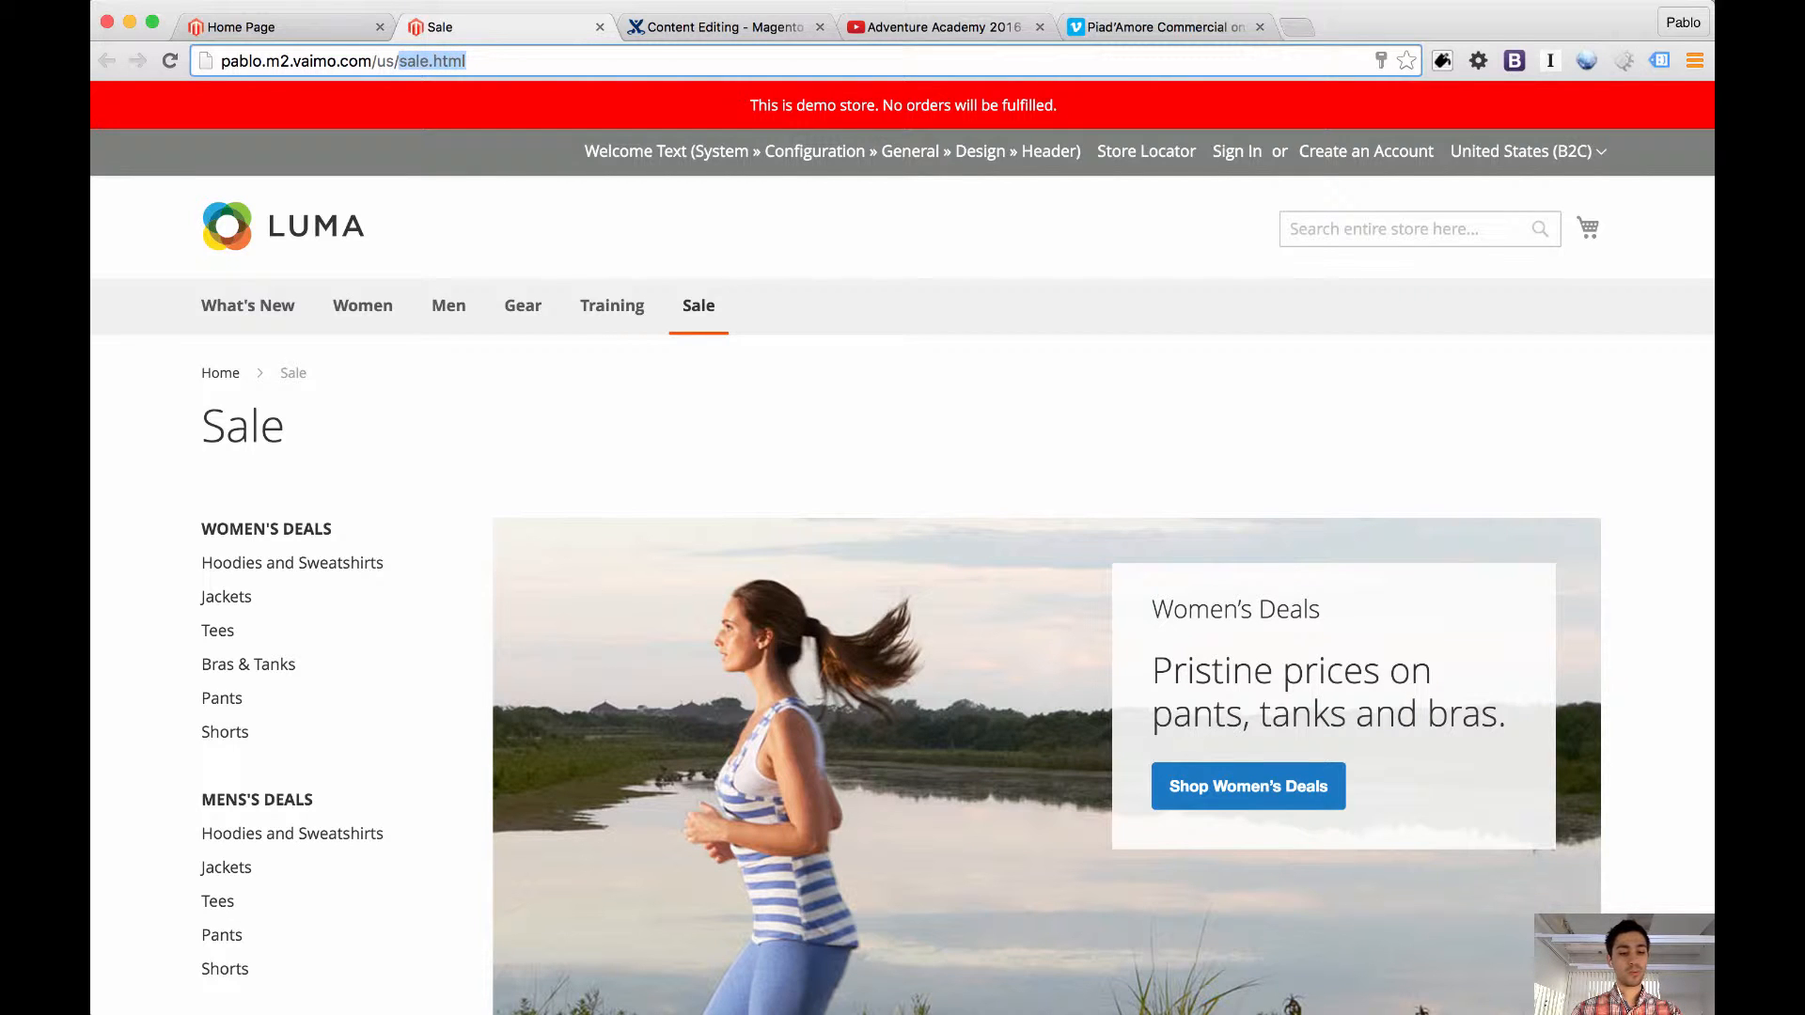
key("BackSpace")
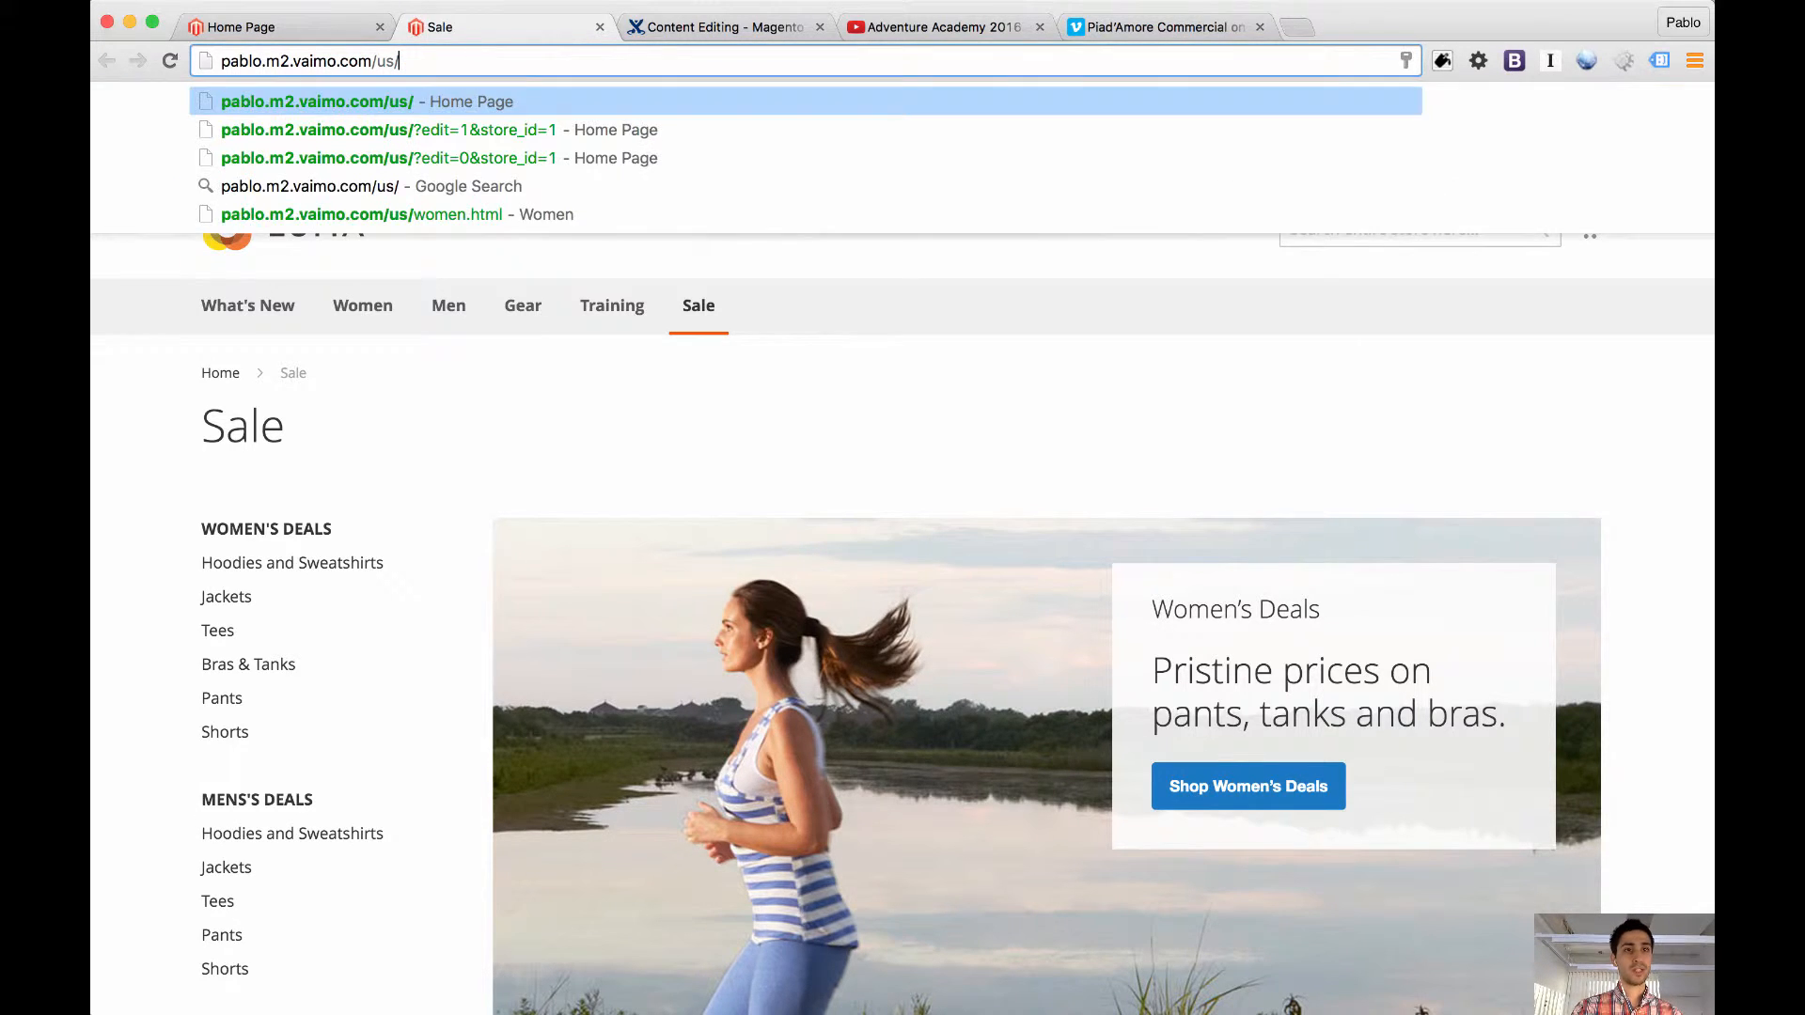
key("Return")
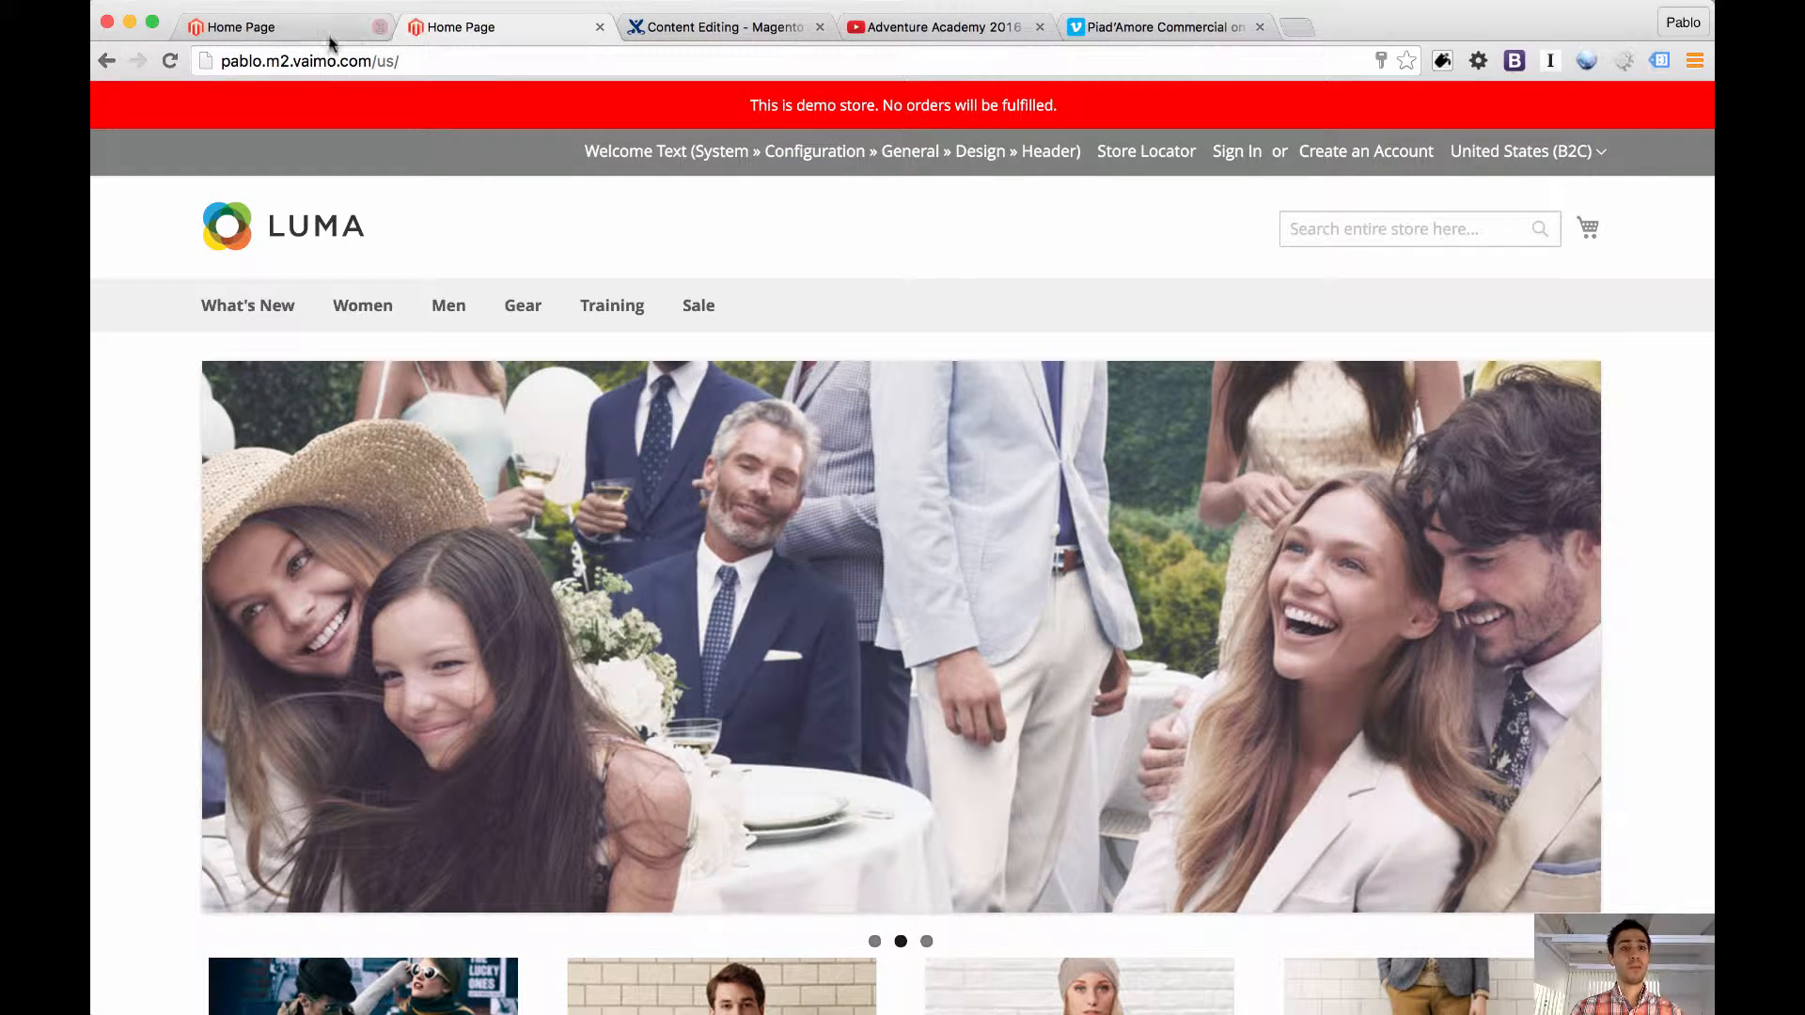
scroll(331, 448, "down", 9)
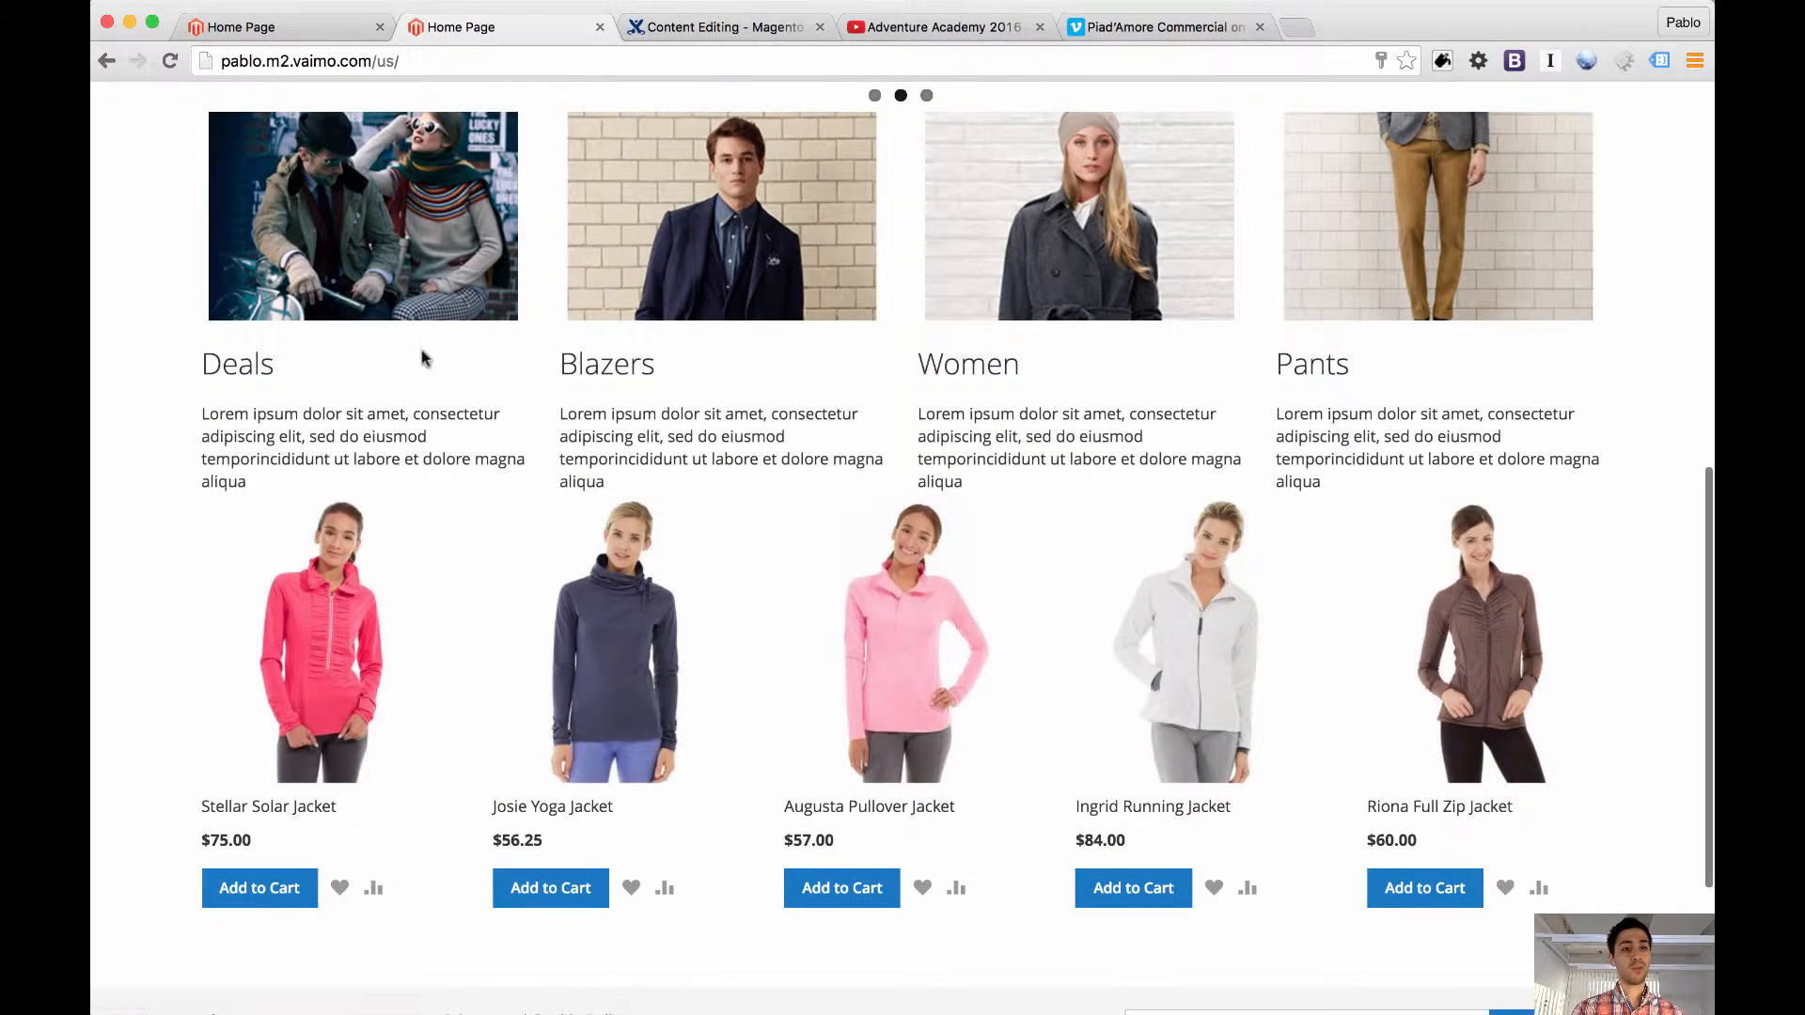
Return to the home page in edit mode, start editing the Deals block, and open the heading's link for editing
left_click(439, 66)
key("ctrl+shift+Tab")
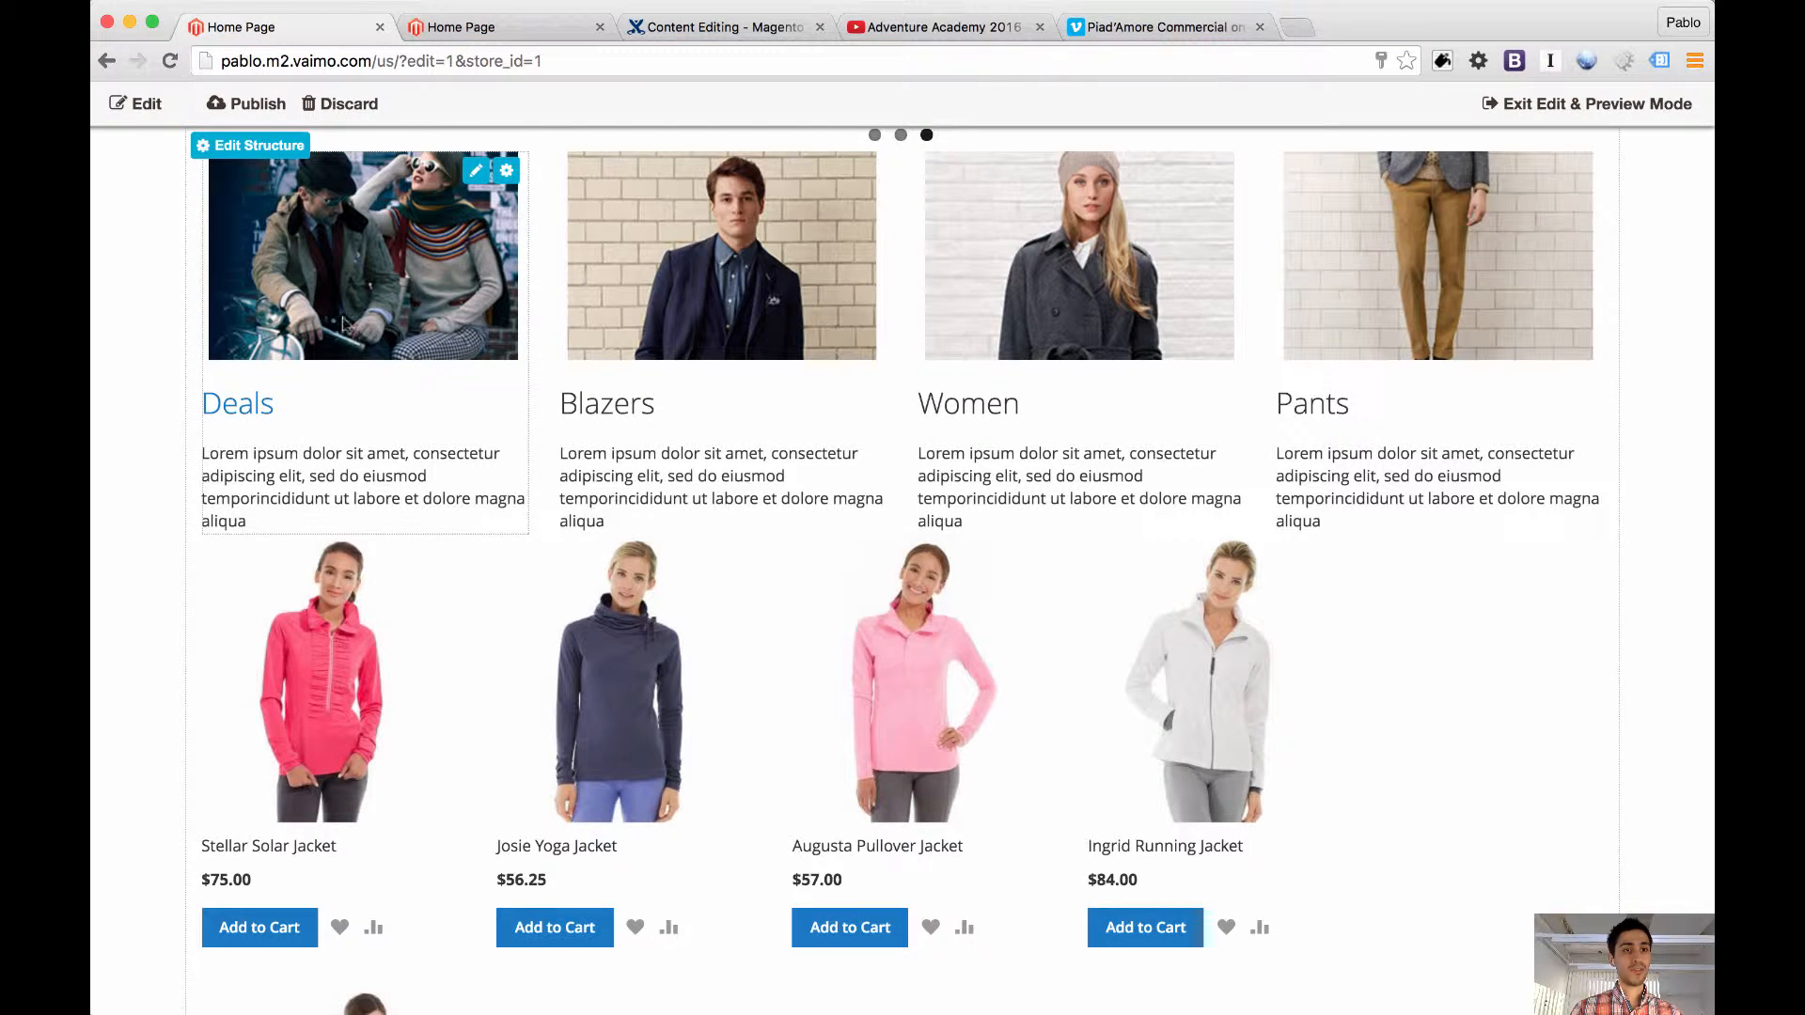
left_click(316, 390)
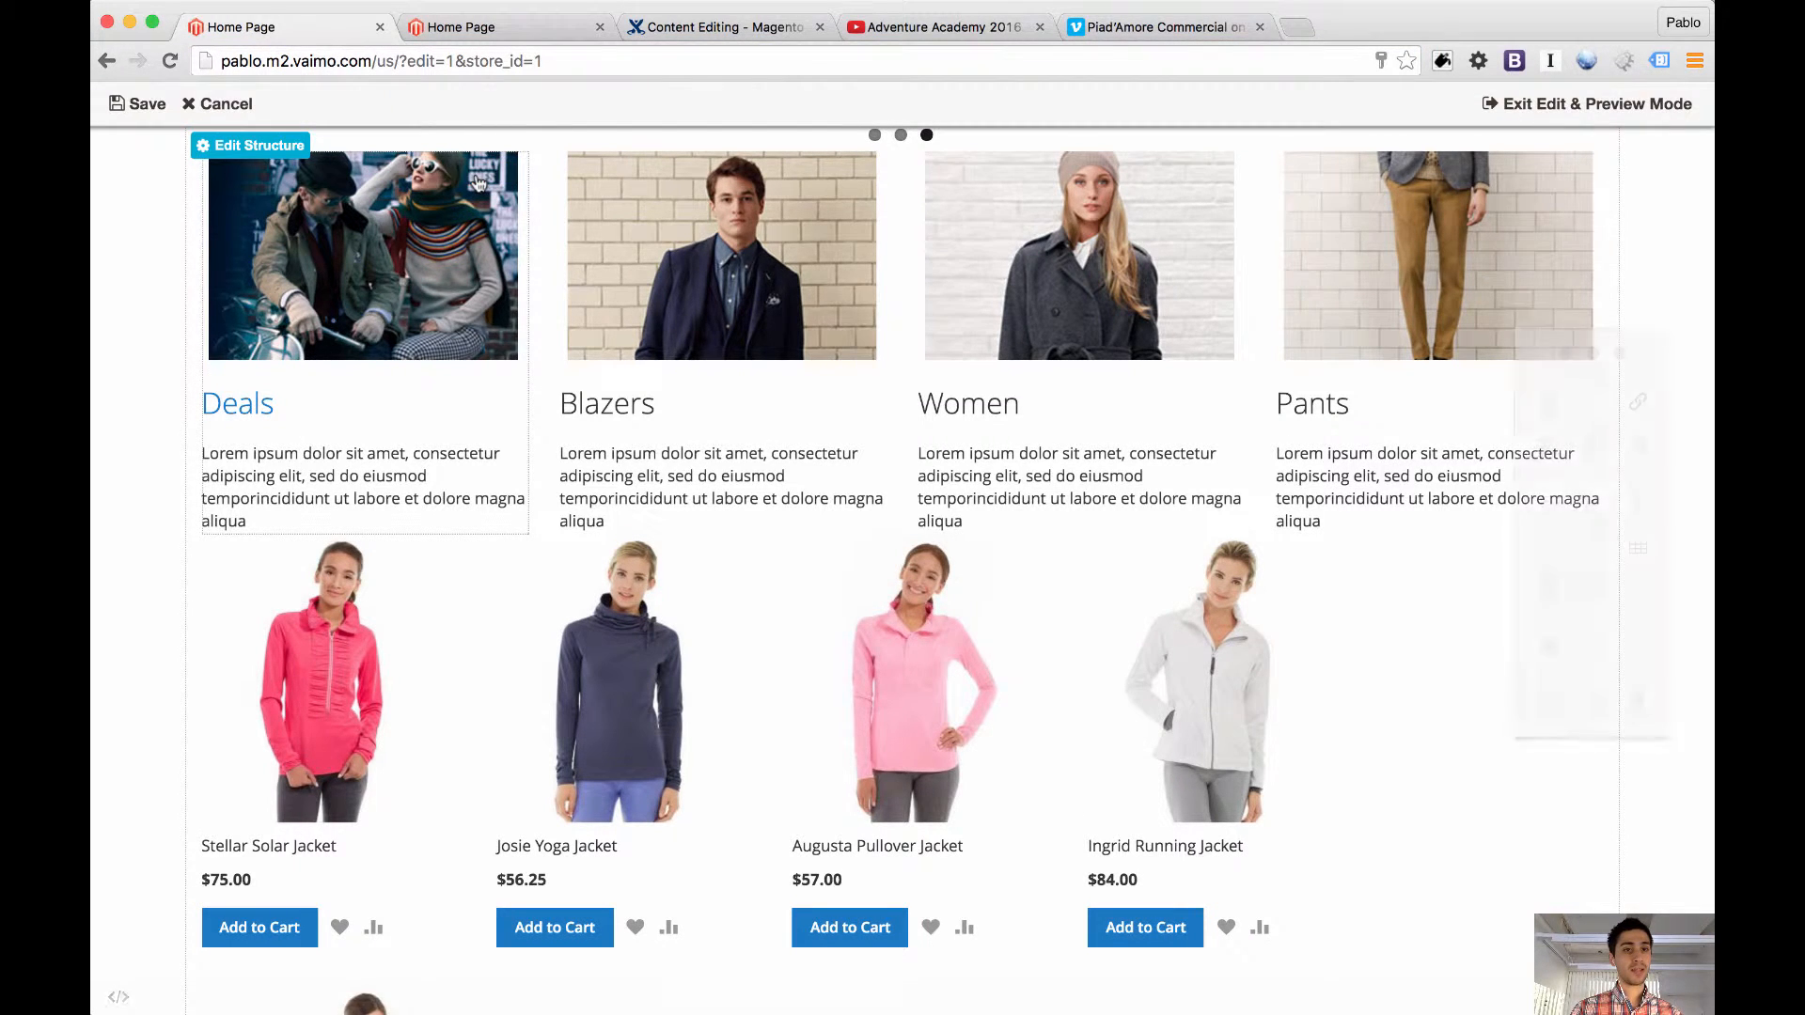
left_click(270, 405)
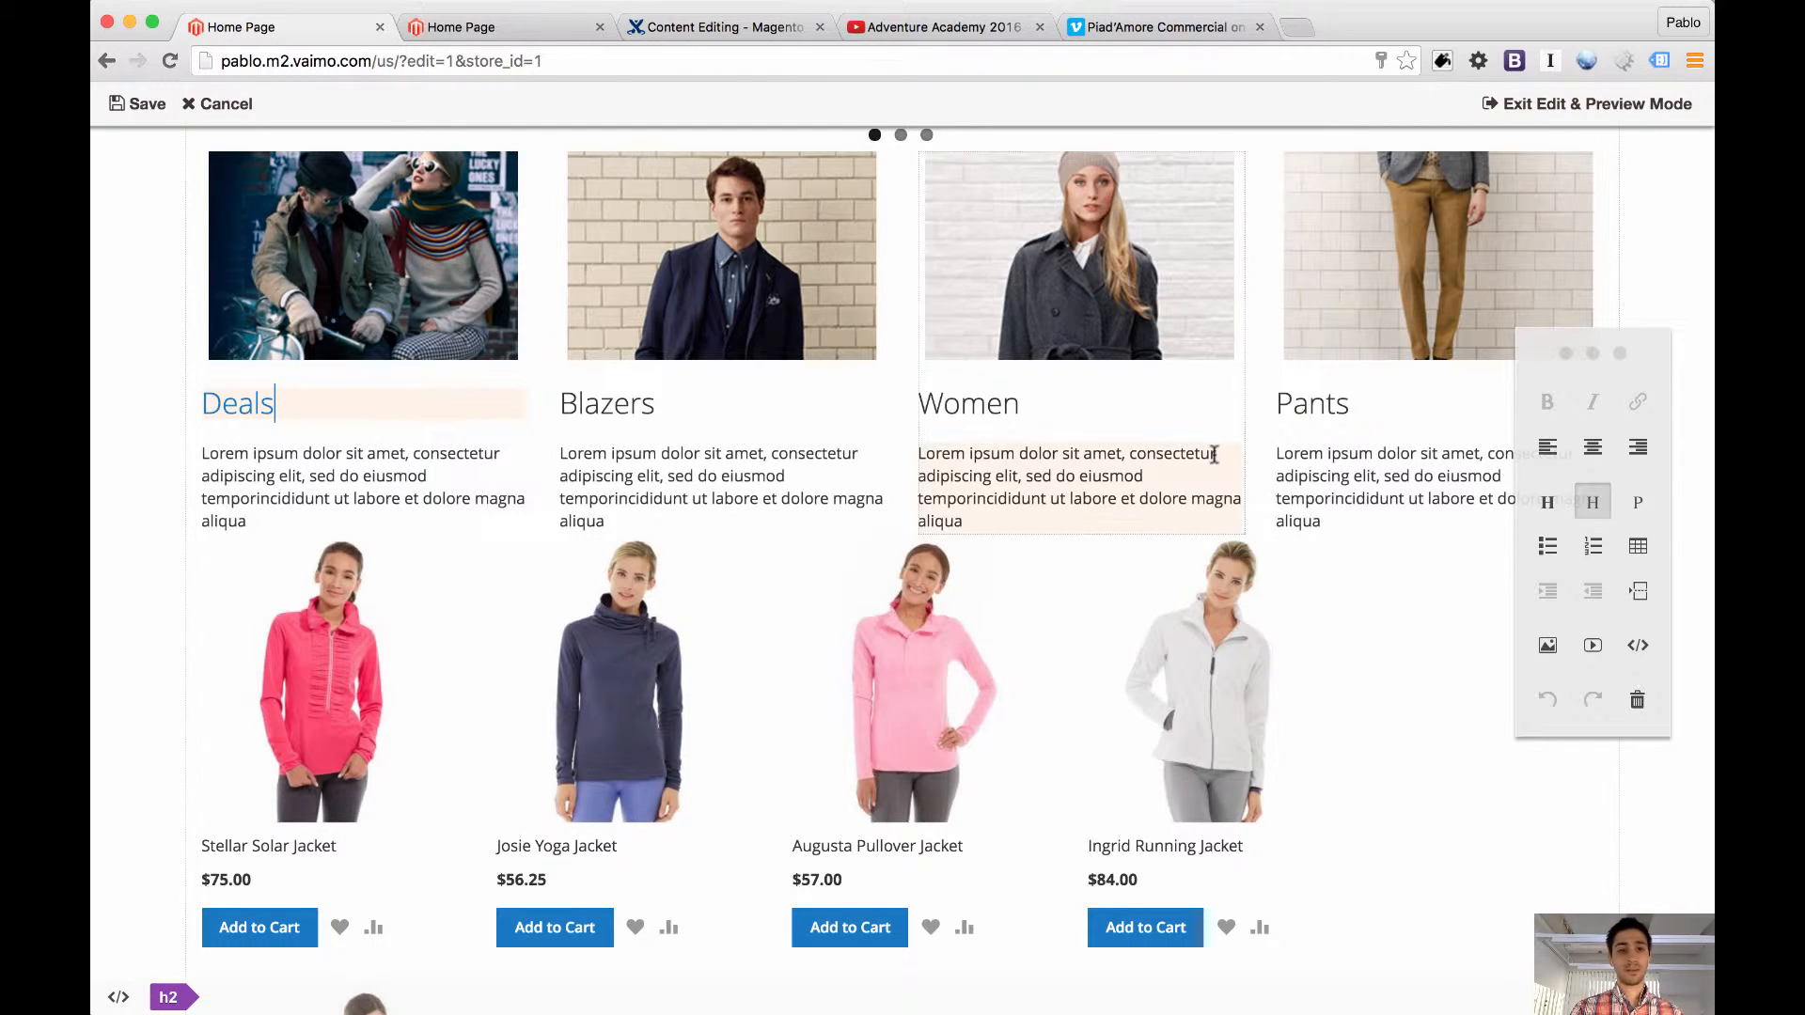
double_click(261, 403)
left_click(1638, 401)
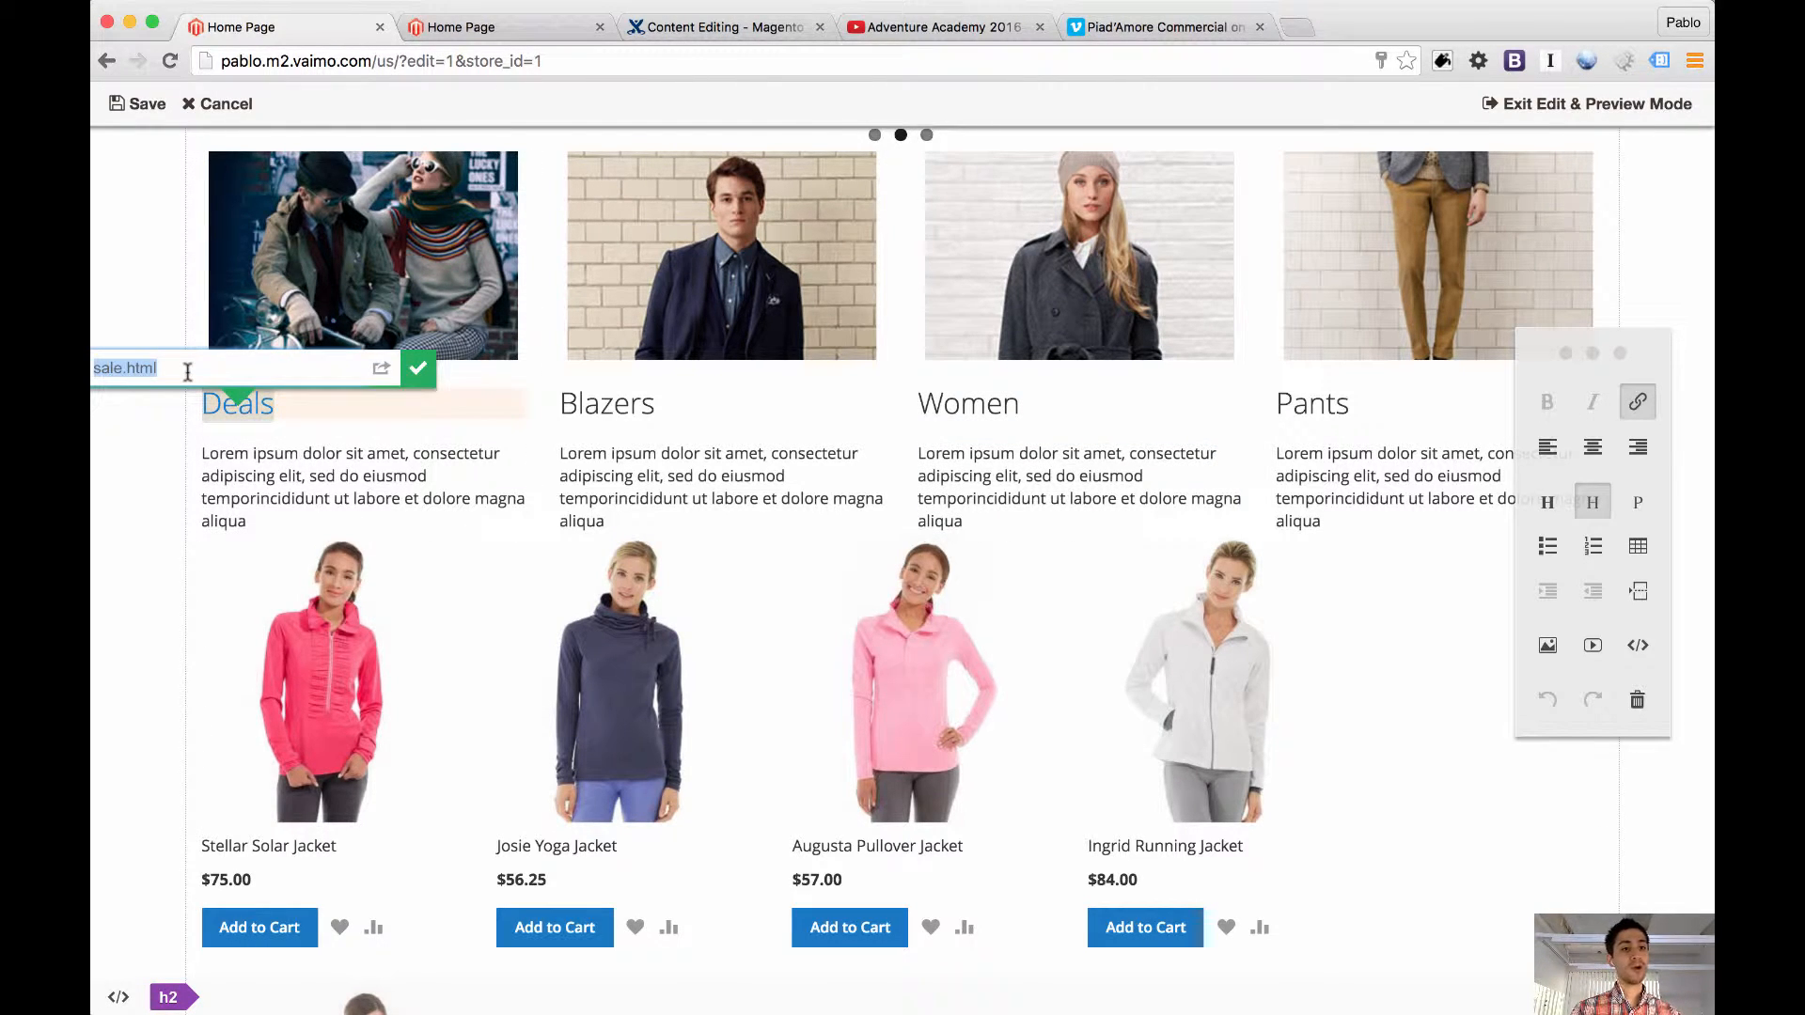
left_click(94, 368)
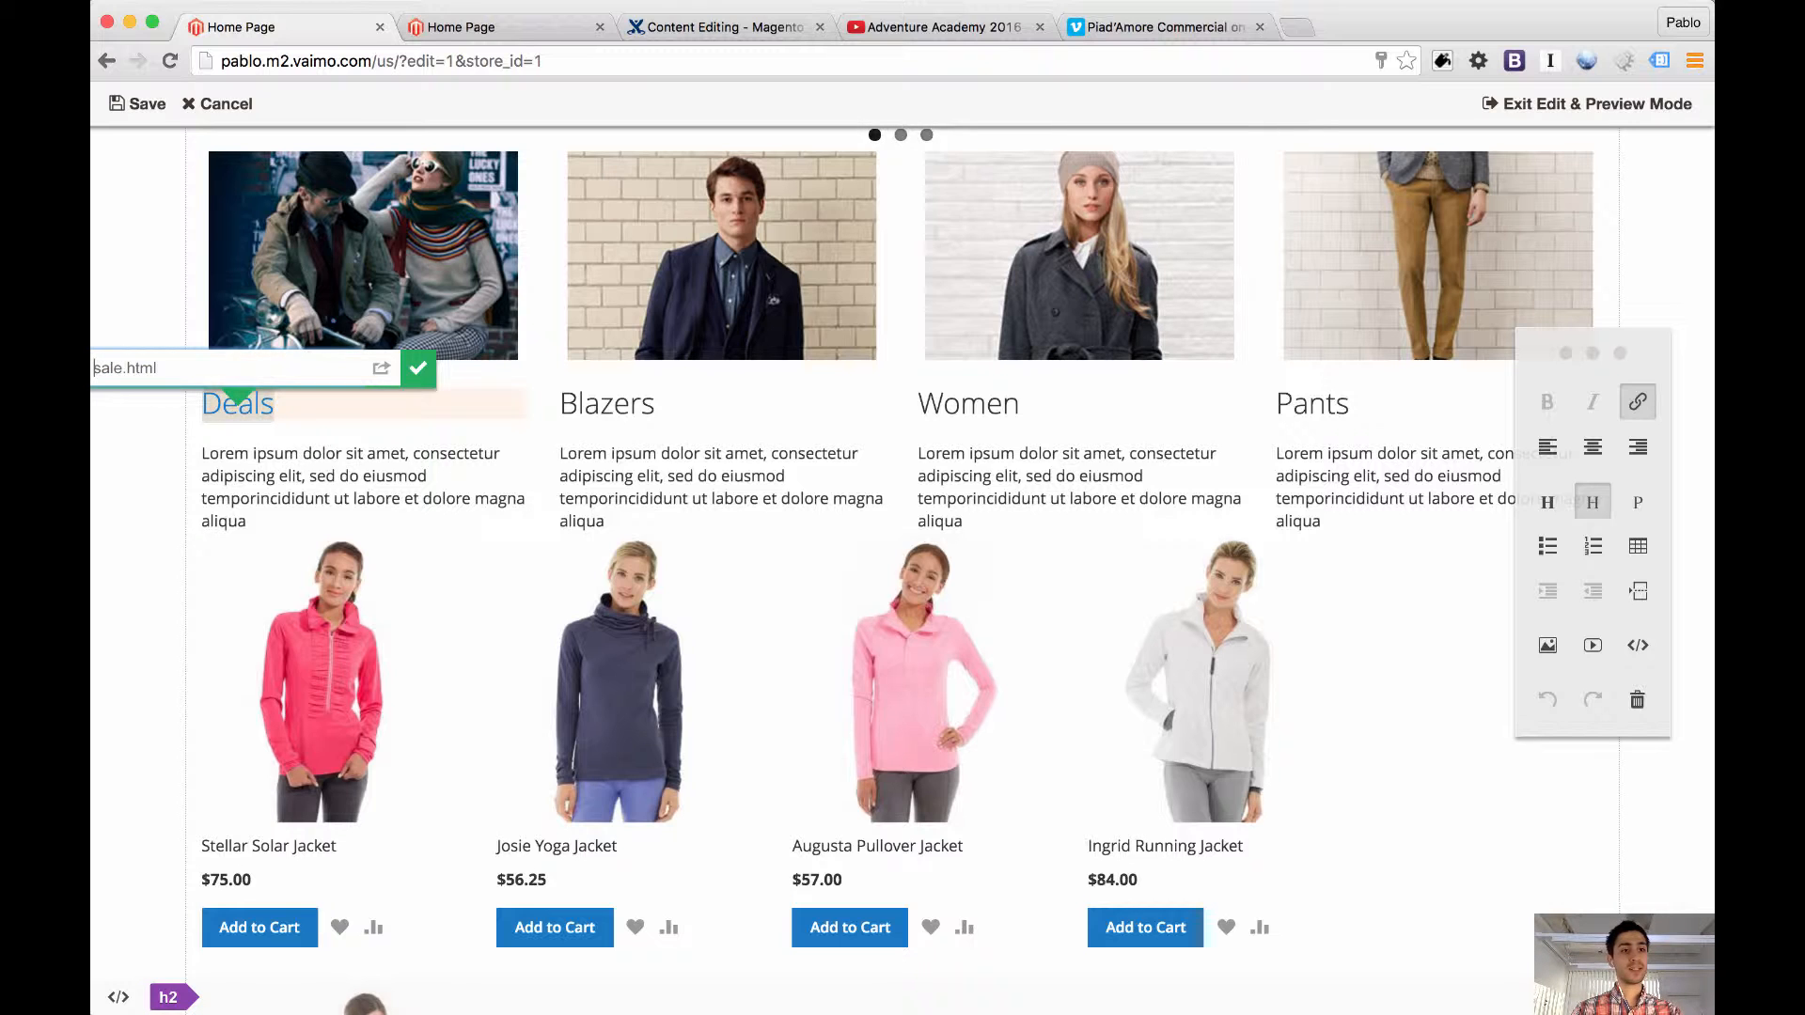
type("/")
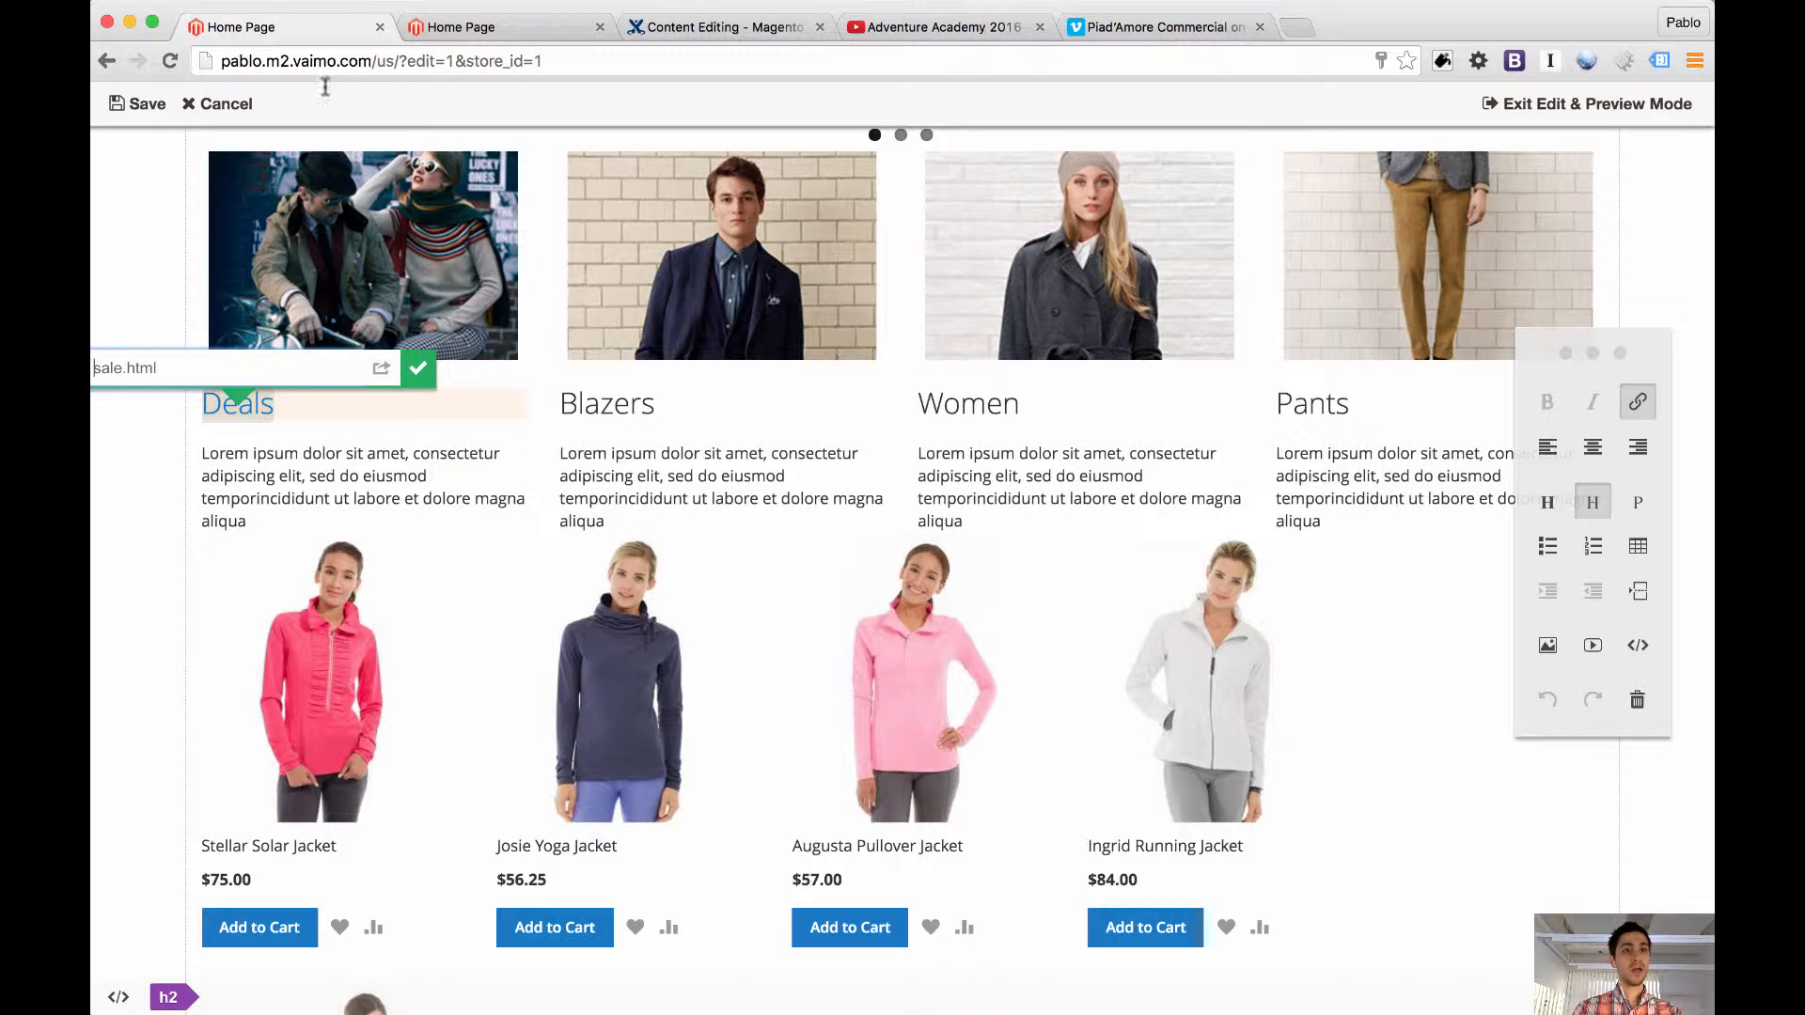
Load pablo.m2.vaimo.com/blog in the other store tab and copy the /blog path from its address
left_click(495, 38)
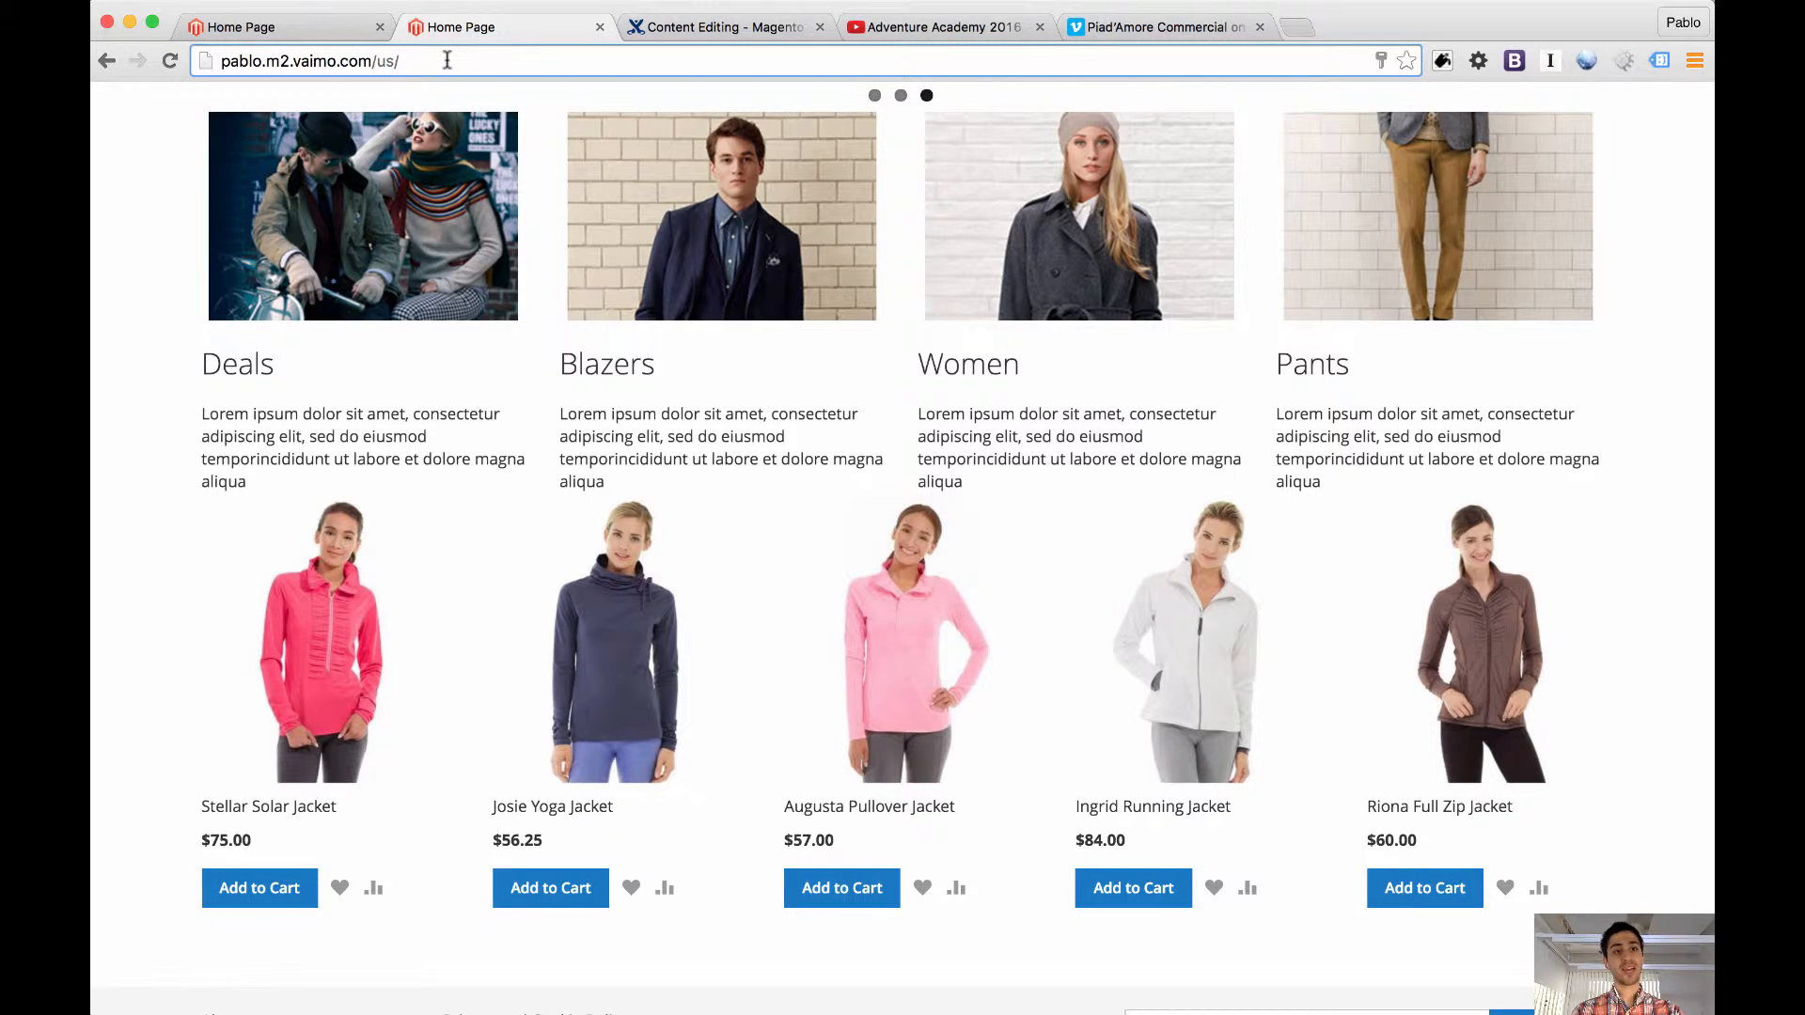
type("sale.html")
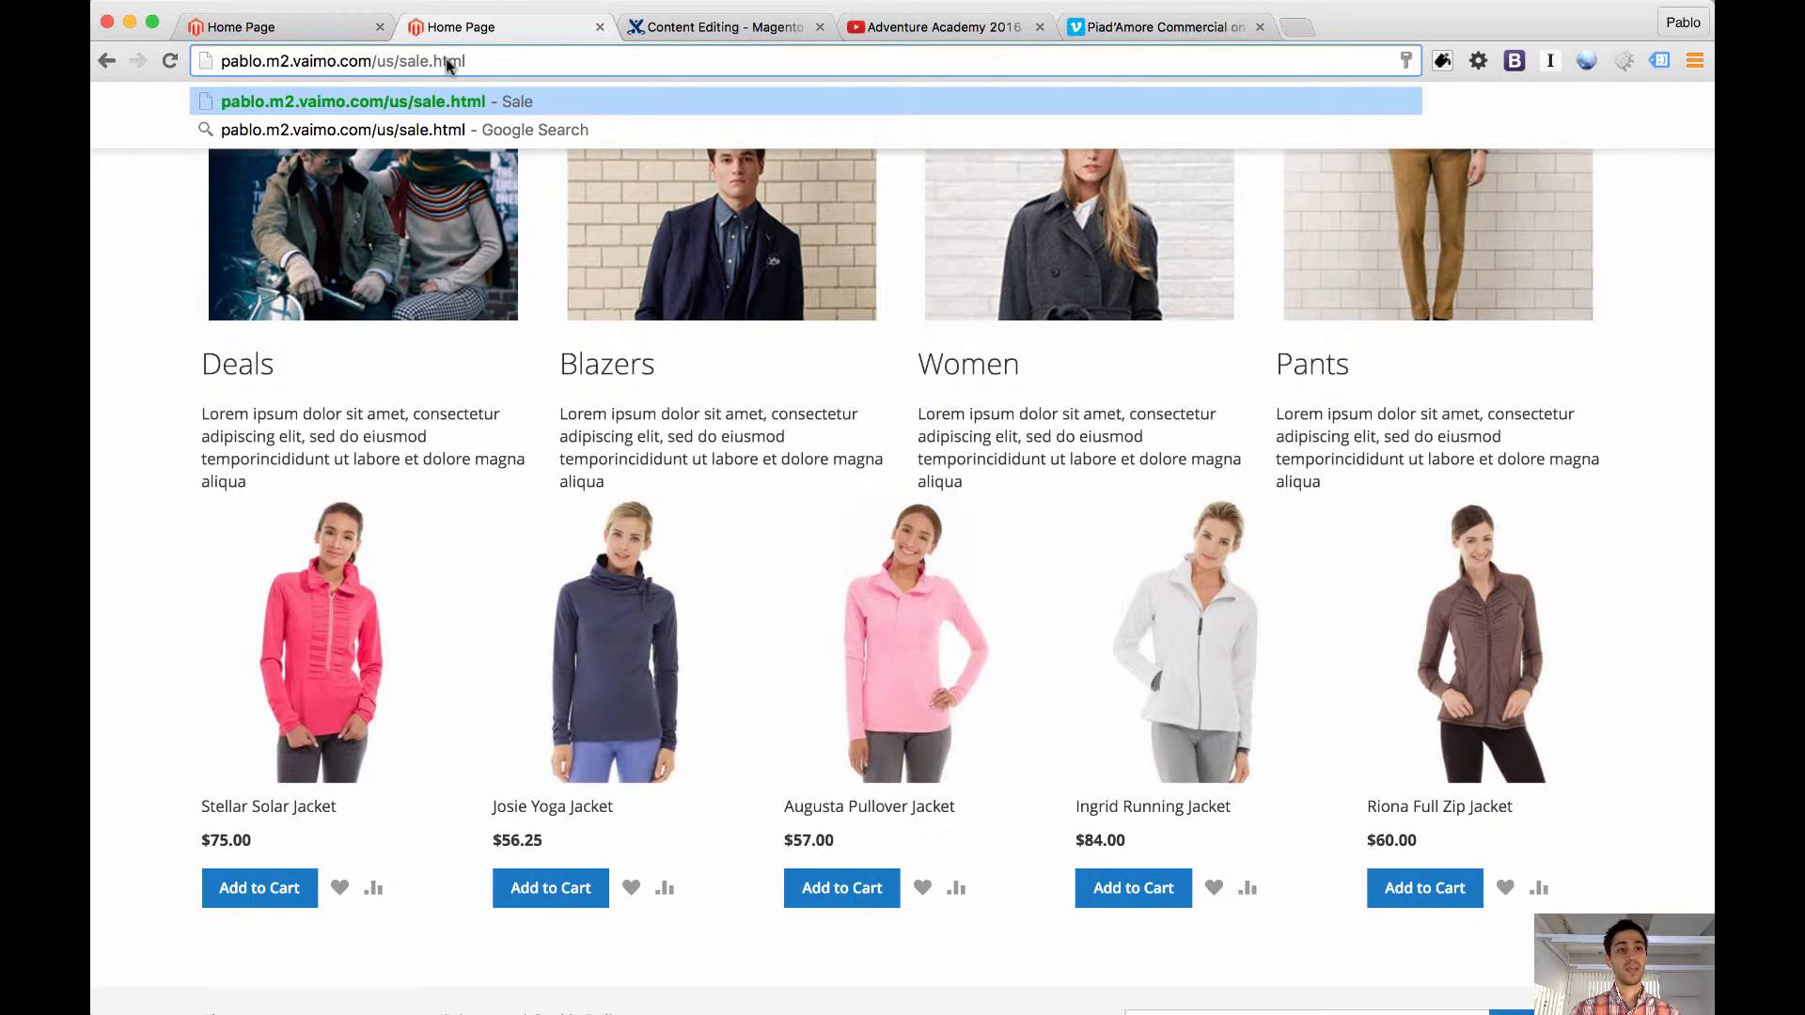
left_click_drag(381, 61, 698, 92)
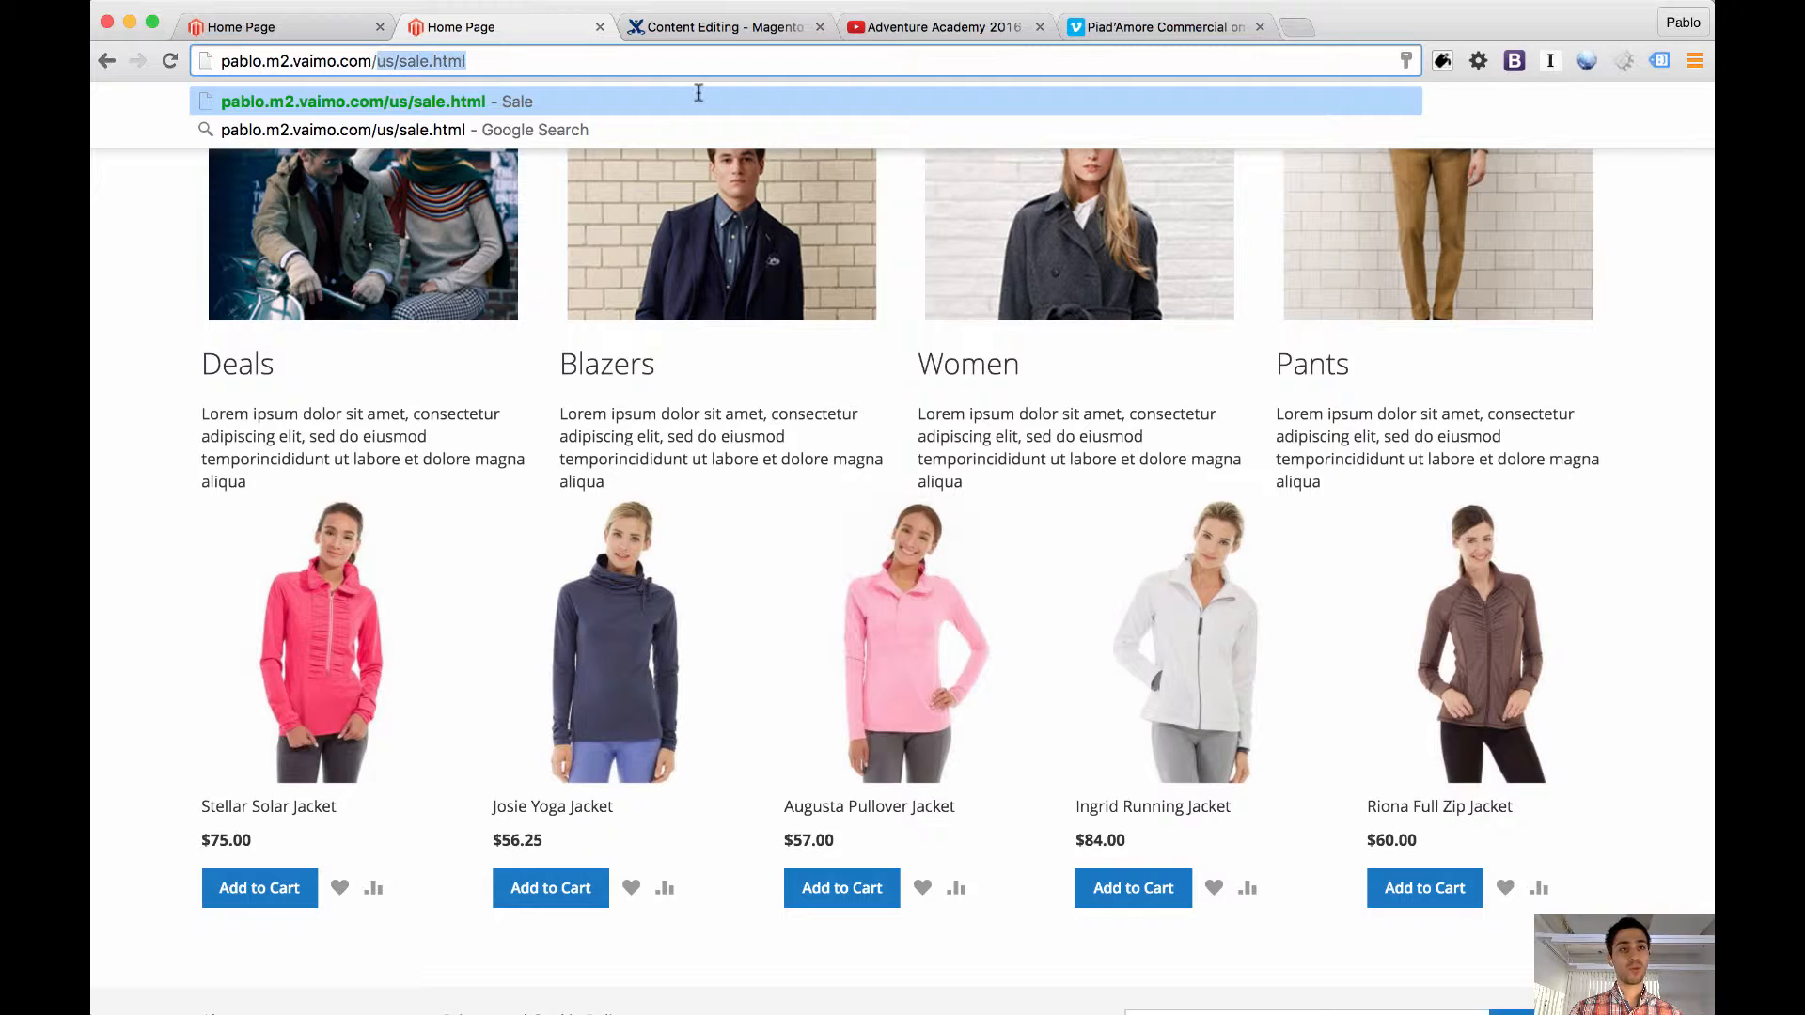
type("blog")
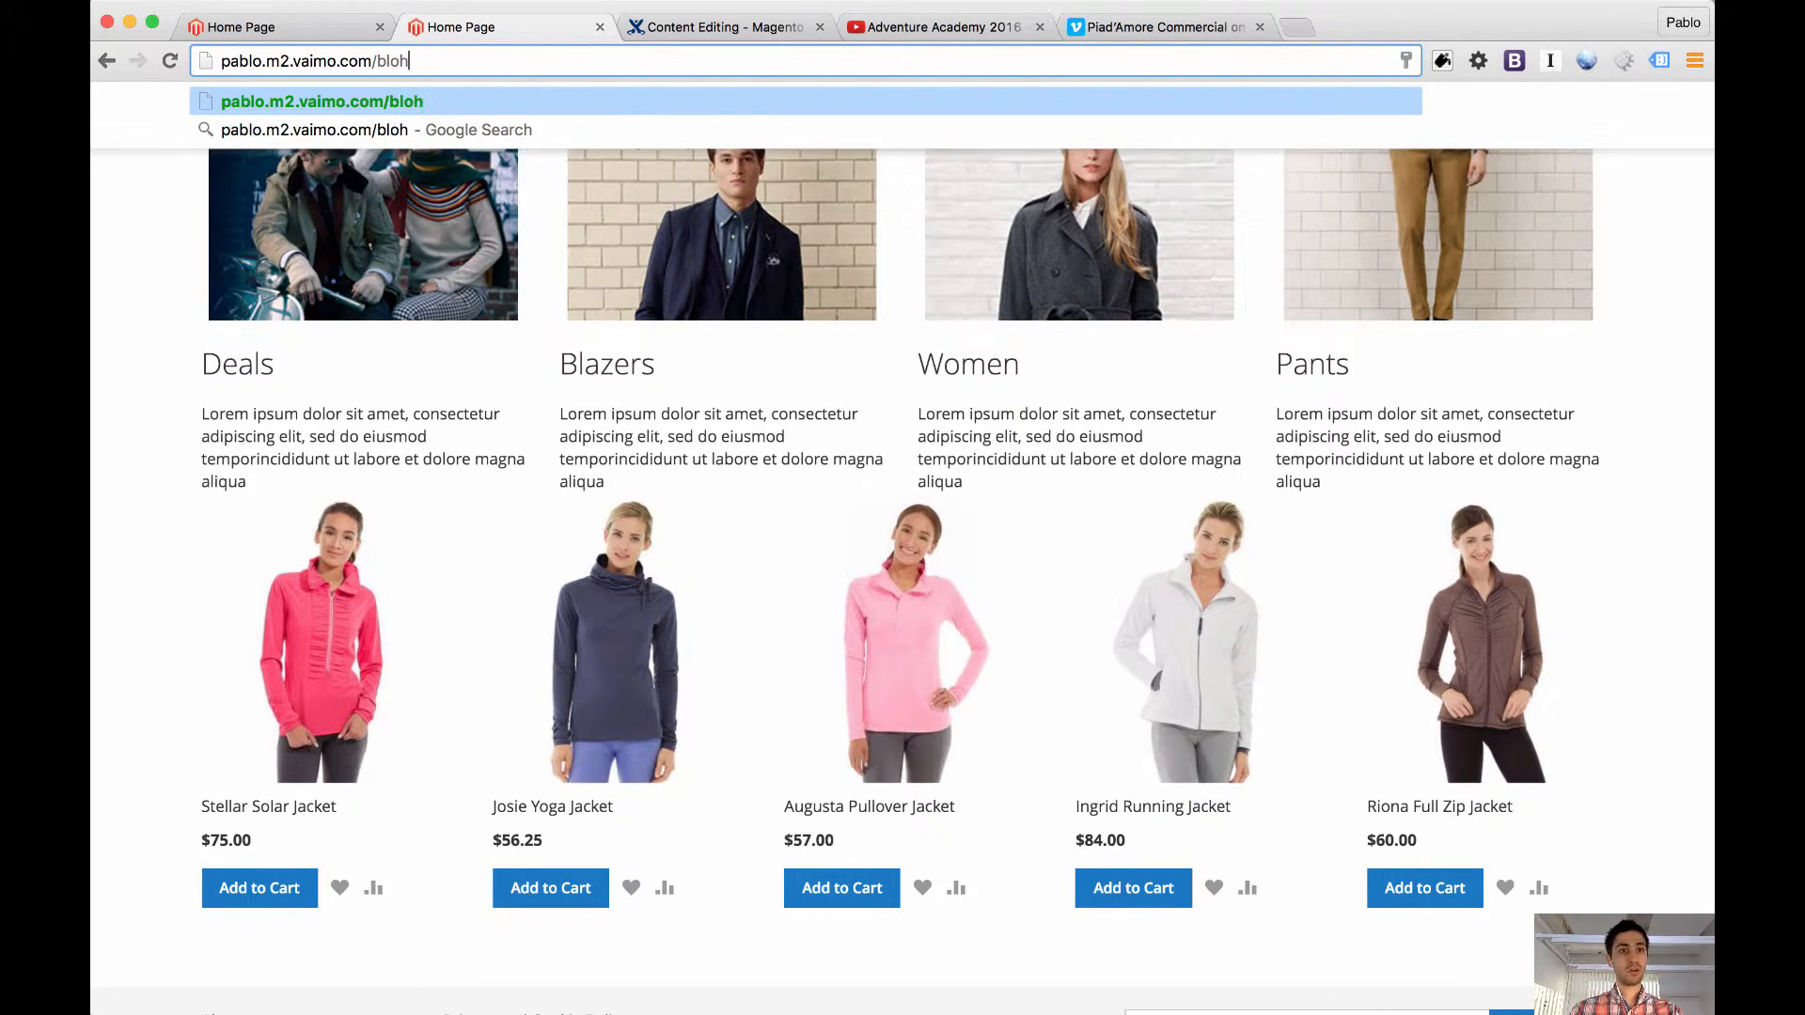
key("Return")
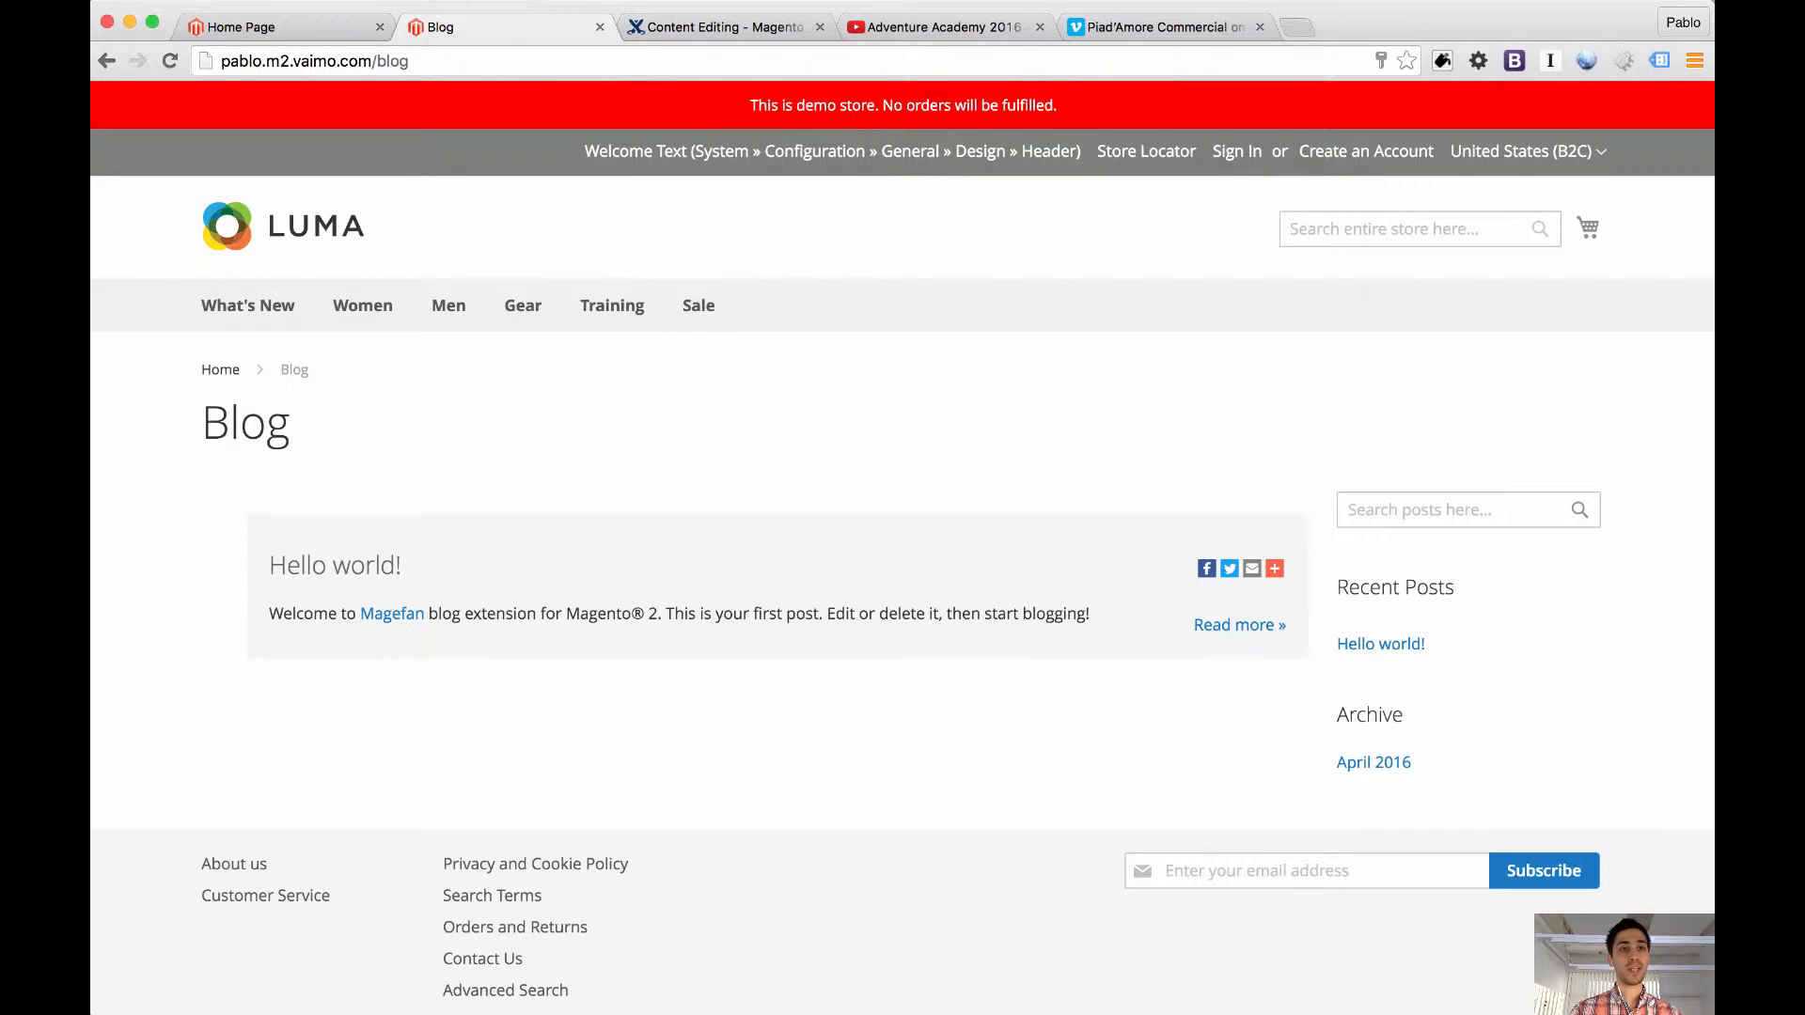
left_click_drag(372, 62, 480, 63)
key("super+c")
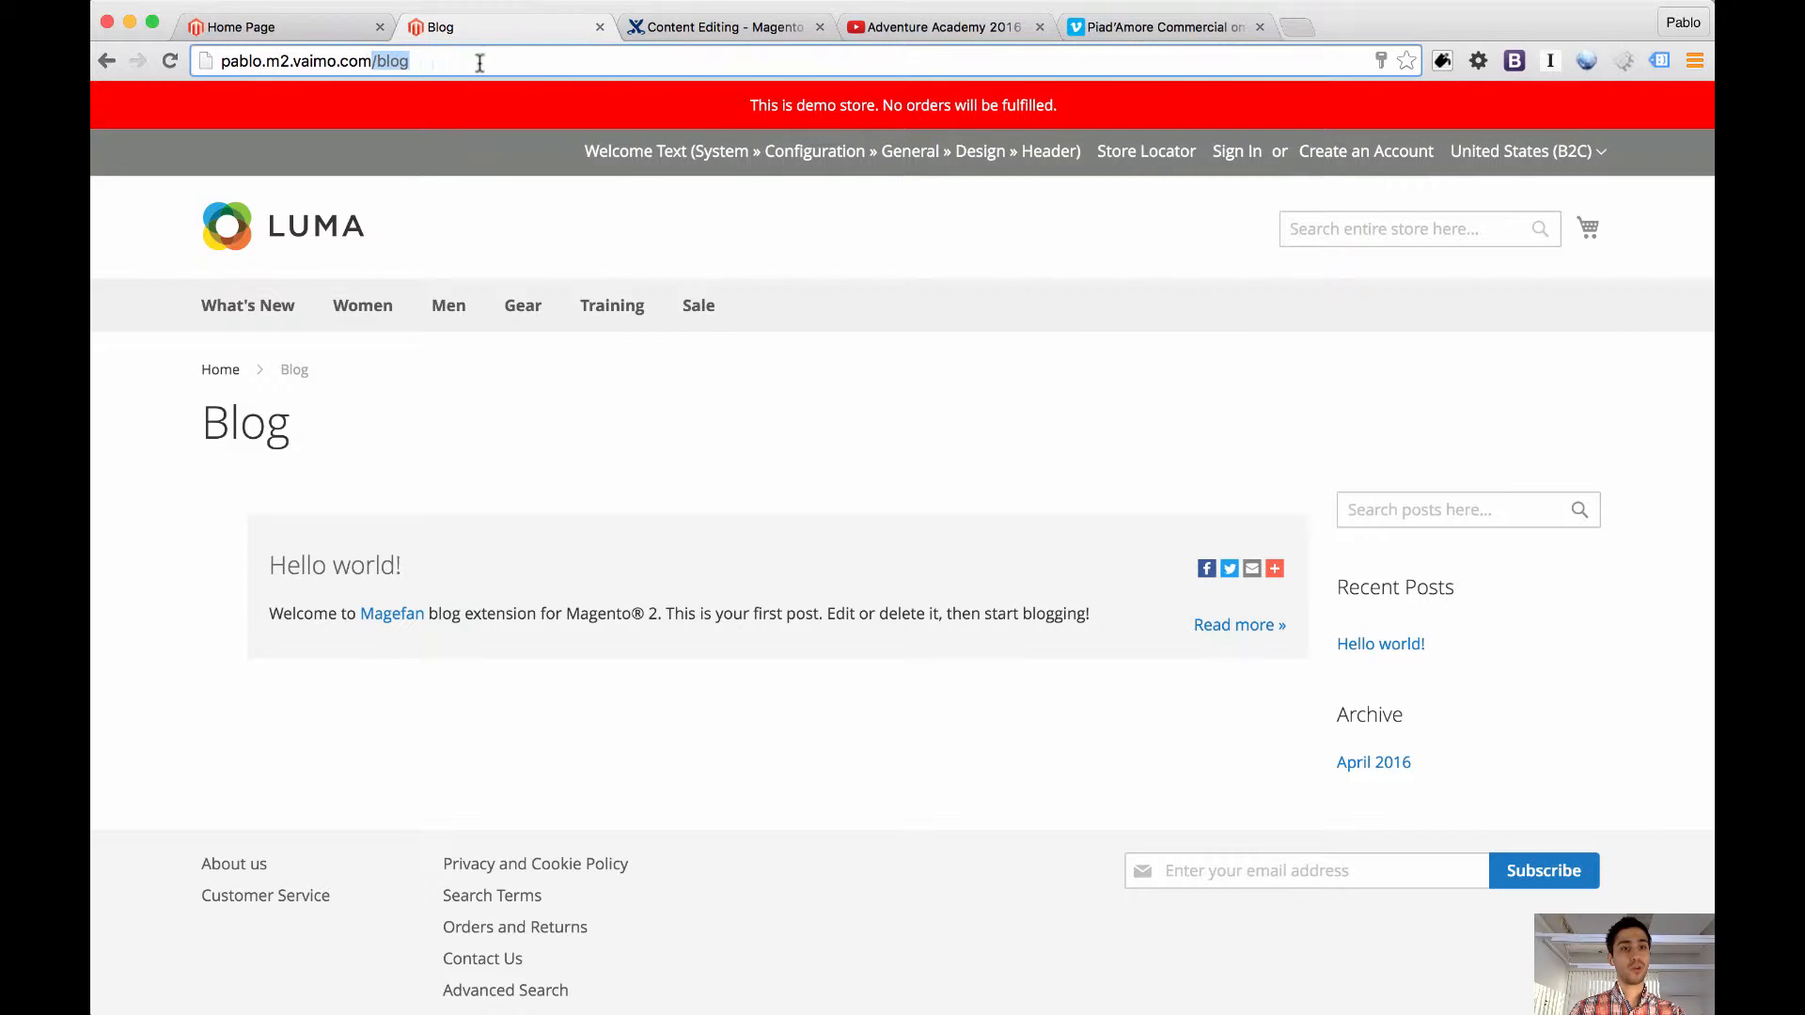
Replace the Deals heading's link with /blog on the home page and save the edit
left_click(313, 32)
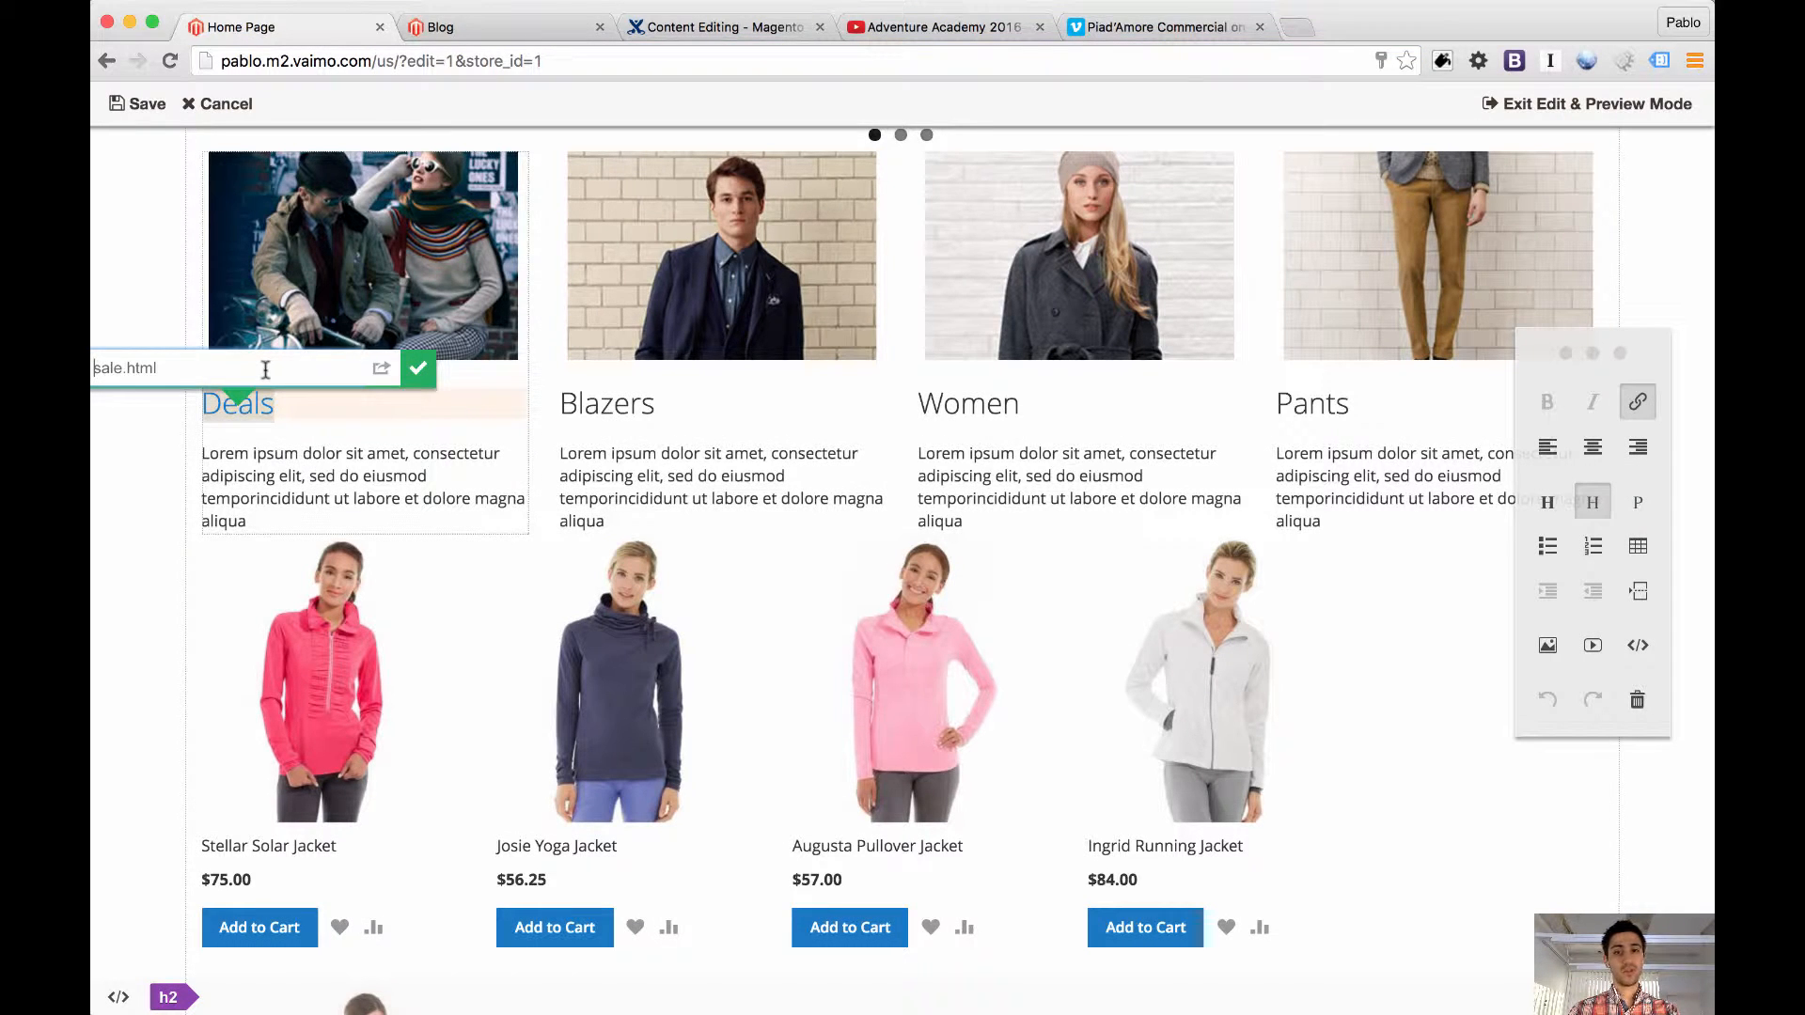
key("super+a")
key("super+v")
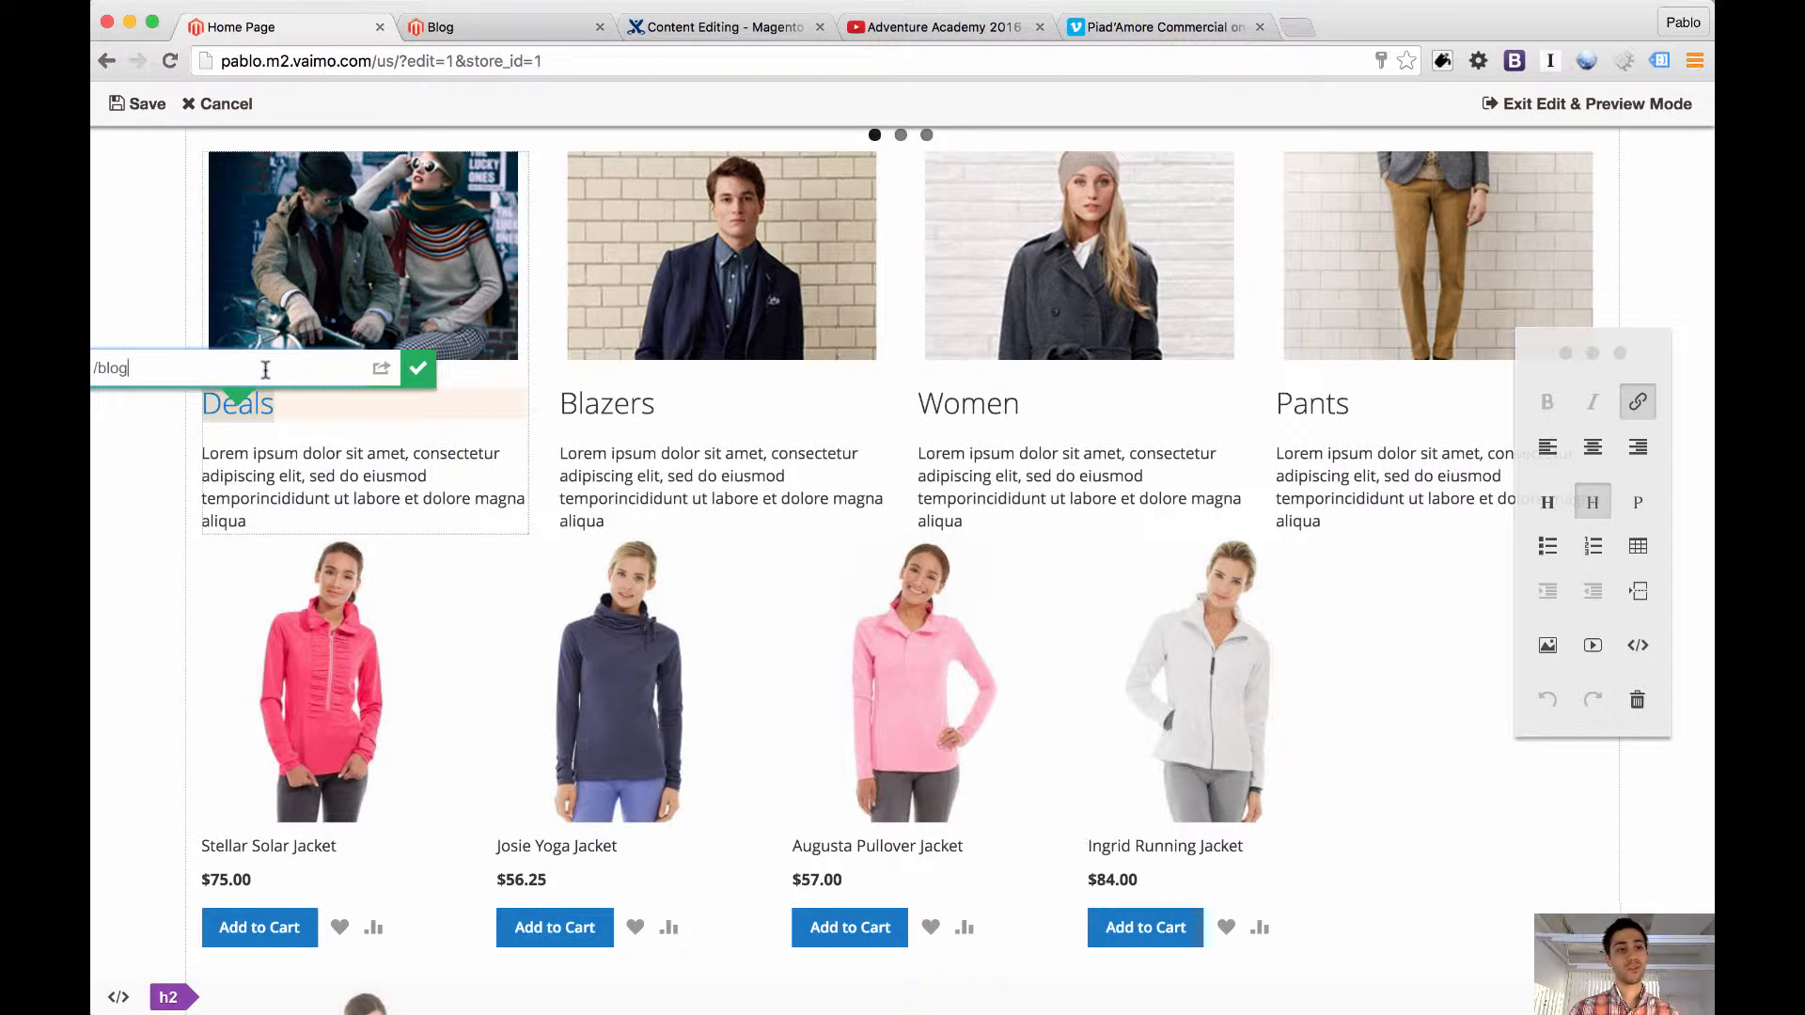
left_click(416, 368)
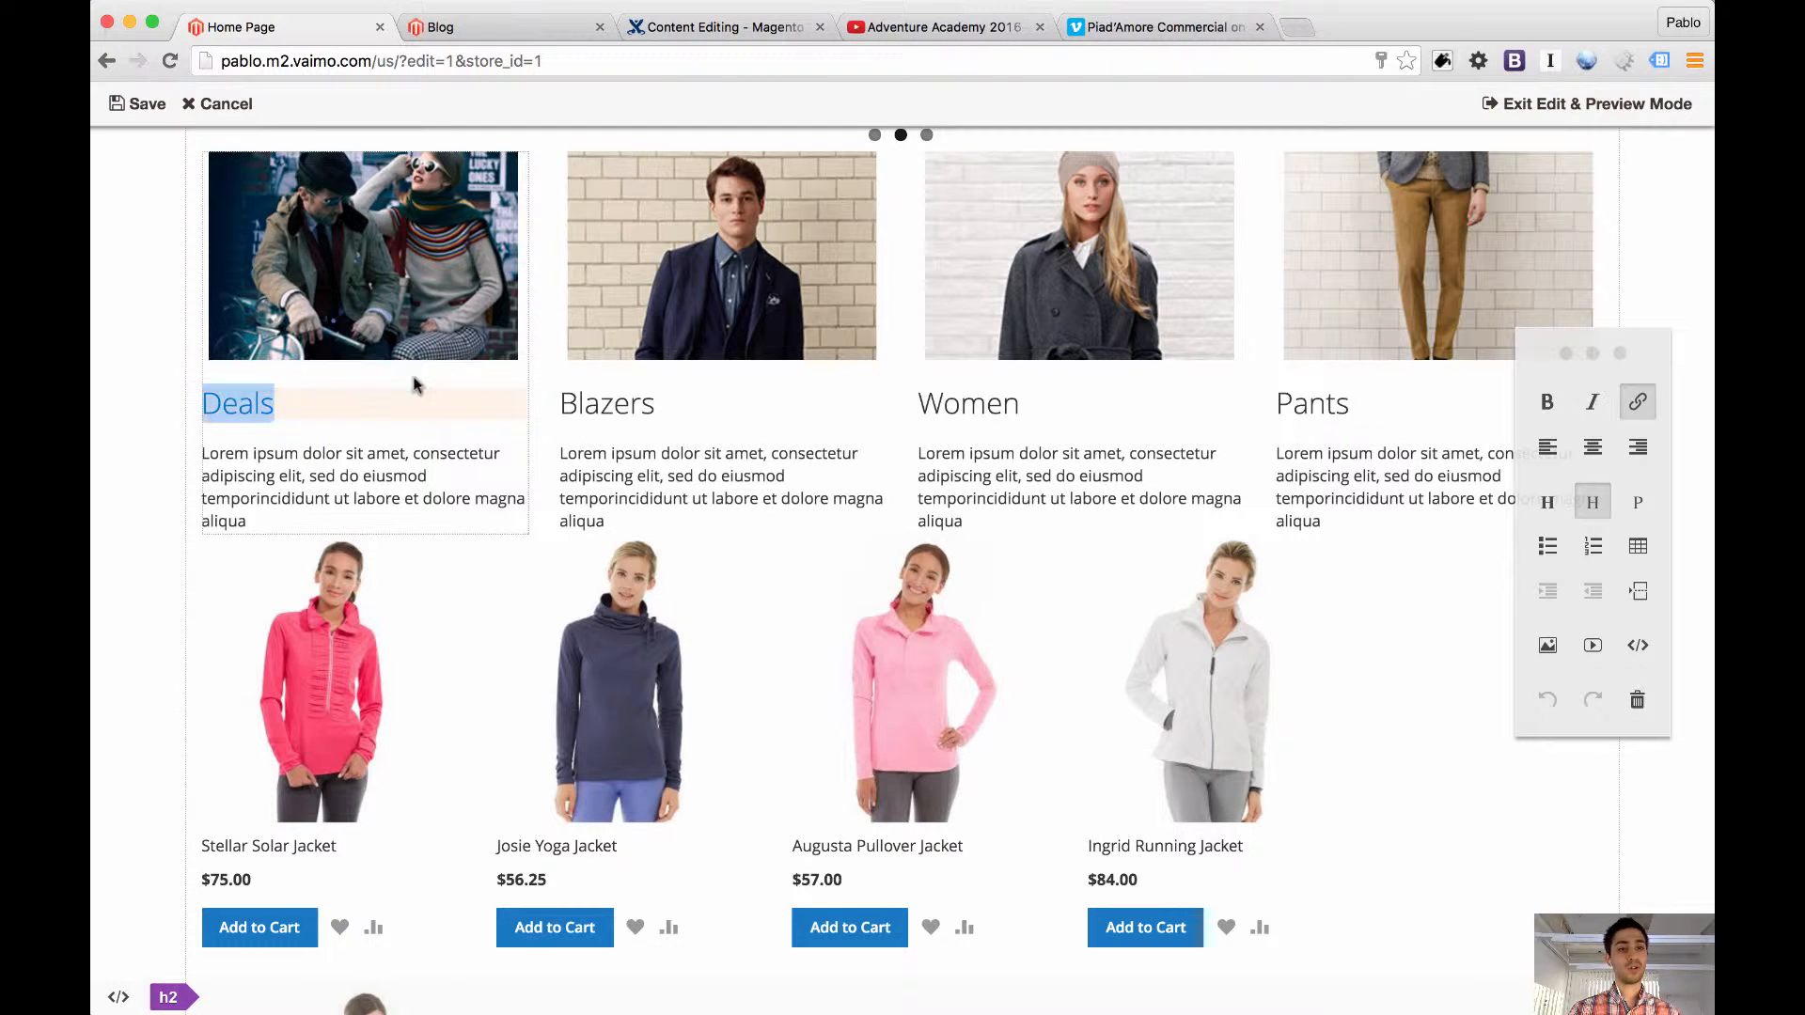
left_click(149, 107)
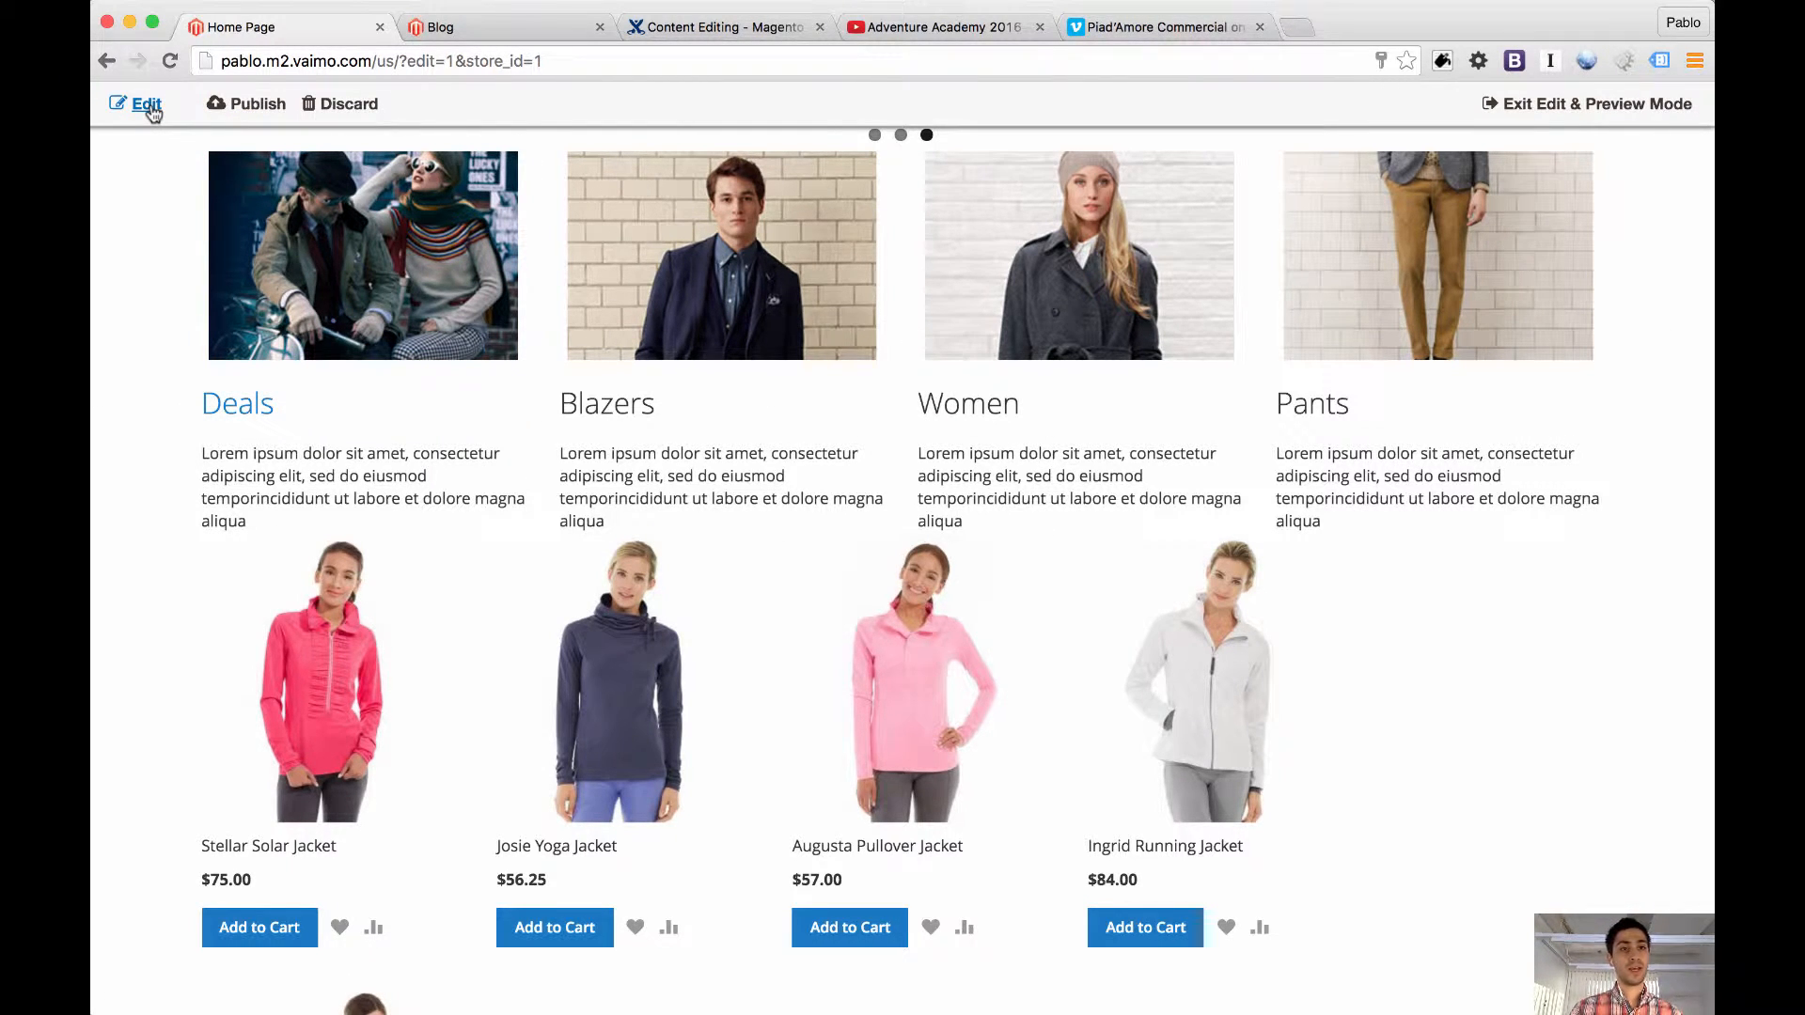
Close the old Blog and Content Editing pages, and test the Deals heading's link by opening its target in a new tab
left_click(599, 27)
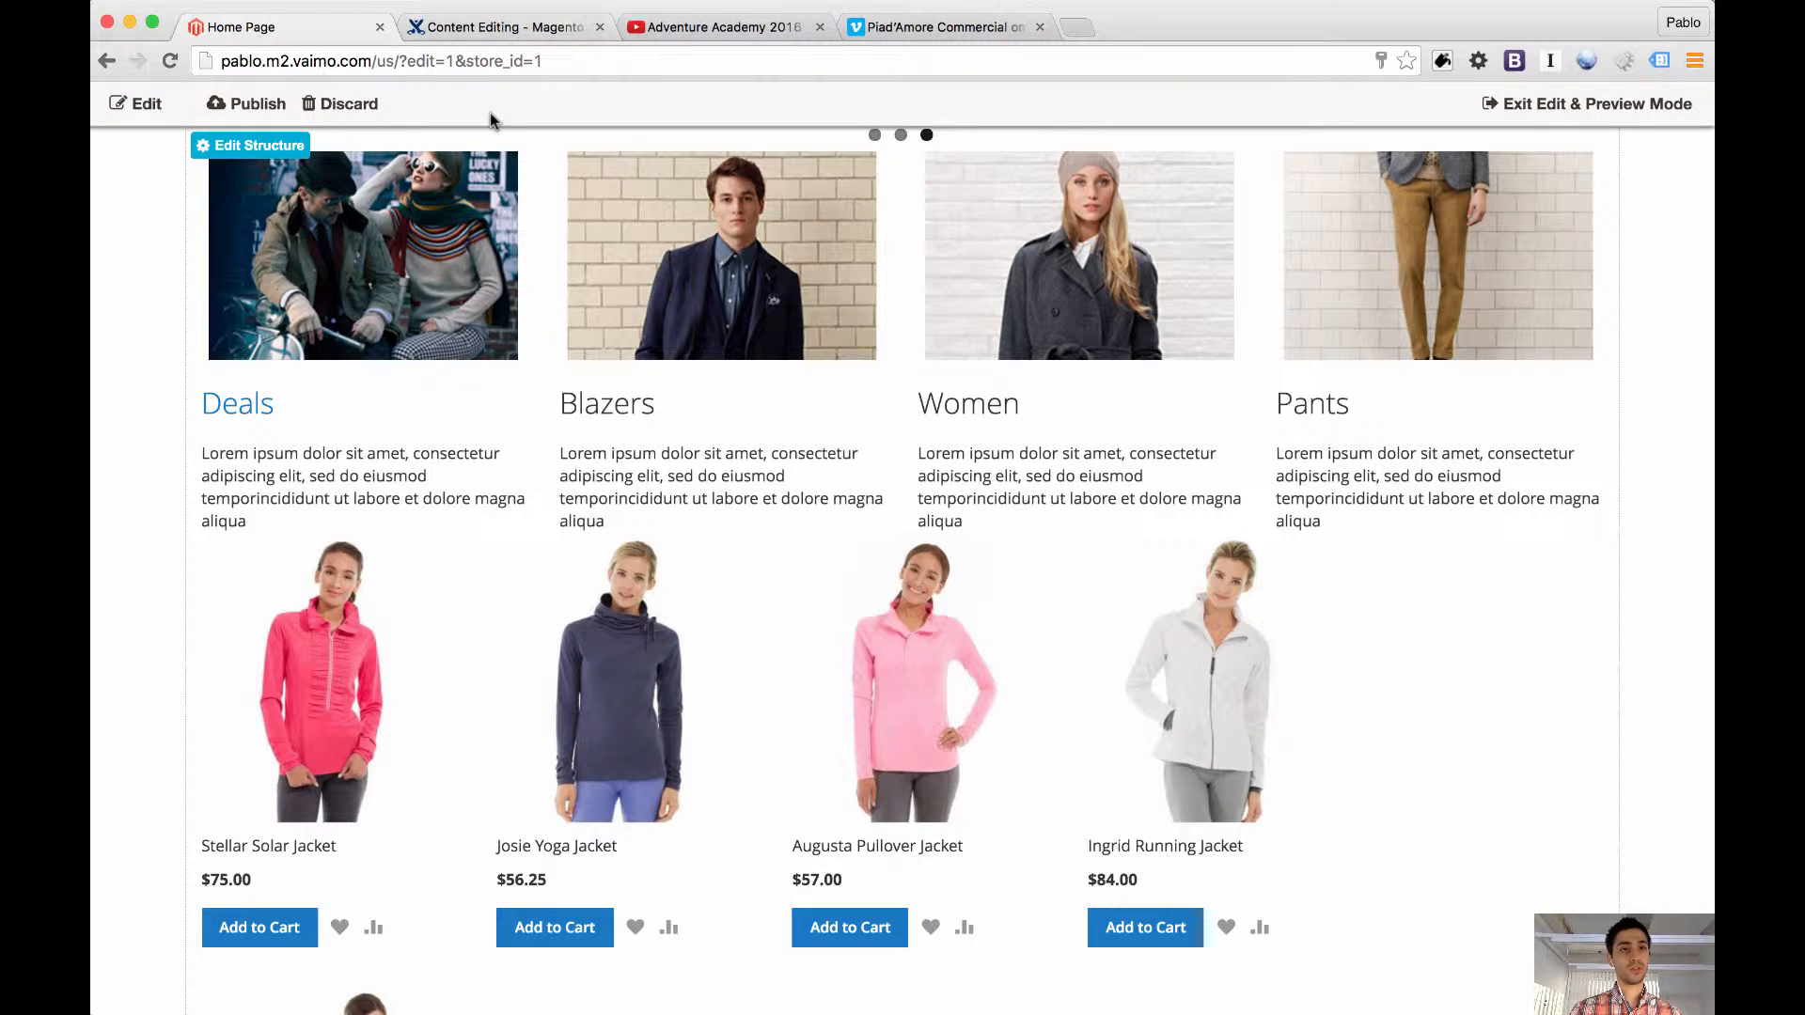
left_click(599, 27)
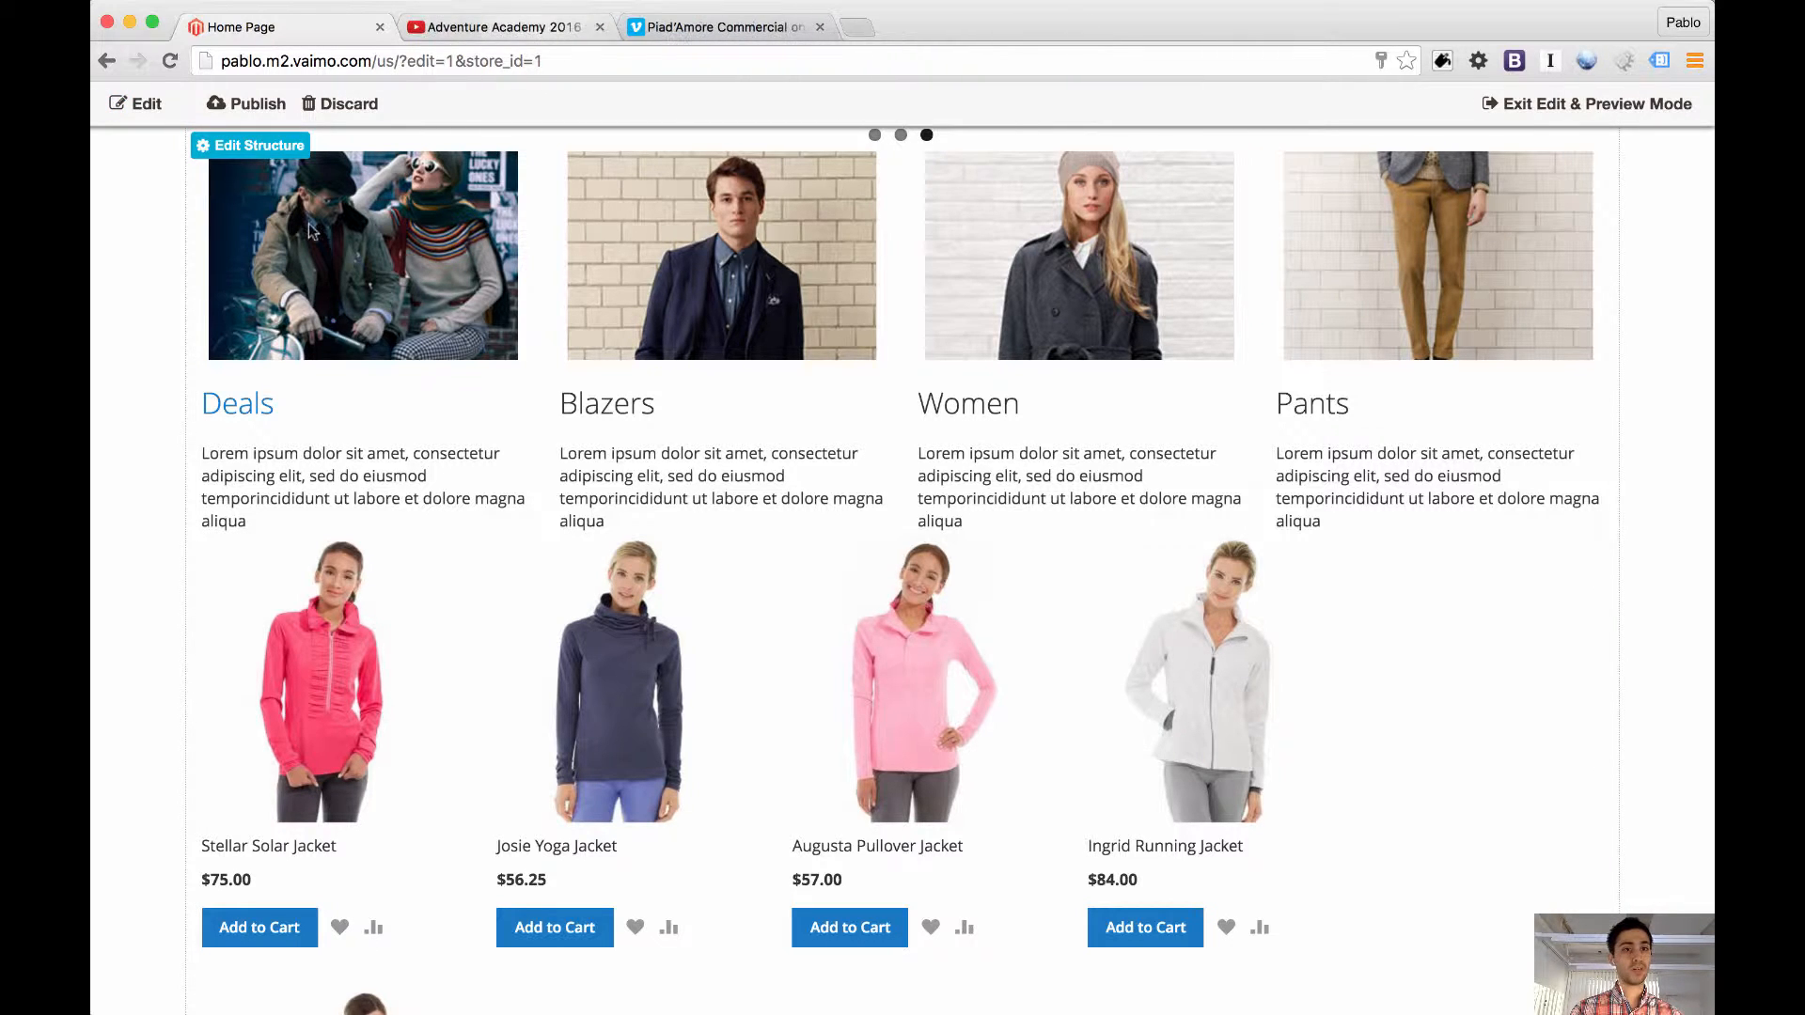
left_click(248, 411, "super")
left_click(486, 31)
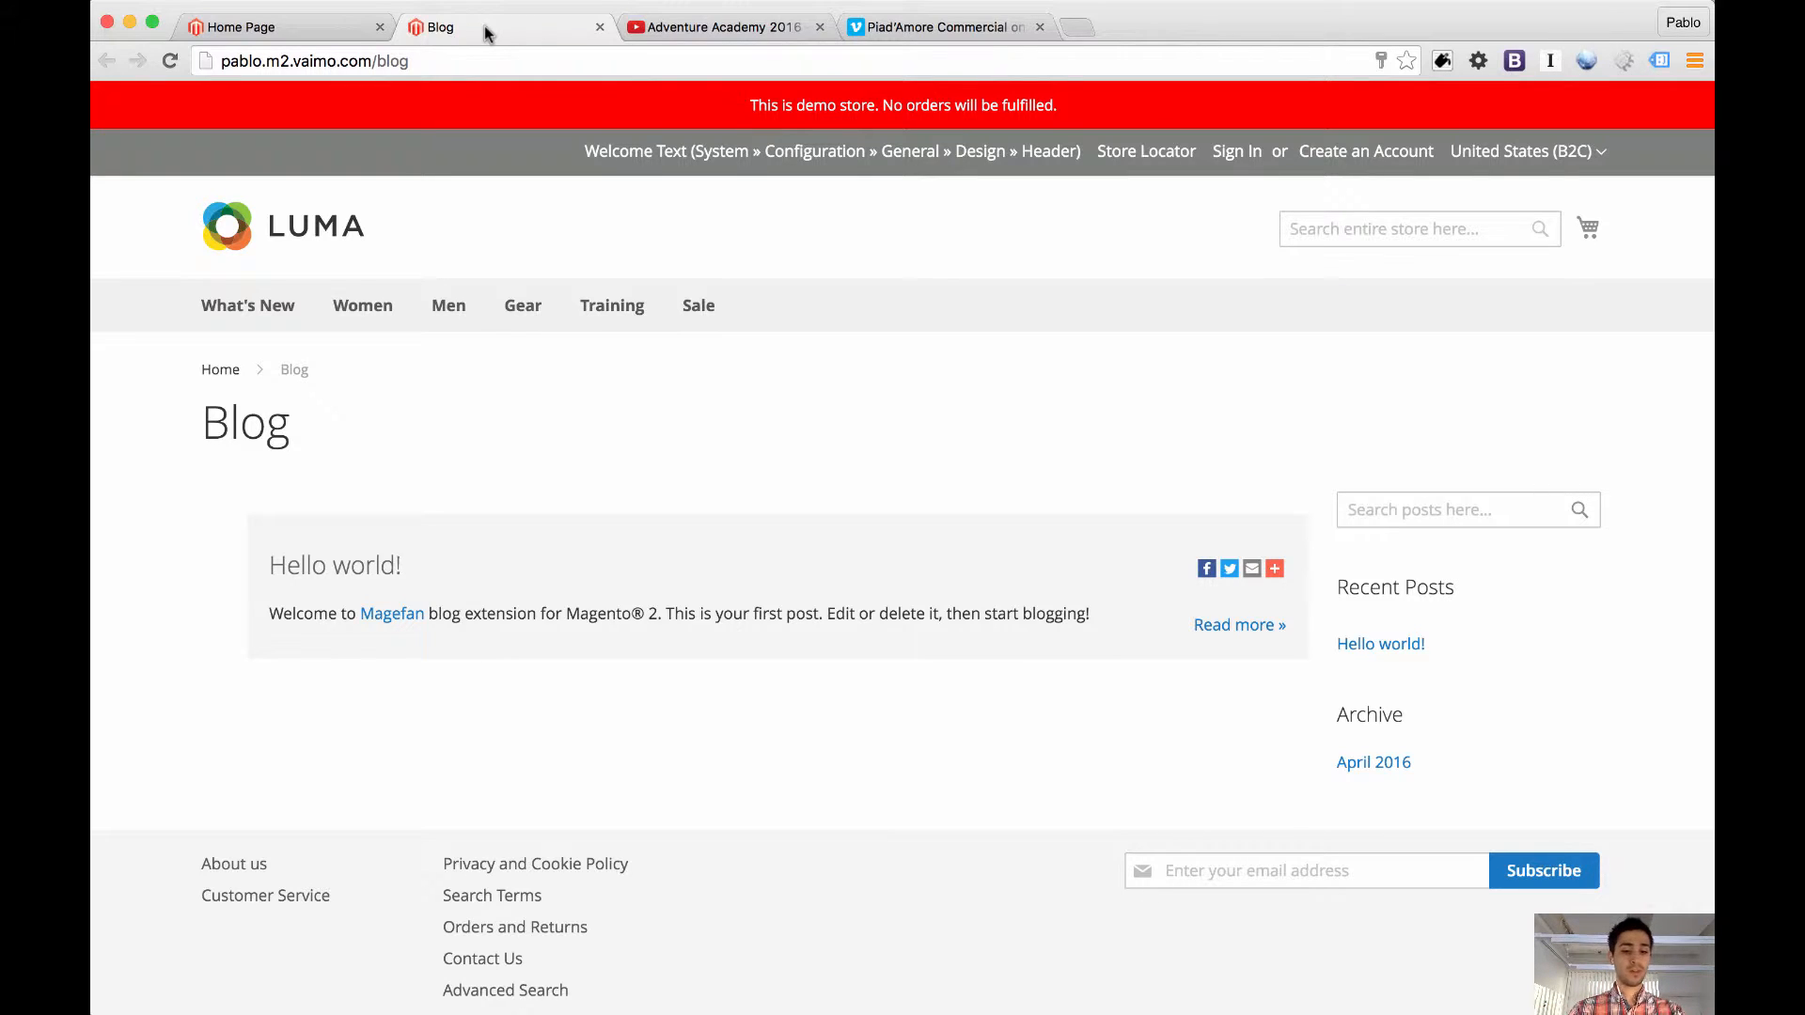
key("super+t")
type("naturkompaniet.se")
key("Return")
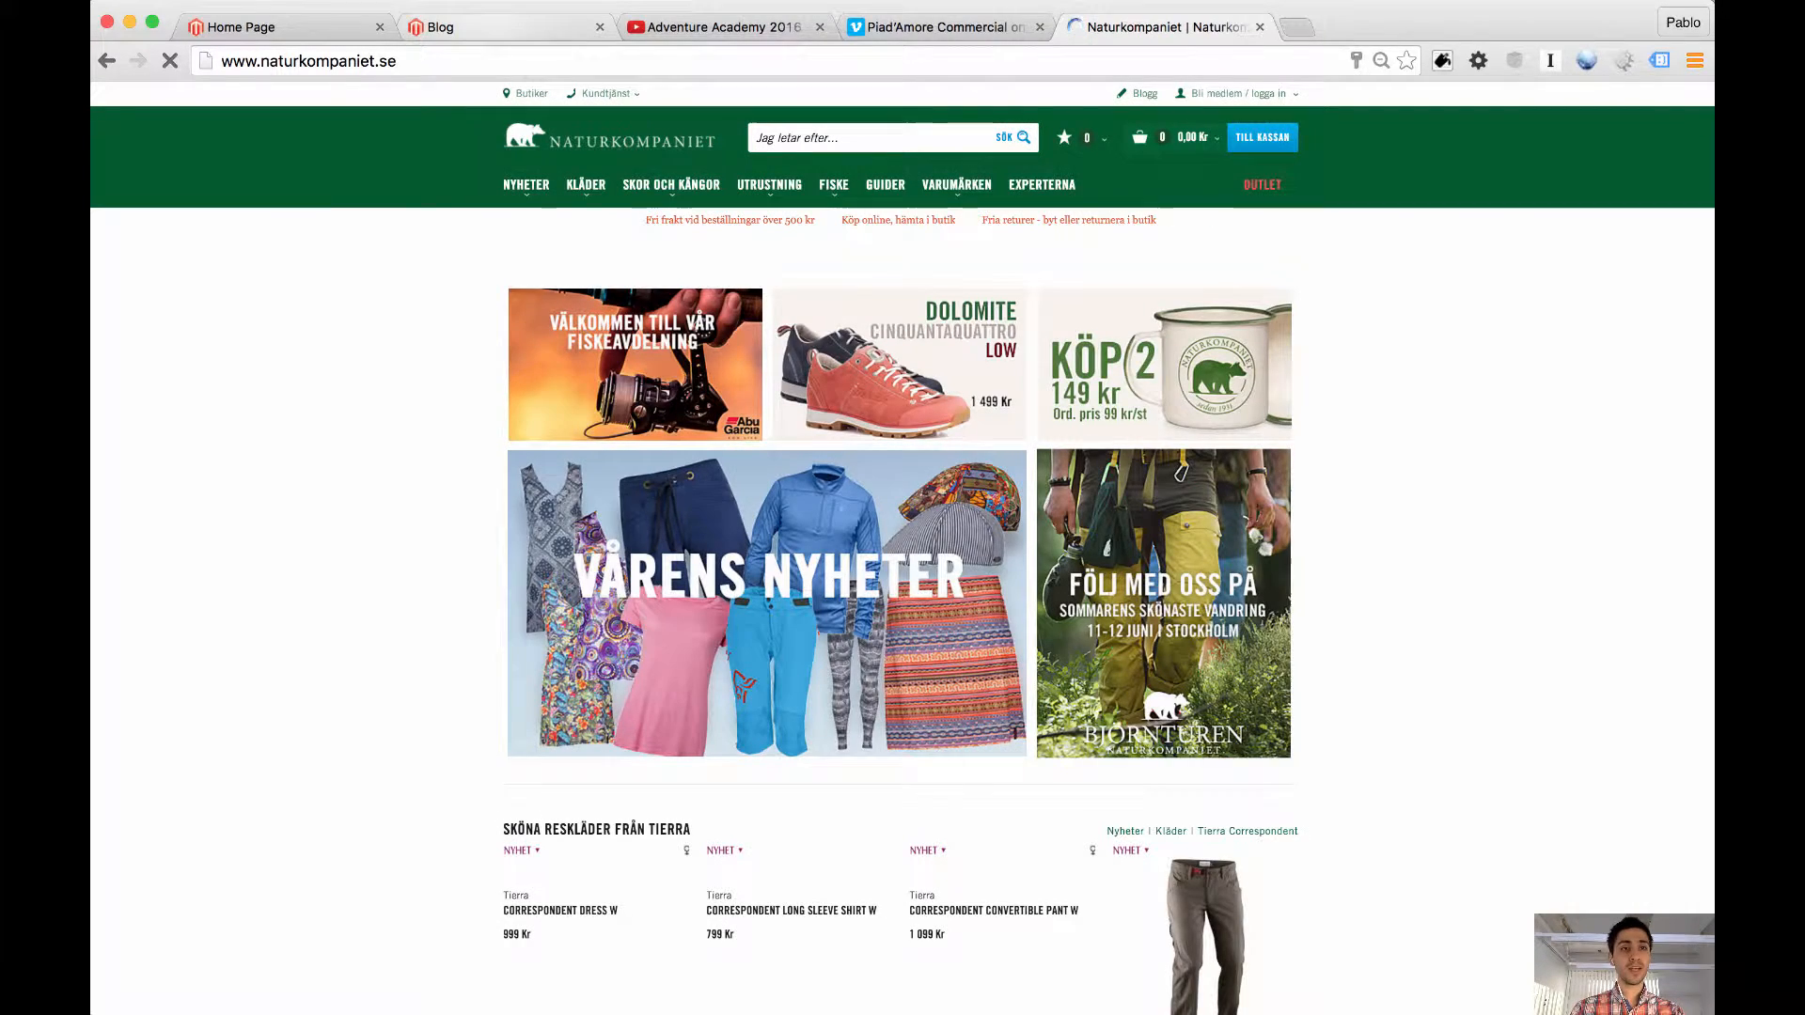
key("super+l")
key("super+c")
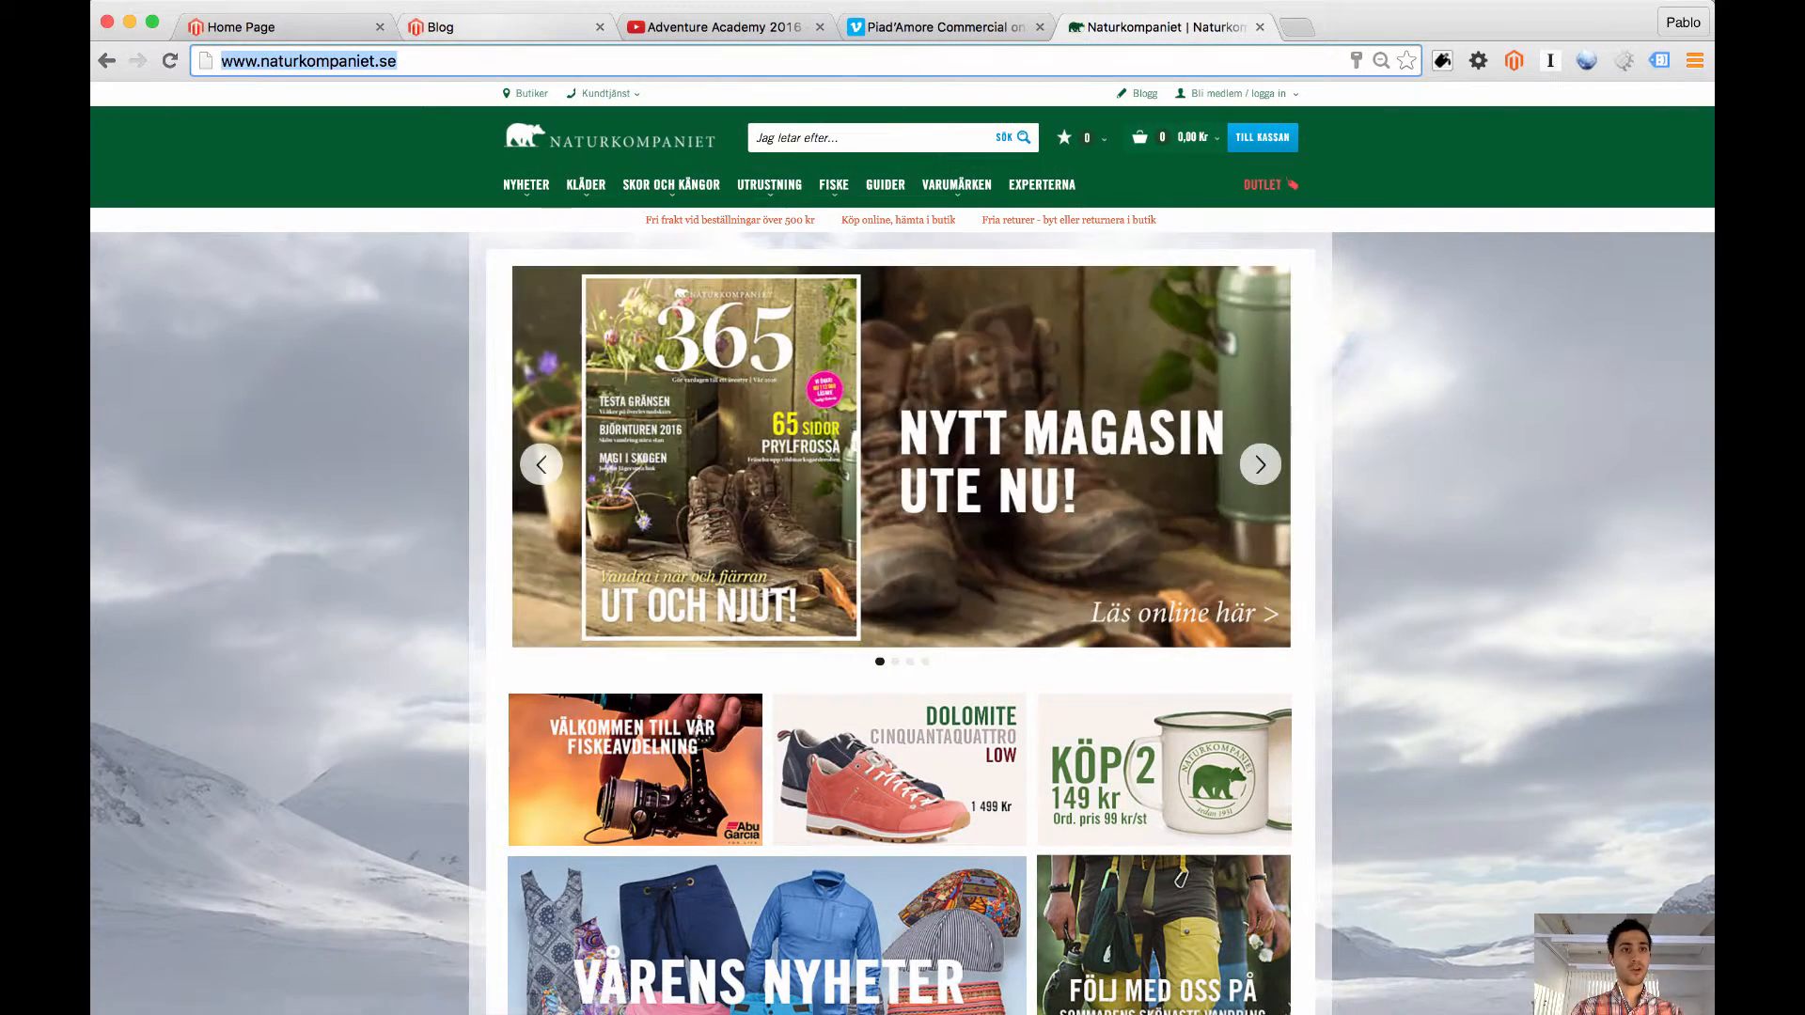
left_click(268, 28)
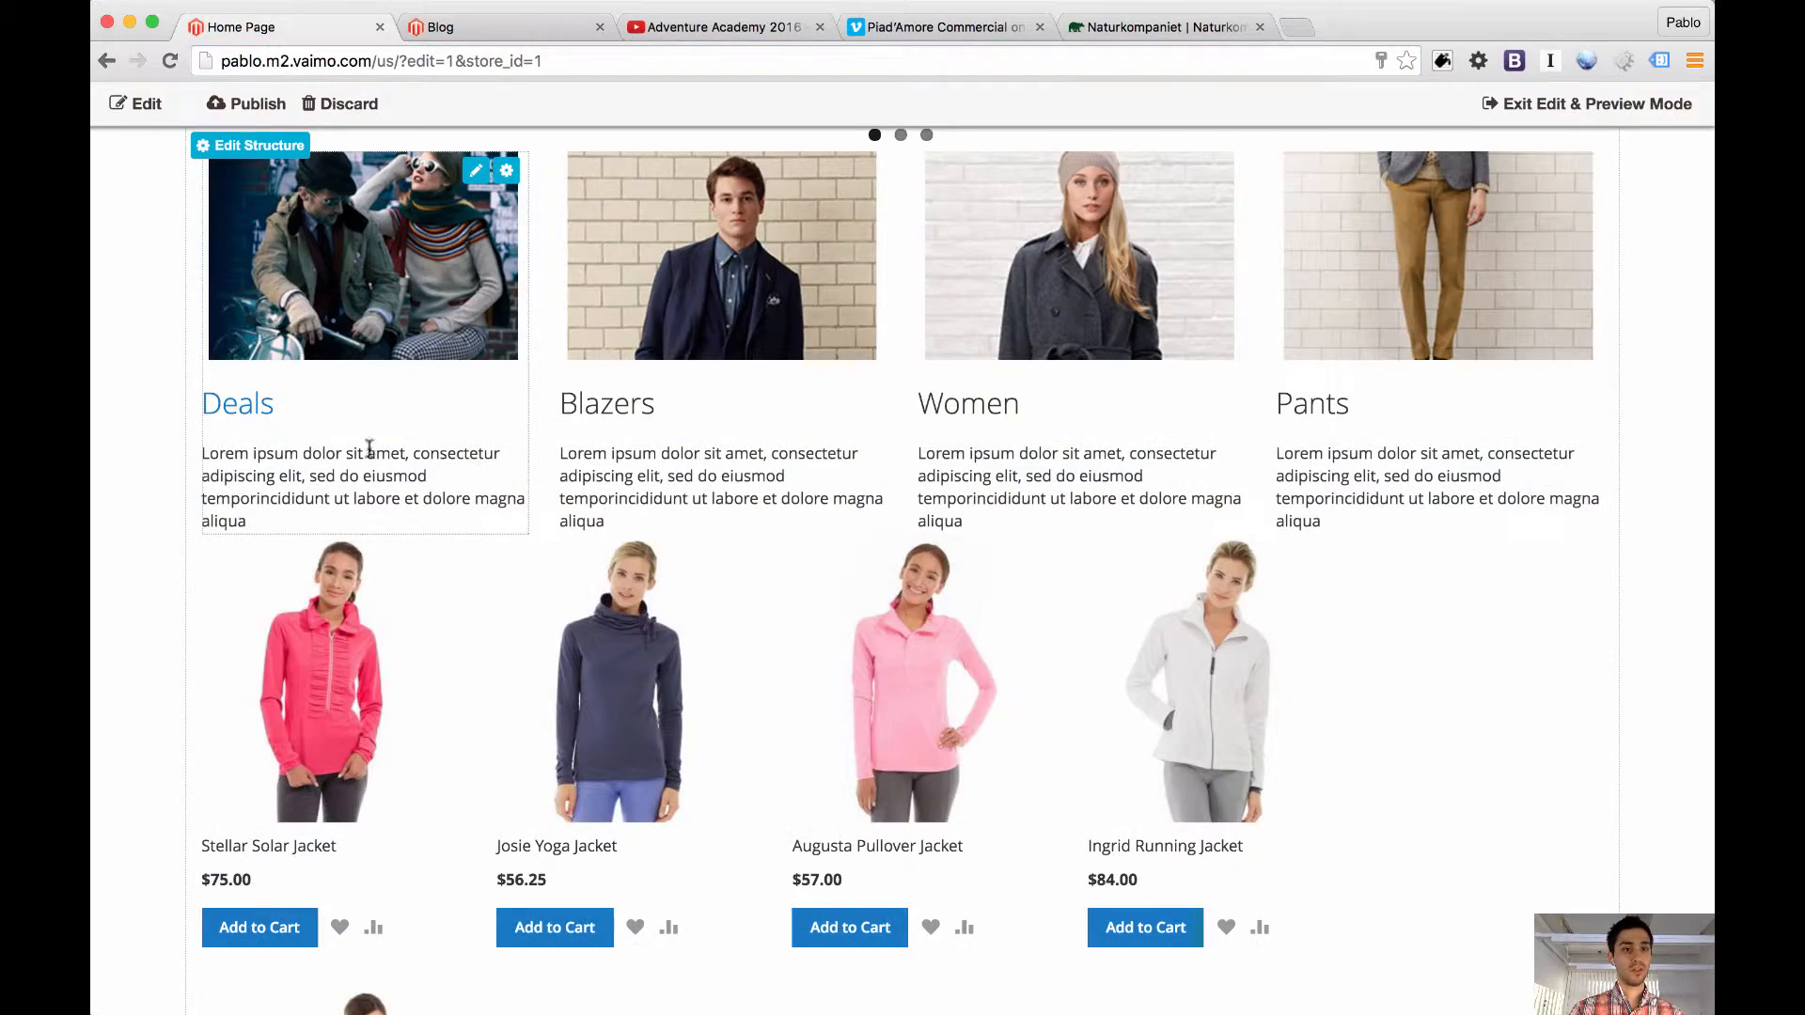
left_click(475, 170)
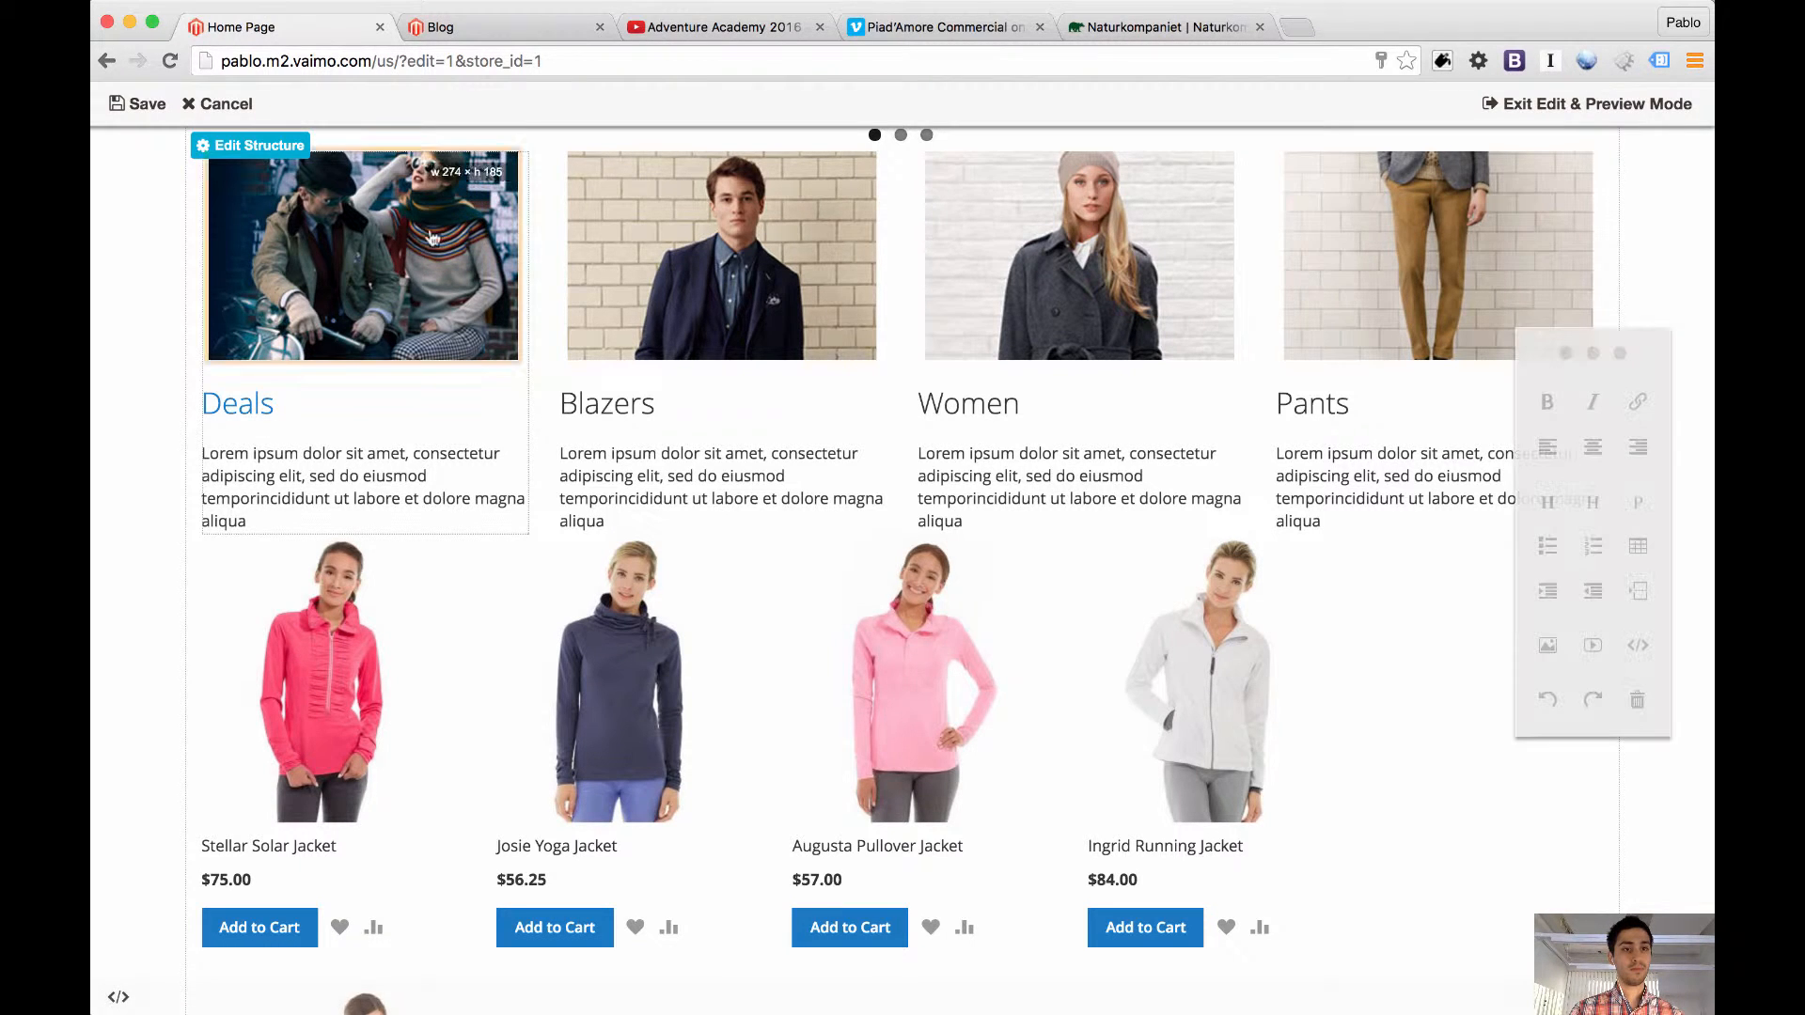
double_click(237, 403)
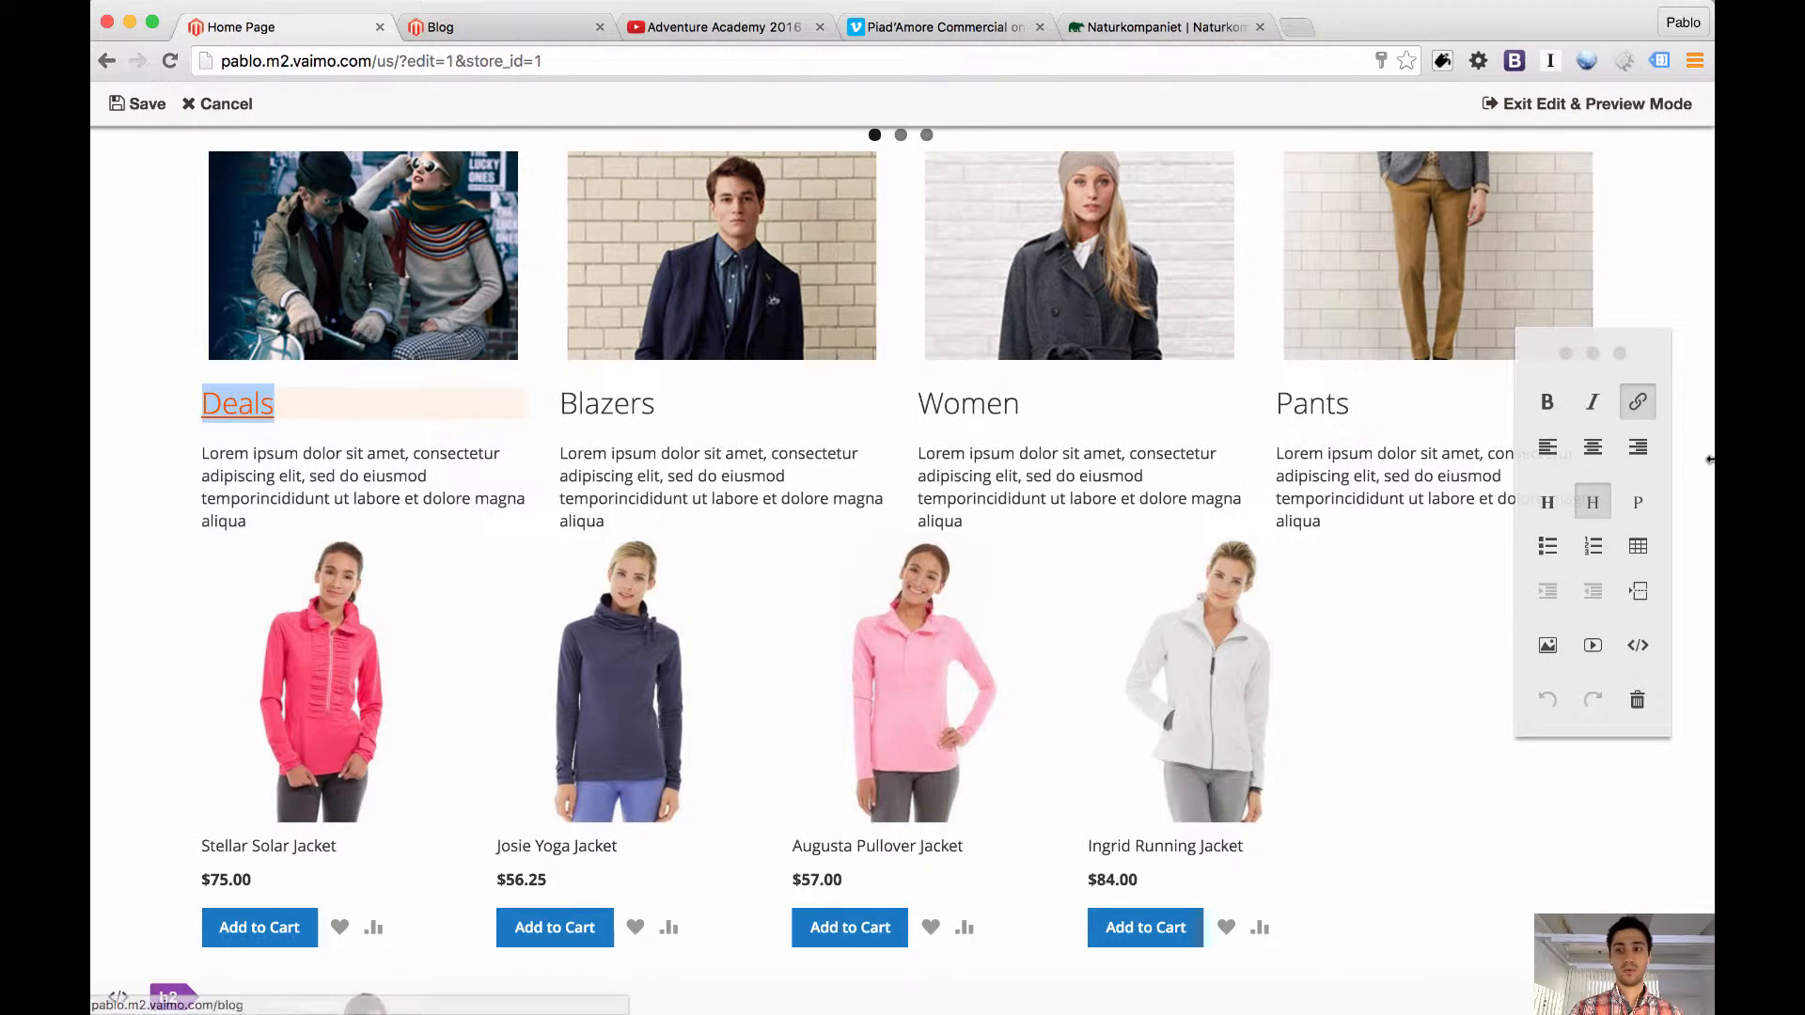
left_click(1638, 402)
key("super+v")
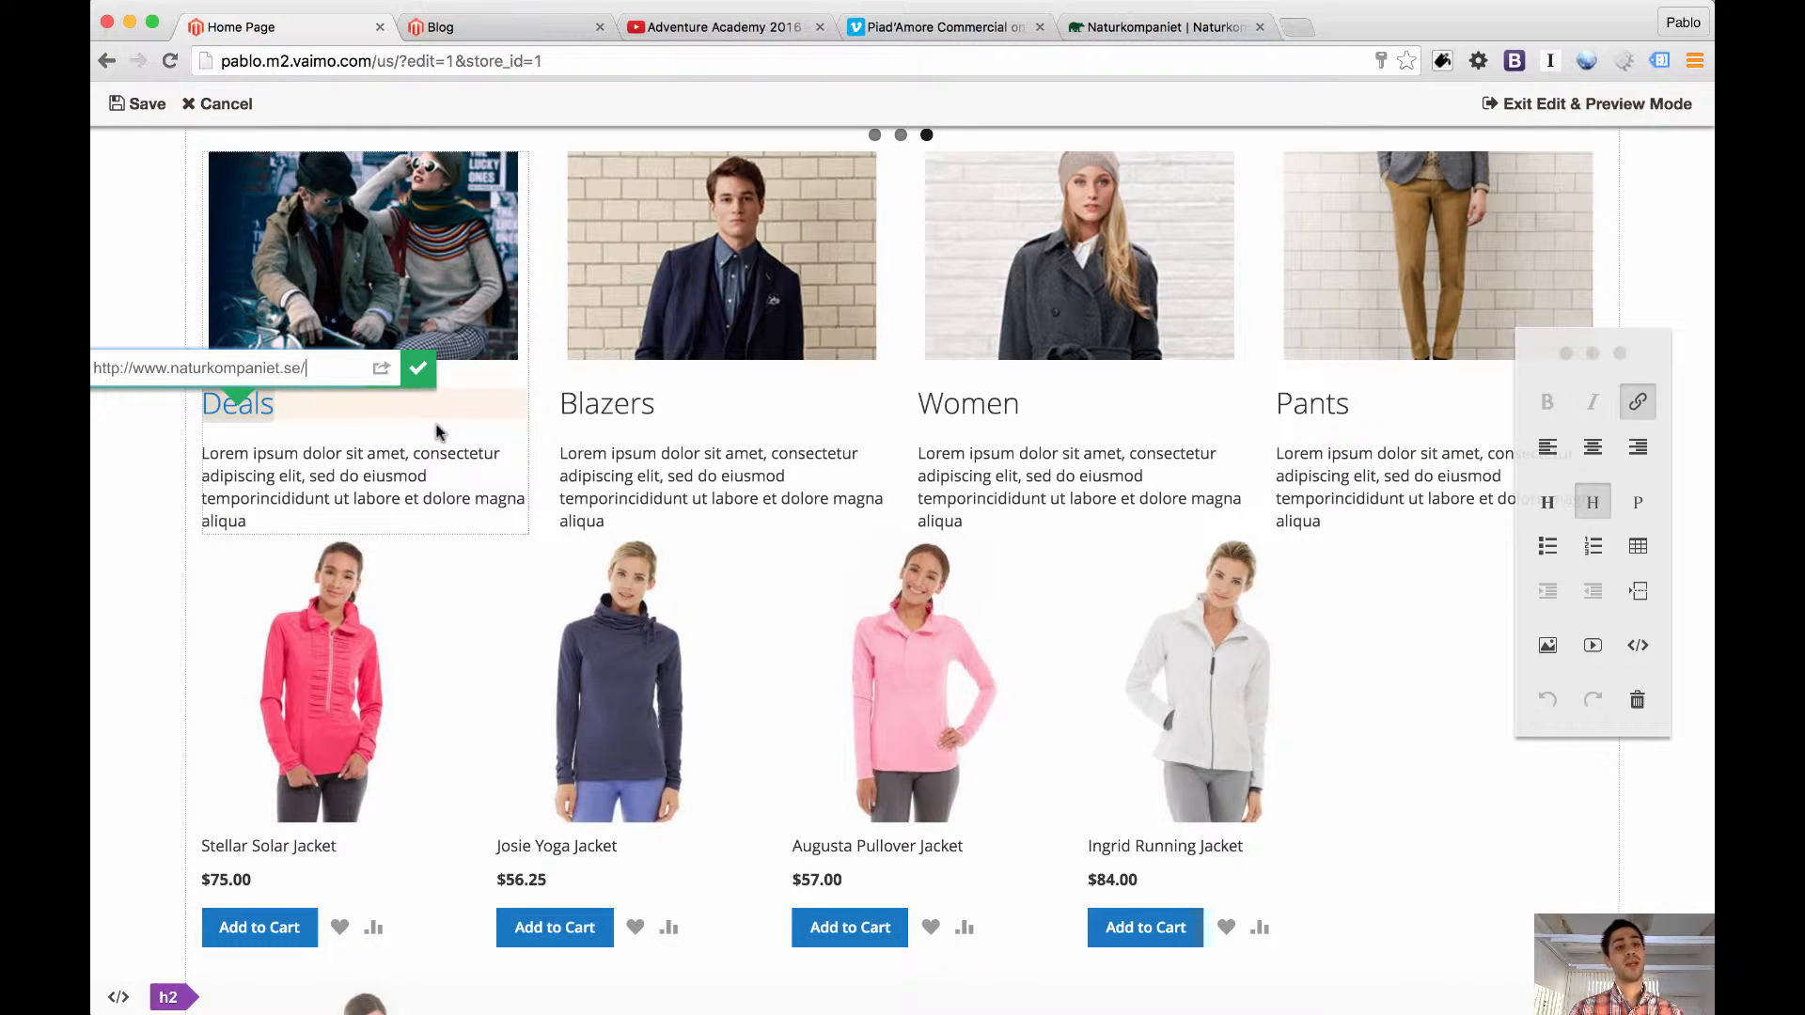
left_click(417, 370)
left_click(141, 104)
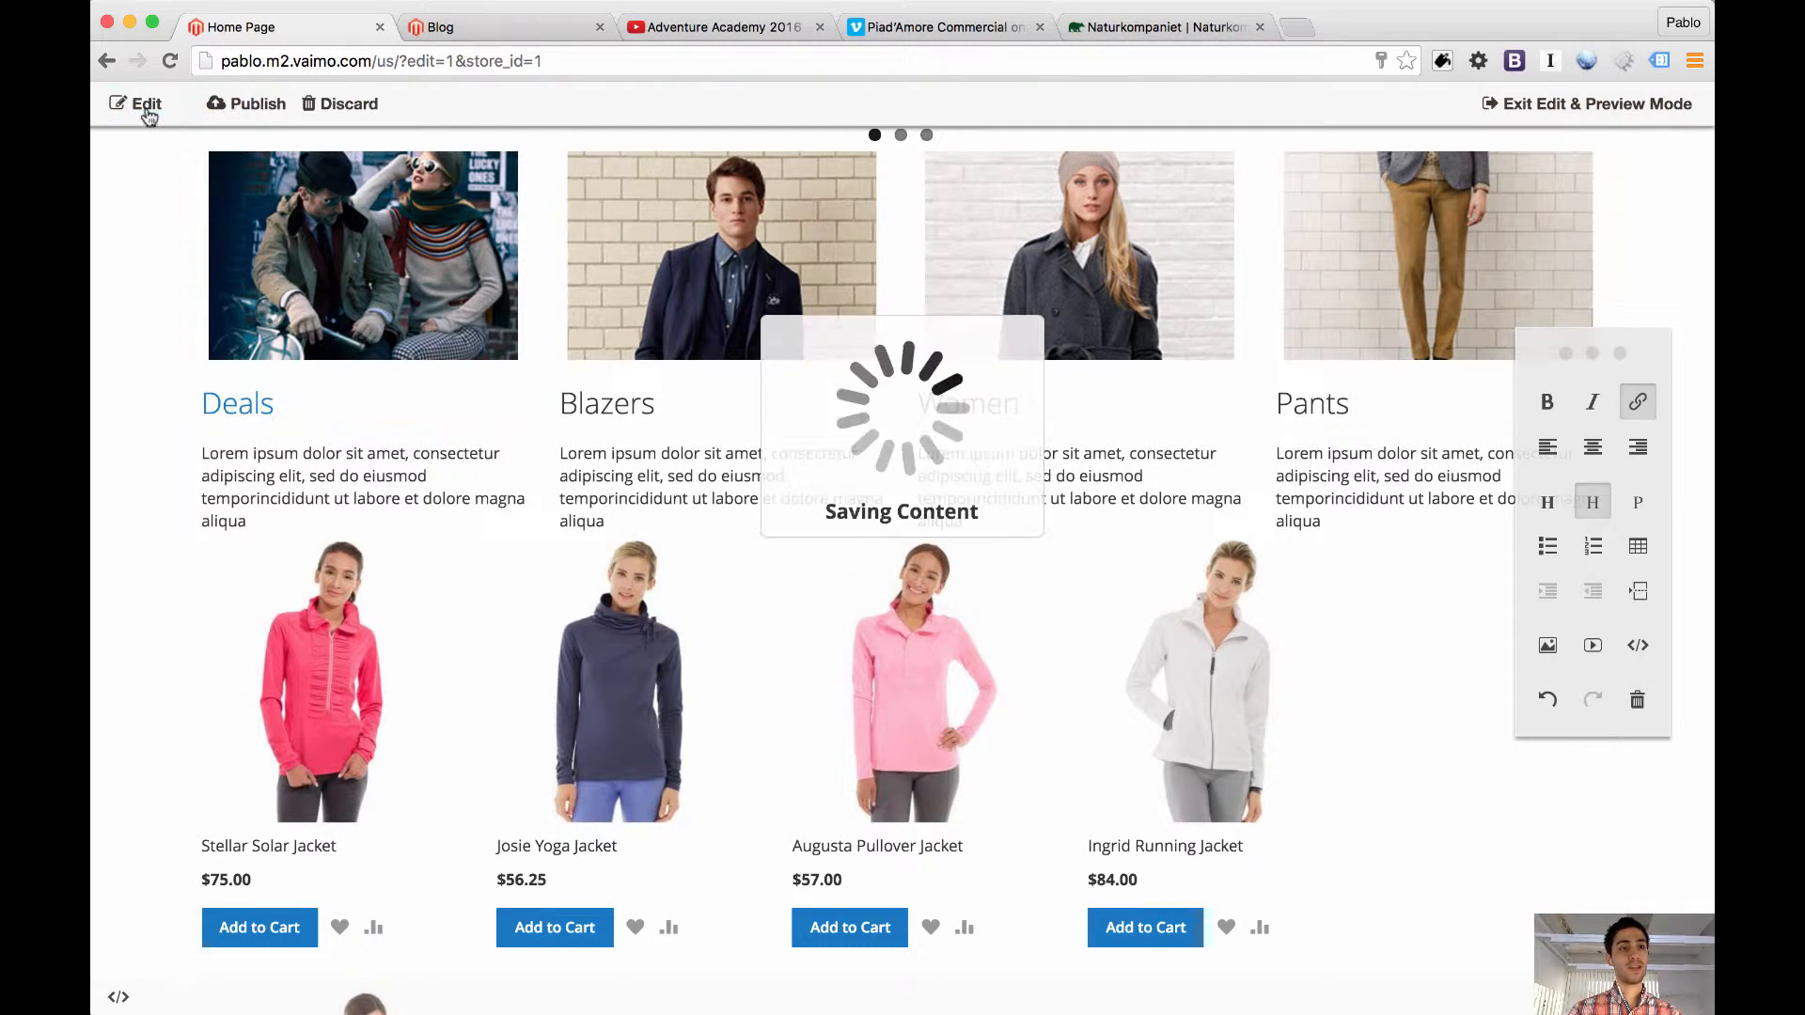
Test the Deals heading's external link in a new tab, and close that page and the Blog page
left_click(264, 396)
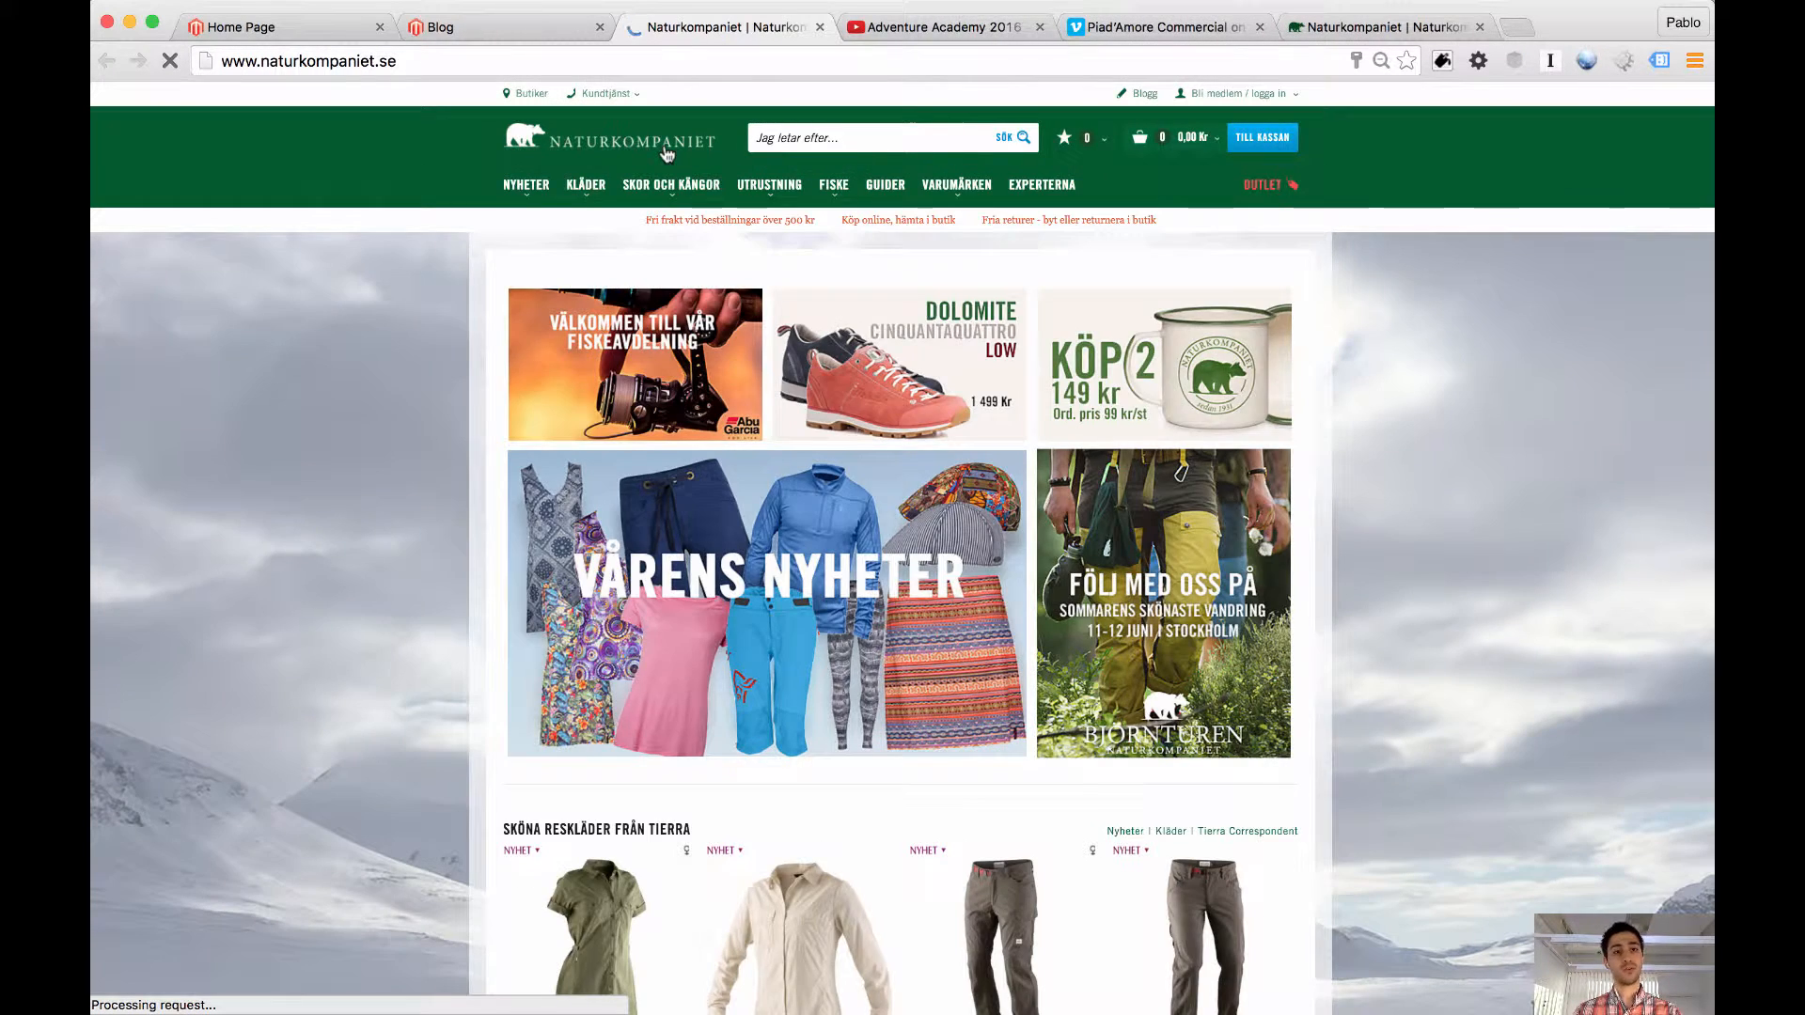
key("super+w")
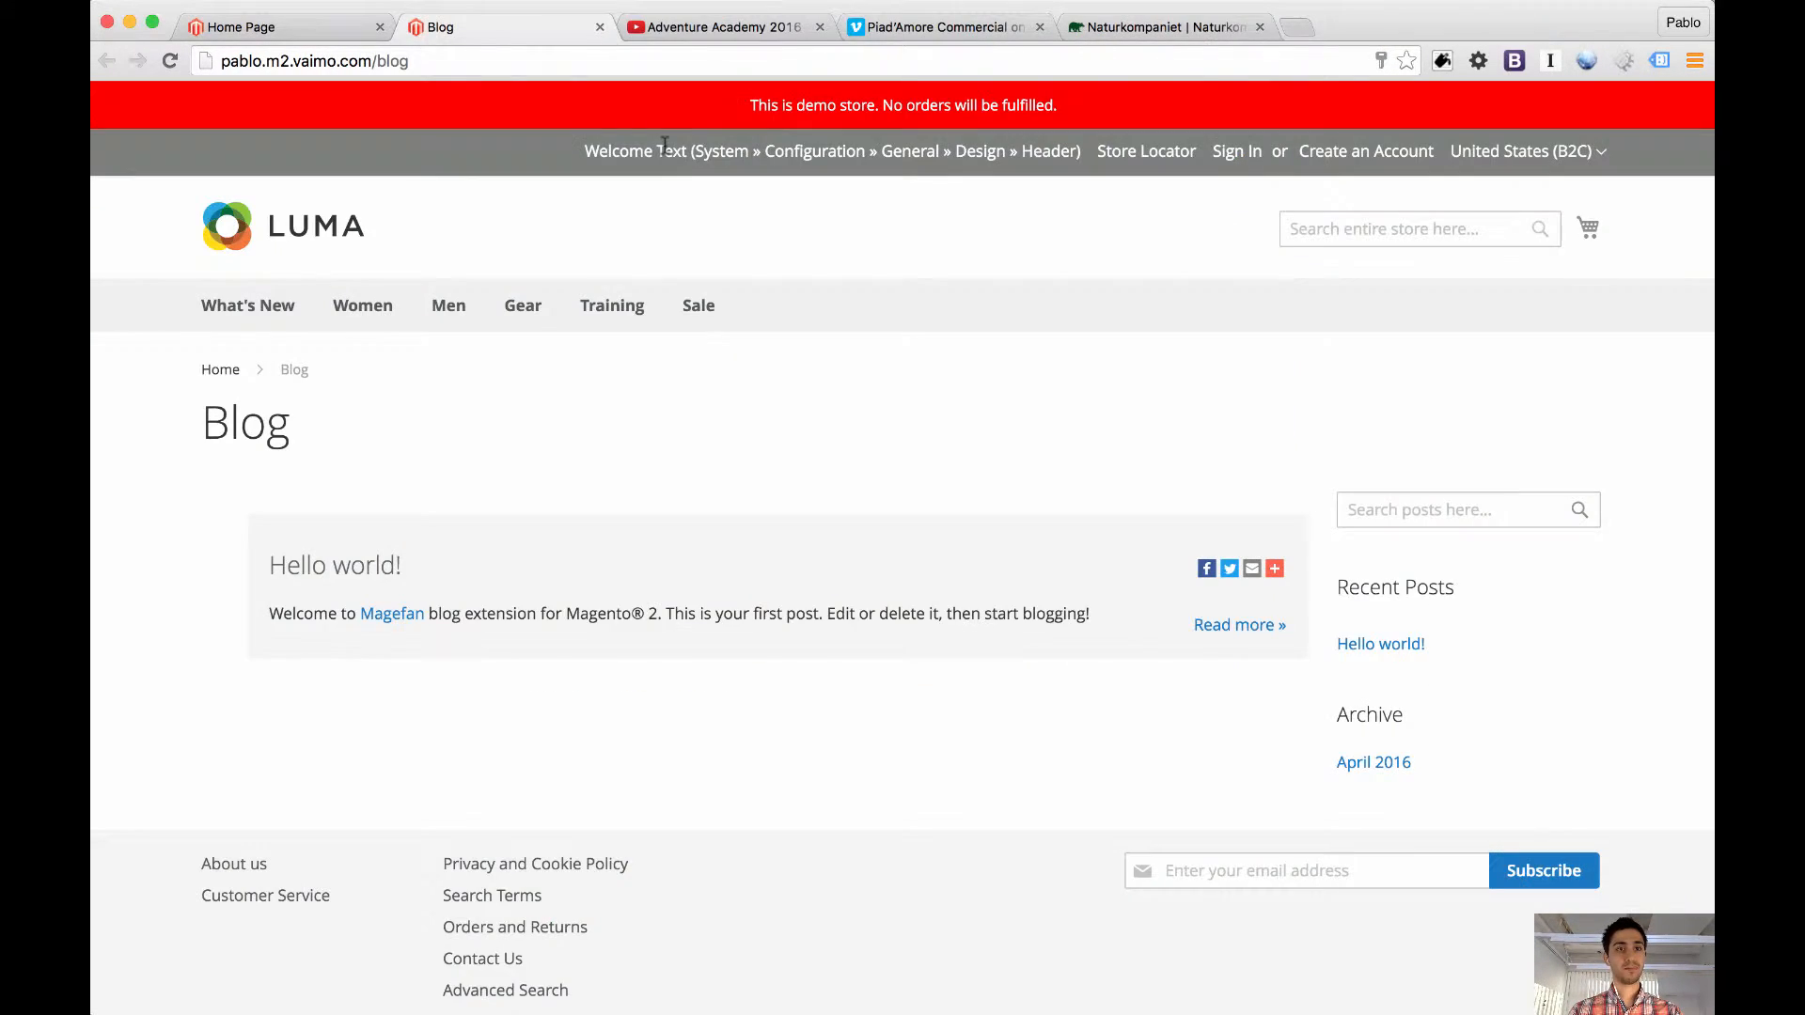
key("super+w")
mouse_move(454, 326)
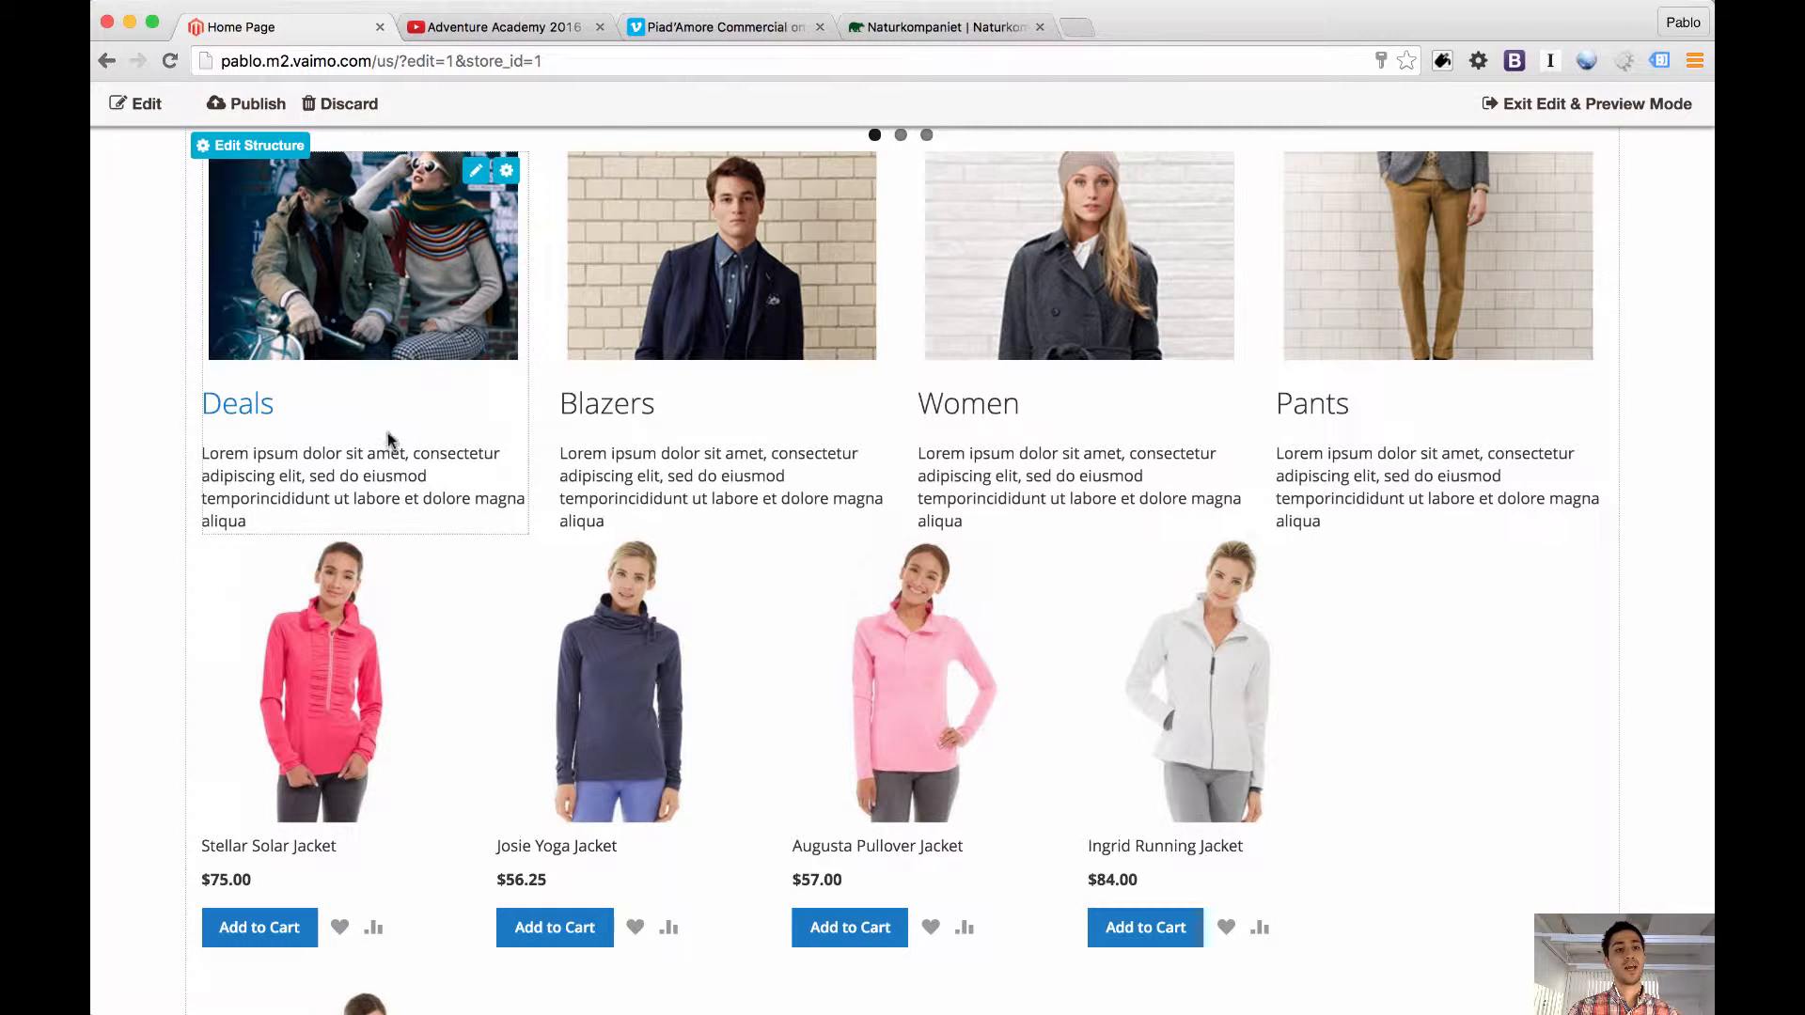
left_click(470, 181)
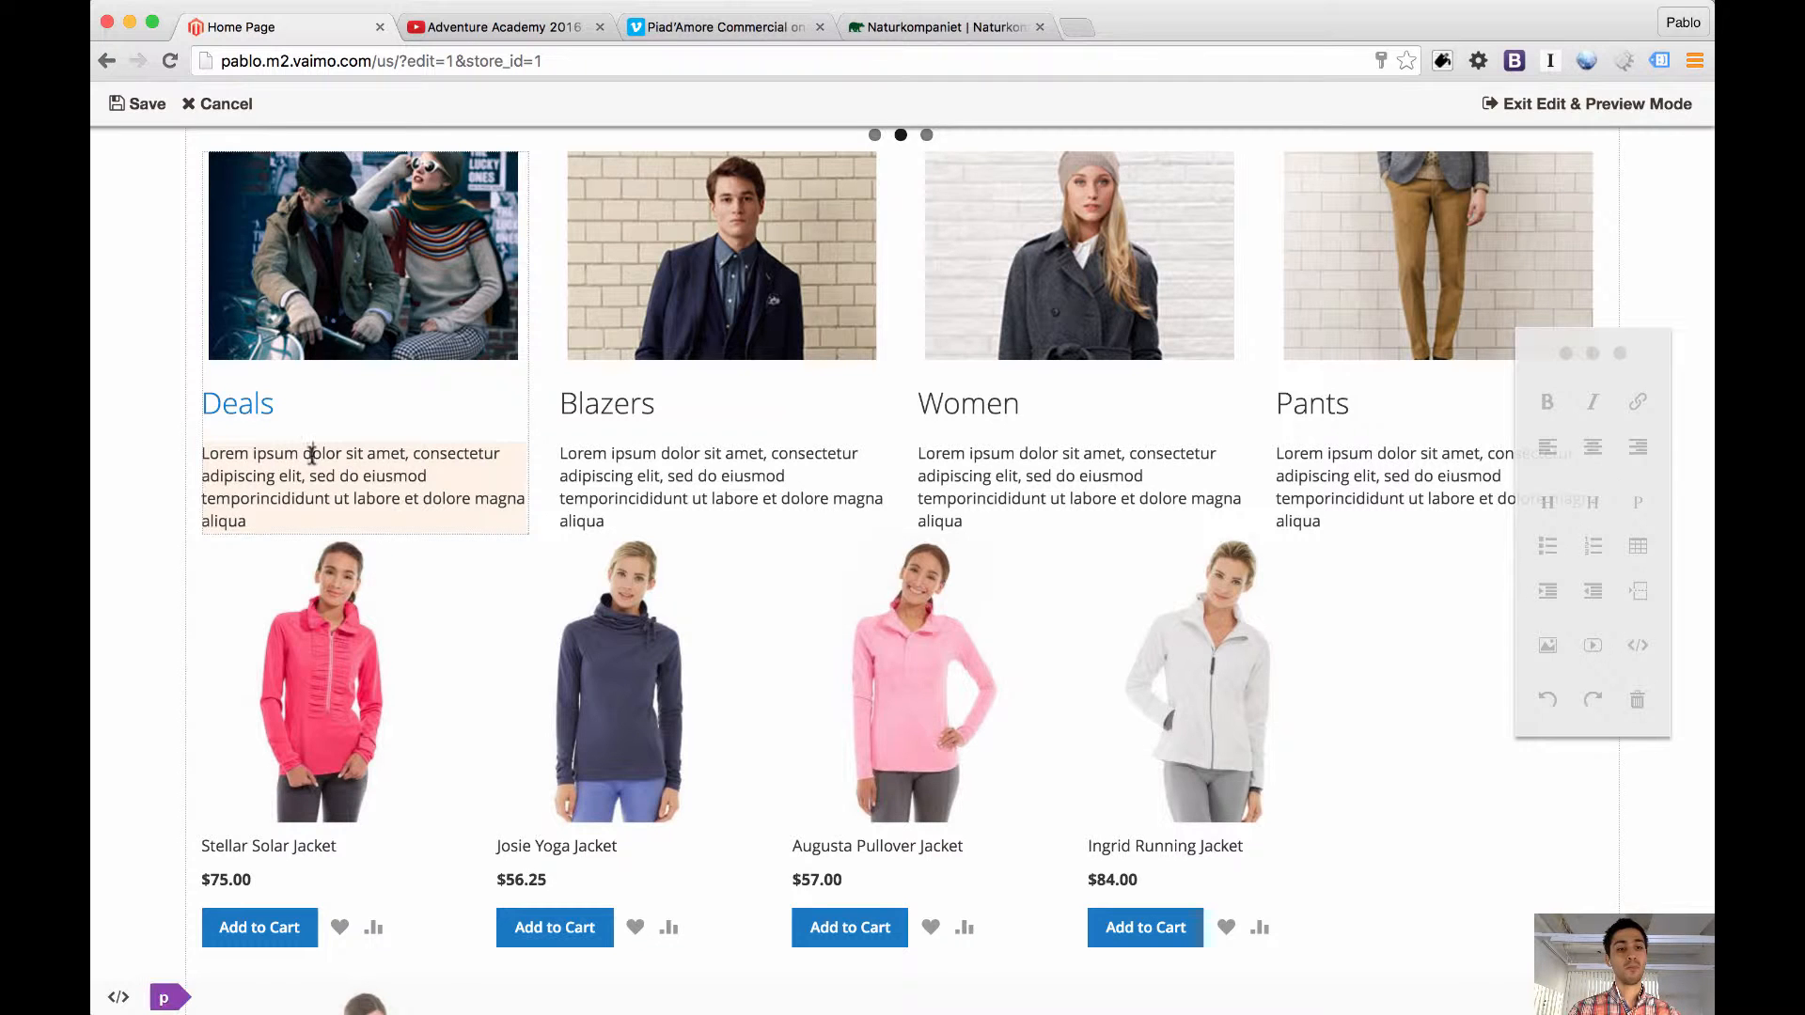
double_click(311, 456)
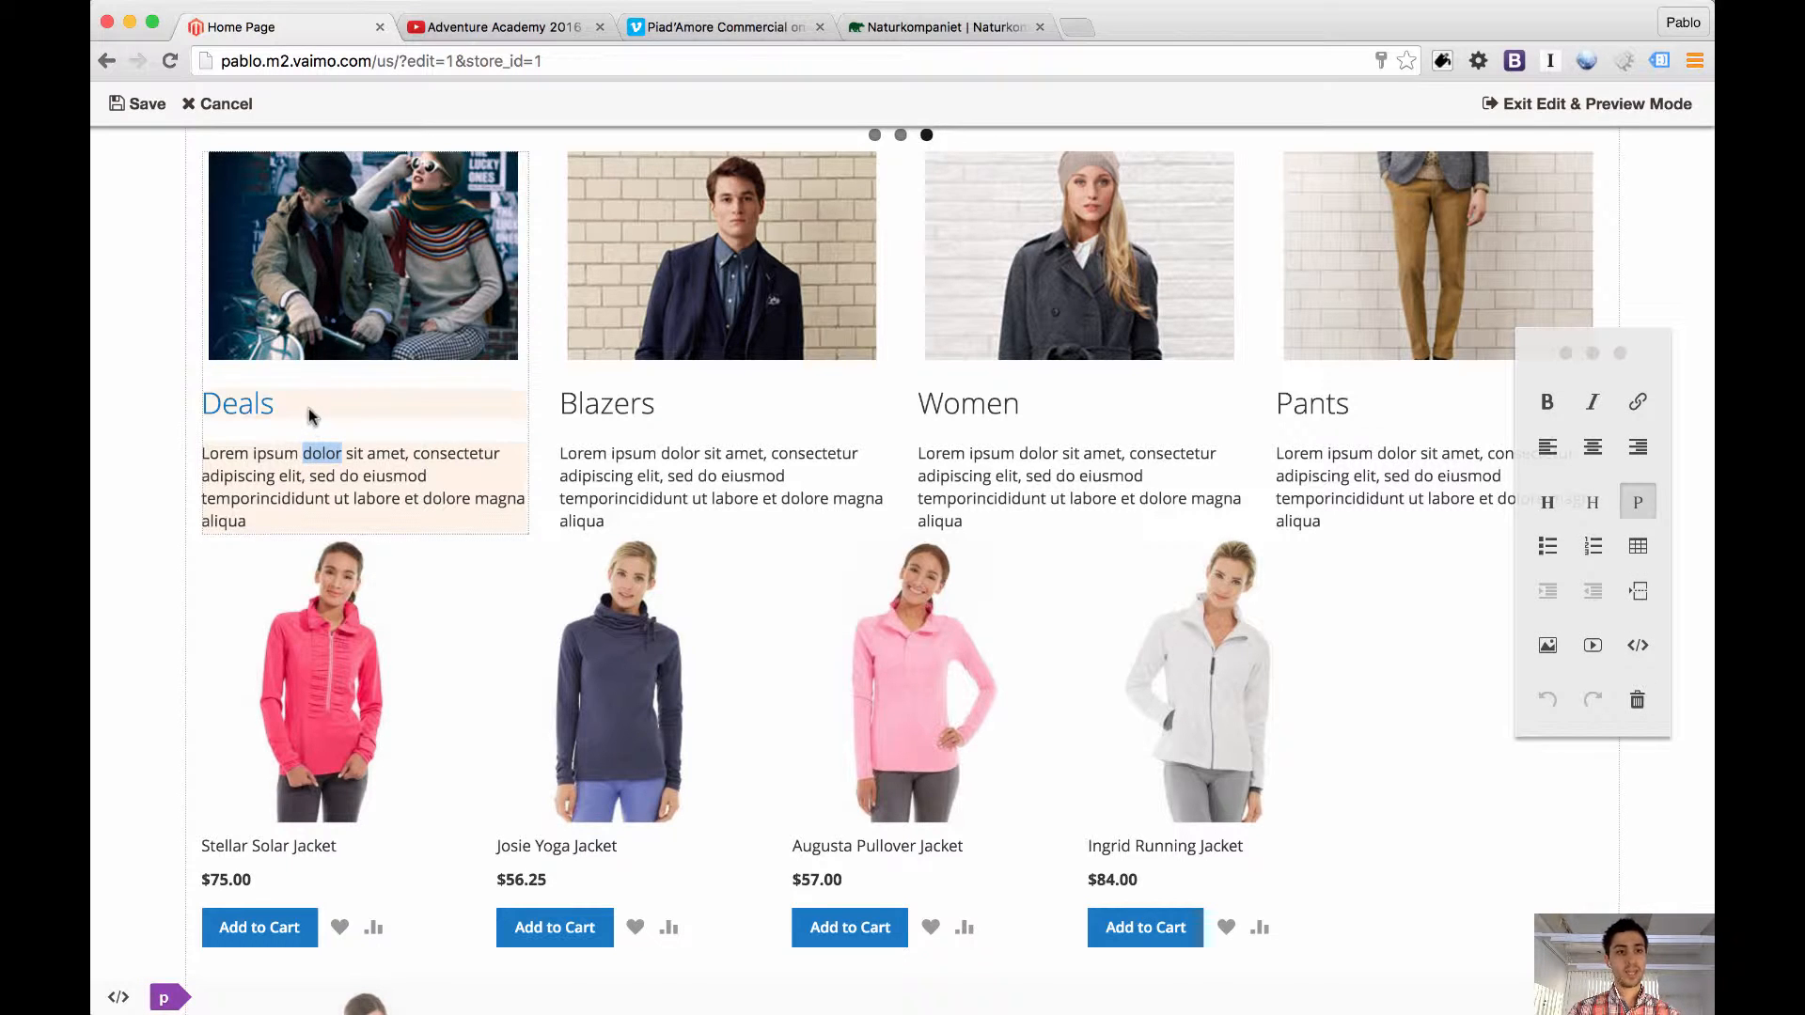
left_click(224, 104)
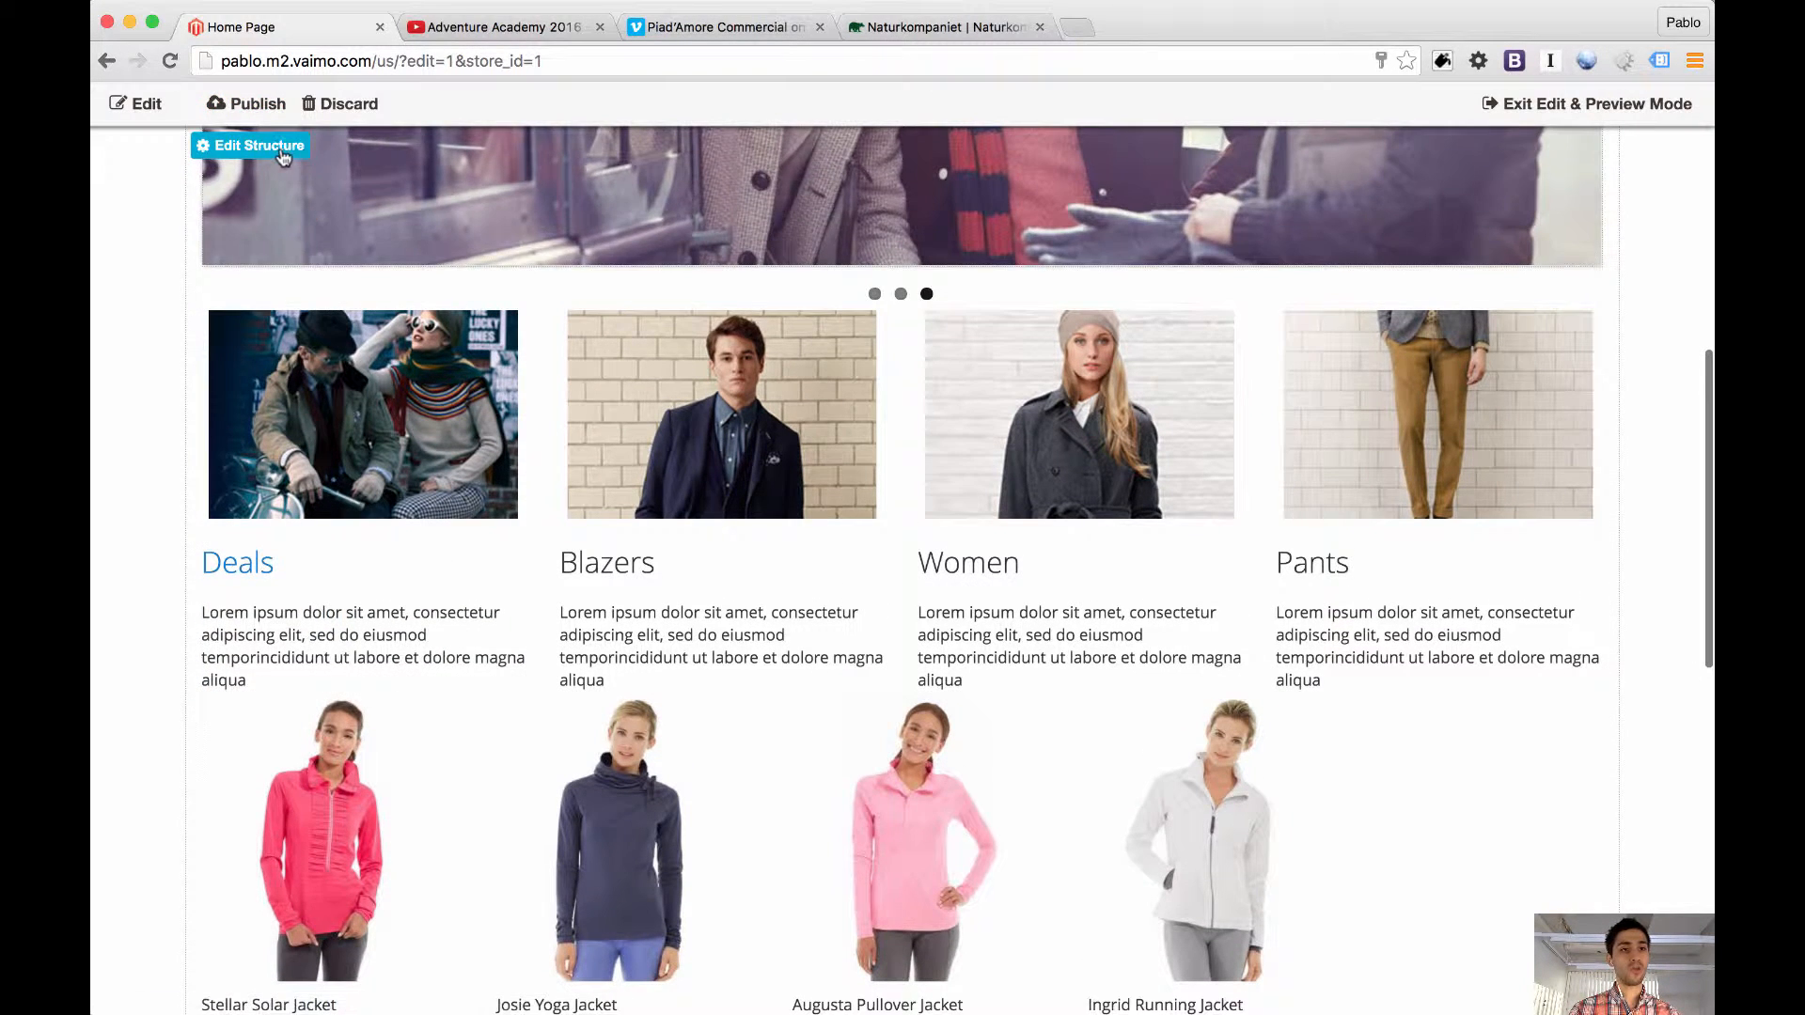
Add two CMS static blocks to the home page structure and place them side by side above the four category blocks
left_click(280, 157)
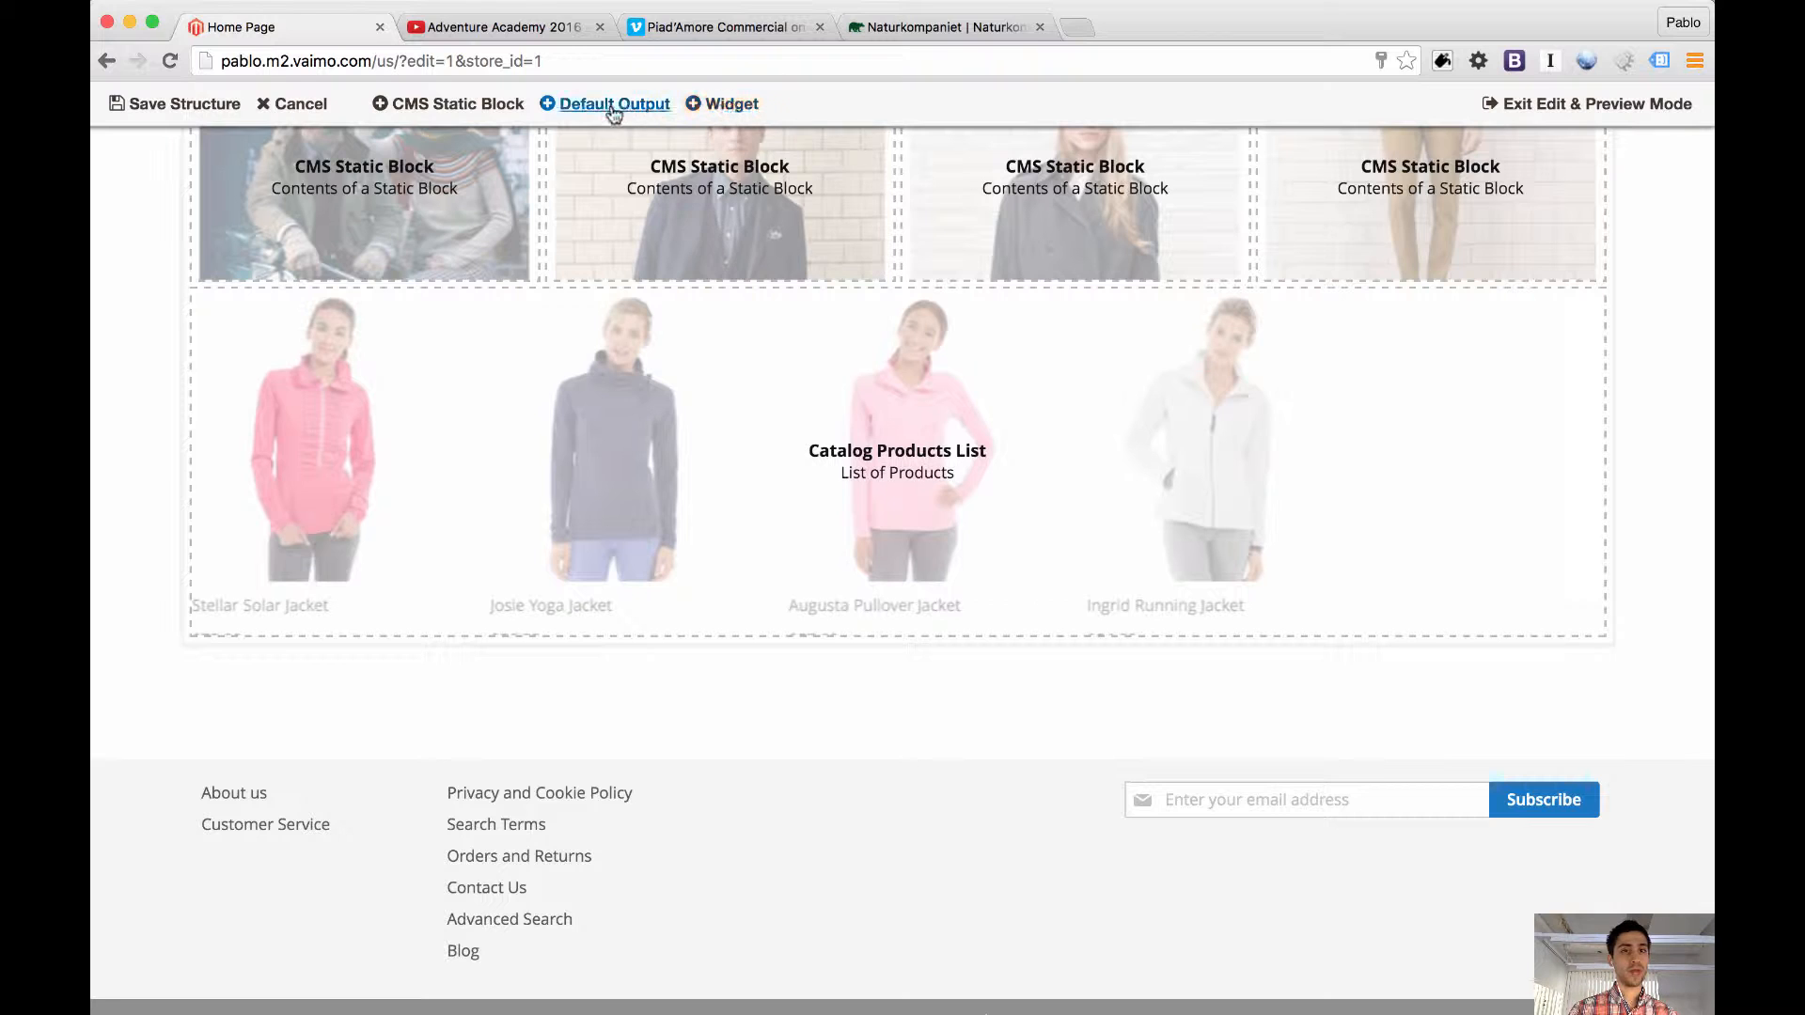
left_click(481, 108)
left_click(481, 108)
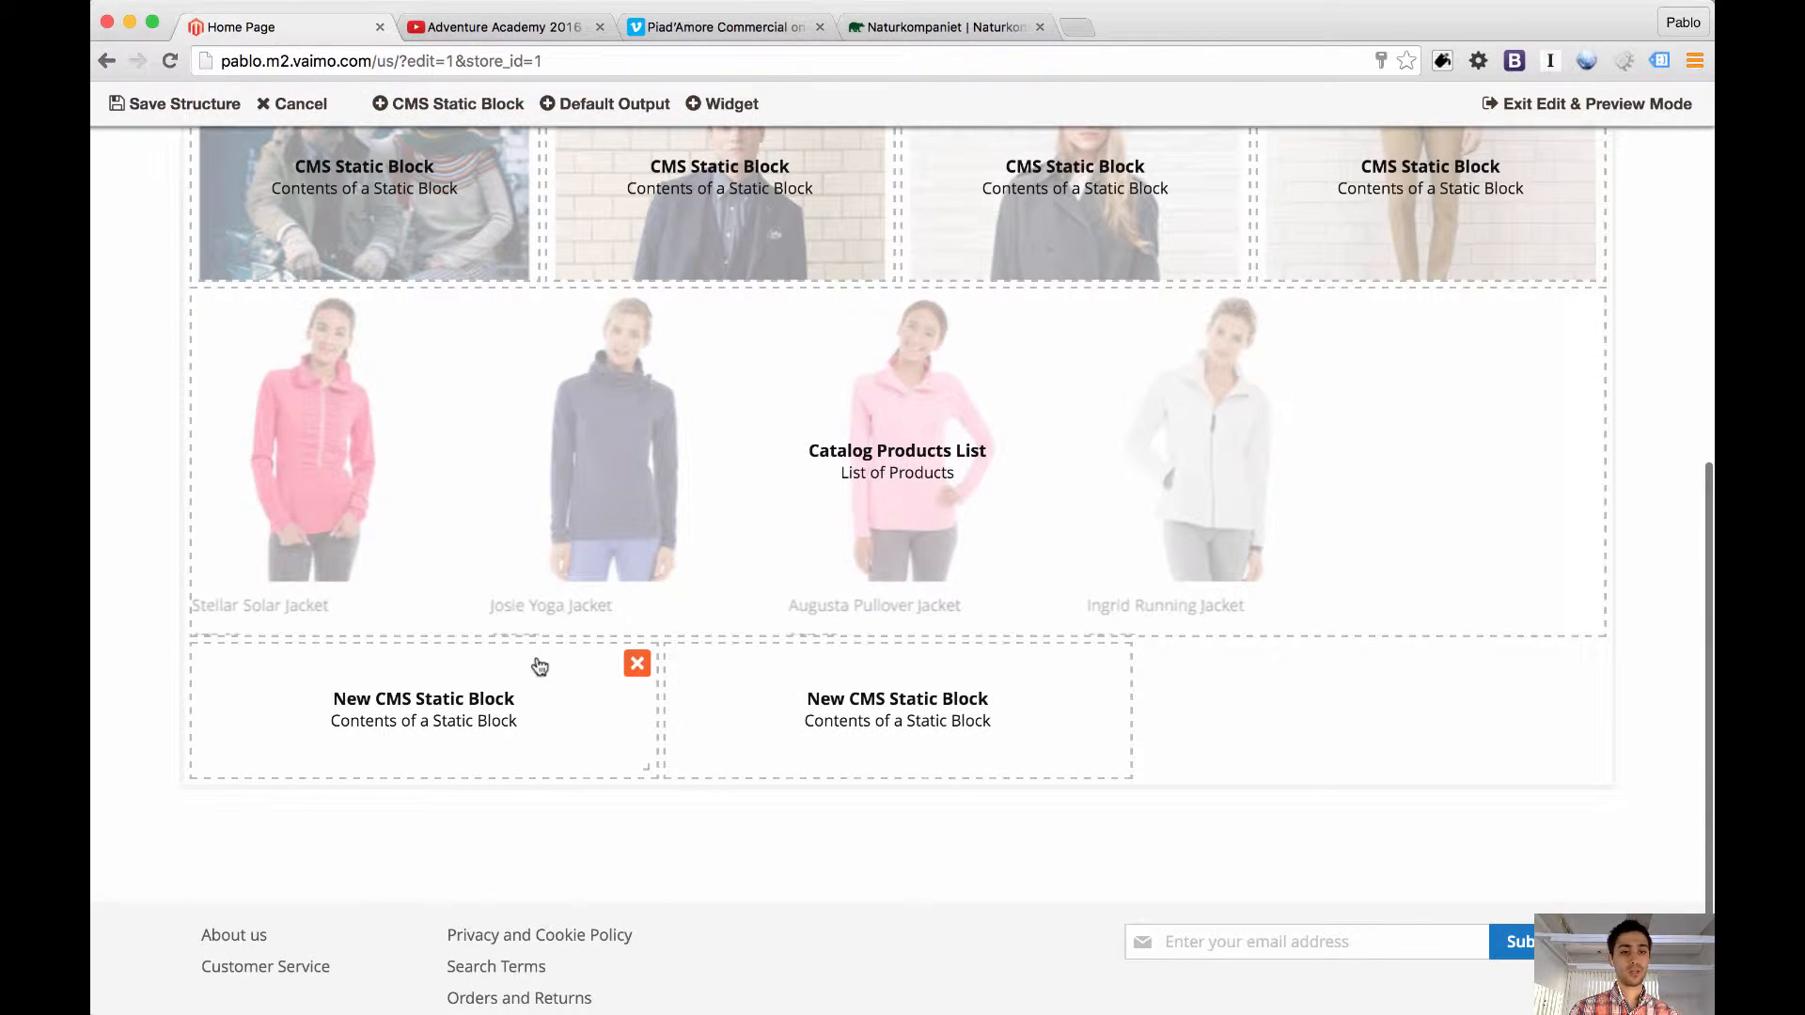
mouse_move(536, 665)
left_mouse_down()
mouse_move(592, 144)
mouse_move(526, 508)
mouse_move(527, 639)
mouse_move(499, 696)
mouse_move(504, 678)
left_mouse_up()
scroll(730, 790, "down", 5)
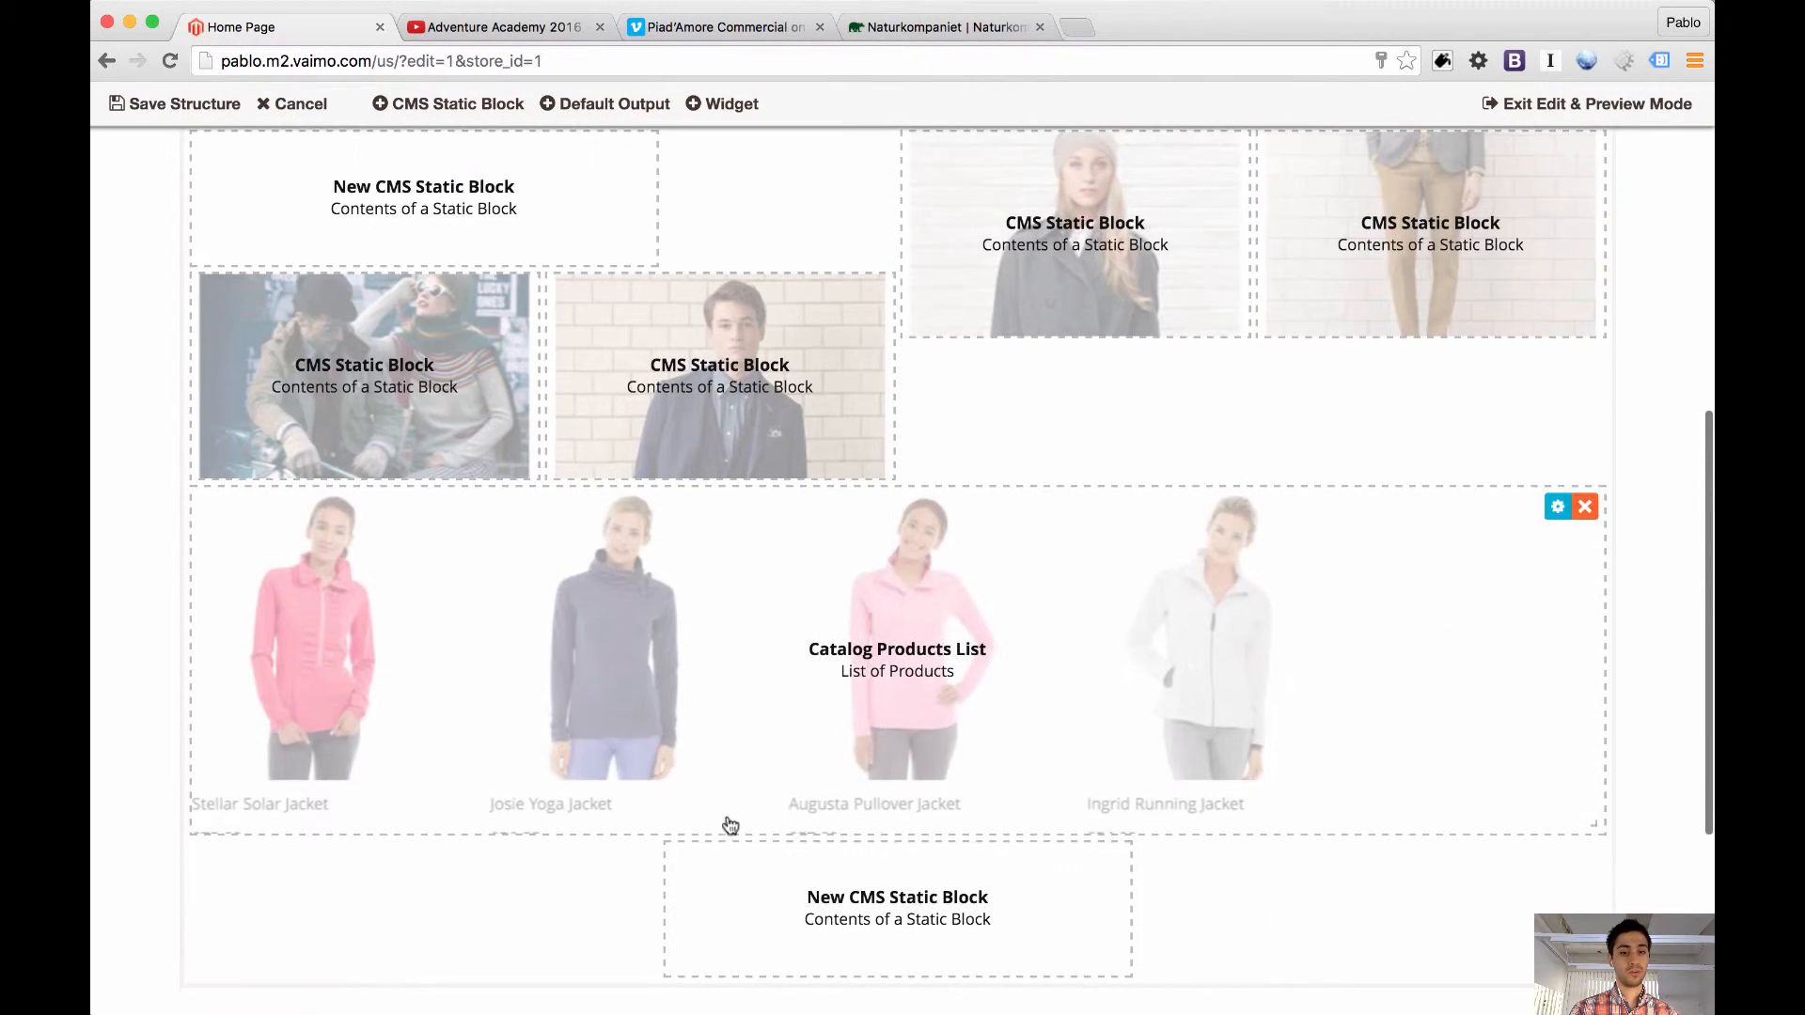
left_click_drag(855, 925, 1115, 201)
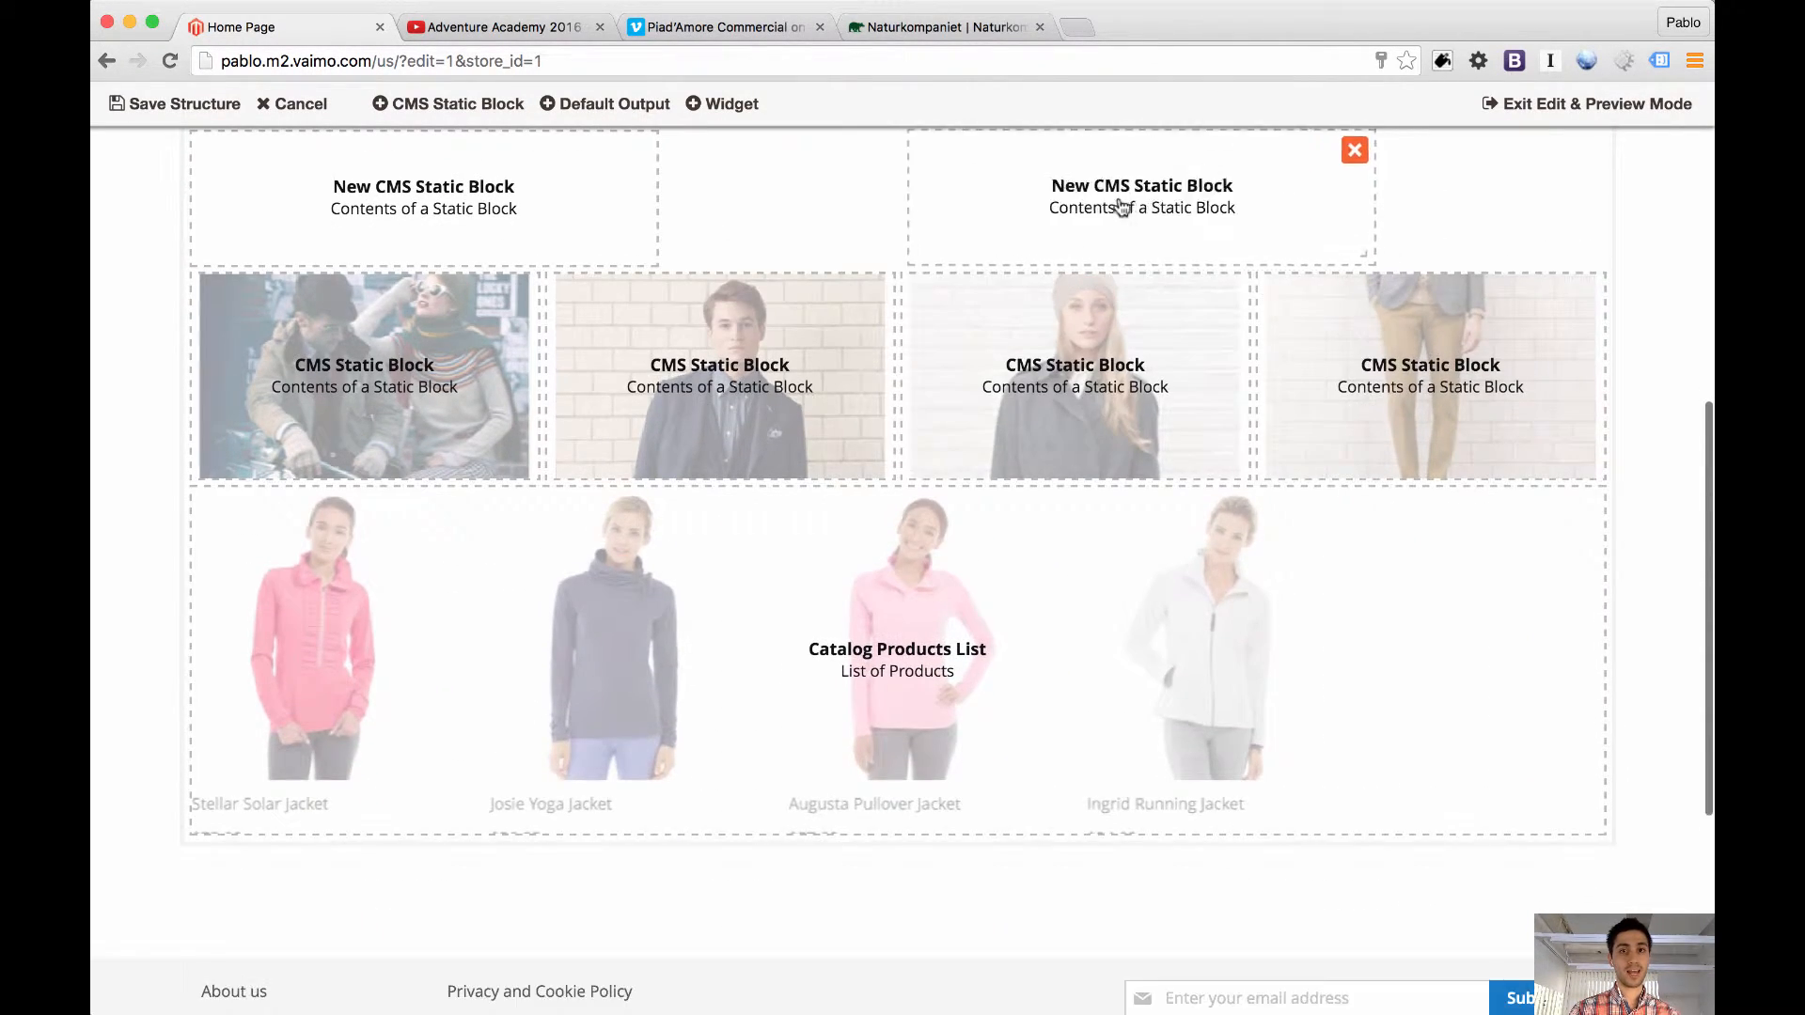
Enlarge both new static blocks to half the row's width each with equal heights, and save the structure
left_click_drag(656, 274, 911, 347)
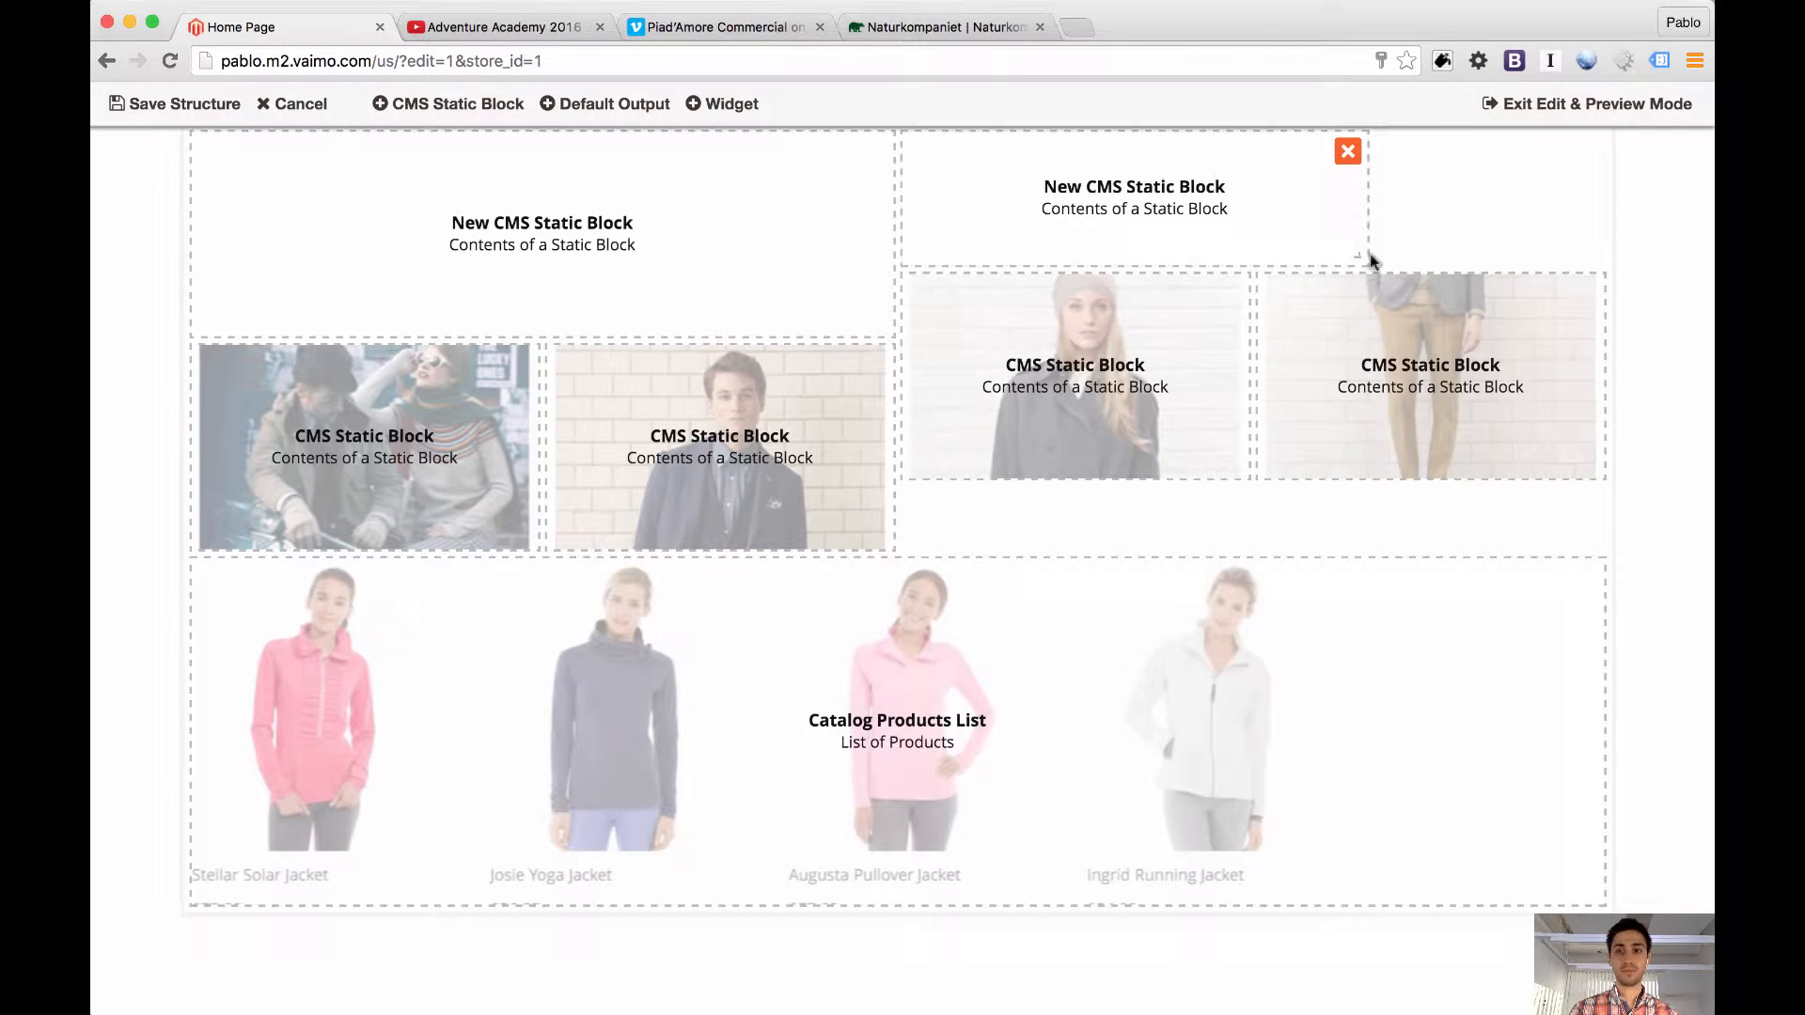
left_click_drag(1370, 262, 1604, 334)
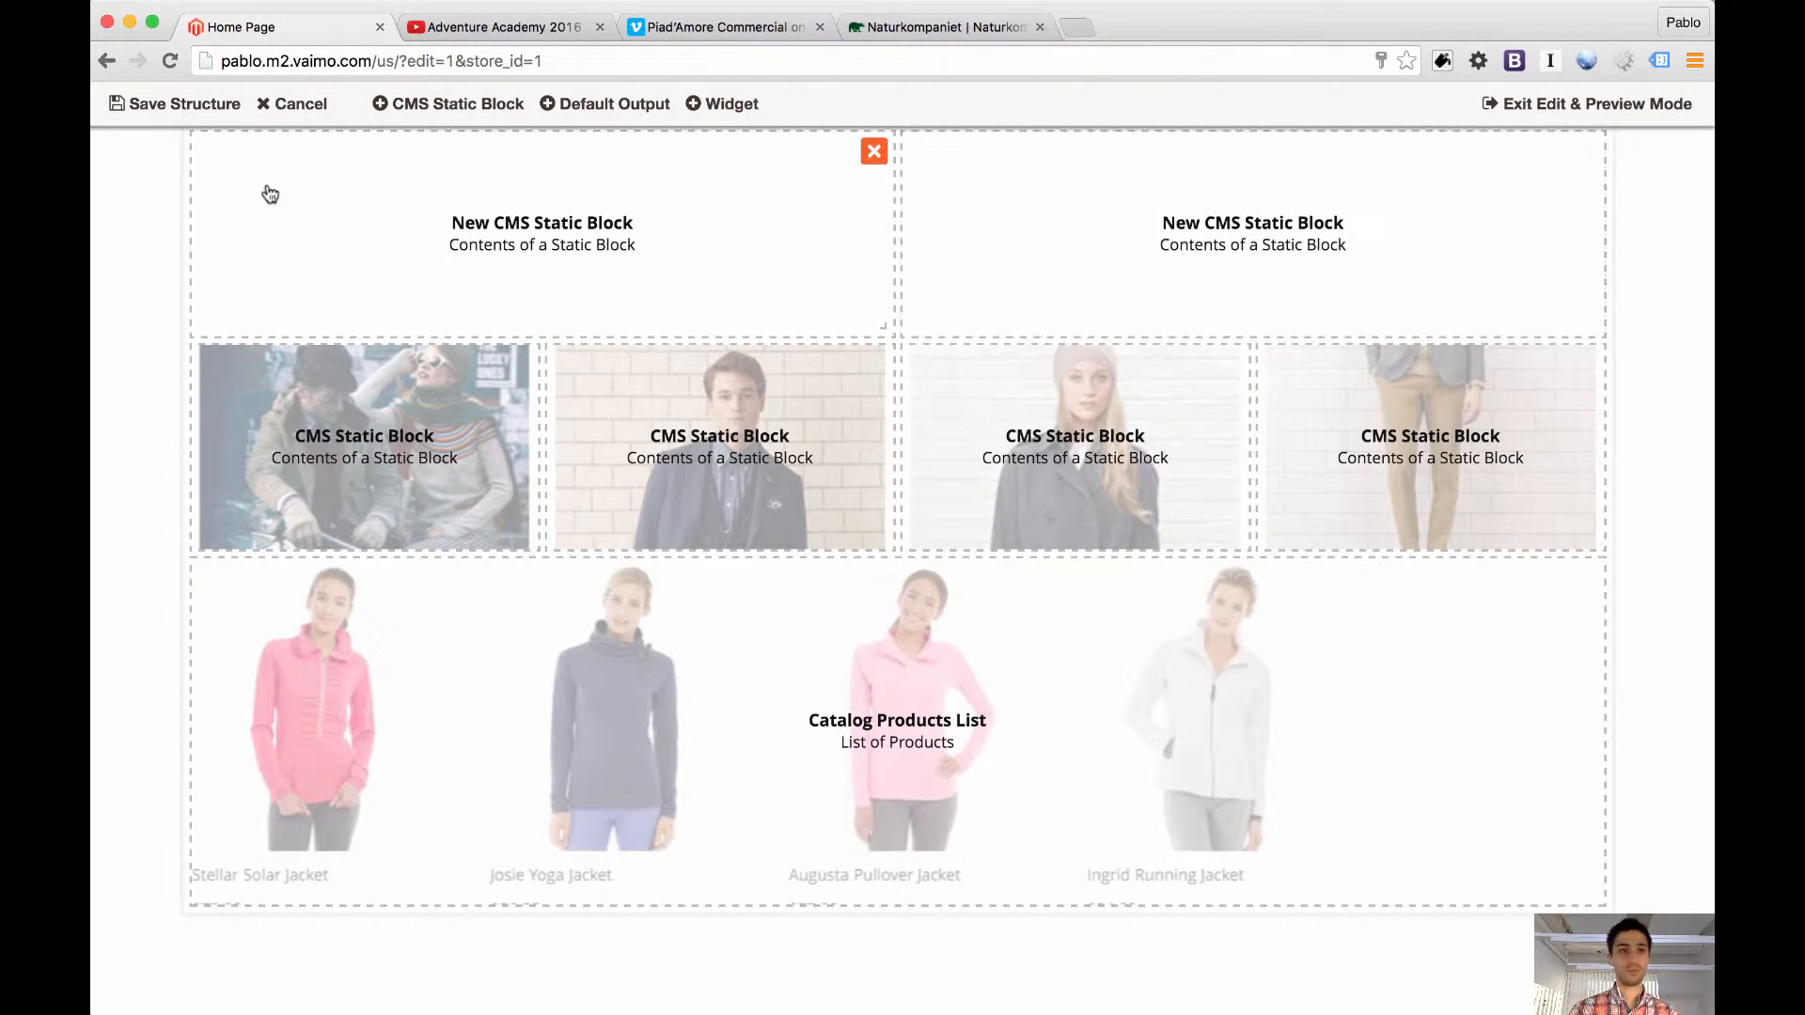
left_click(184, 104)
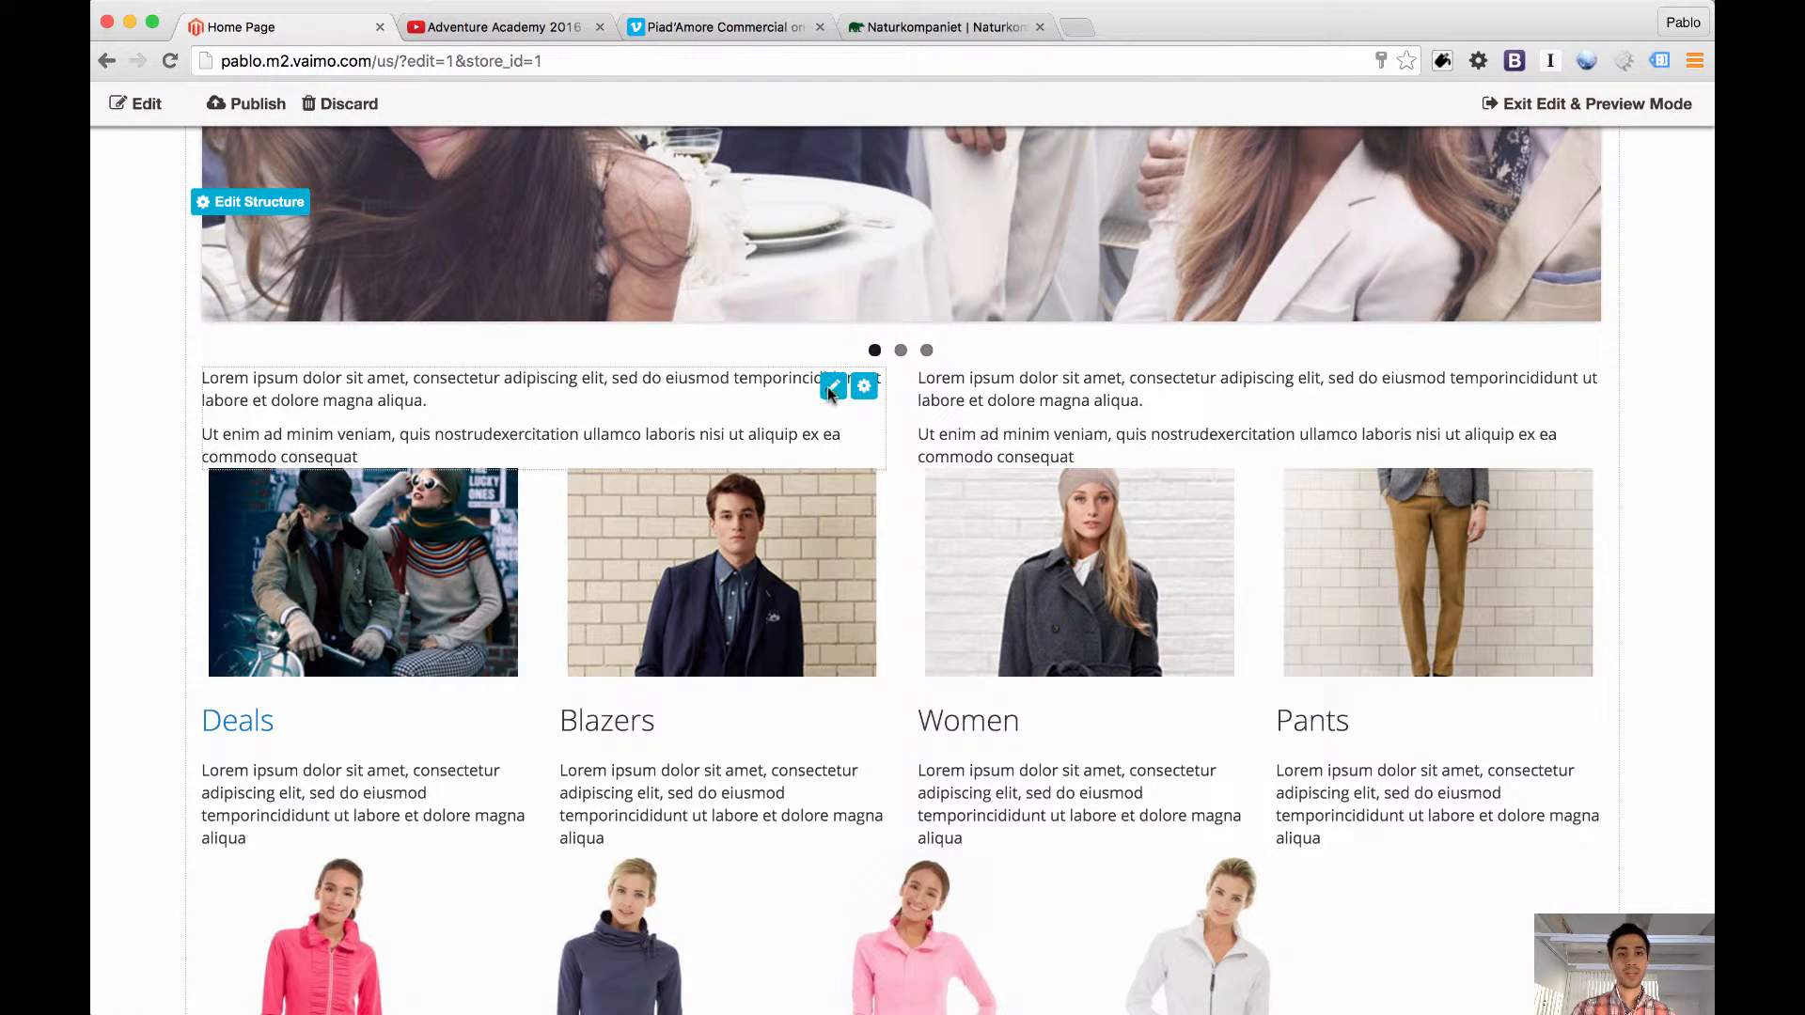
Edit the new static blocks, adding an empty paragraph after the second block's first paragraph, and open the media browser there
left_click(833, 387)
left_click(435, 402)
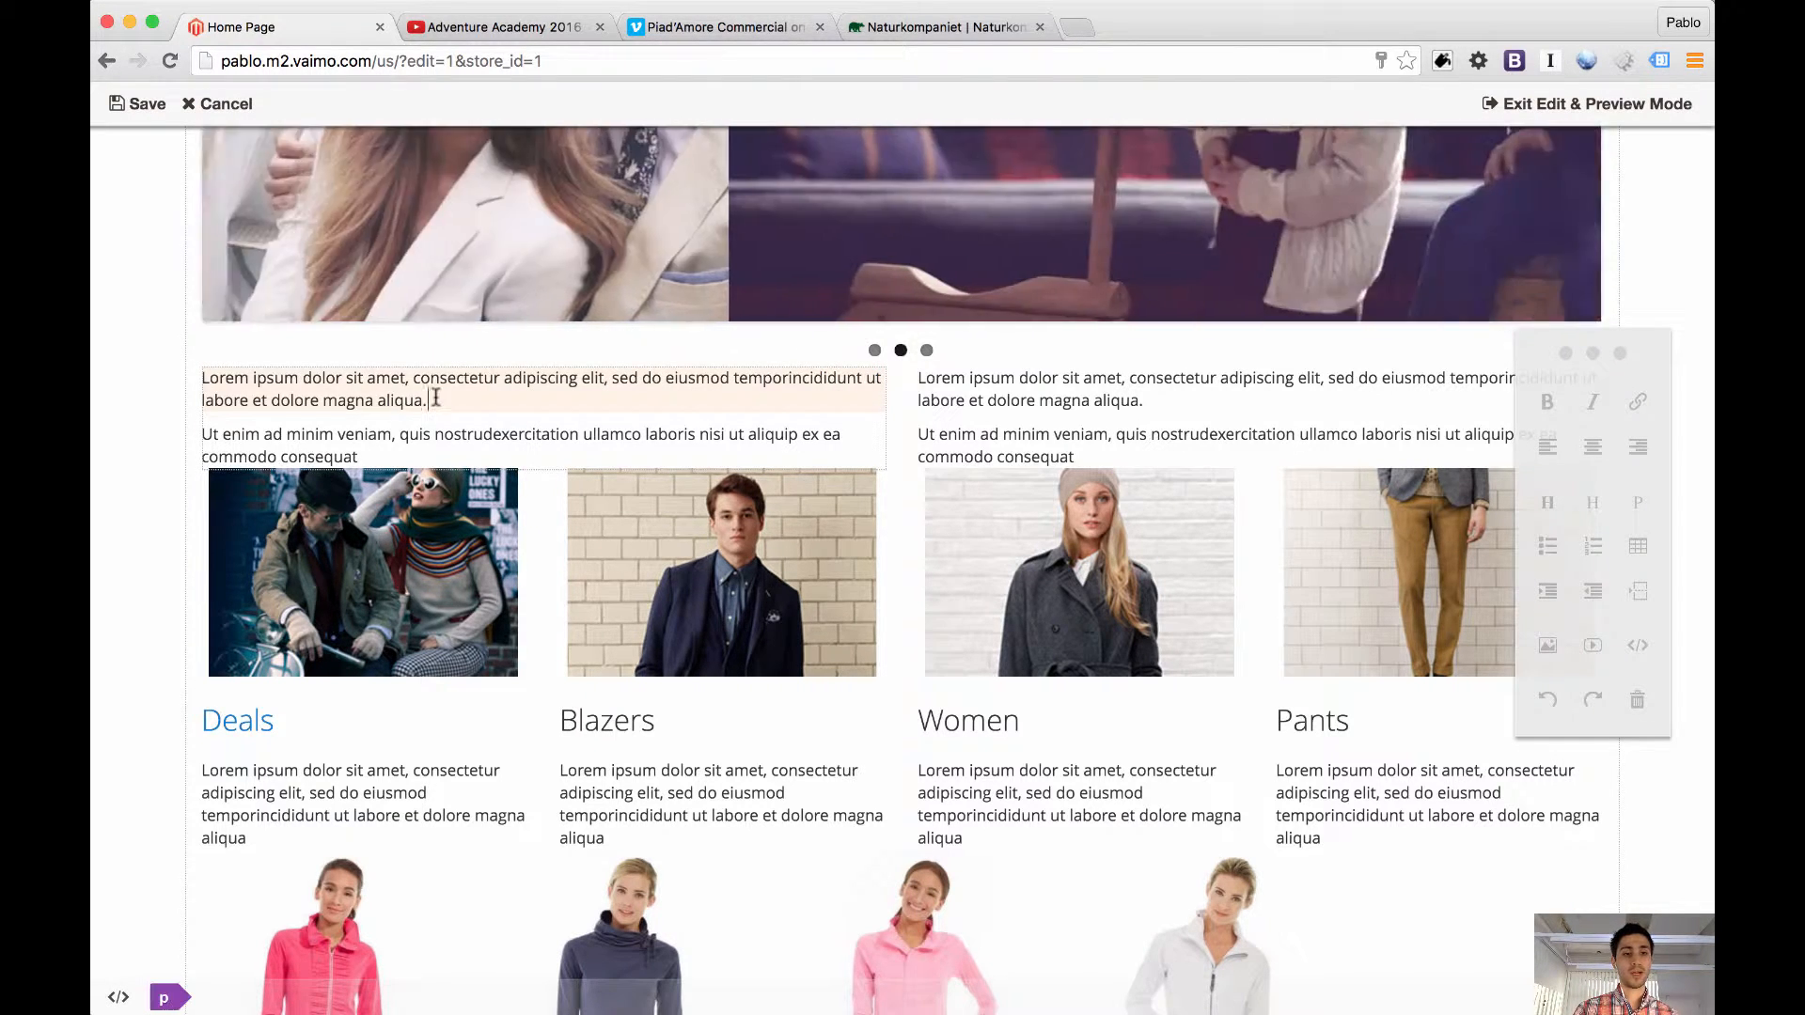
key("Return")
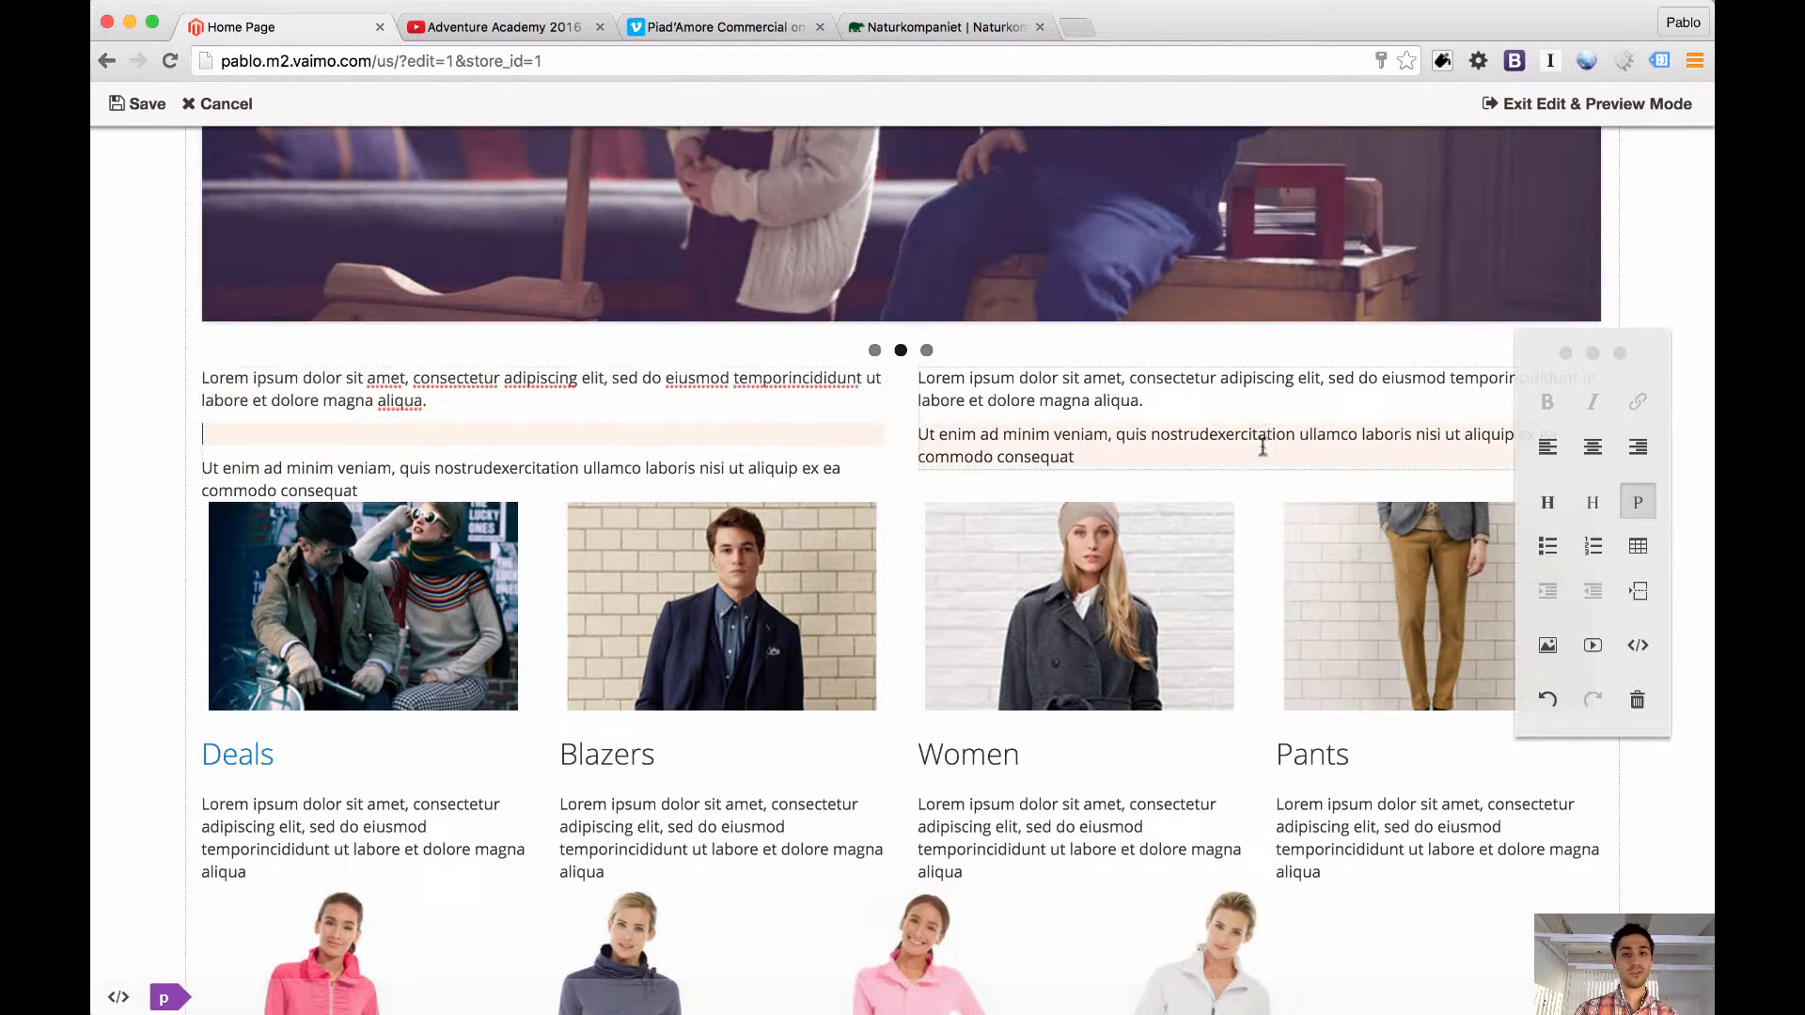
left_click(1194, 405)
key("Return")
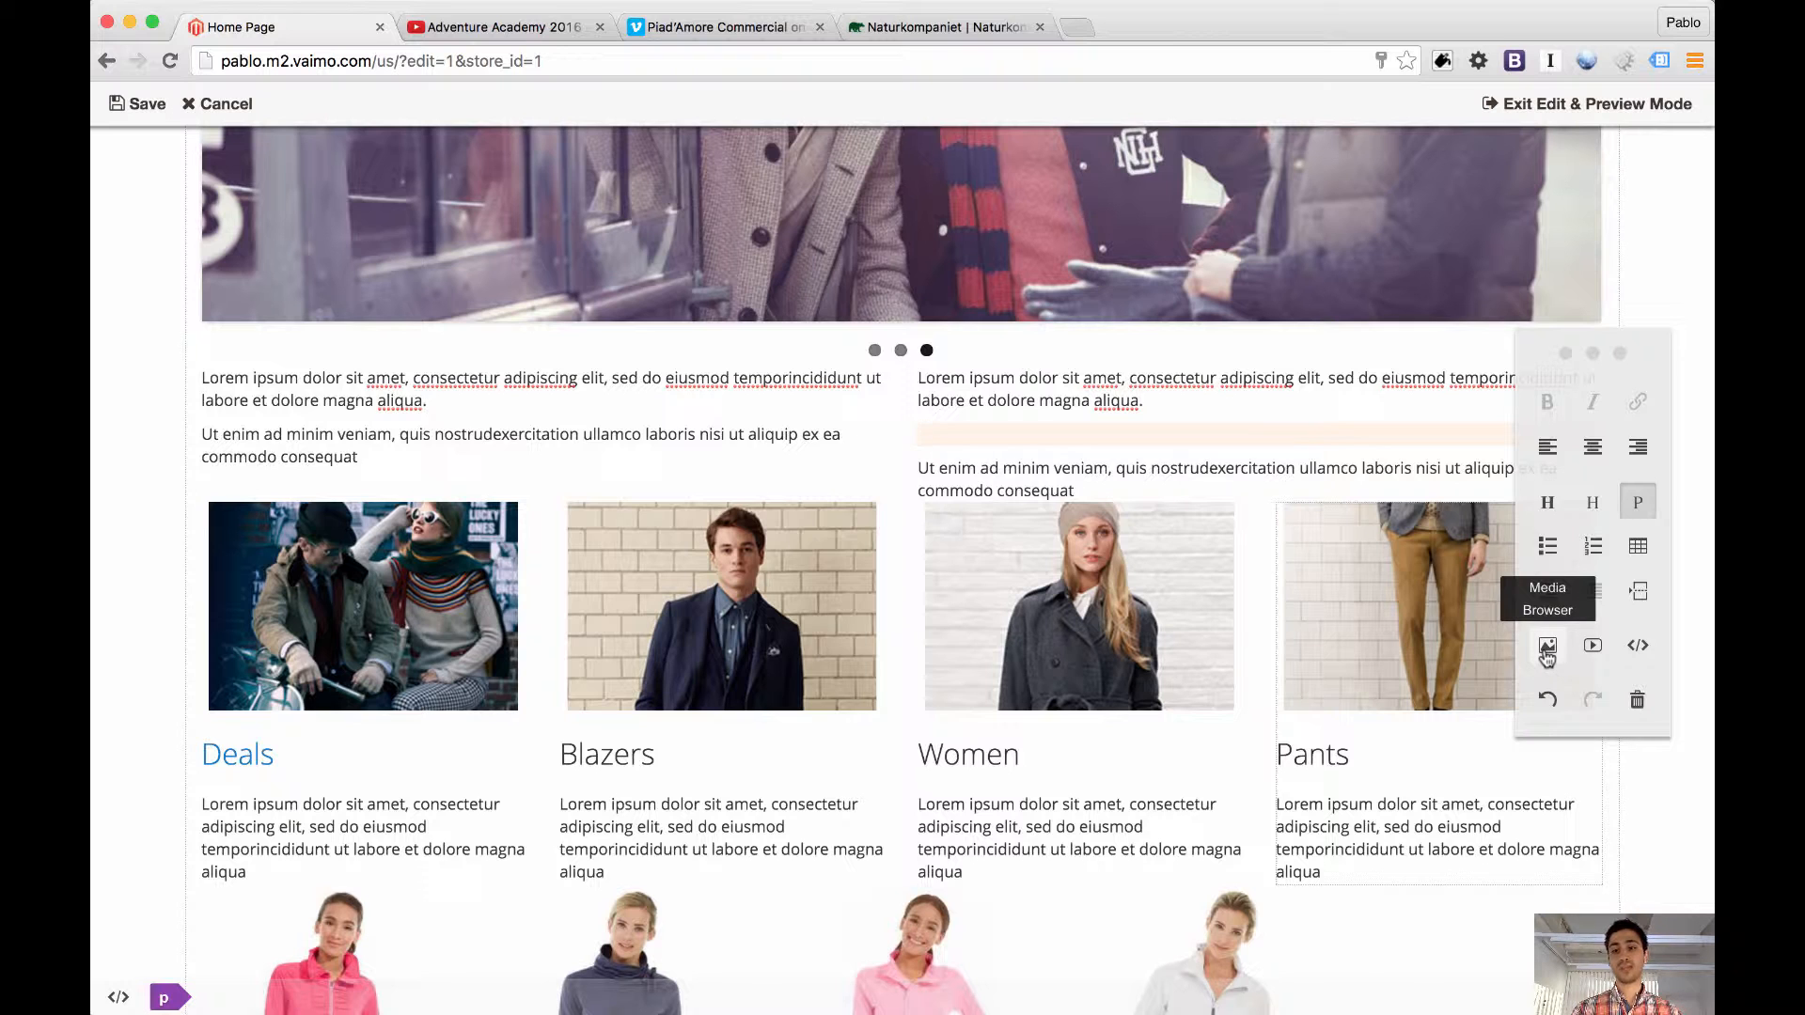
left_click(1548, 647)
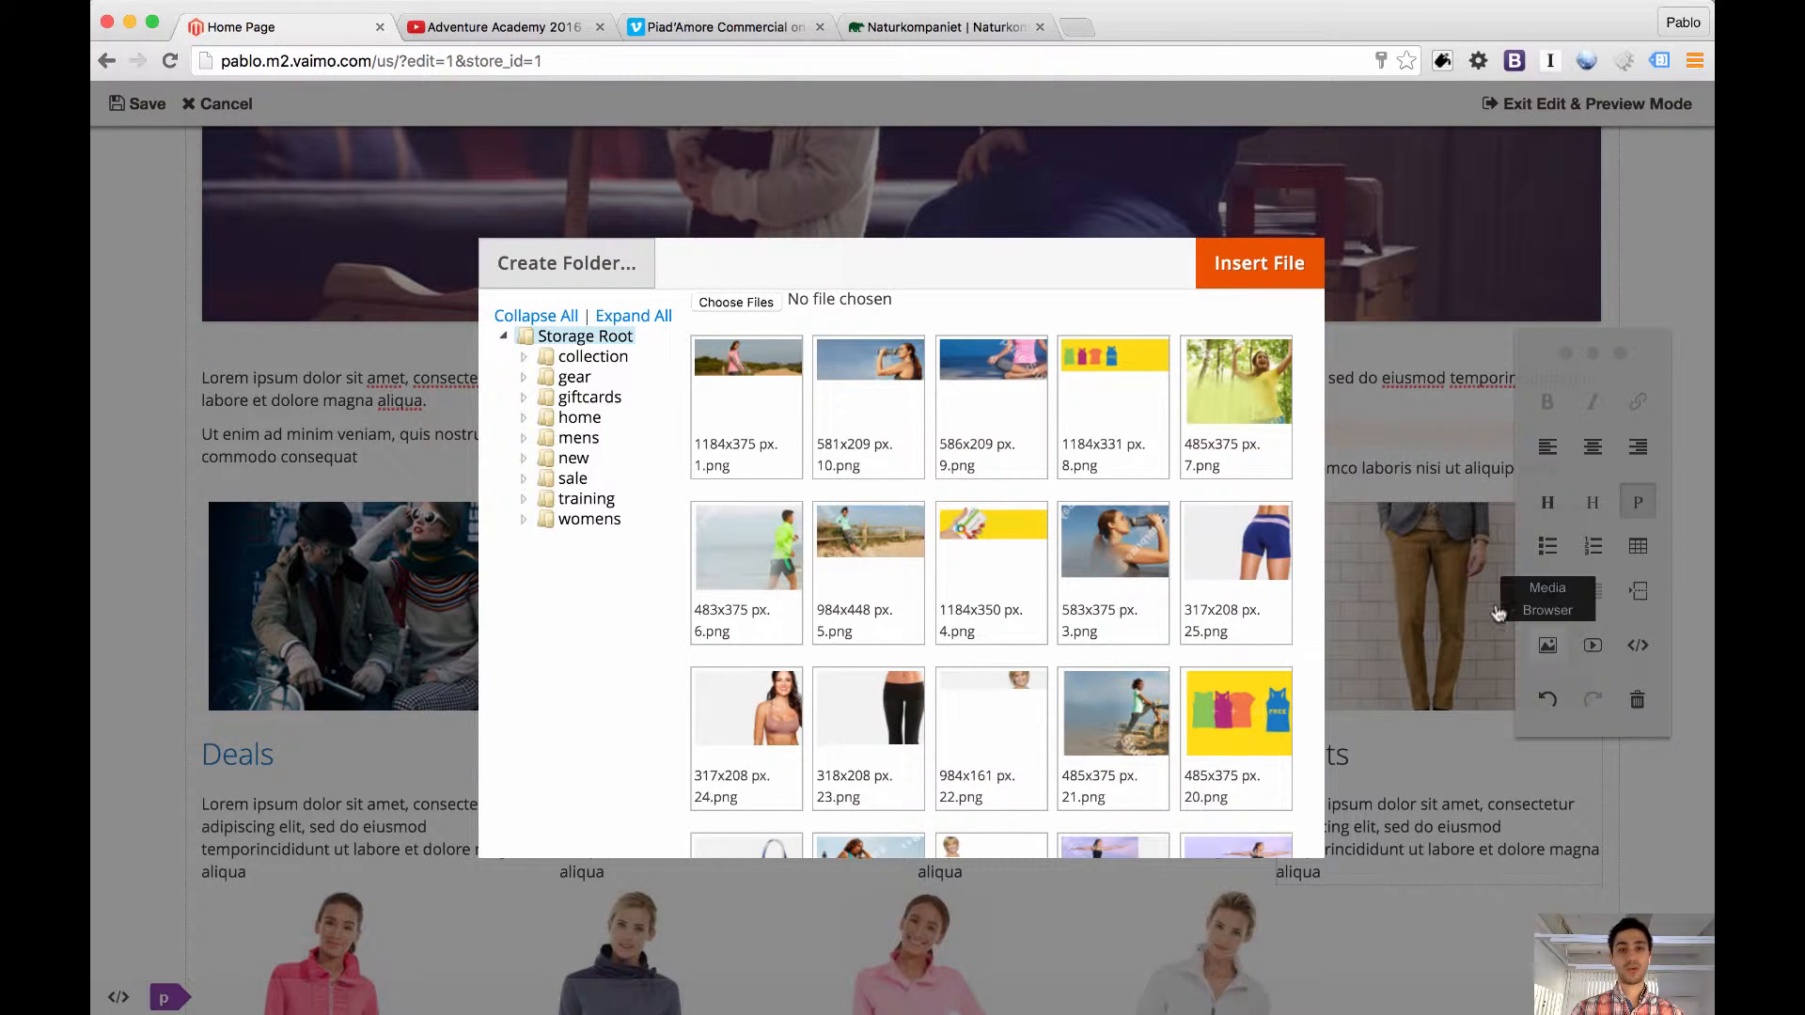
left_click(750, 303)
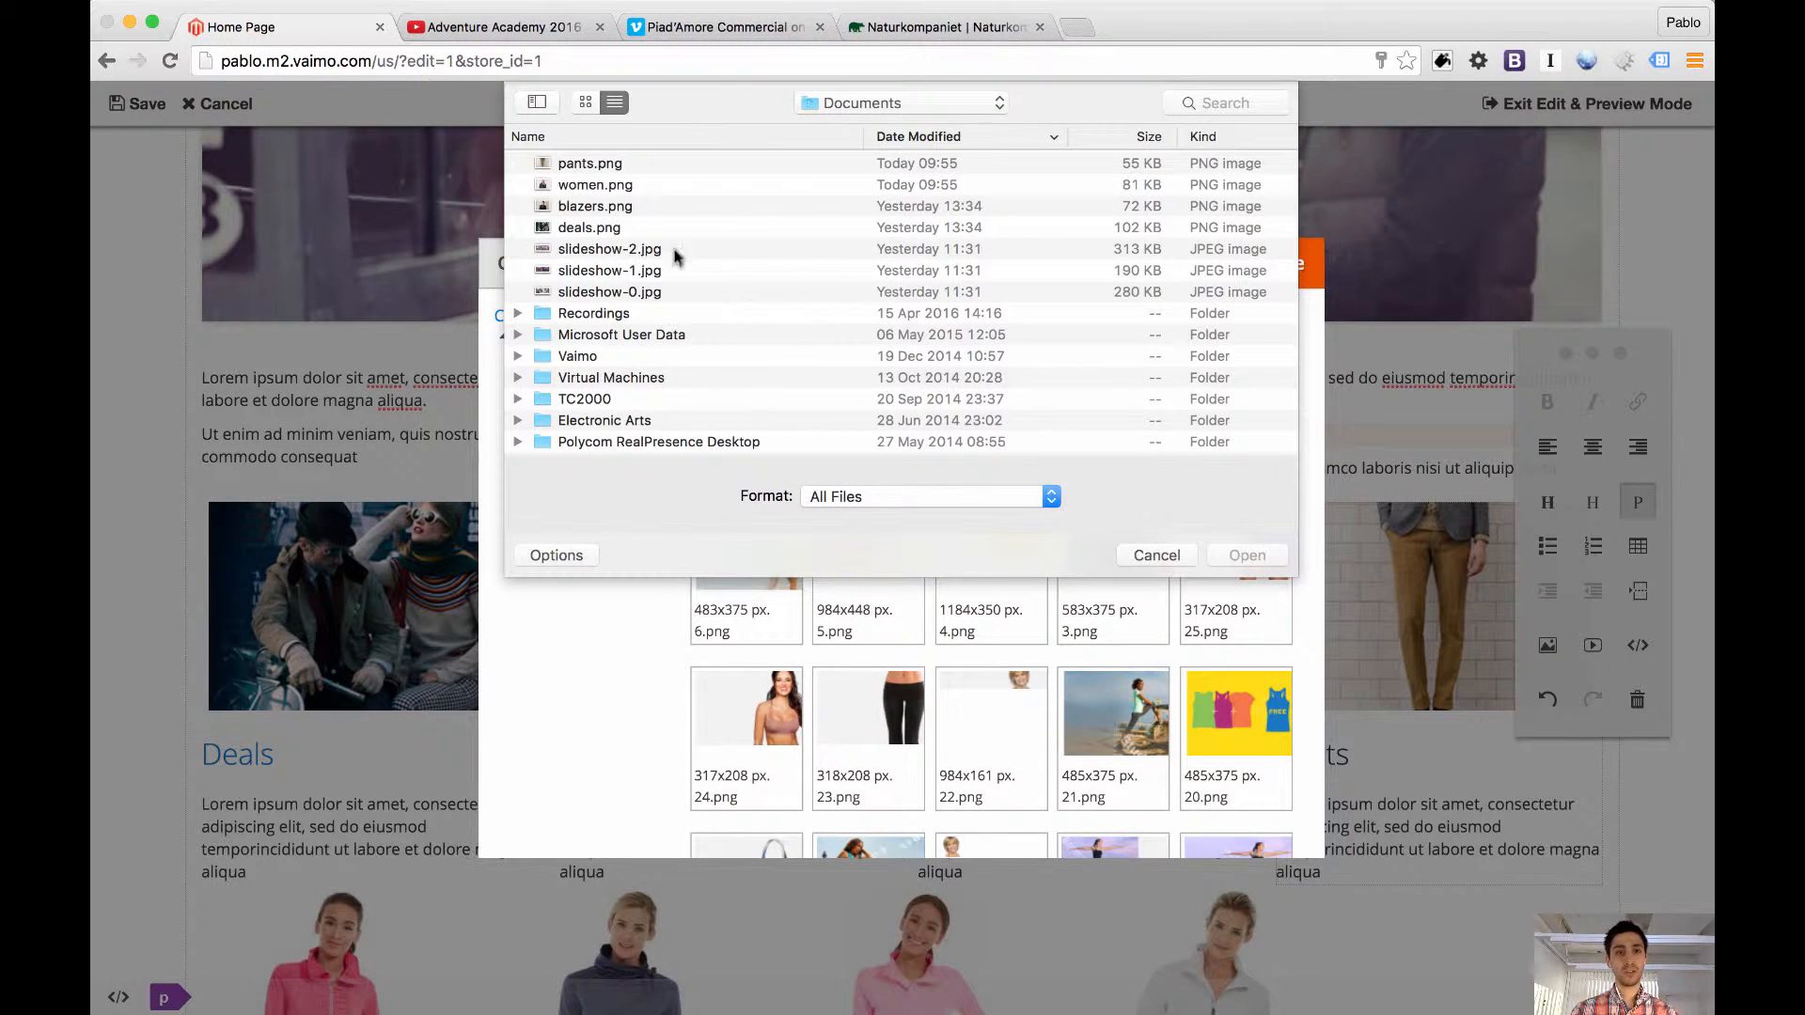
left_click(574, 164)
key("shift+Down")
key("shift+Down")
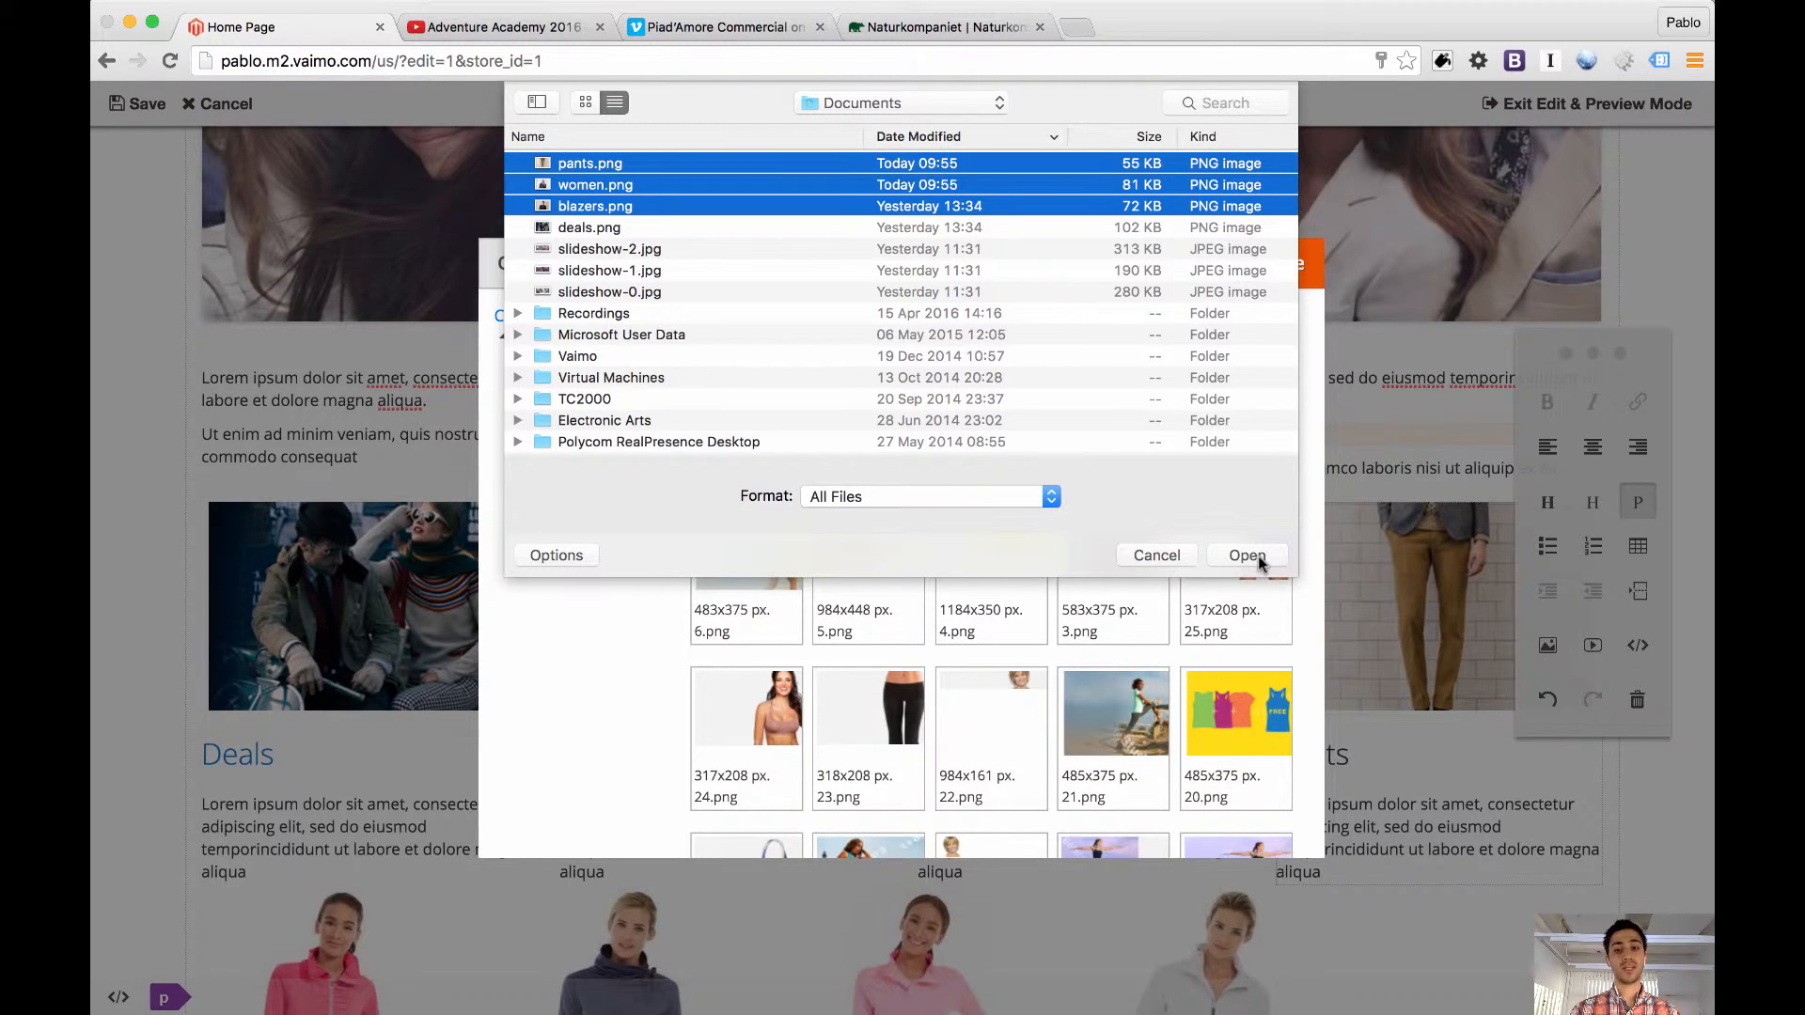
left_click(1156, 556)
Insert the stored image 13.png between the two paragraphs of the second new static block
scroll(1167, 564, "down", 5)
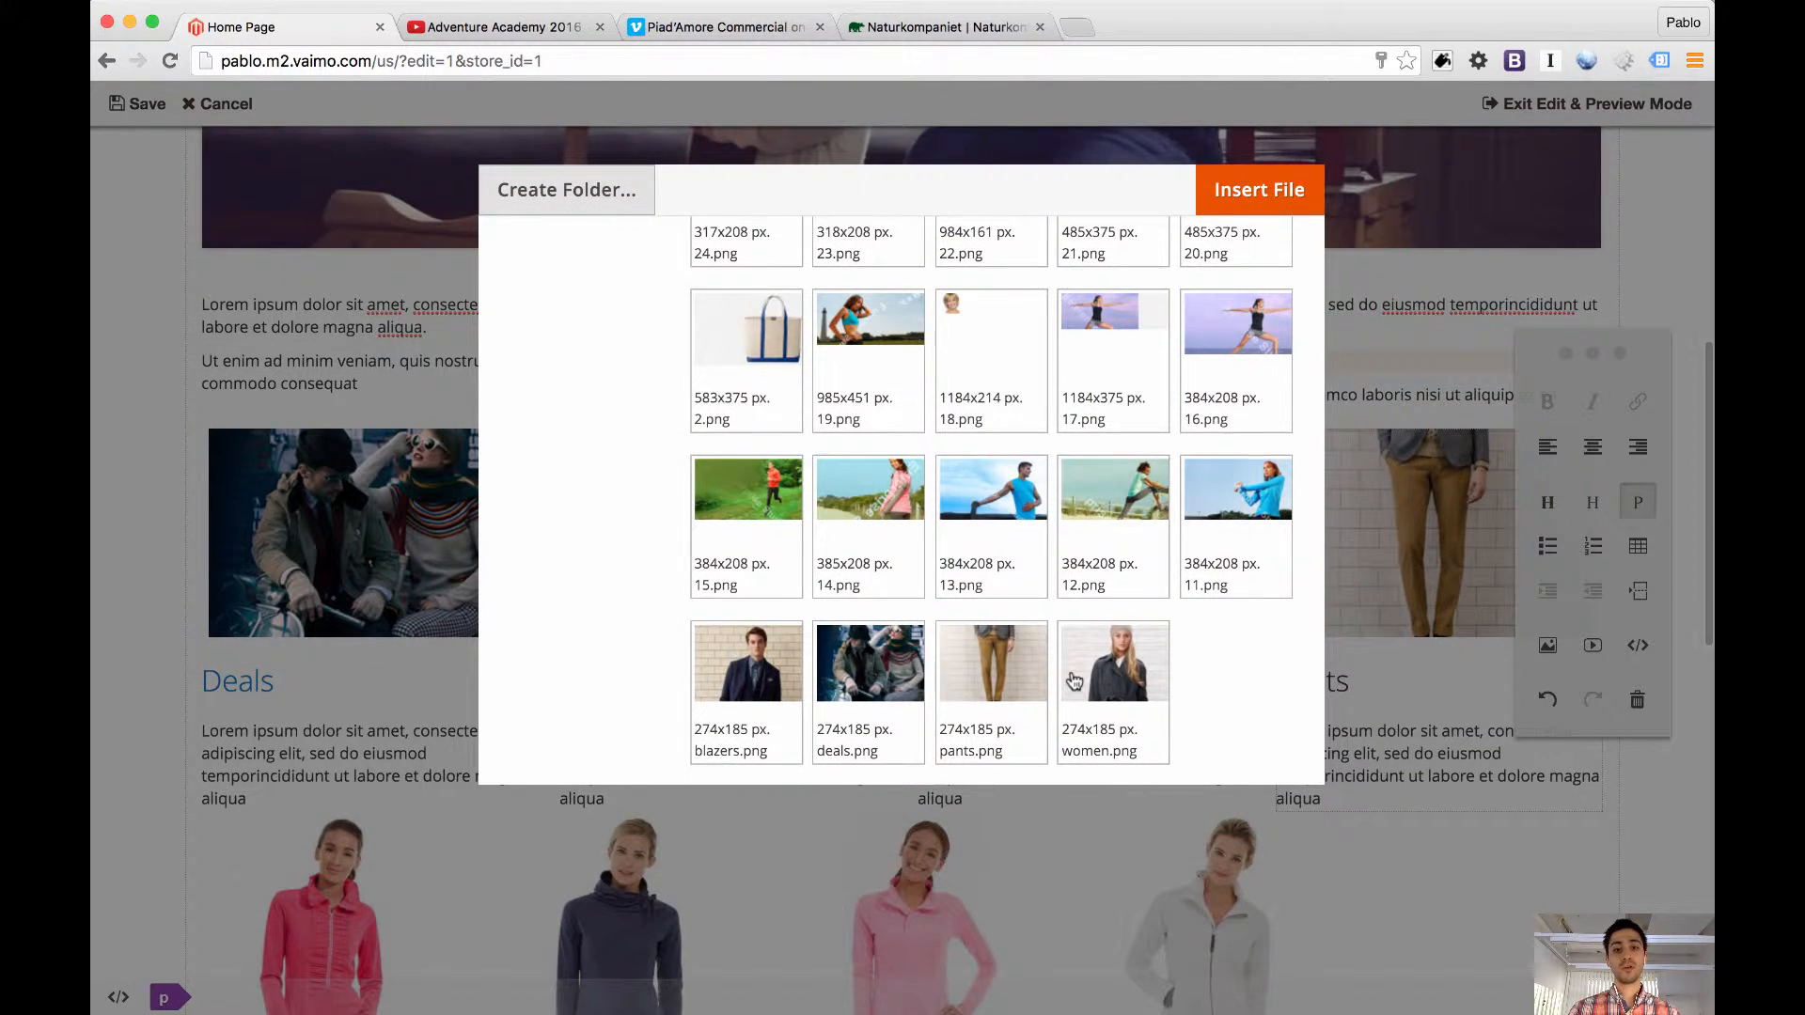
scroll(1075, 679, "up", 3)
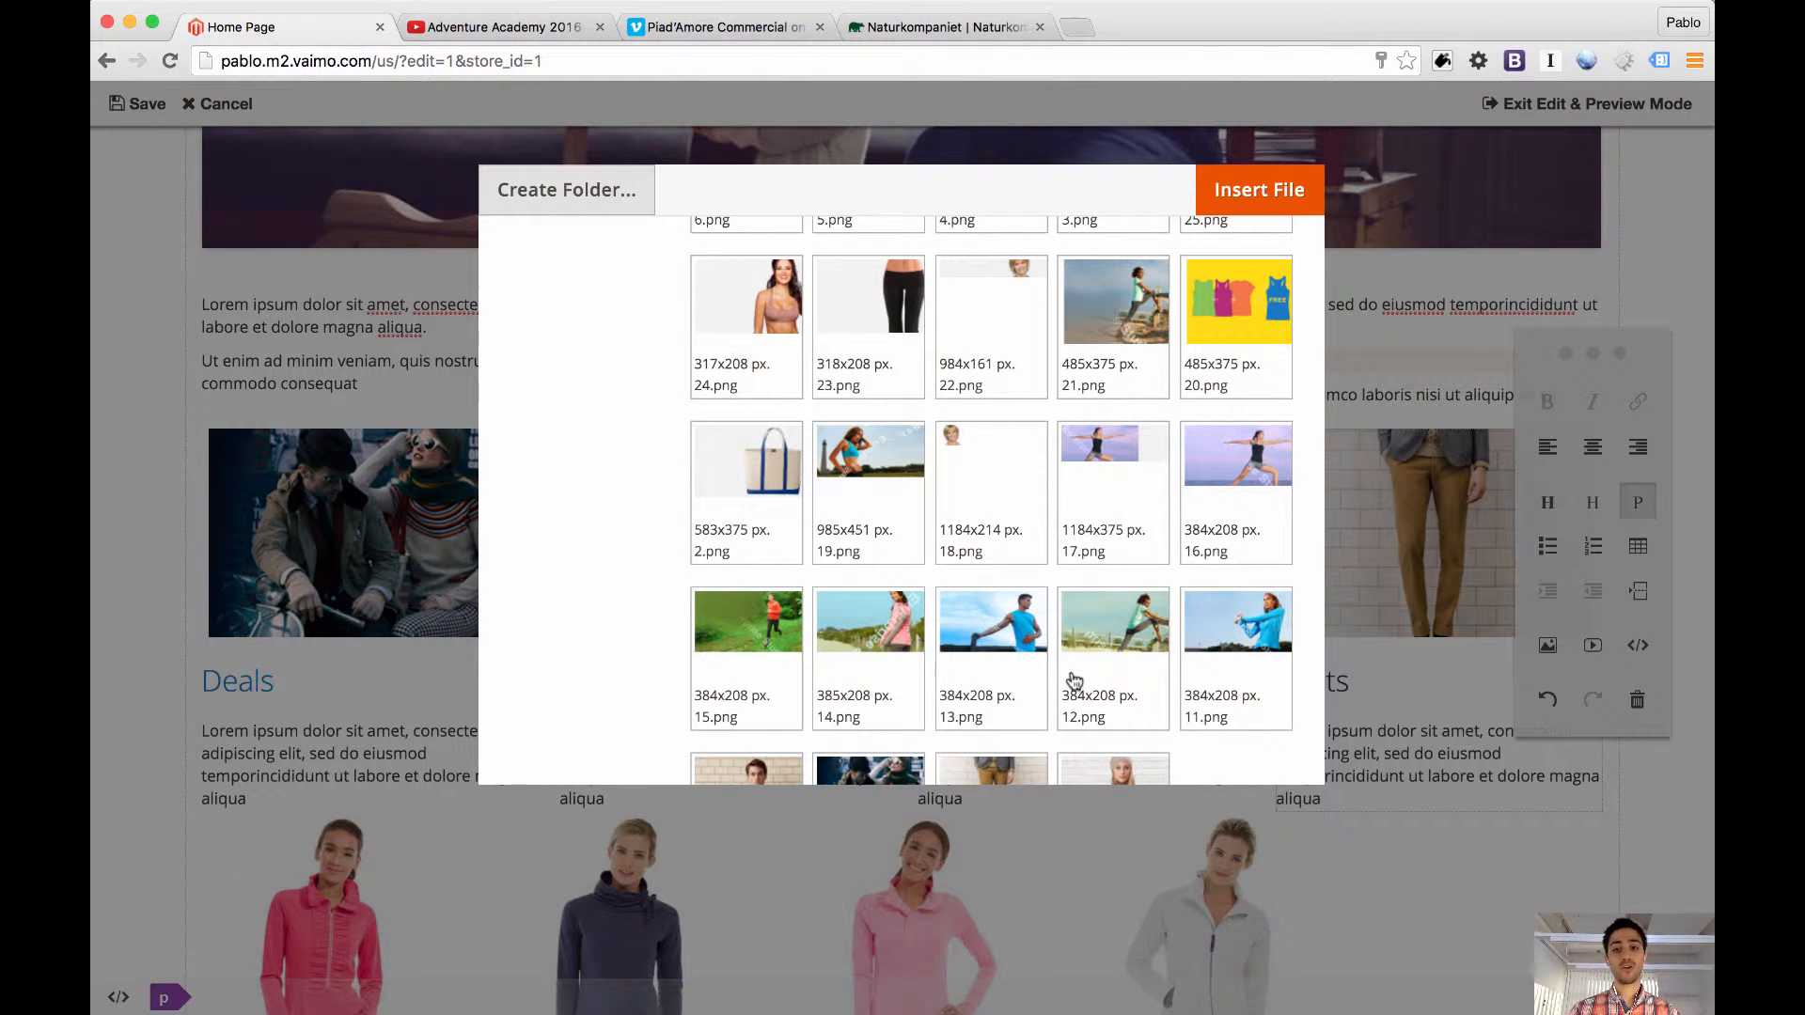
scroll(1075, 678, "up", 1)
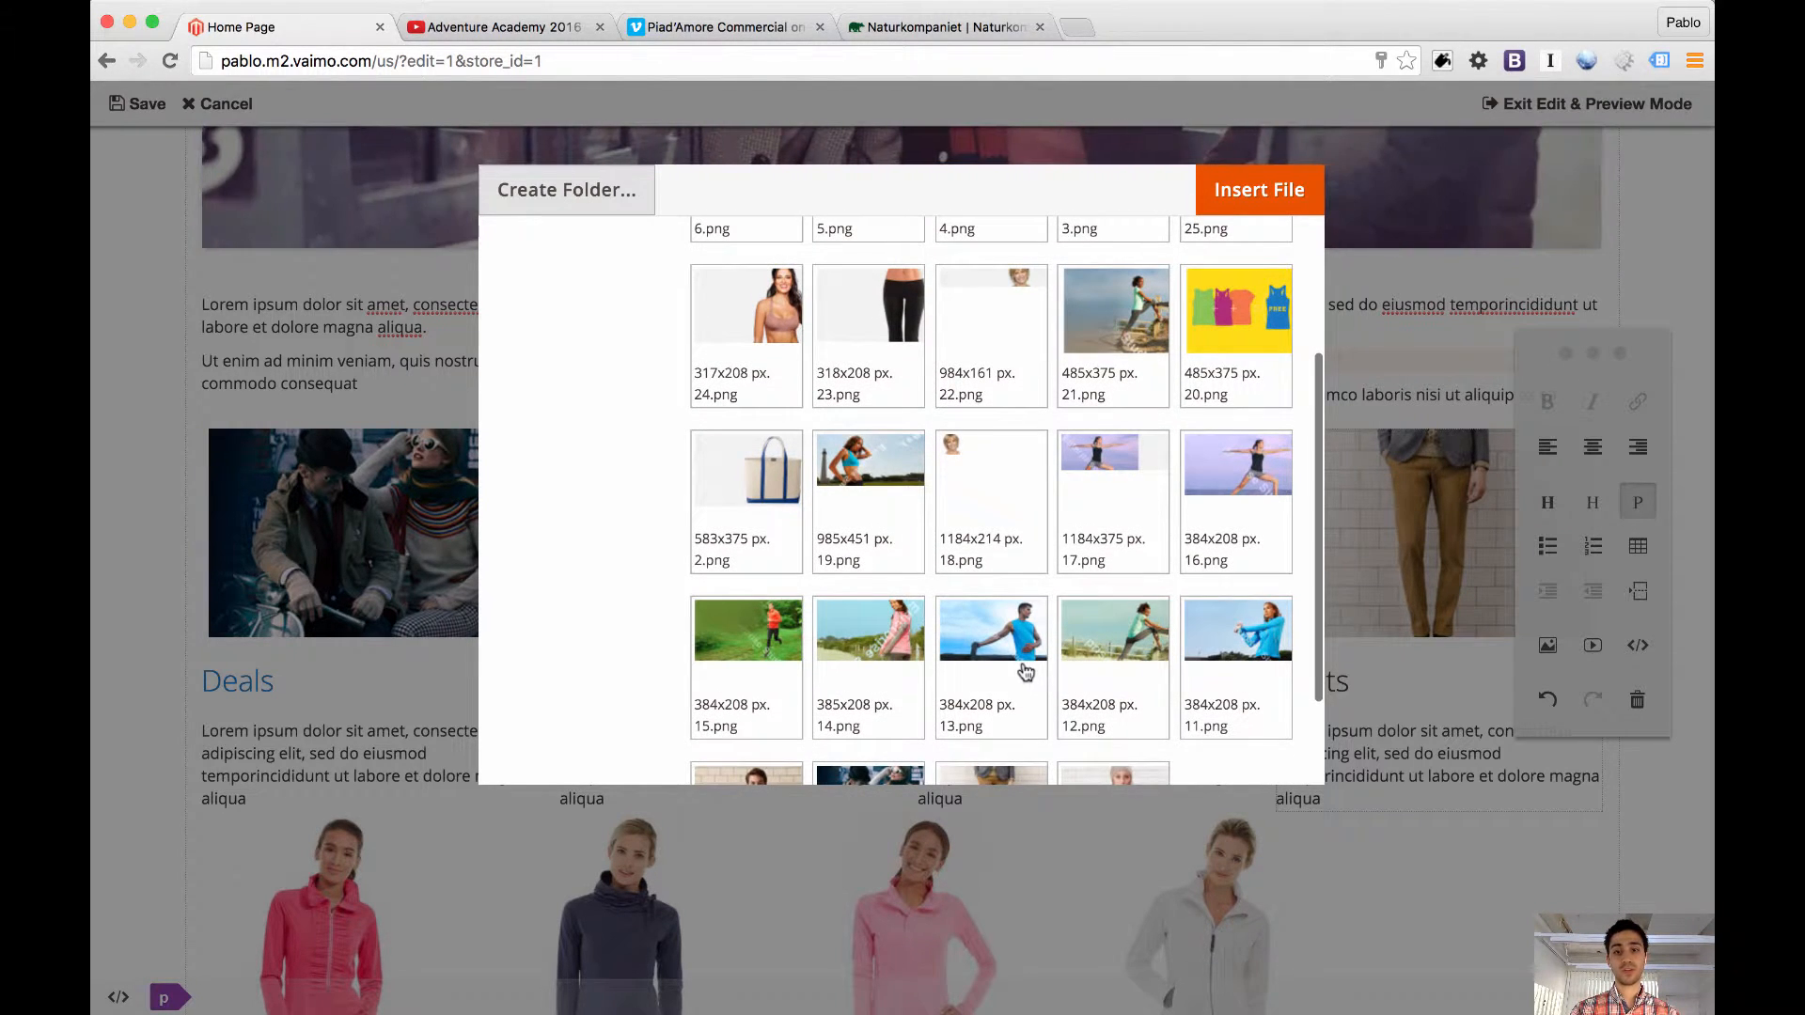
double_click(998, 631)
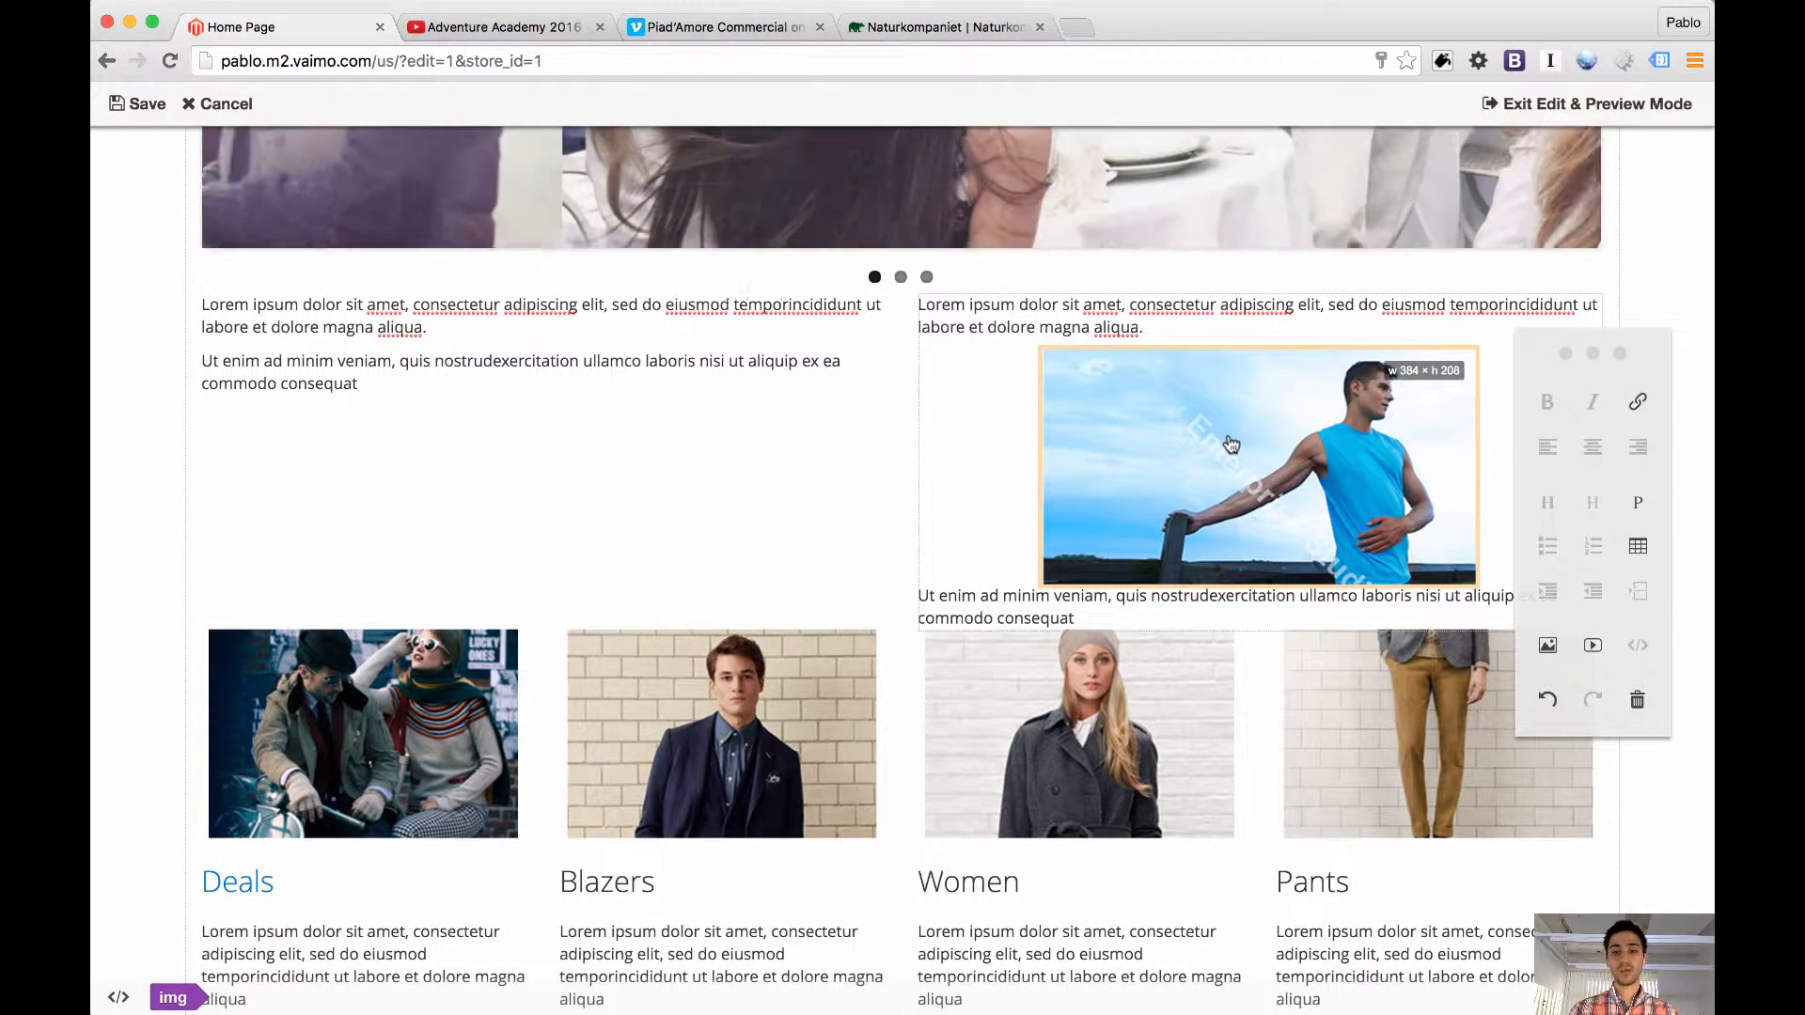
Try the image above the first paragraph and below the second, and return it between the two paragraphs
left_click_drag(1229, 443, 992, 314)
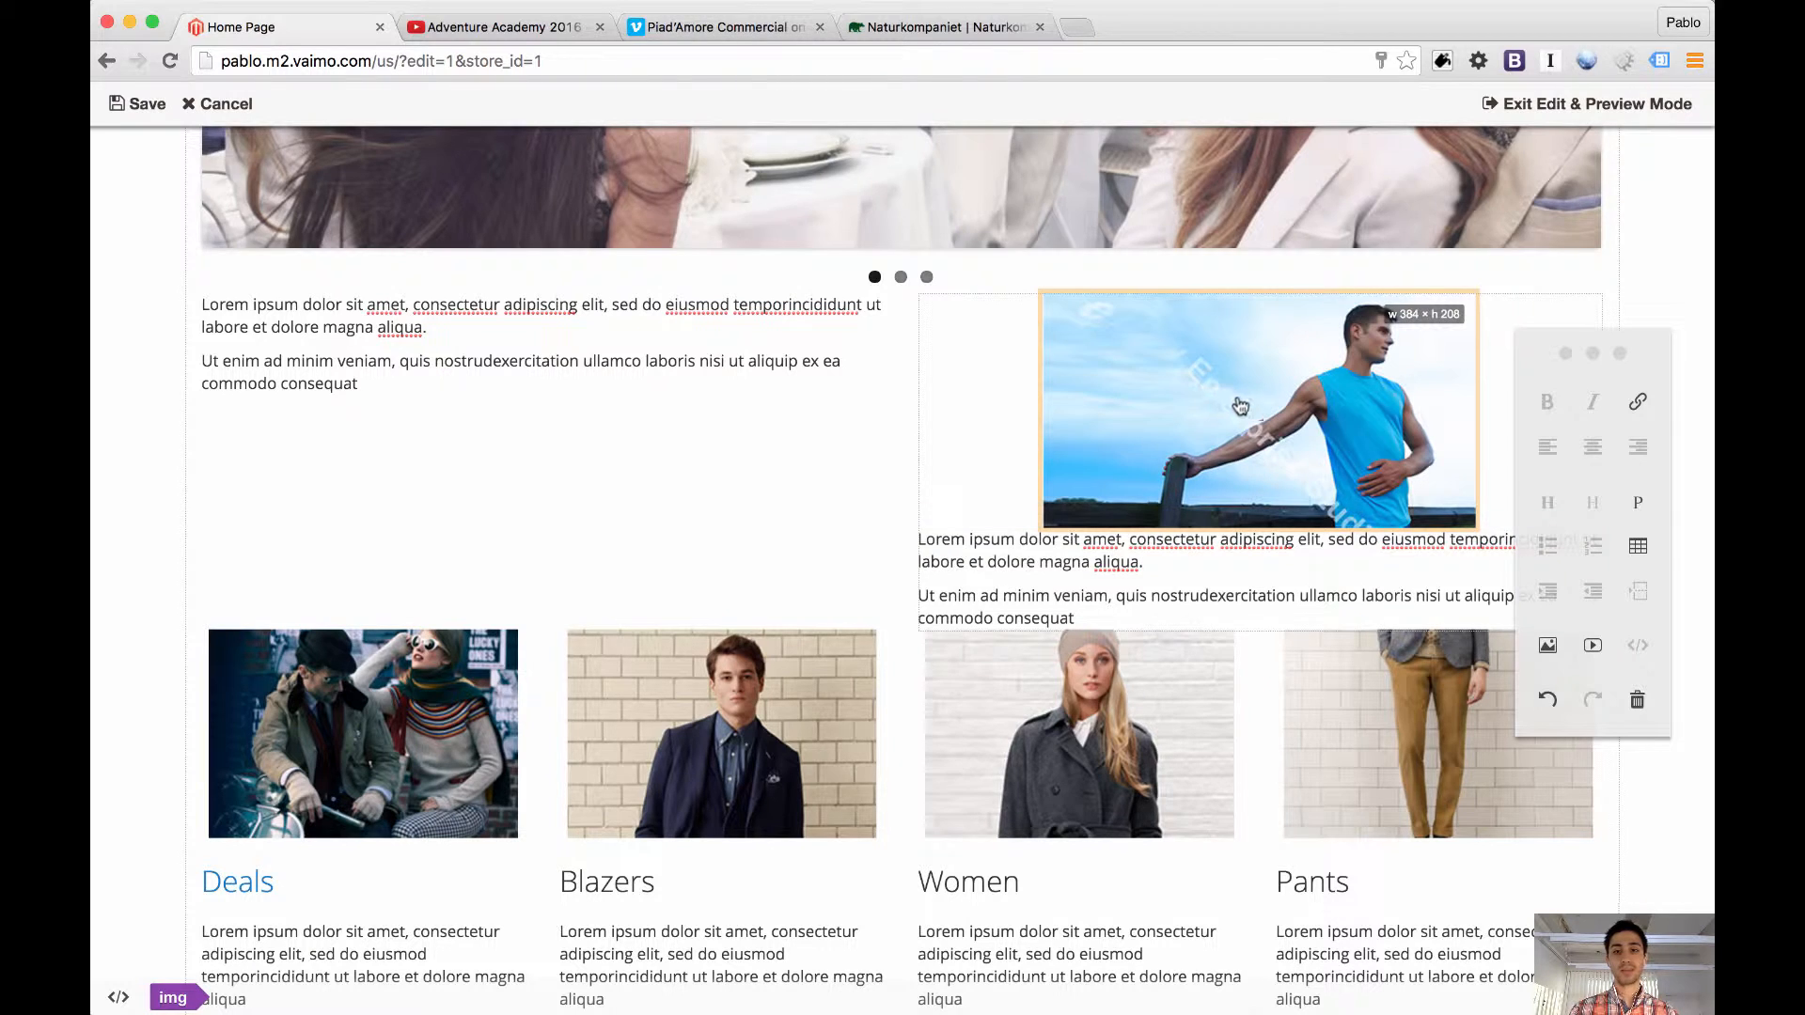
left_click_drag(1185, 375, 1135, 613)
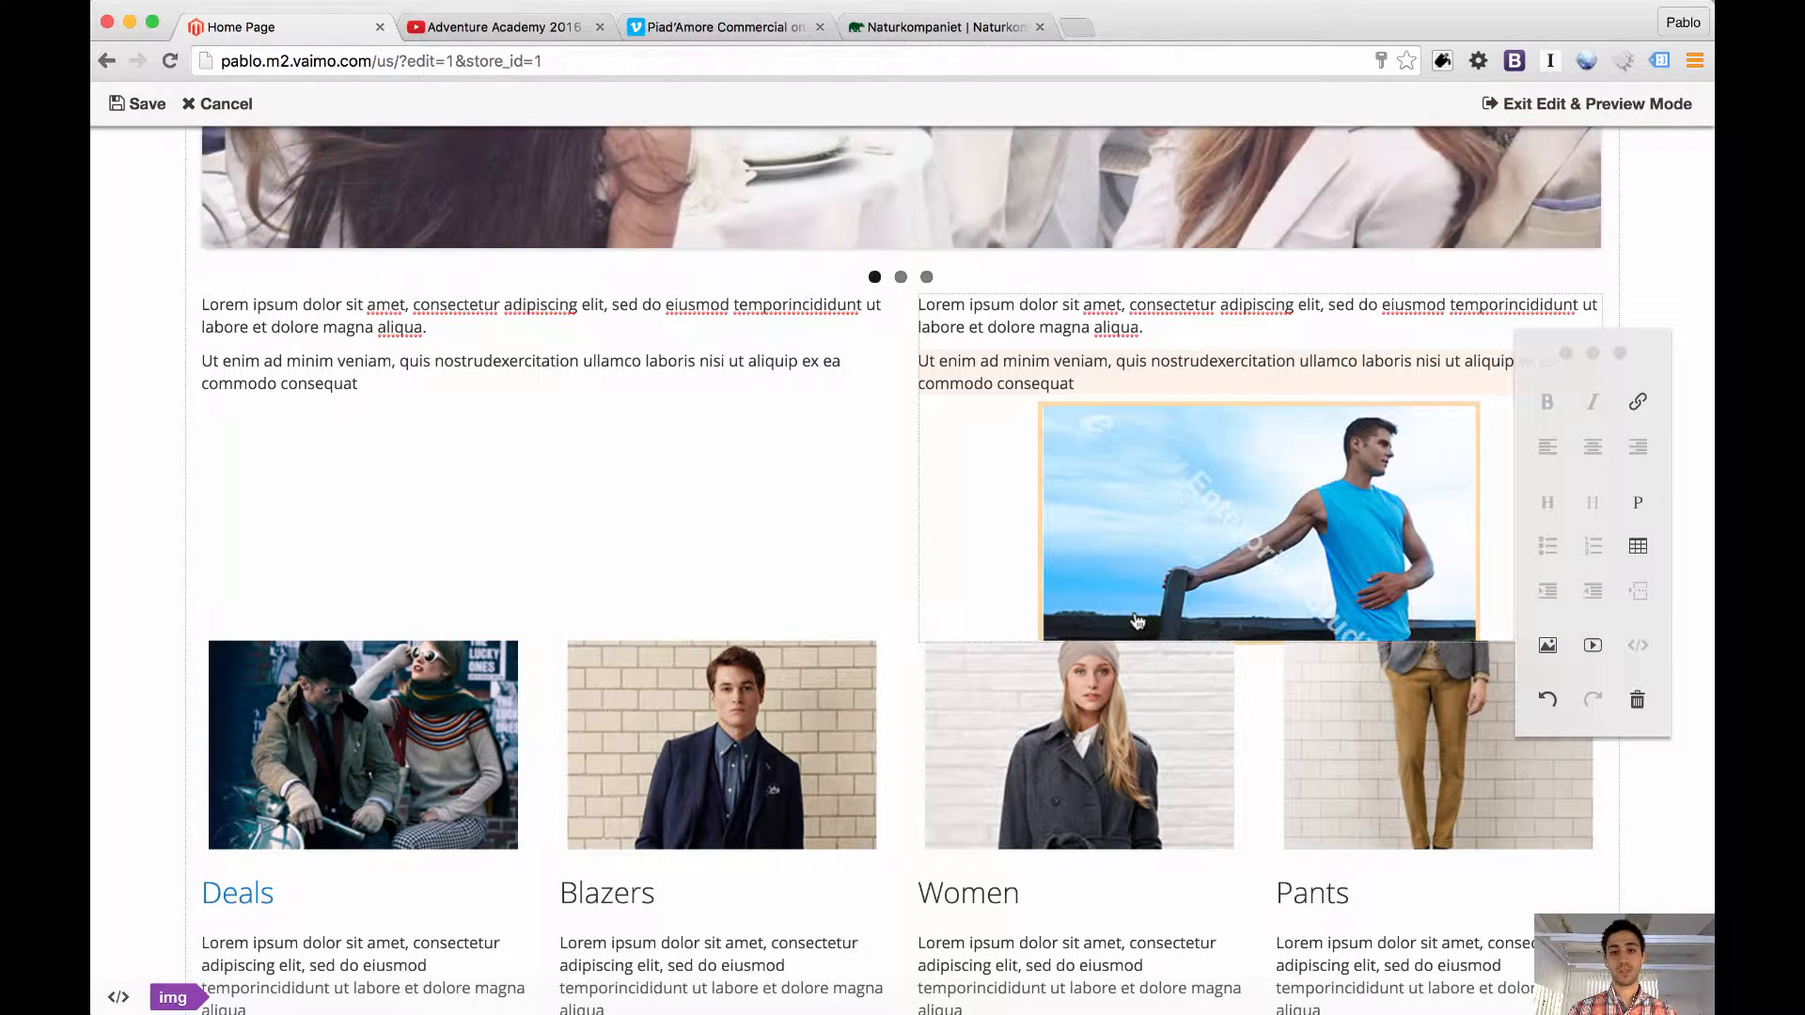
left_click_drag(1131, 524, 1084, 369)
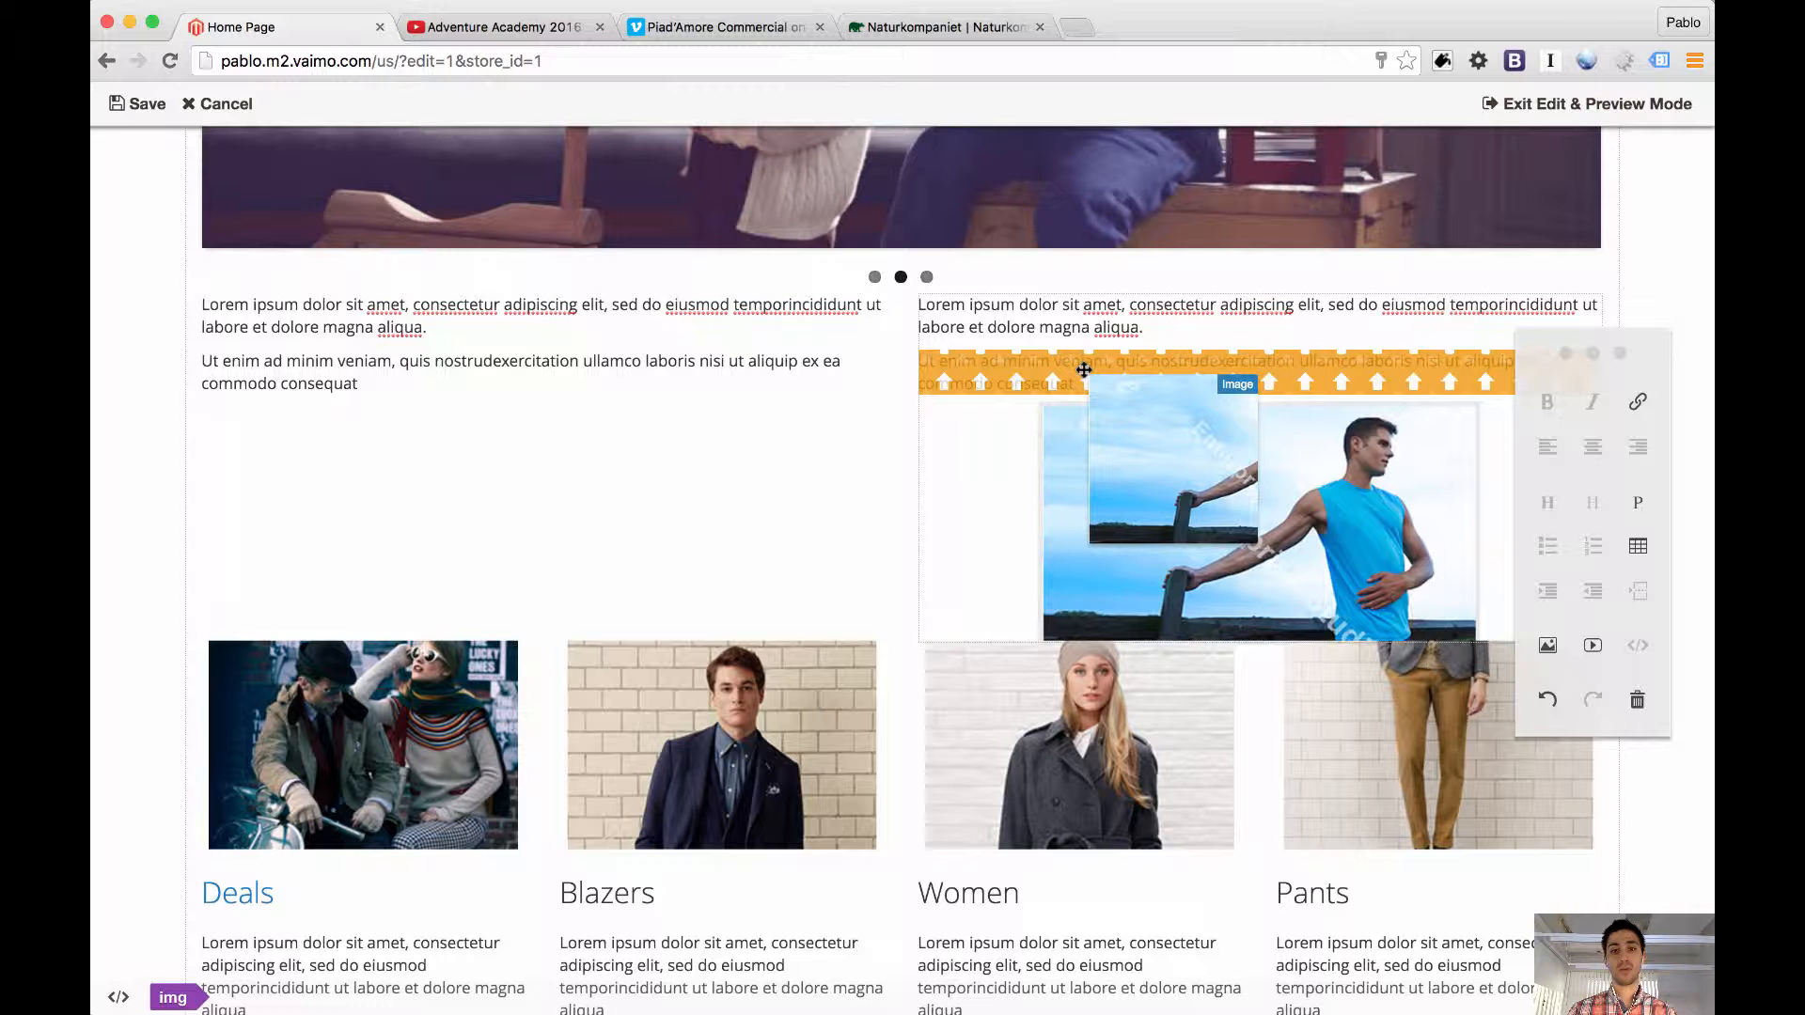
left_click_drag(1084, 369, 1086, 377)
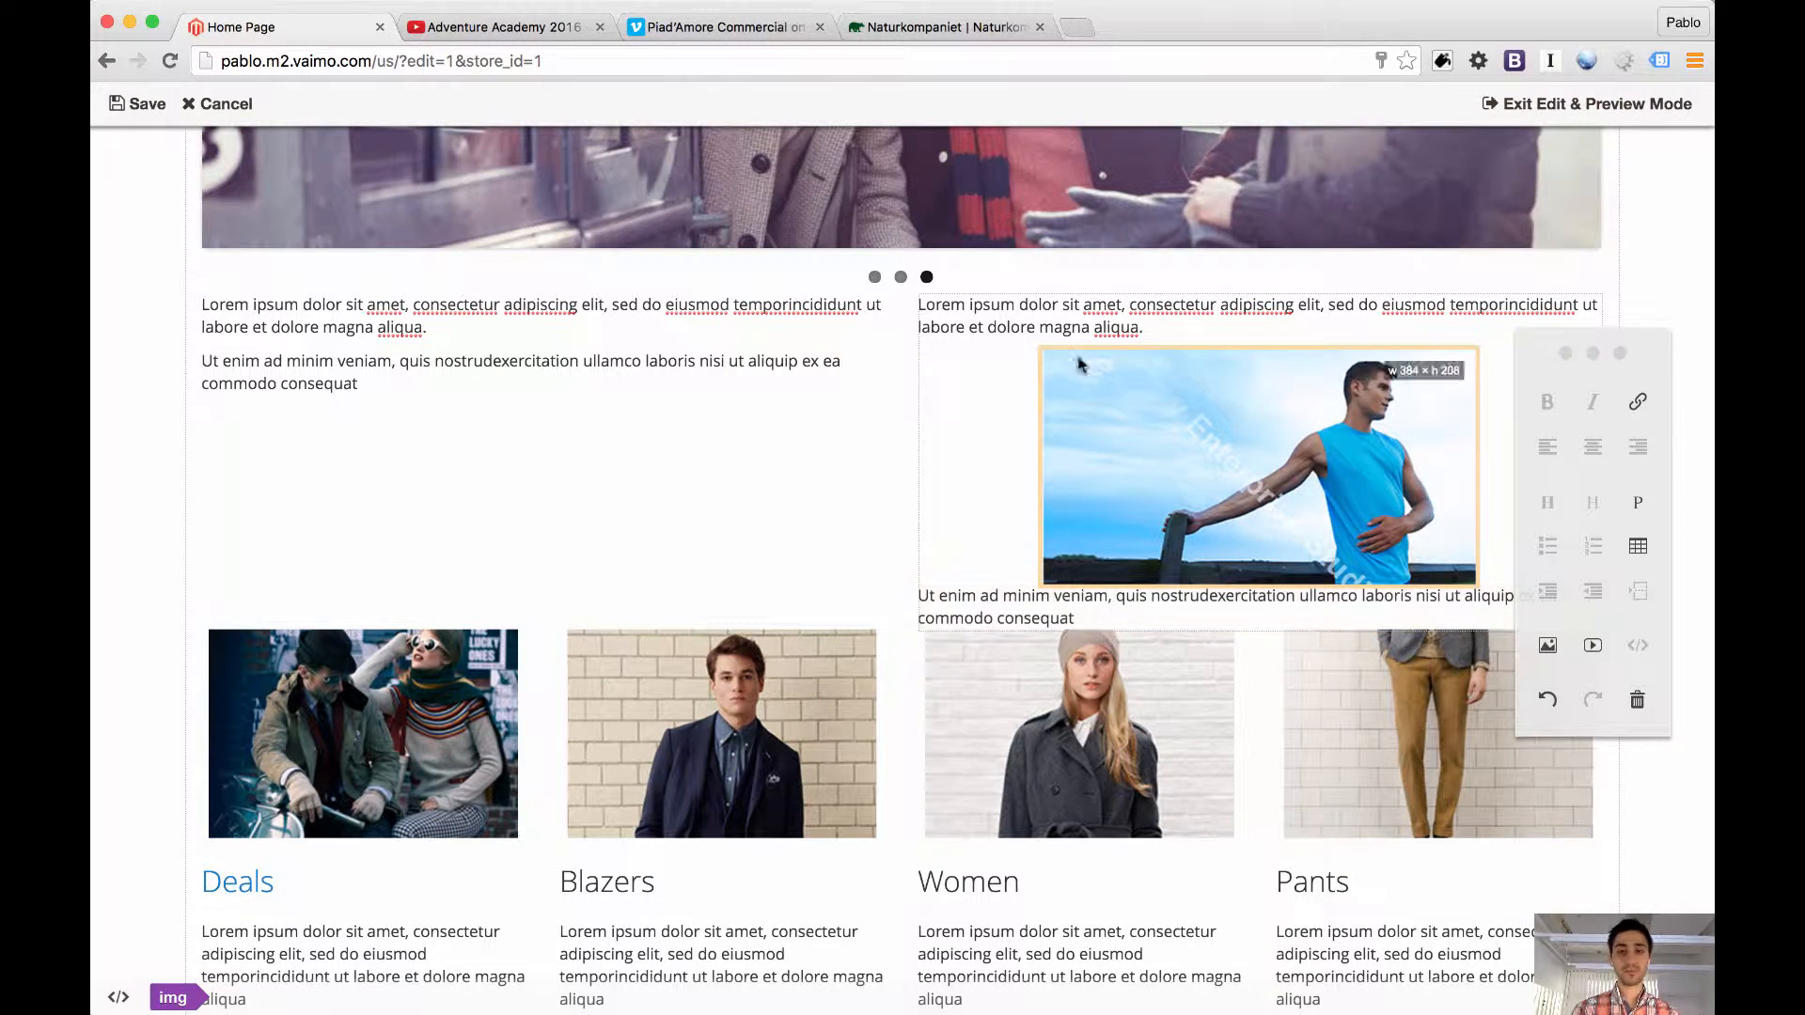
Add the subheading "EAT HEALTHY 'N STAY SHARP" above the first paragraph of the second new static block
left_click(1019, 307)
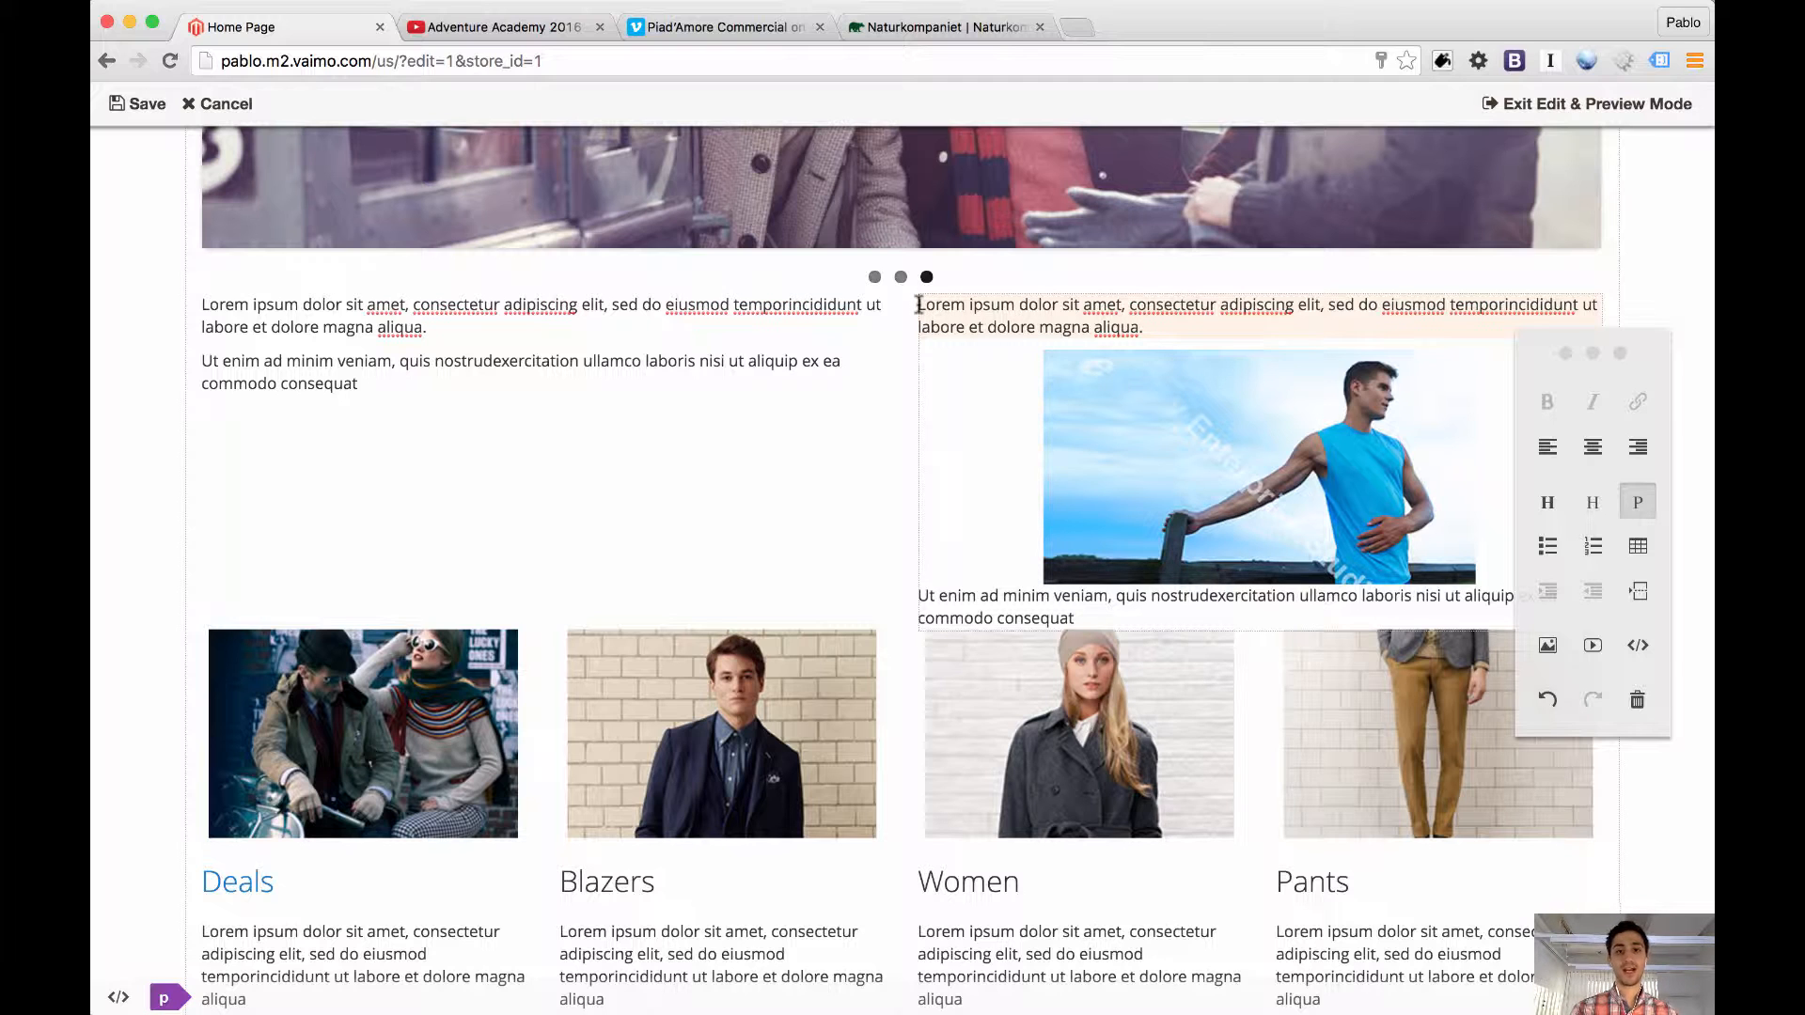
key("Return")
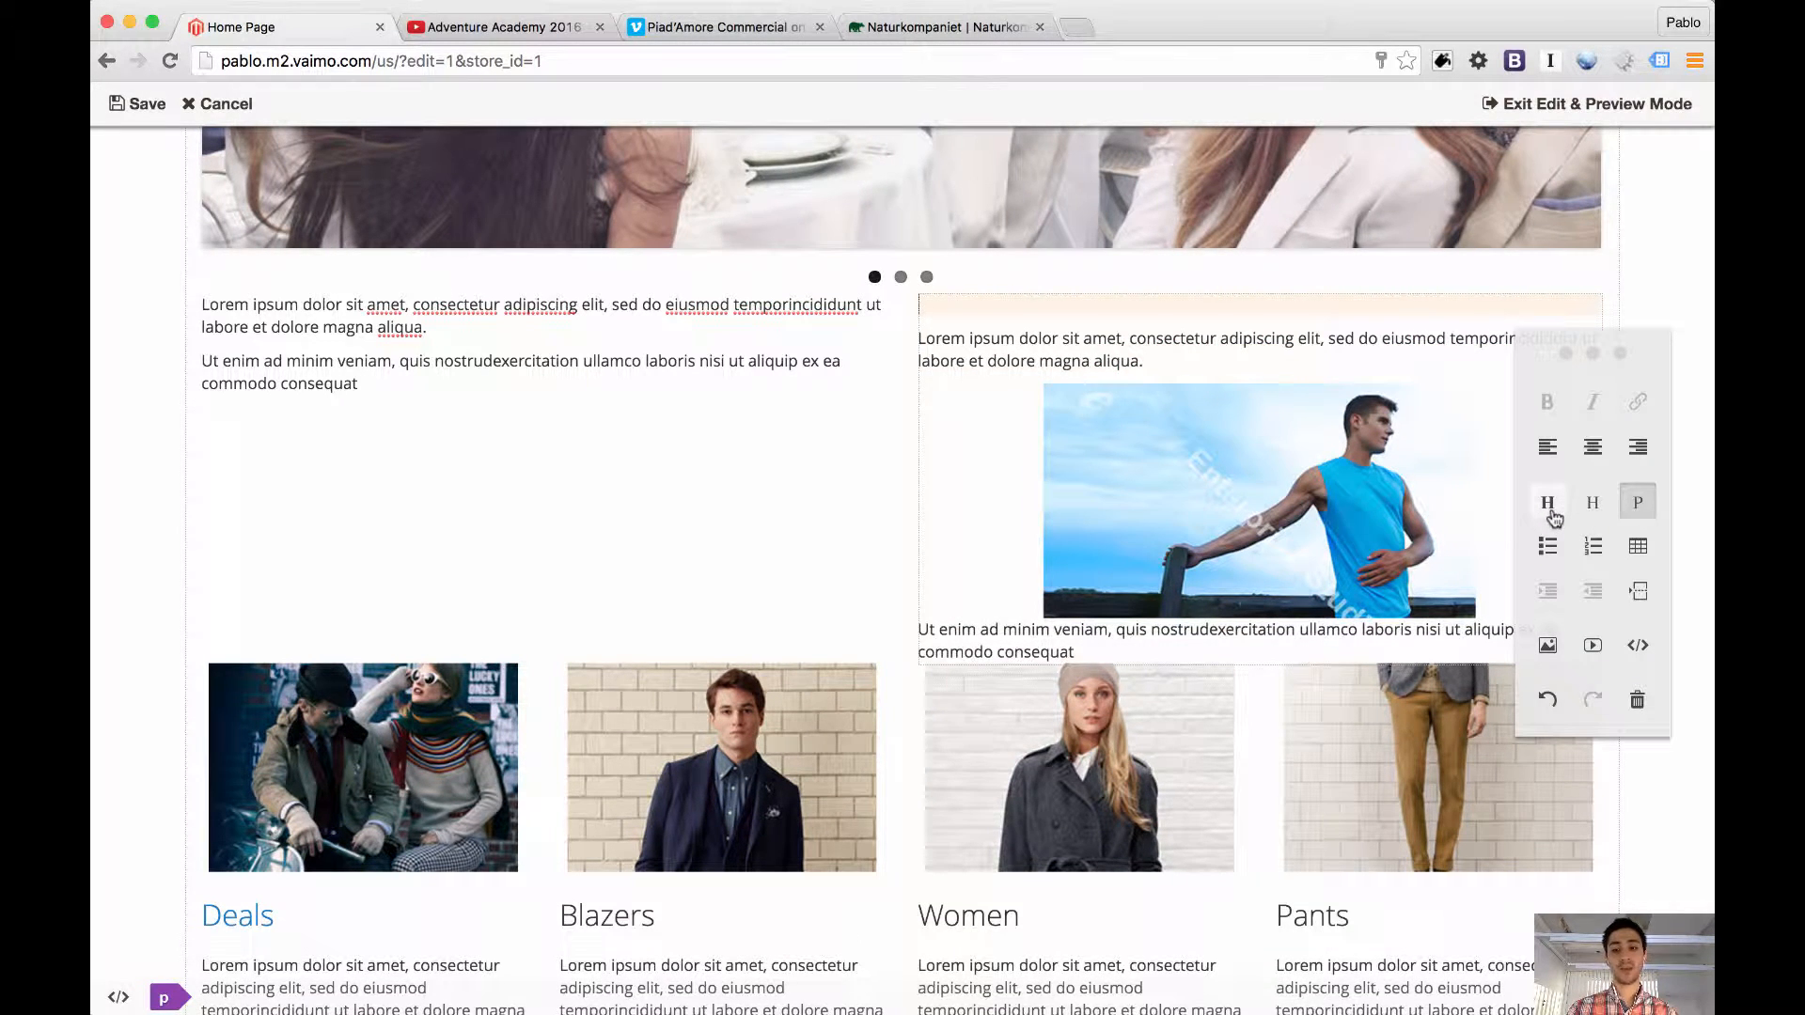
left_click(1591, 513)
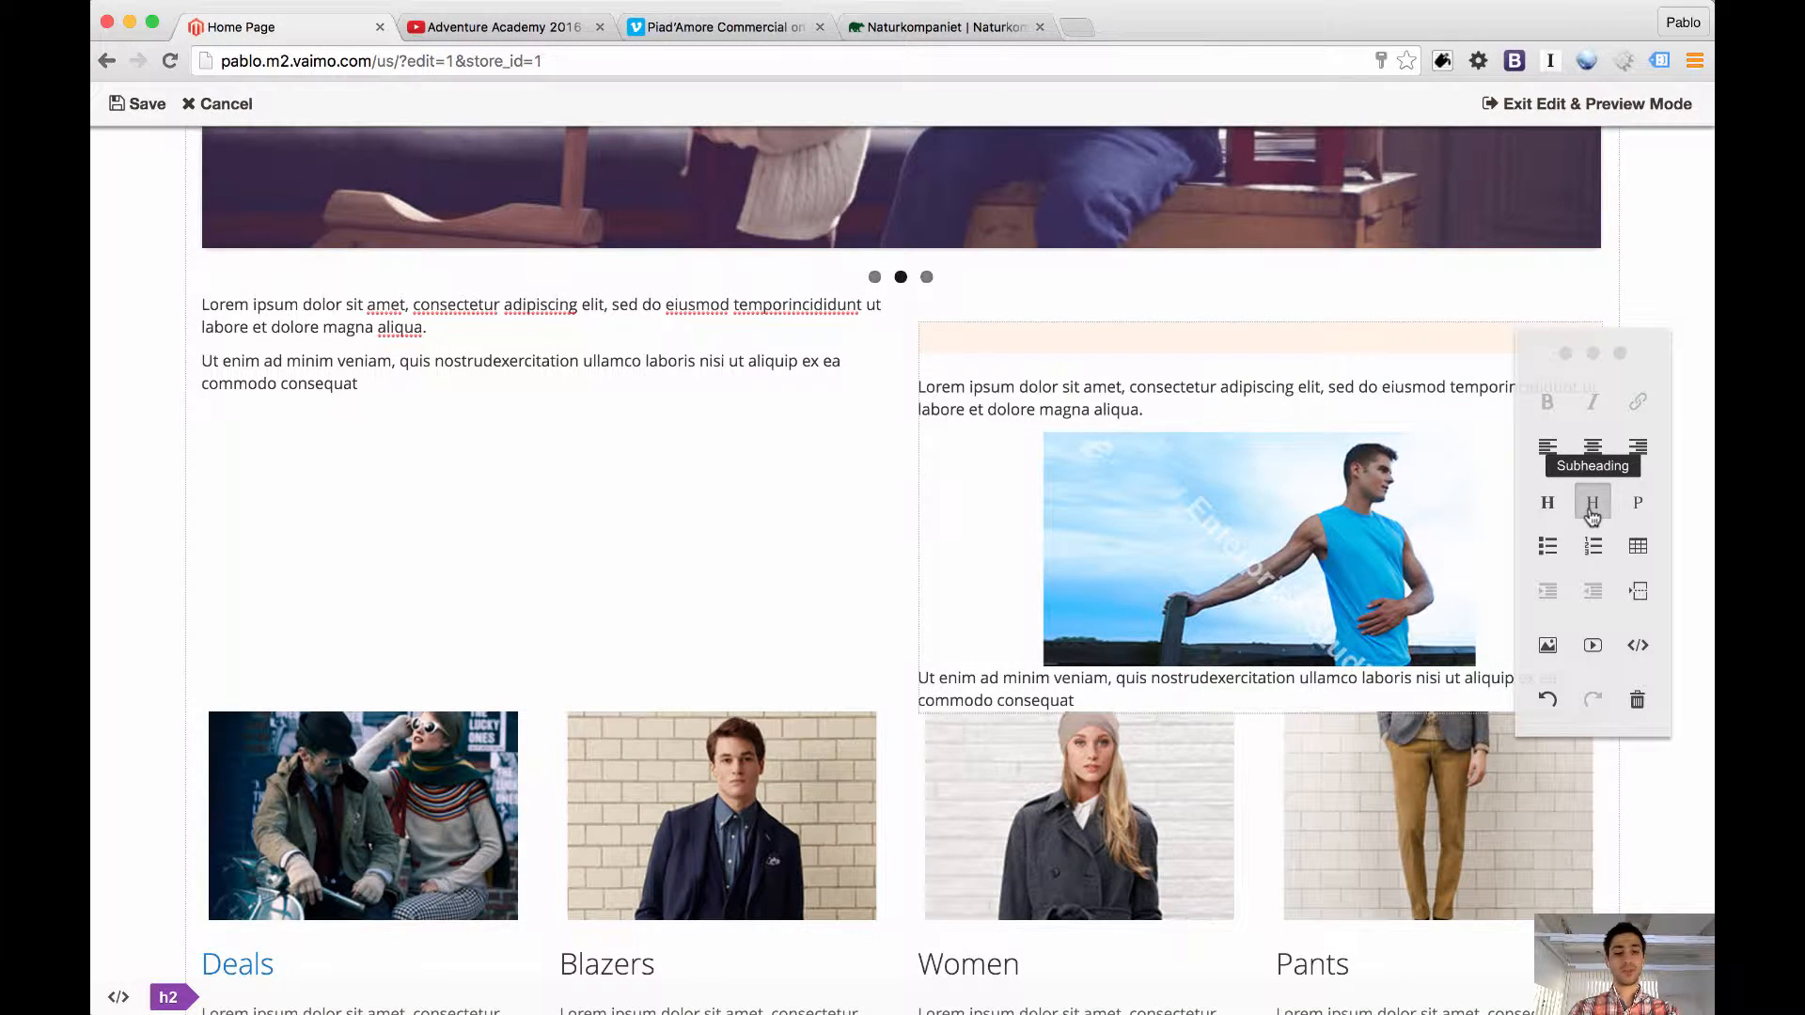
type("EAT HEALT")
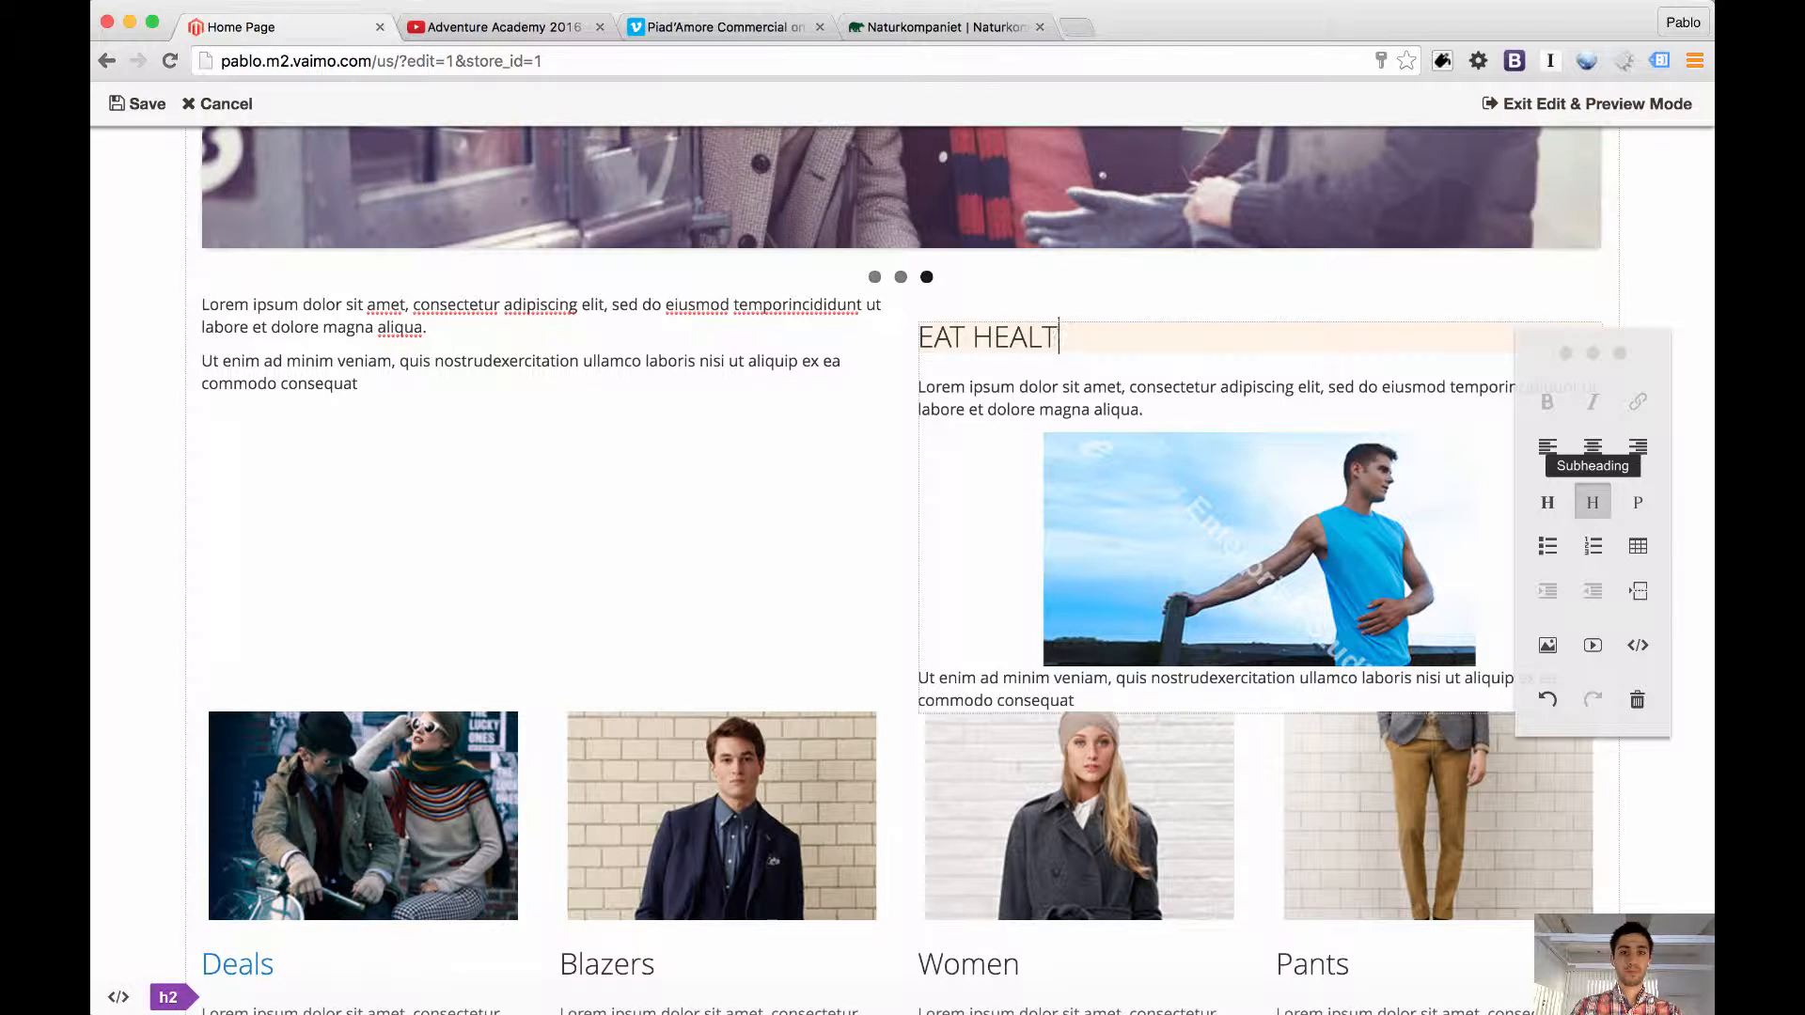
key("BackSpace")
type("THY")
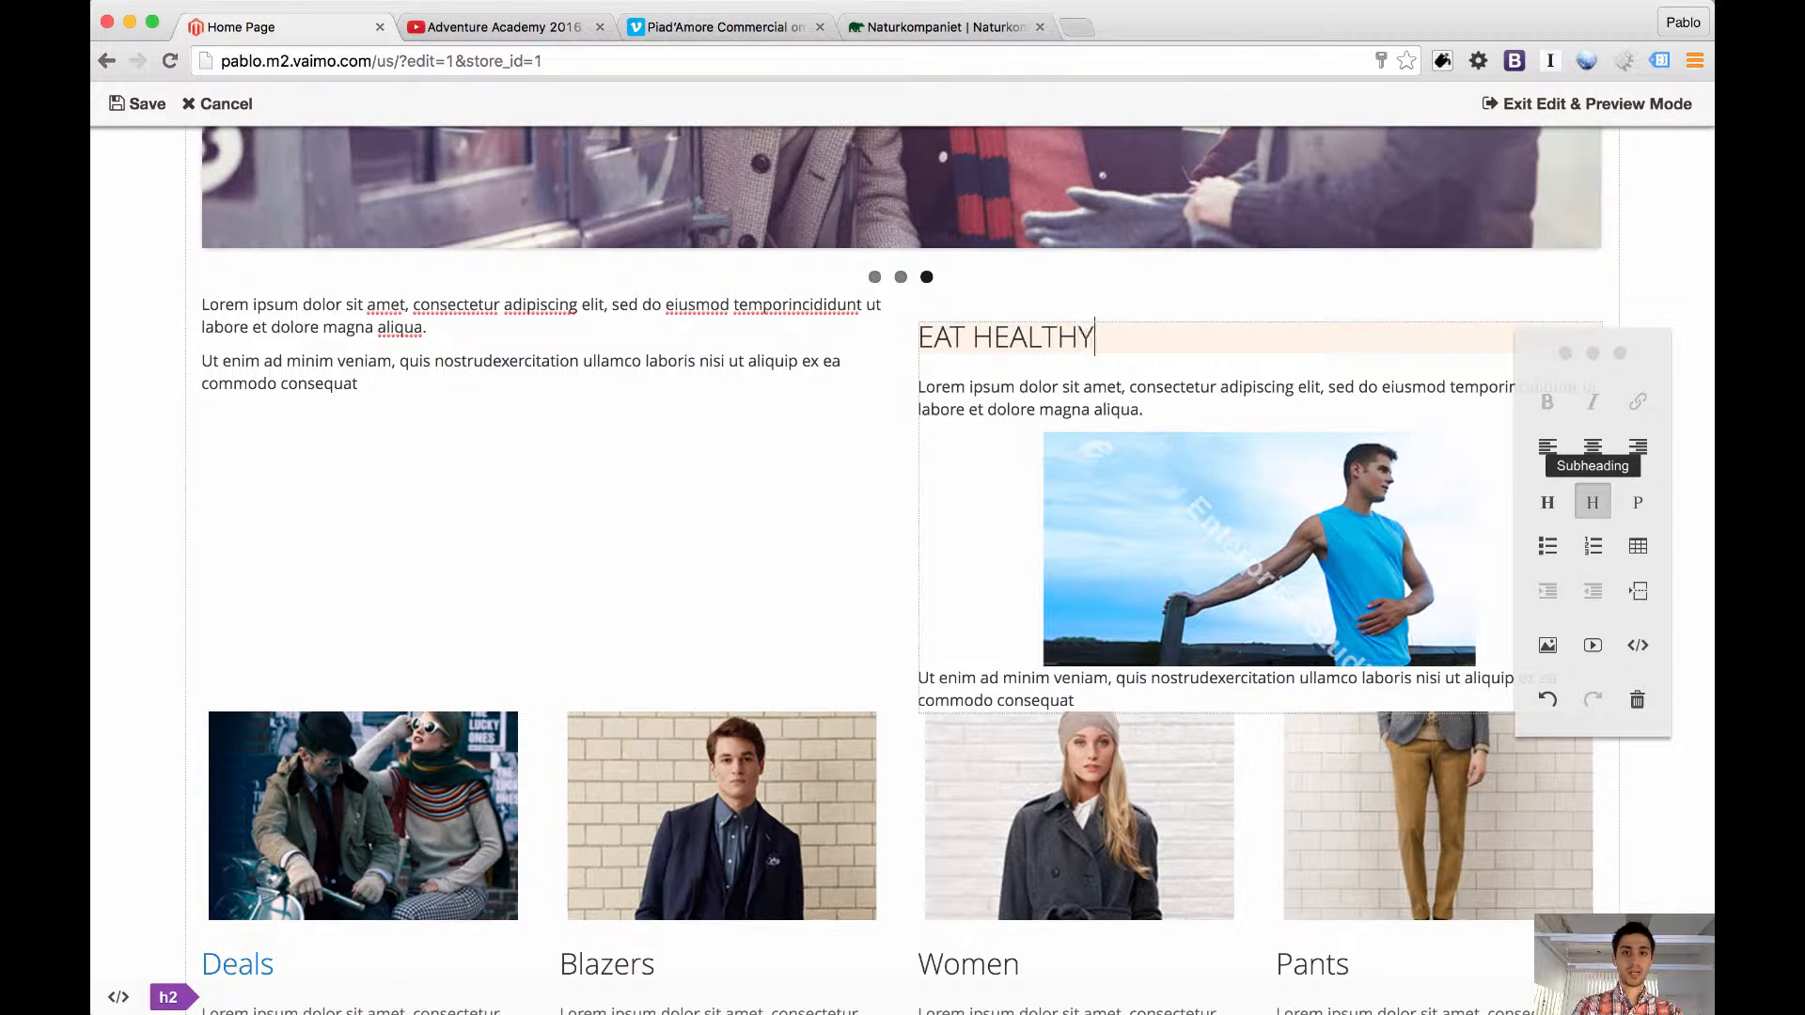
type(" '")
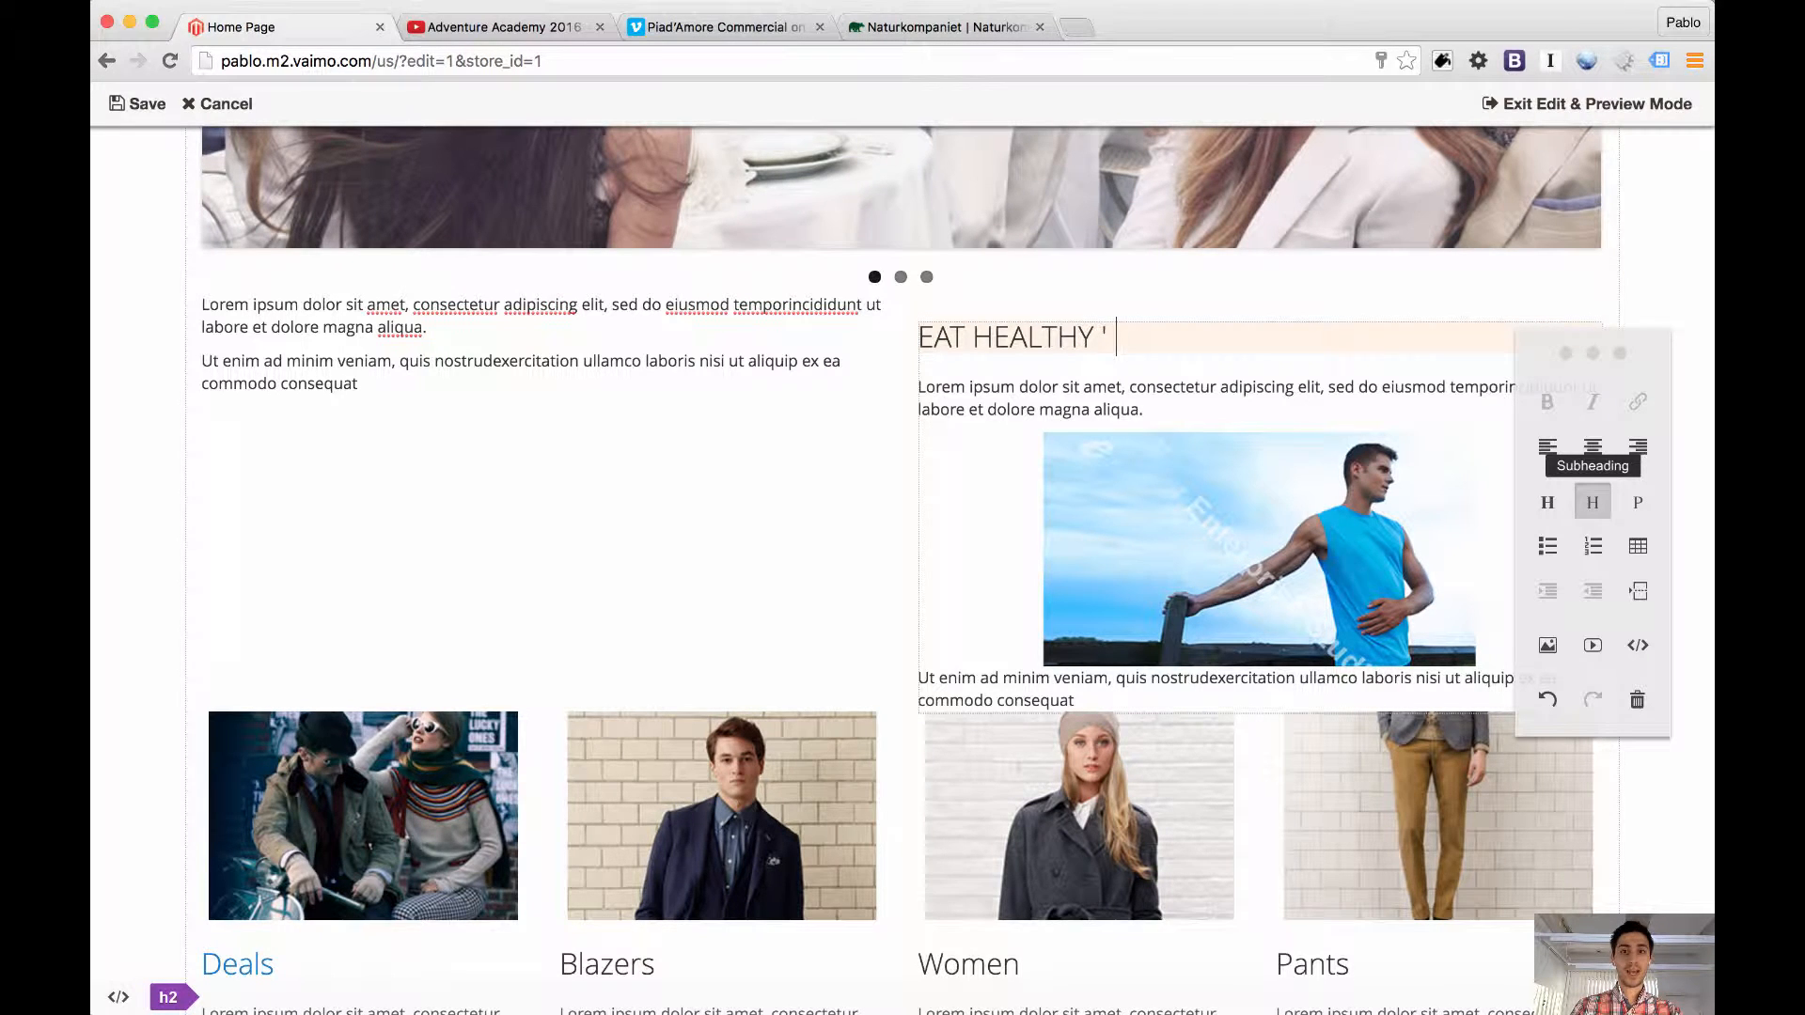
type("N STAY SHARP")
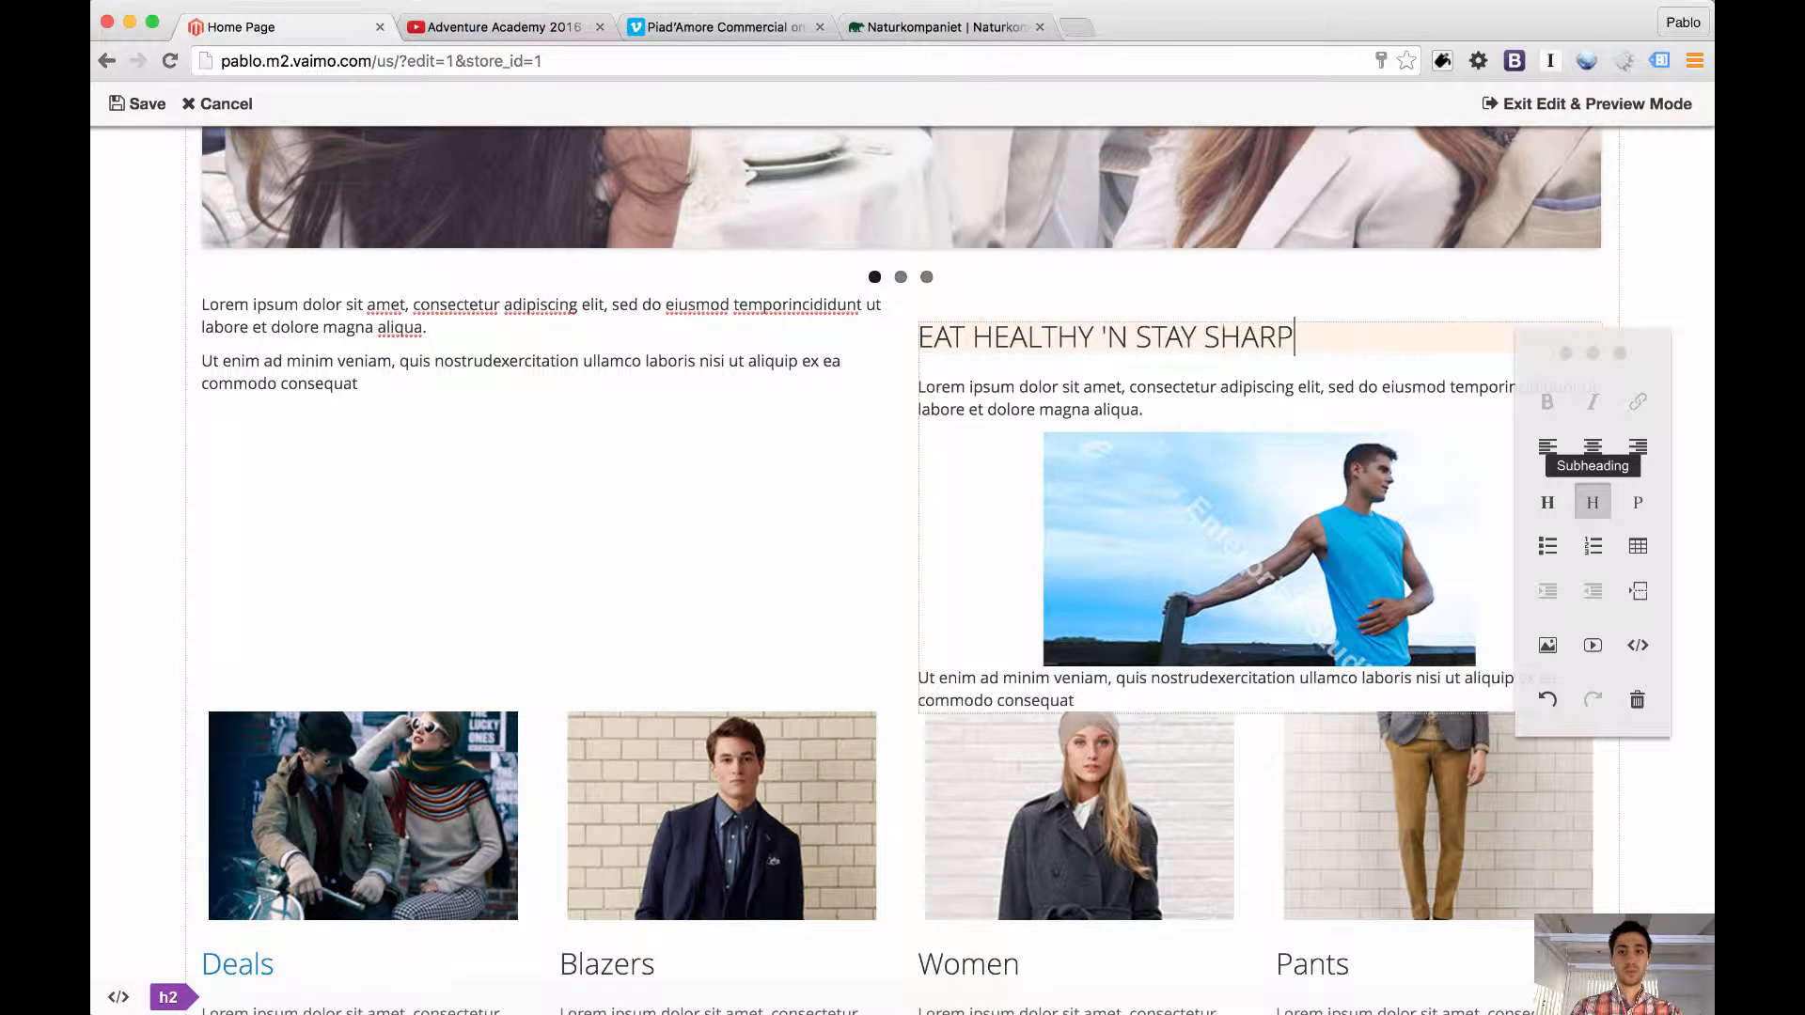
Centre the "EAT HEALTHY 'N STAY SHARP" subheading and select the image in the same block
double_click(1160, 340)
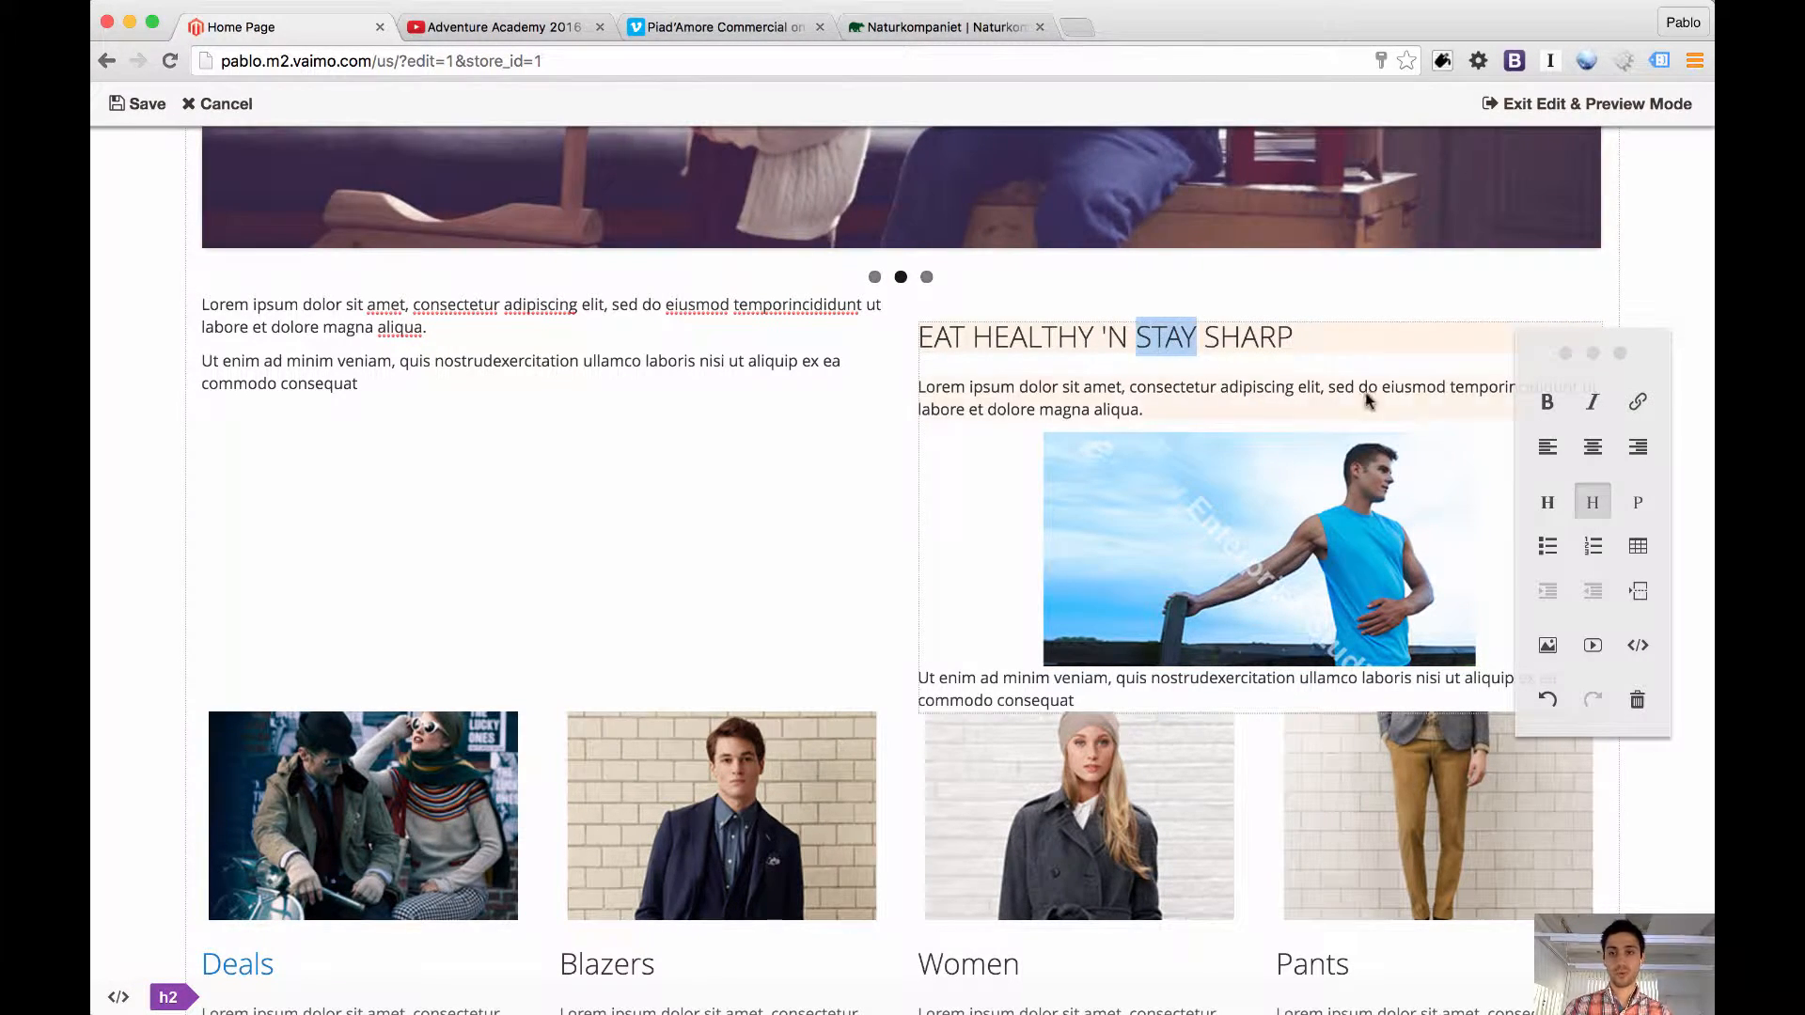
left_click(1591, 449)
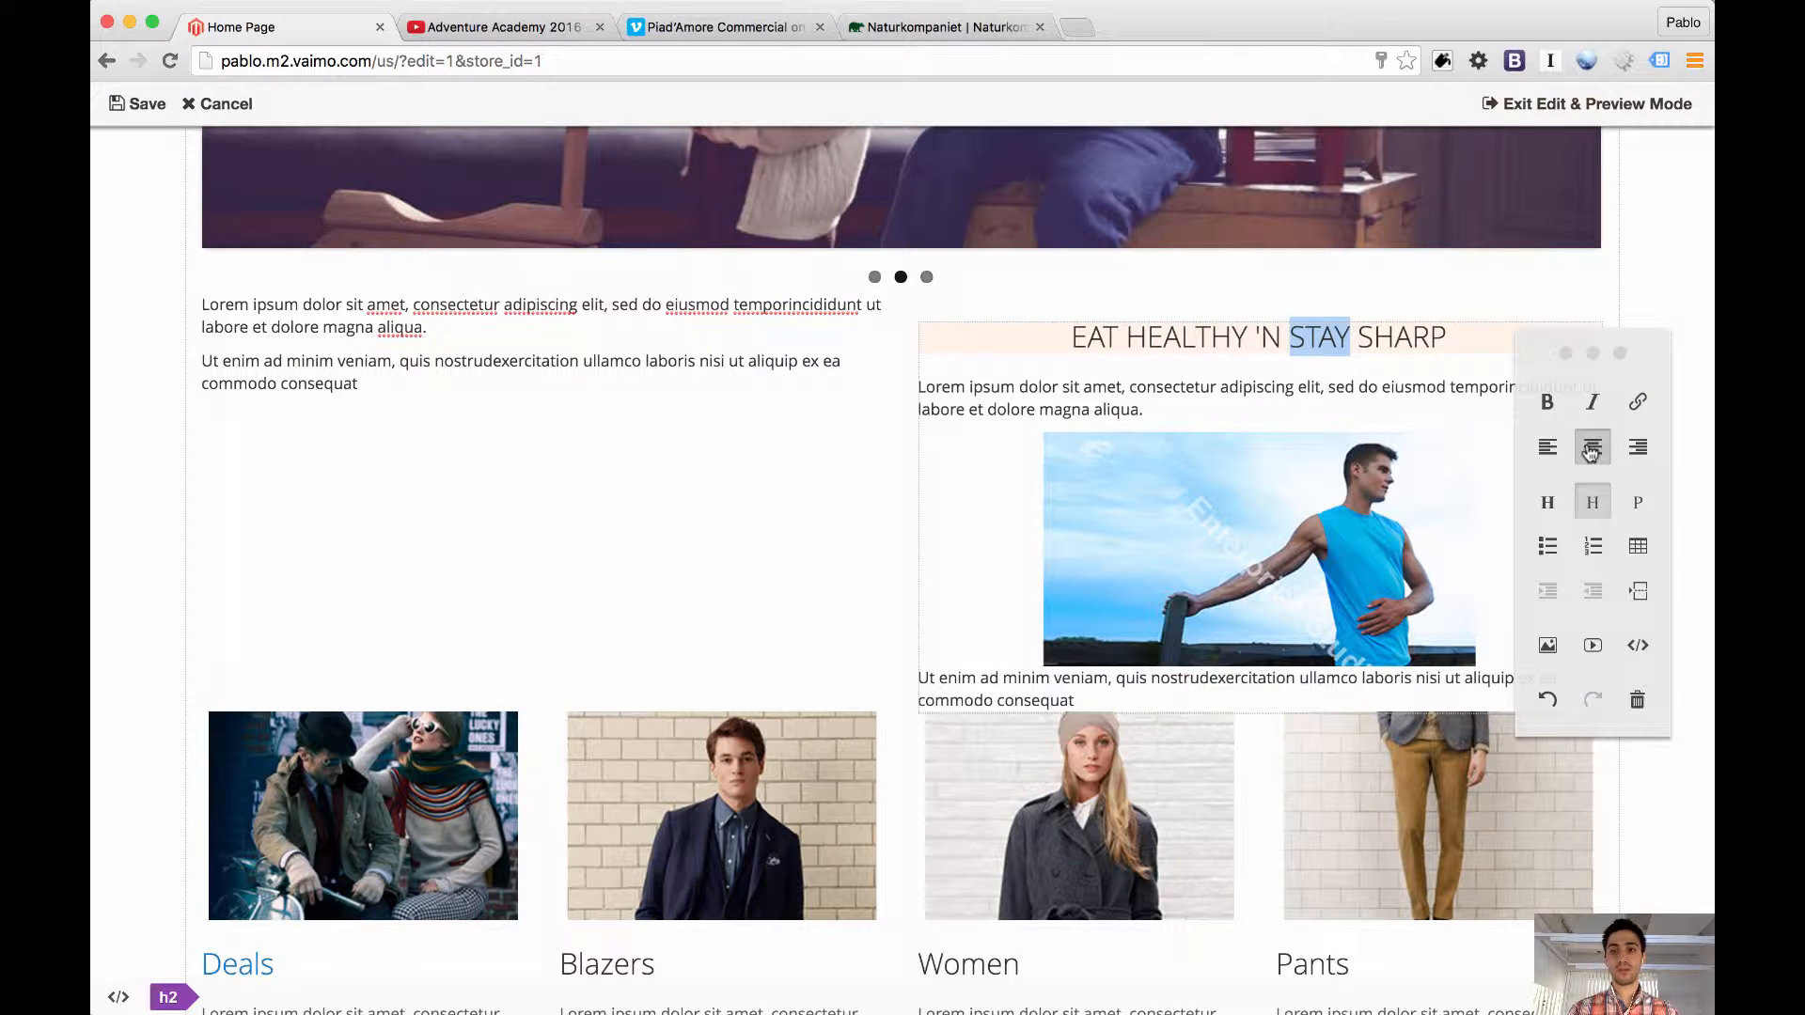
left_click(974, 489)
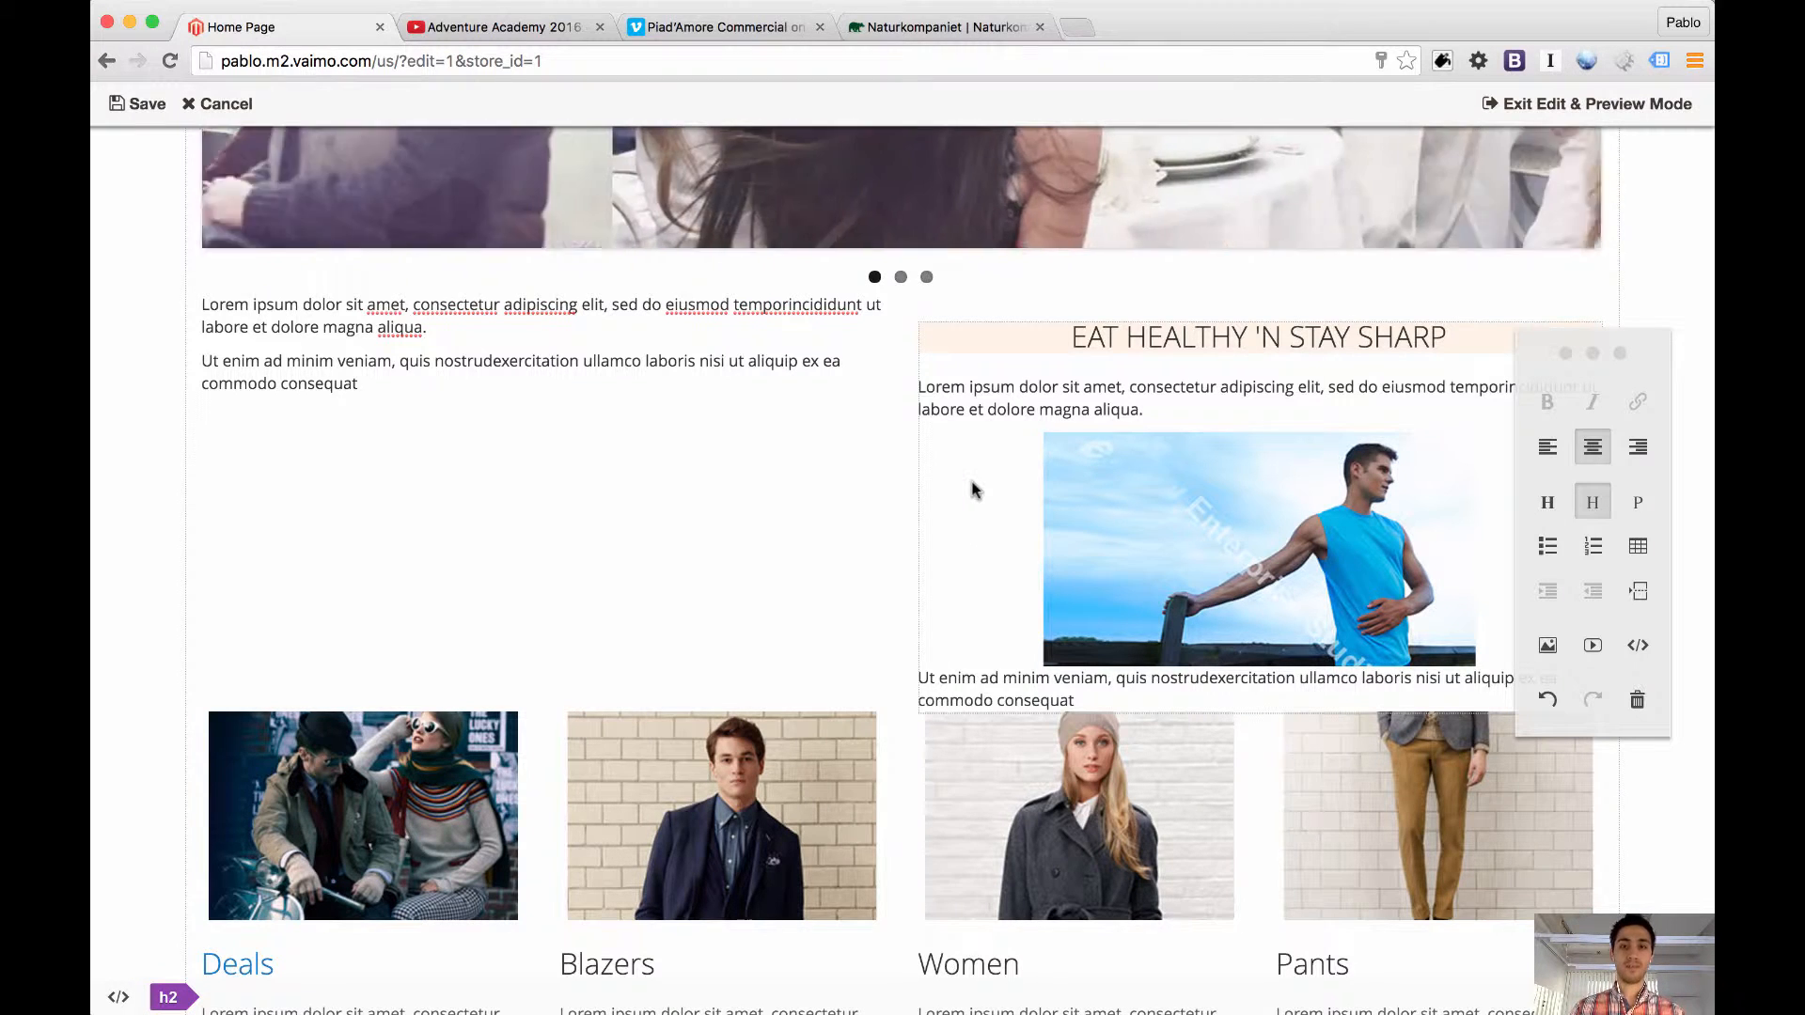
left_click(1132, 520)
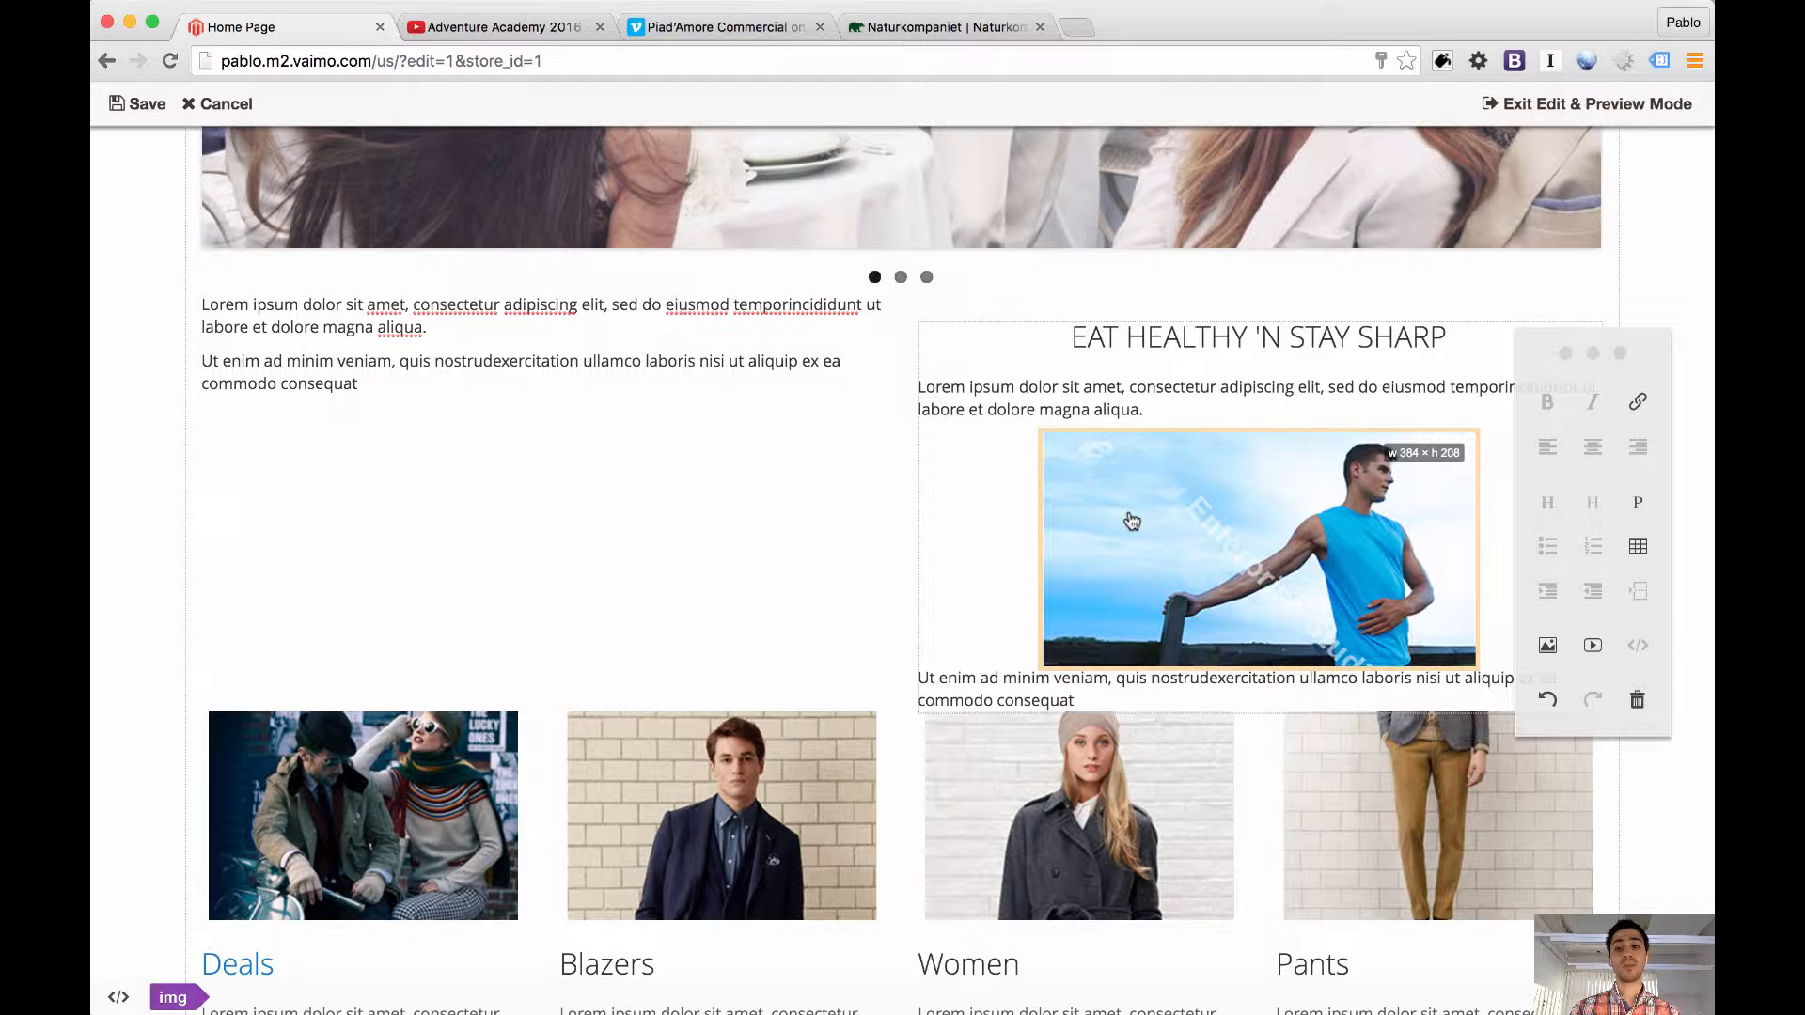
left_click(1638, 700)
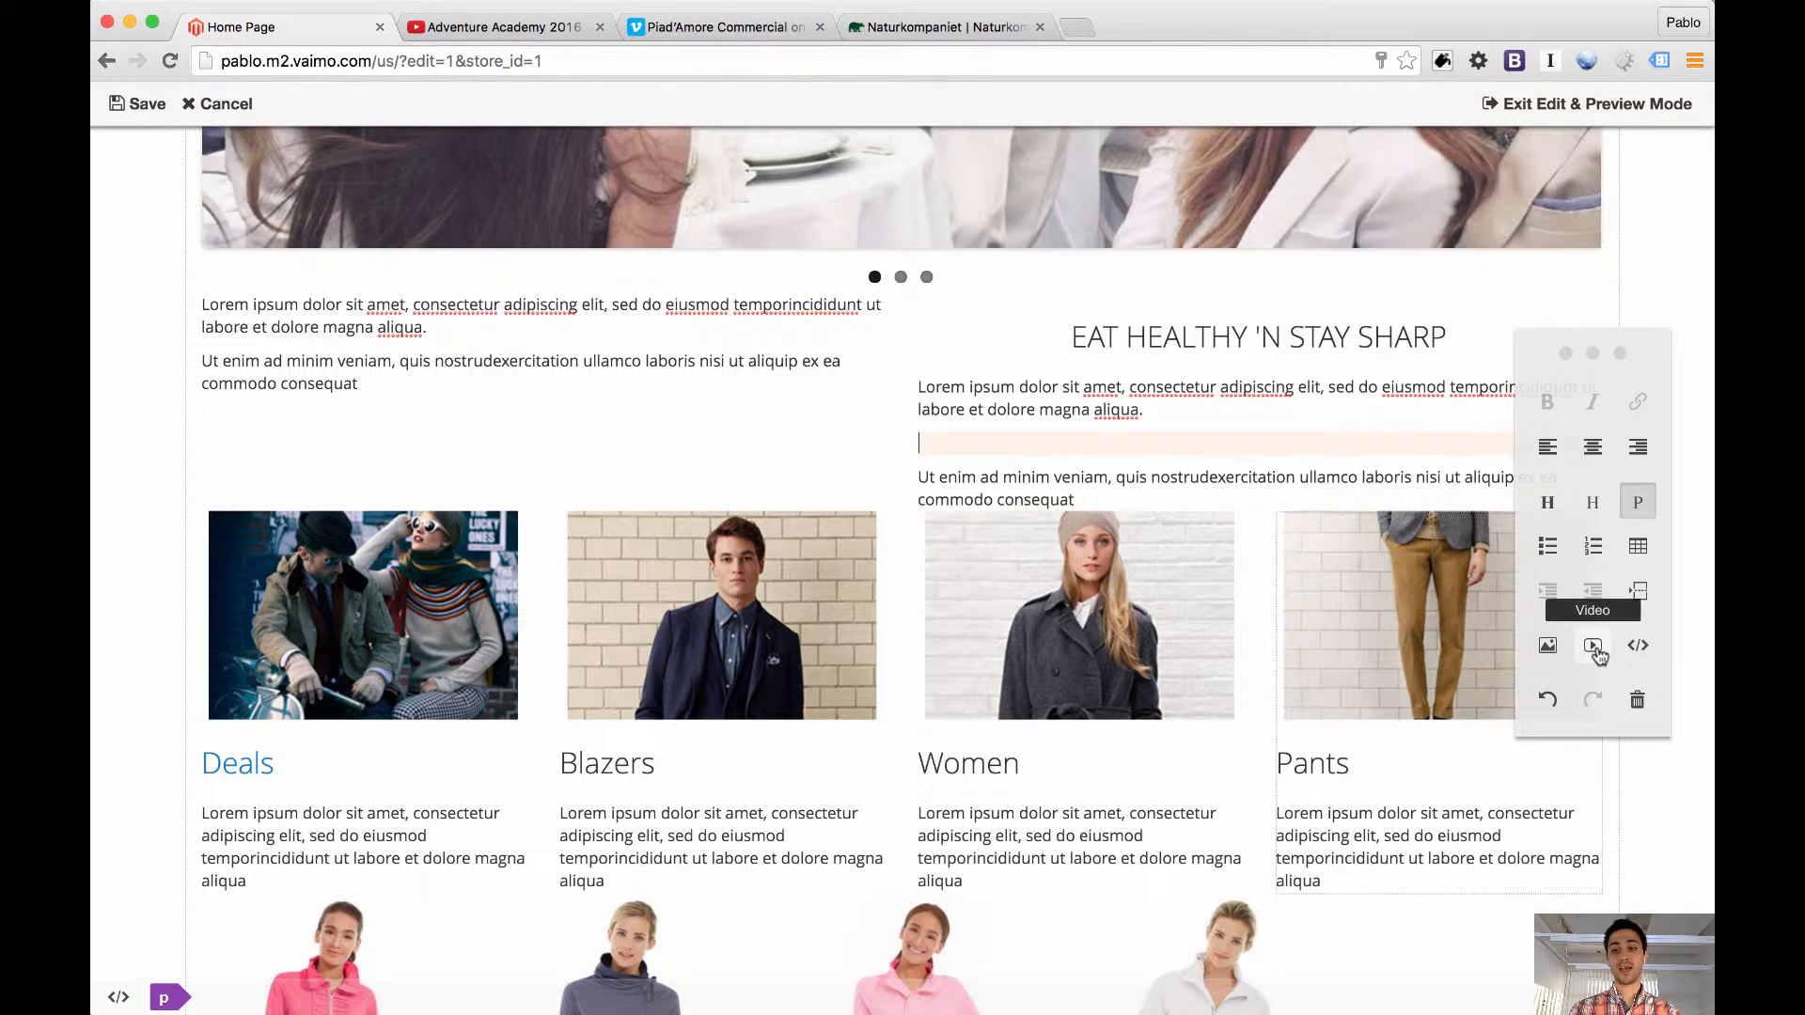
left_click(1592, 644)
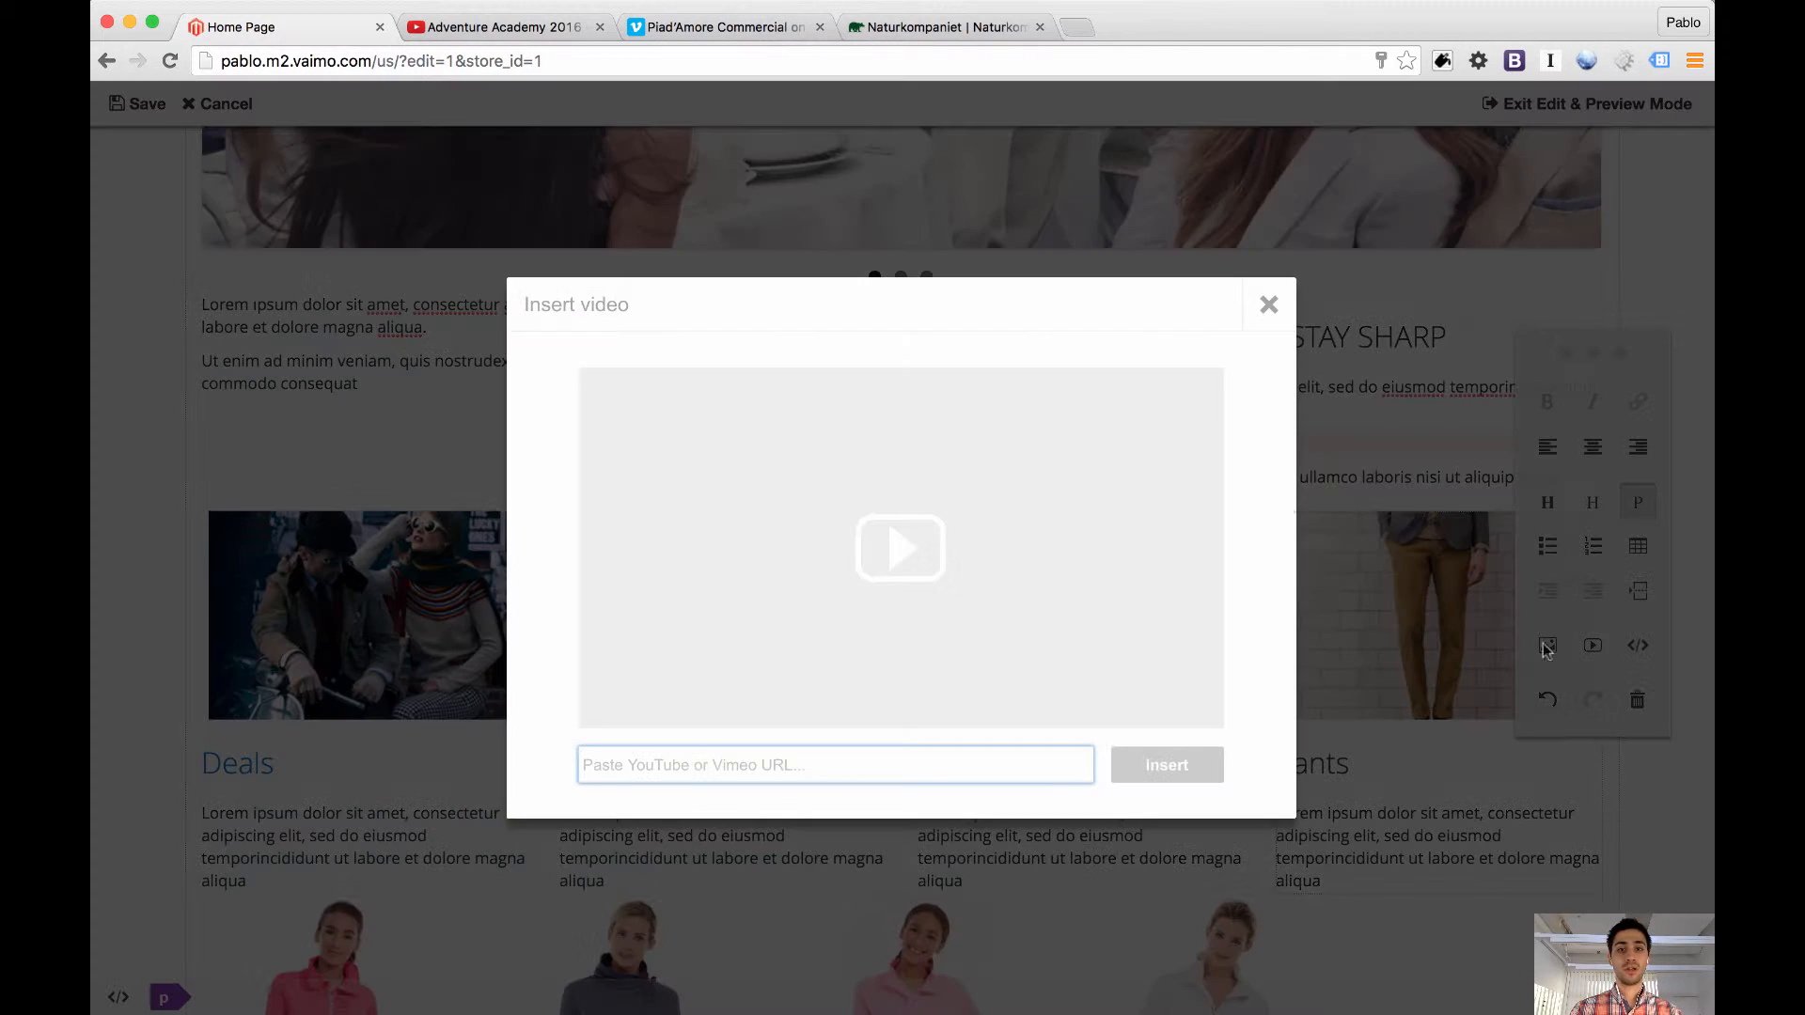
left_click(730, 26)
left_click(685, 62)
key("super+c")
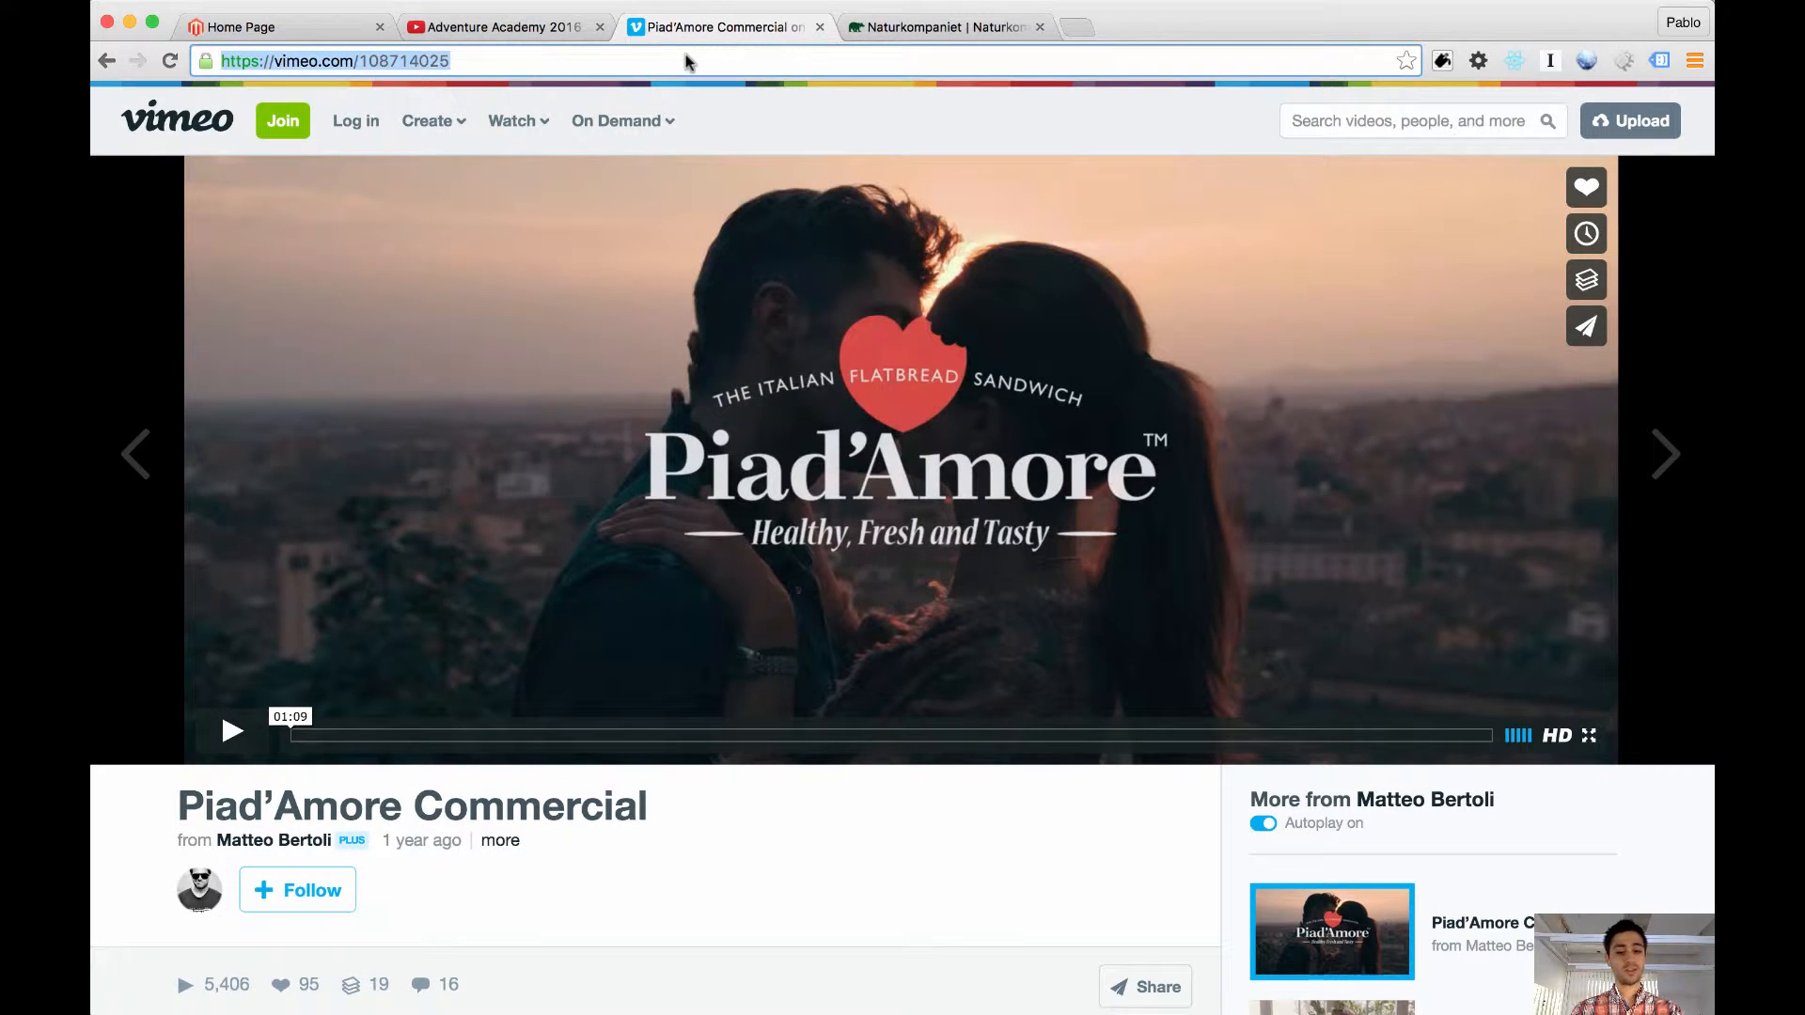
left_click(302, 32)
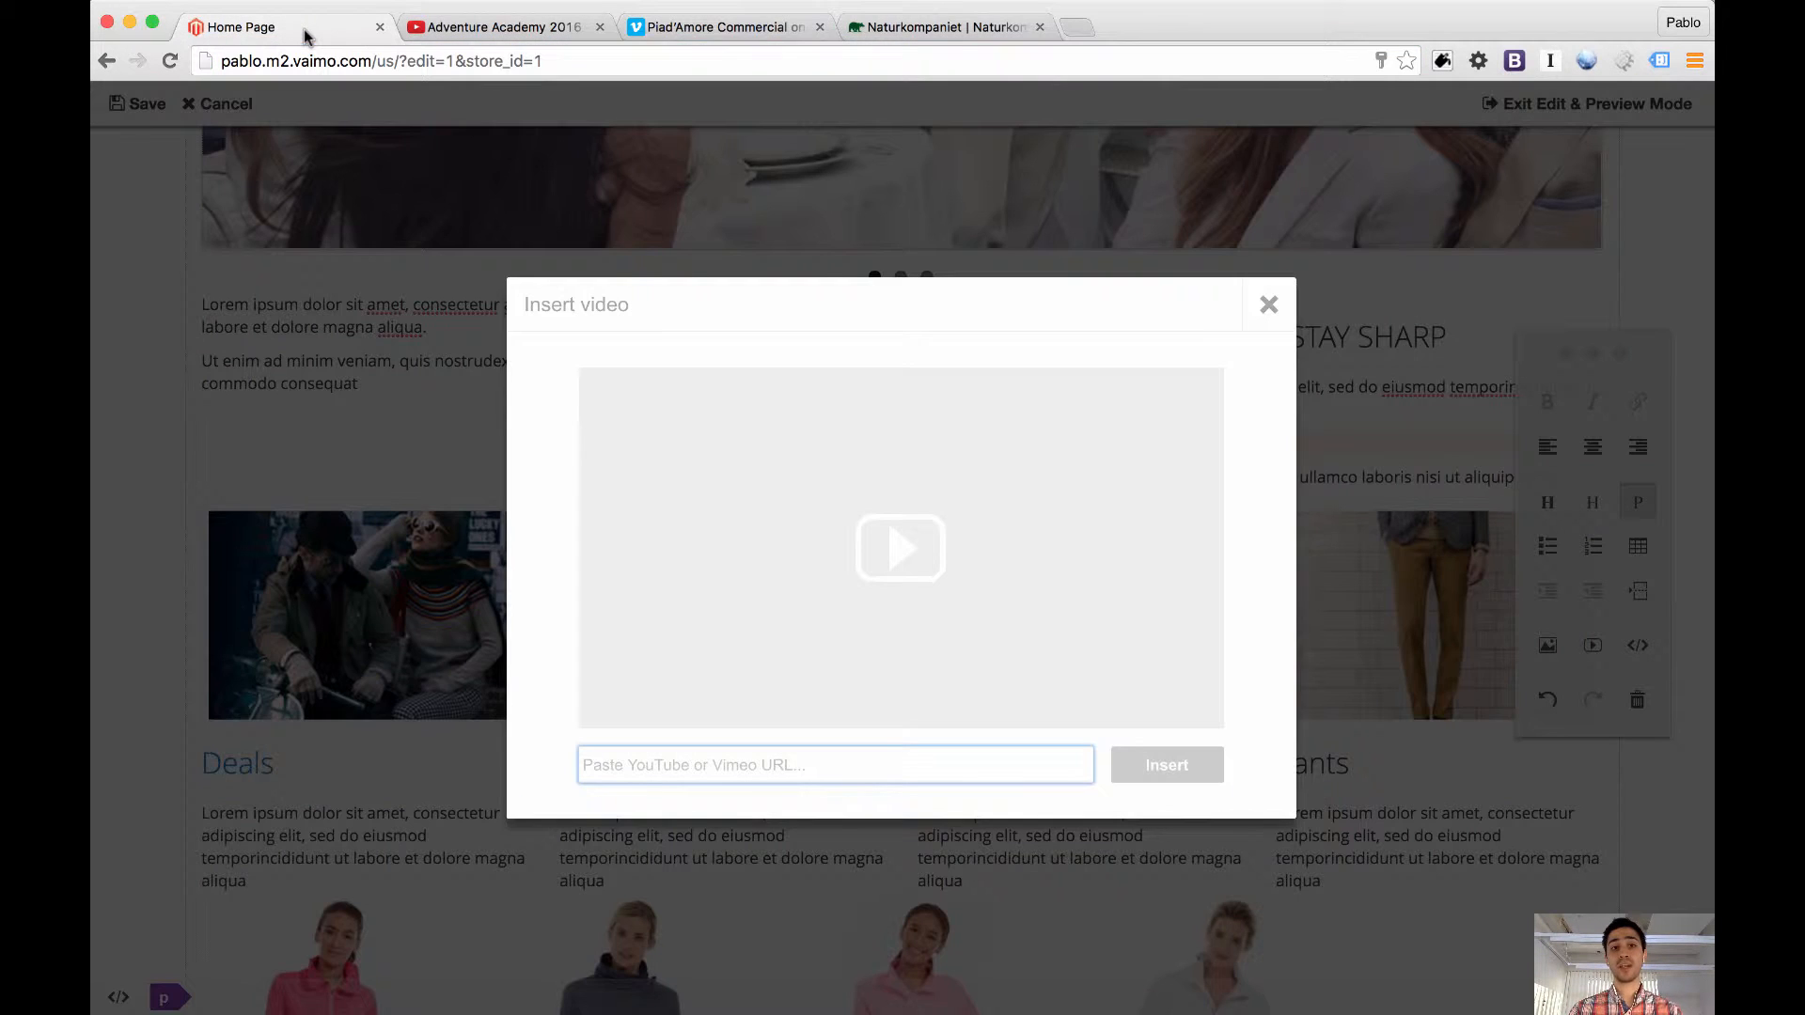
left_click(811, 761)
key("super+v")
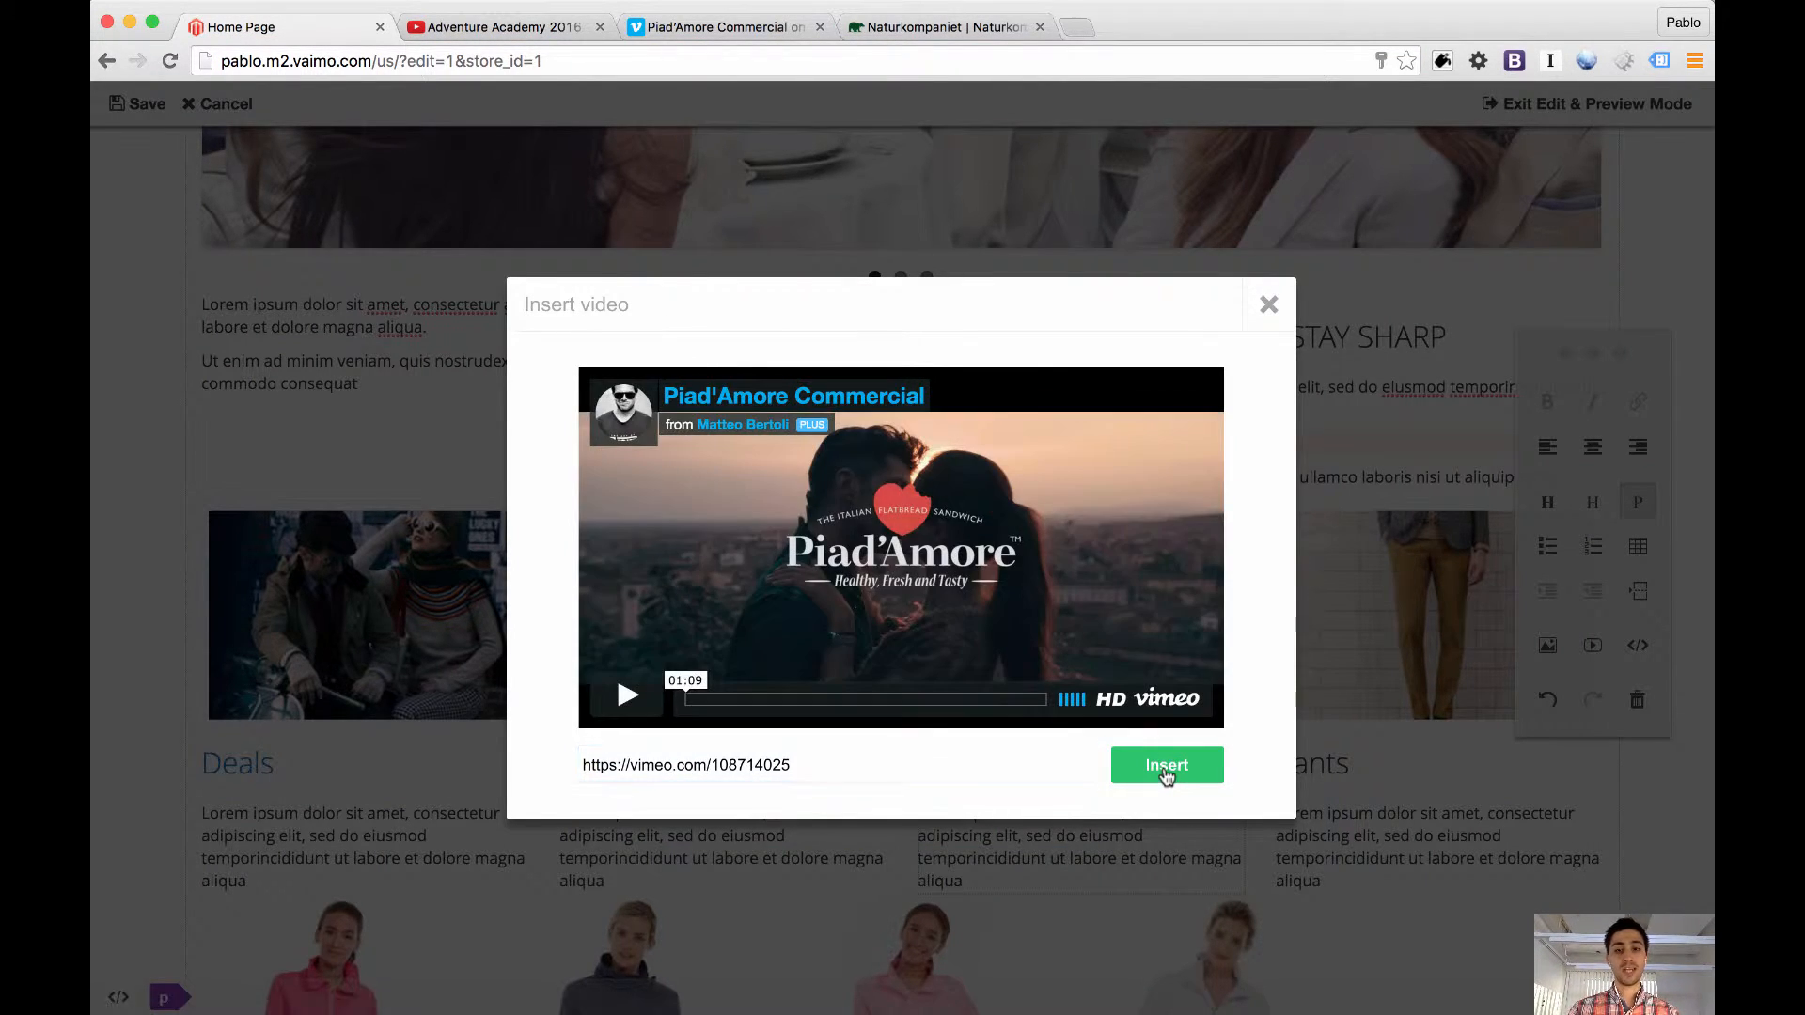
left_click(1166, 767)
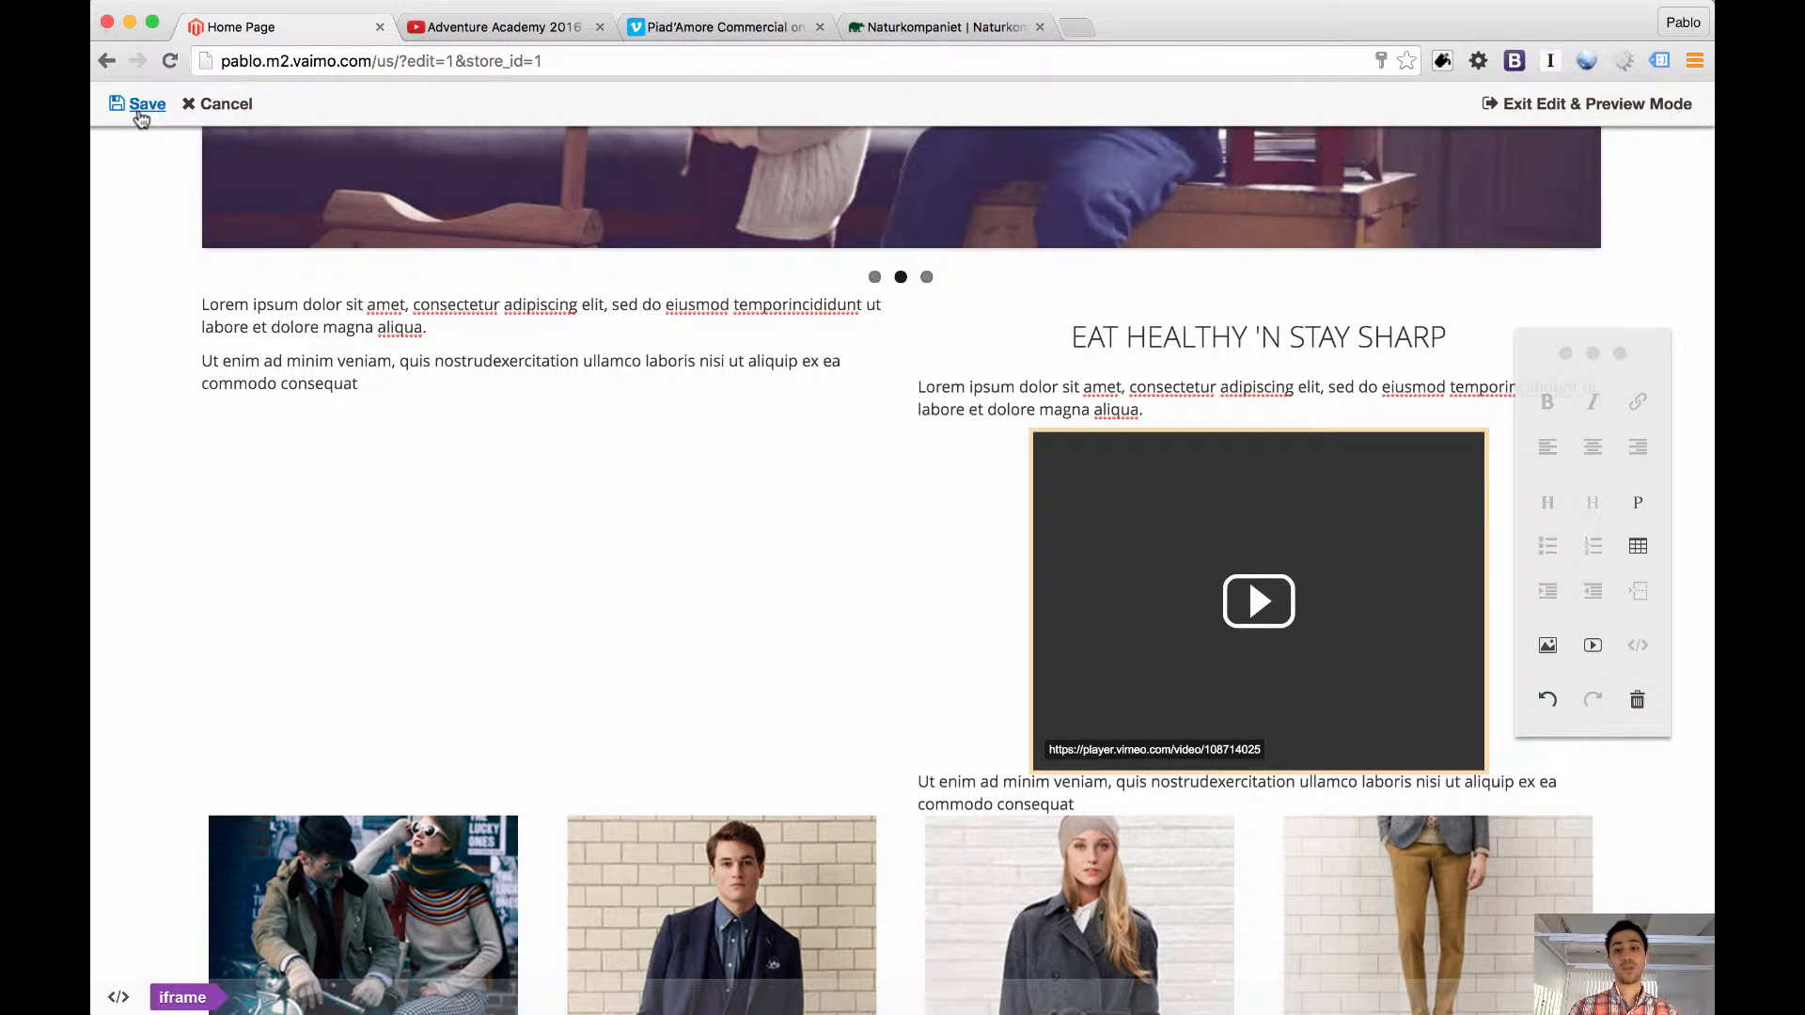
left_click(141, 106)
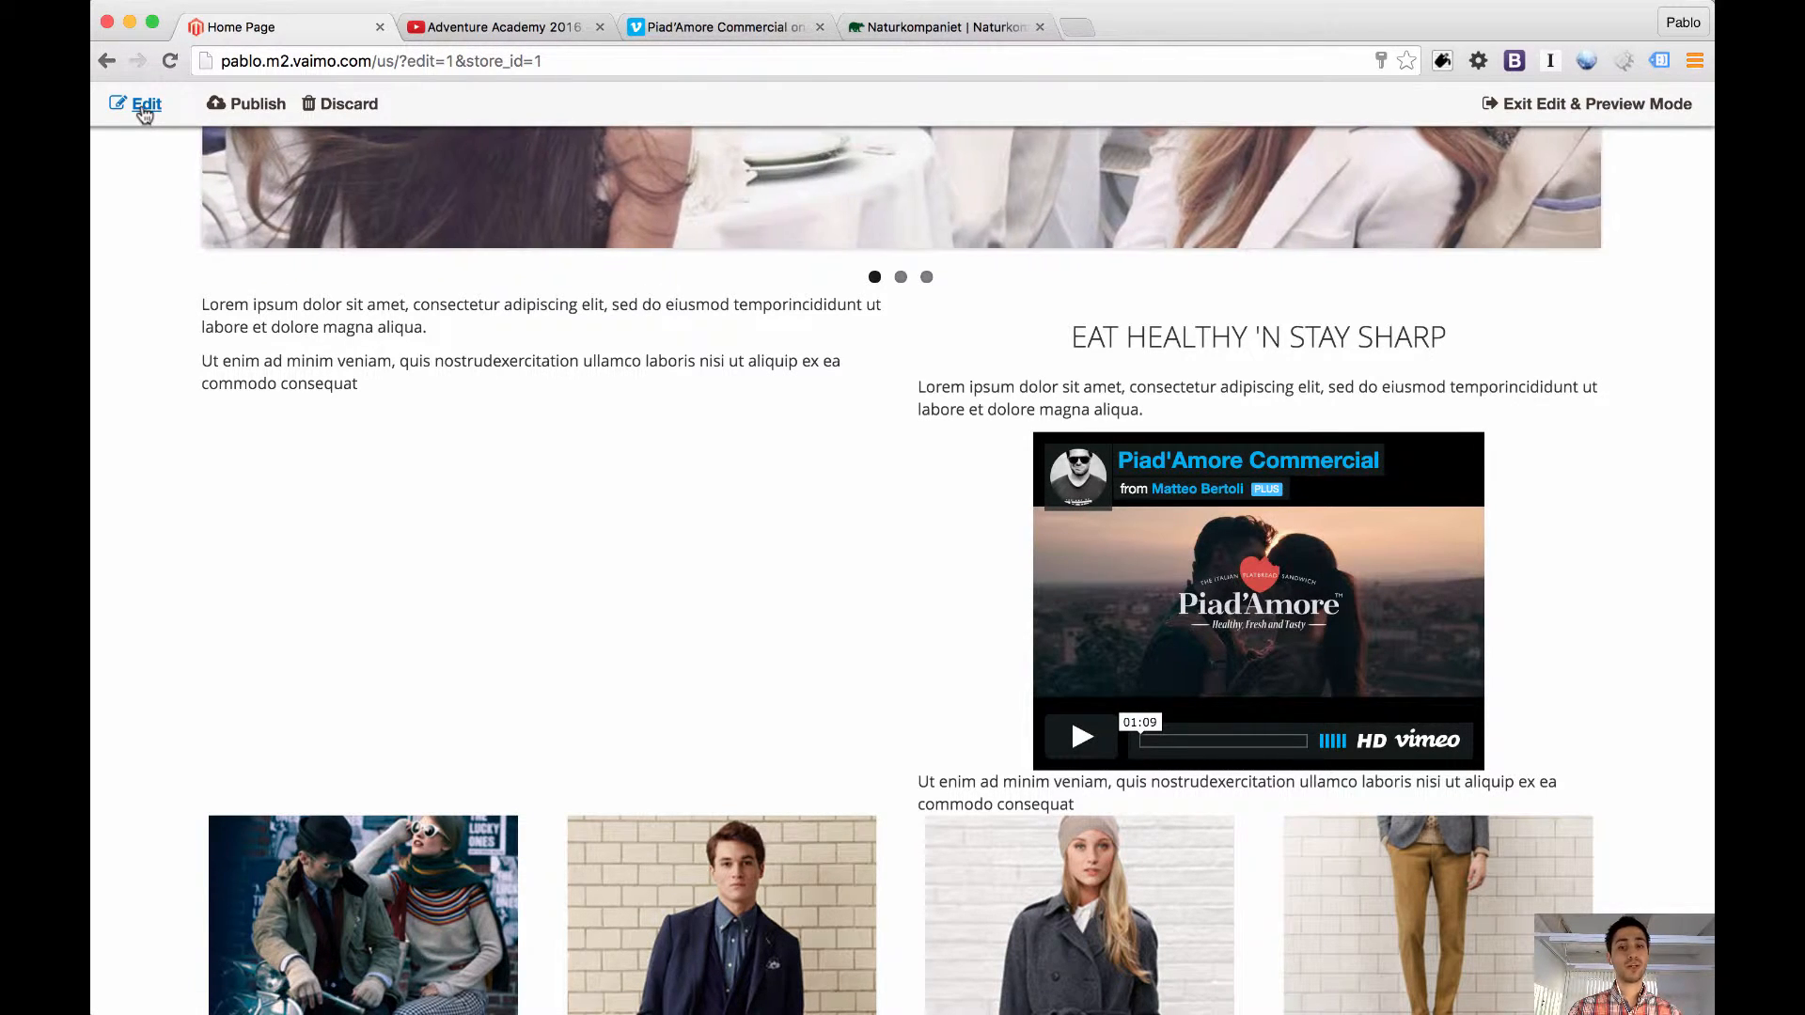
Edit the page structure and delete the text-only static block beside the "EAT HEALTHY 'N STAY SHARP" block
left_click(143, 105)
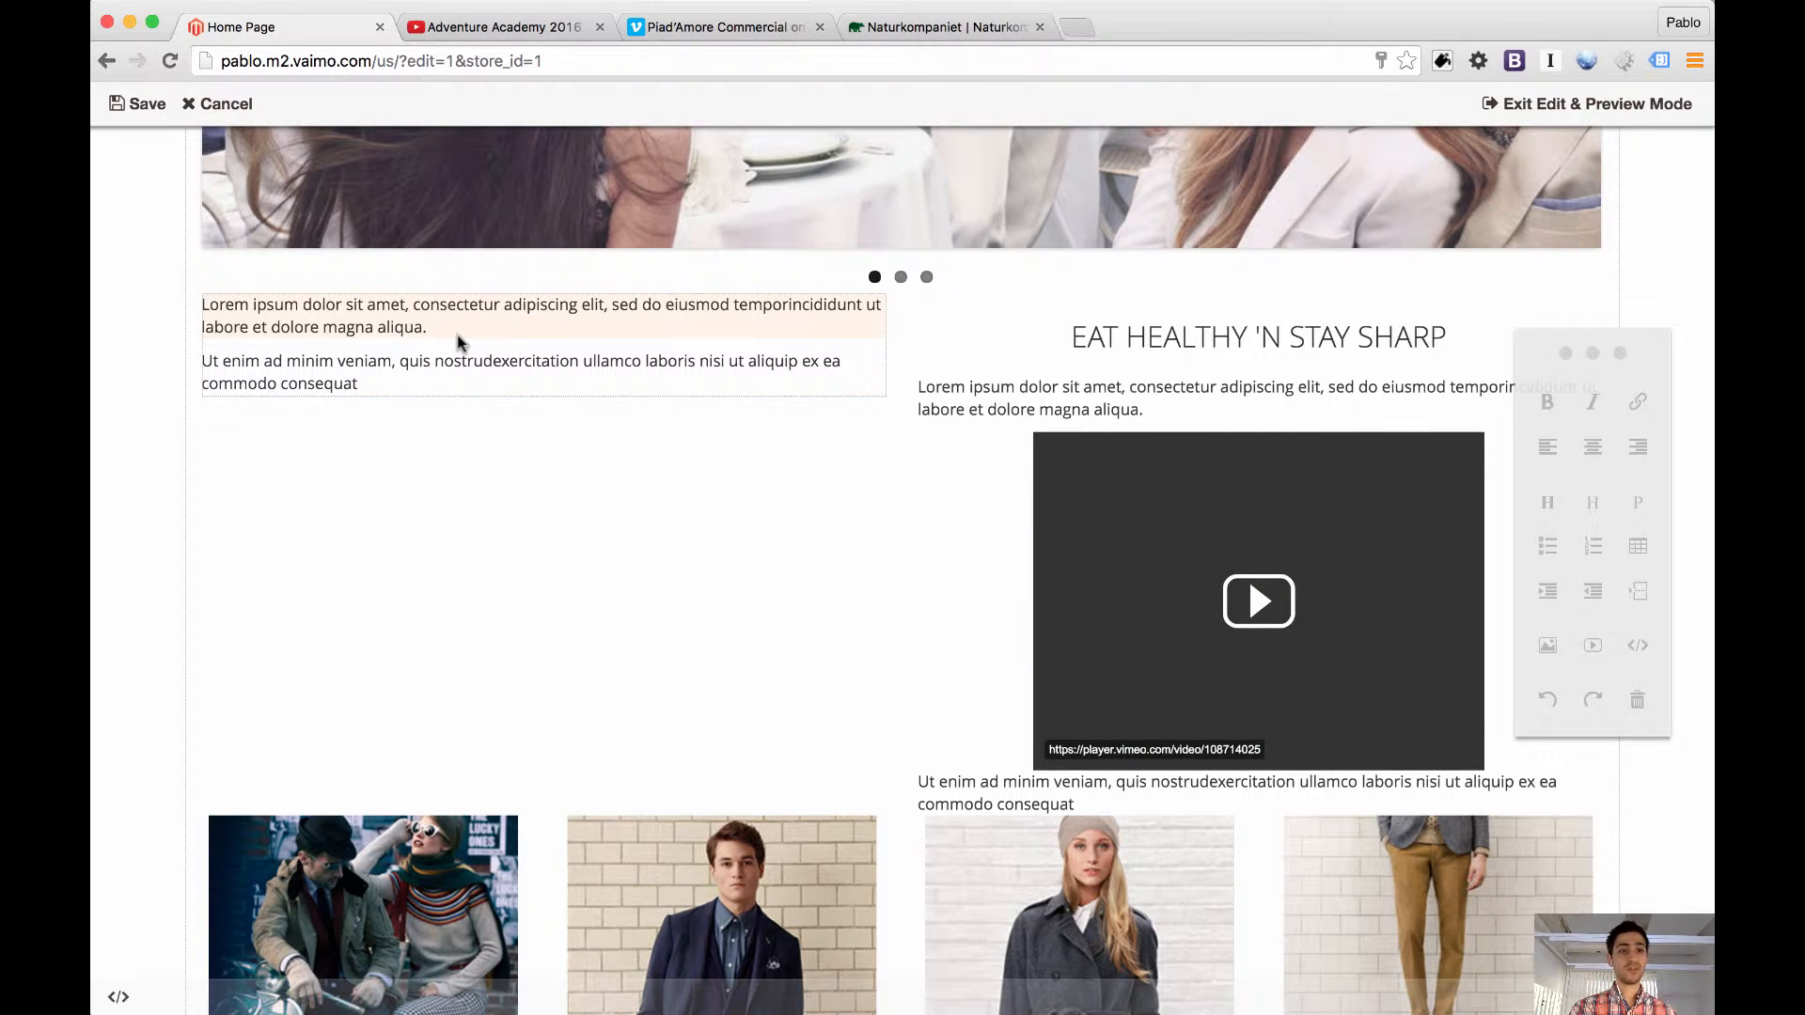
left_click(230, 105)
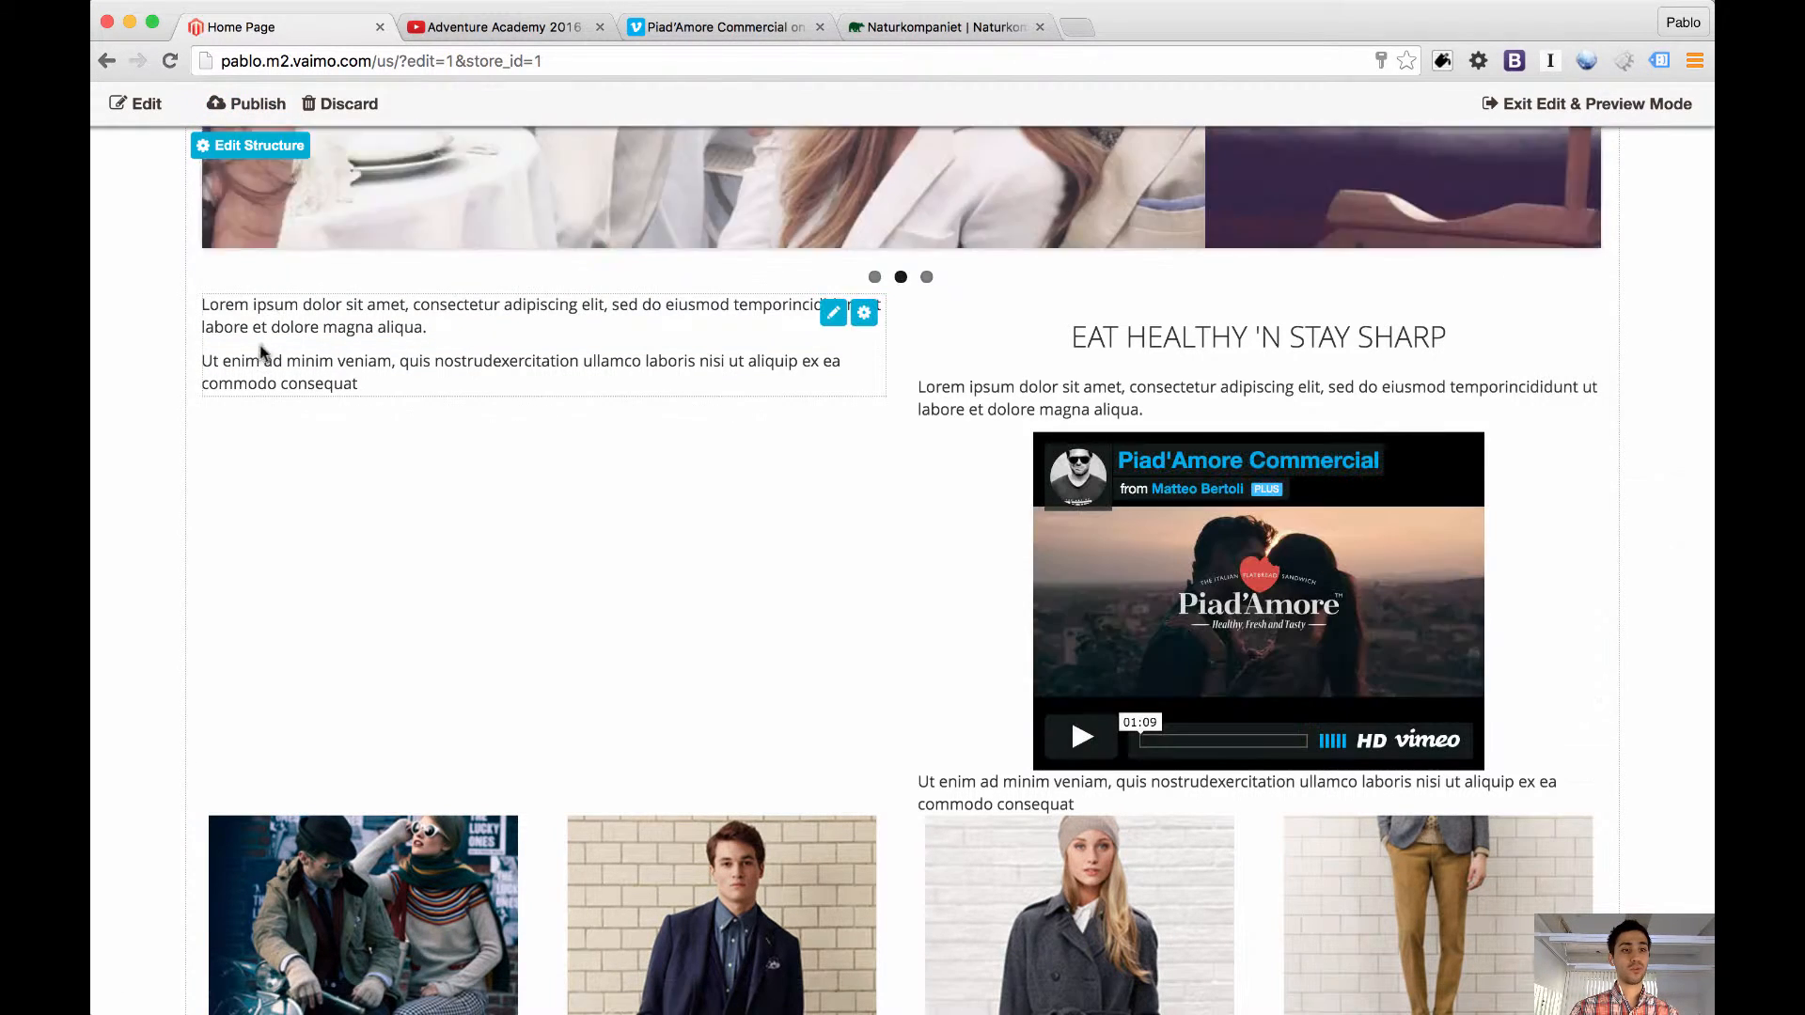
left_click(237, 154)
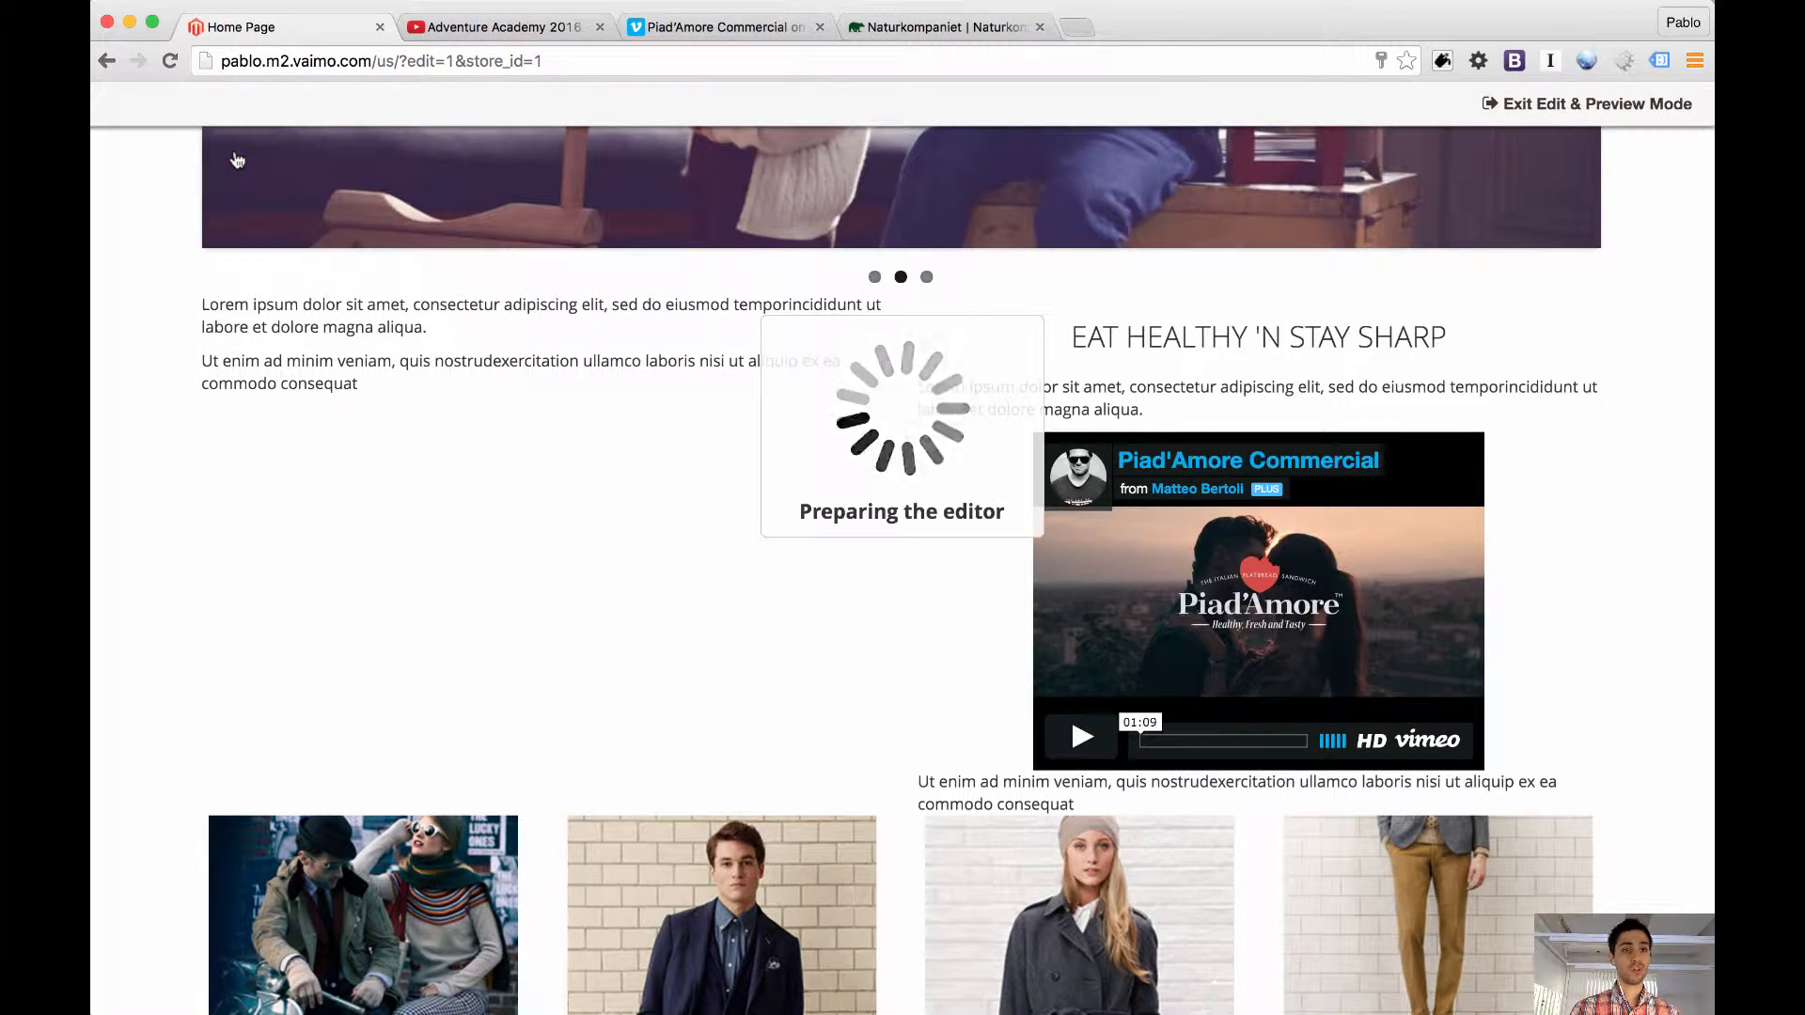
scroll(543, 449, "up", 5)
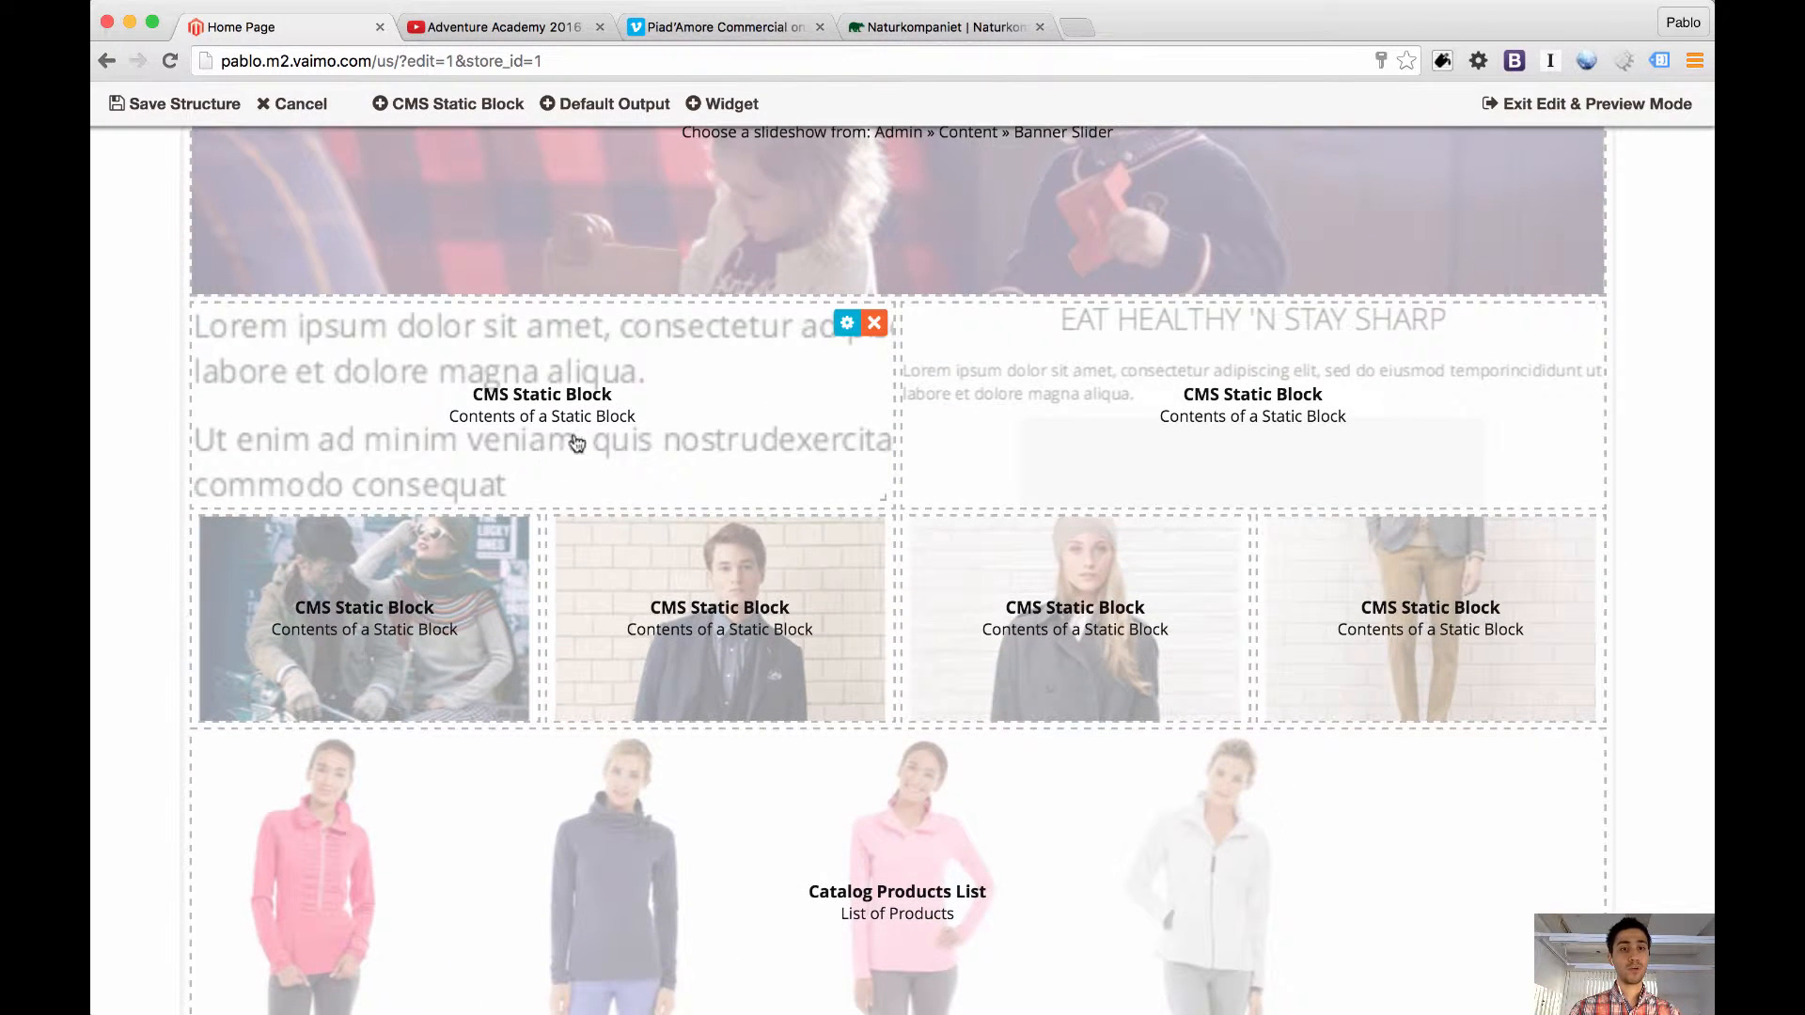
left_click(874, 324)
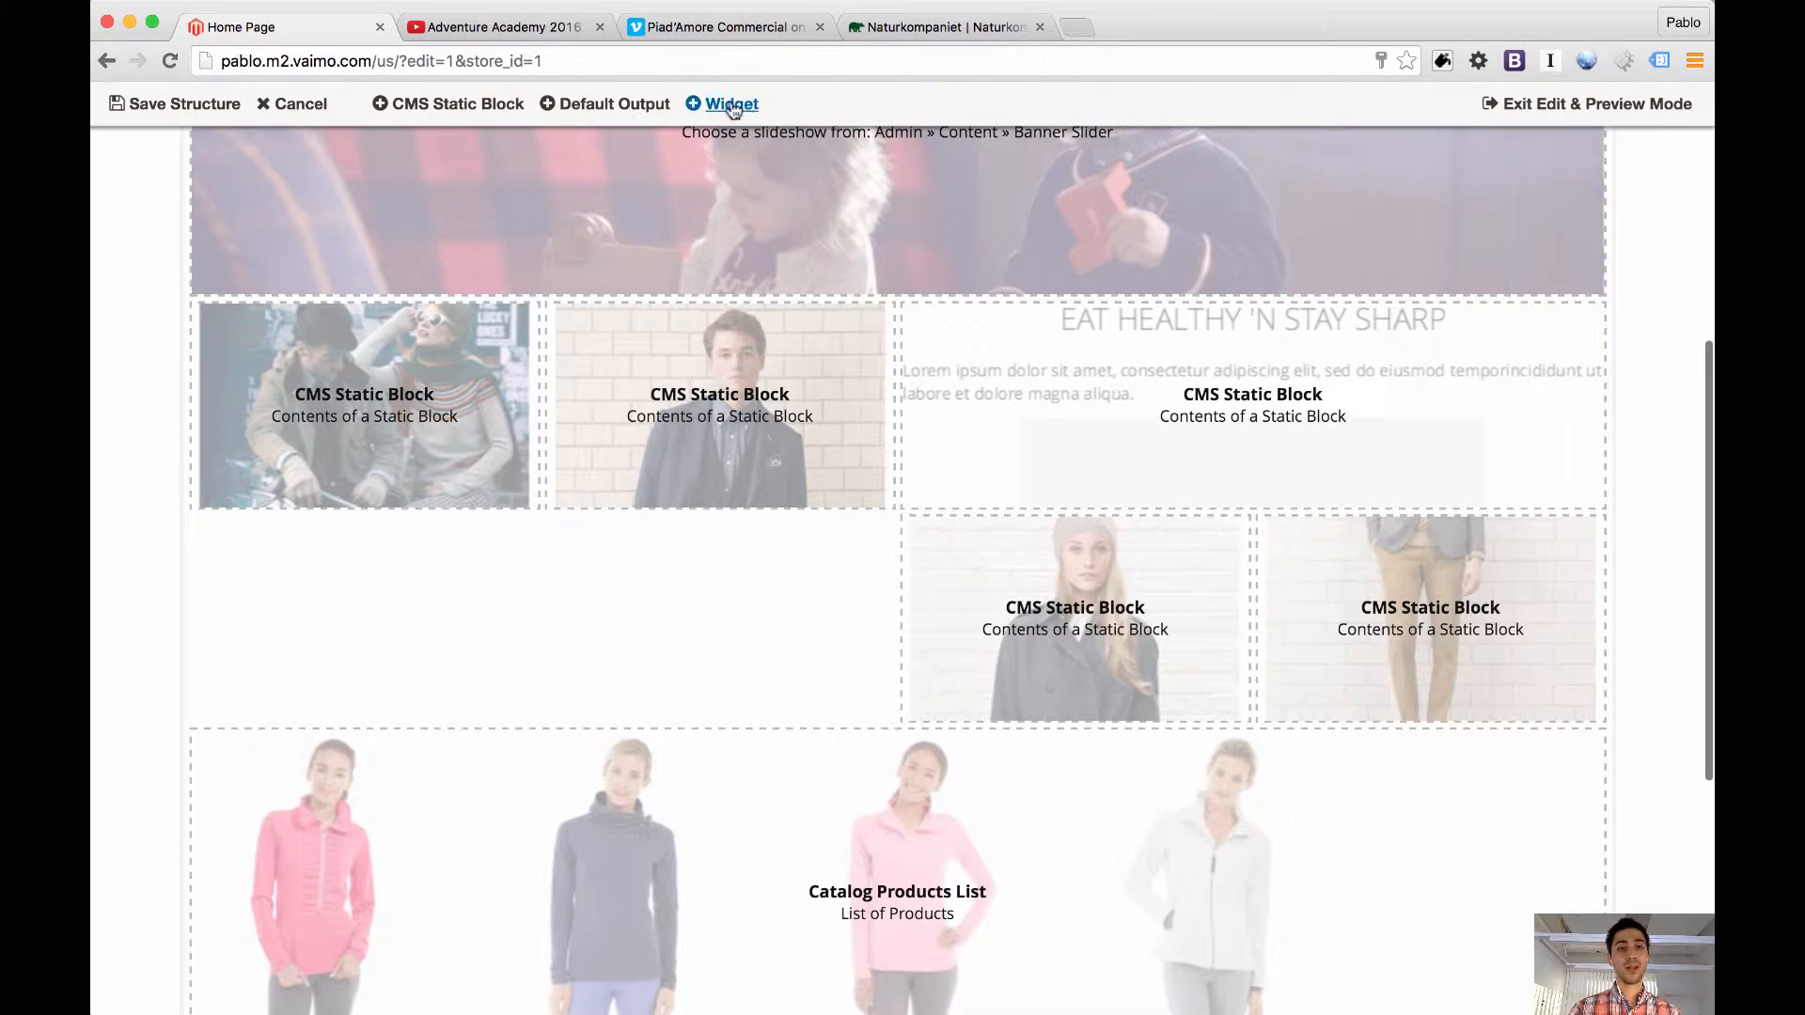
Add a Video Widget with the URL of the opened YouTube video "Adventure Academy 2016"
left_click(724, 104)
left_click(875, 326)
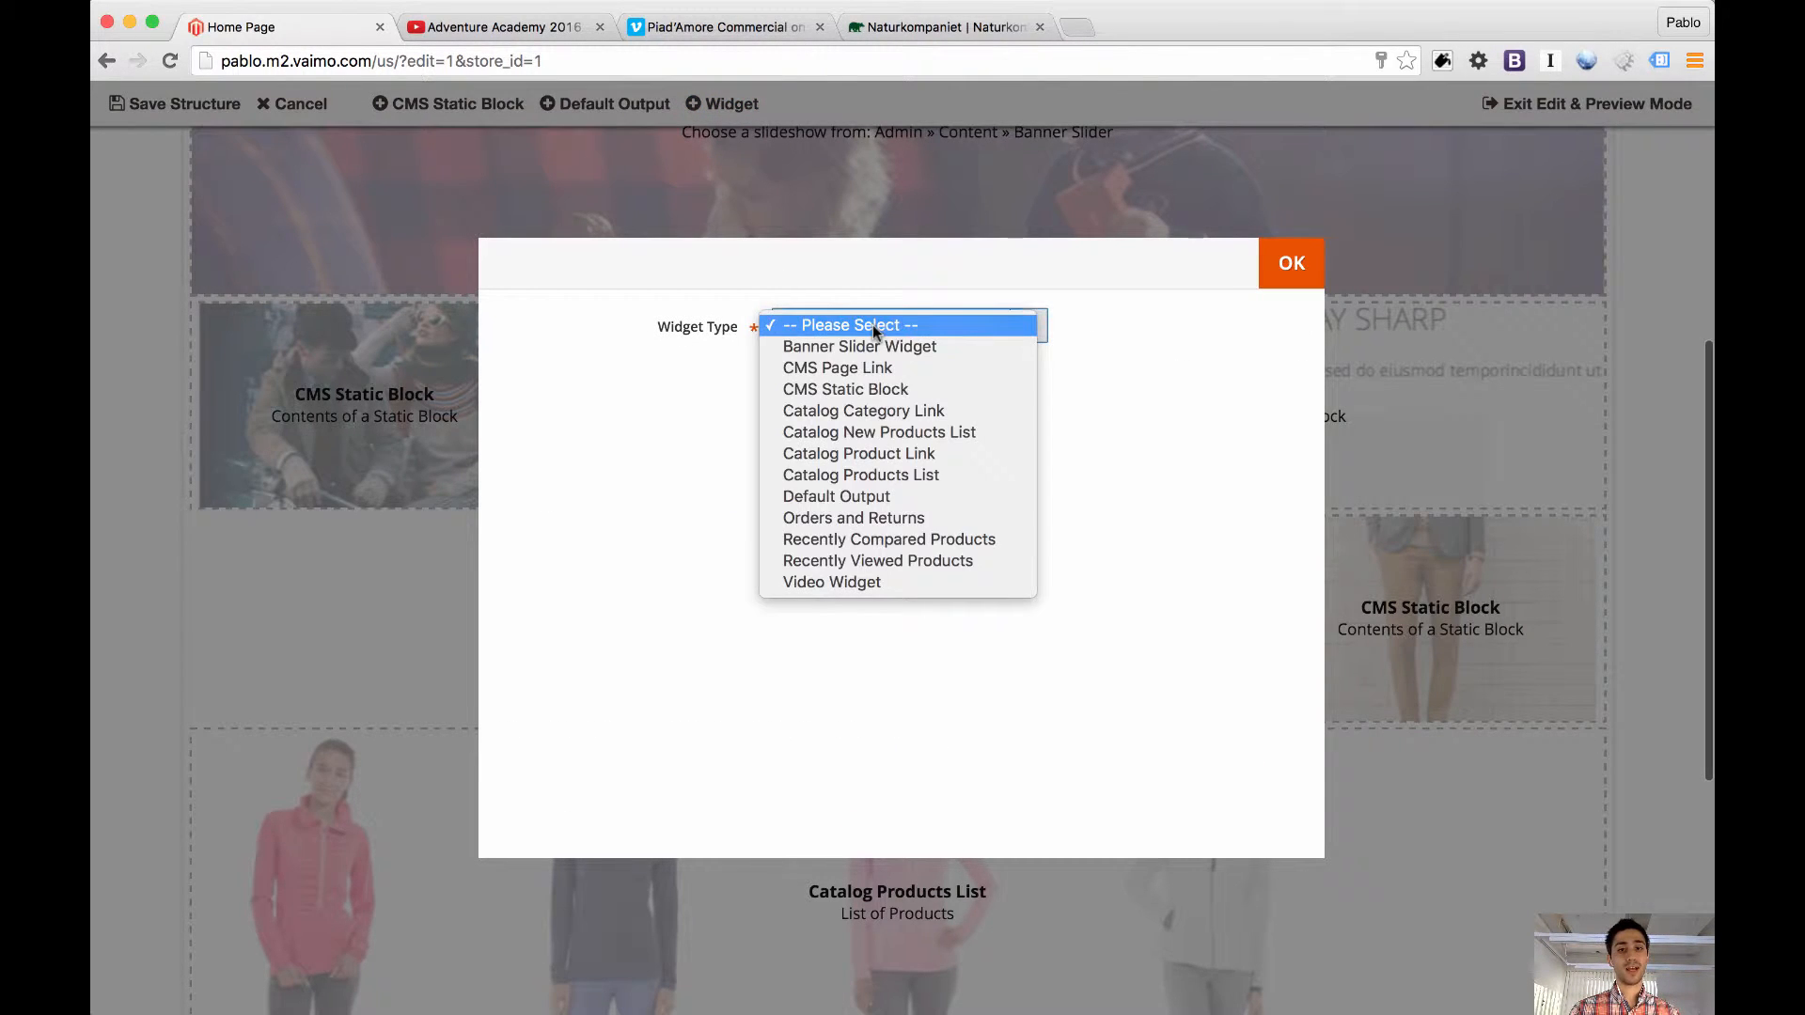
left_click(873, 588)
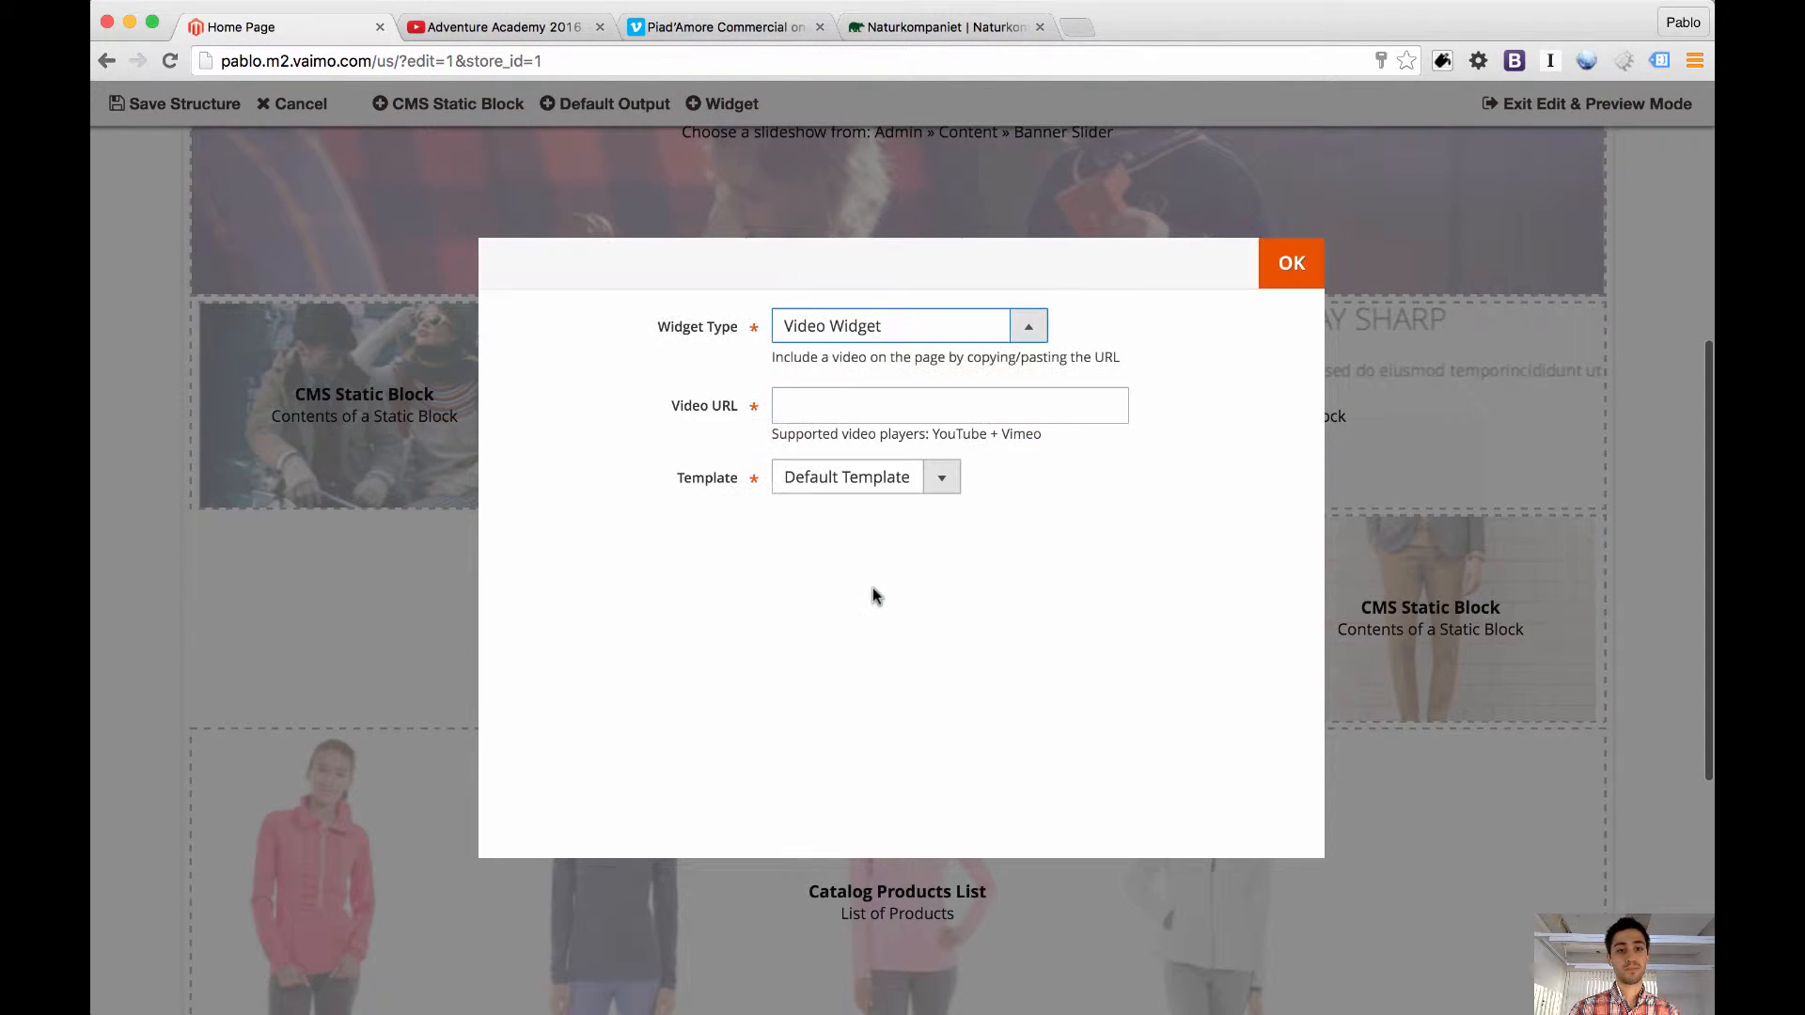
left_click(708, 28)
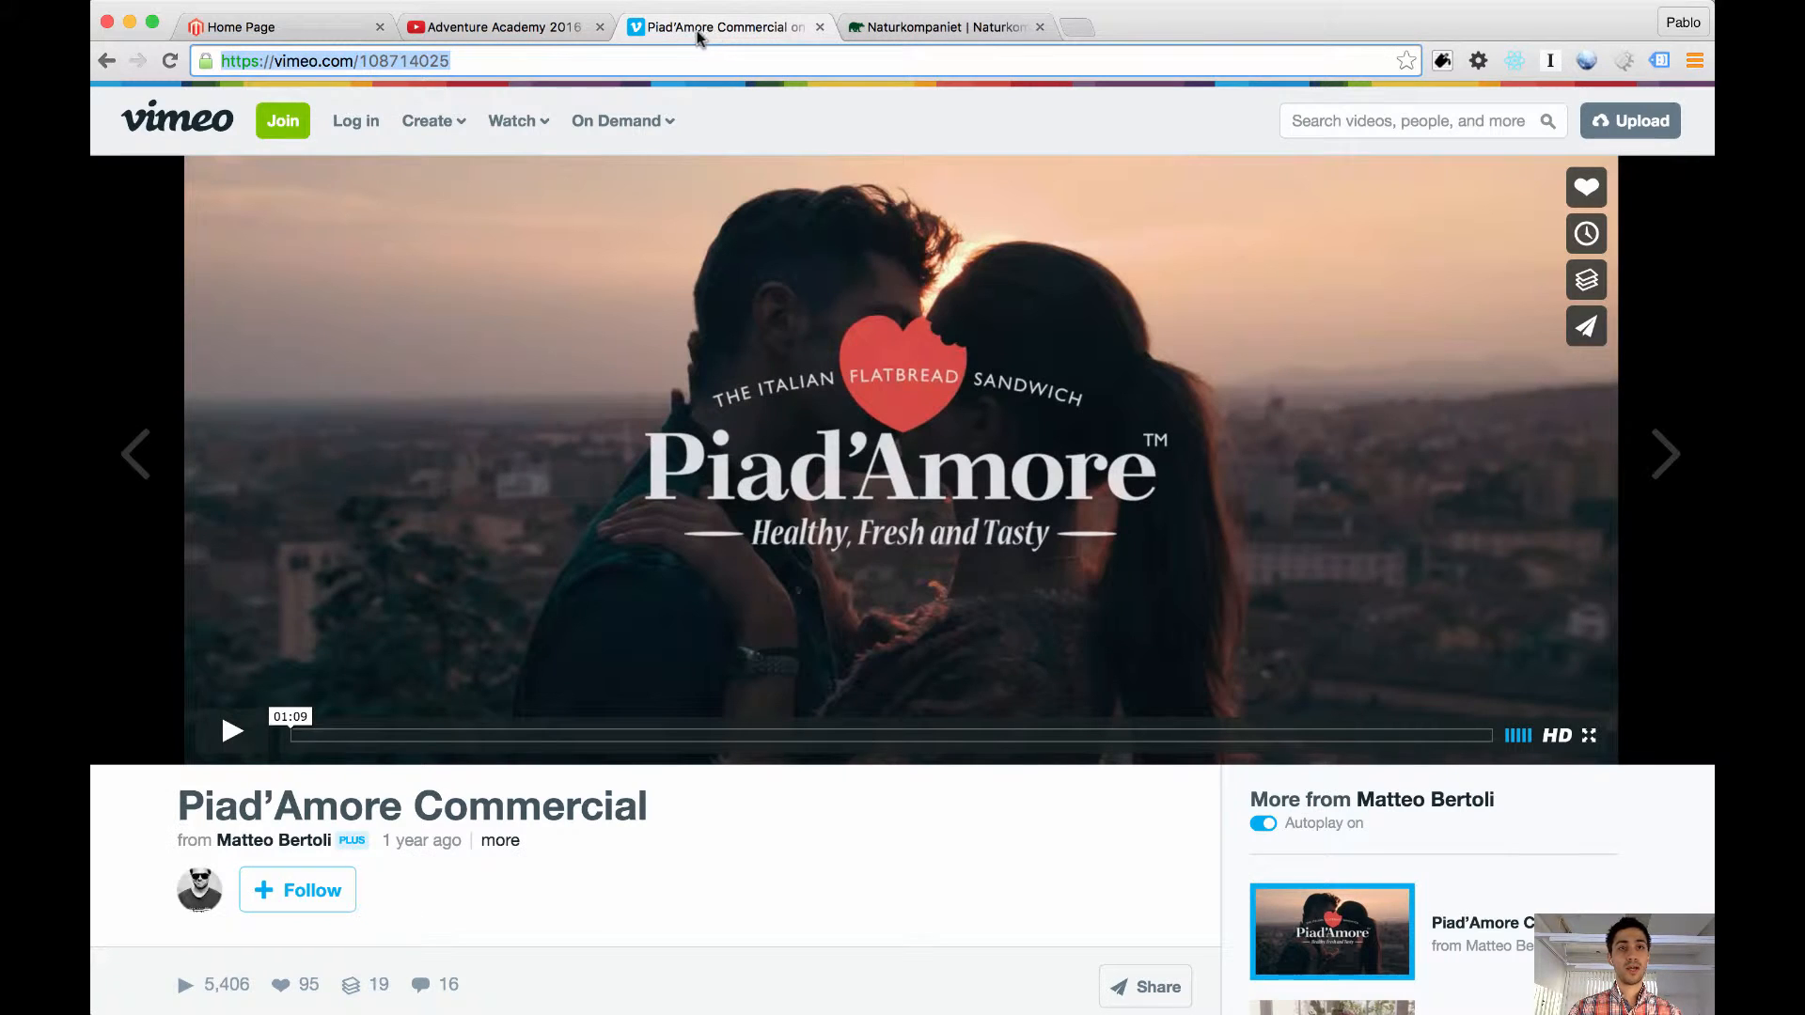
key("super+w")
left_click(552, 28)
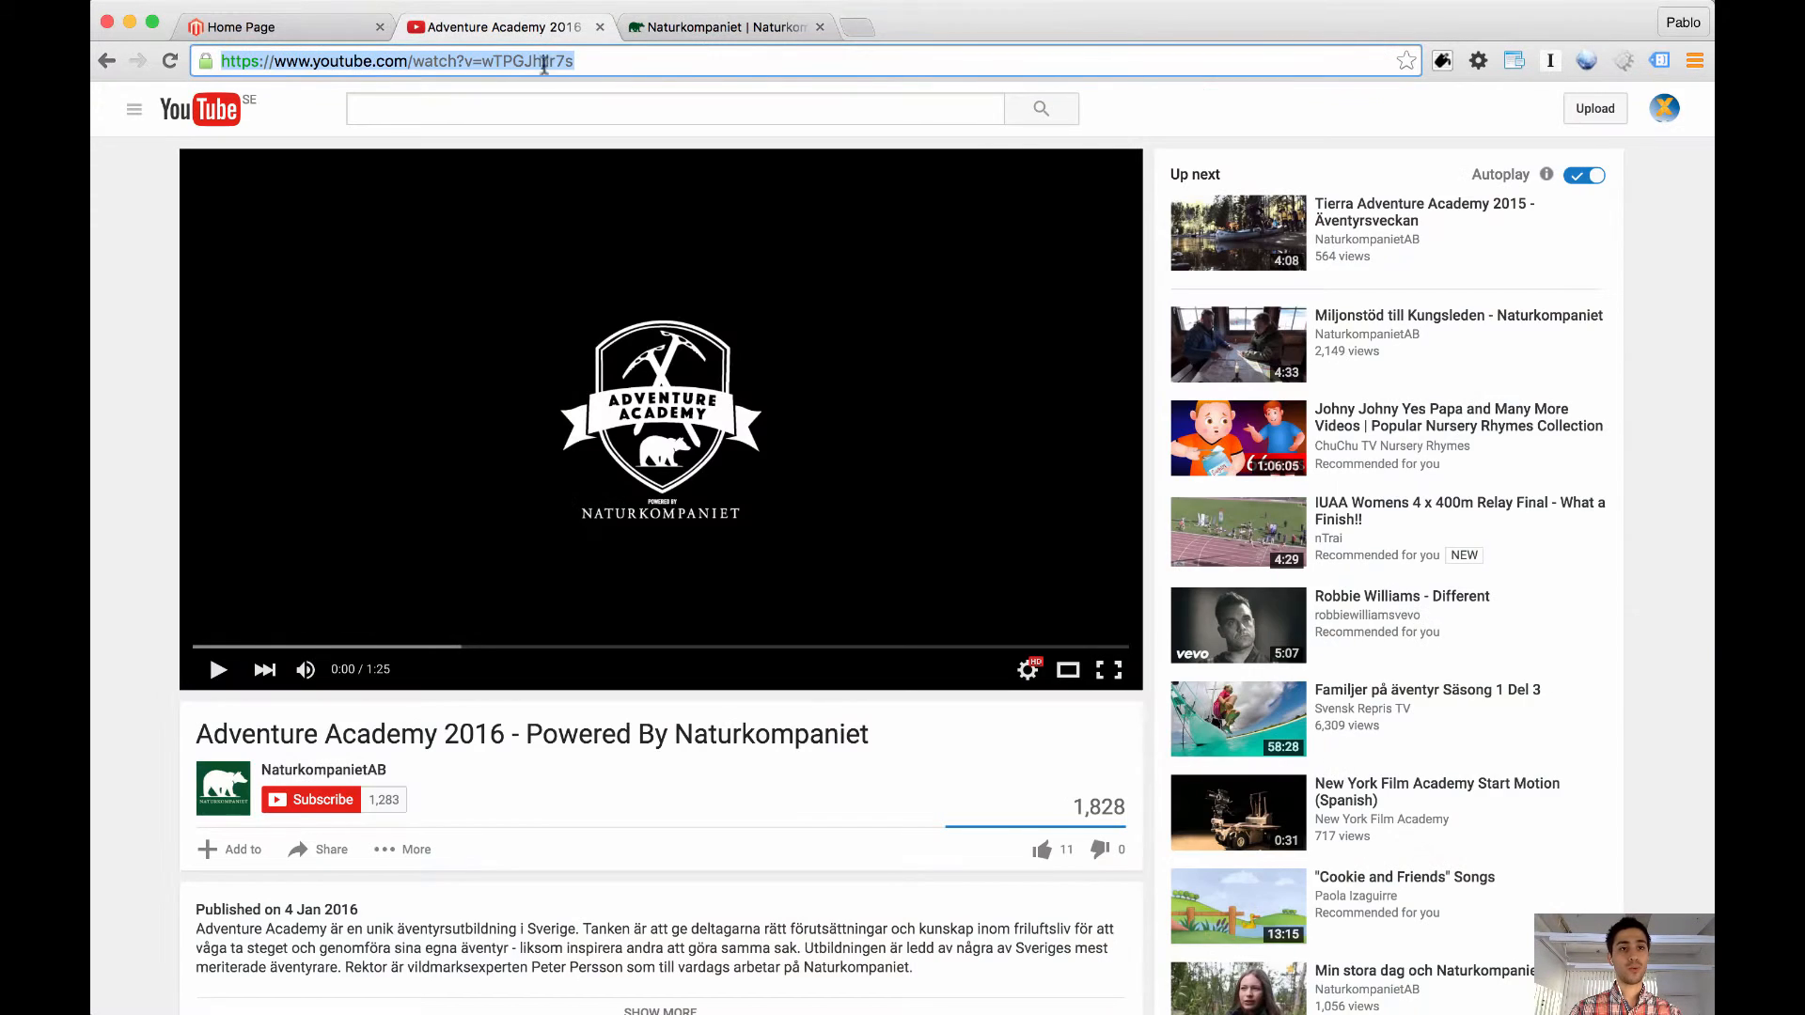
left_click(348, 27)
left_click(888, 406)
type("https://www.youtube.com/watch?v=wTPGJhjlr7s")
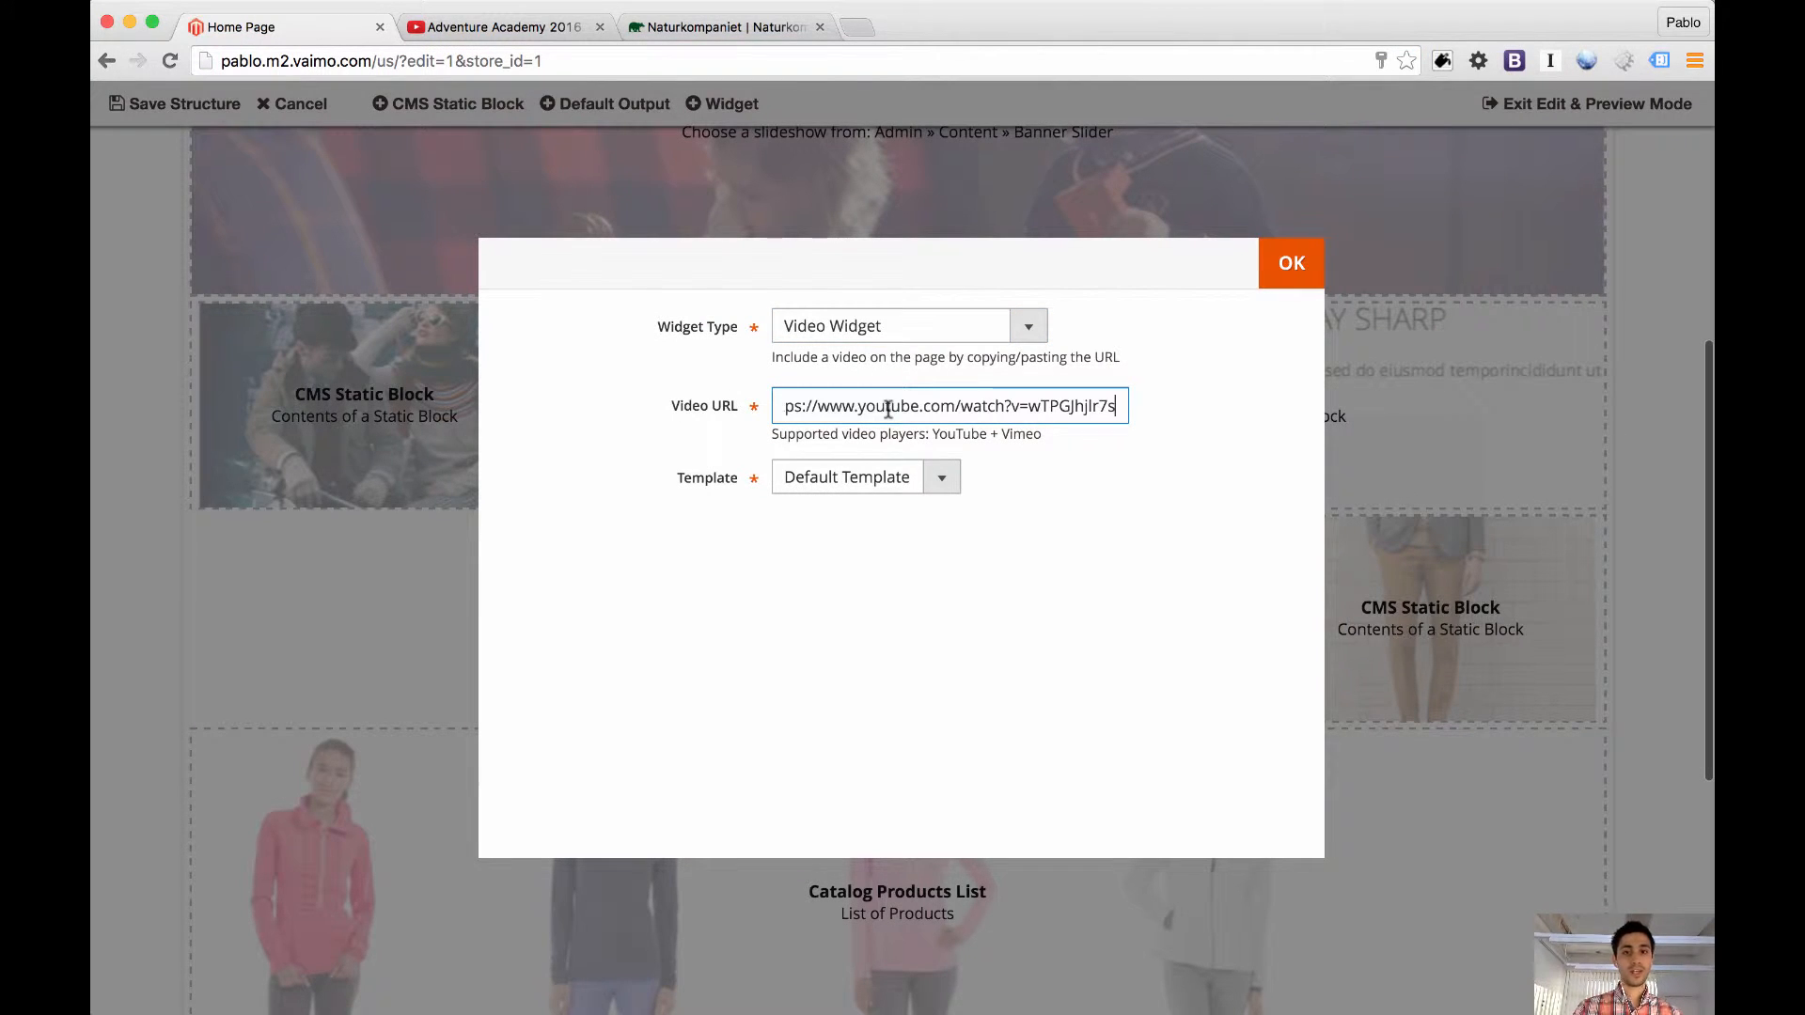
left_click(1292, 263)
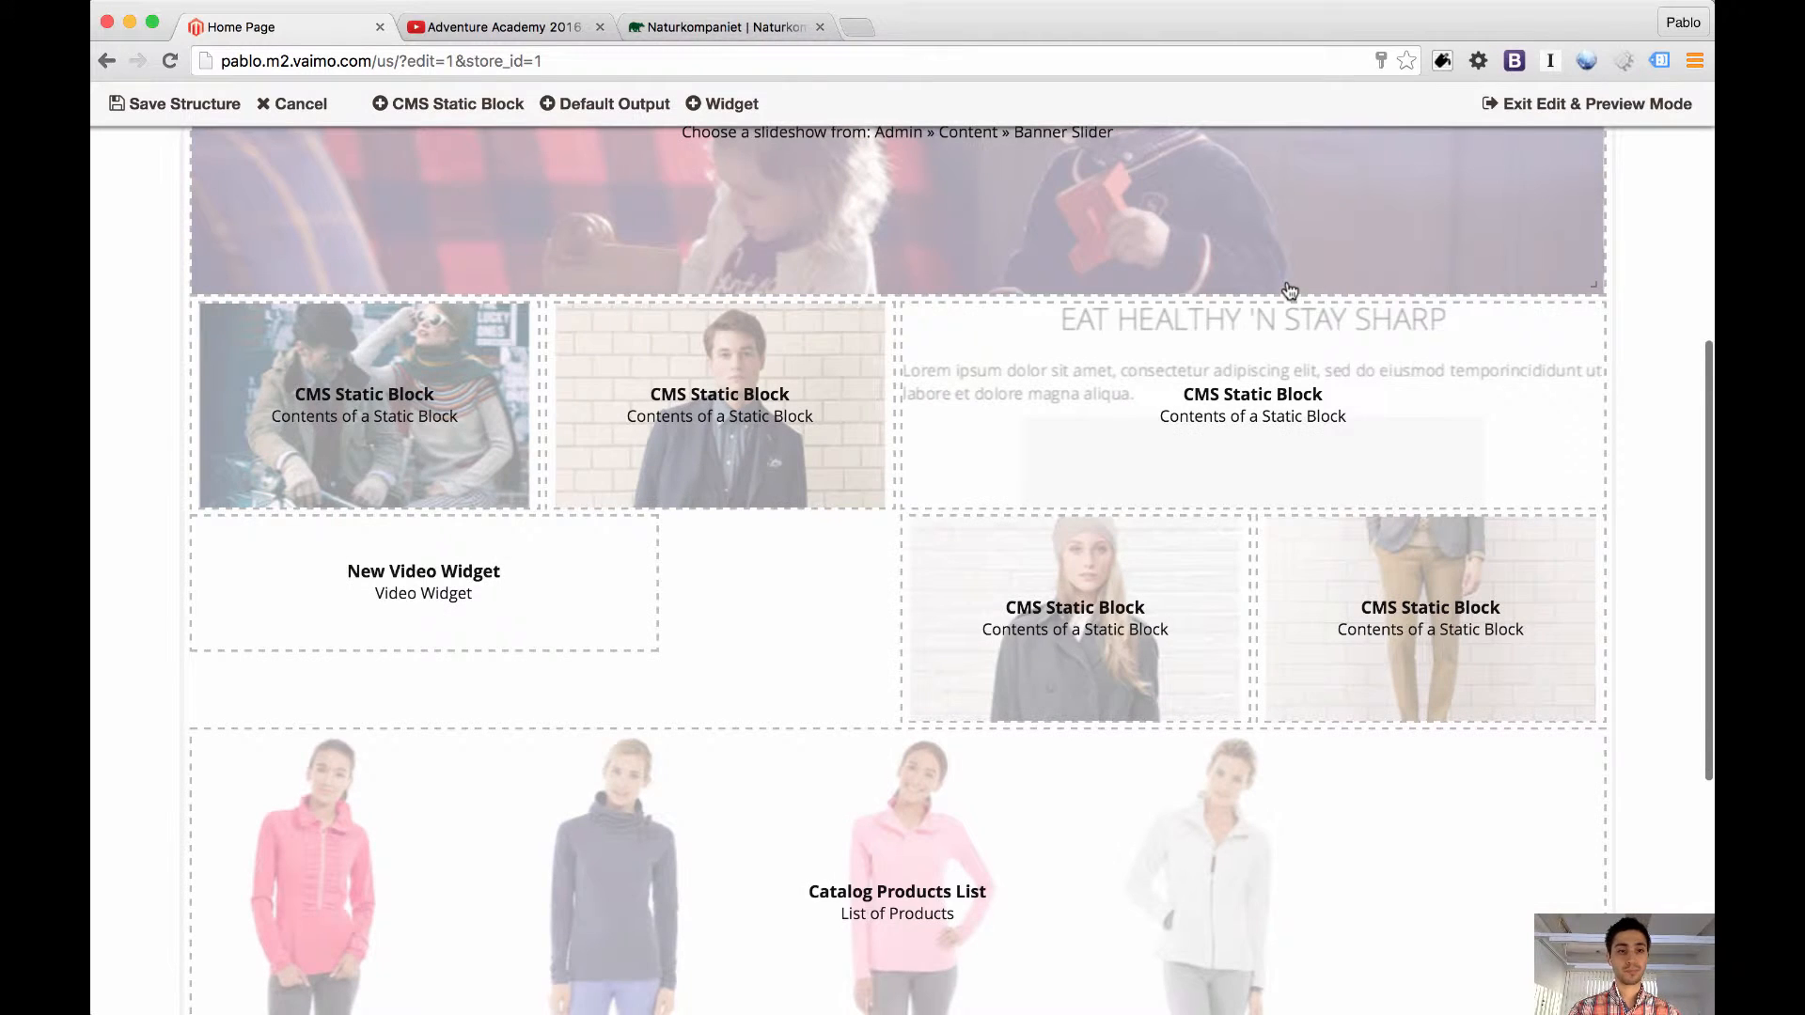
Widen the new video widget to half the page, place it beside the "EAT HEALTHY 'N STAY SHARP" block, and save the structure
left_click_drag(644, 638, 888, 714)
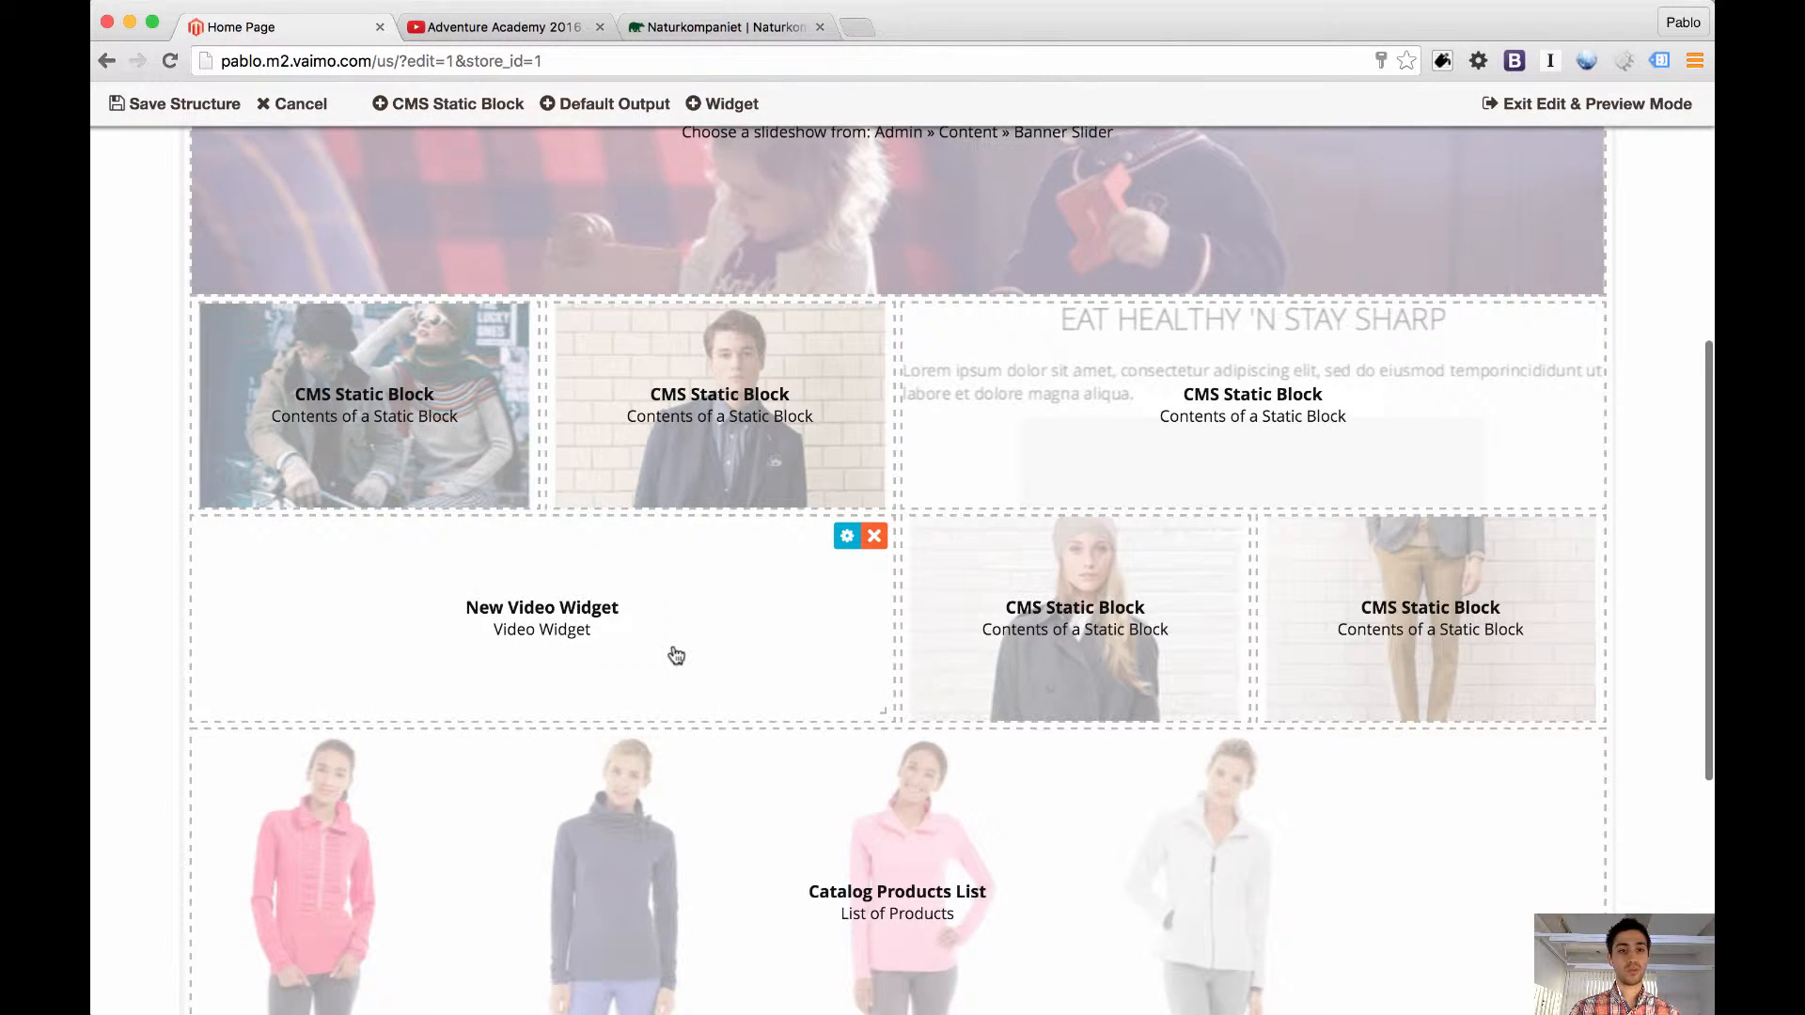
left_click_drag(676, 656, 679, 416)
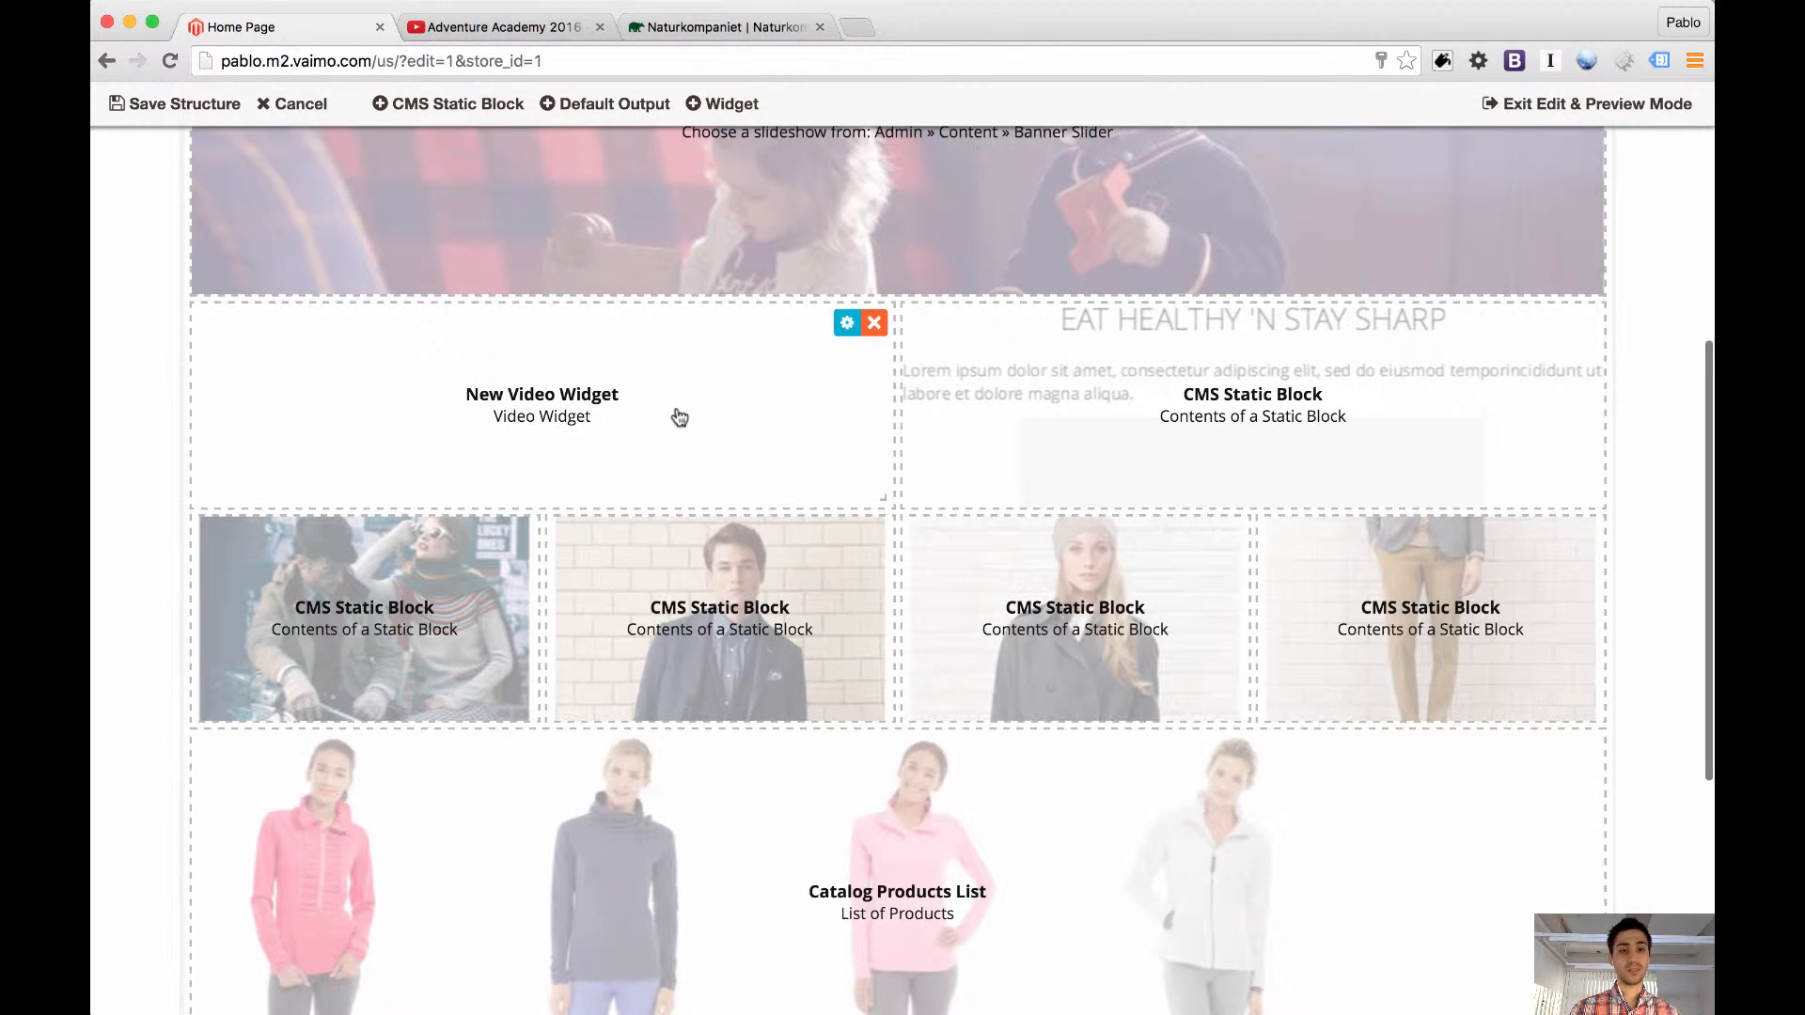
left_click(174, 104)
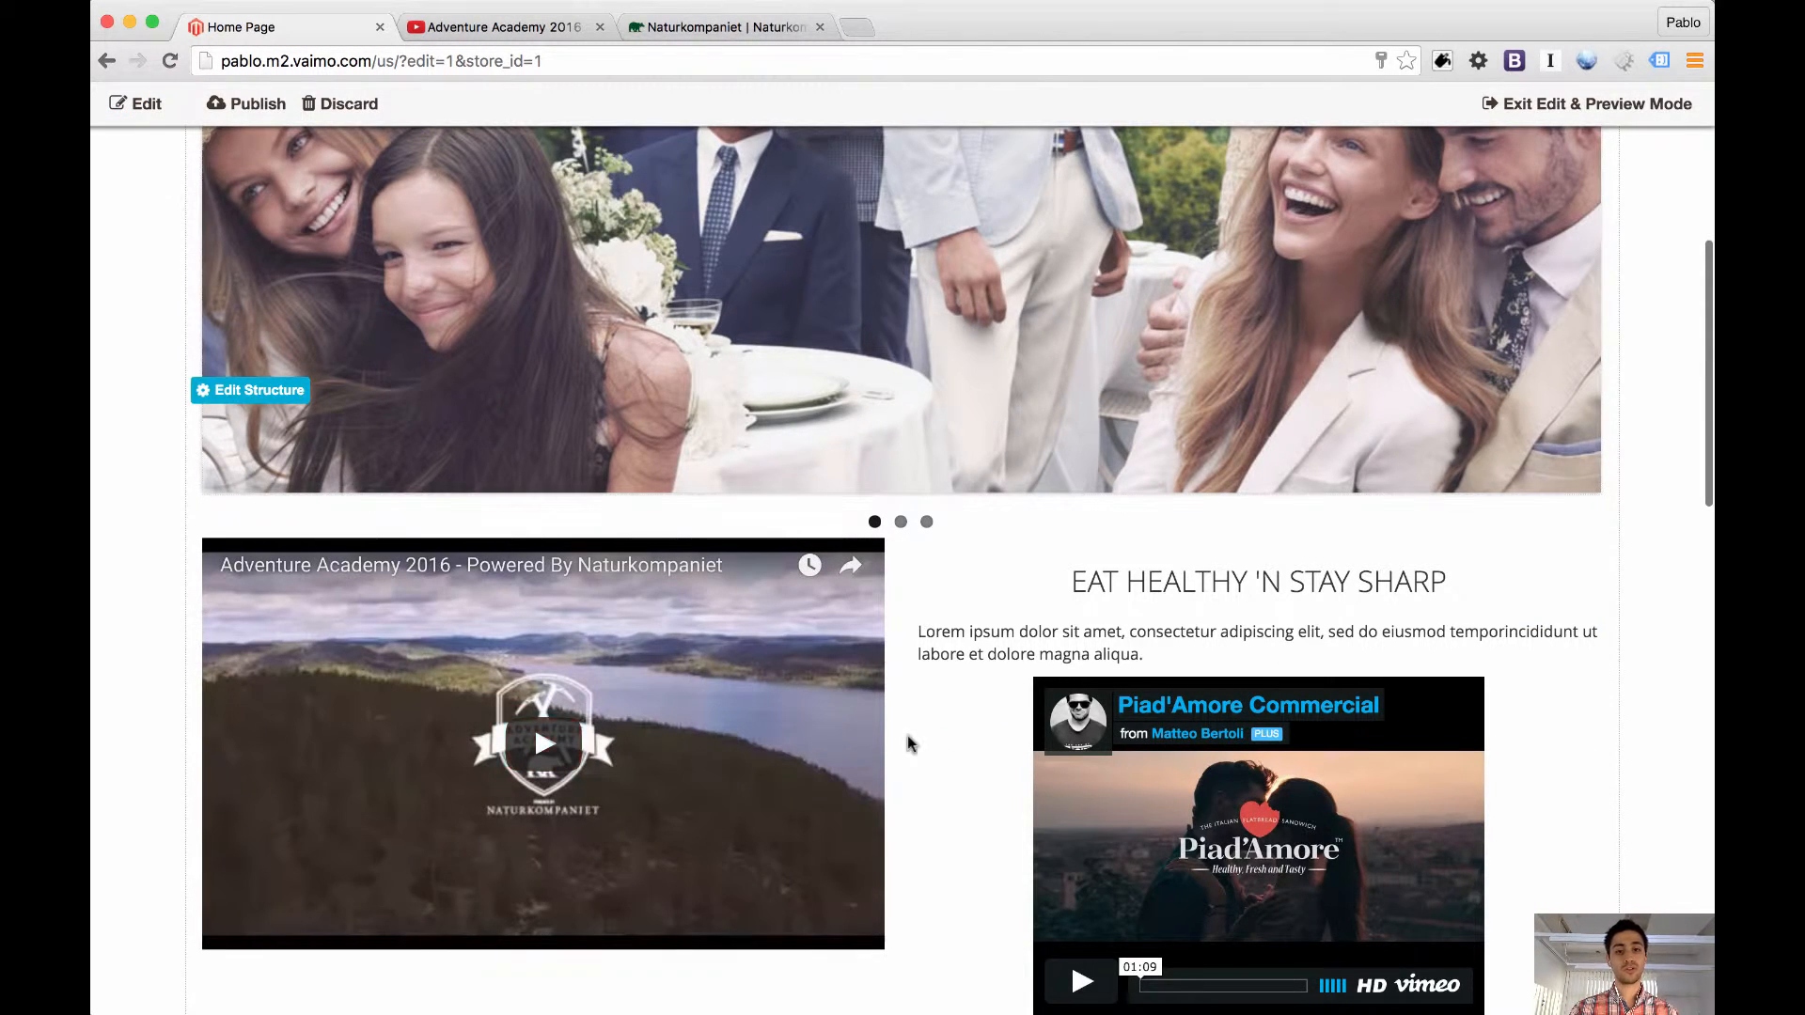
scroll(940, 740, "down", 3)
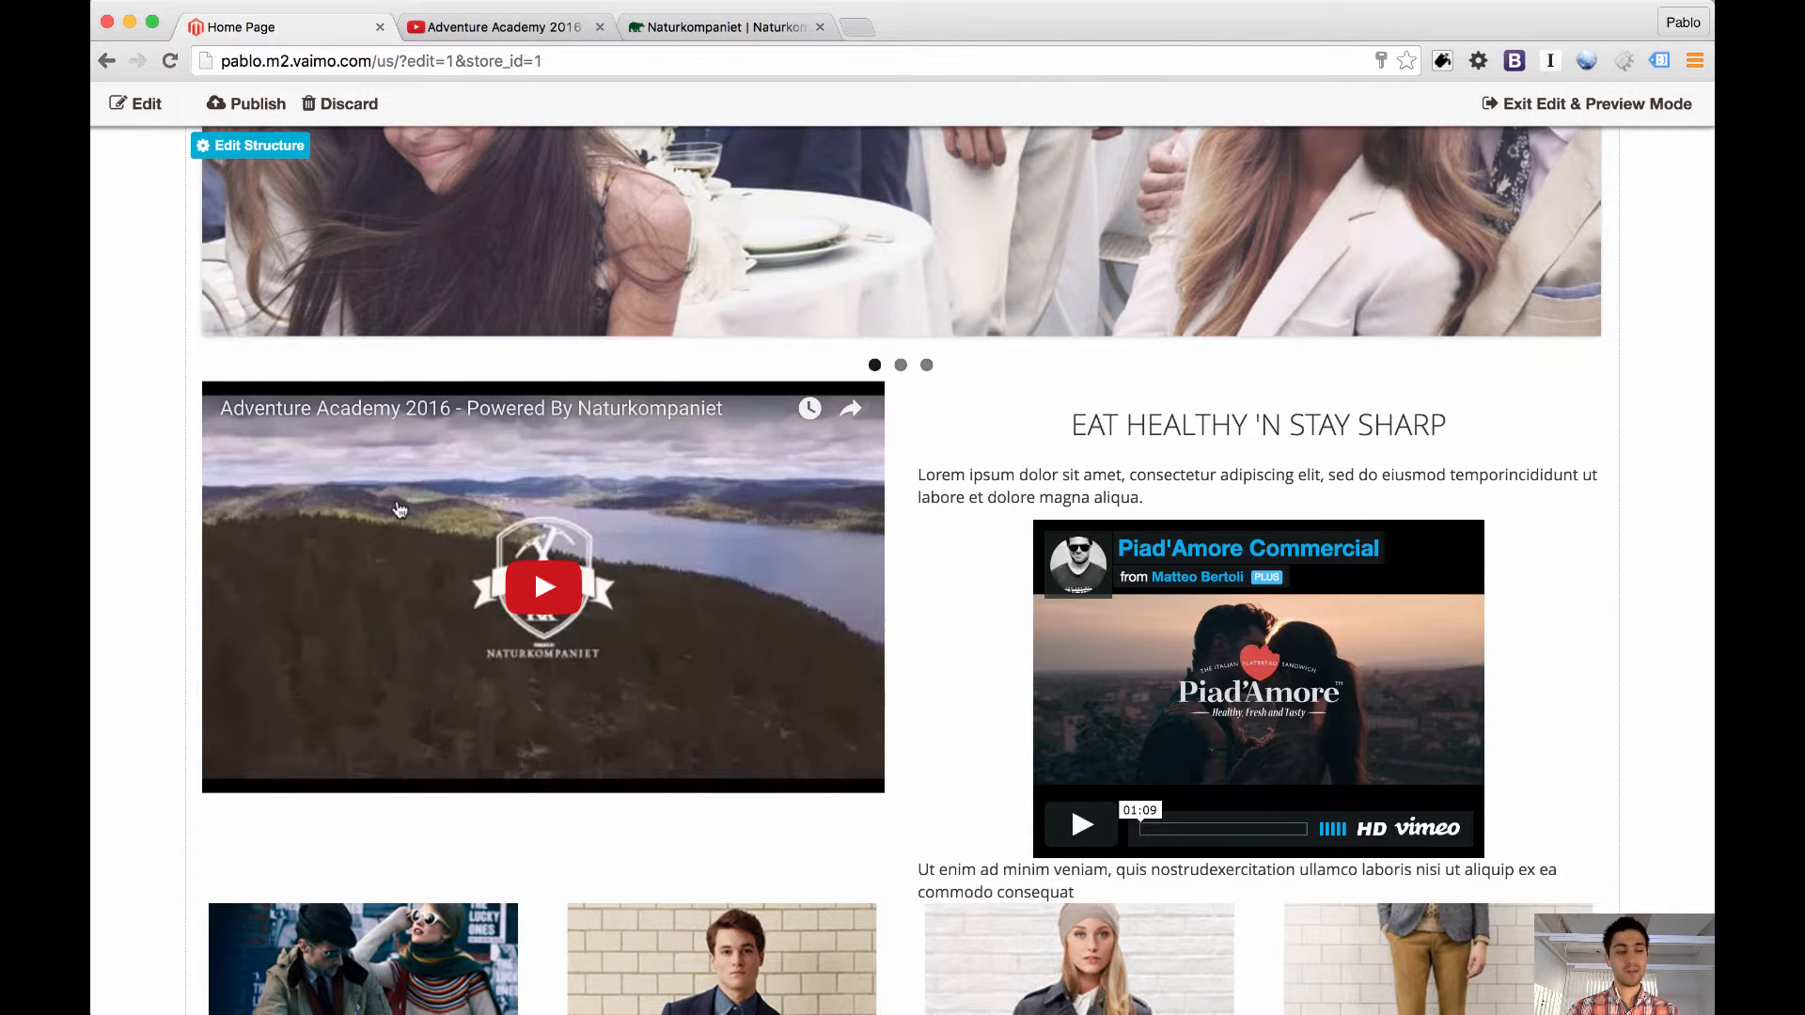
Add a CMS static block above the video widget, size it to a shallow strip of the widget's width, and save the structure
left_click(145, 106)
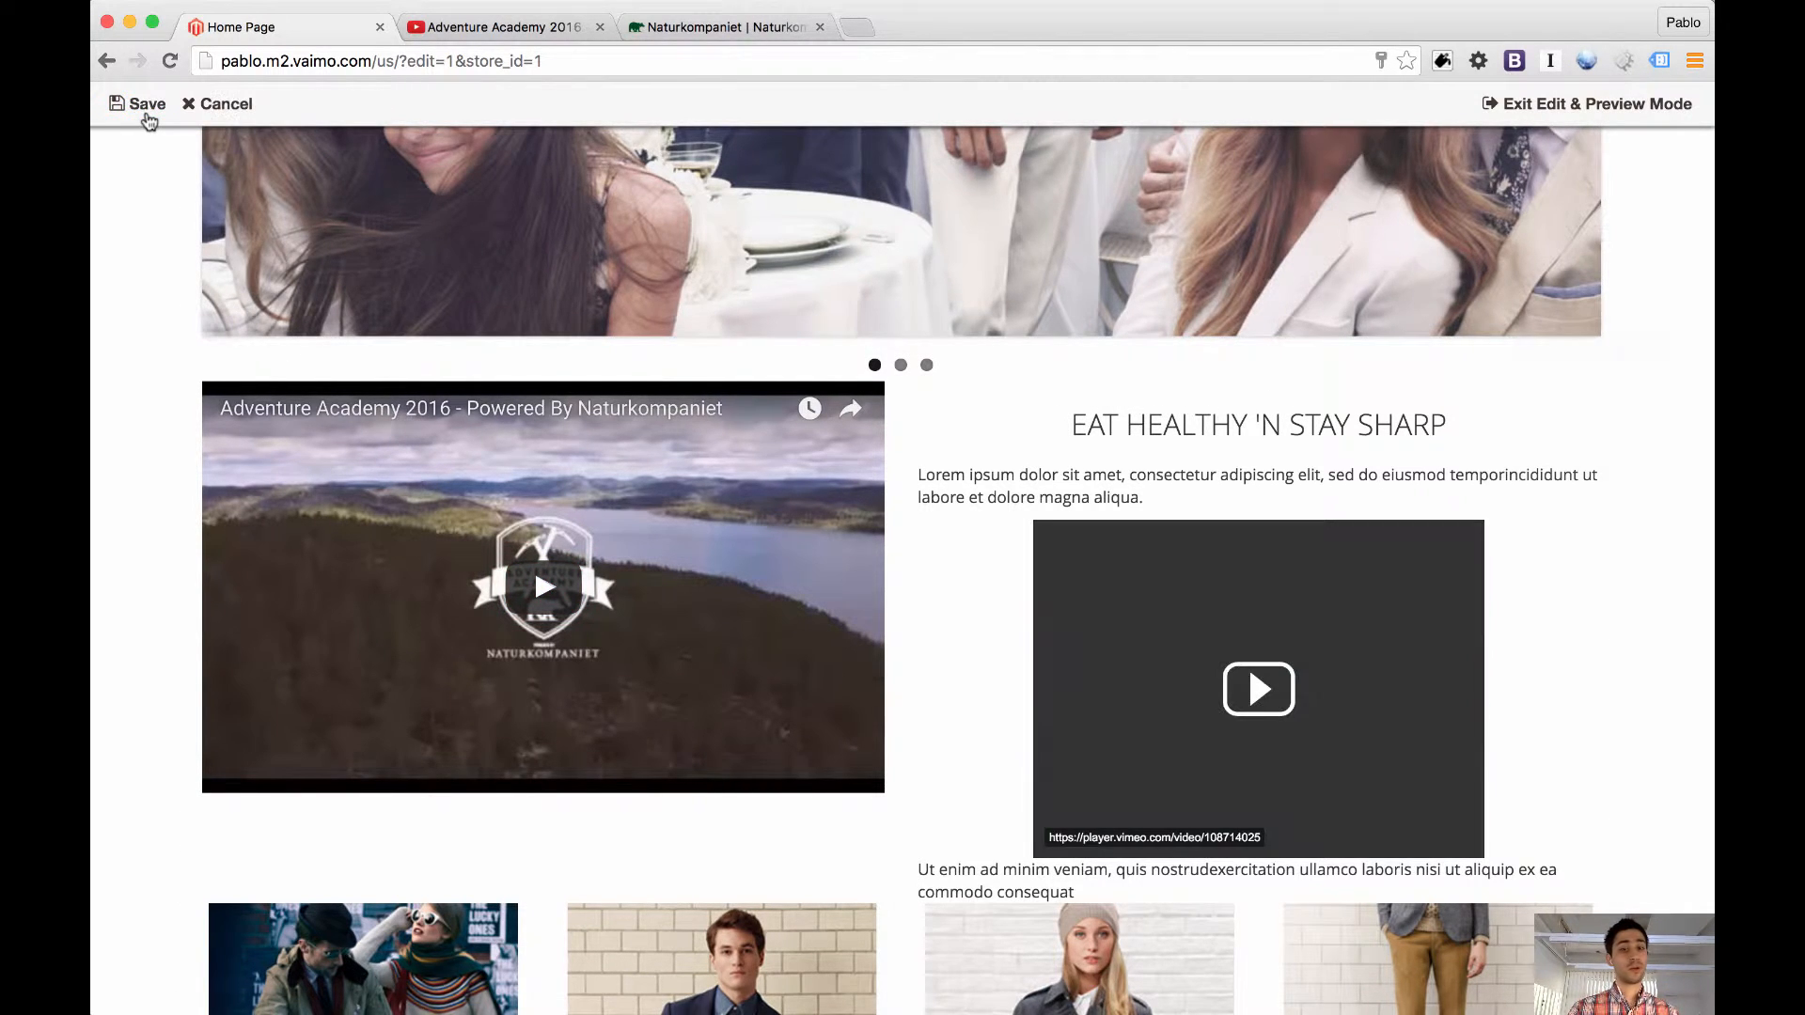
left_click(199, 108)
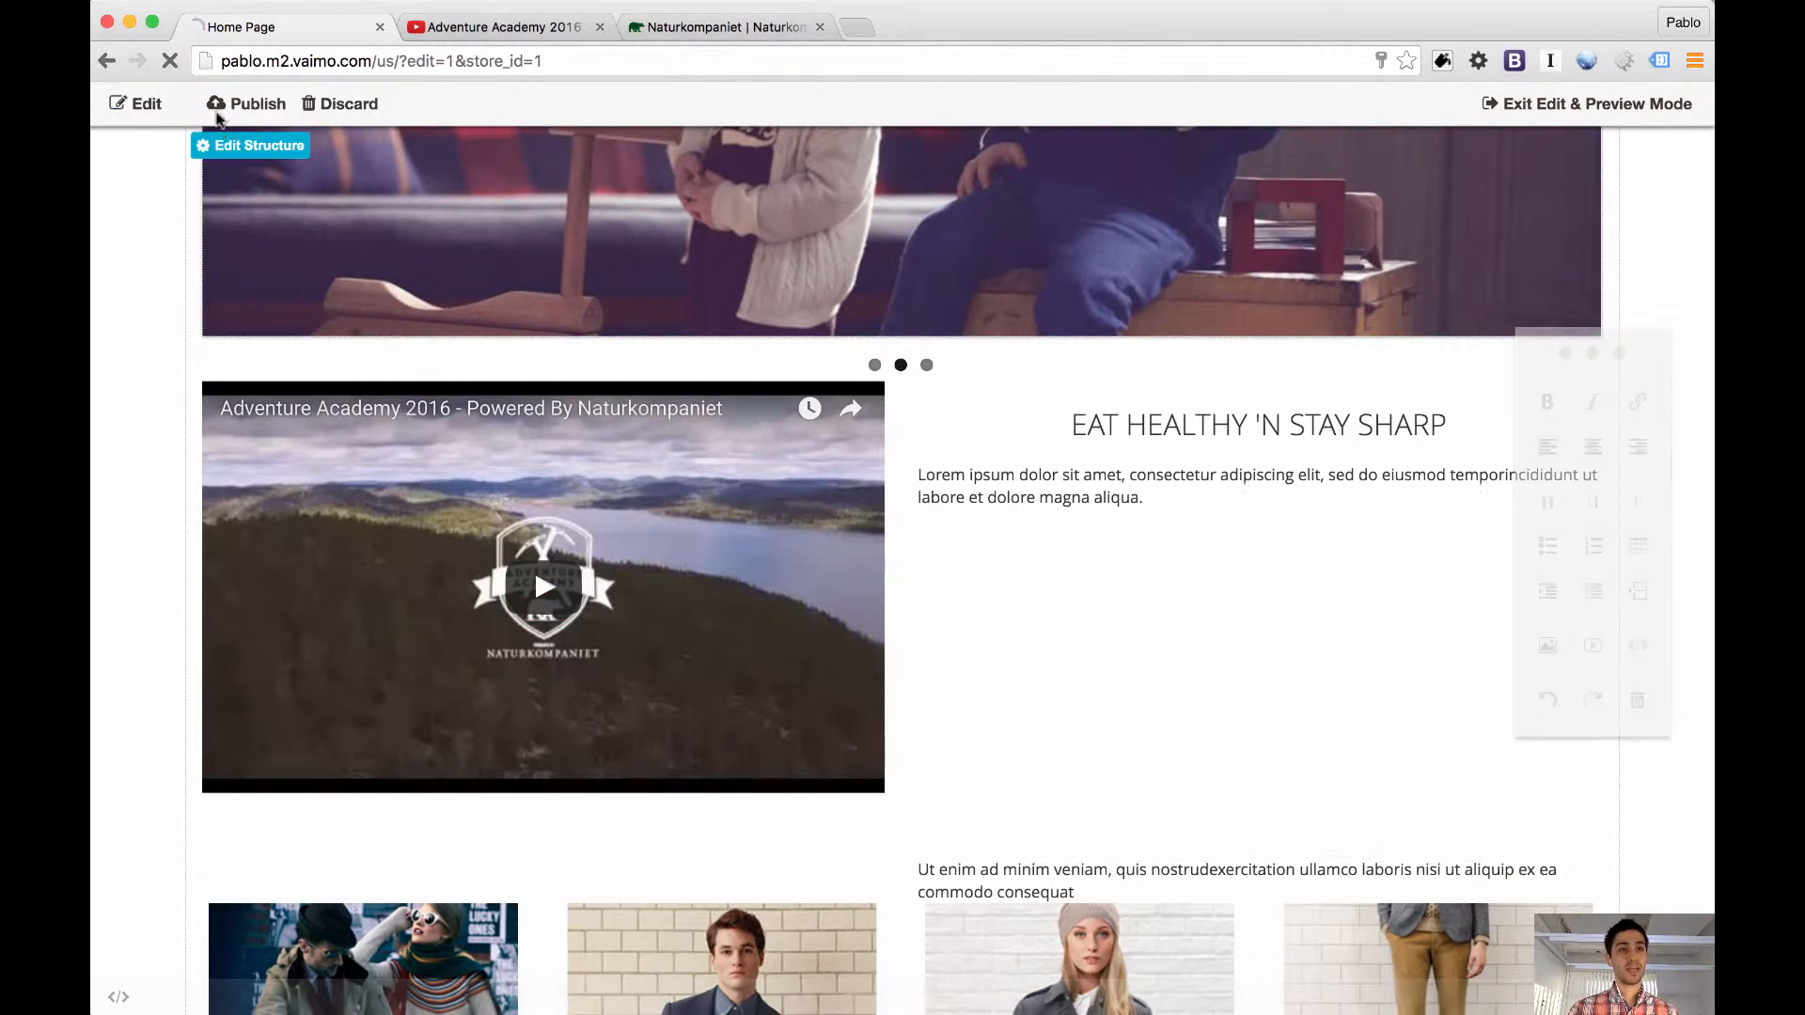
left_click(252, 145)
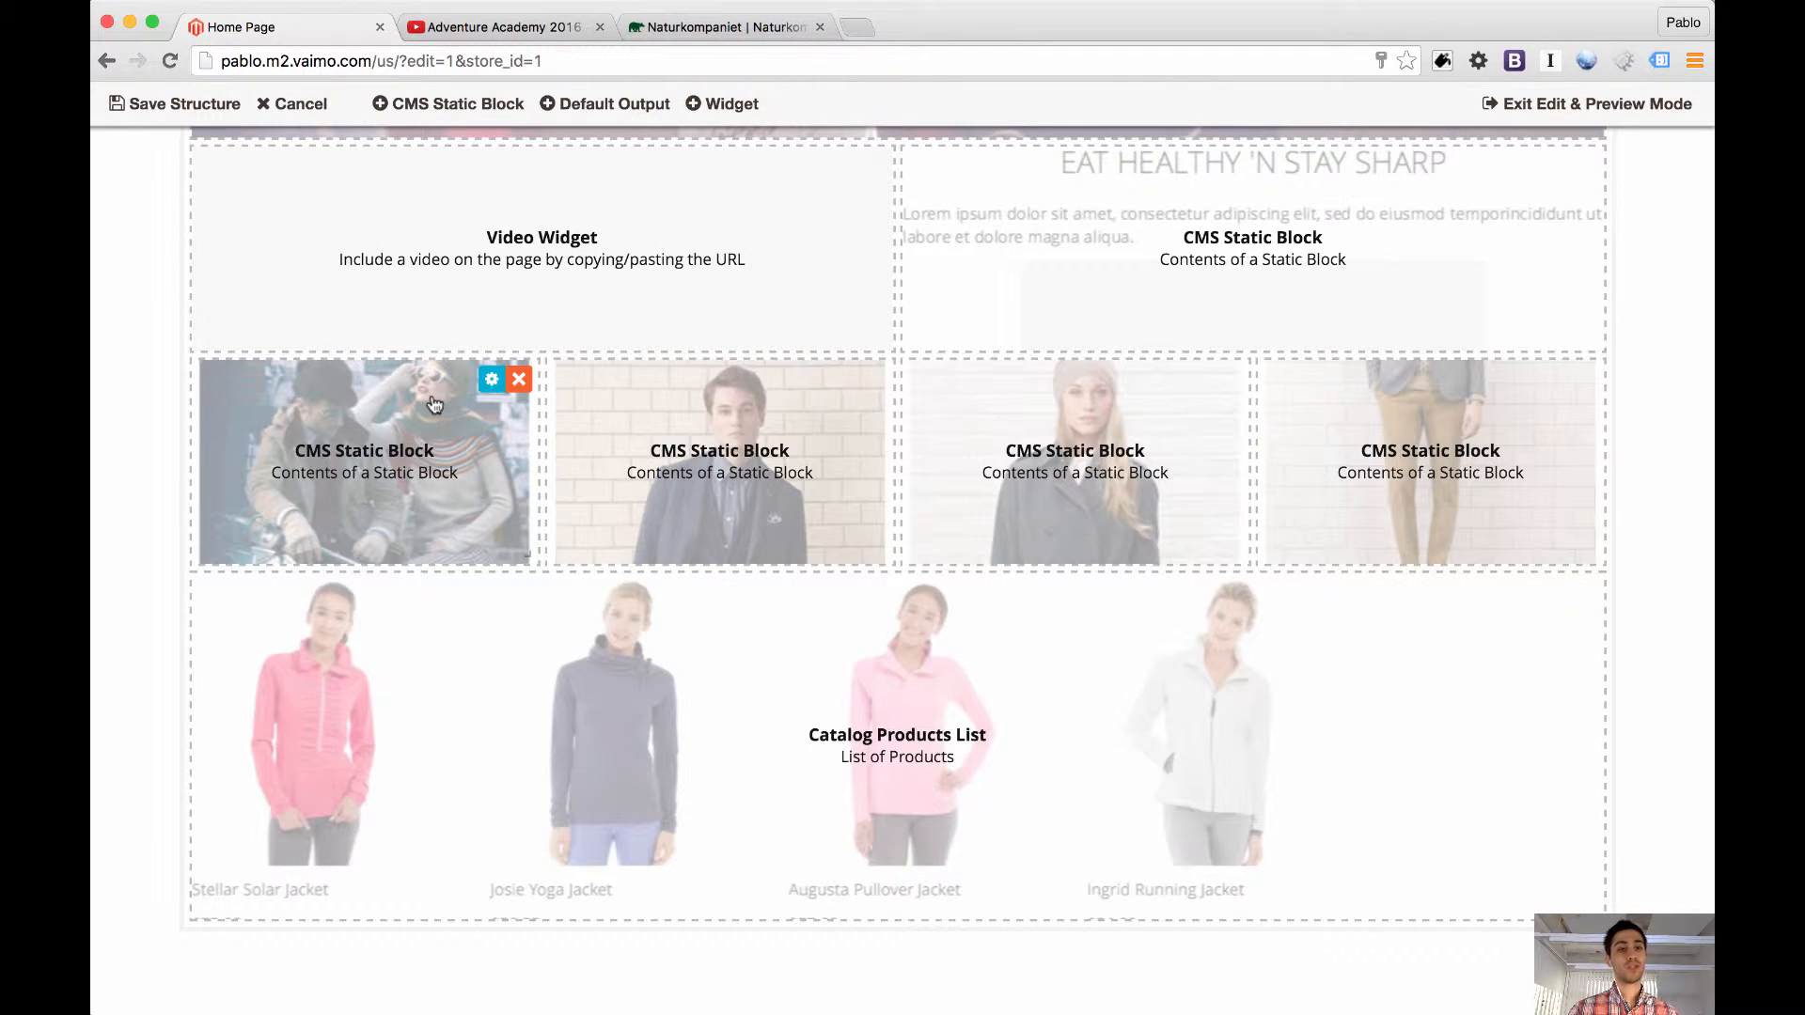
left_click(482, 108)
left_click_drag(482, 975, 484, 183)
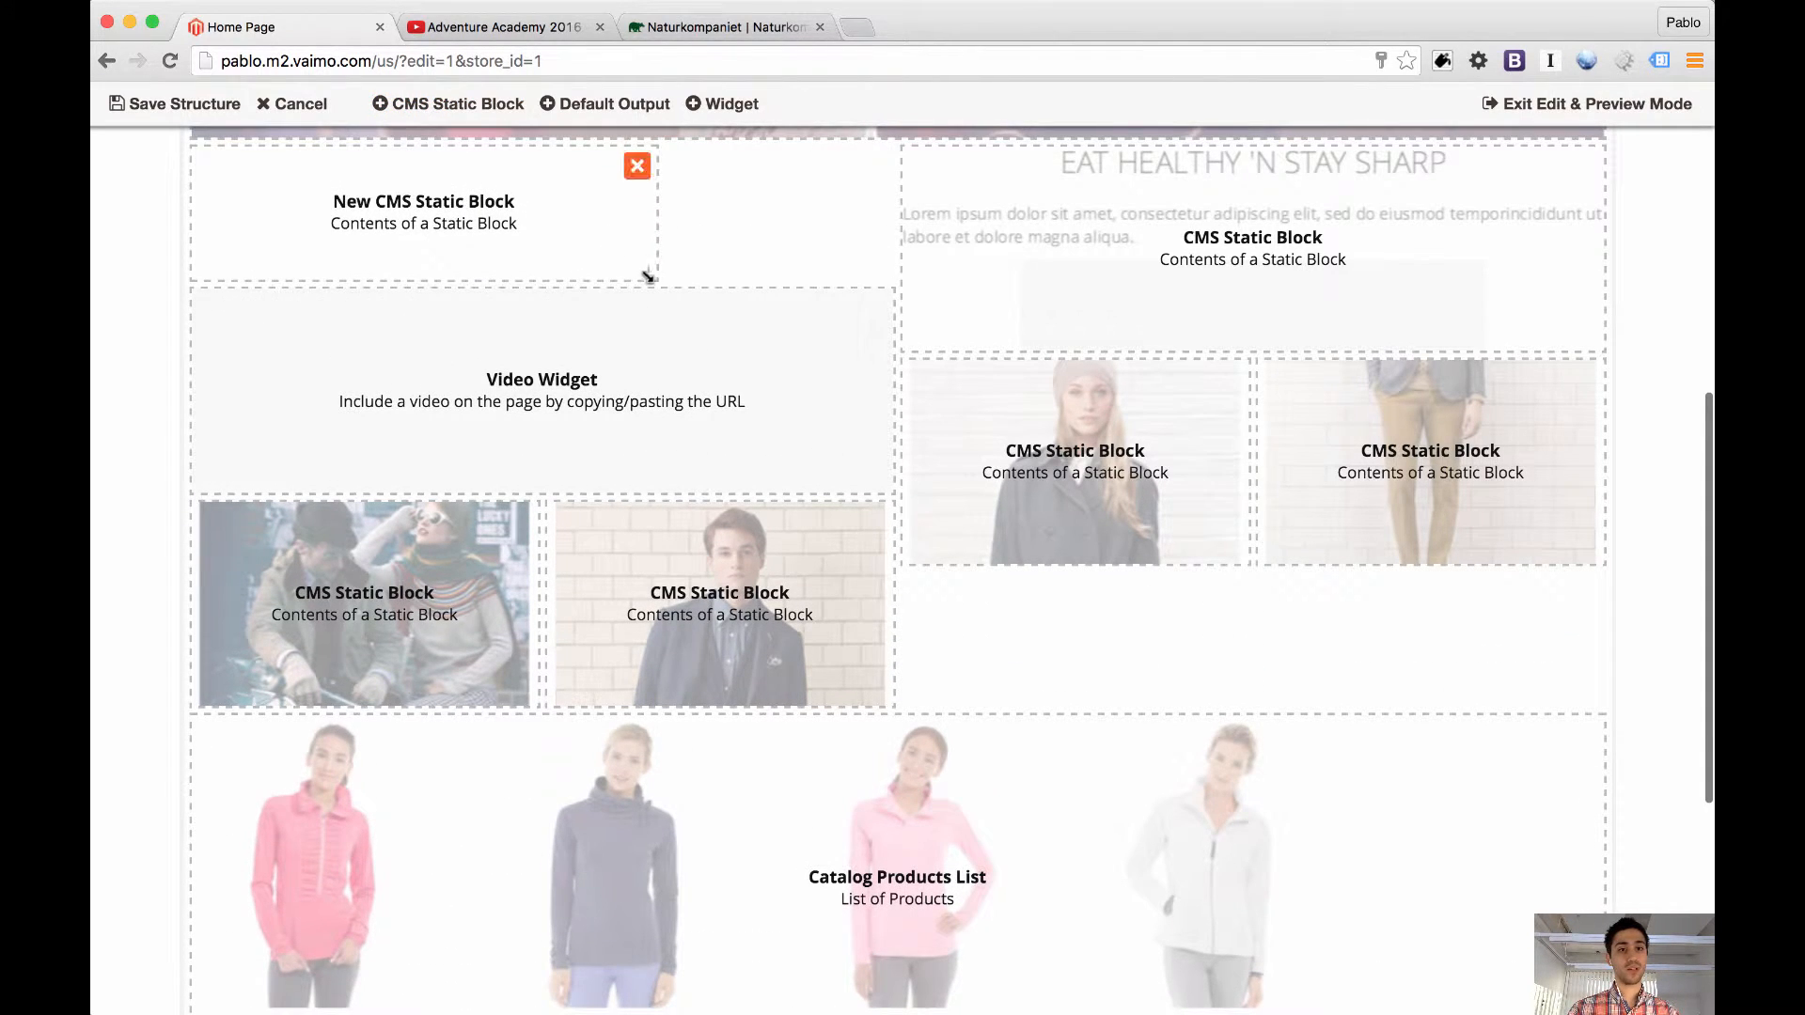
left_click_drag(647, 276, 880, 209)
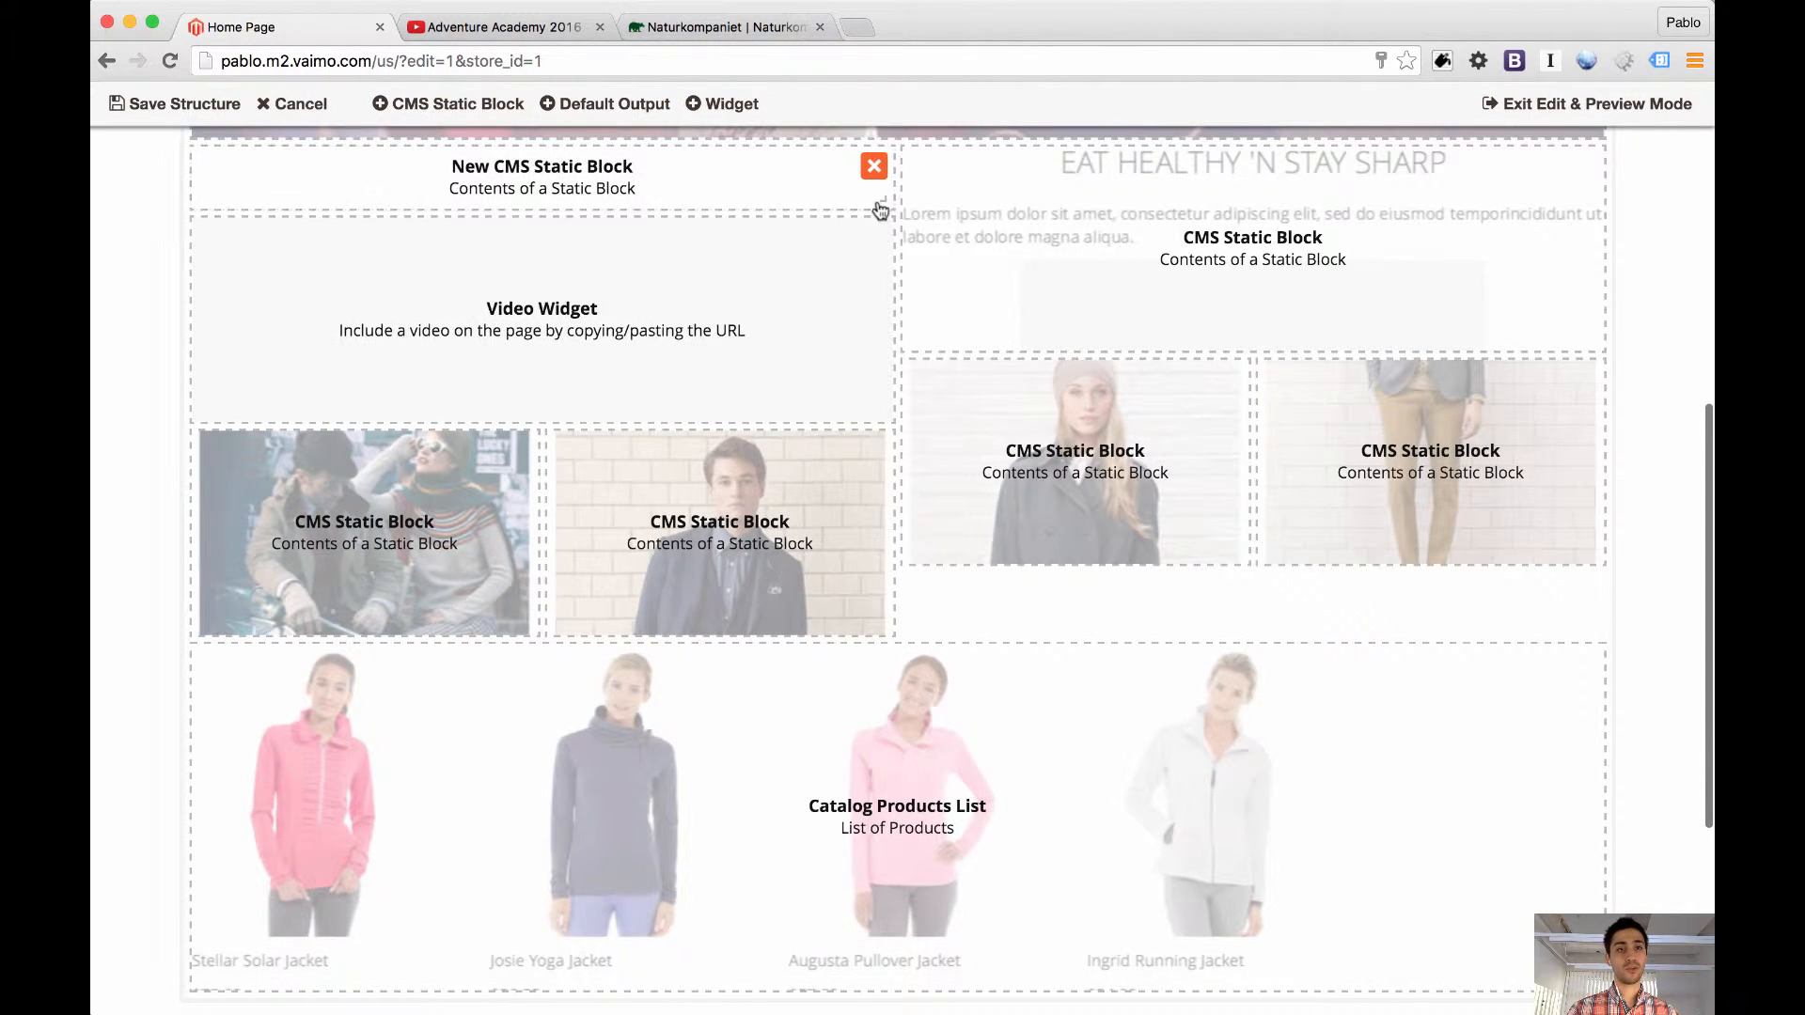
left_click(169, 104)
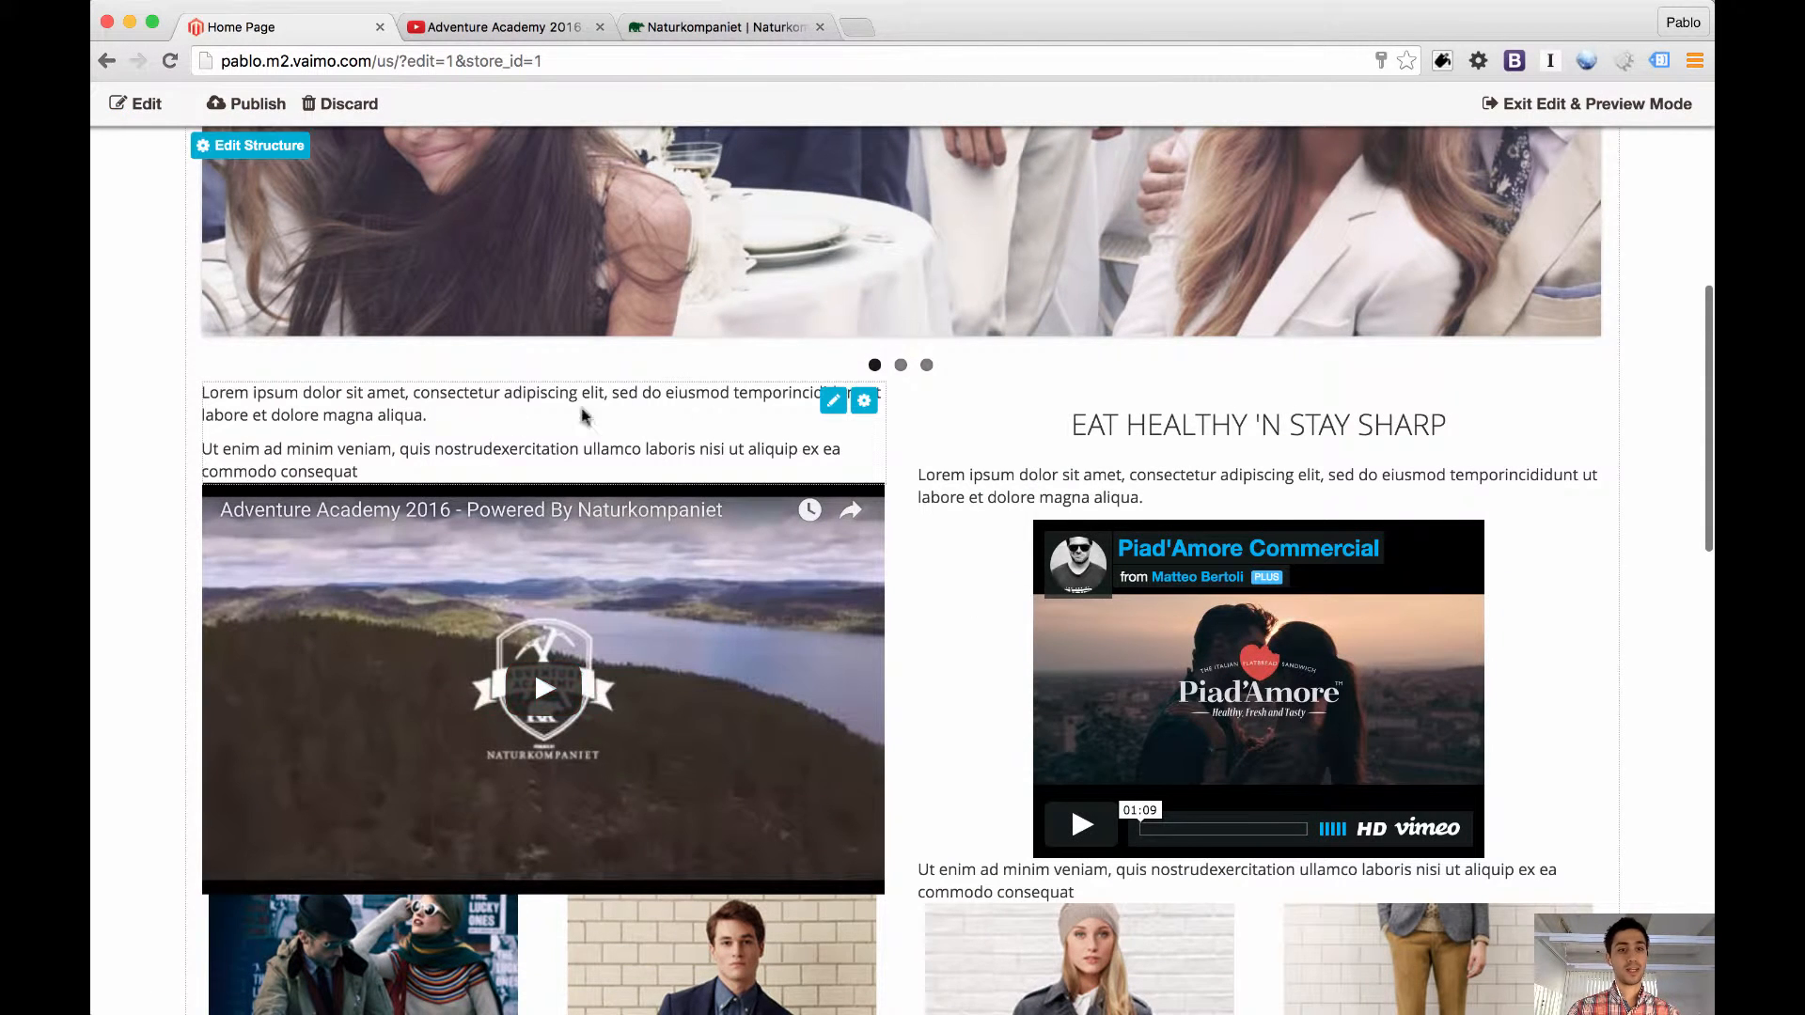
Delete the second paragraph of the new static block above the YouTube video
left_click(545, 440)
double_click(545, 446)
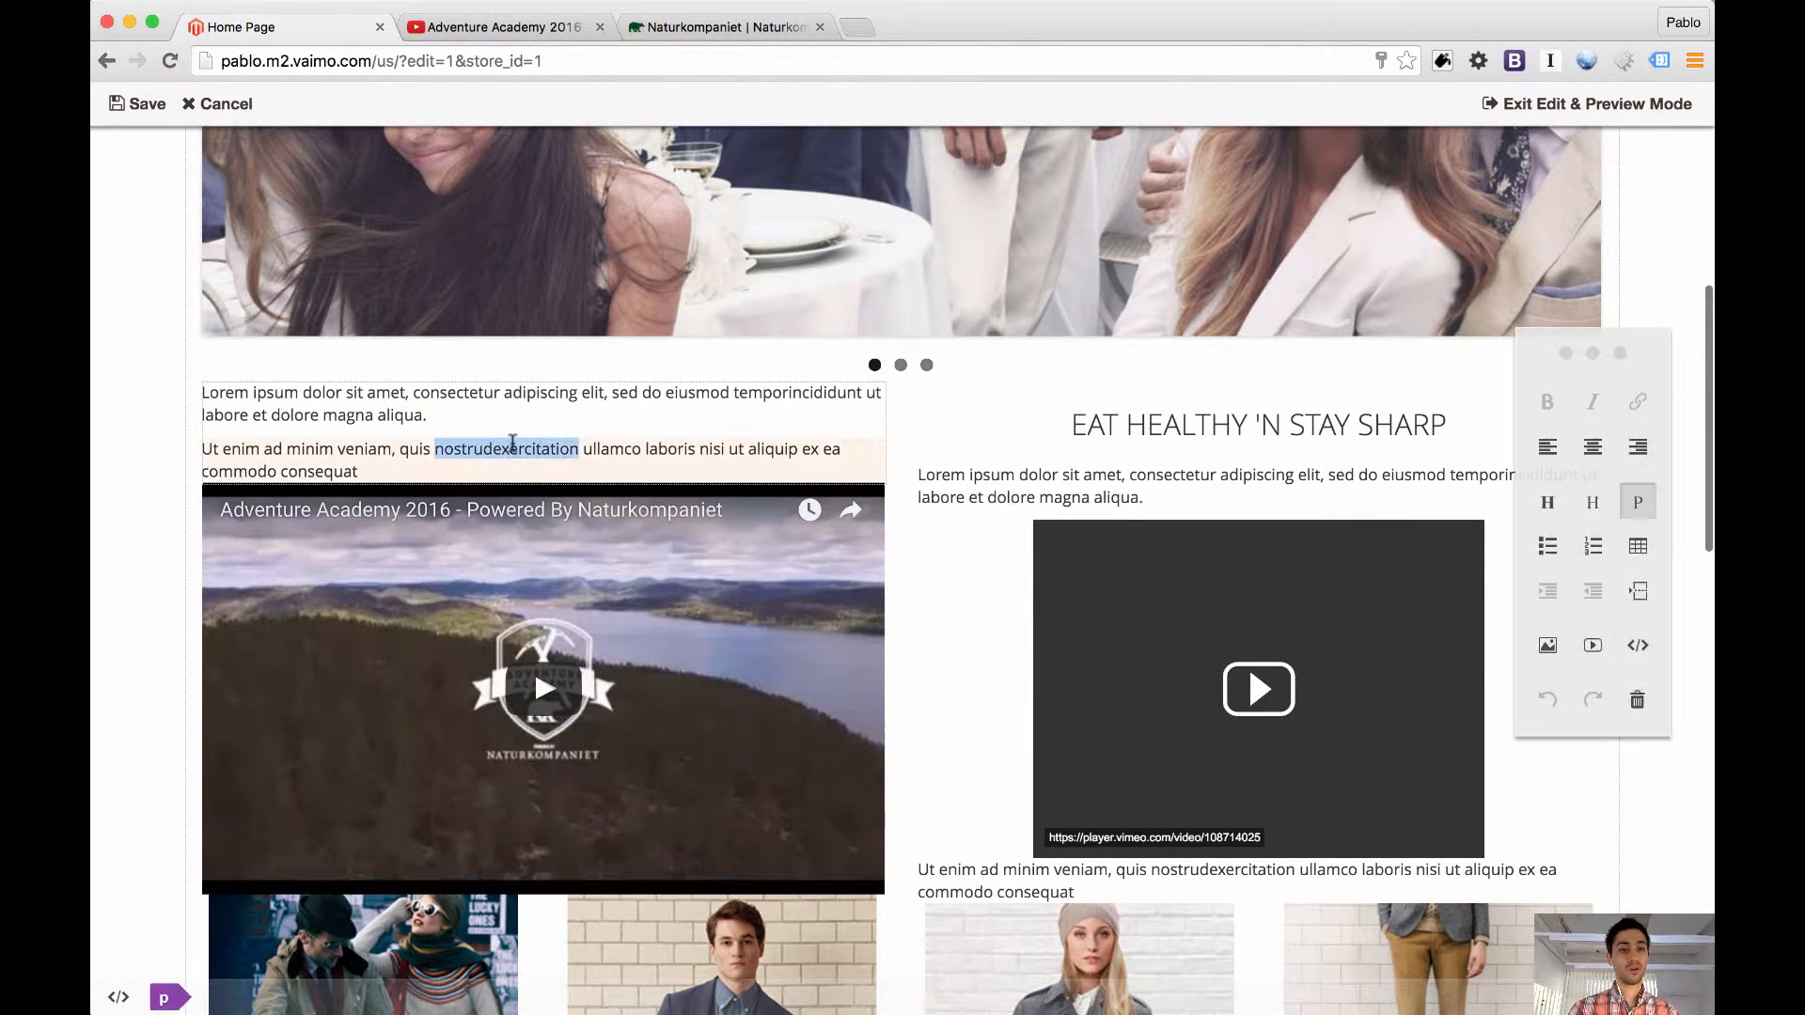
triple_click(516, 448)
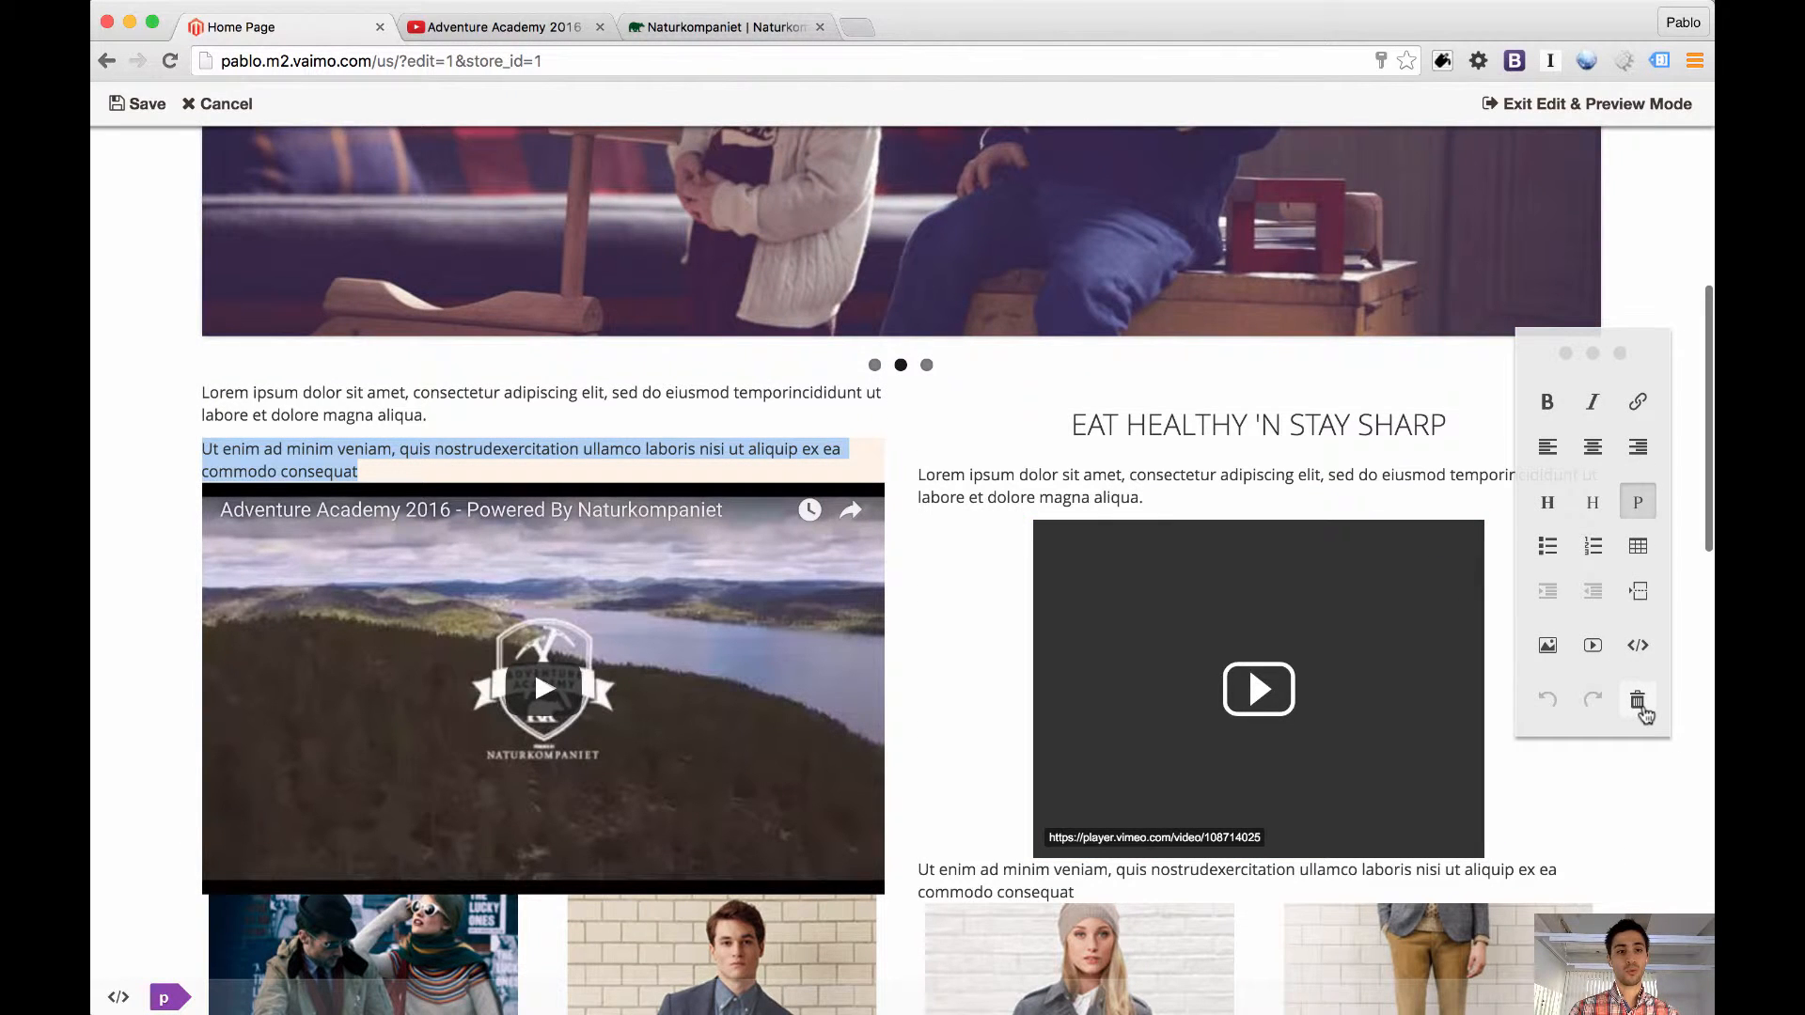
left_click(1638, 701)
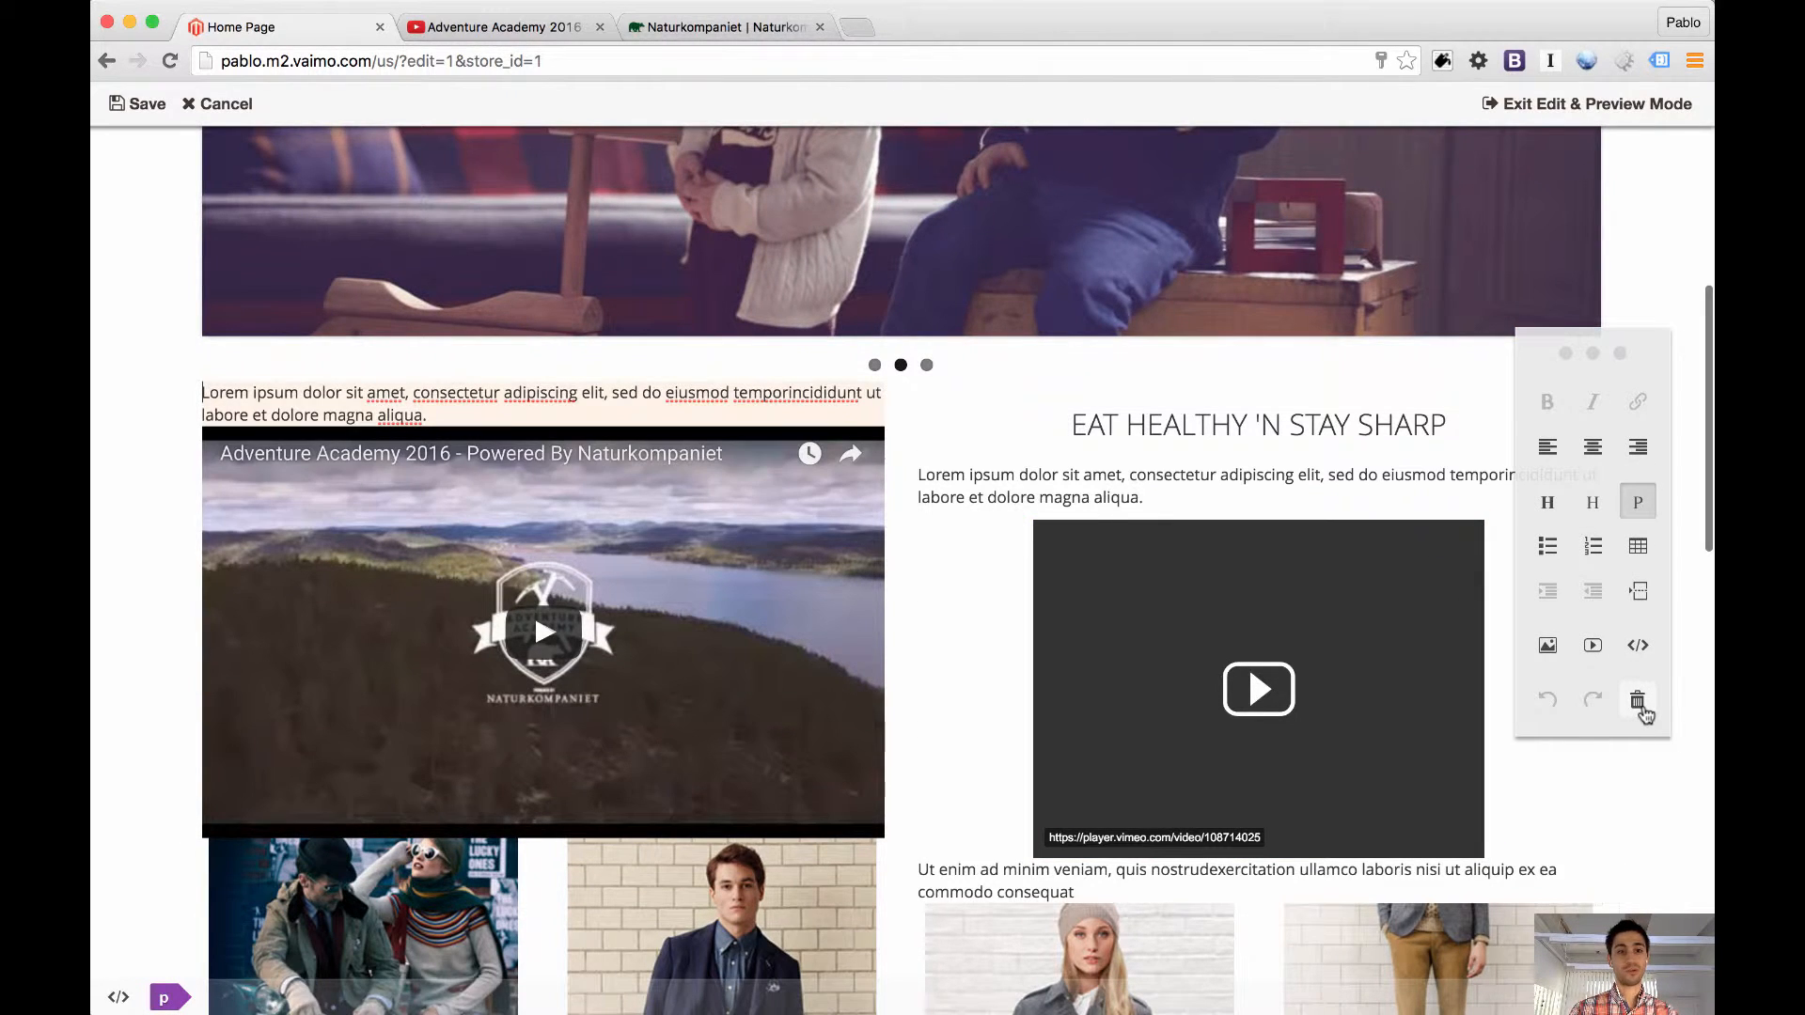
Replace the paragraph above the YouTube video with the centered subheading "NATURKOMPANIET GOES WILD" and save the block
triple_click(436, 415)
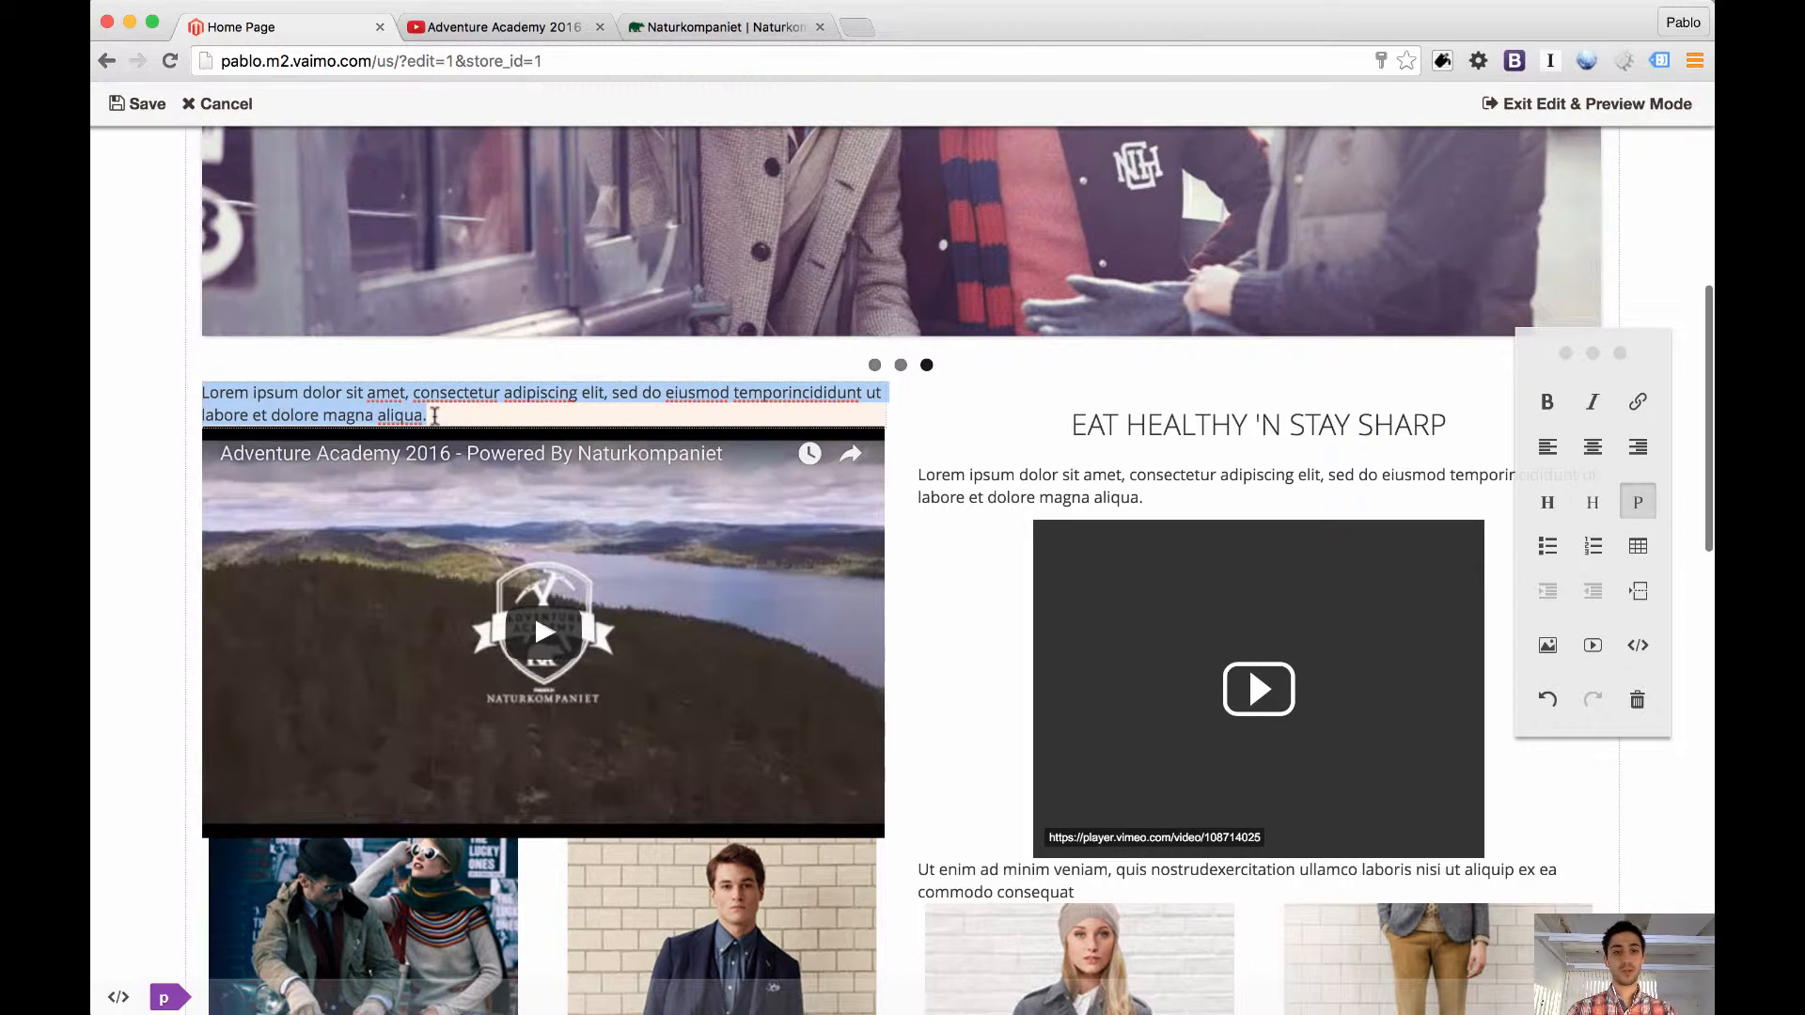
left_click(1593, 502)
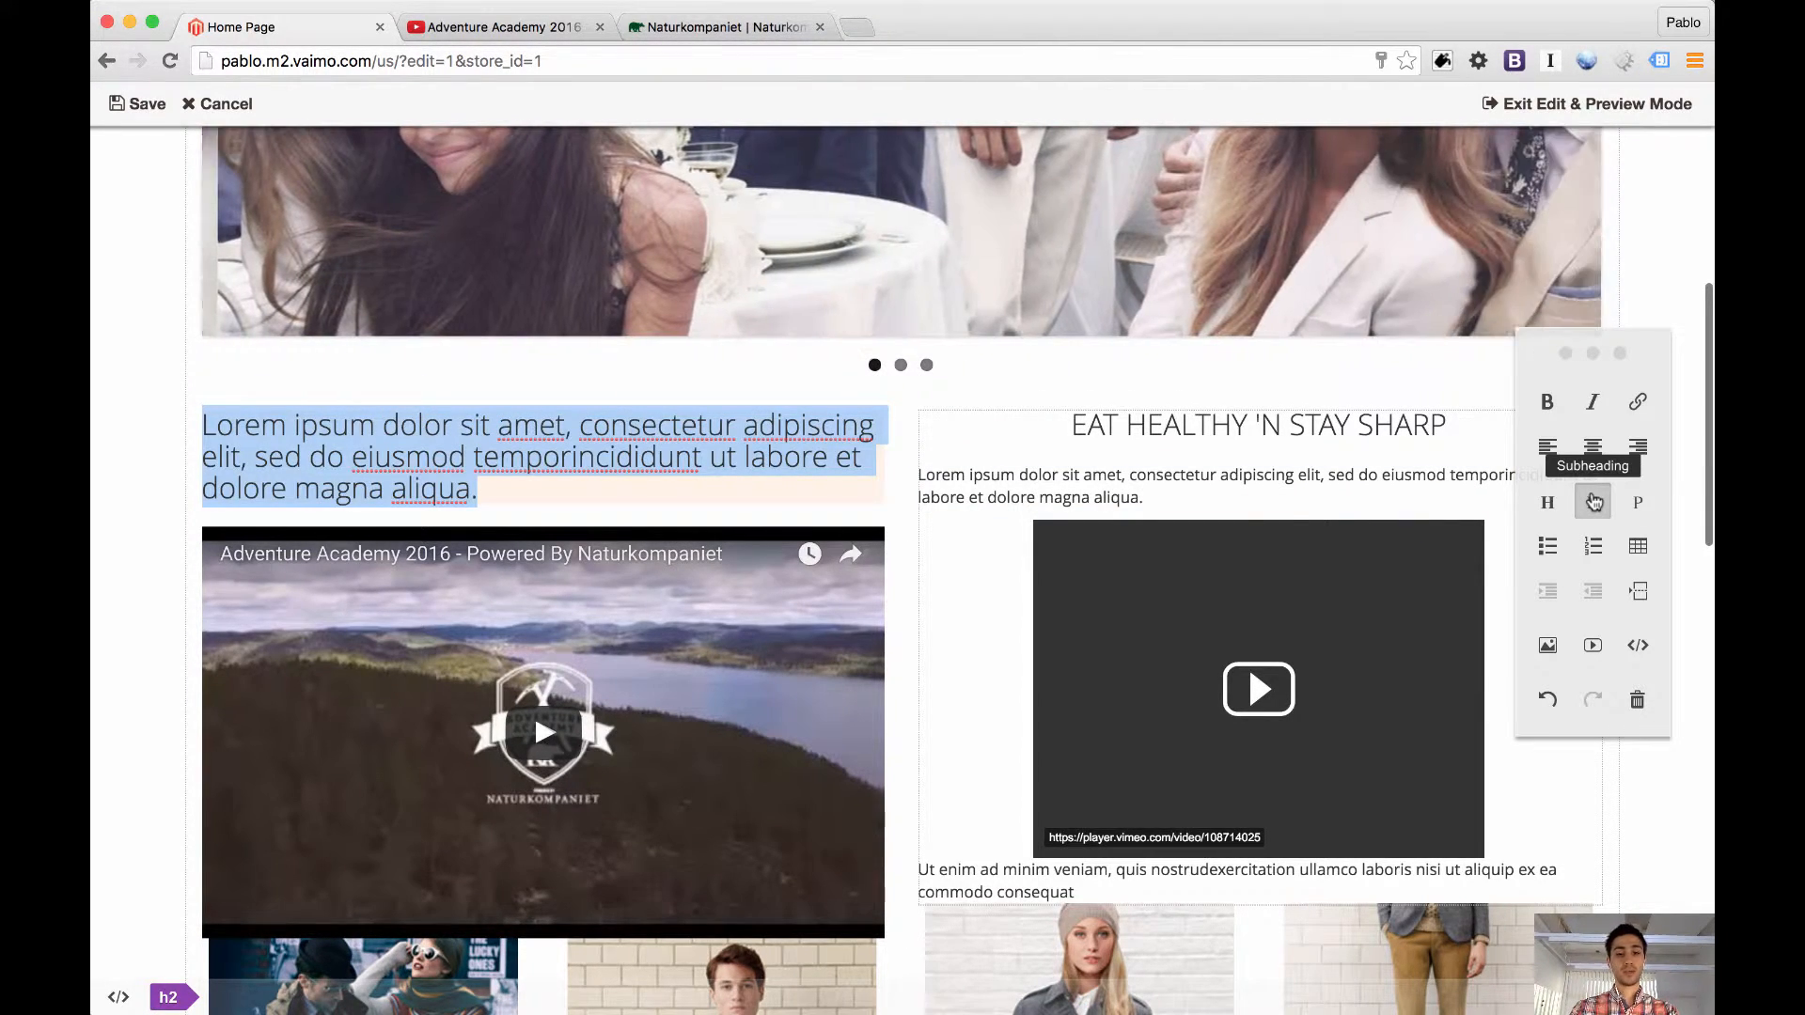
type("NATURKO")
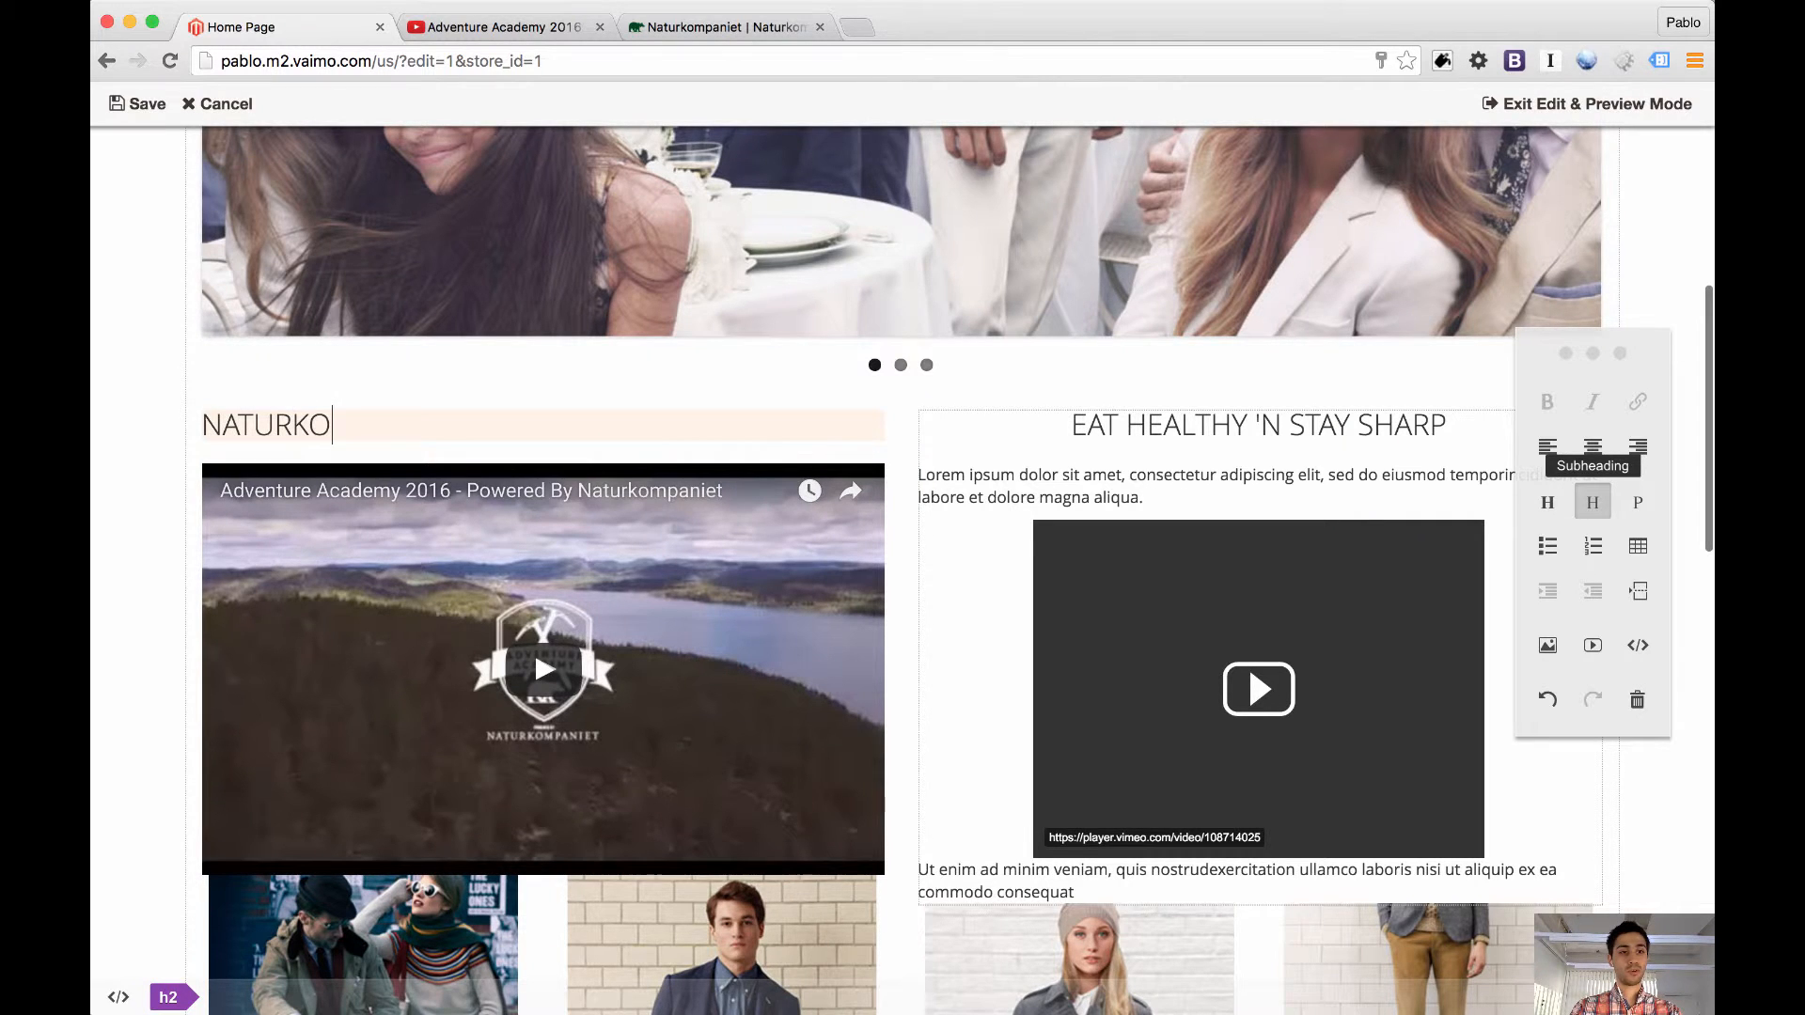
type("MPANIET GOE")
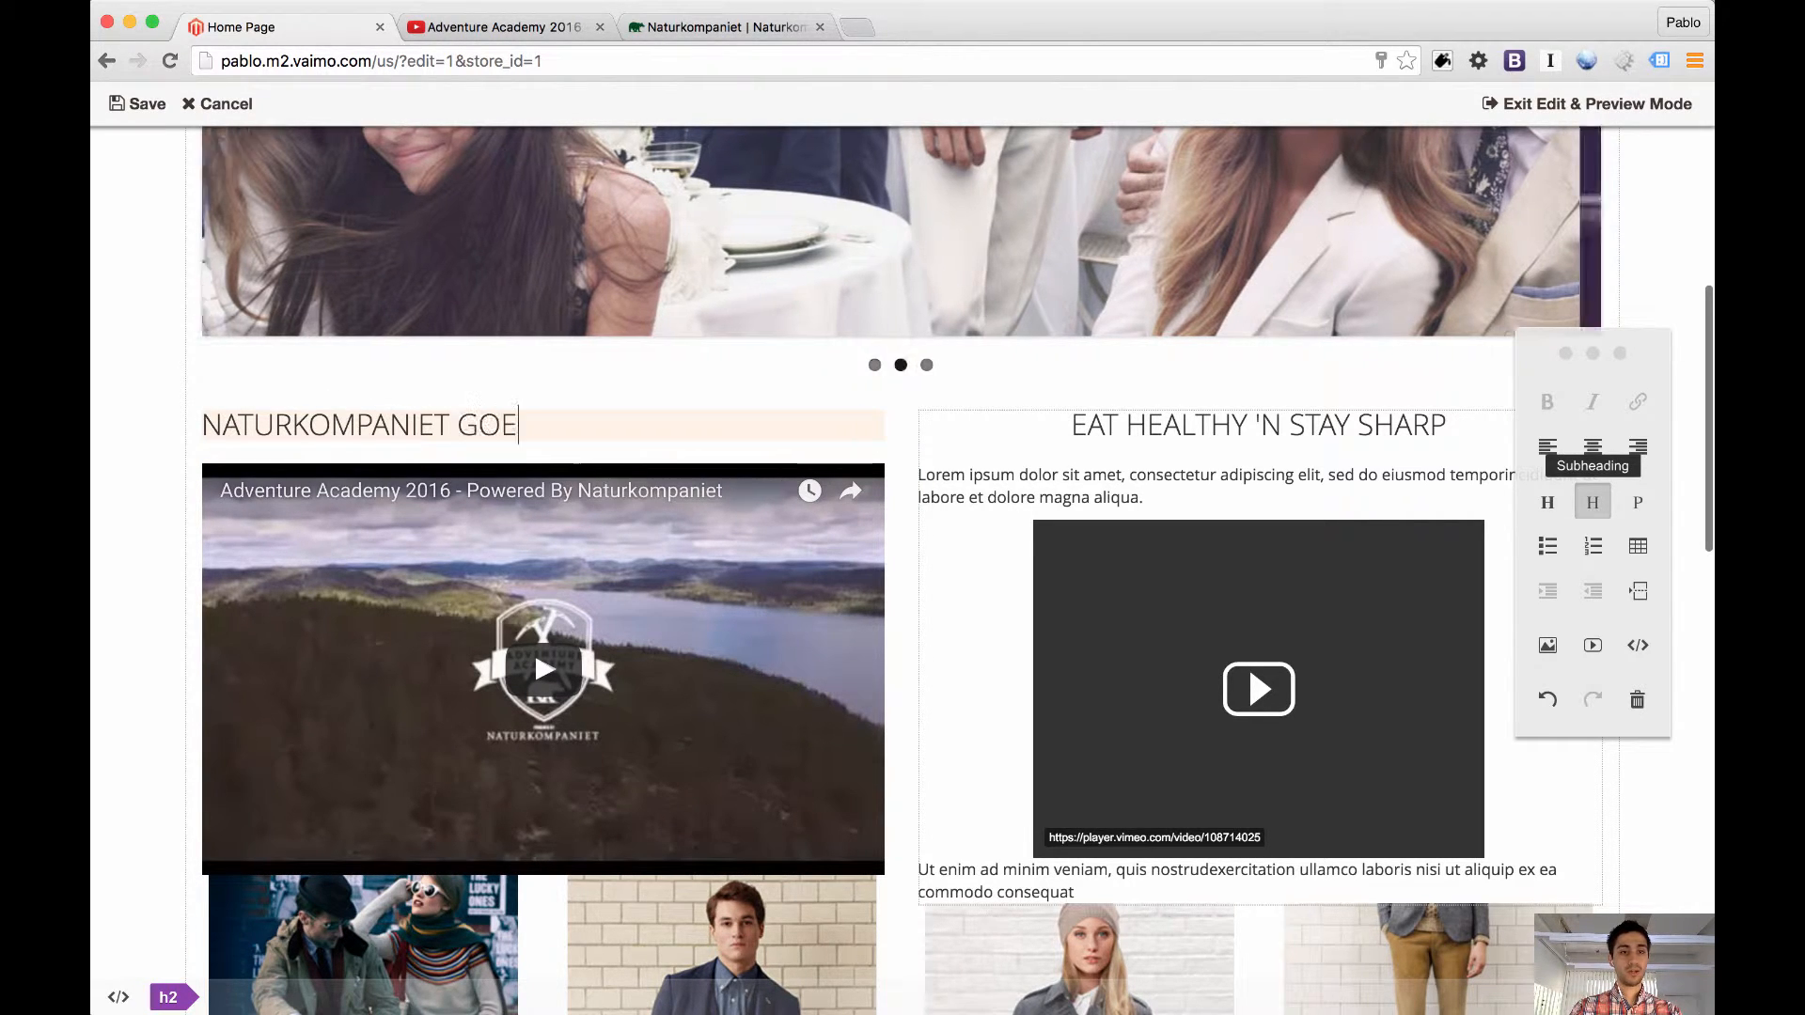
type("S WILD")
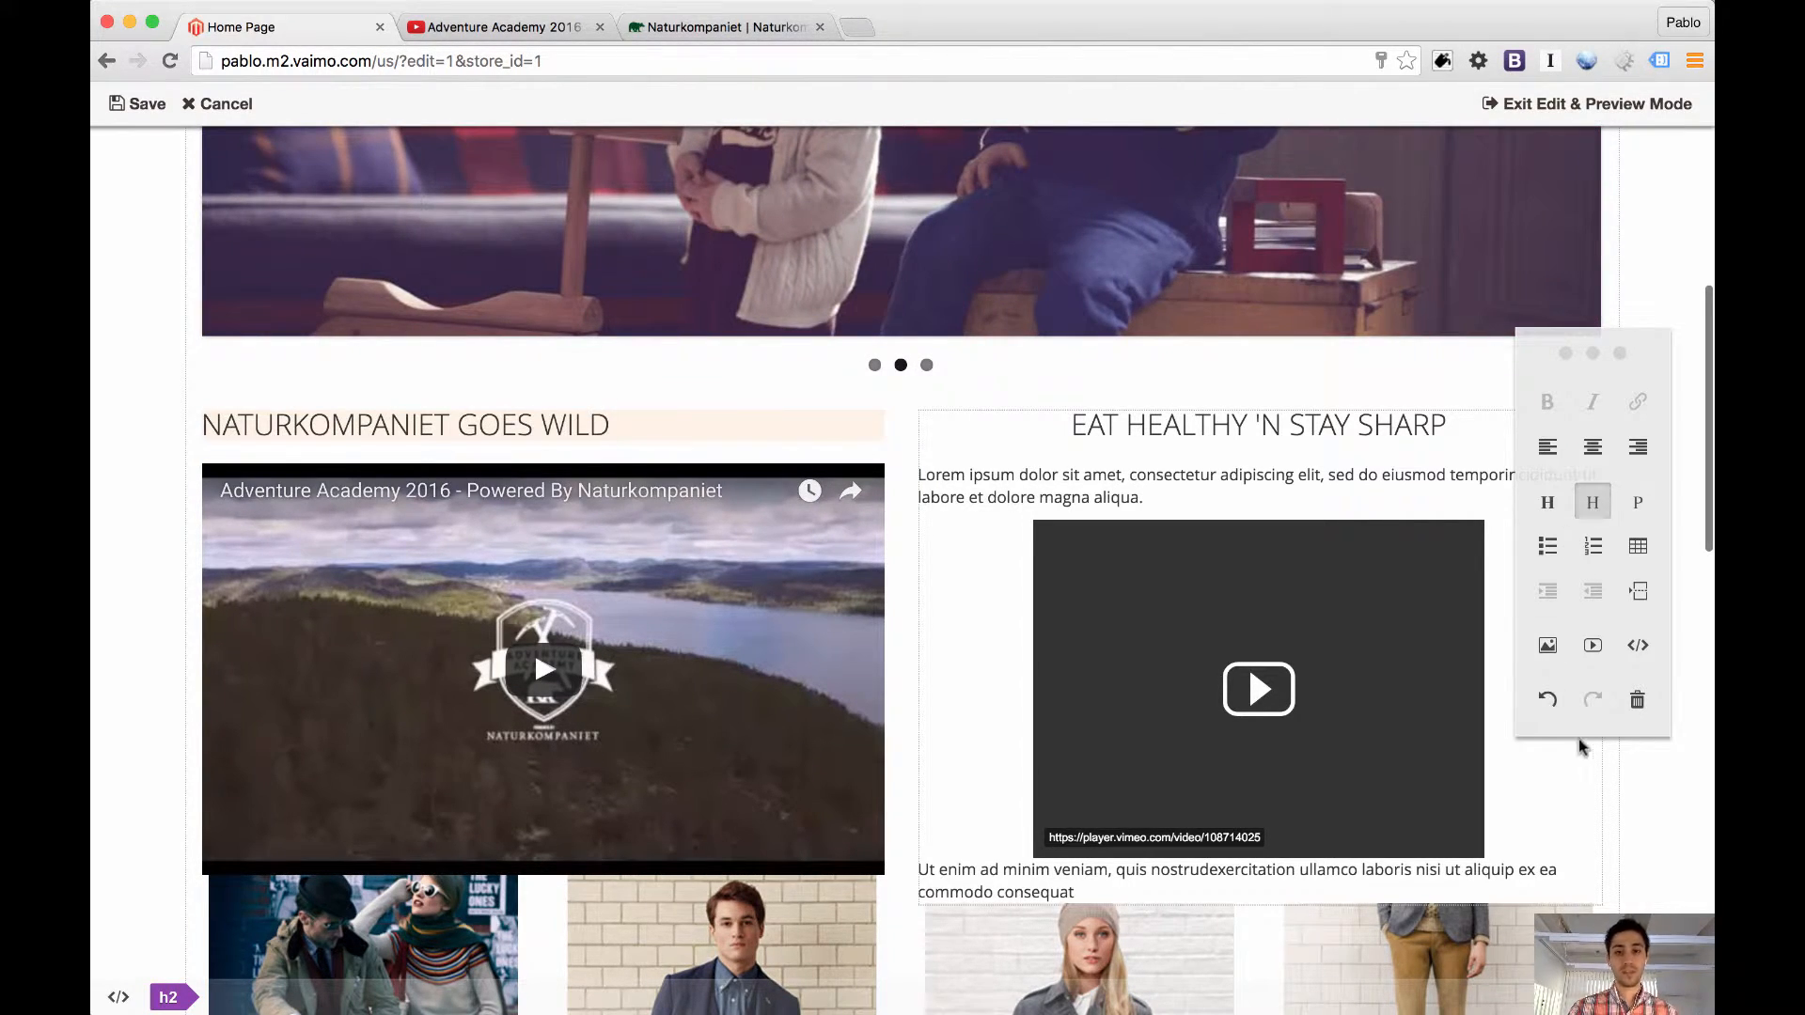
left_click(1594, 449)
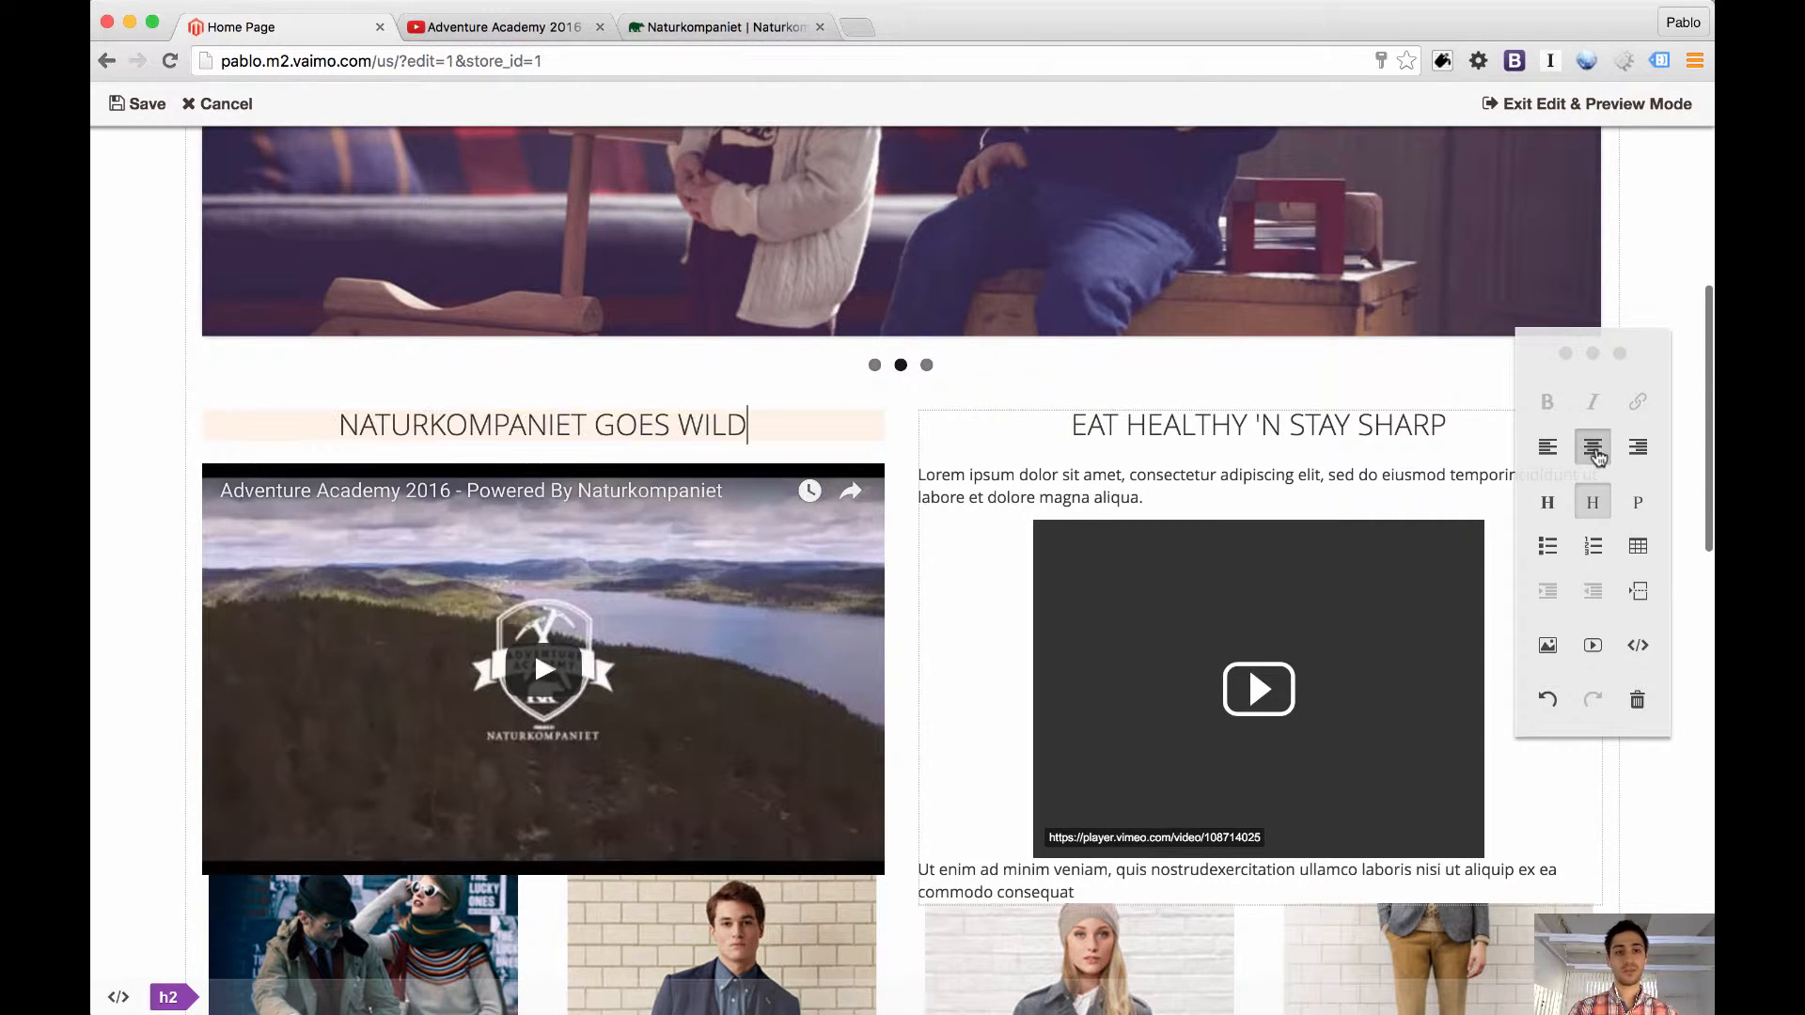
left_click(149, 105)
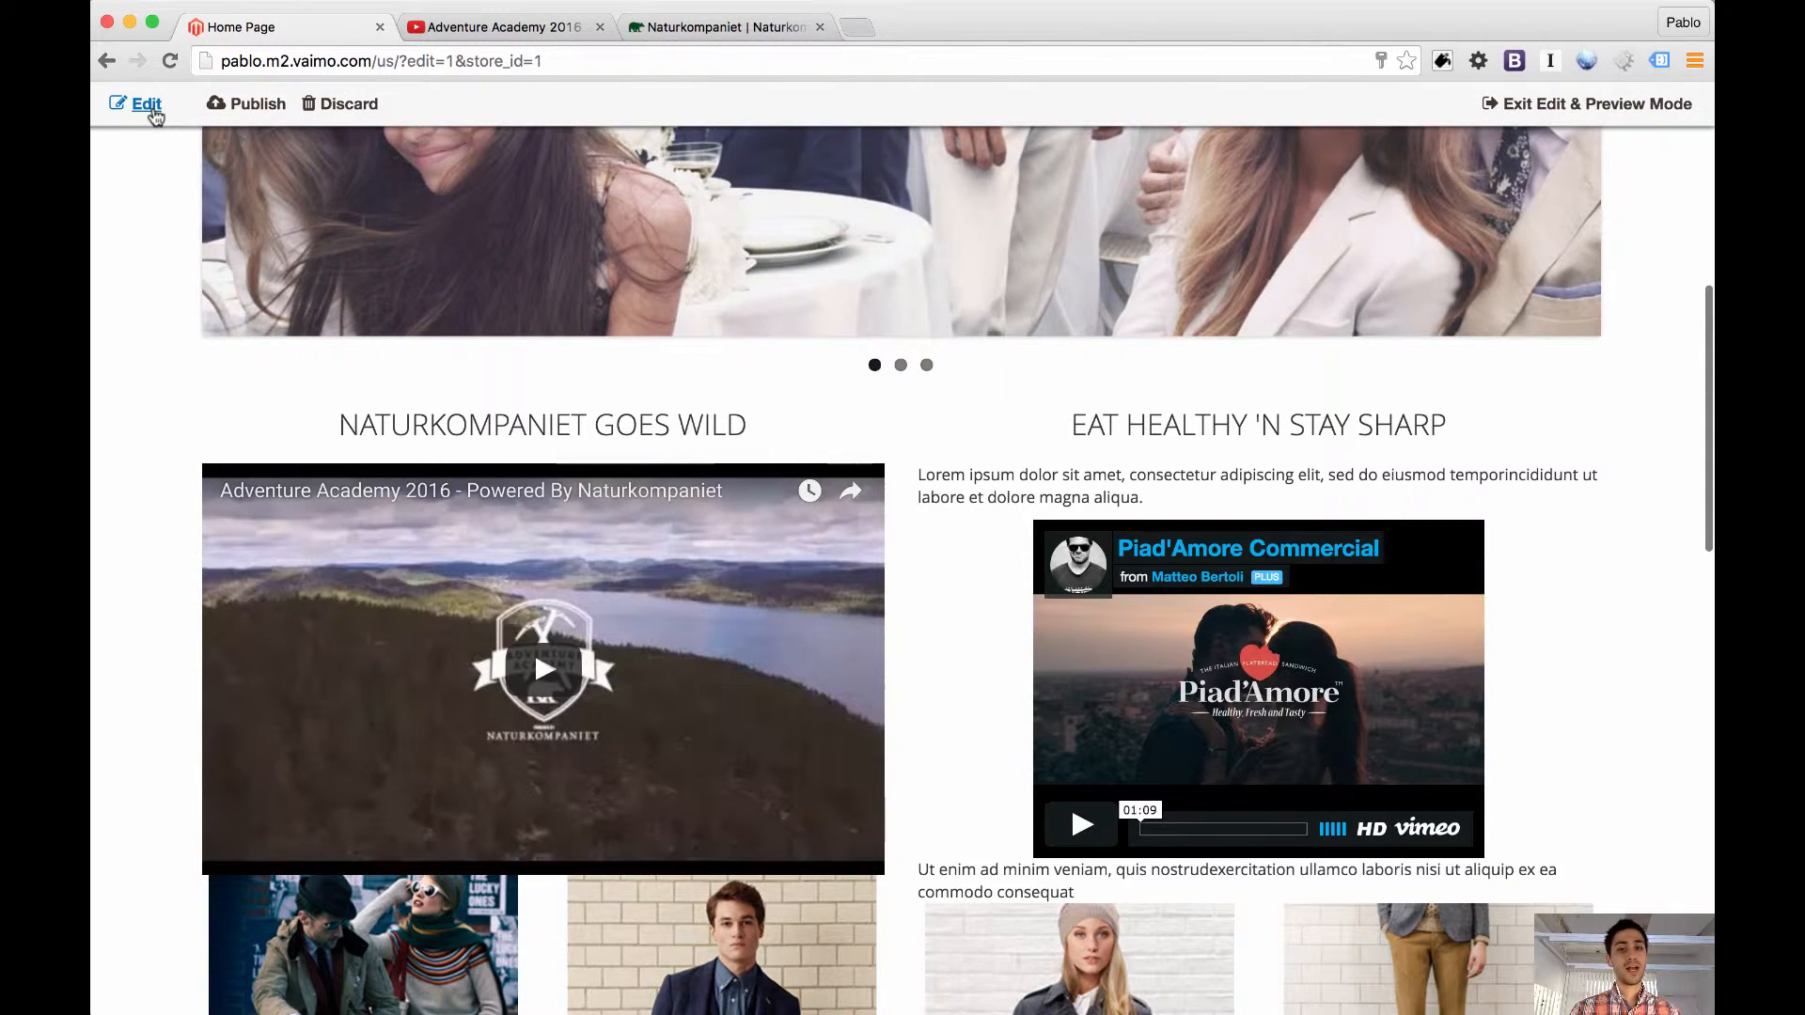
Add a "test" attribute with the value "trigger-value" to the "EAT HEALTHY 'N STAY SHARP" heading's h2 properties
left_click(147, 105)
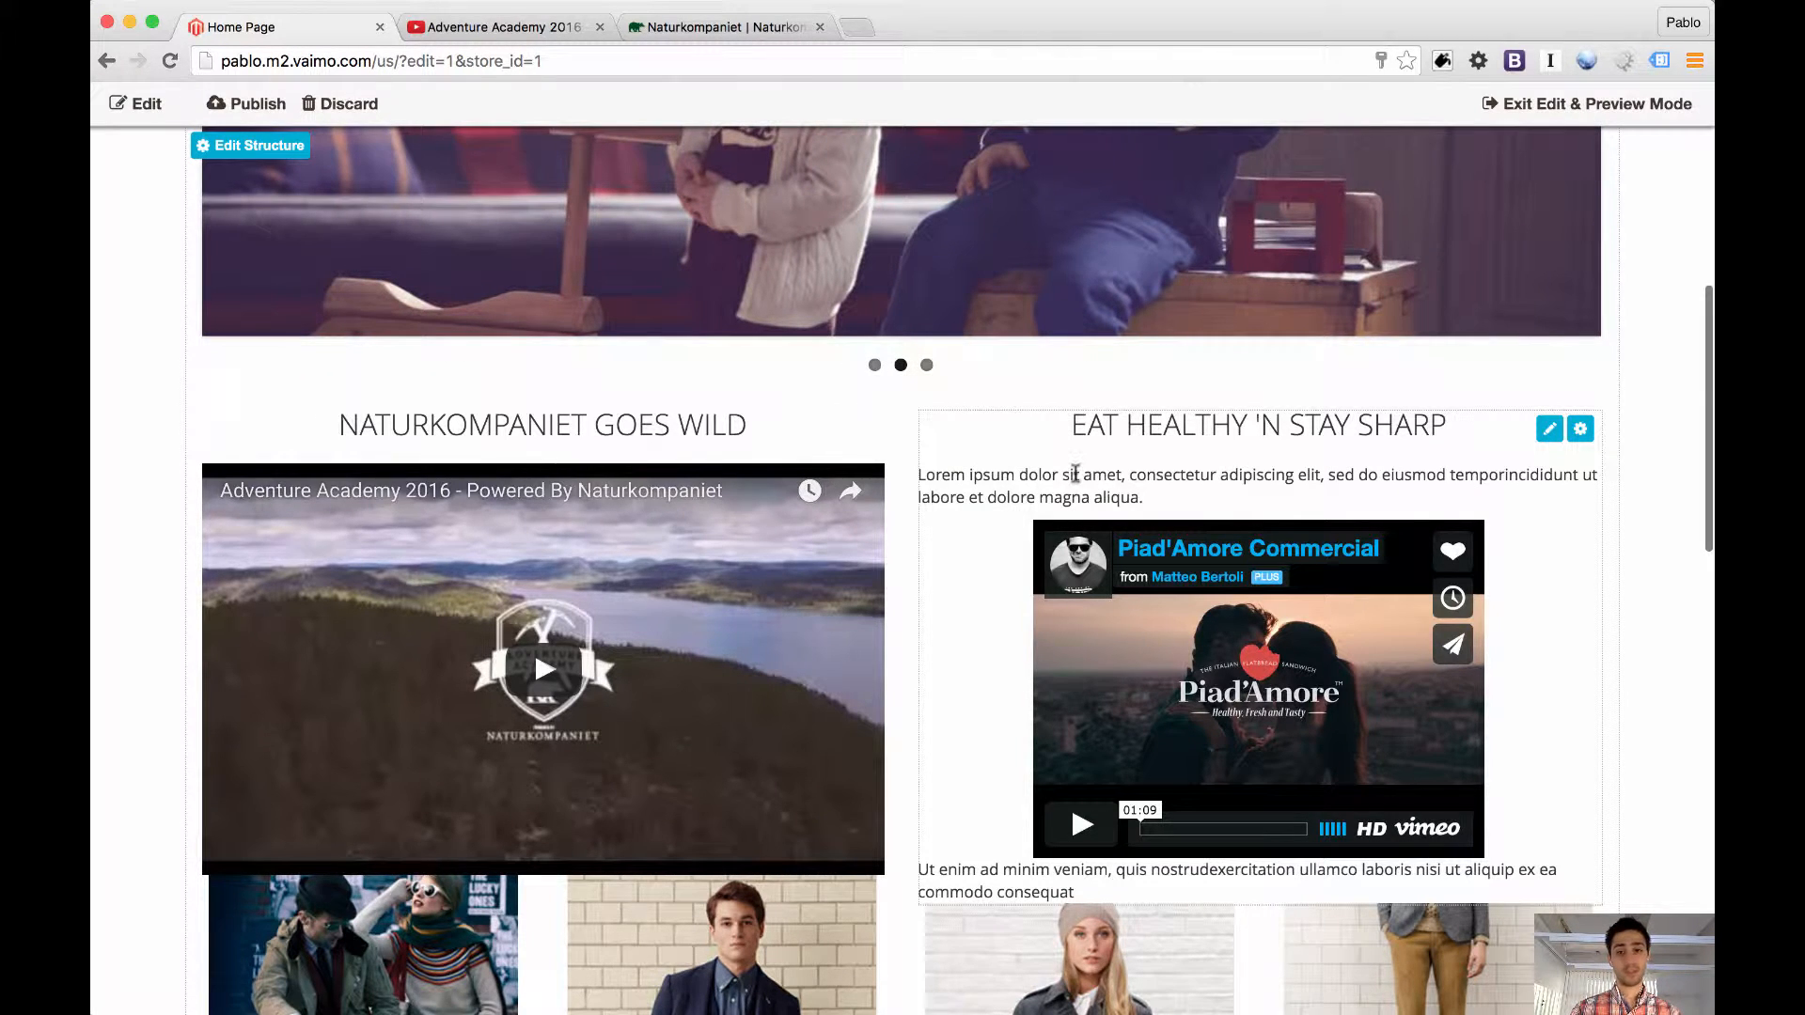
triple_click(1363, 475)
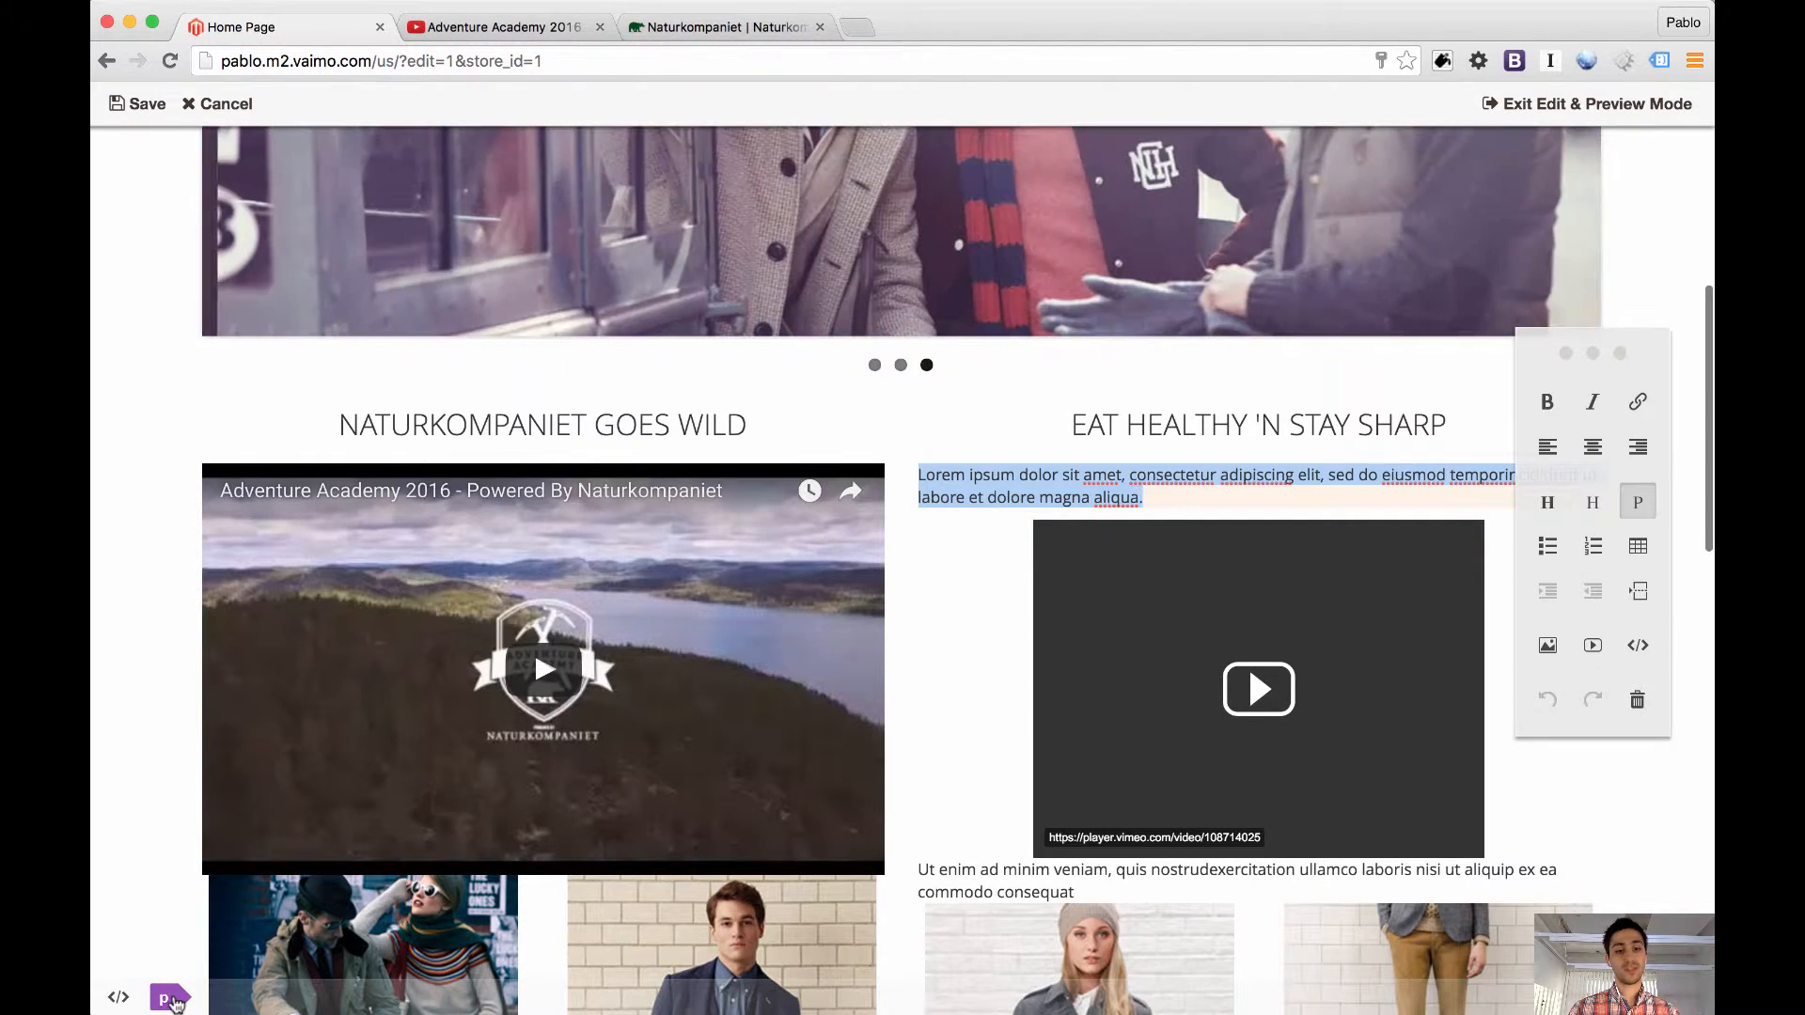
triple_click(1097, 428)
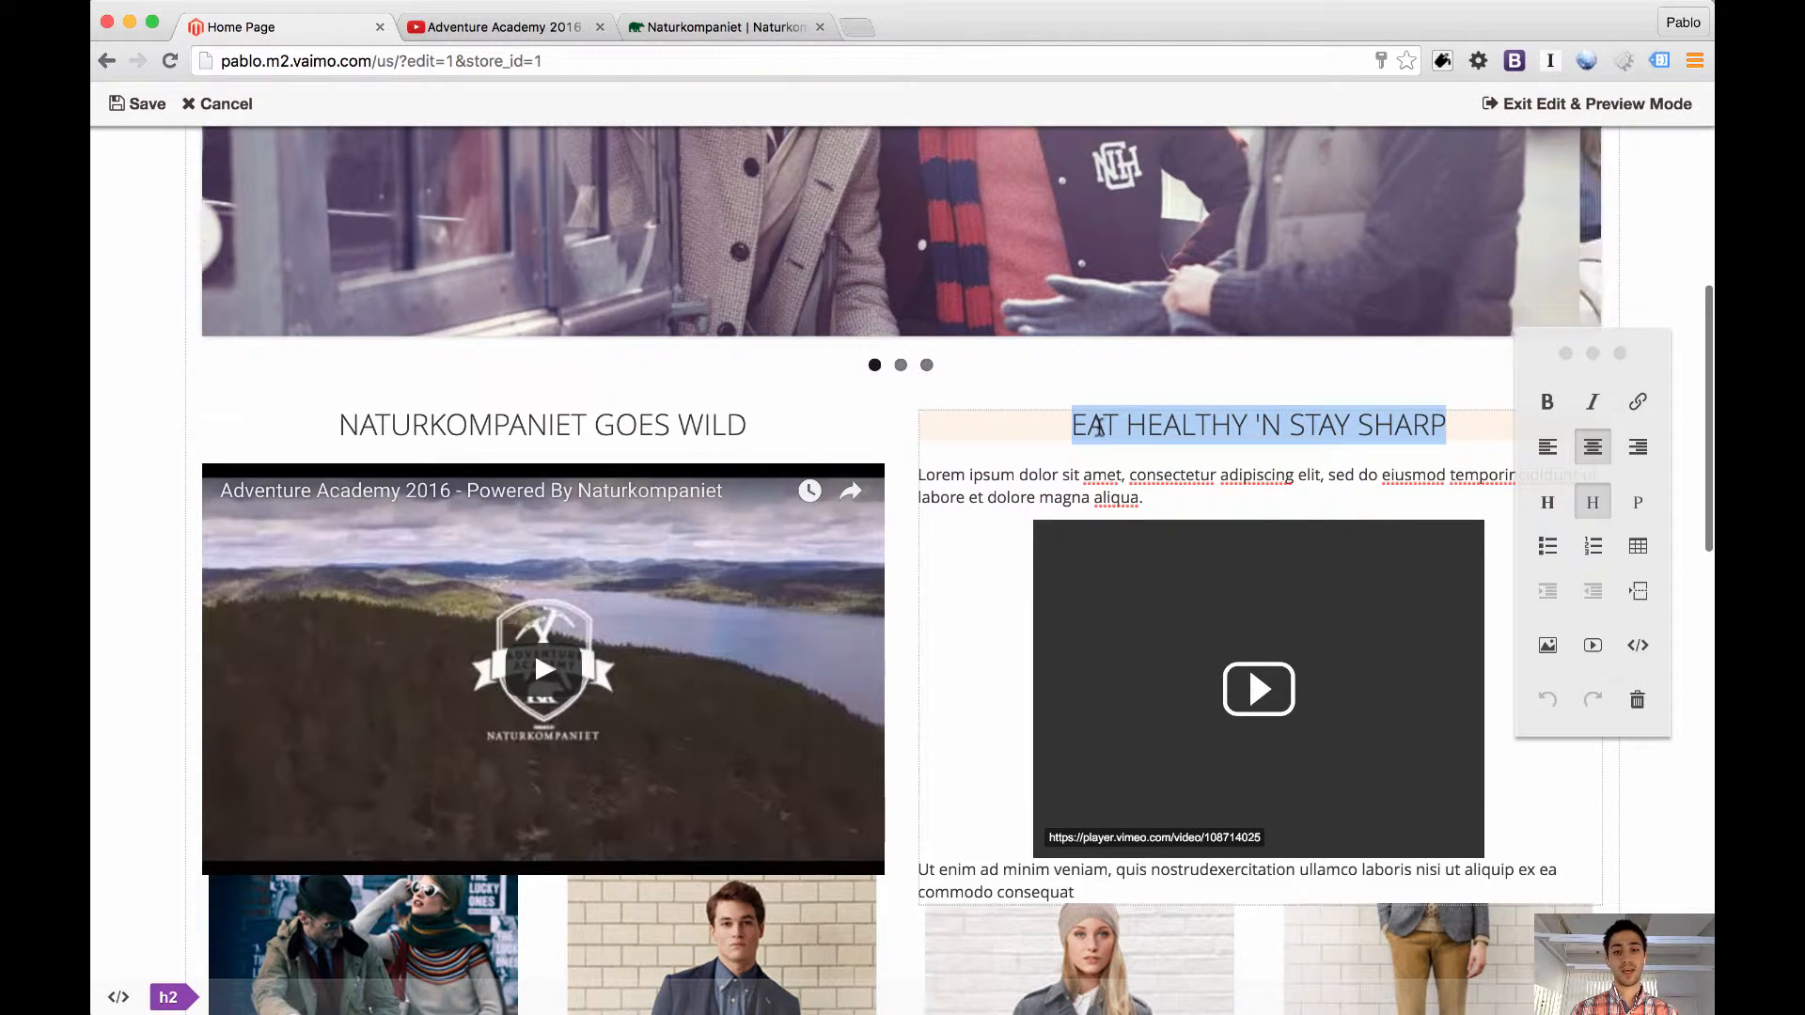
left_click(170, 998)
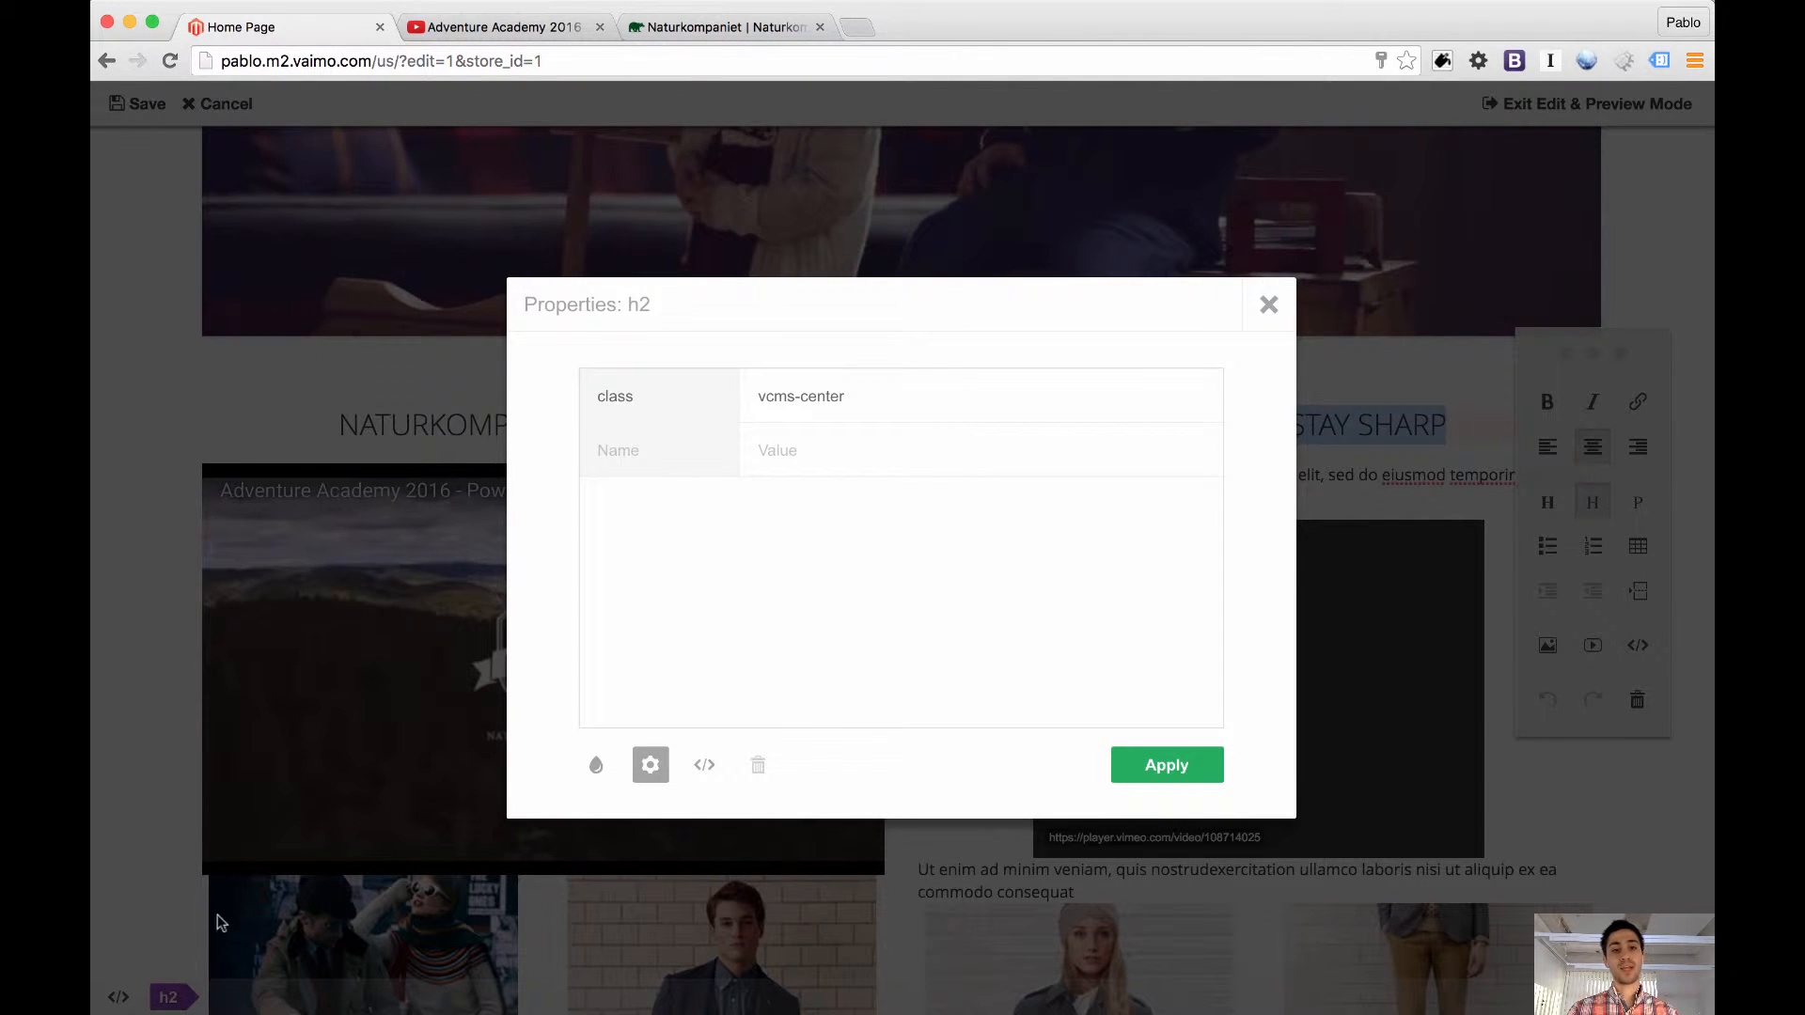
left_click(673, 457)
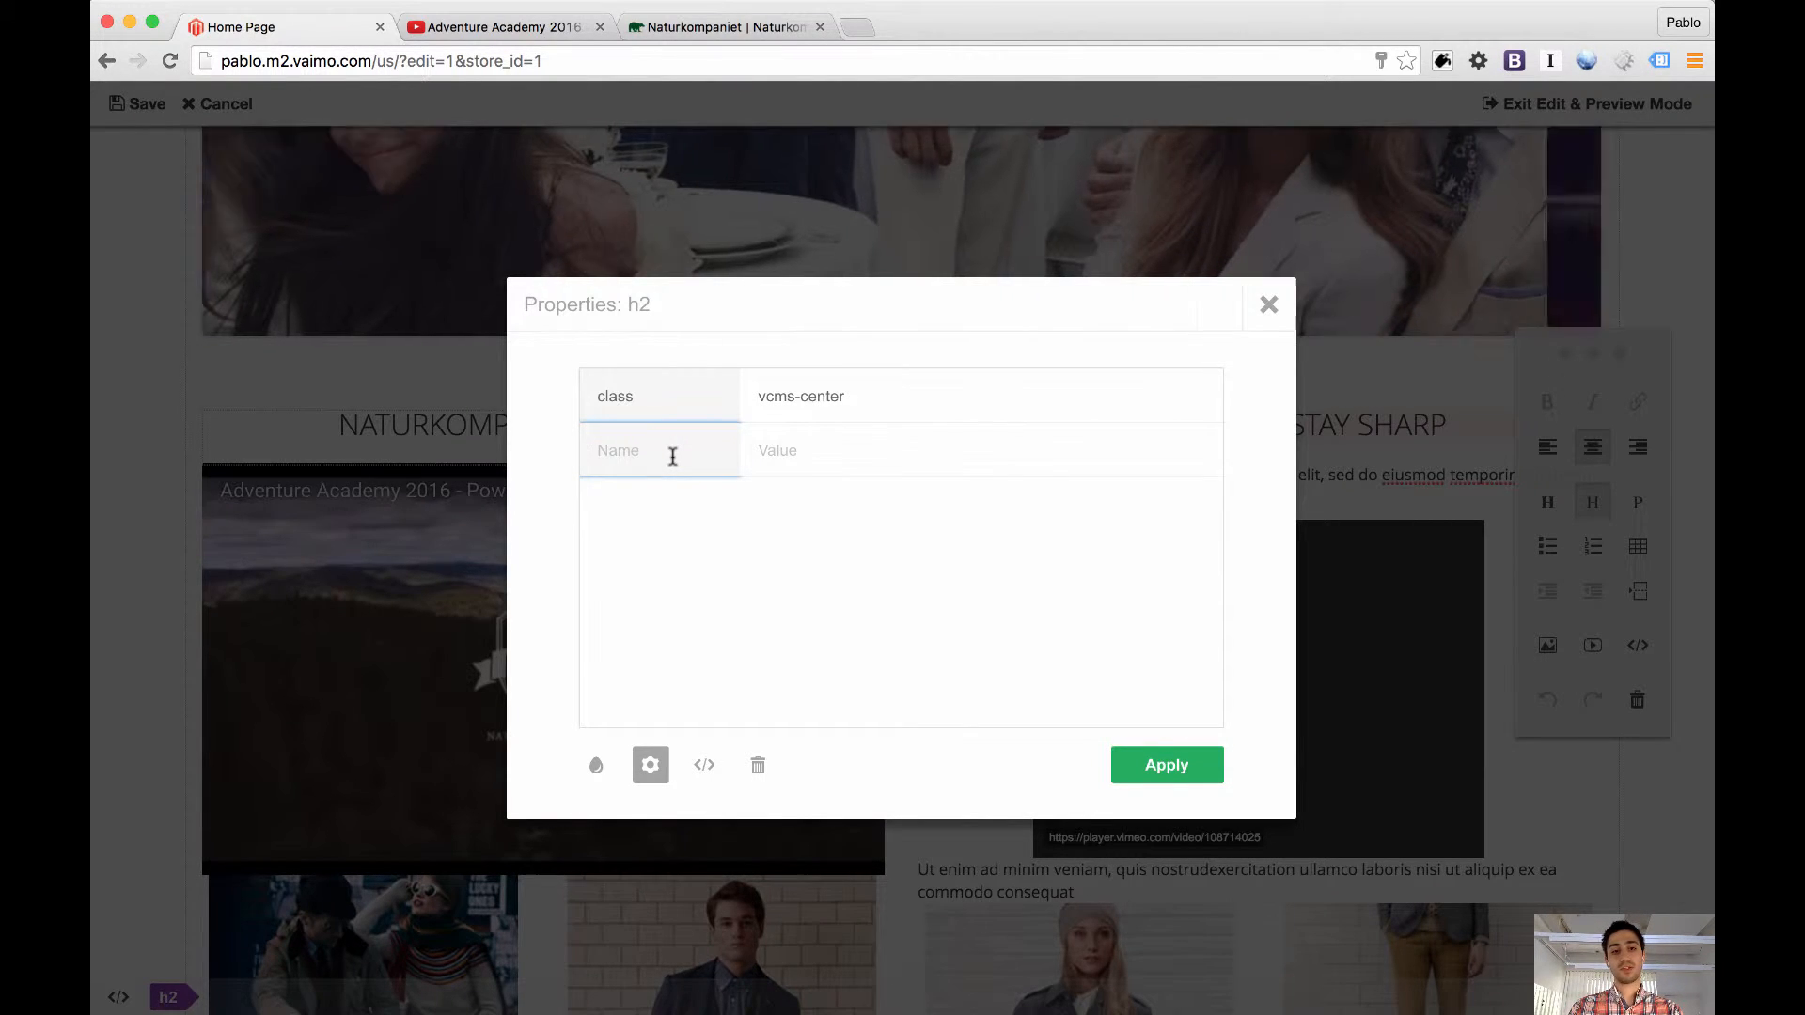
type("TEST")
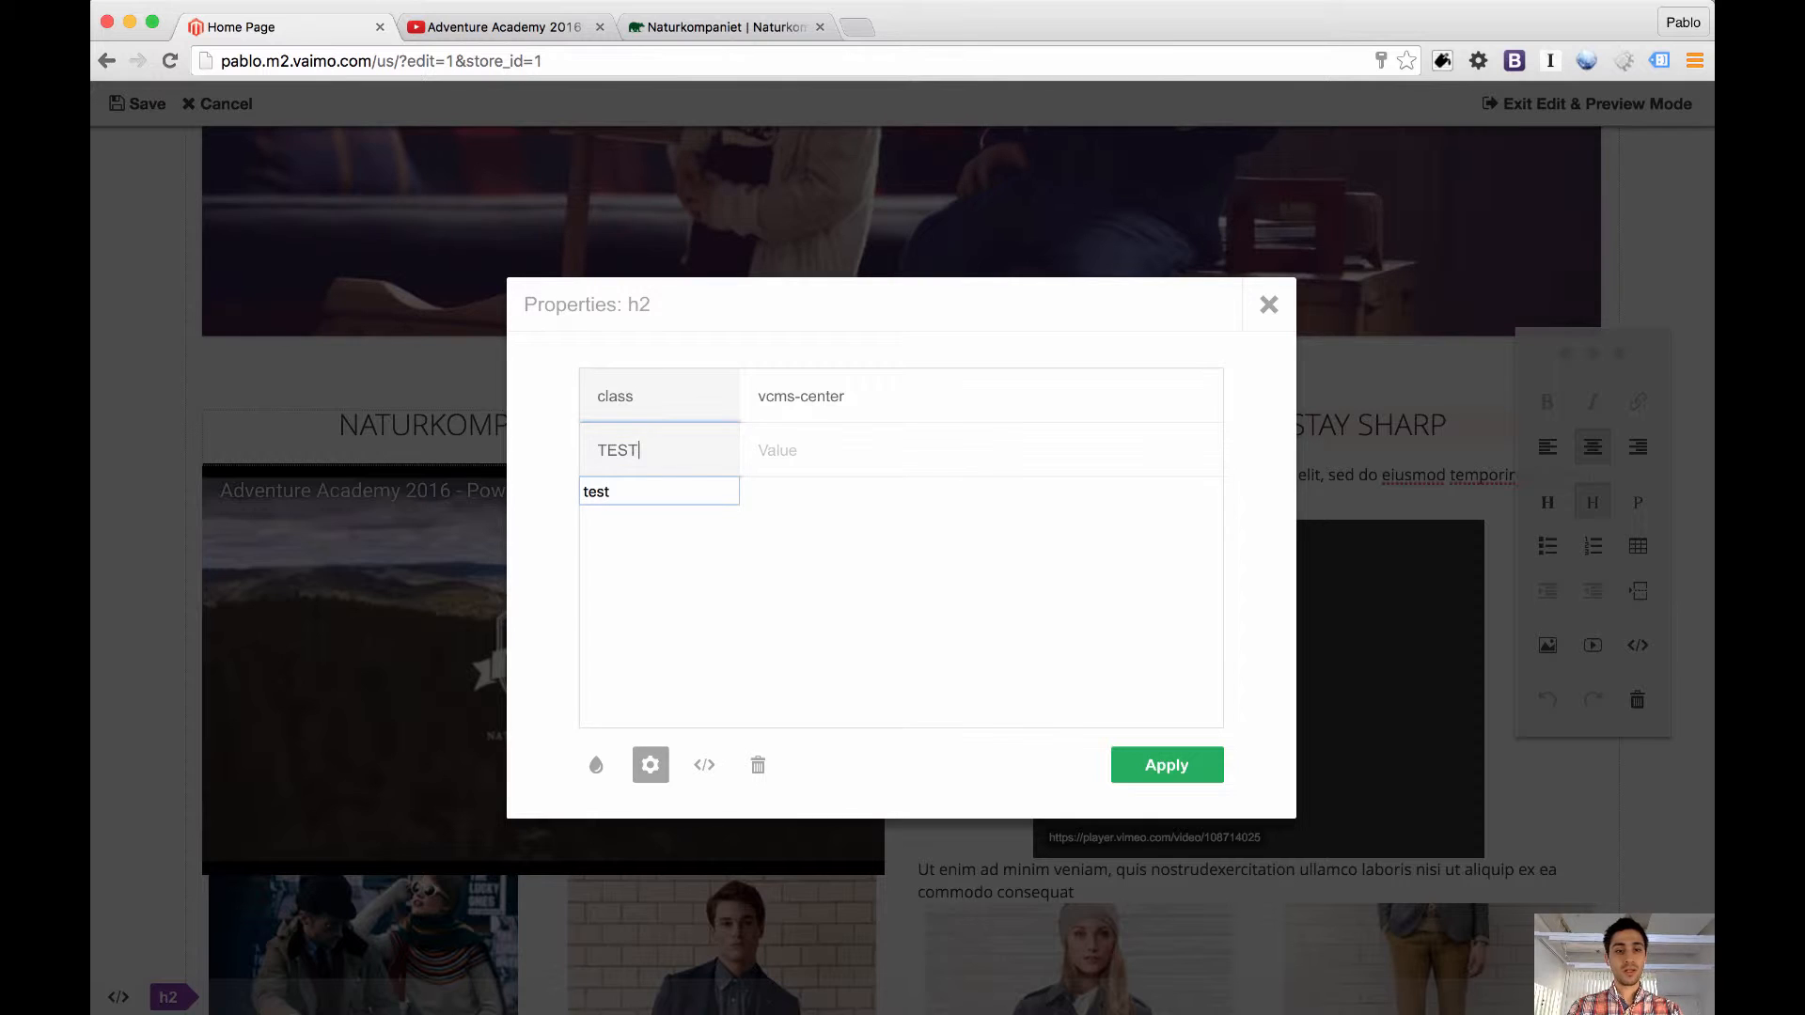
key("BackSpace")
key("BackSpace")
type("test")
key("Tab")
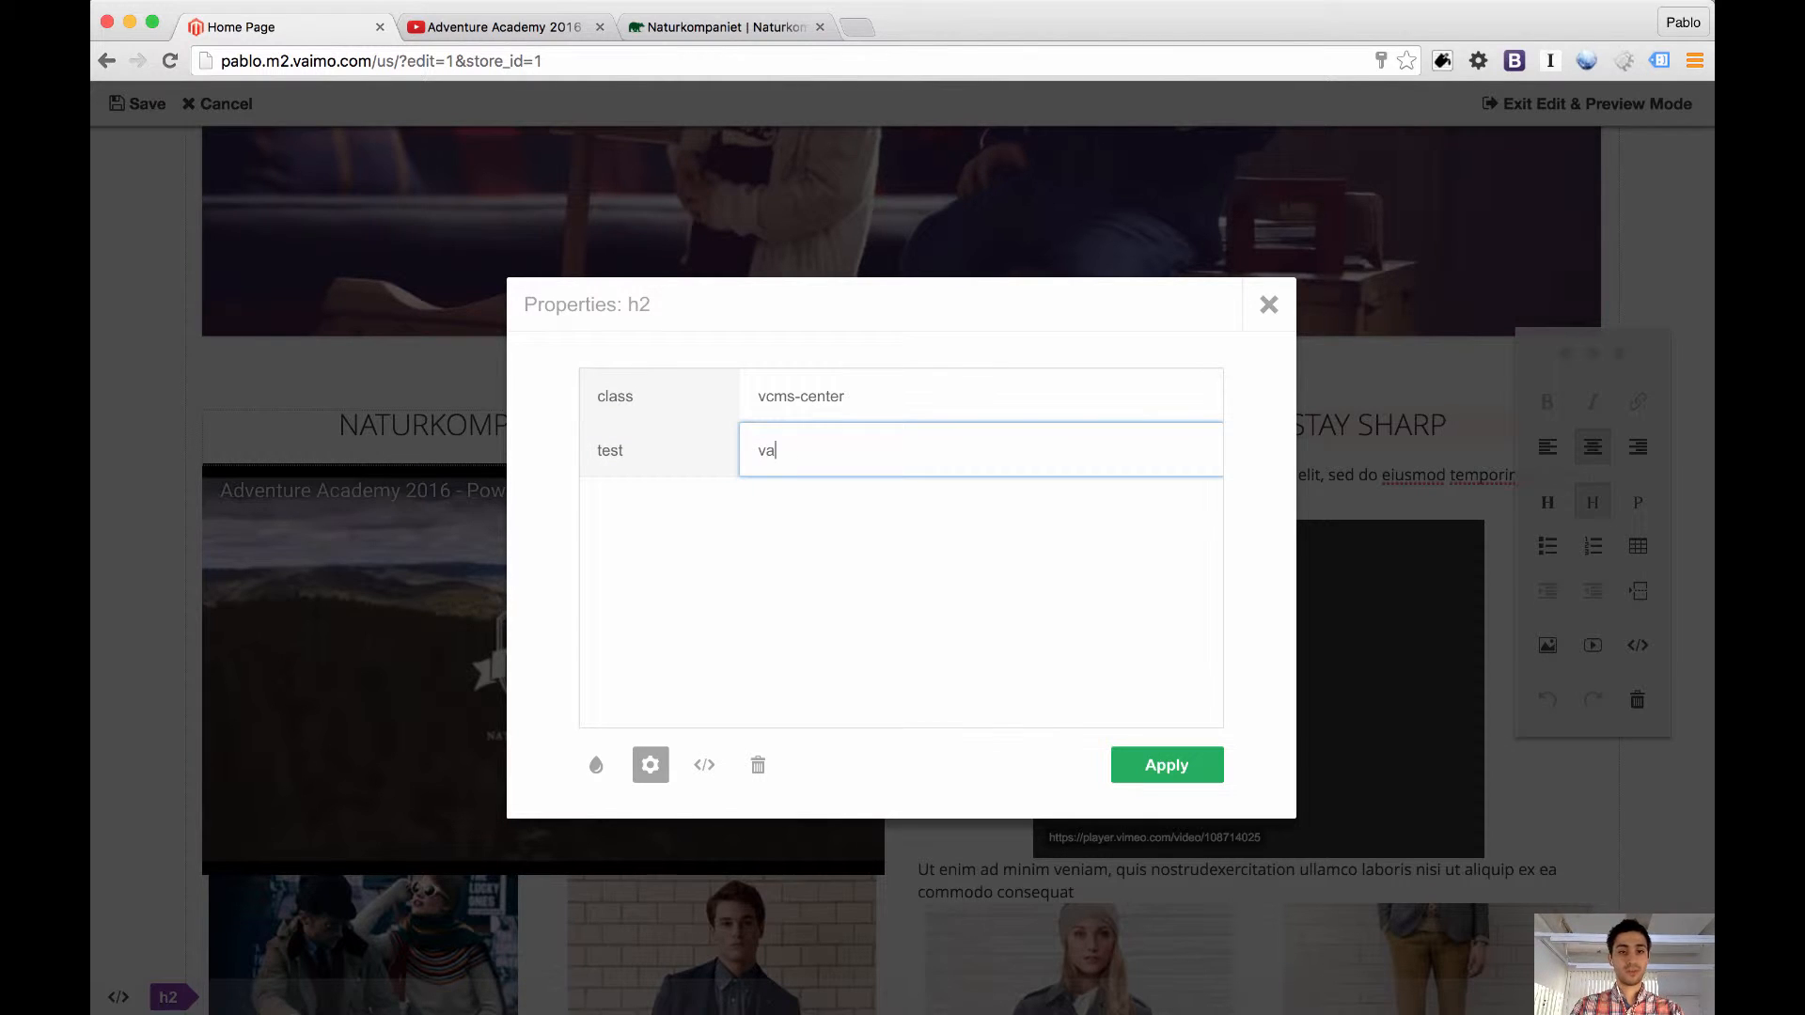
key("BackSpace")
key("BackSpace")
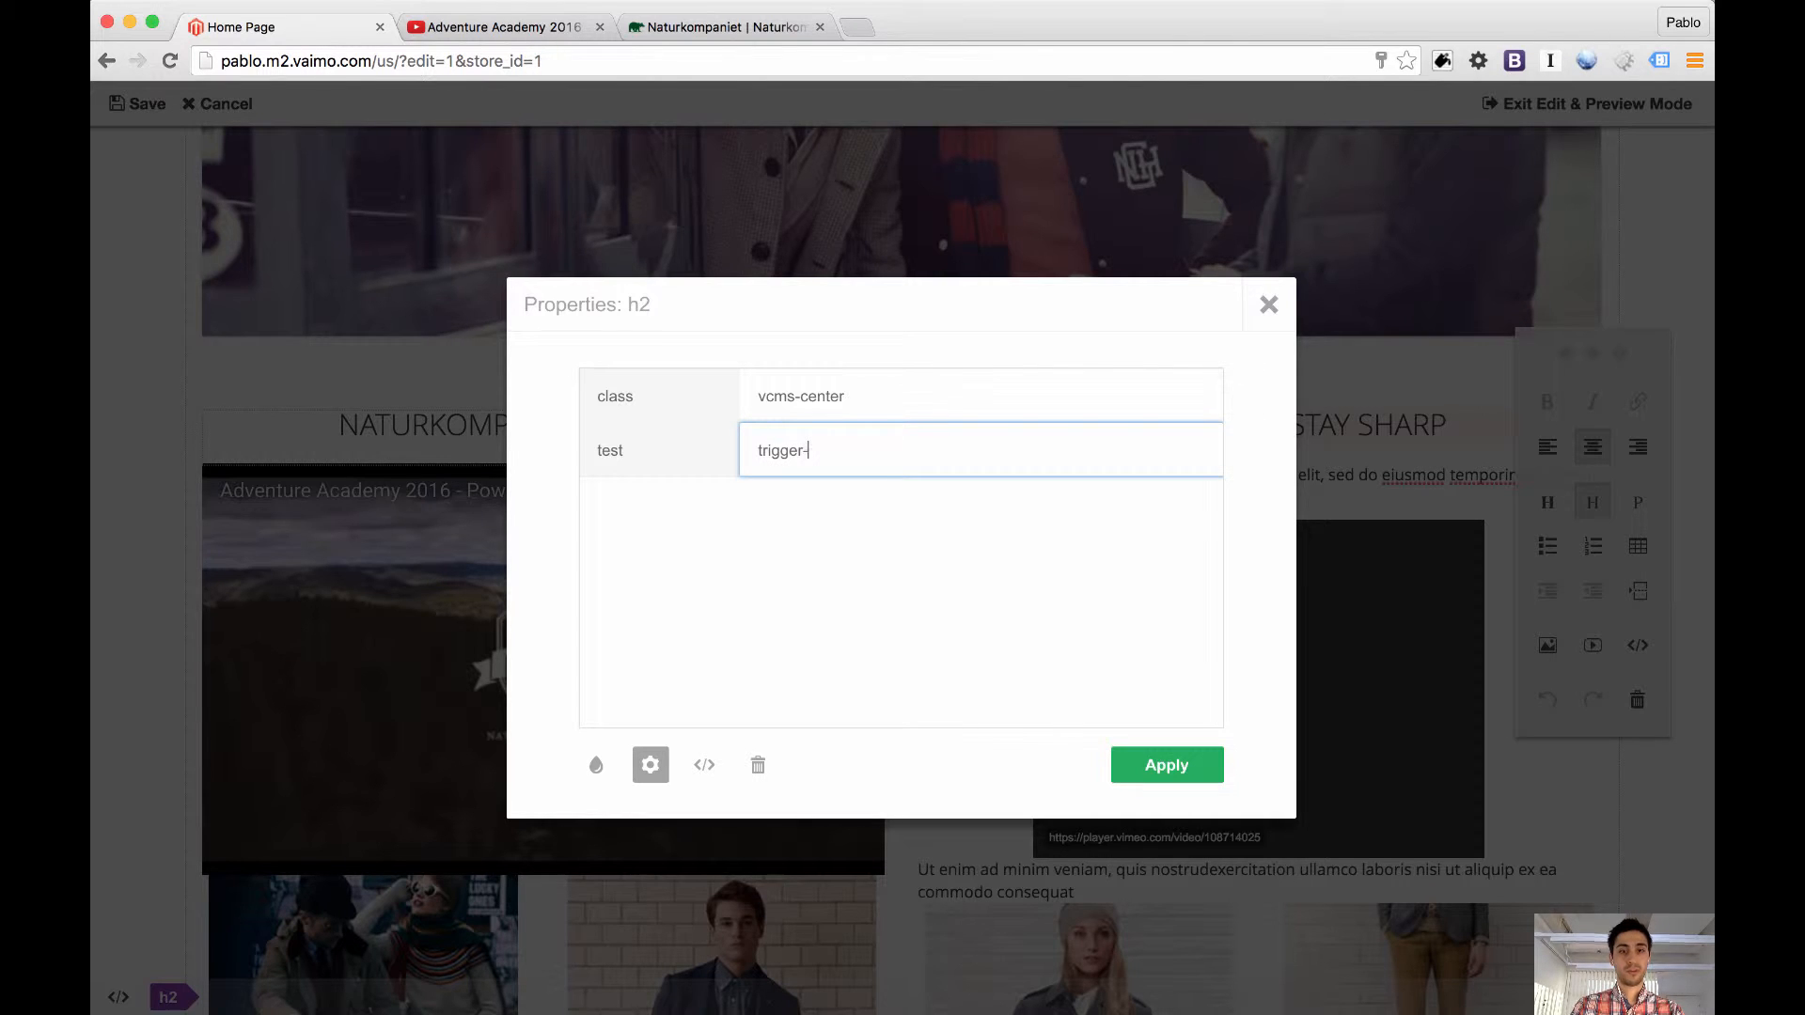
type("trigger-value")
left_click(1190, 776)
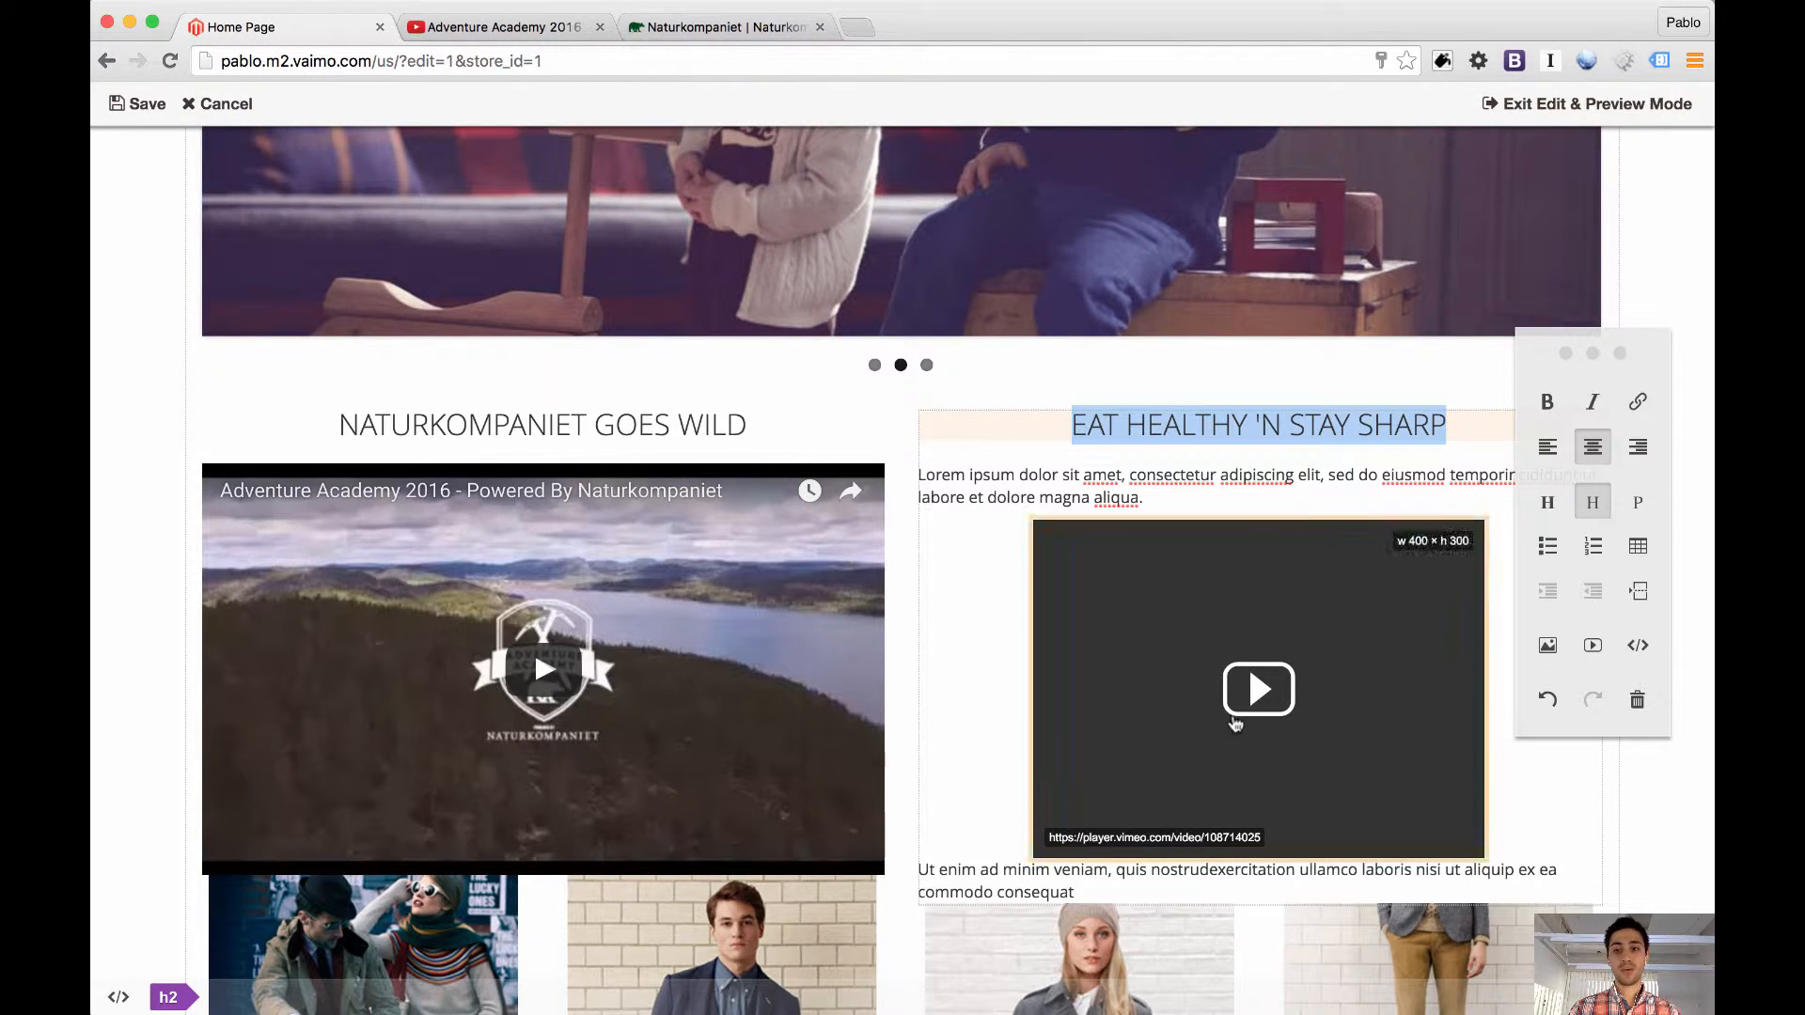
Try the code format on the "EAT HEALTHY 'N STAY SHARP" heading, and restore it as a centered subheading
left_click(1647, 649)
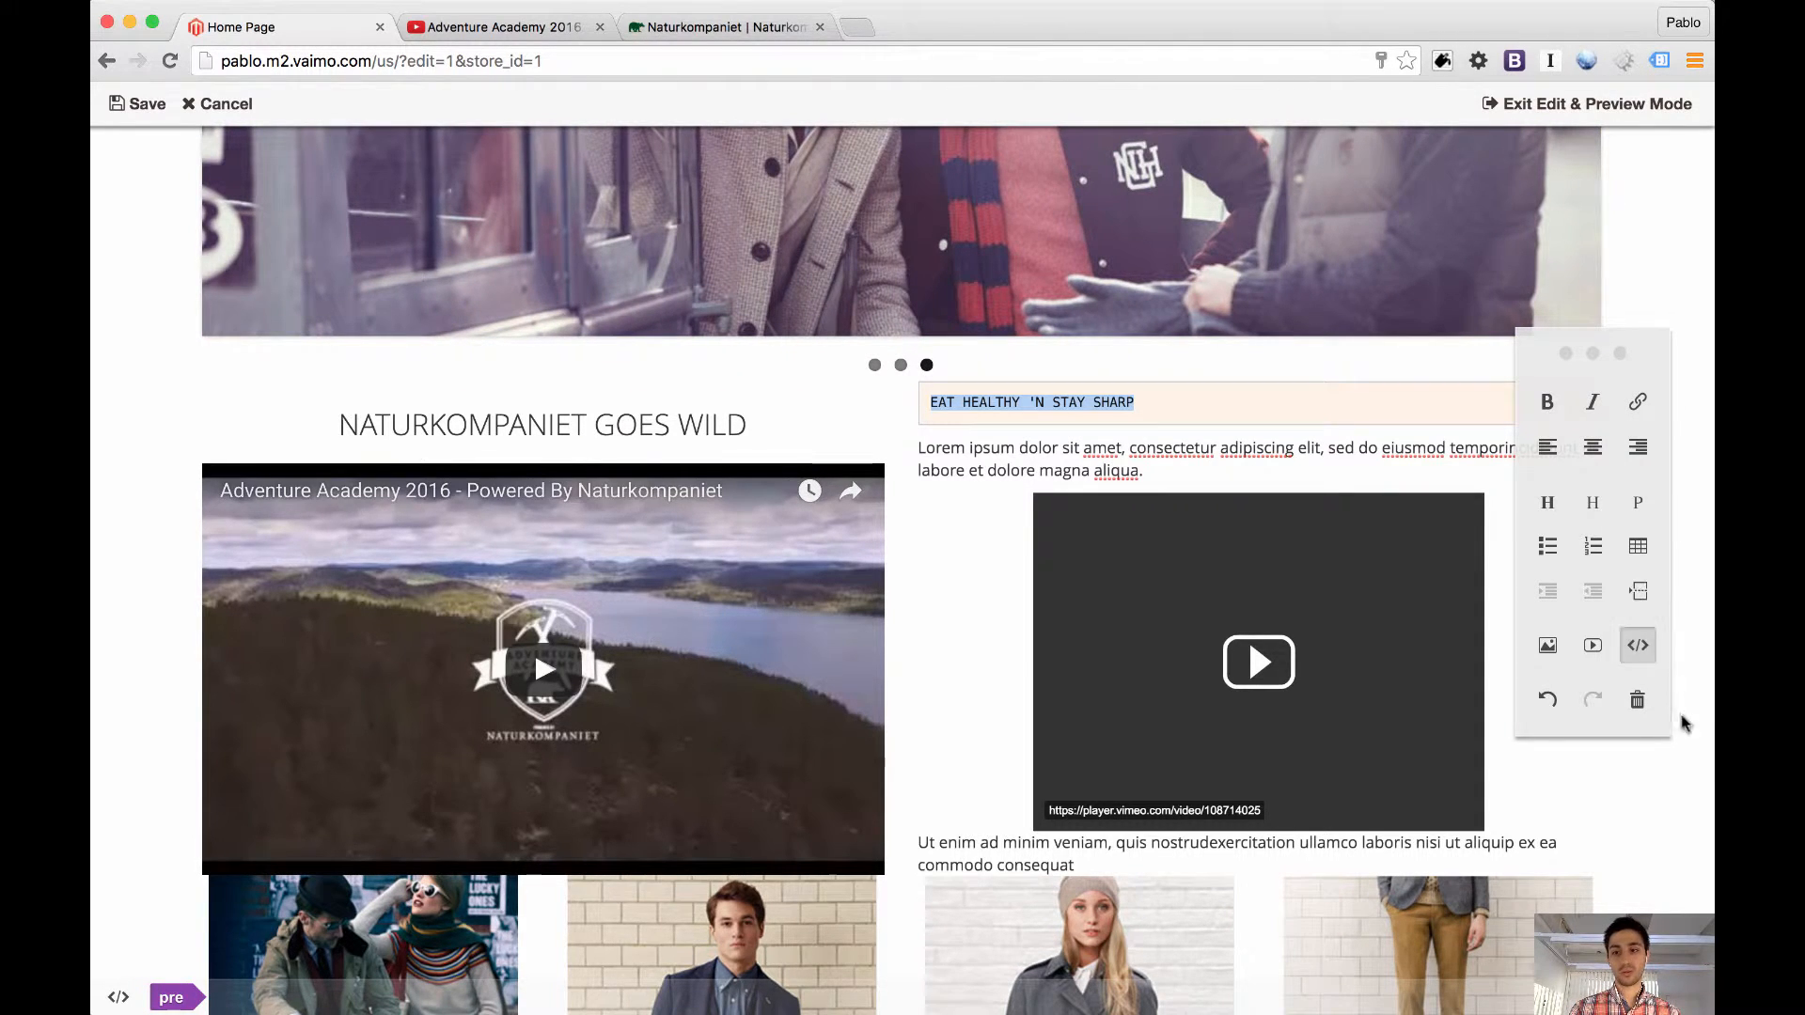
left_click(1681, 633)
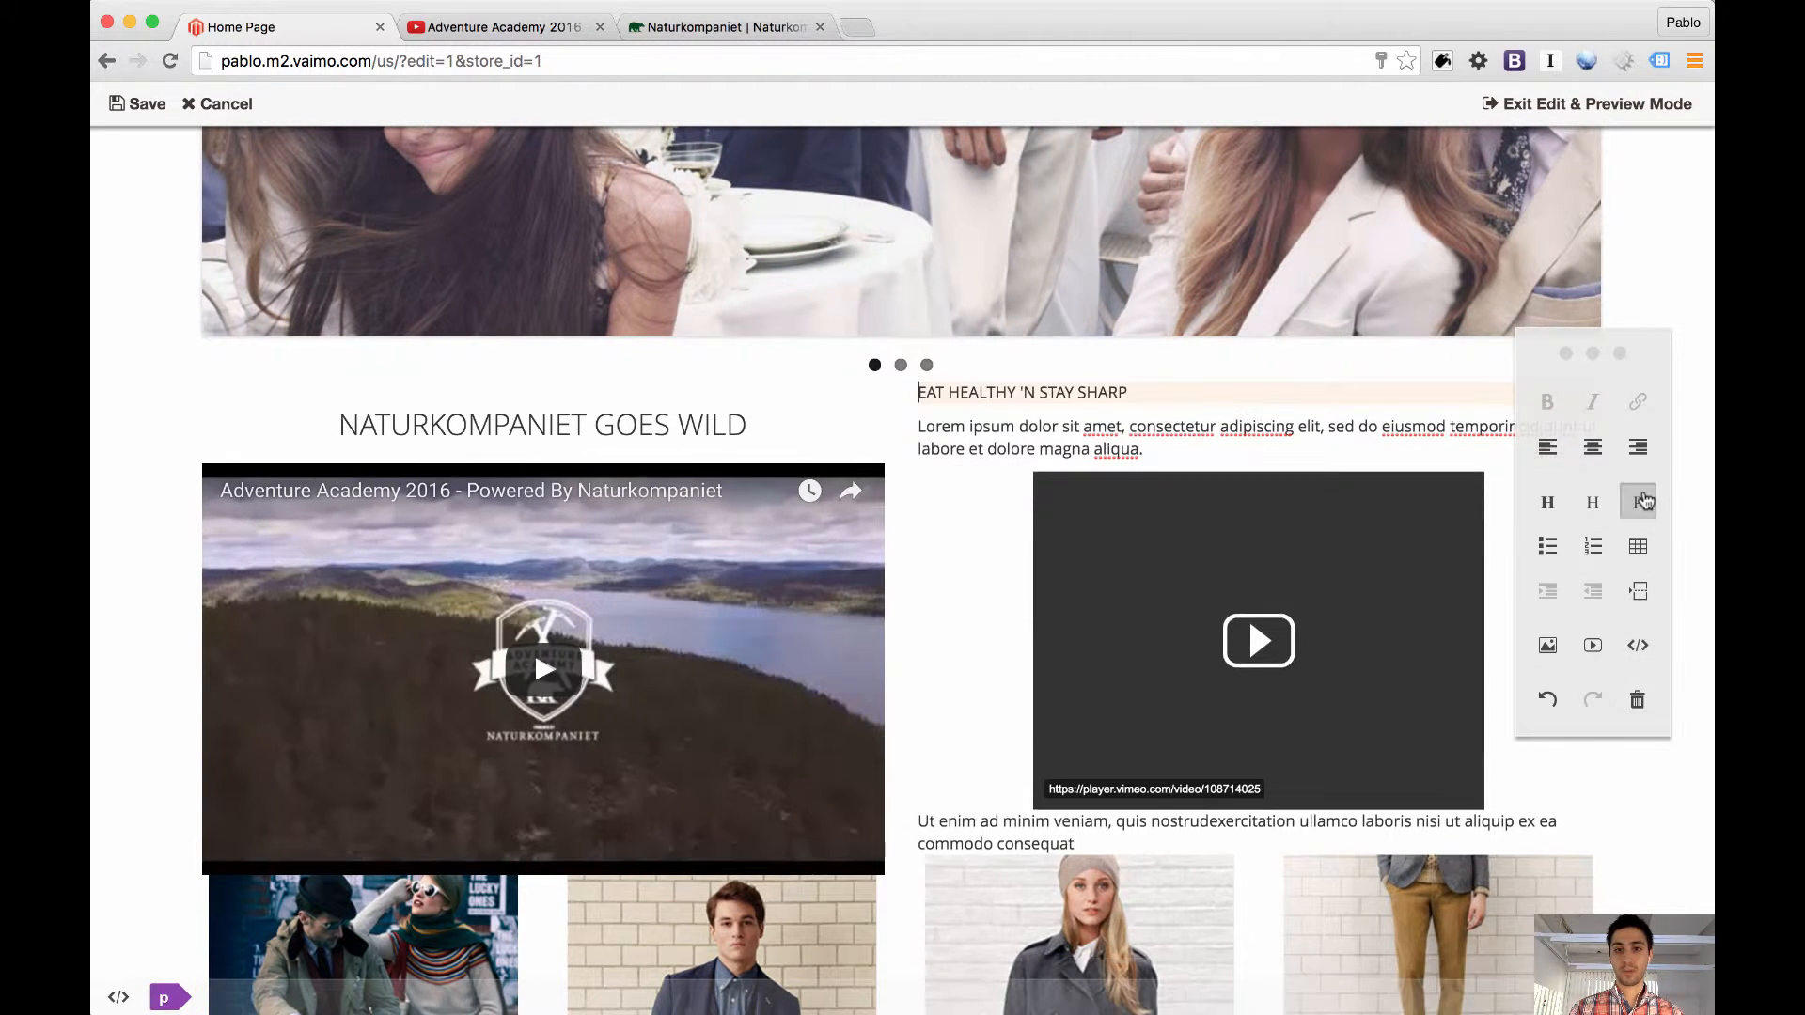
left_click(1640, 502)
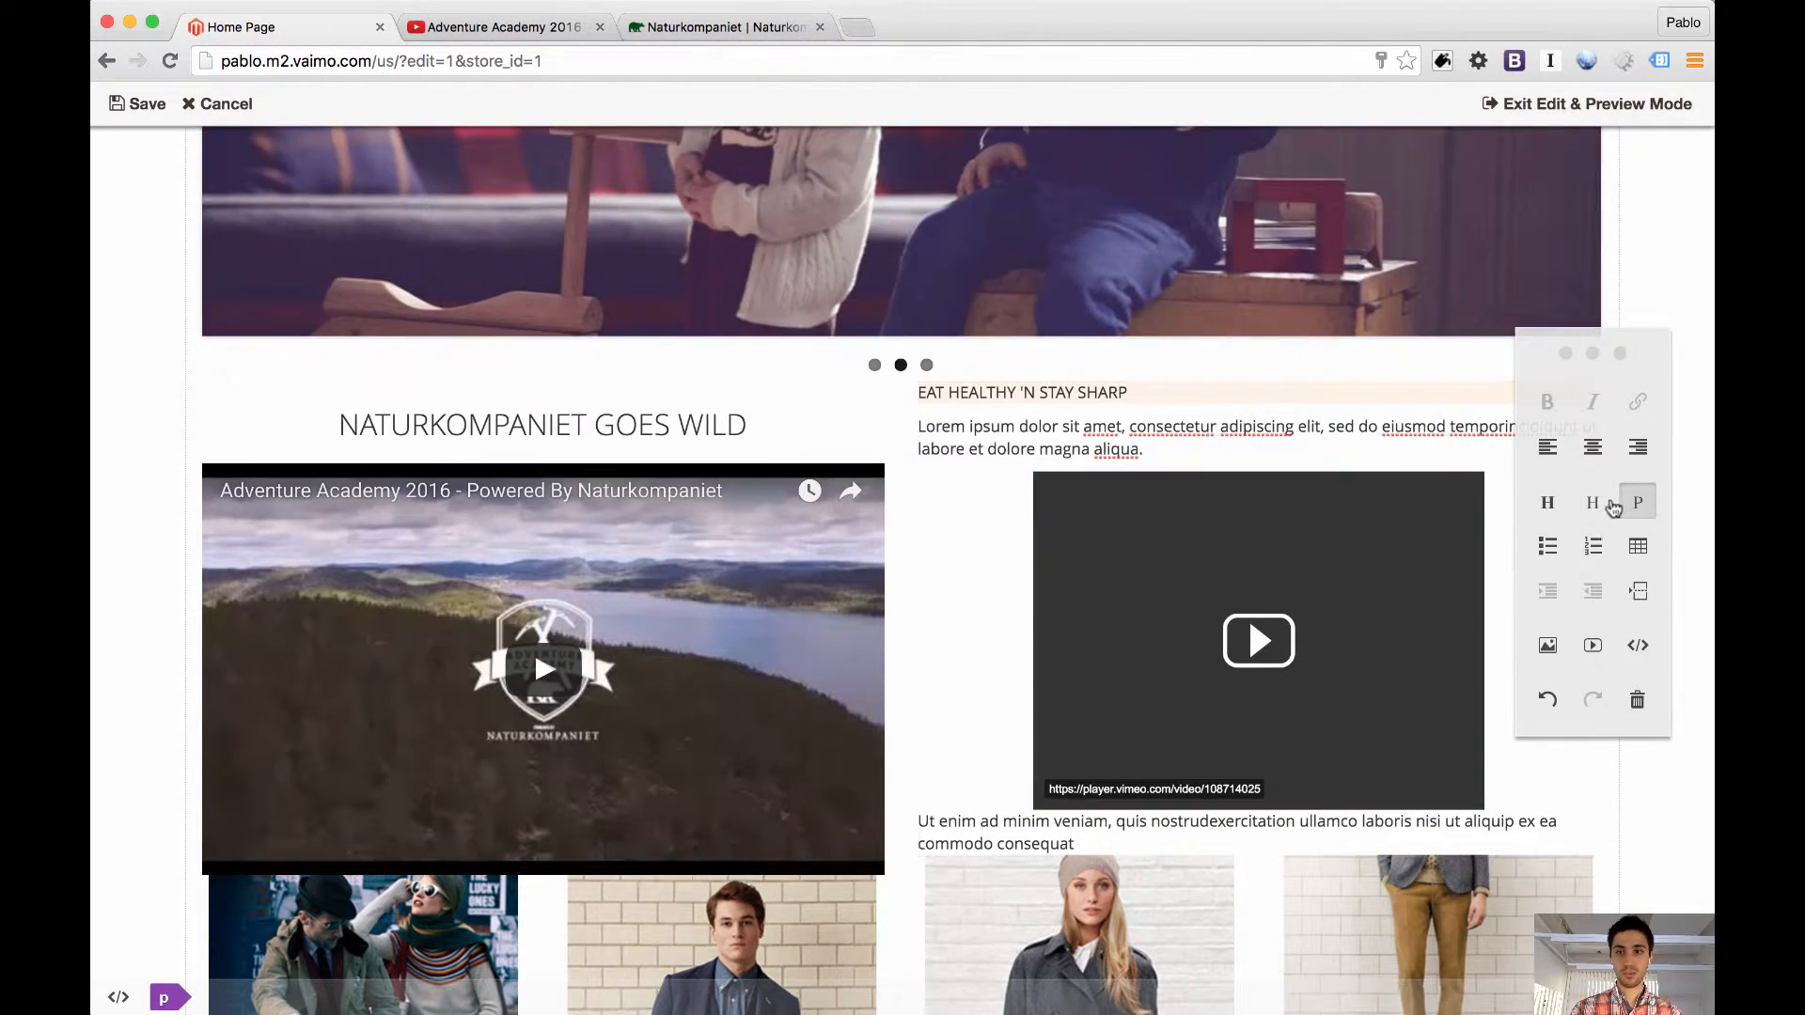
triple_click(1274, 385)
left_click(1588, 500)
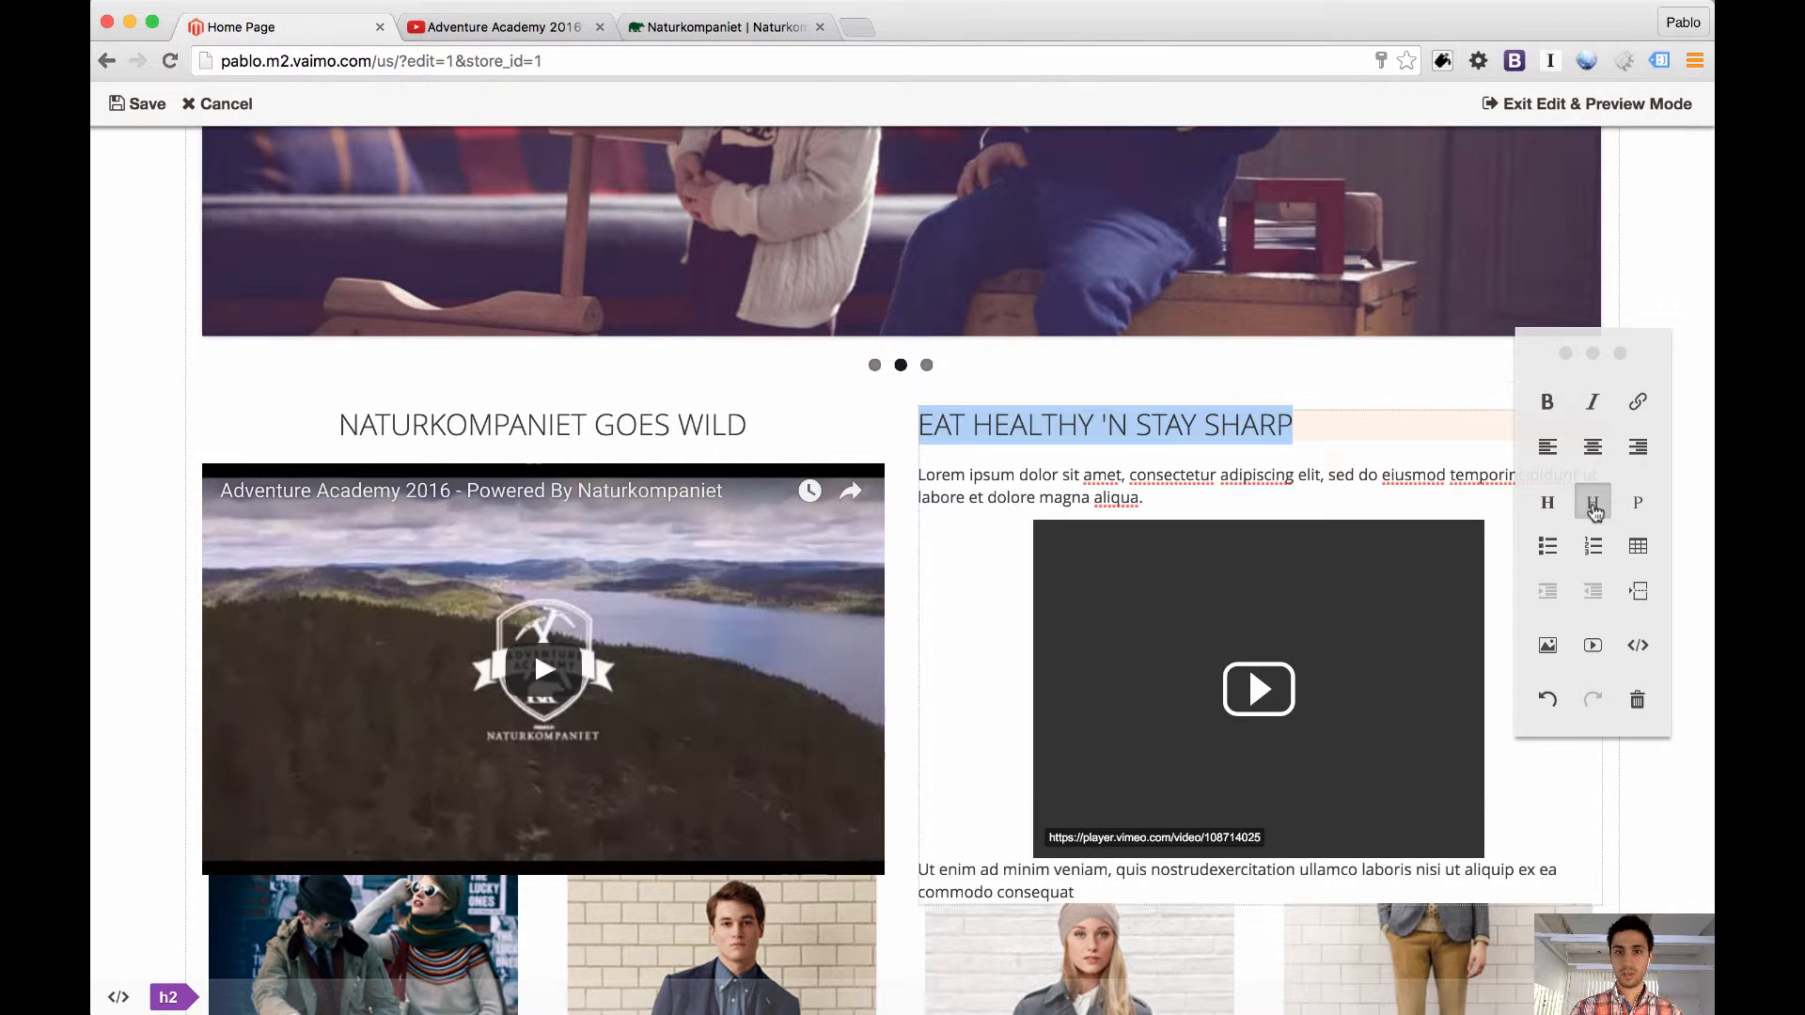
left_click(1601, 453)
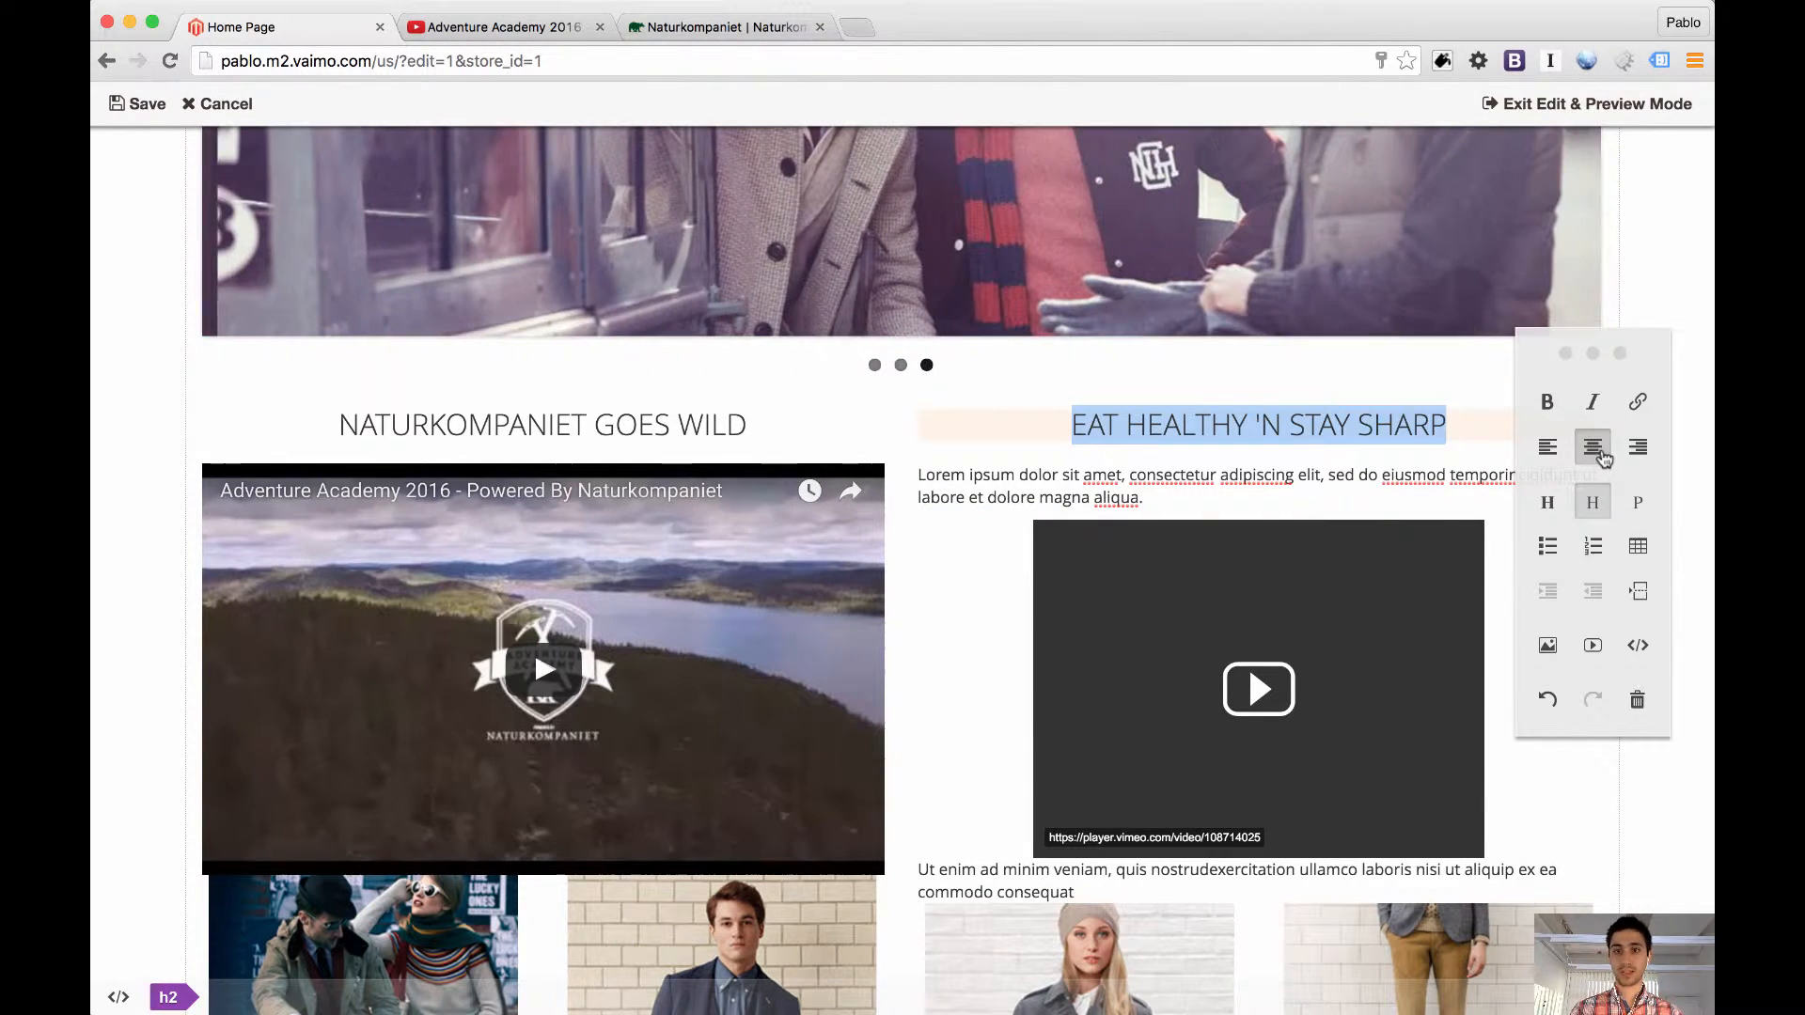
Give the restored "EAT HEALTHY 'N STAY SHARP" h2 a "test" attribute with the value "trigger-value" and save the block
left_click(182, 1000)
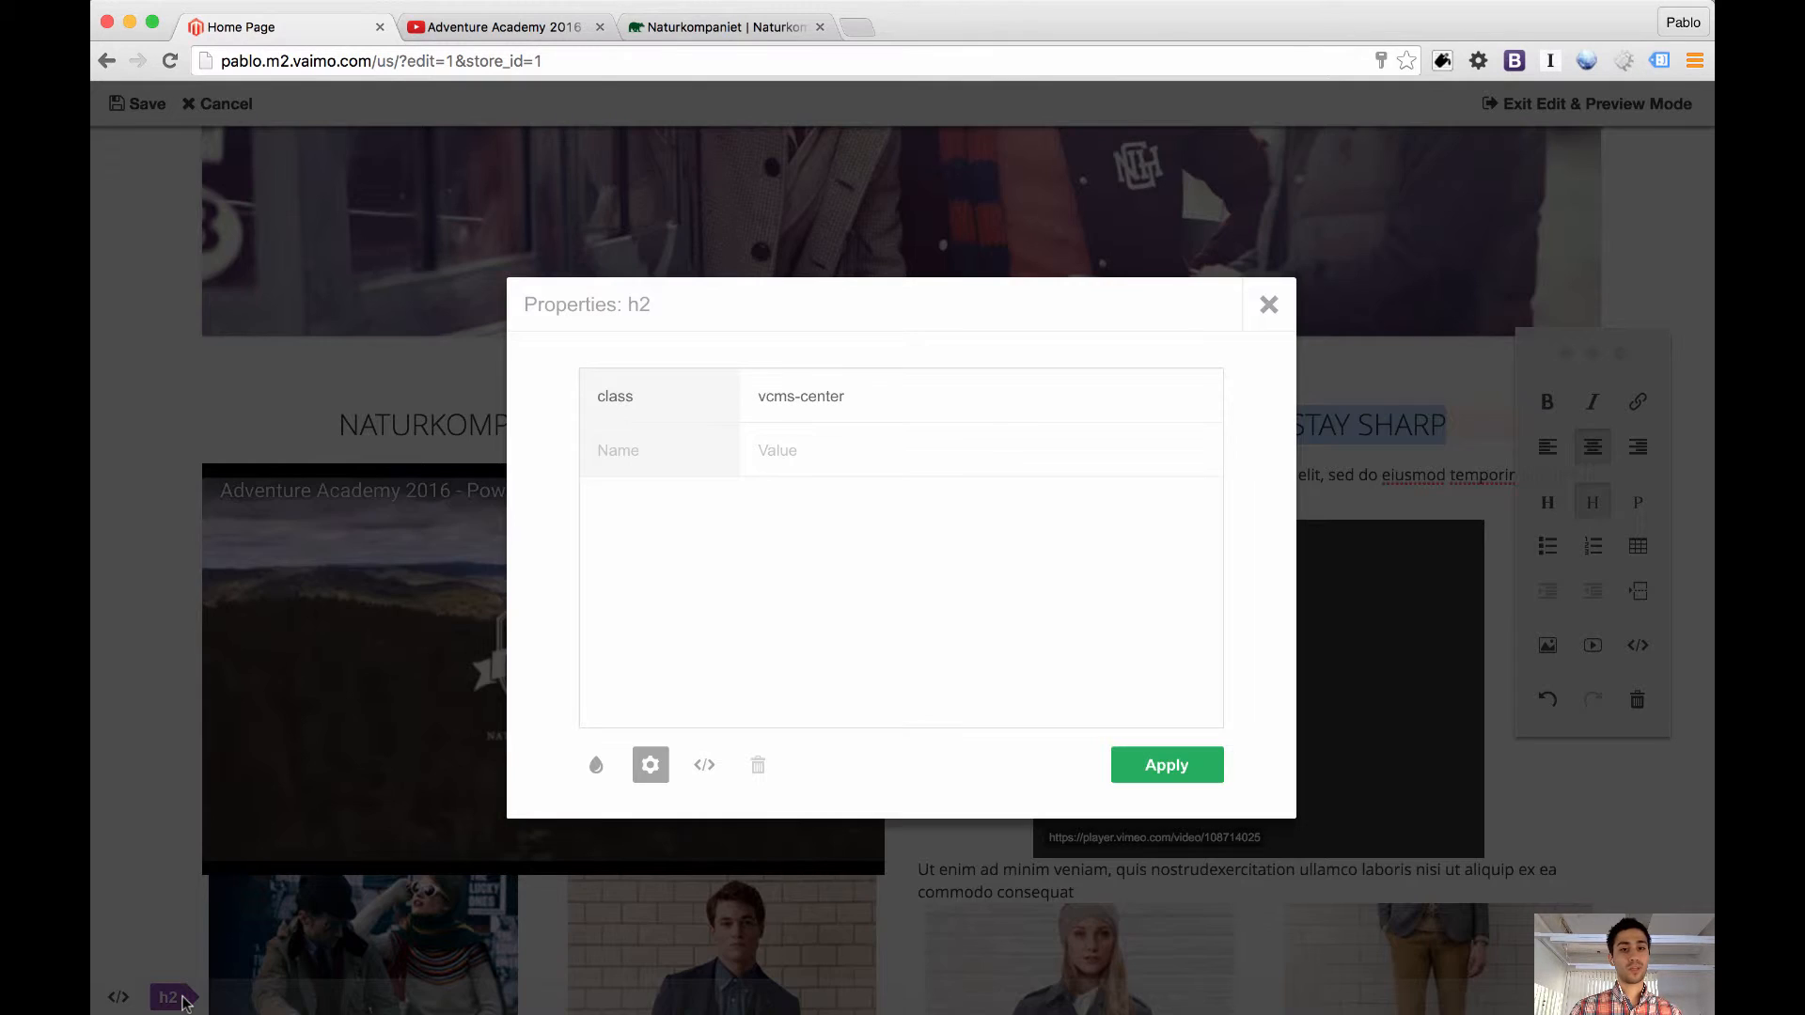
left_click(625, 459)
type("test")
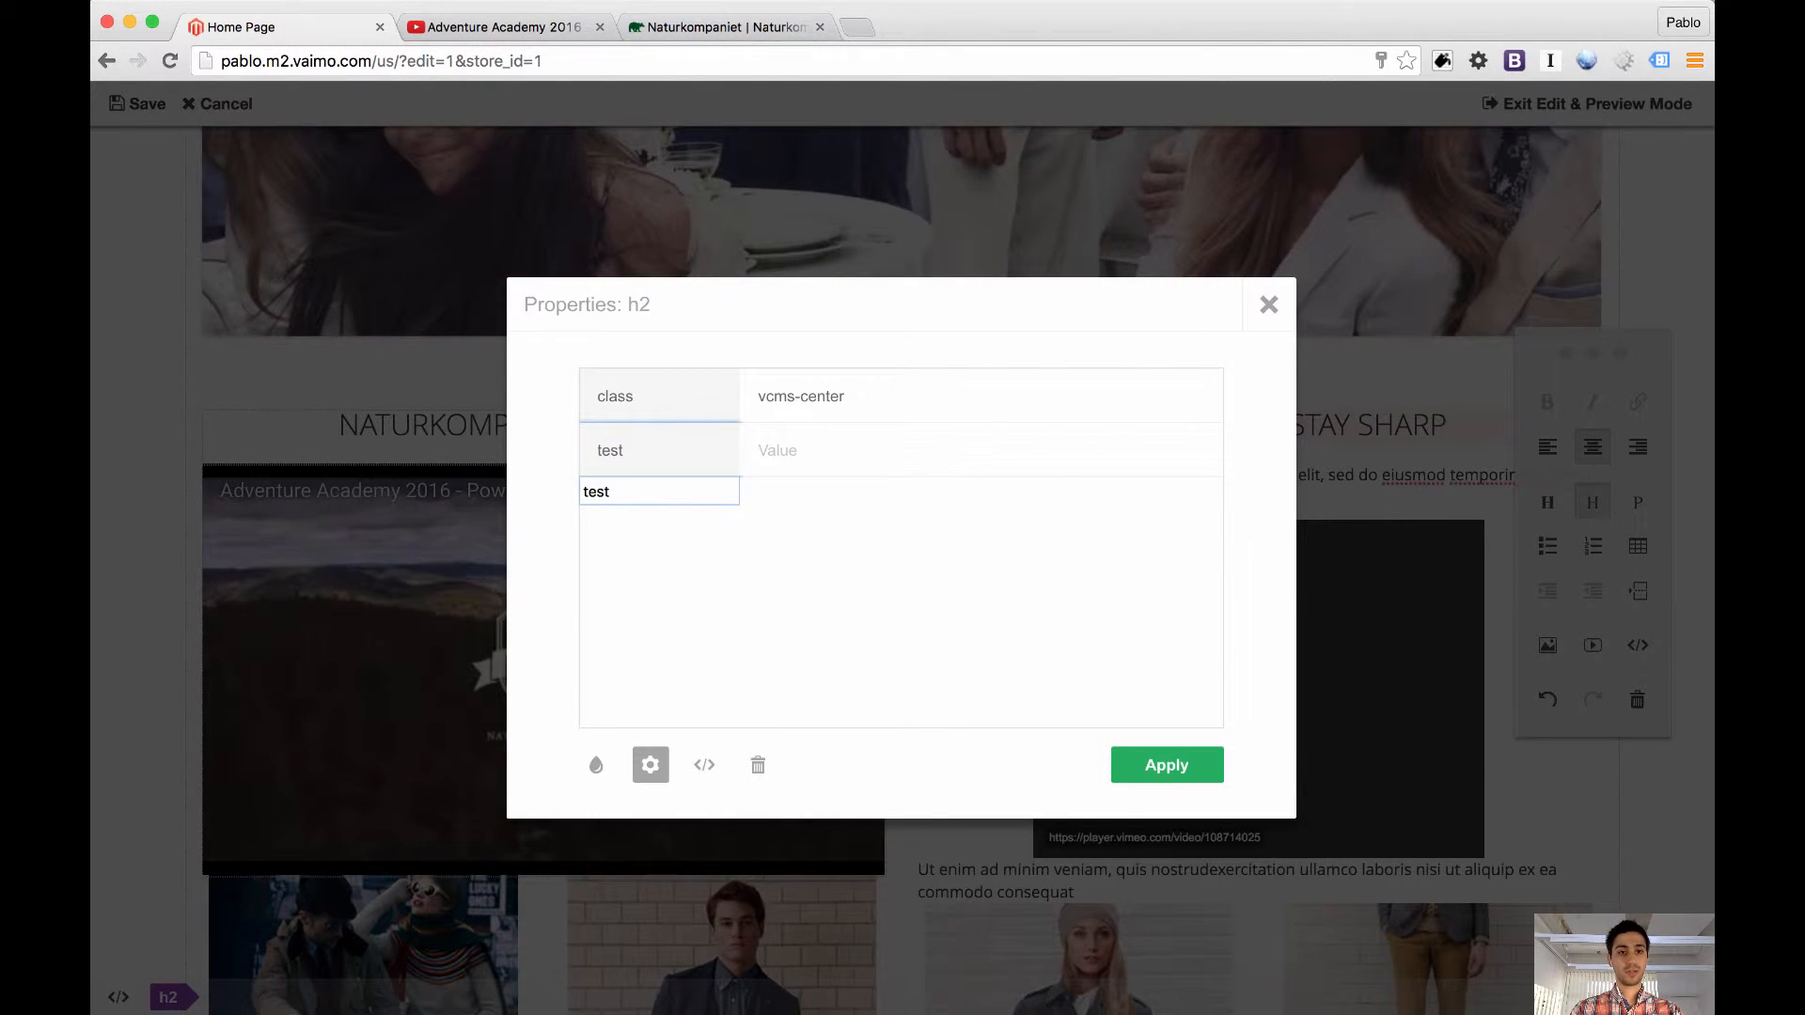
key("Tab")
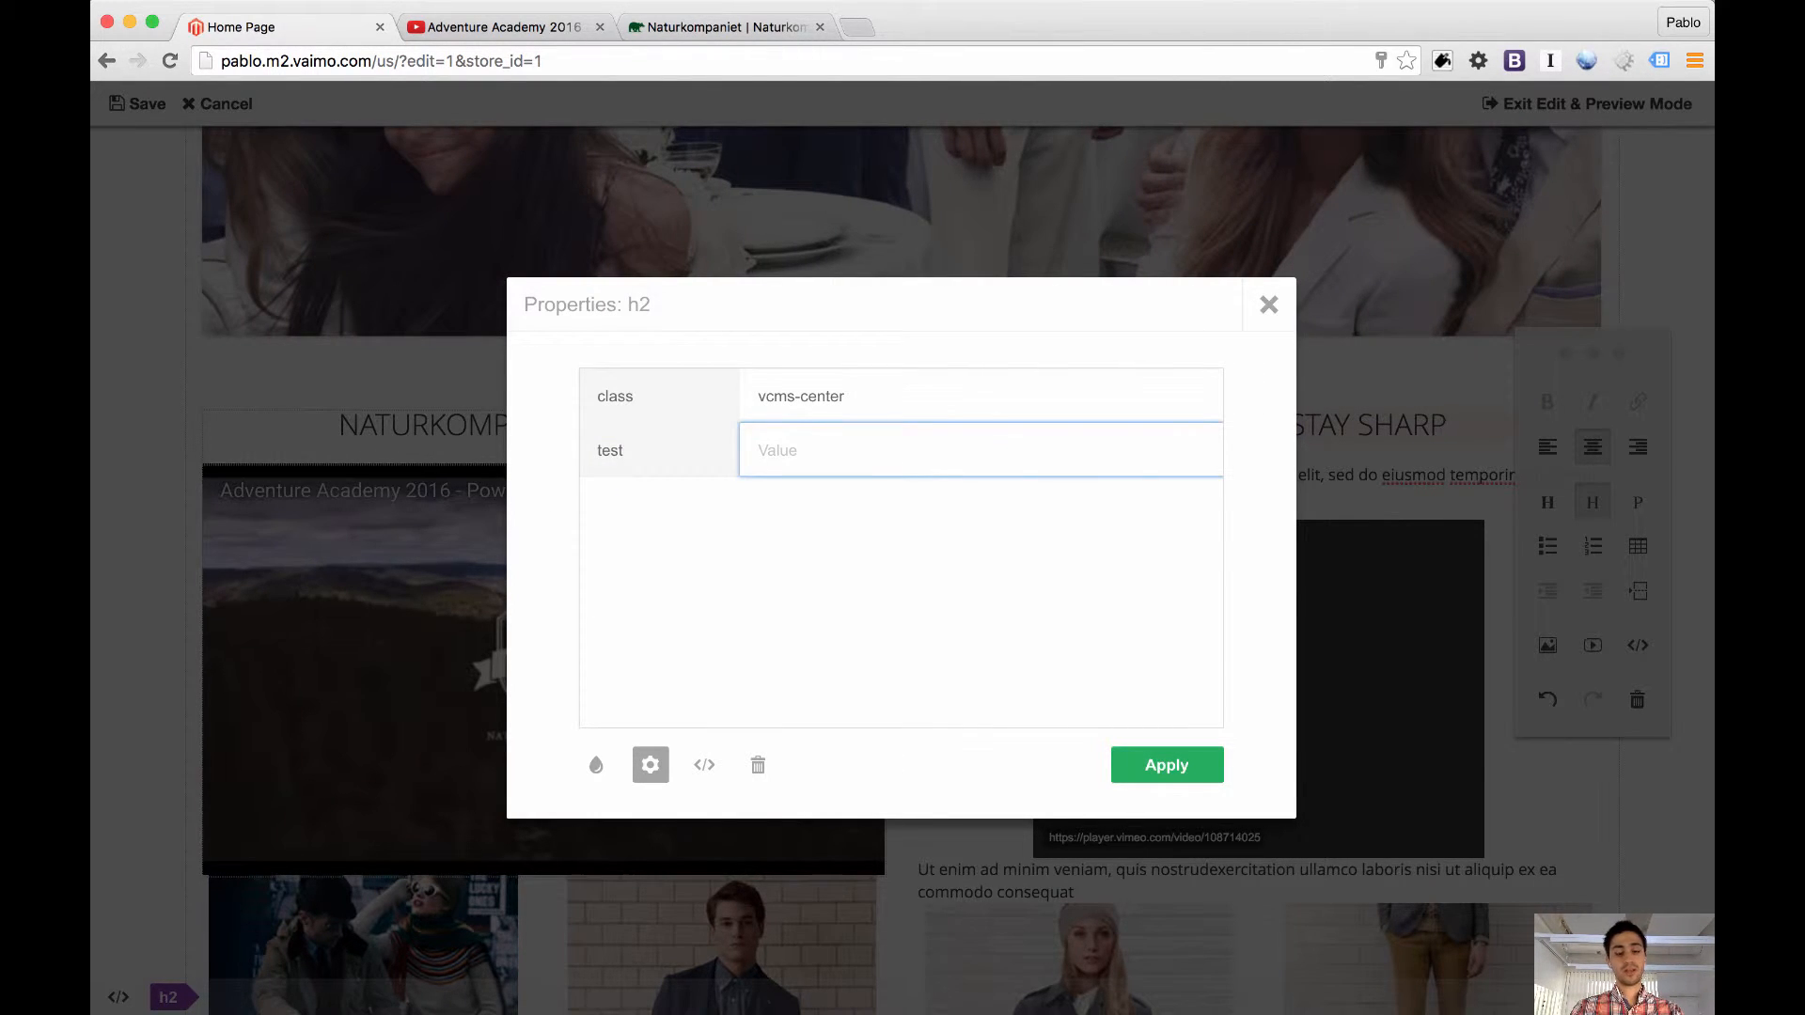
type("trigg")
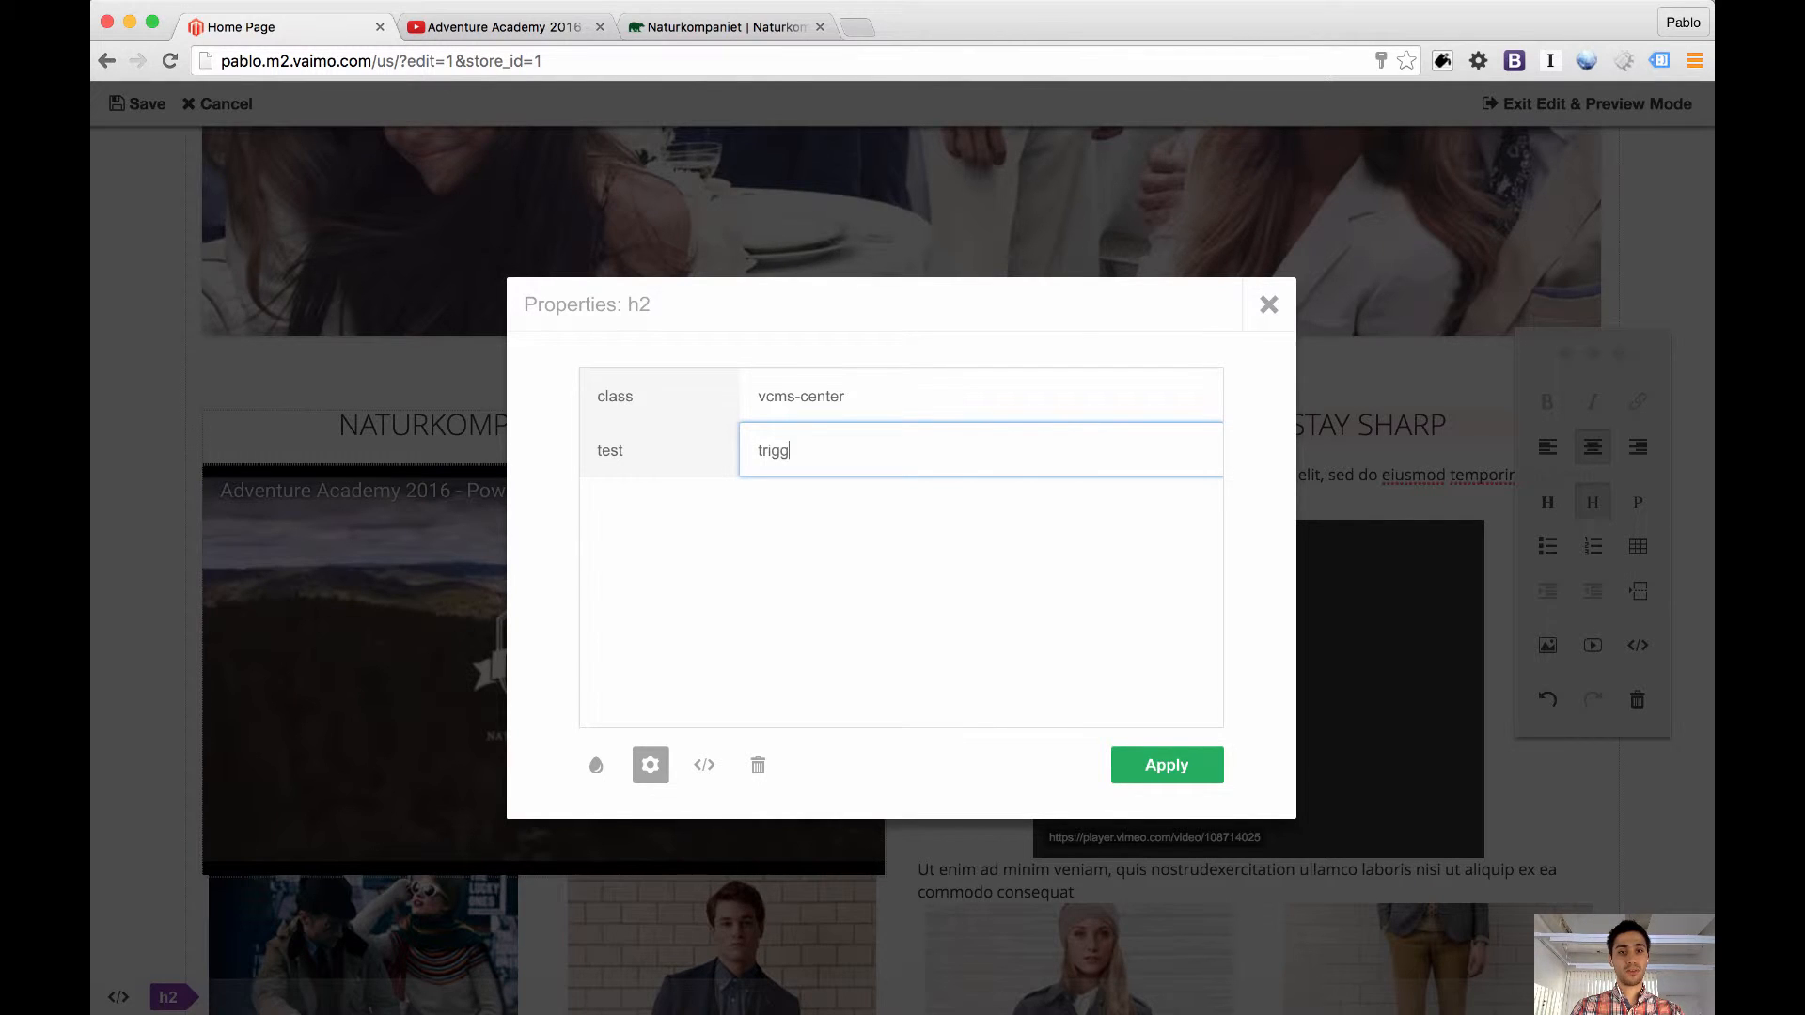
type("er-value")
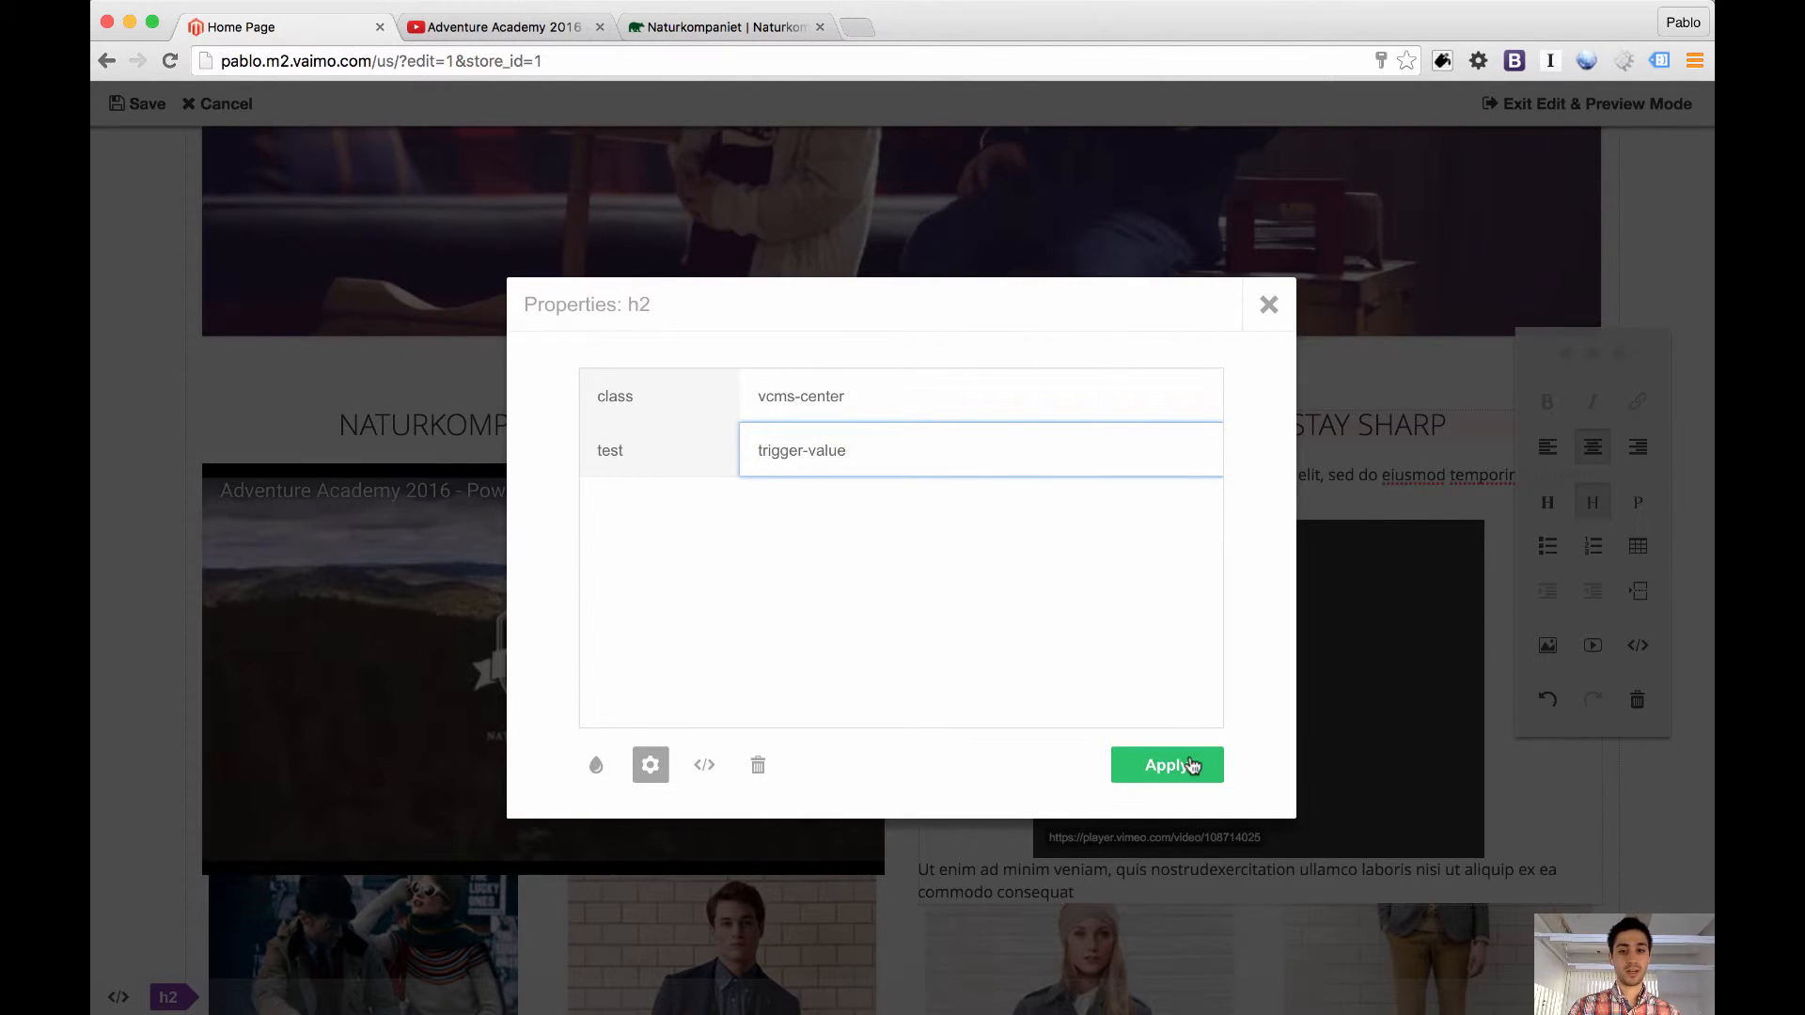
left_click(1192, 766)
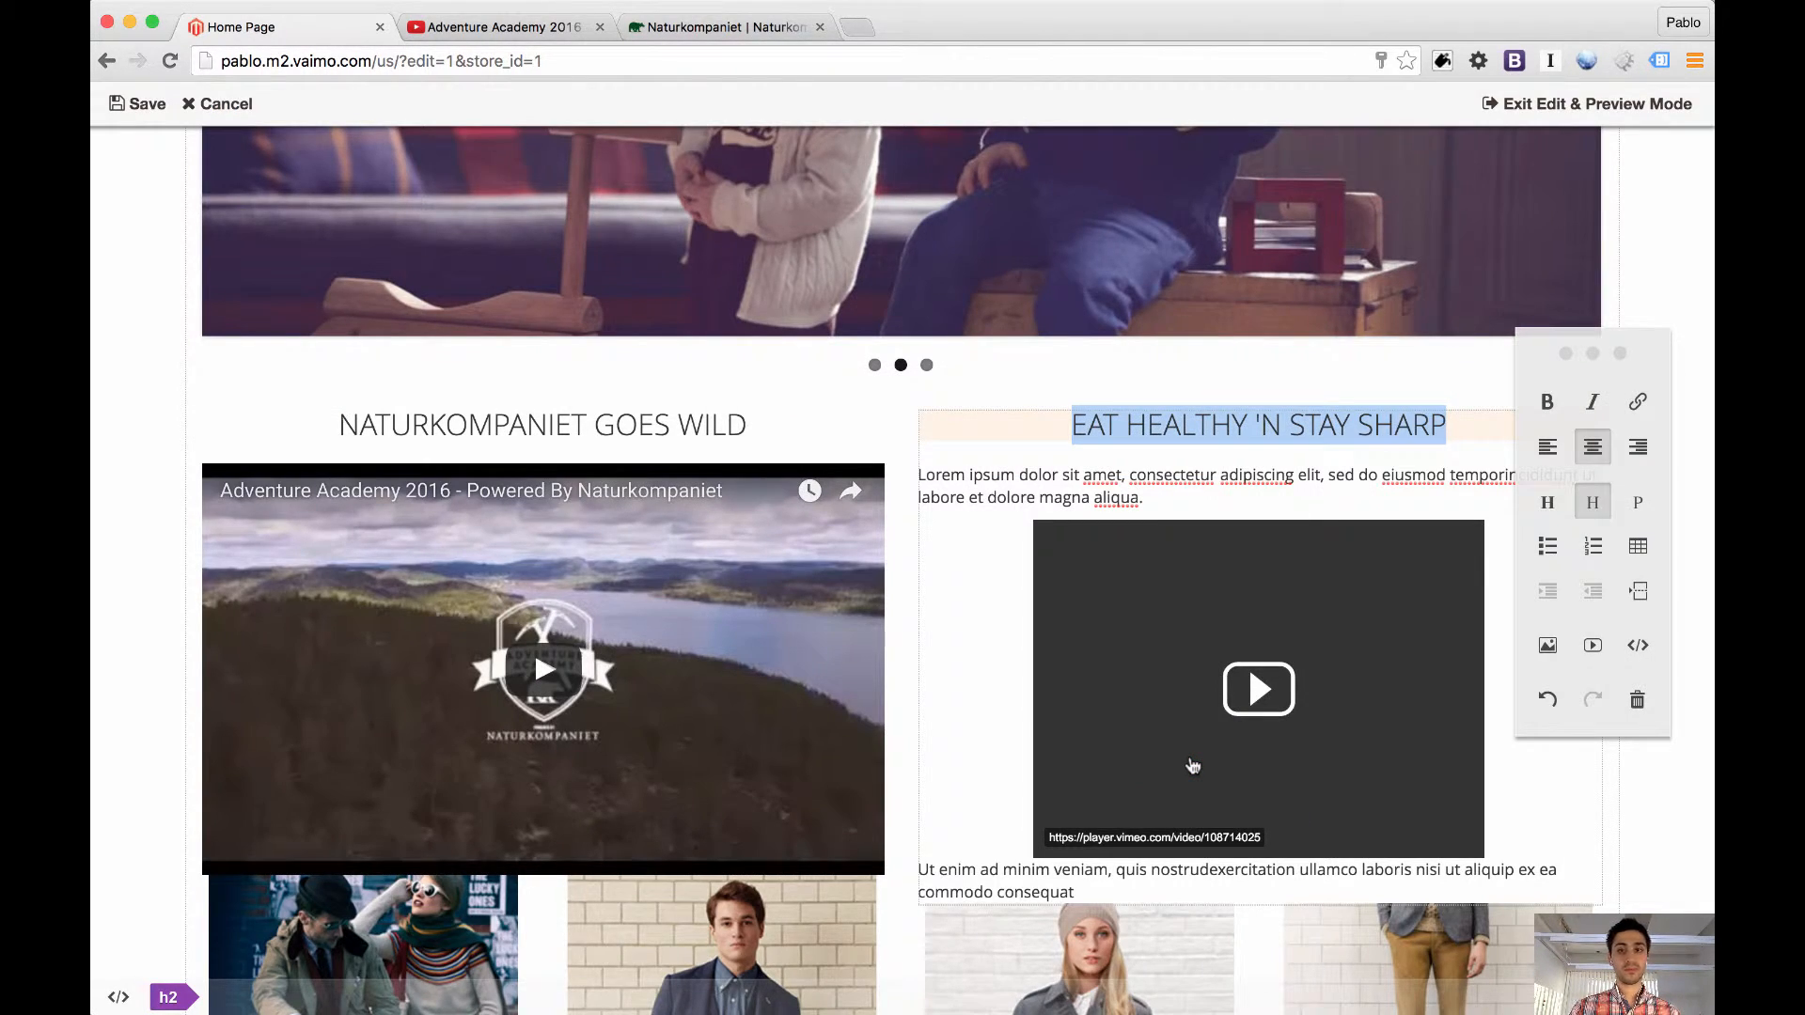
left_click(141, 104)
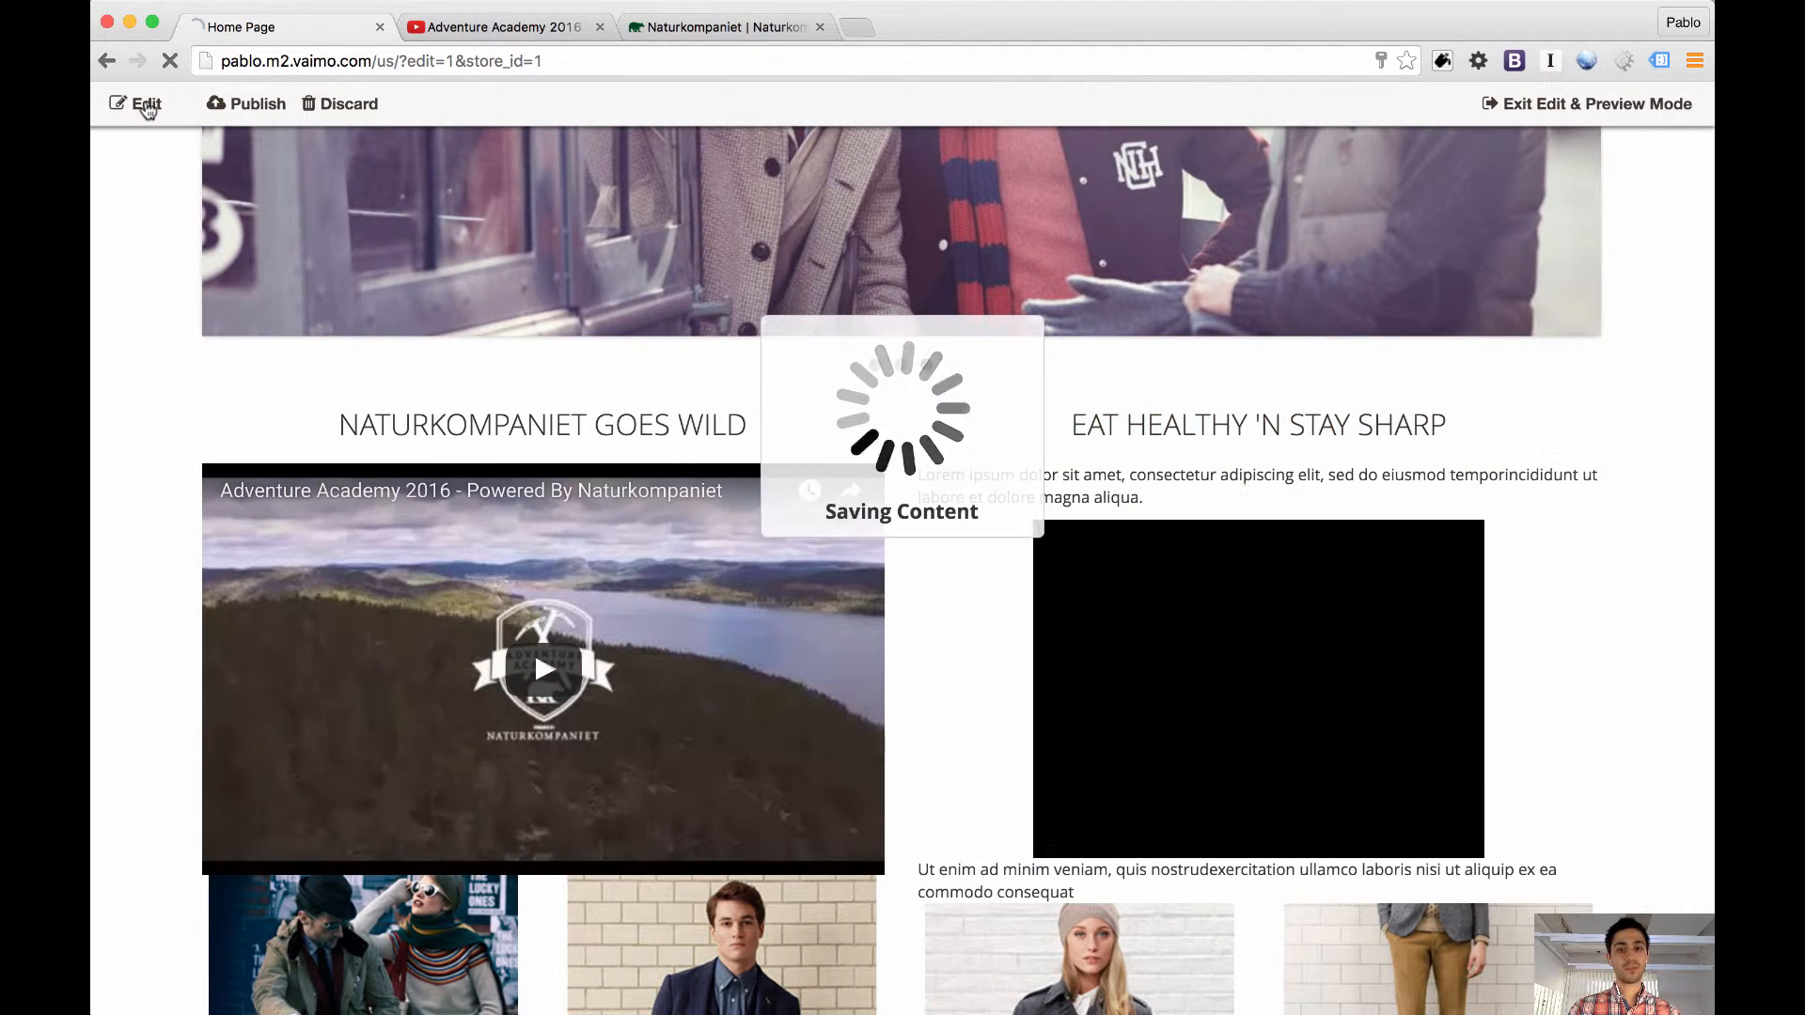
Inspect the "EAT HEALTHY 'N STAY SHARP" heading's HTML for its "test" attribute and close the developer tools
right_click(1114, 431)
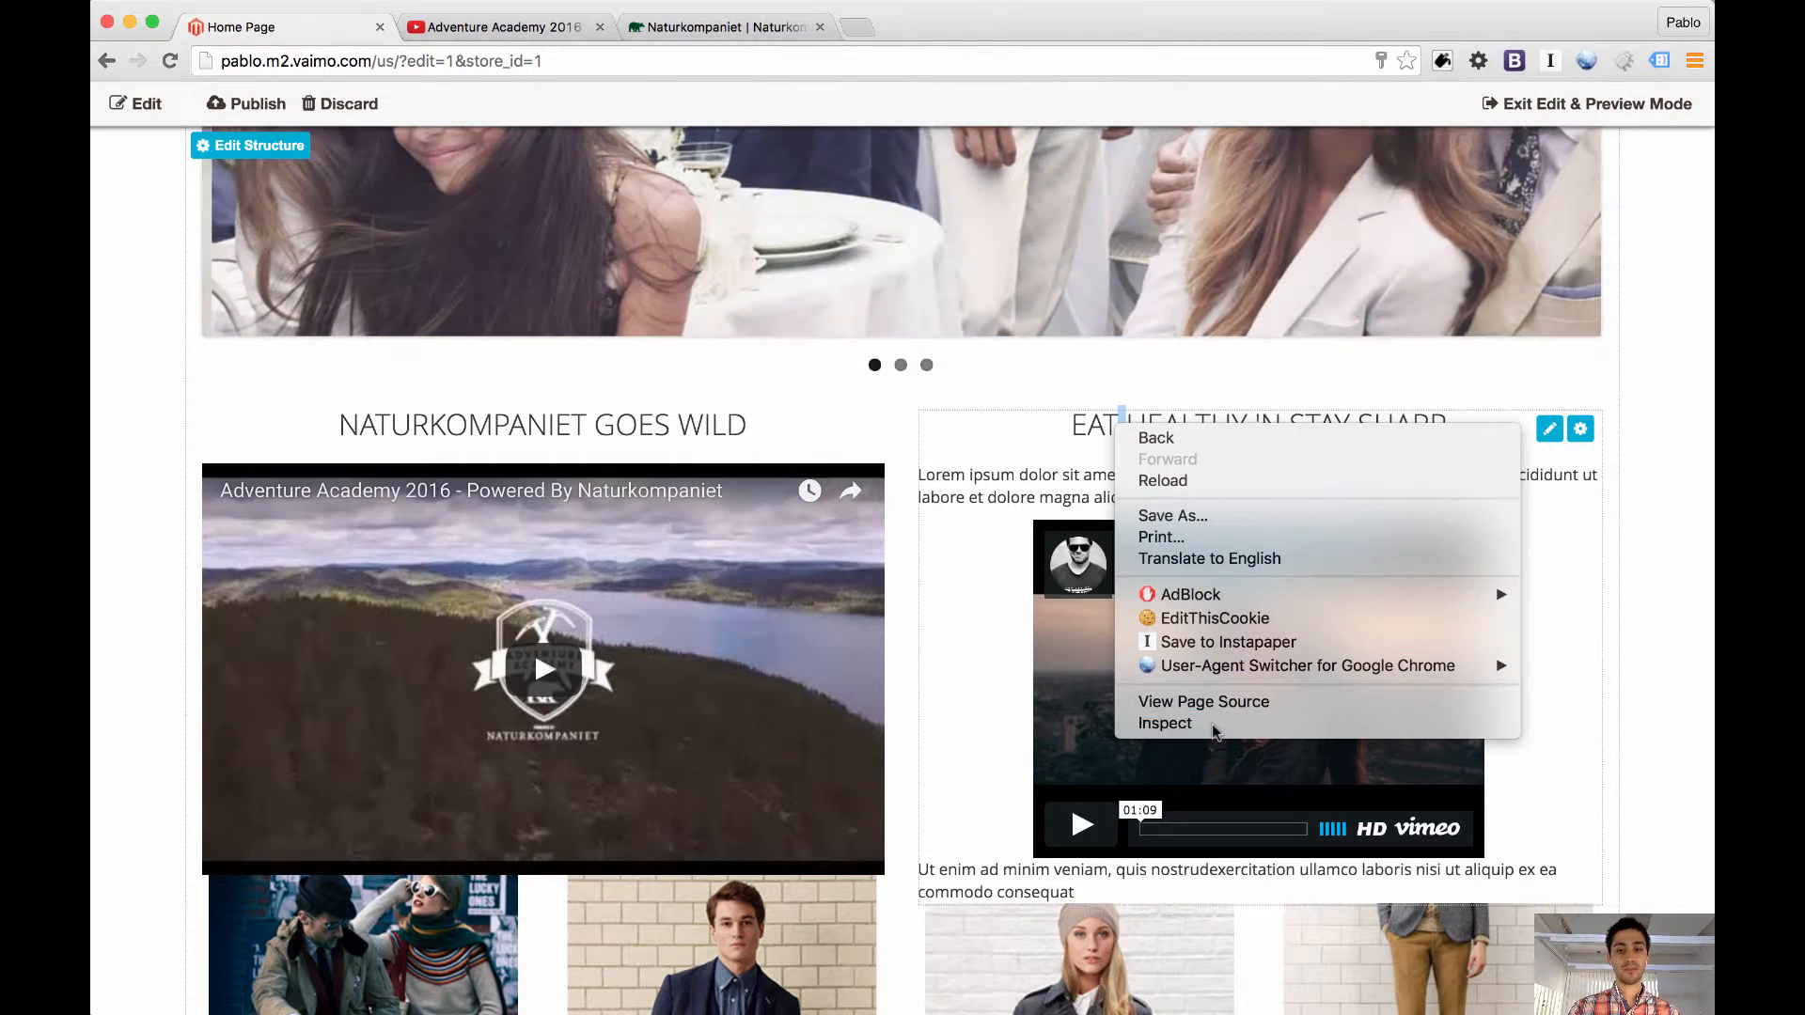
left_click(1213, 732)
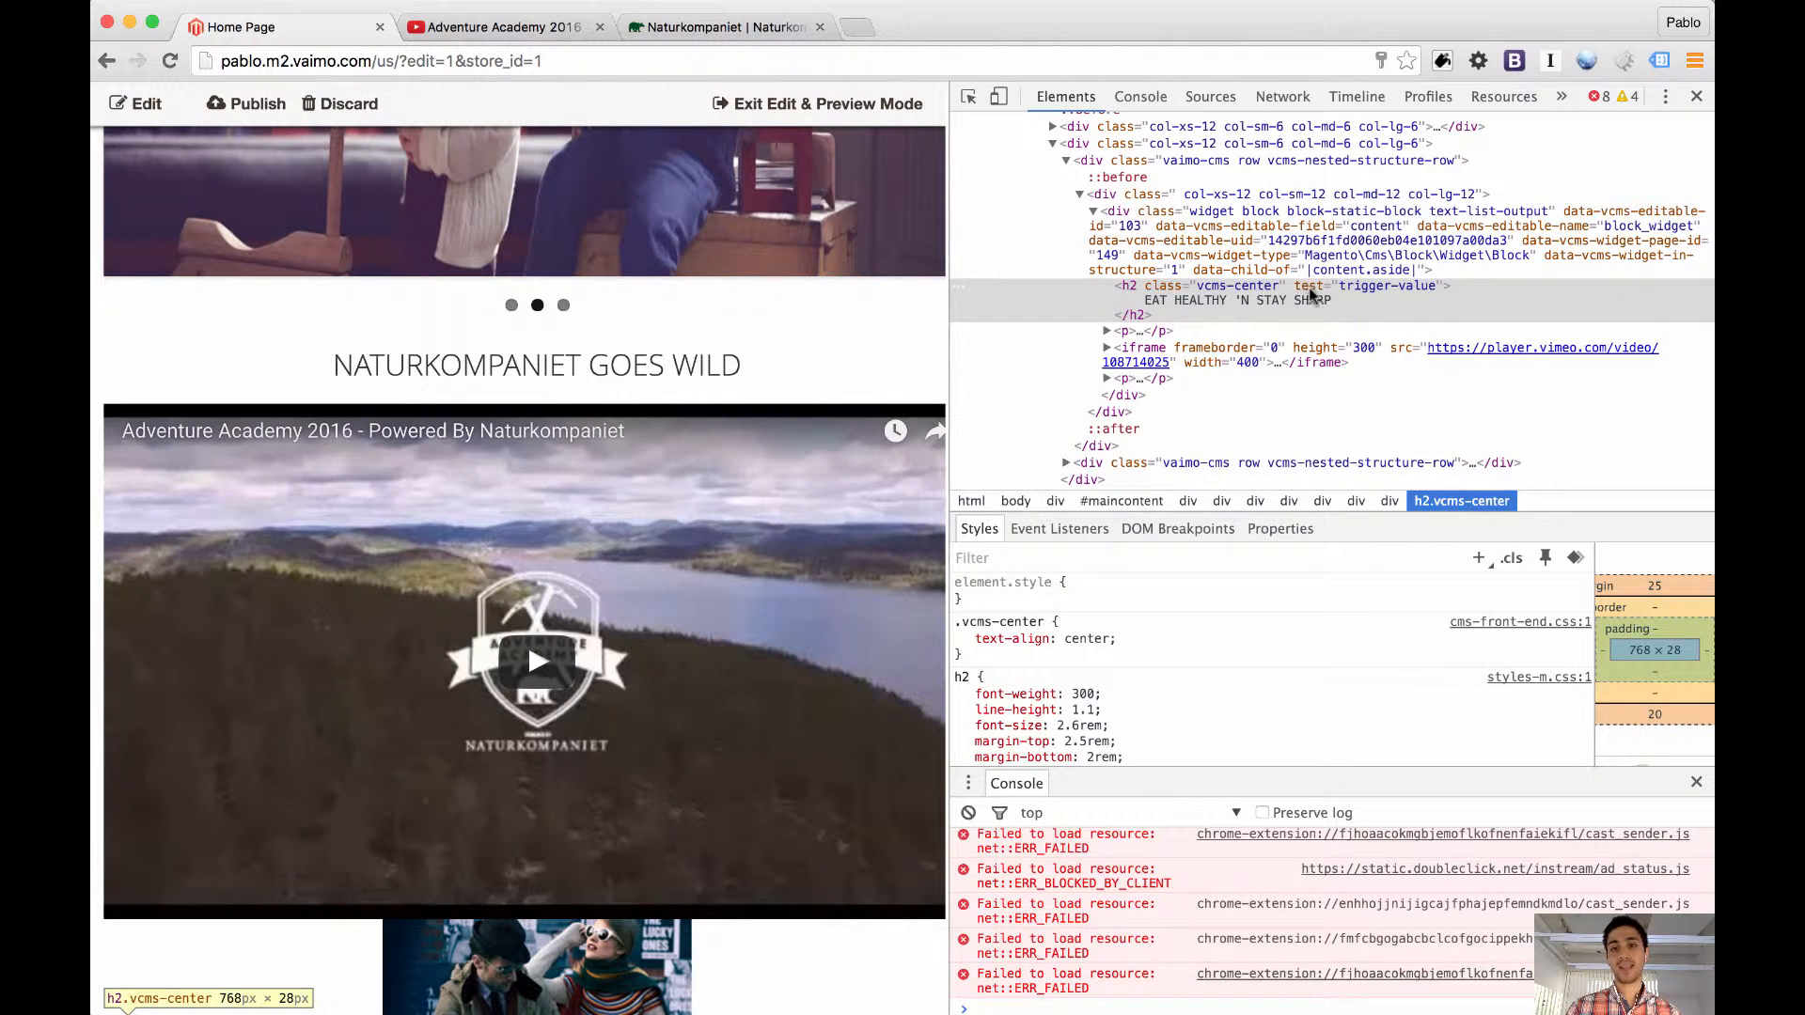
double_click(1362, 288)
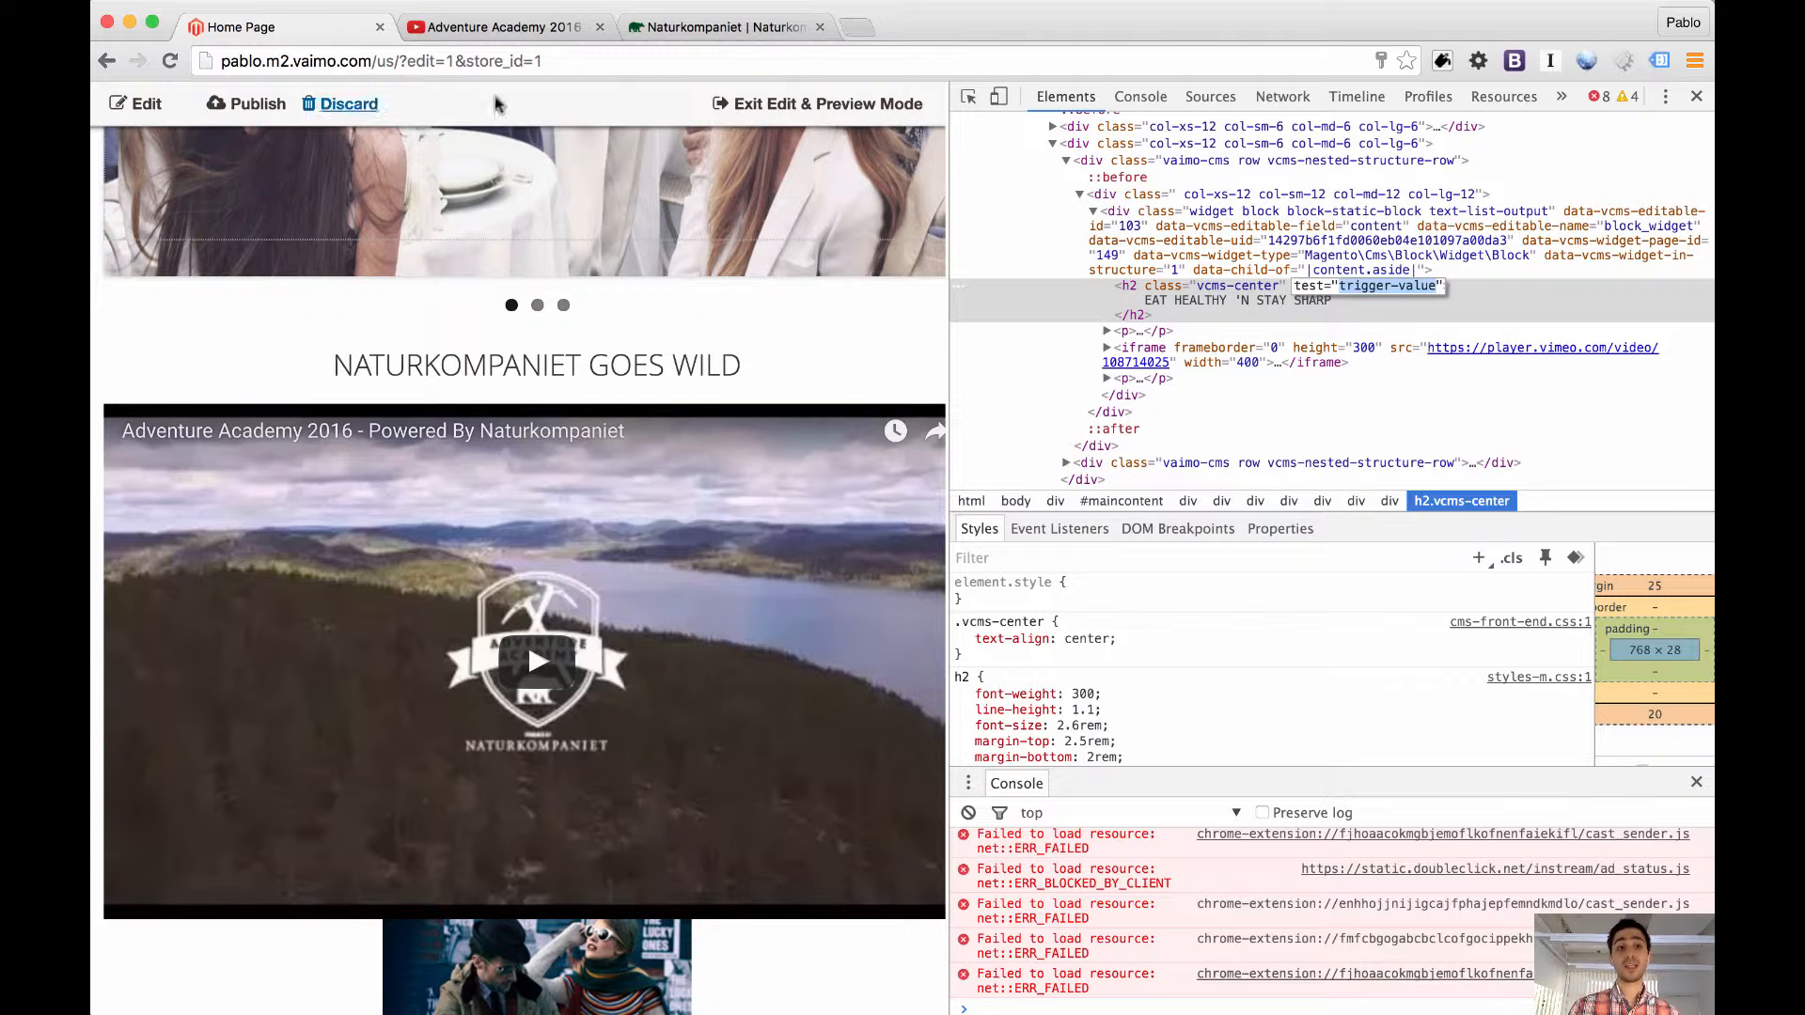
left_click(1697, 98)
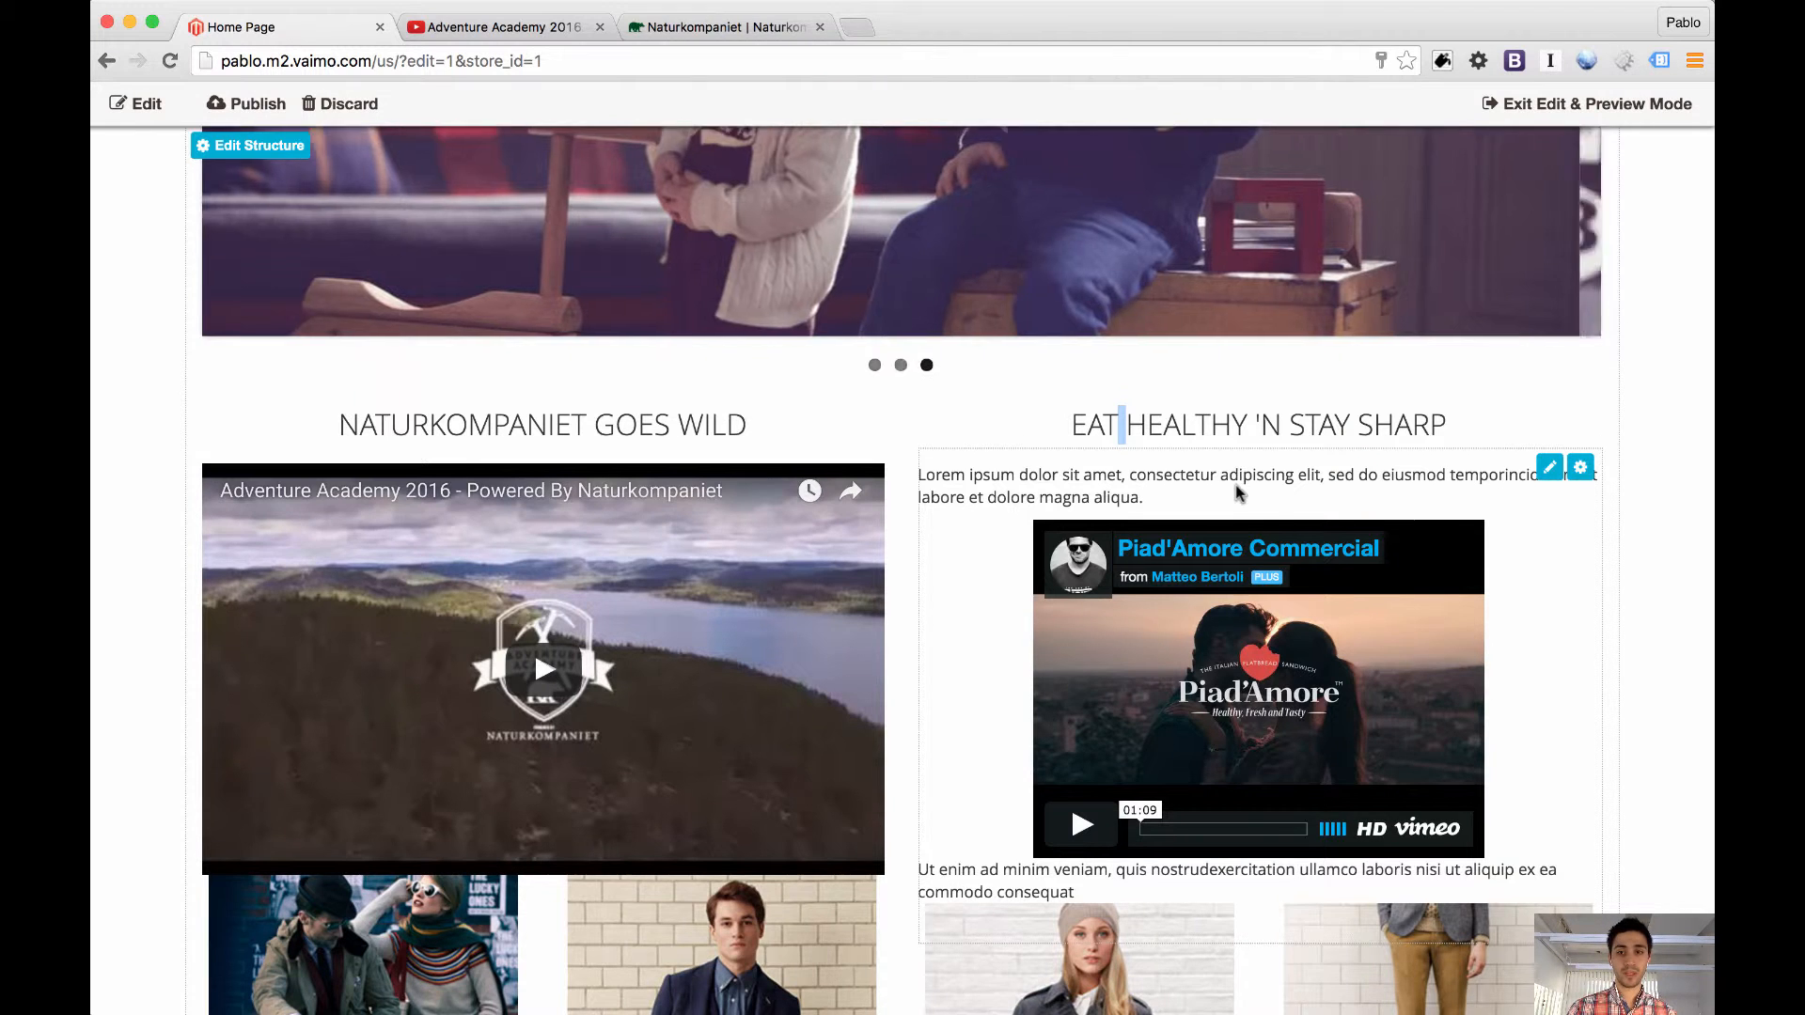
Open the "EAT HEALTHY 'N STAY SHARP" static block for inline editing and select its embedded Vimeo video
scroll(1184, 433, "down", 2)
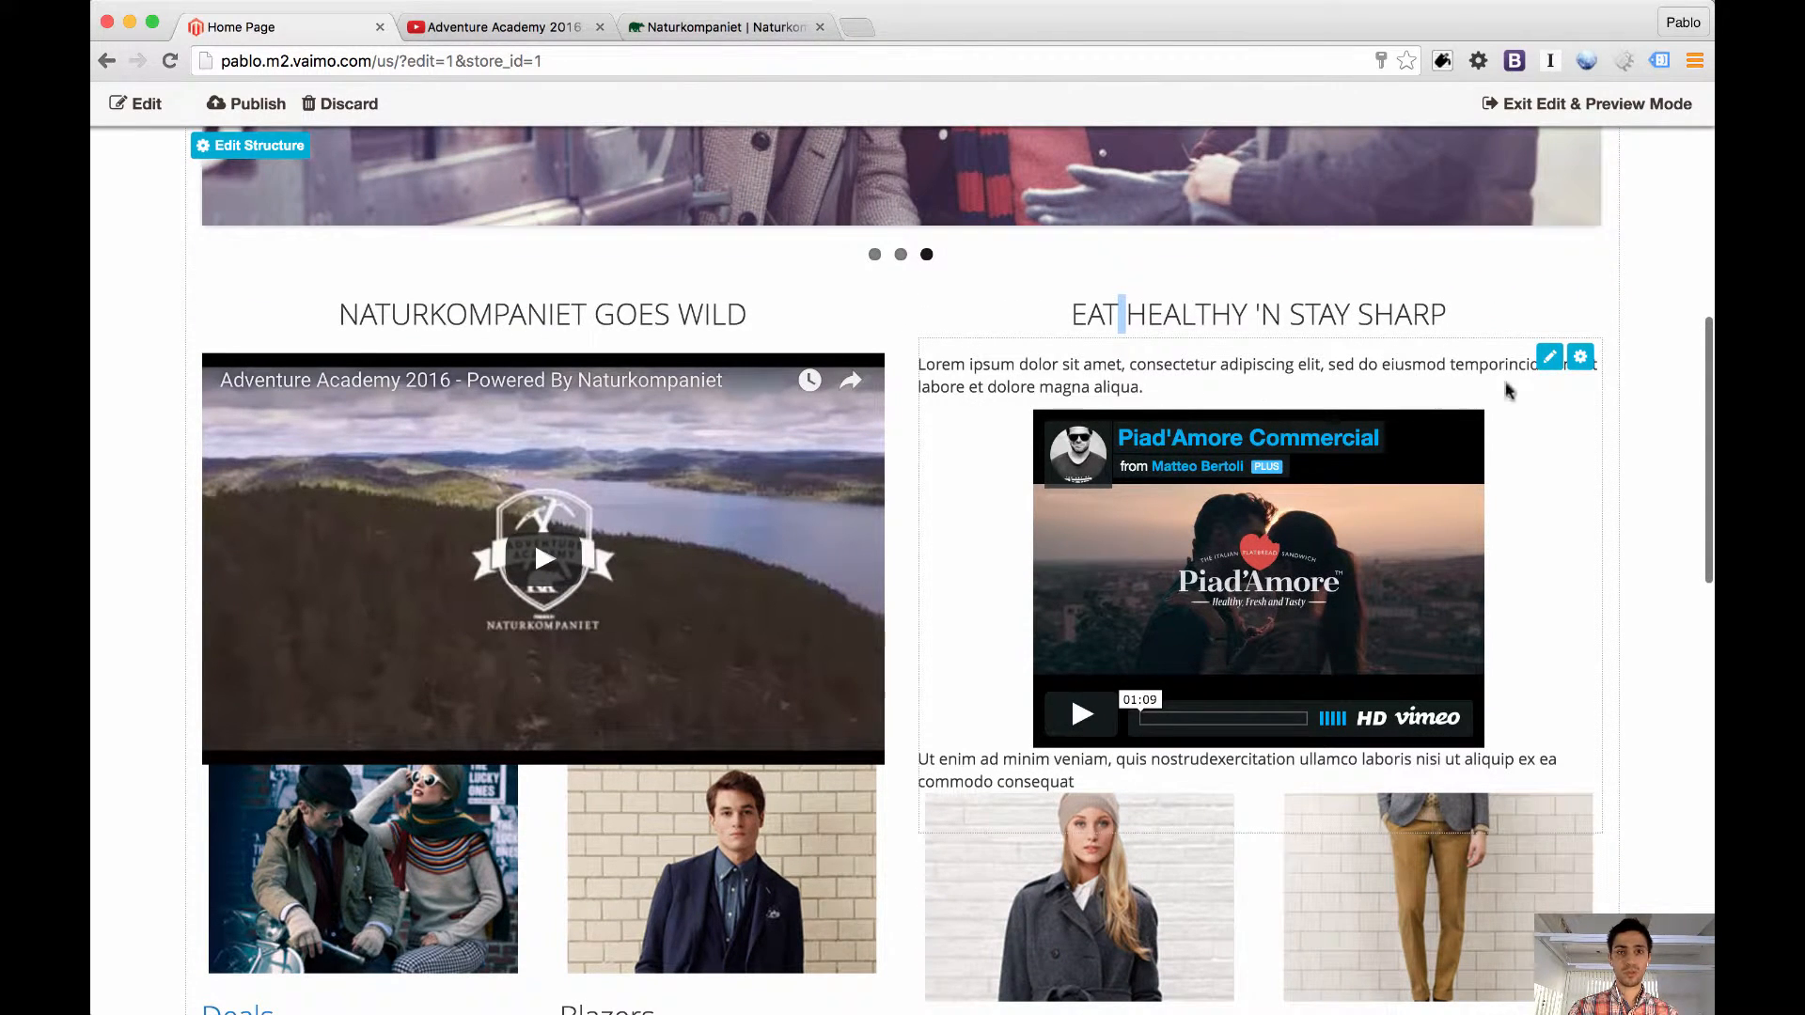
left_click(1550, 361)
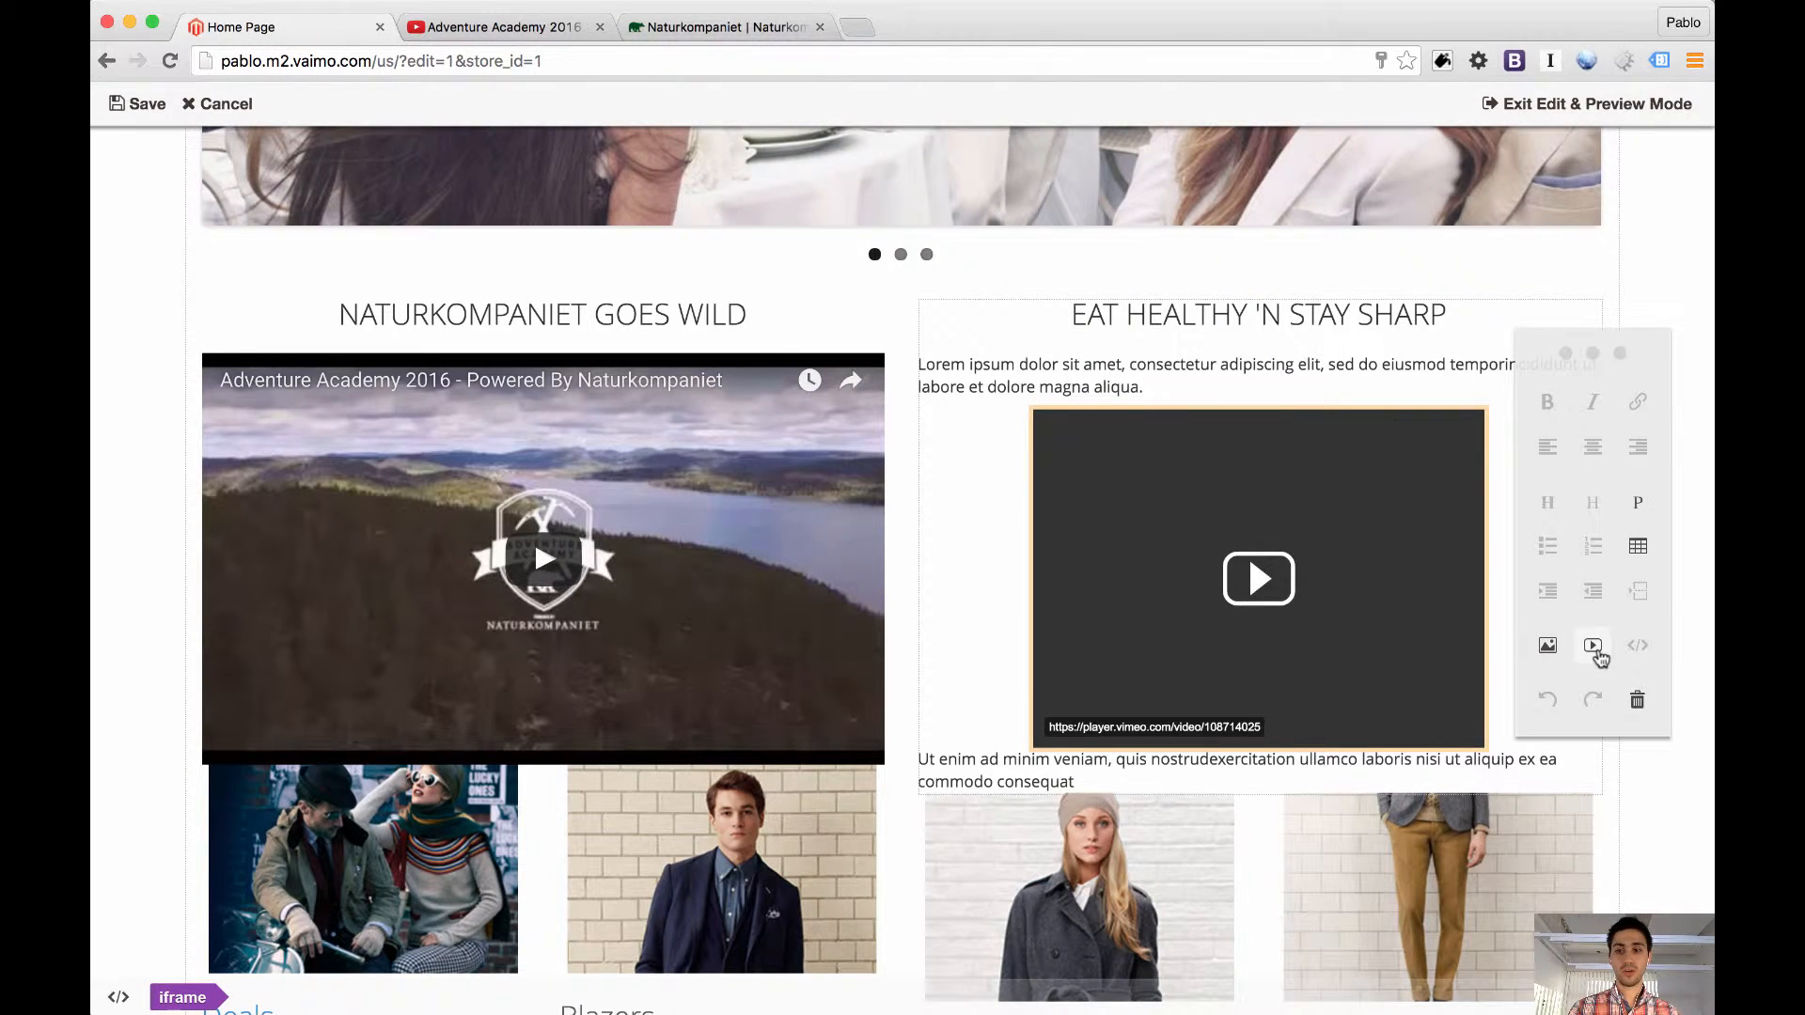
left_click(1595, 650)
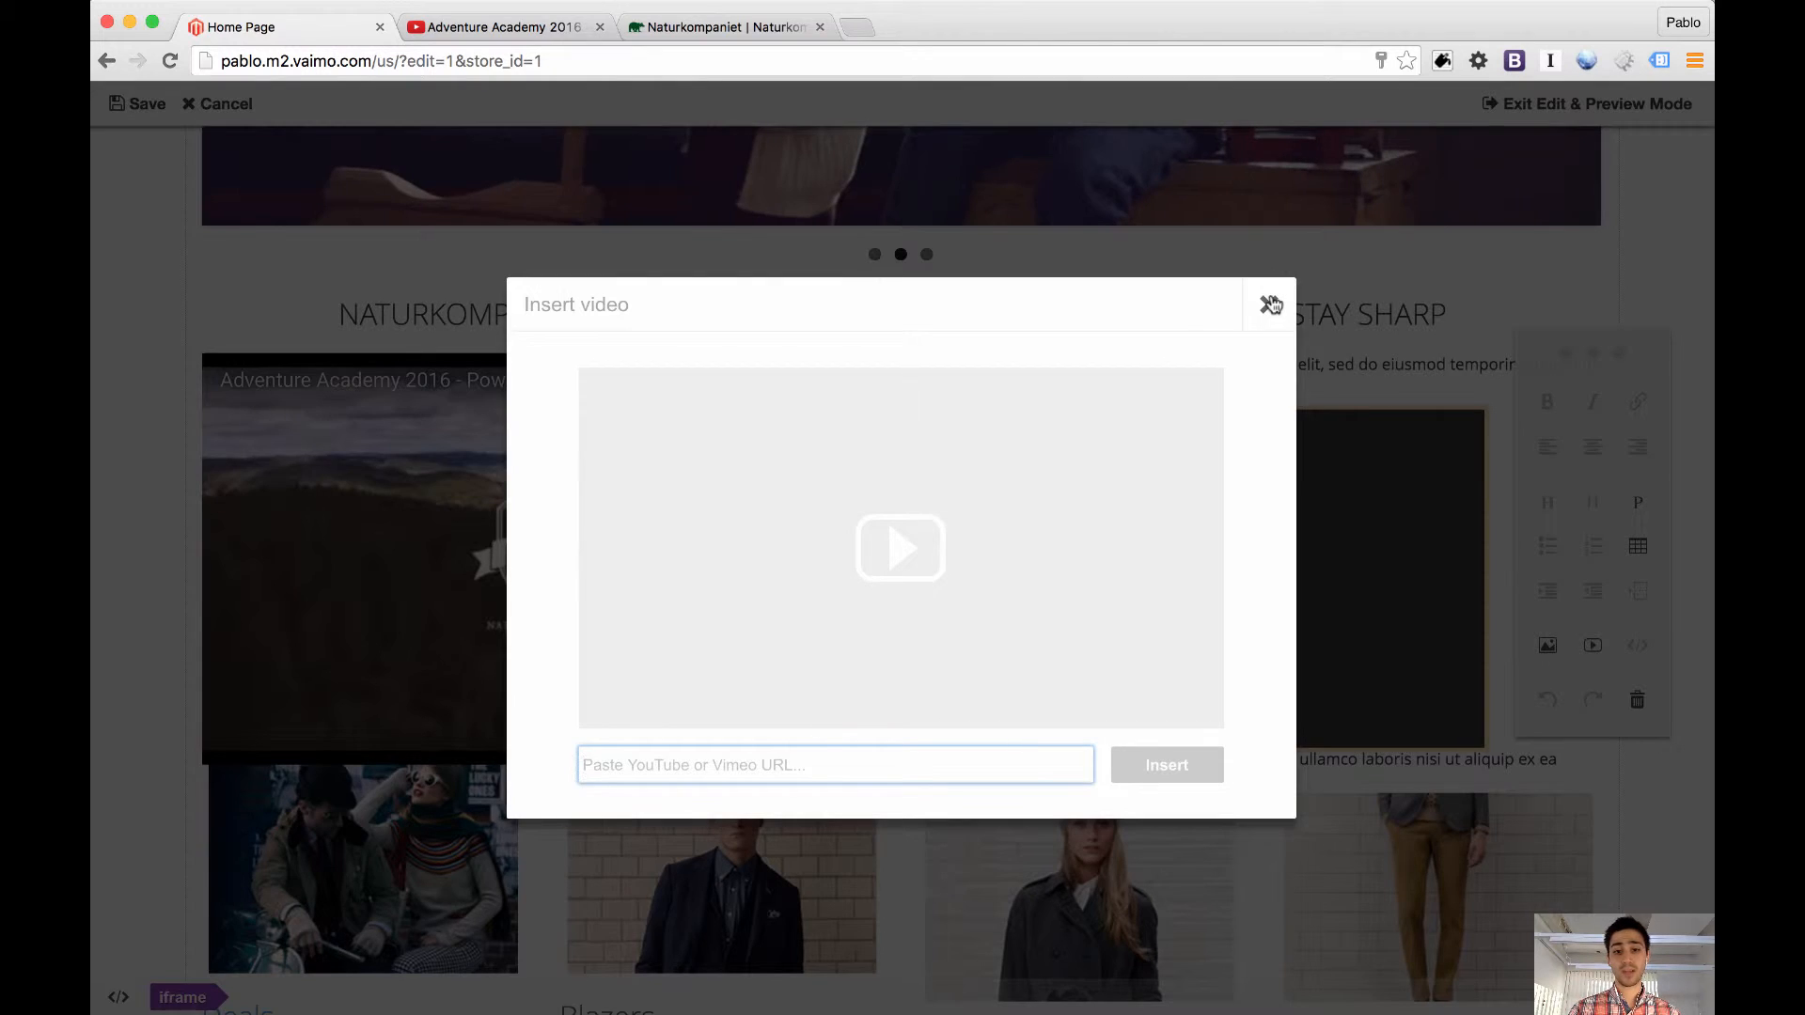
left_click(1271, 303)
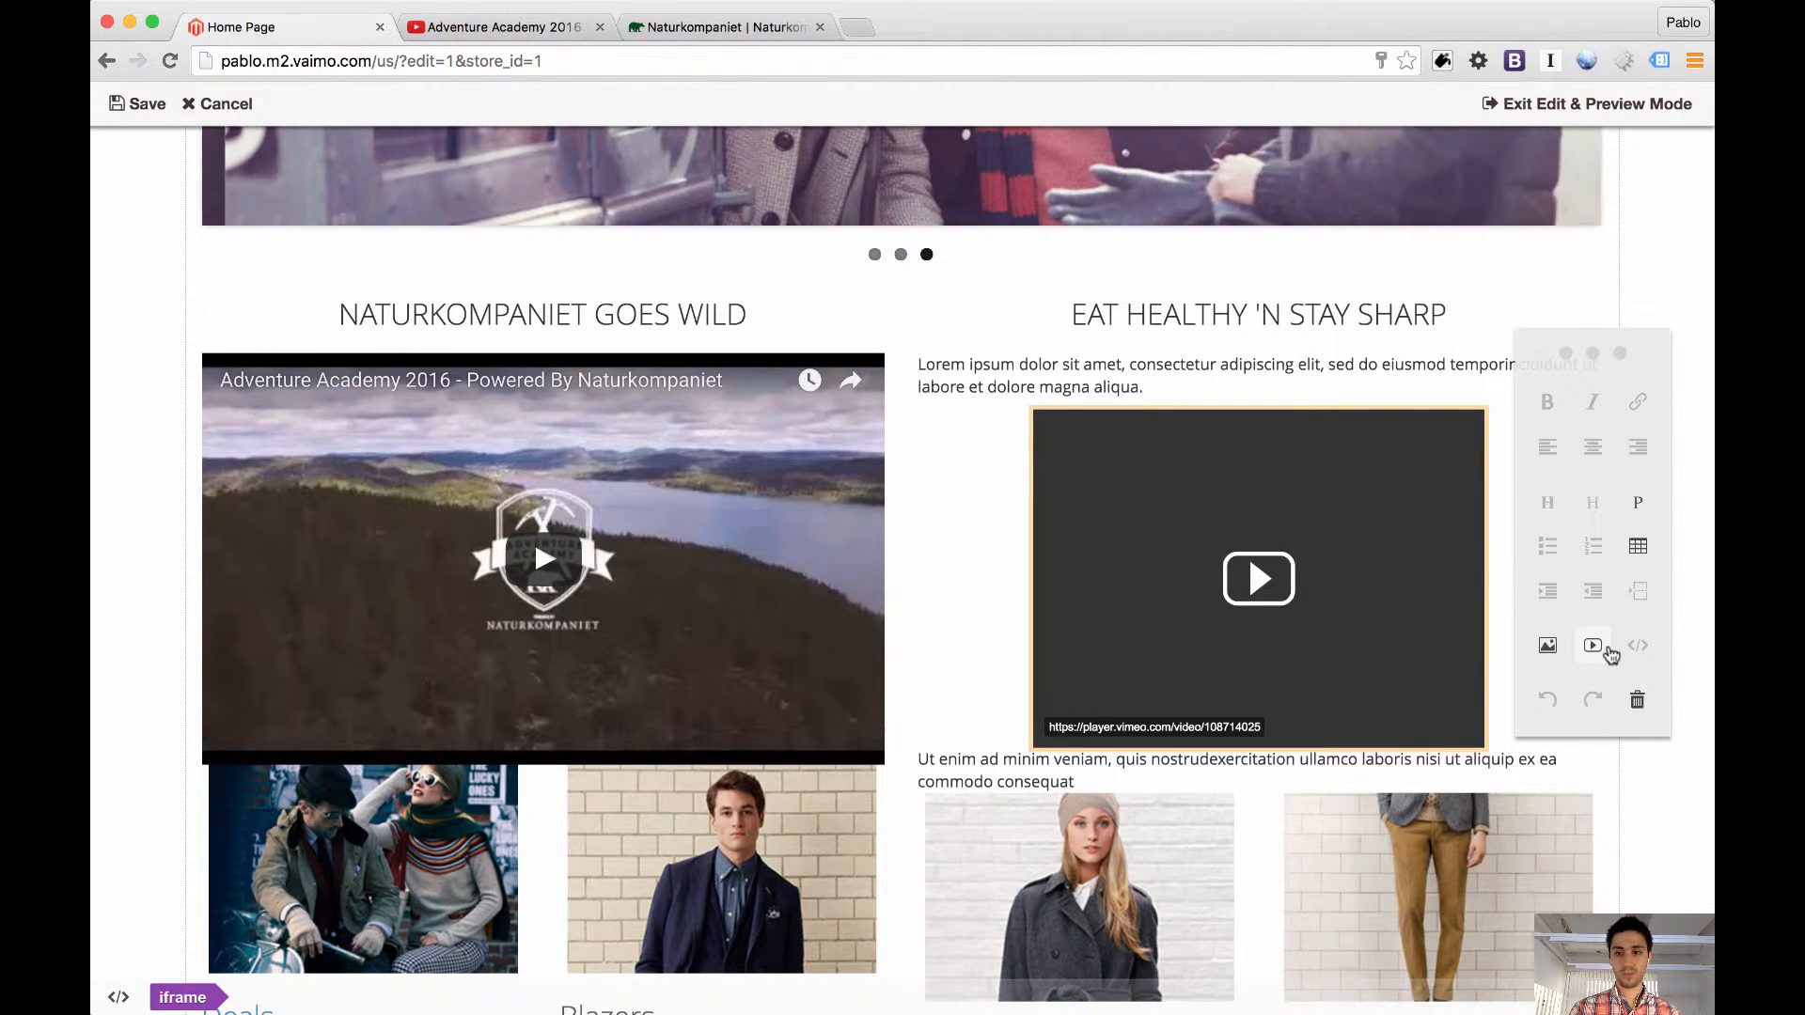
left_click(1593, 644)
left_click(1268, 304)
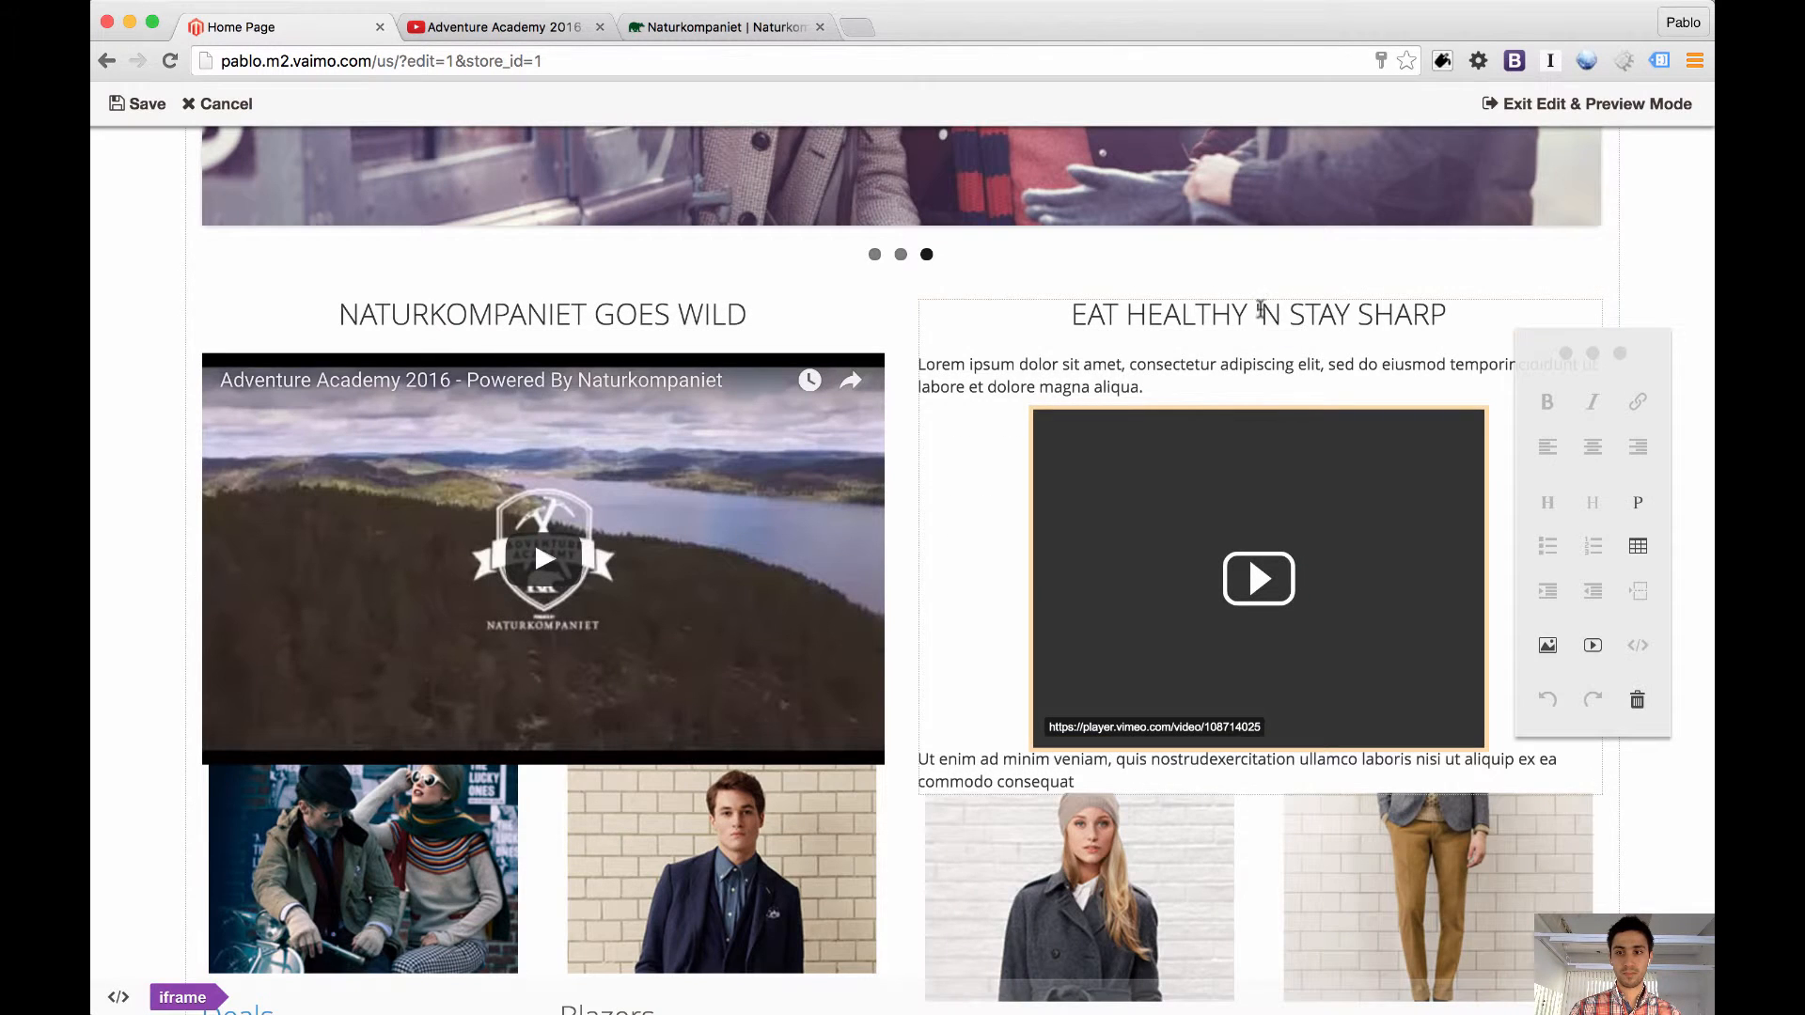
Delete the embedded Vimeo video and both paragraphs under the "EAT HEALTHY 'N STAY SHARP" heading and save the block
left_click(1638, 703)
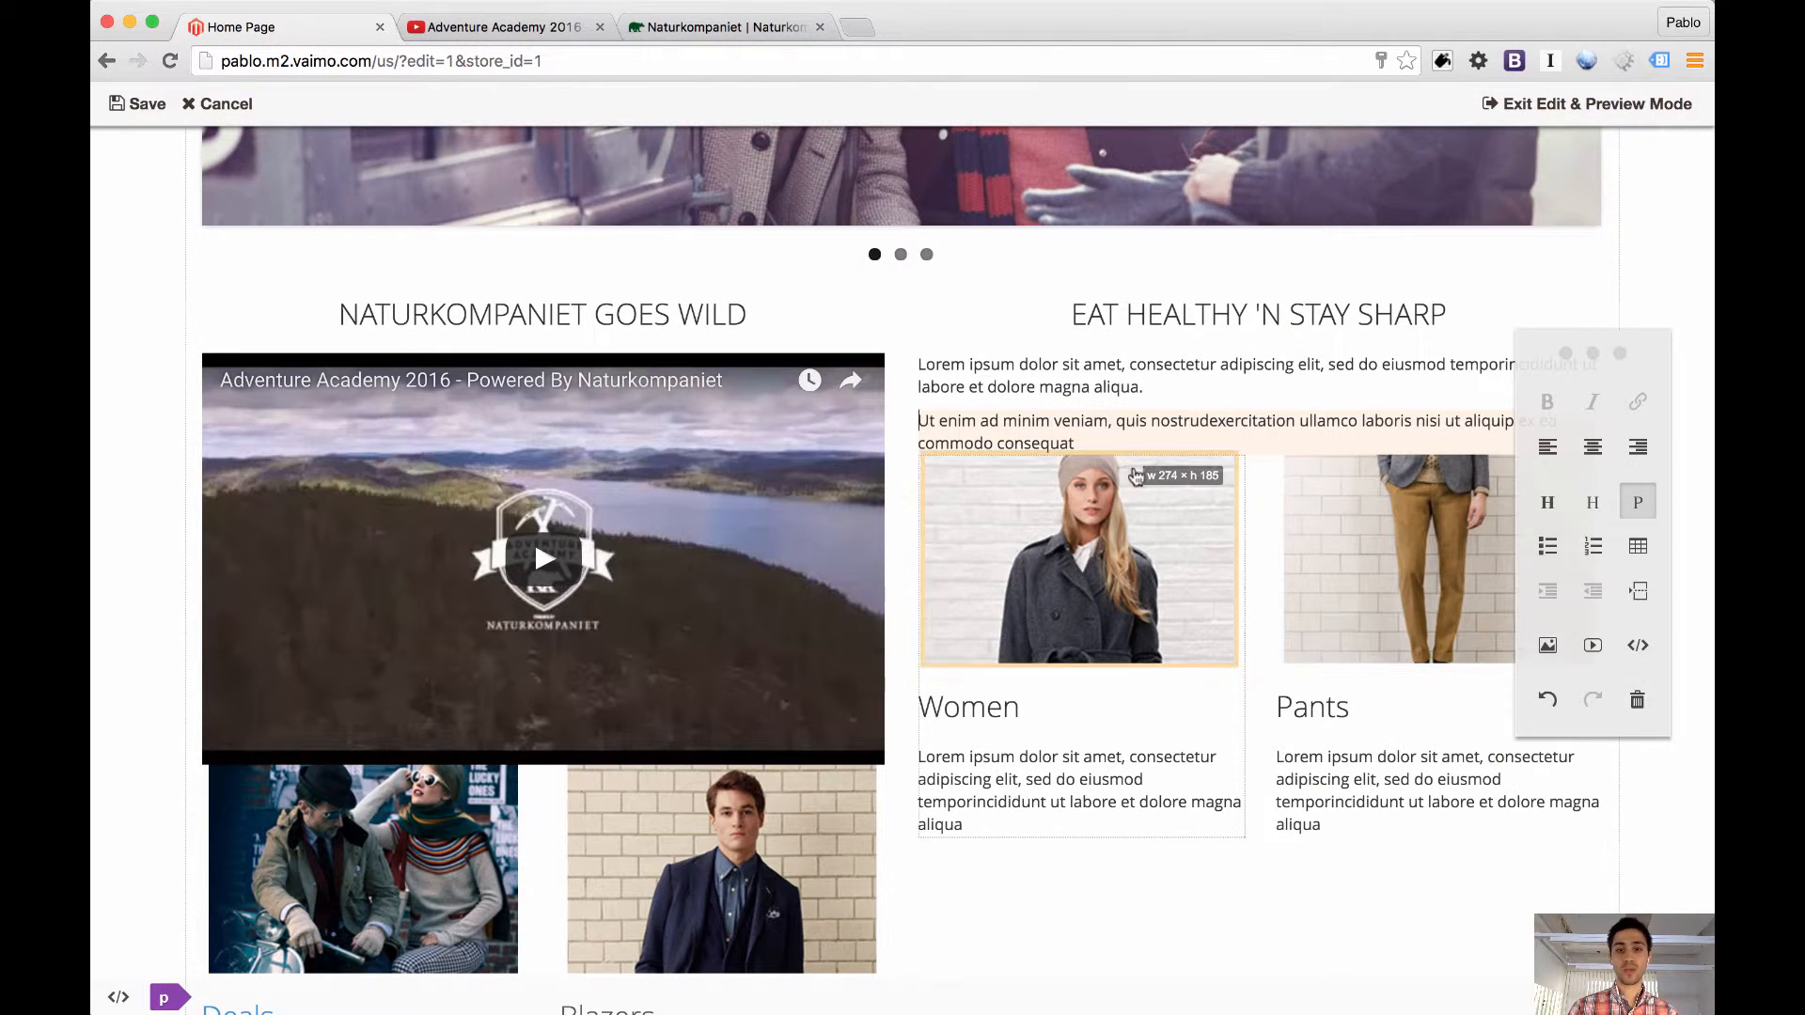
triple_click(1096, 438)
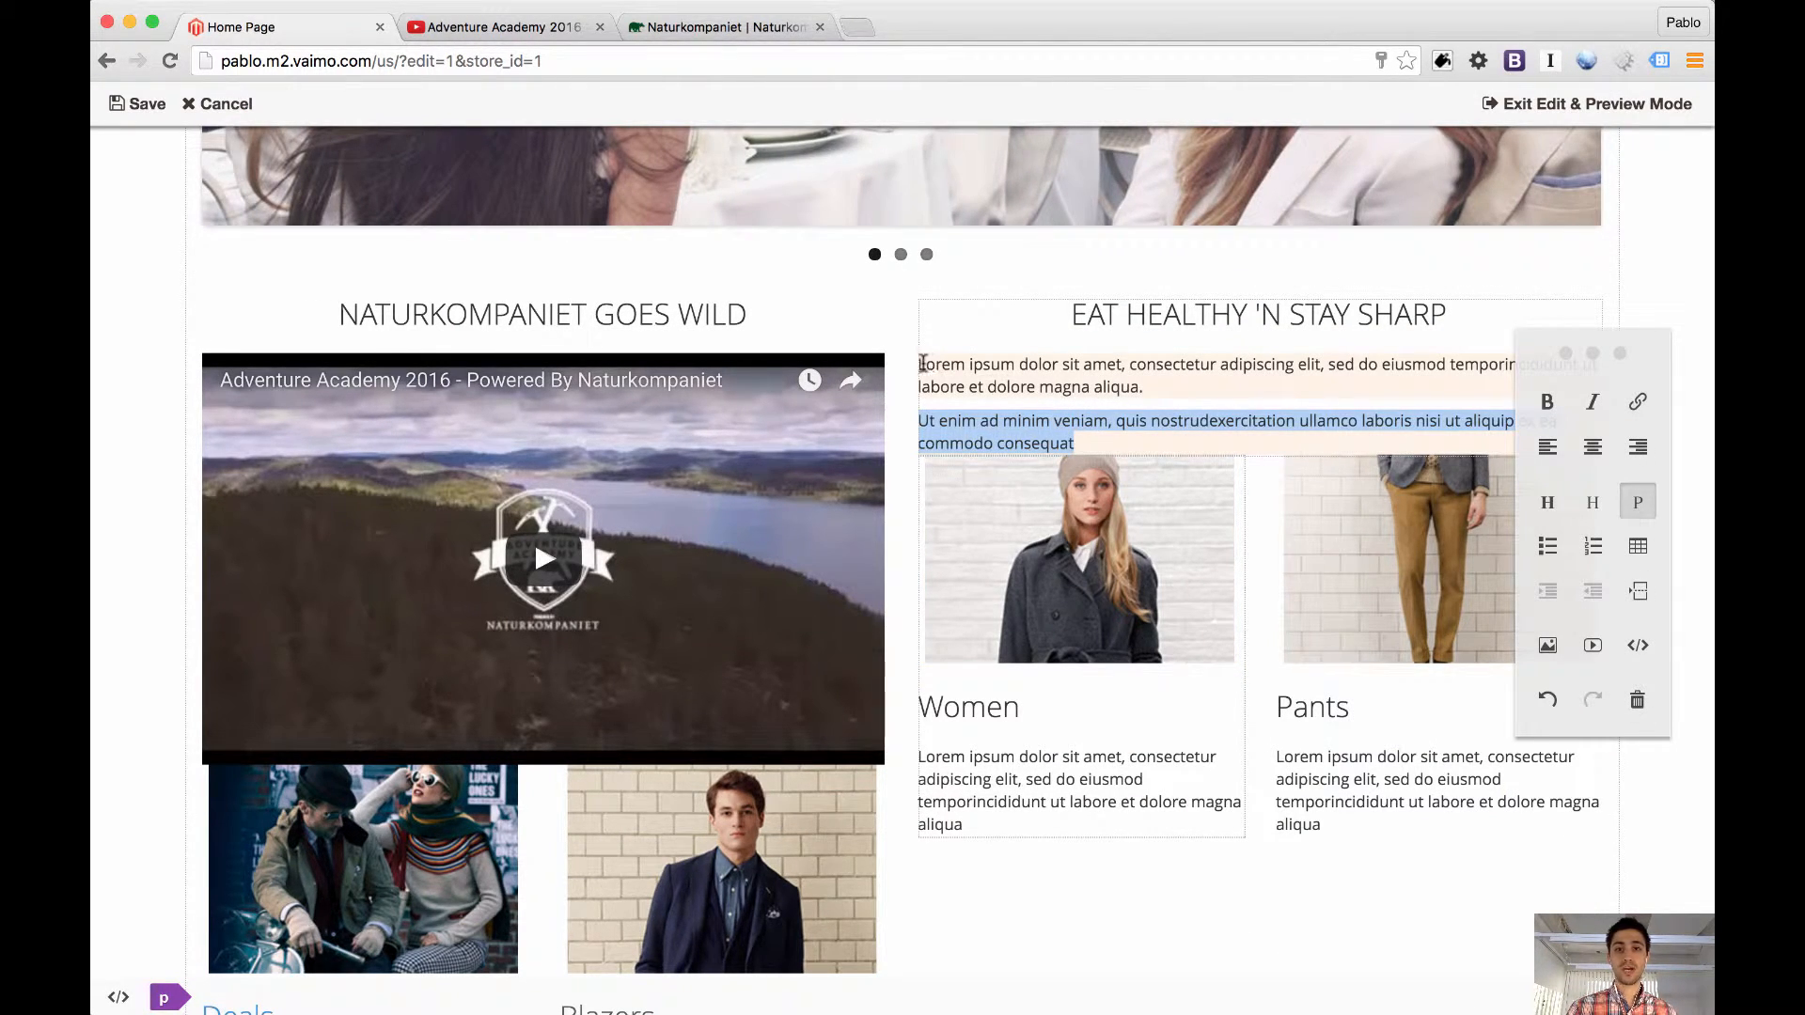
key("BackSpace")
triple_click(1061, 380)
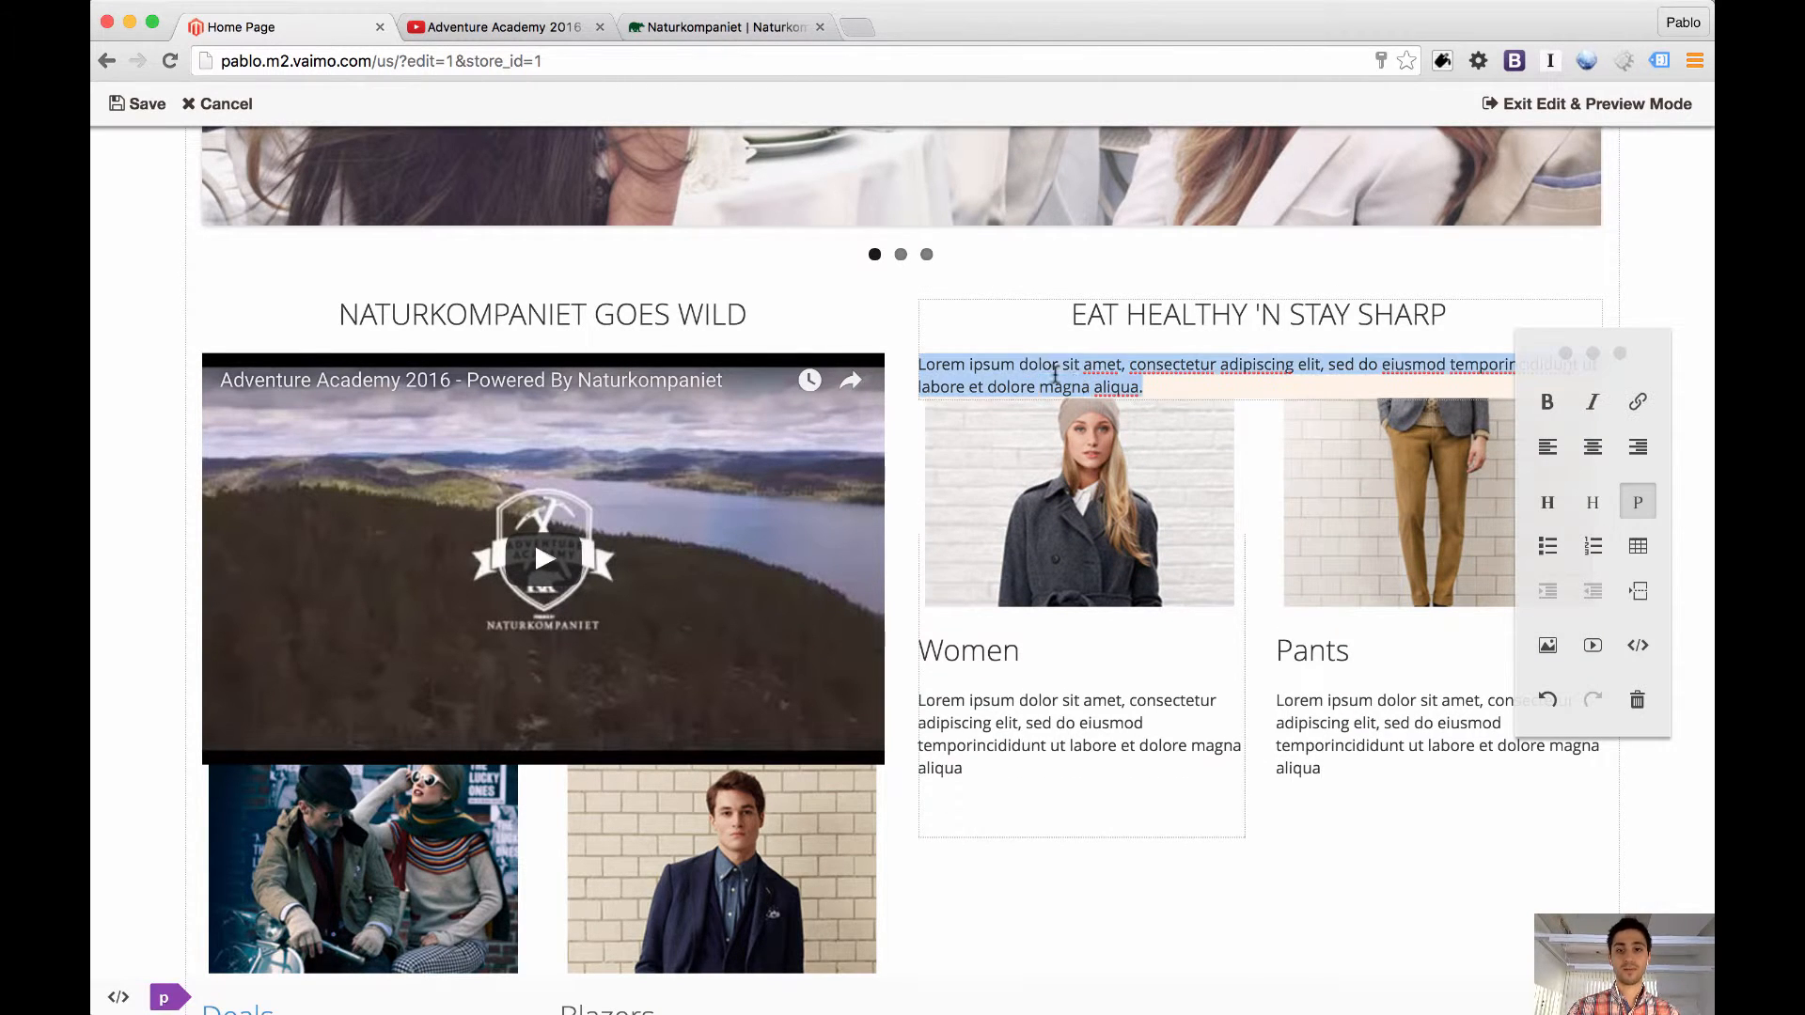
left_click(1637, 701)
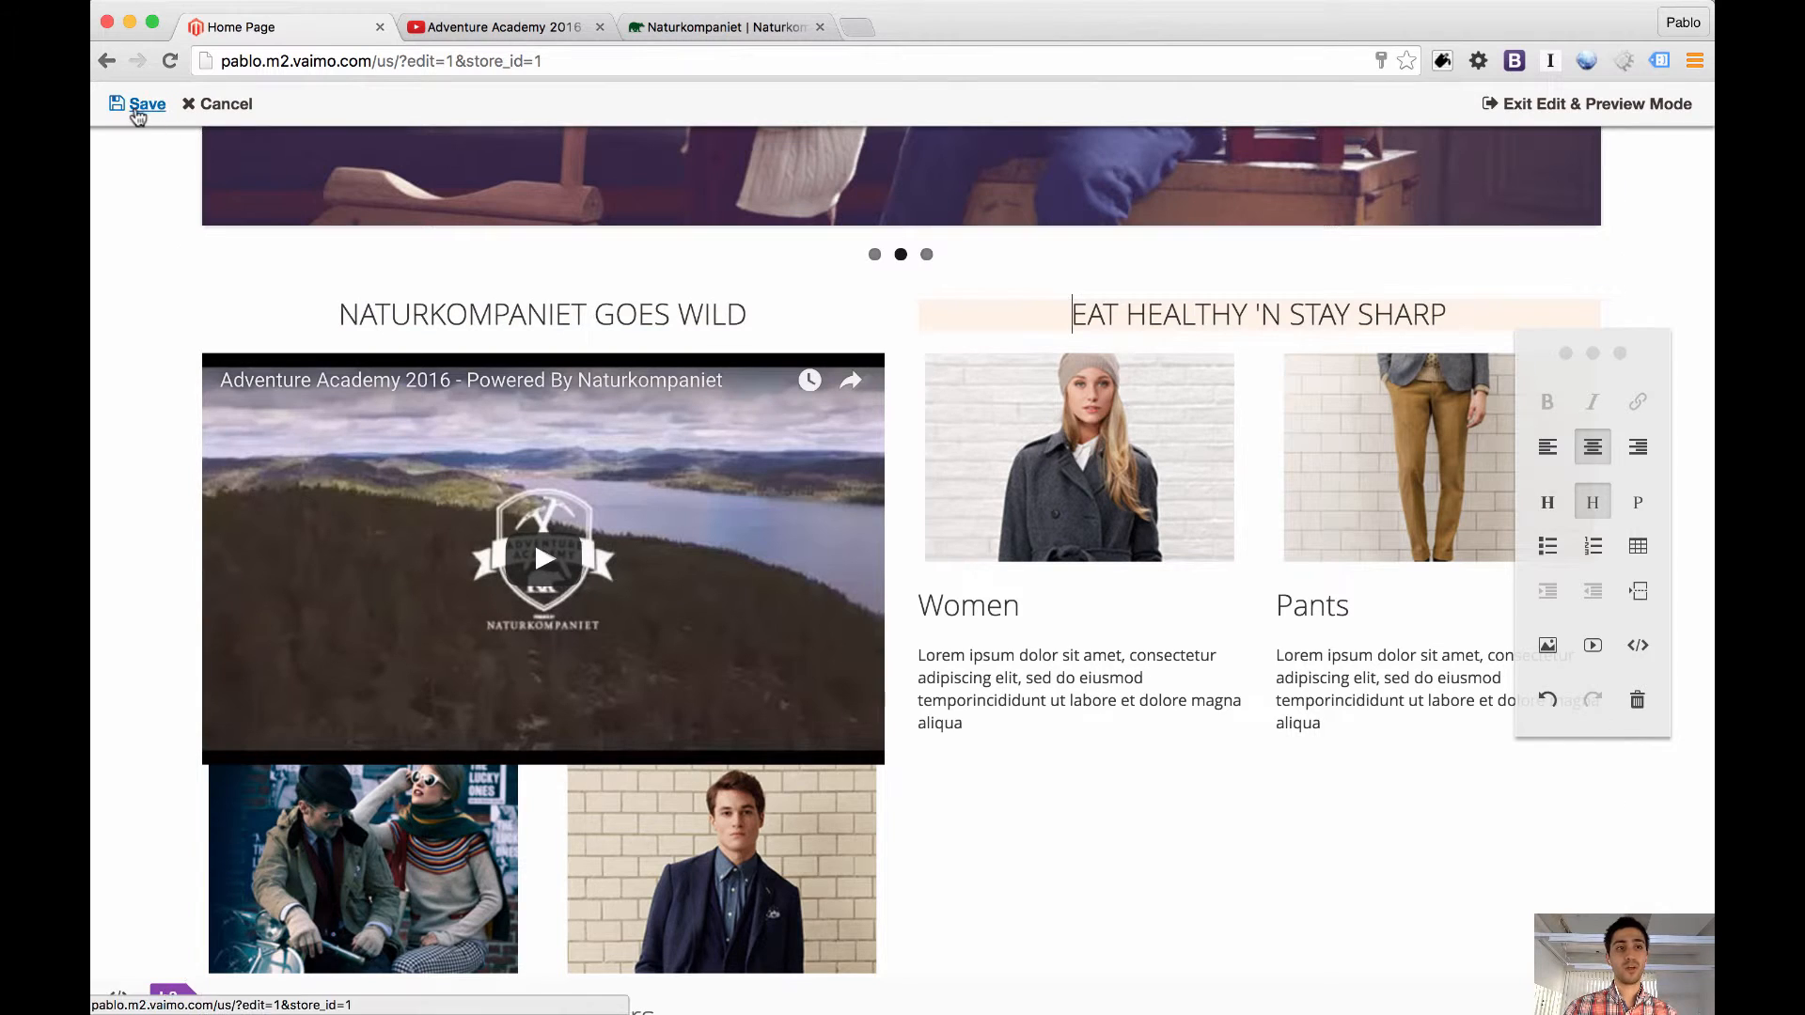
left_click(138, 108)
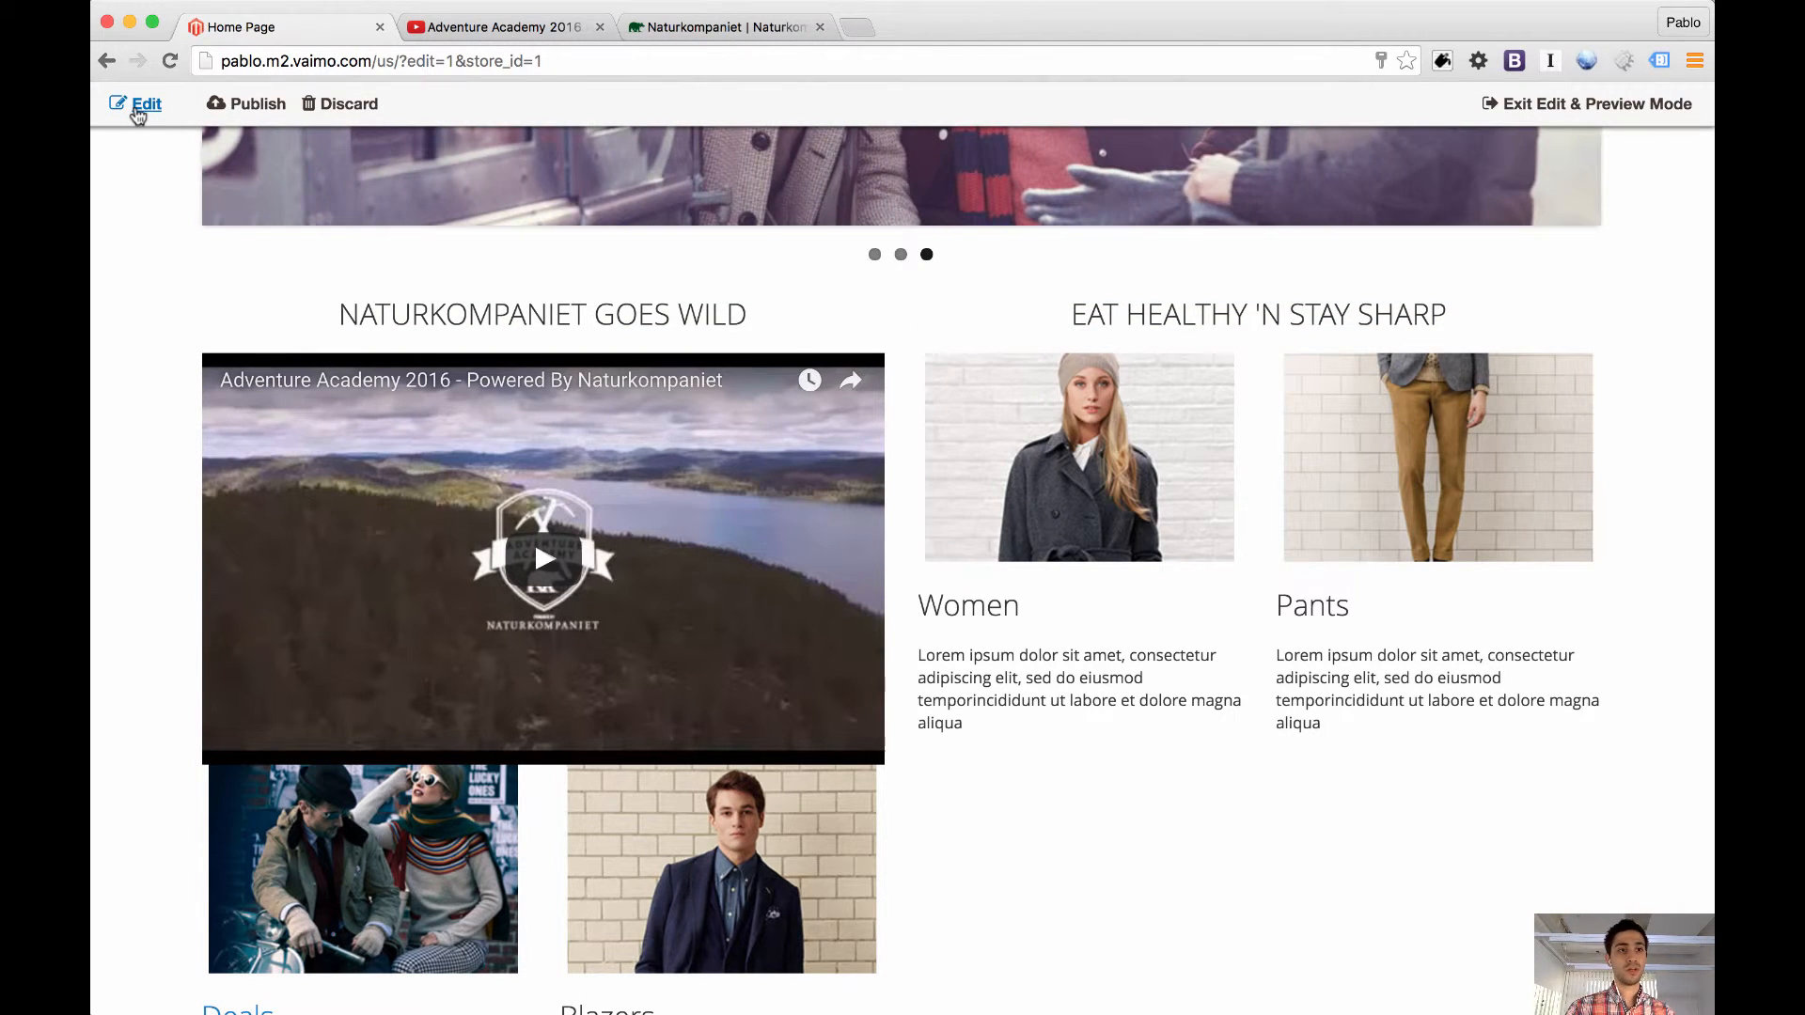
Open the home page structure for editing and start a new widget of type Video Widget
left_click(225, 146)
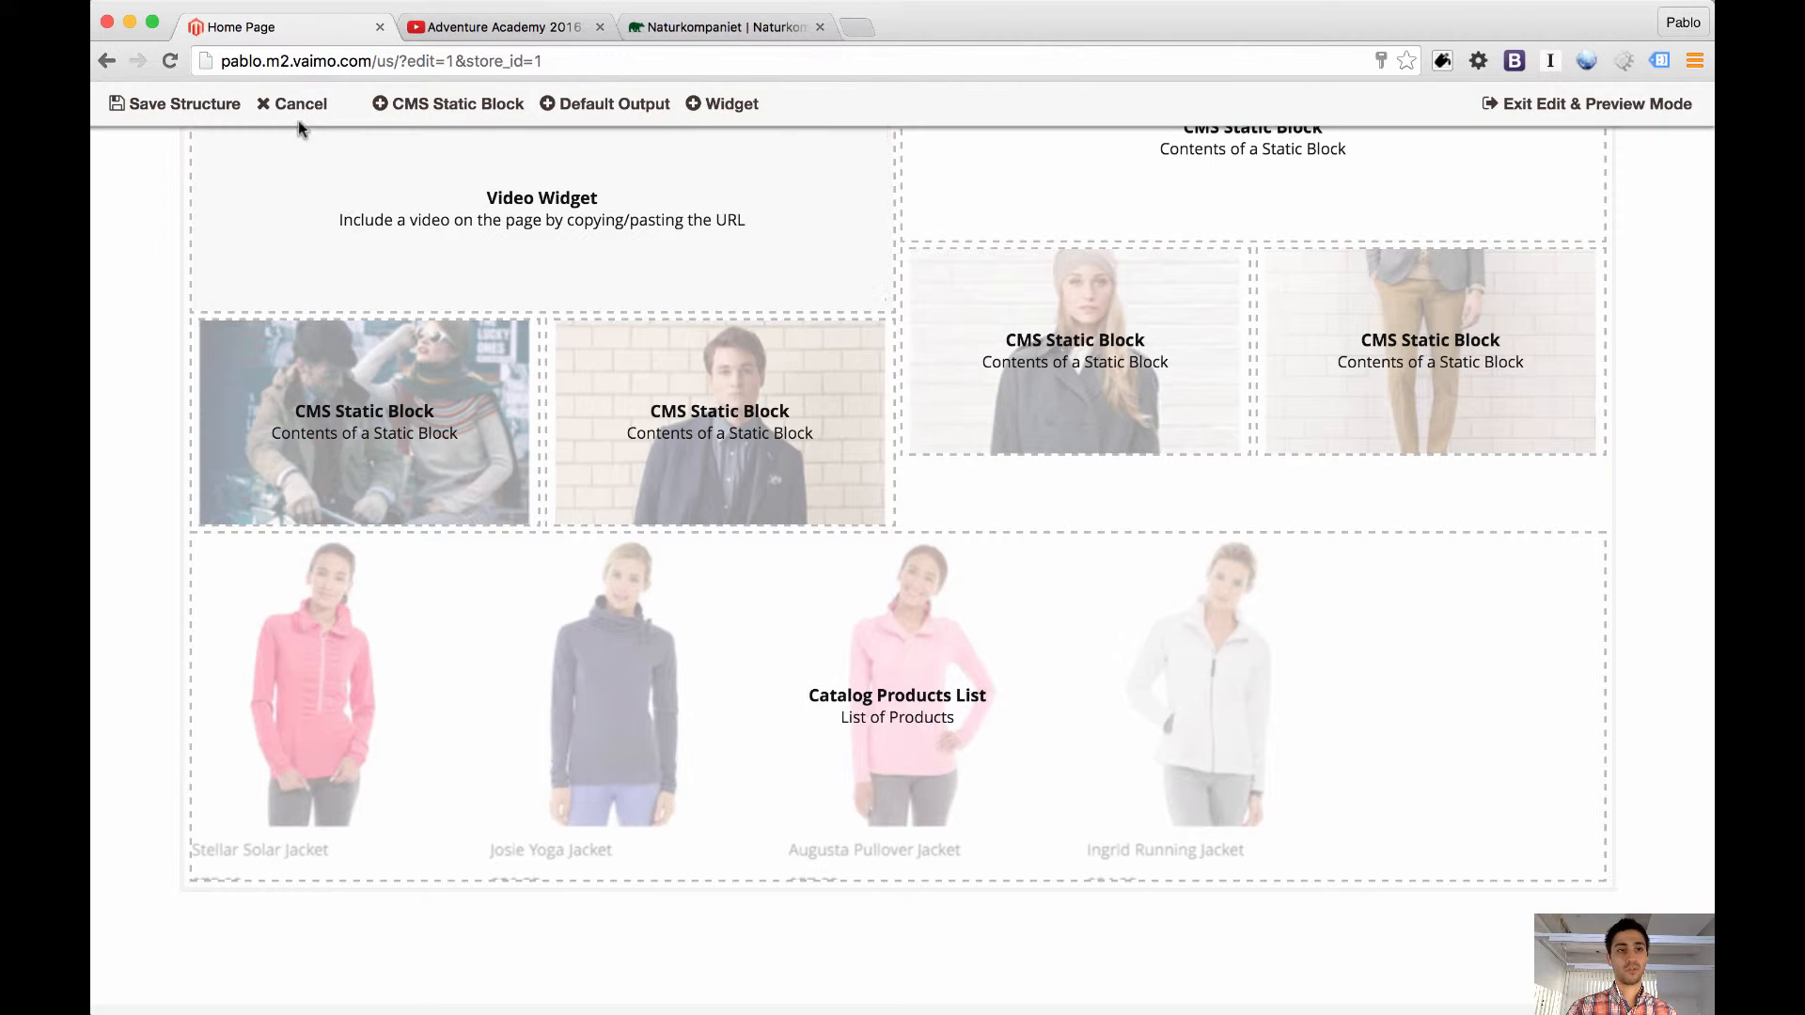
left_click(707, 105)
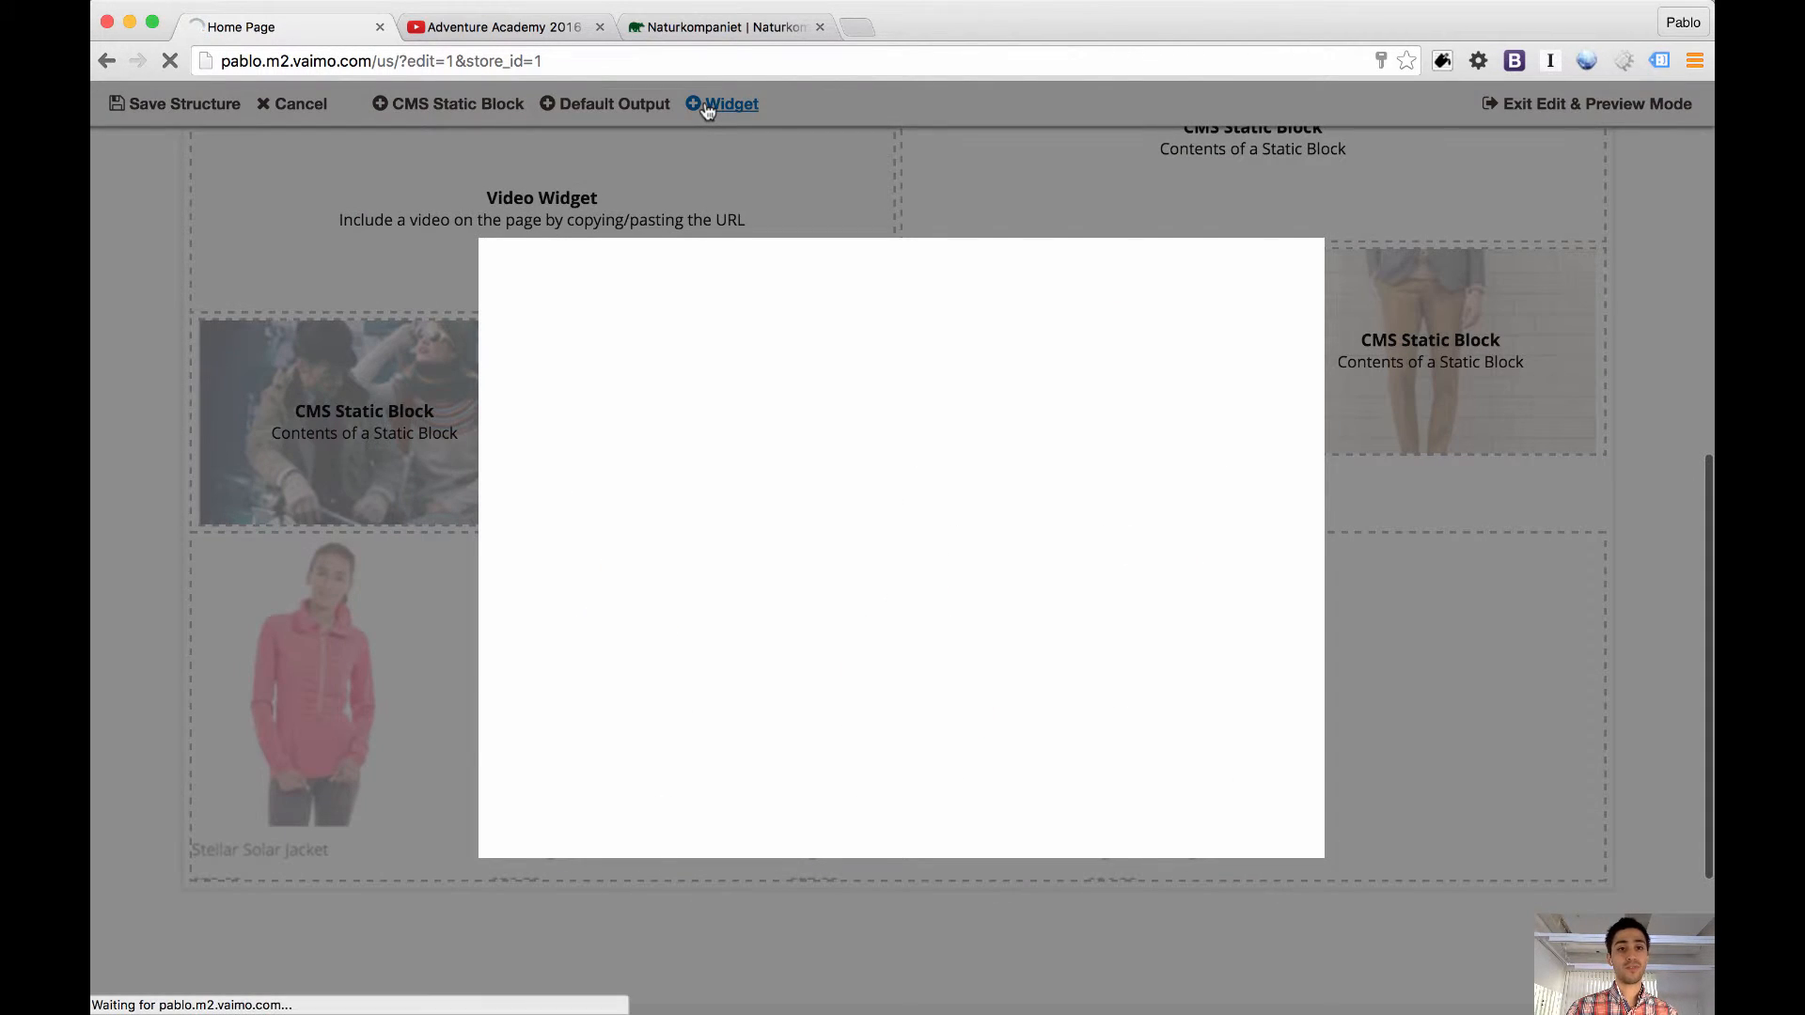
left_click(906, 327)
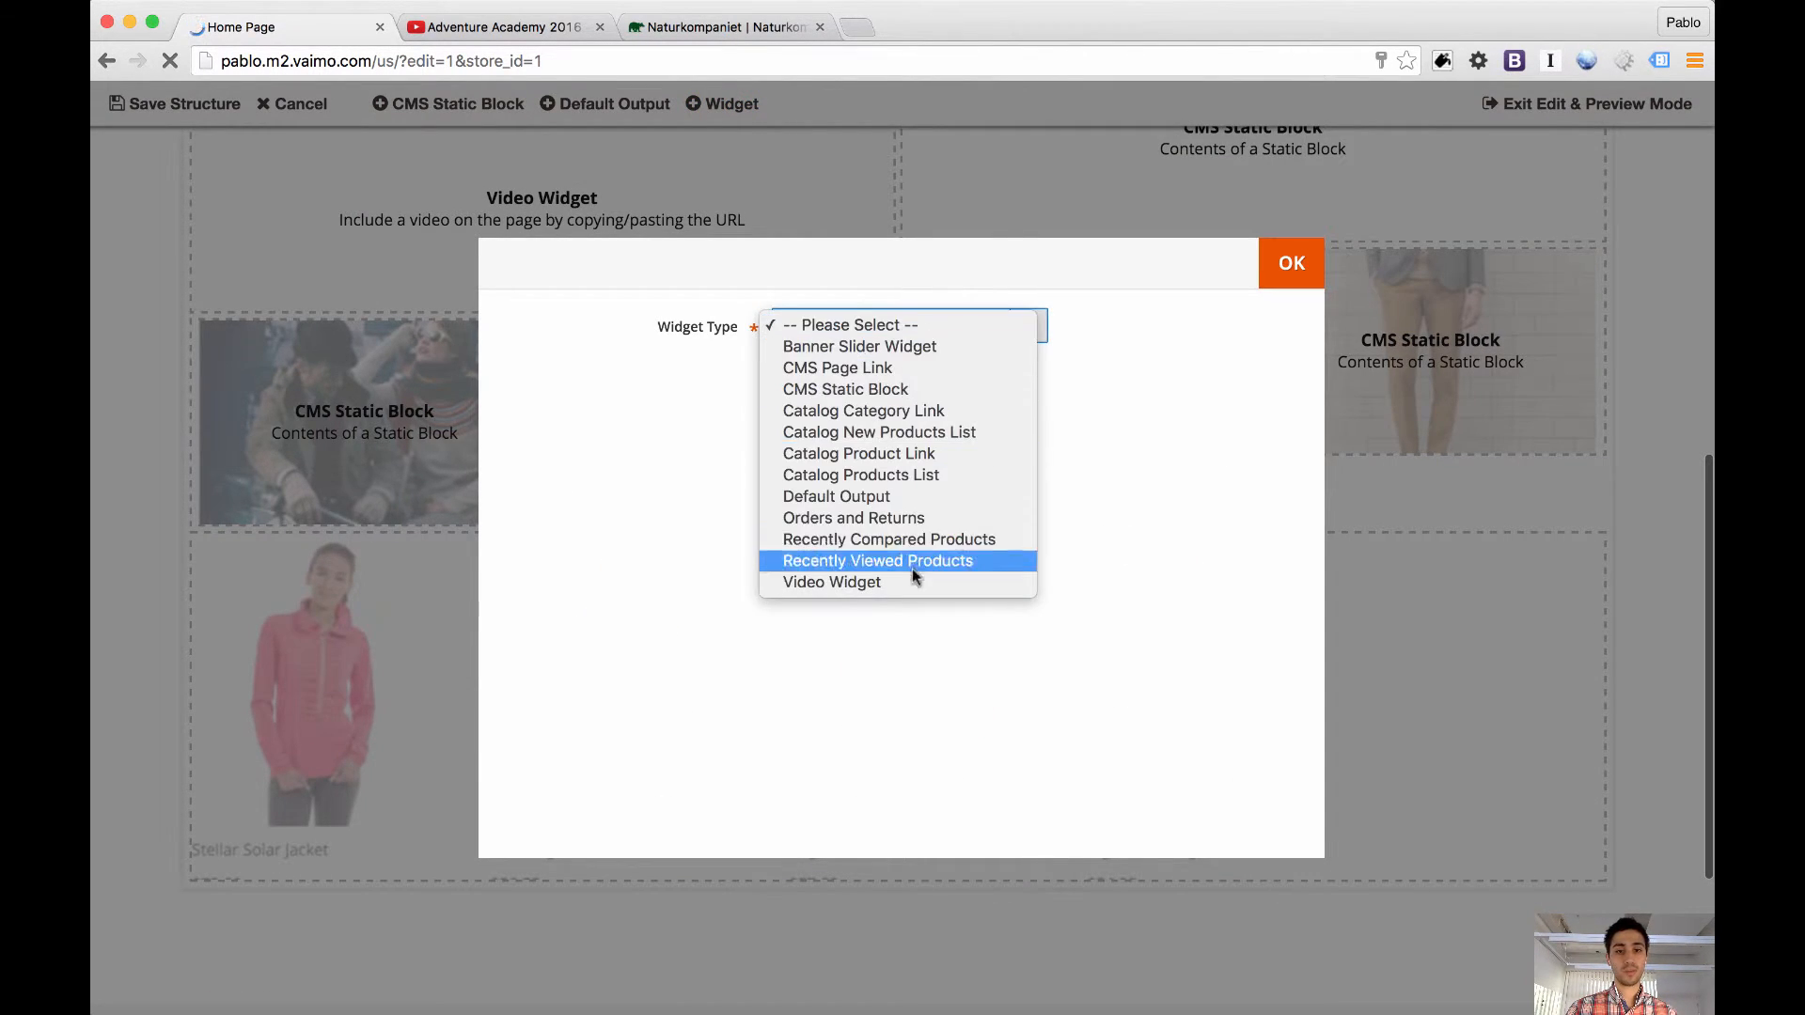
left_click(910, 585)
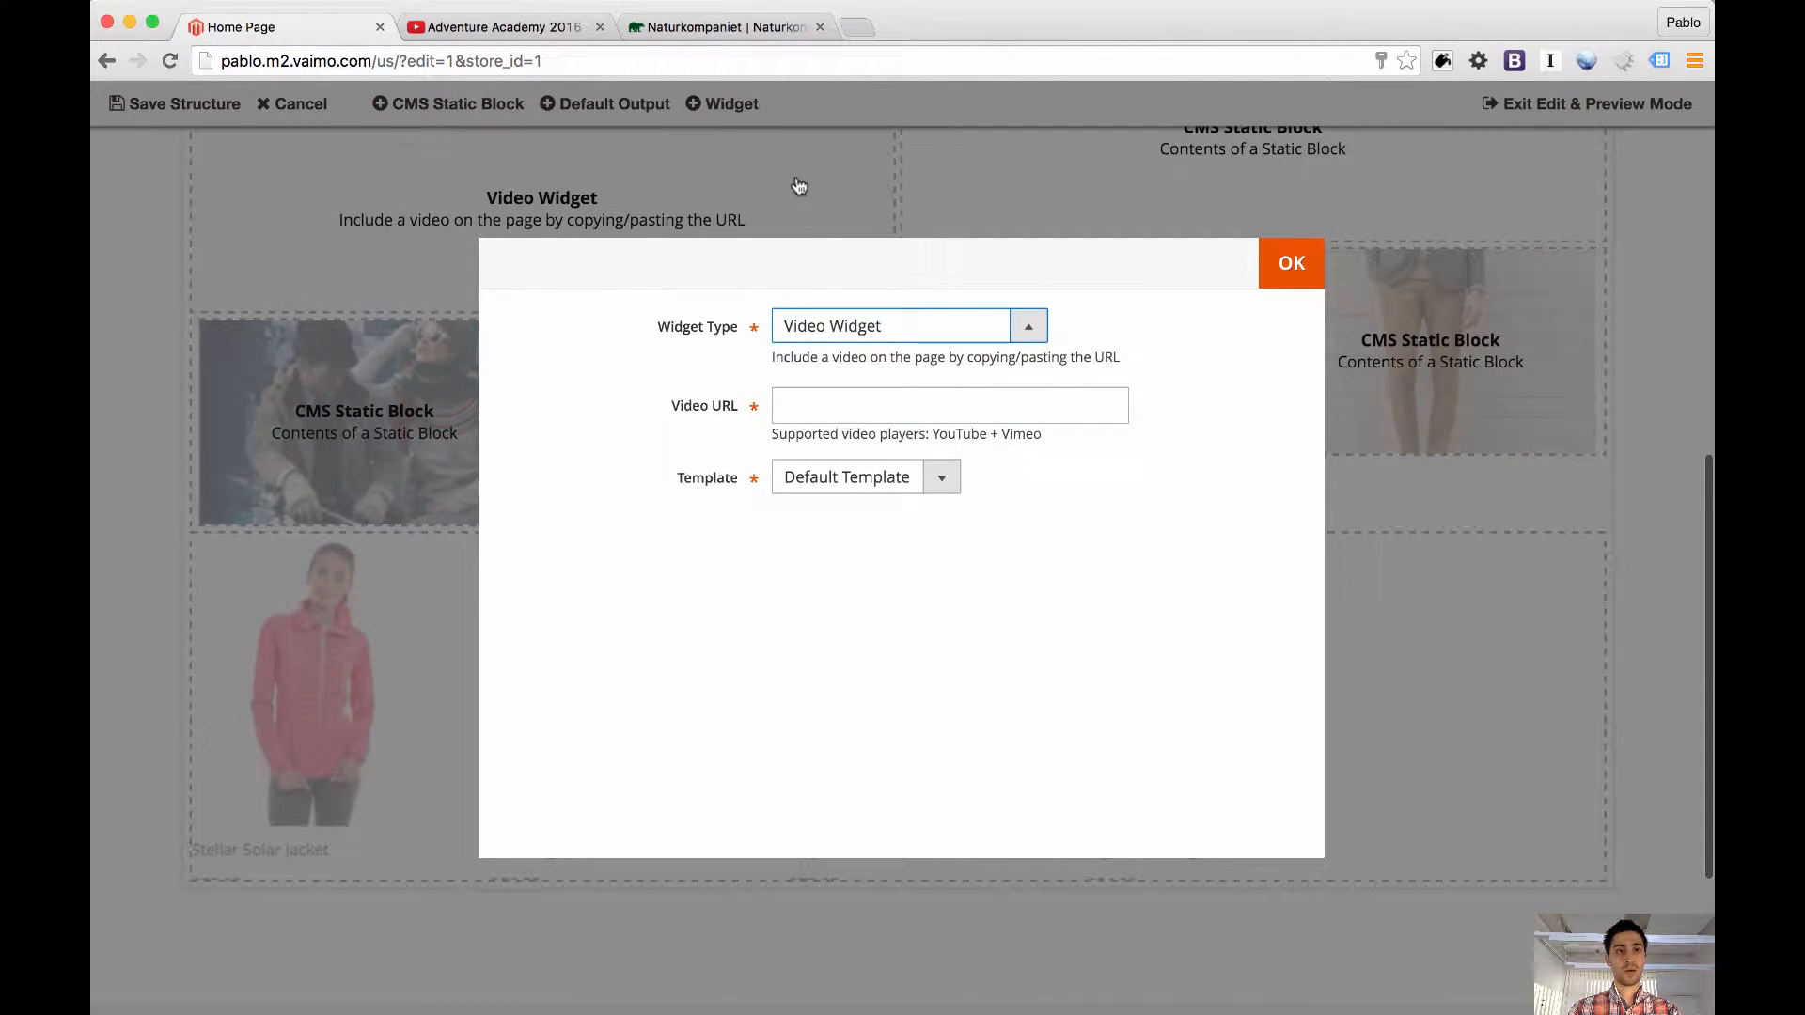
key("ctrl+shift+Tab")
key("ctrl+shift+Tab")
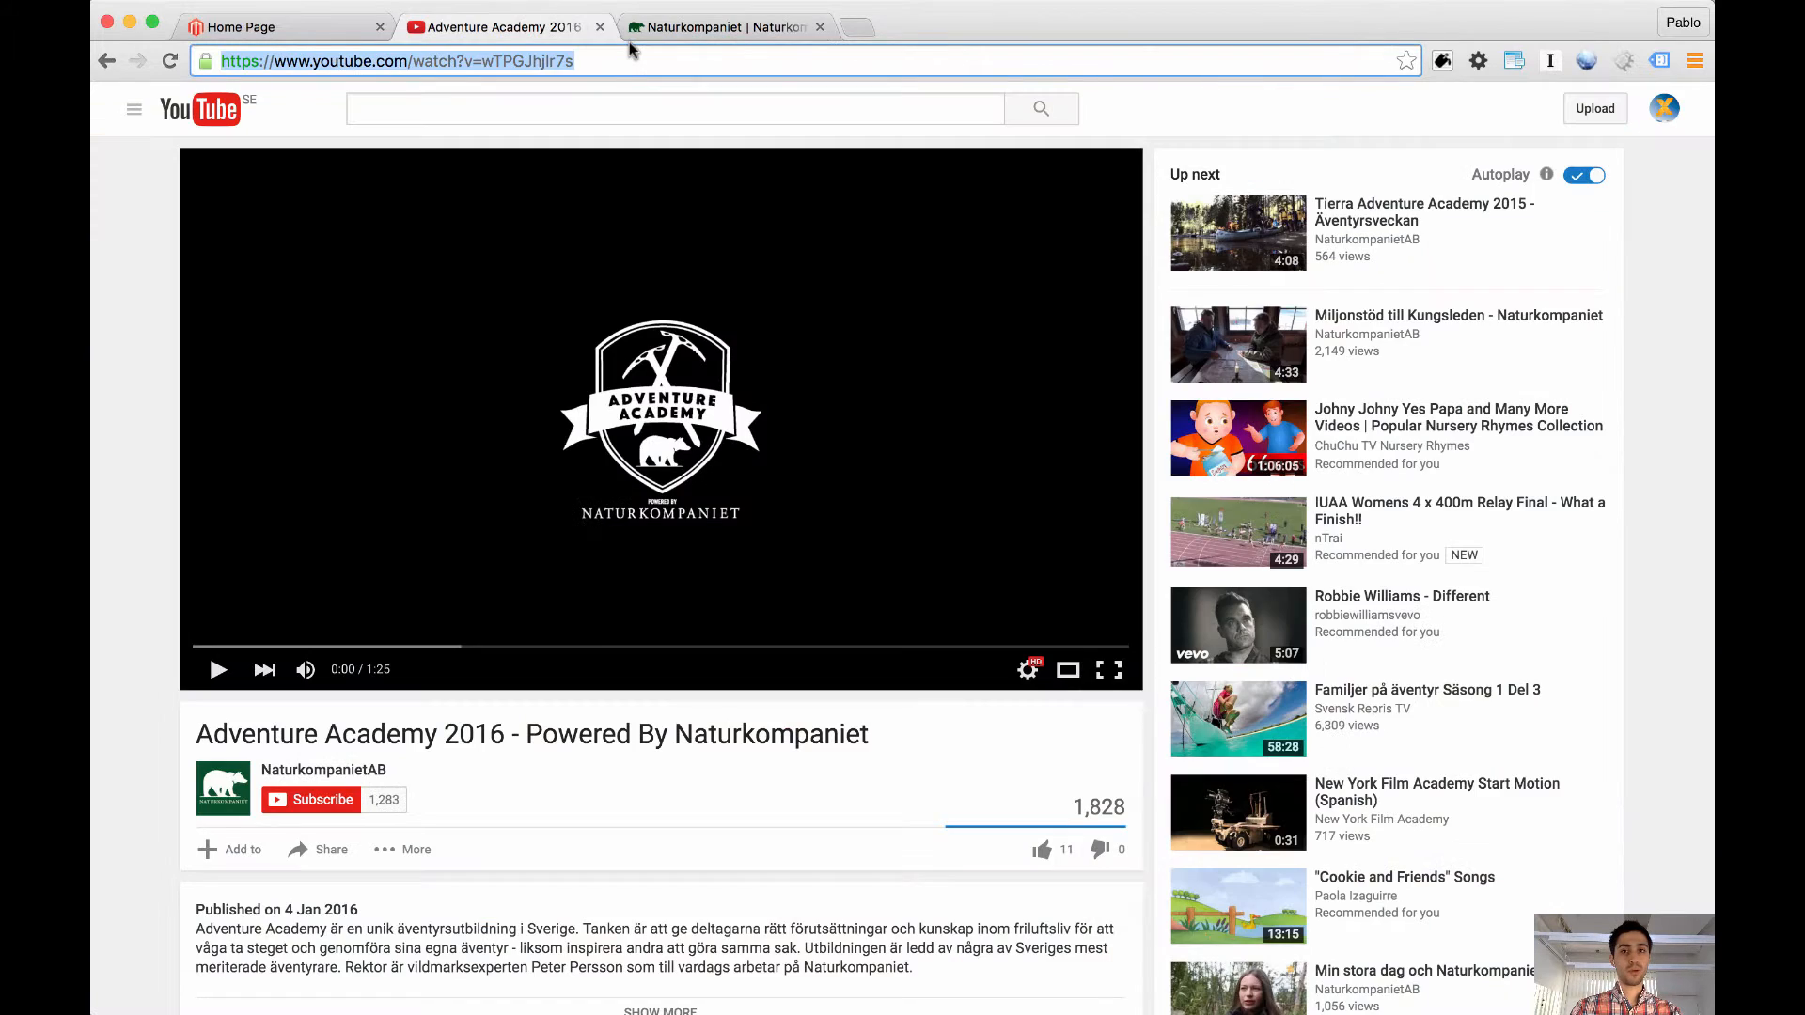
left_click(1234, 365)
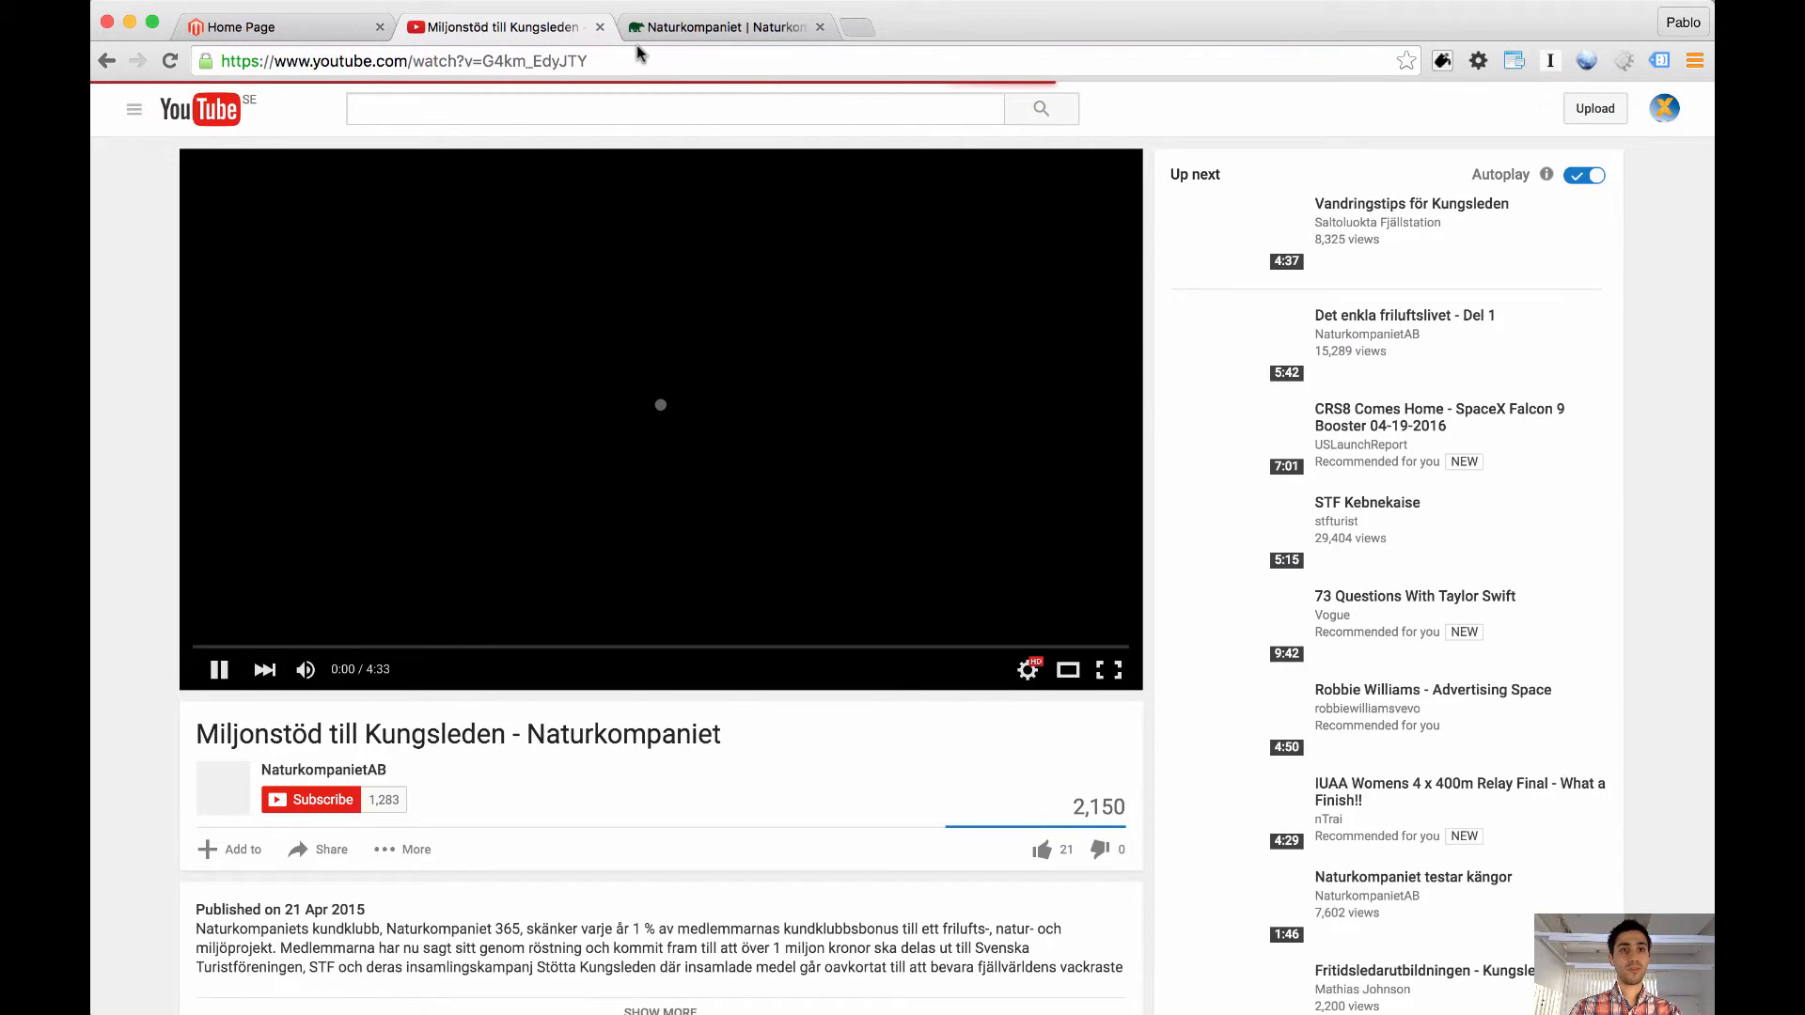
key("super+w")
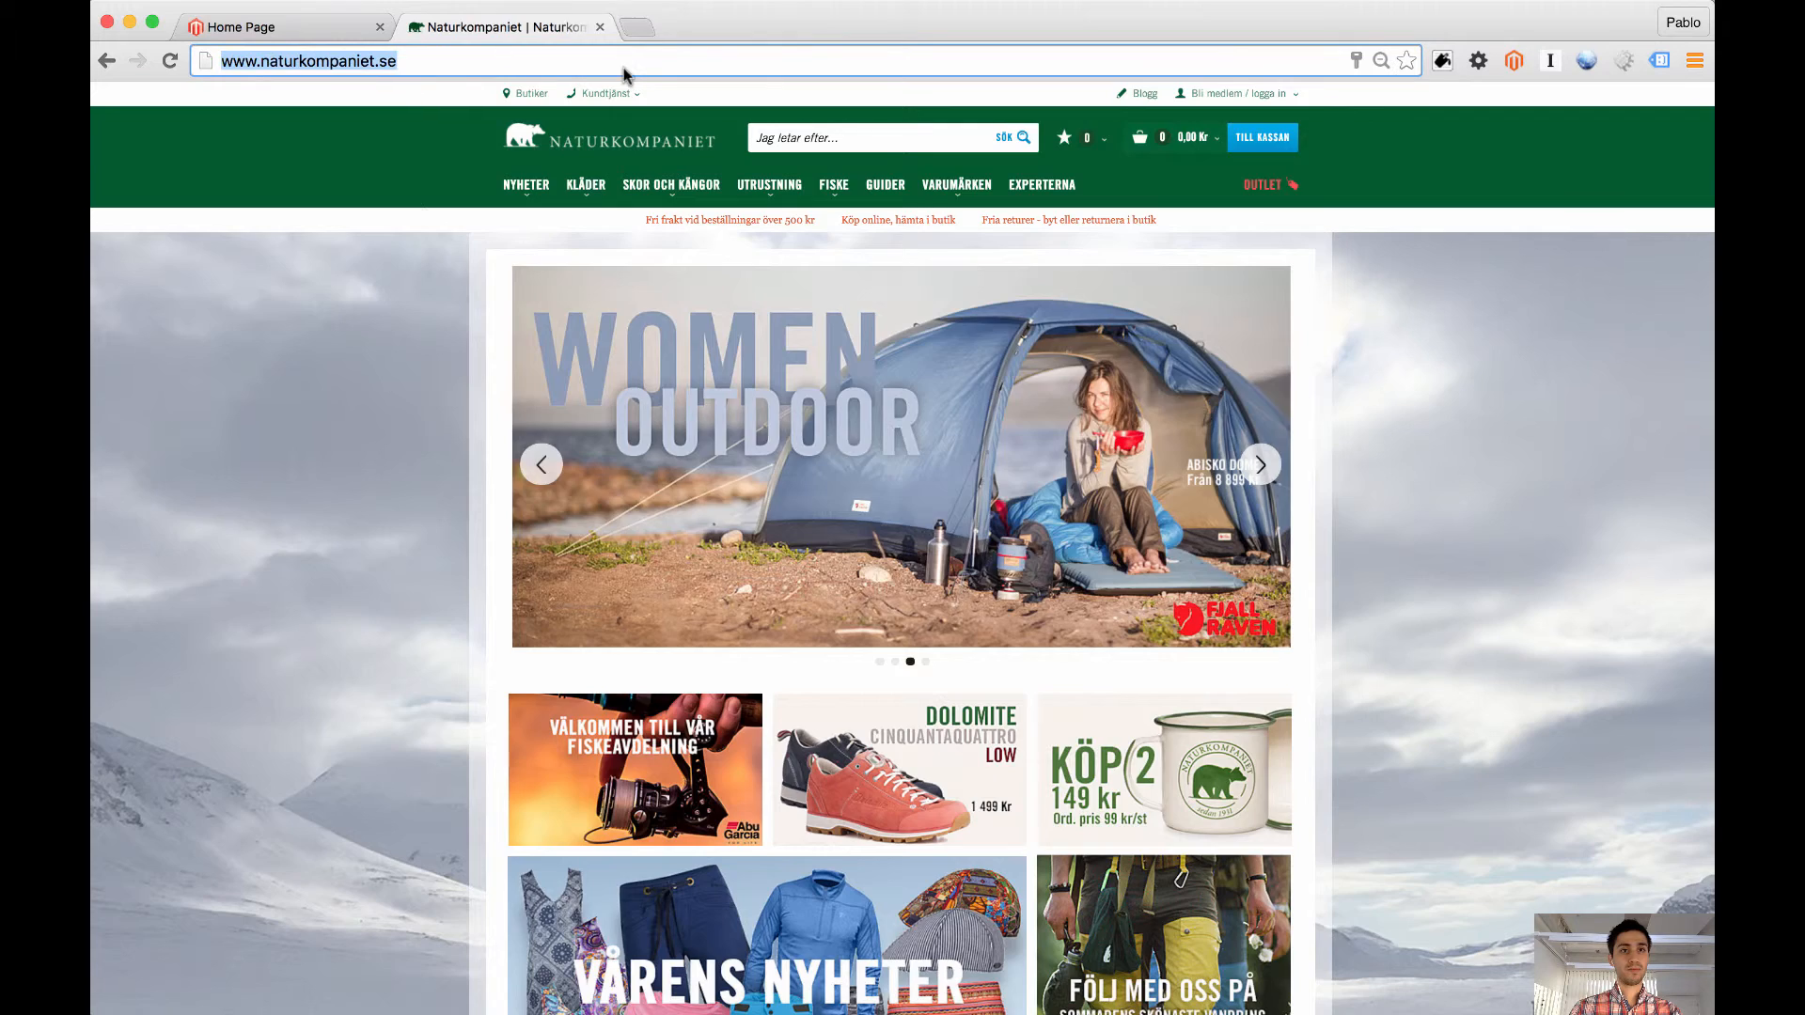
key("ctrl+shift+Tab")
left_click(935, 393)
key("super+v")
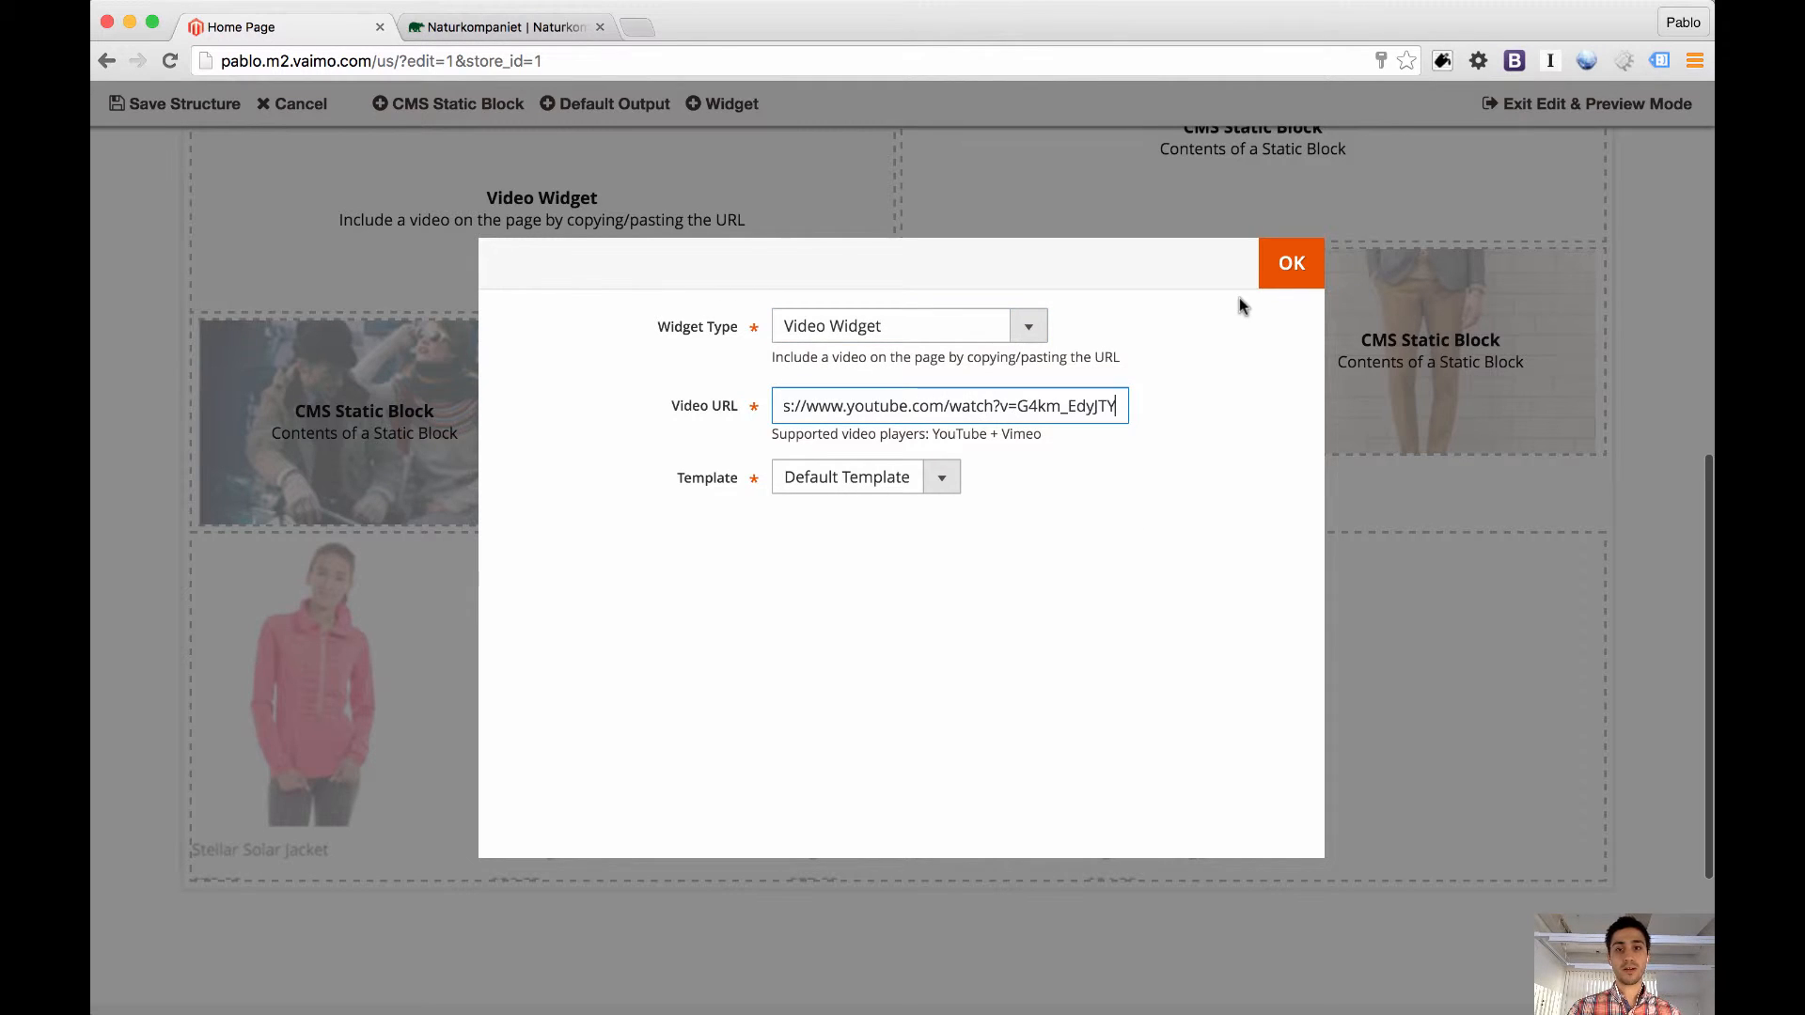
left_click(1286, 266)
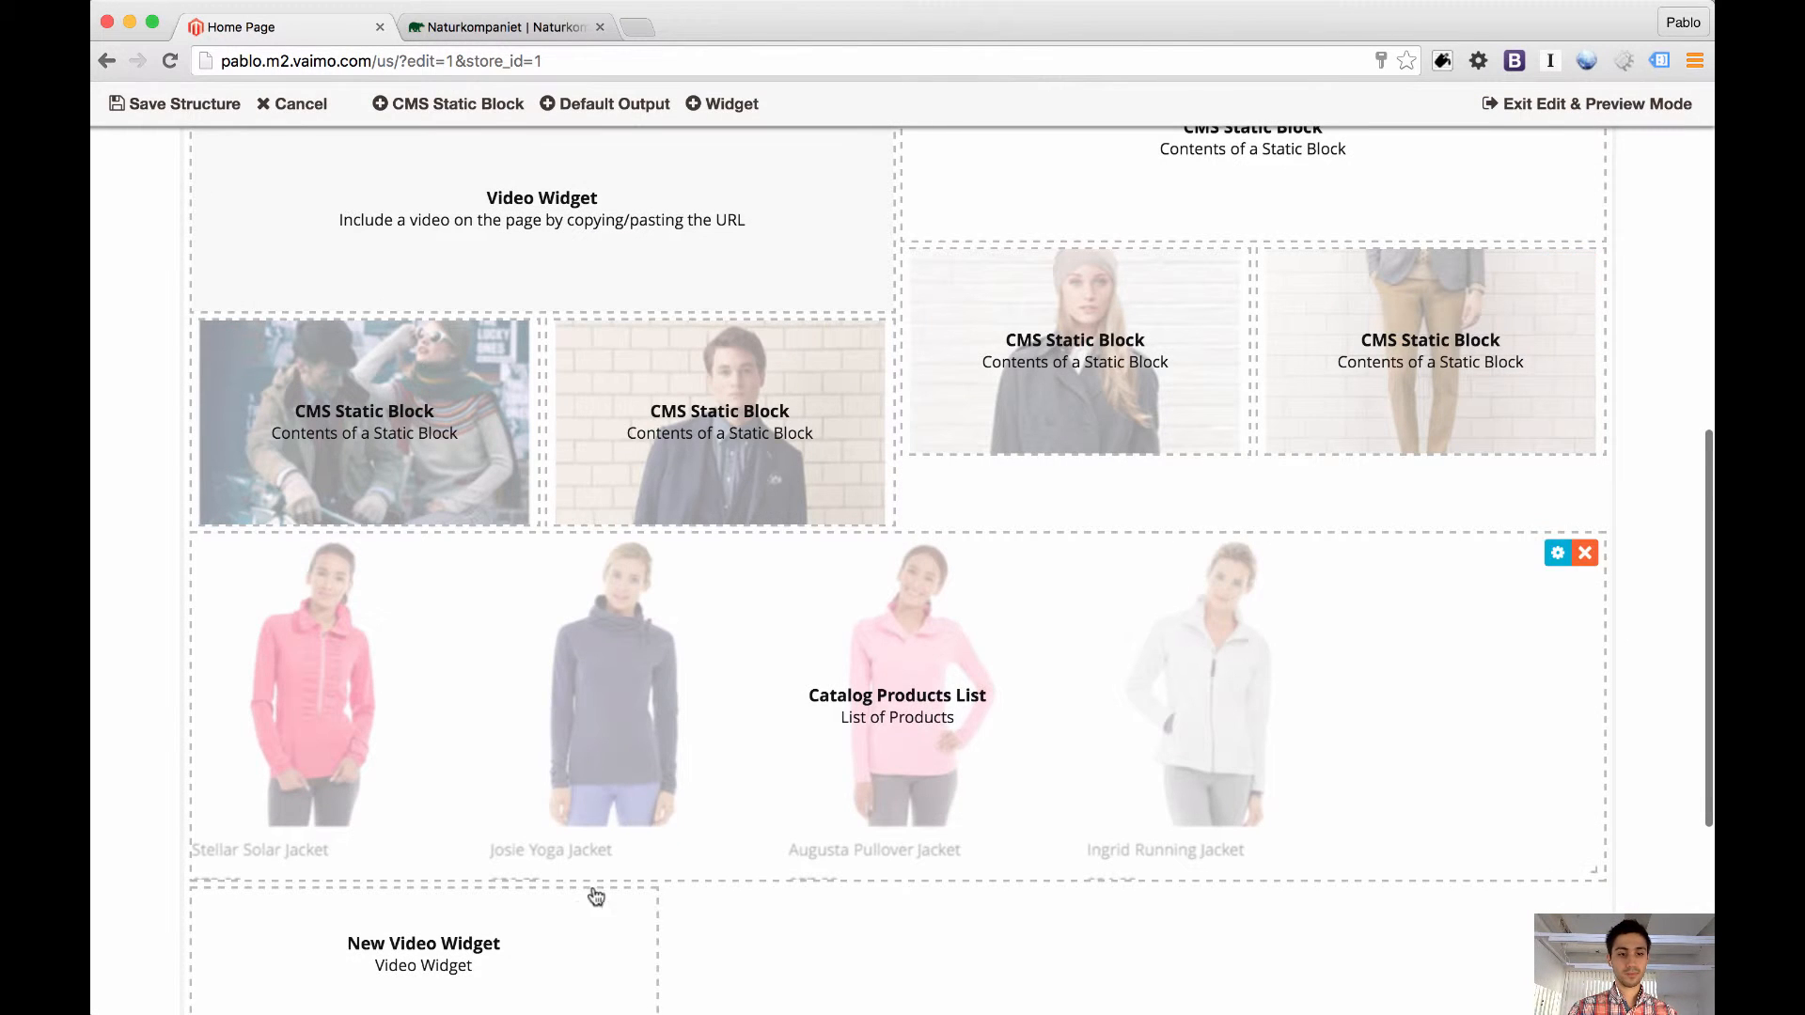
Place the new video widget beneath the shortened "EAT HEALTHY 'N STAY SHARP" block, resize it to match the neighbouring video widget, and save the structure
left_click_drag(596, 894, 1255, 575)
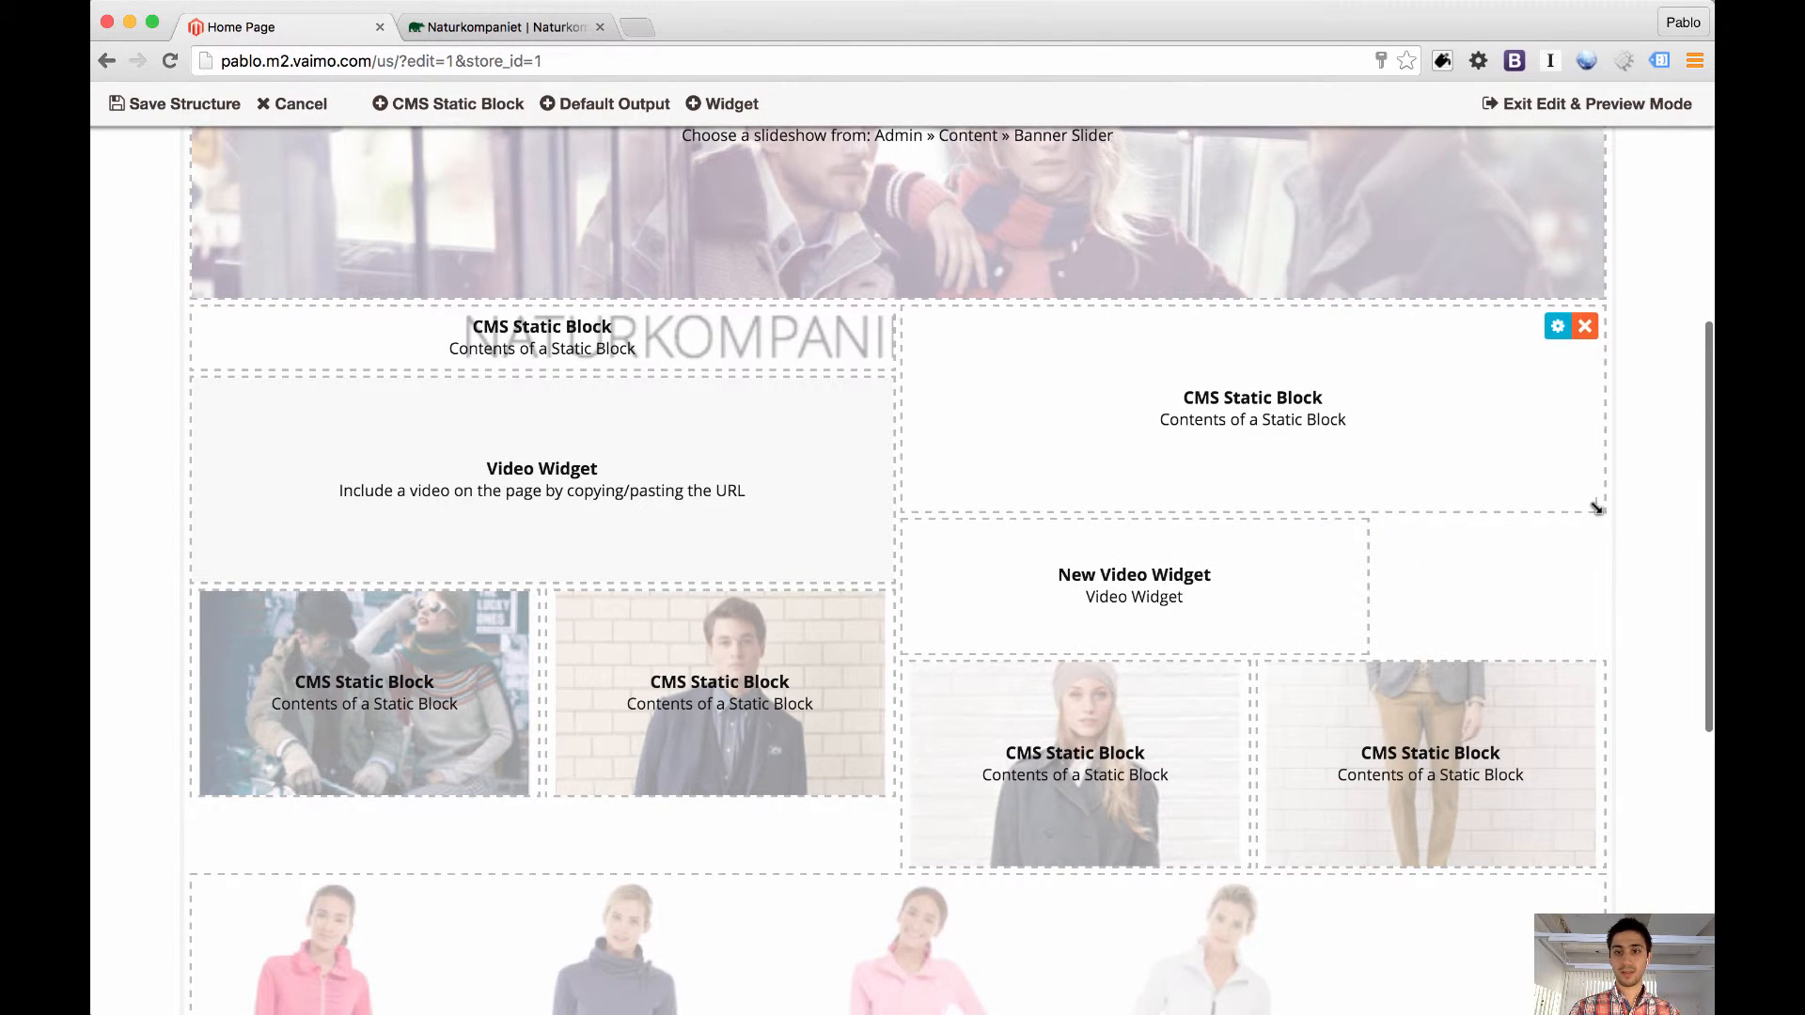
left_click_drag(1596, 507, 1575, 373)
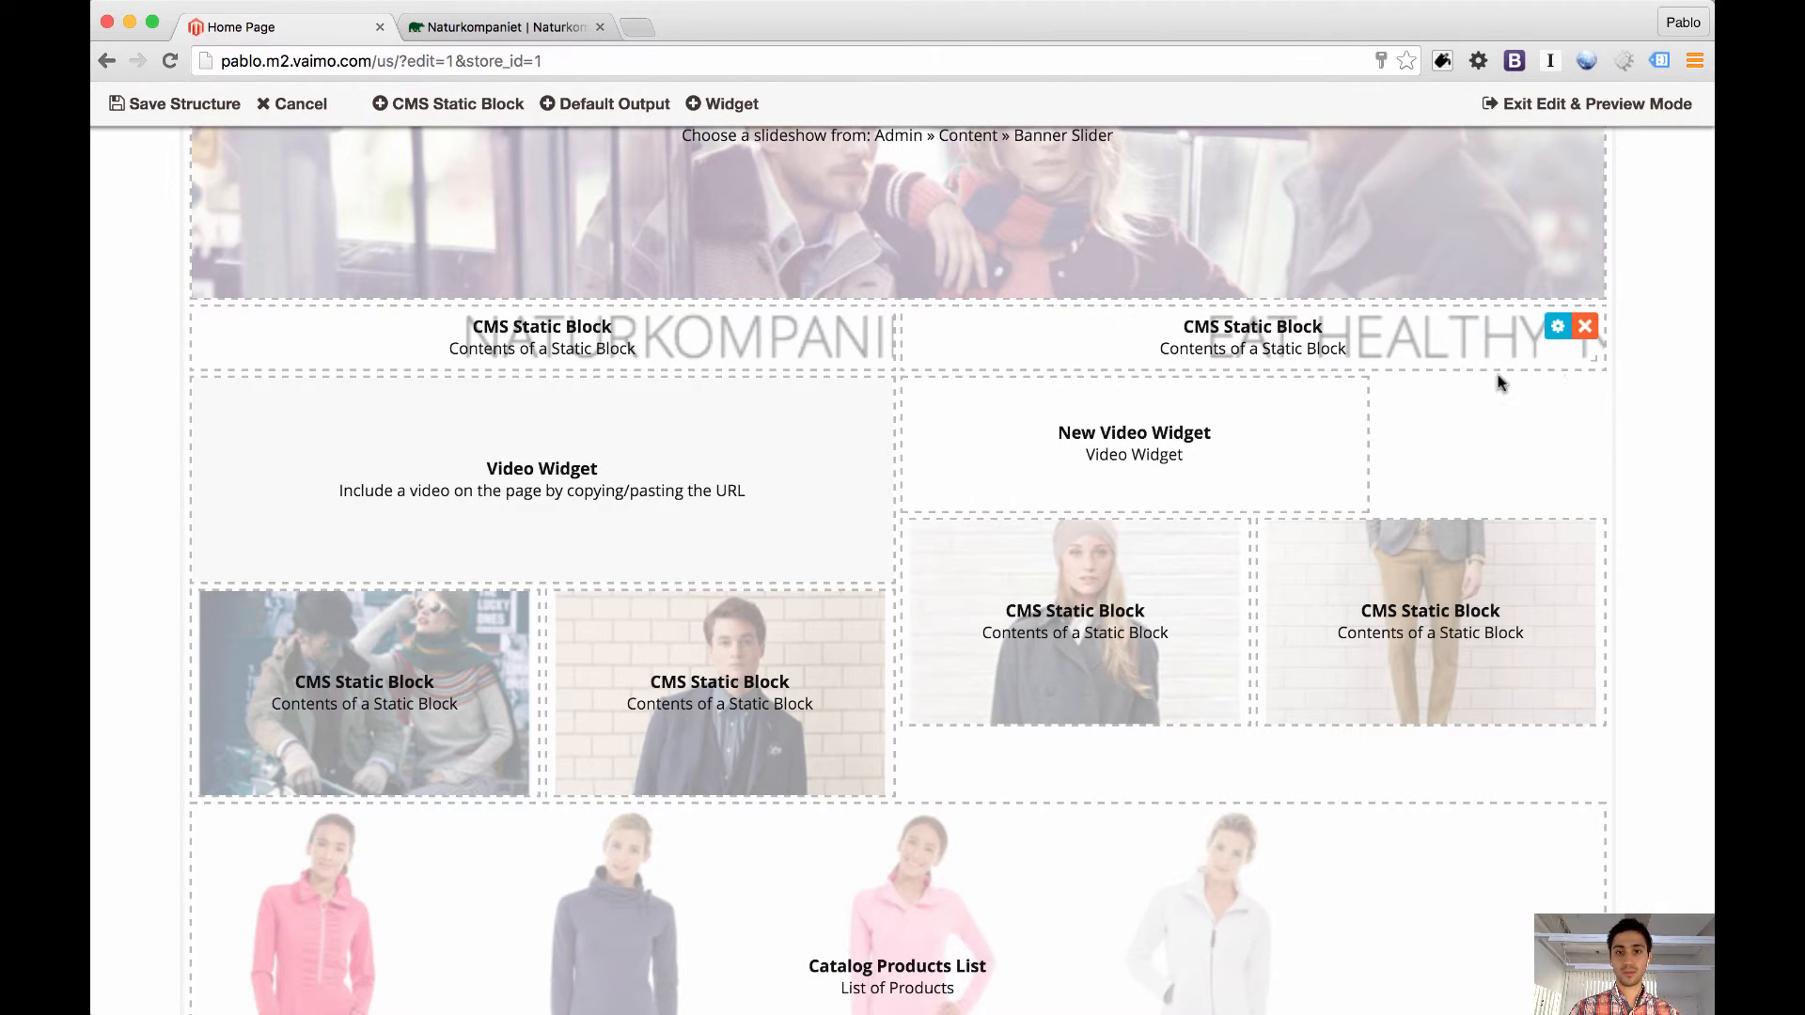
left_click_drag(1359, 505, 1579, 568)
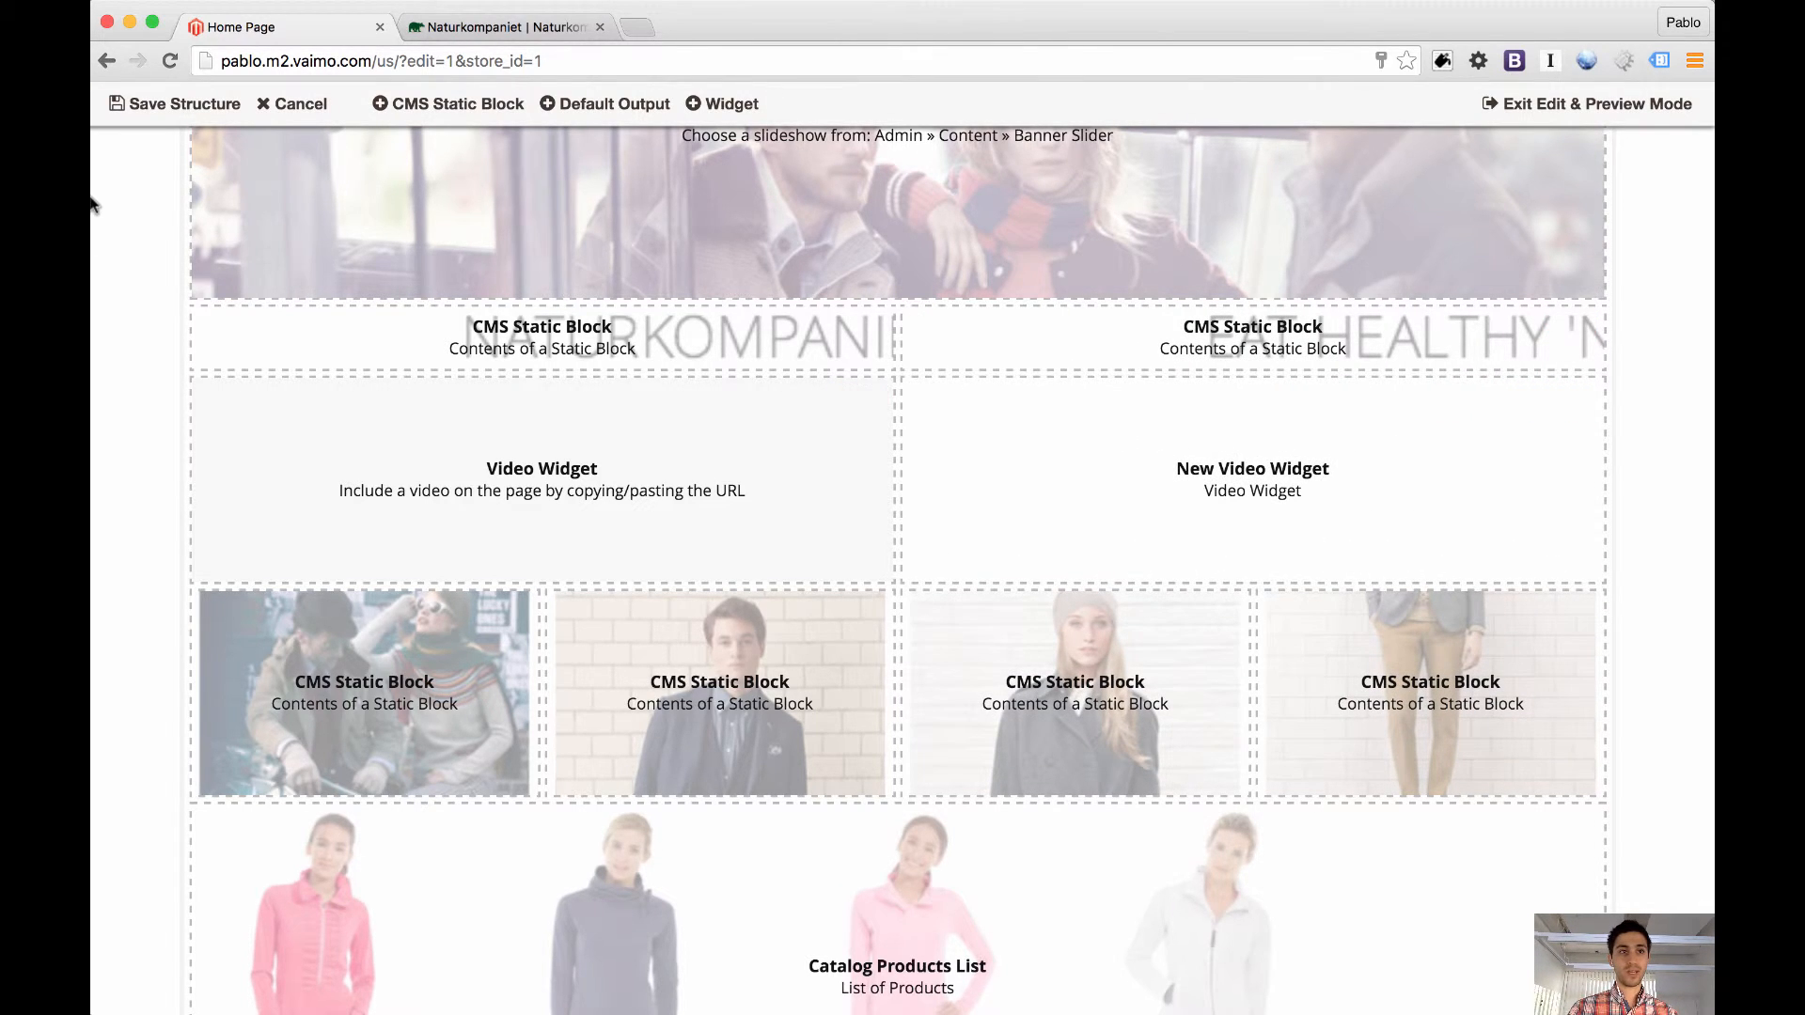
left_click(184, 109)
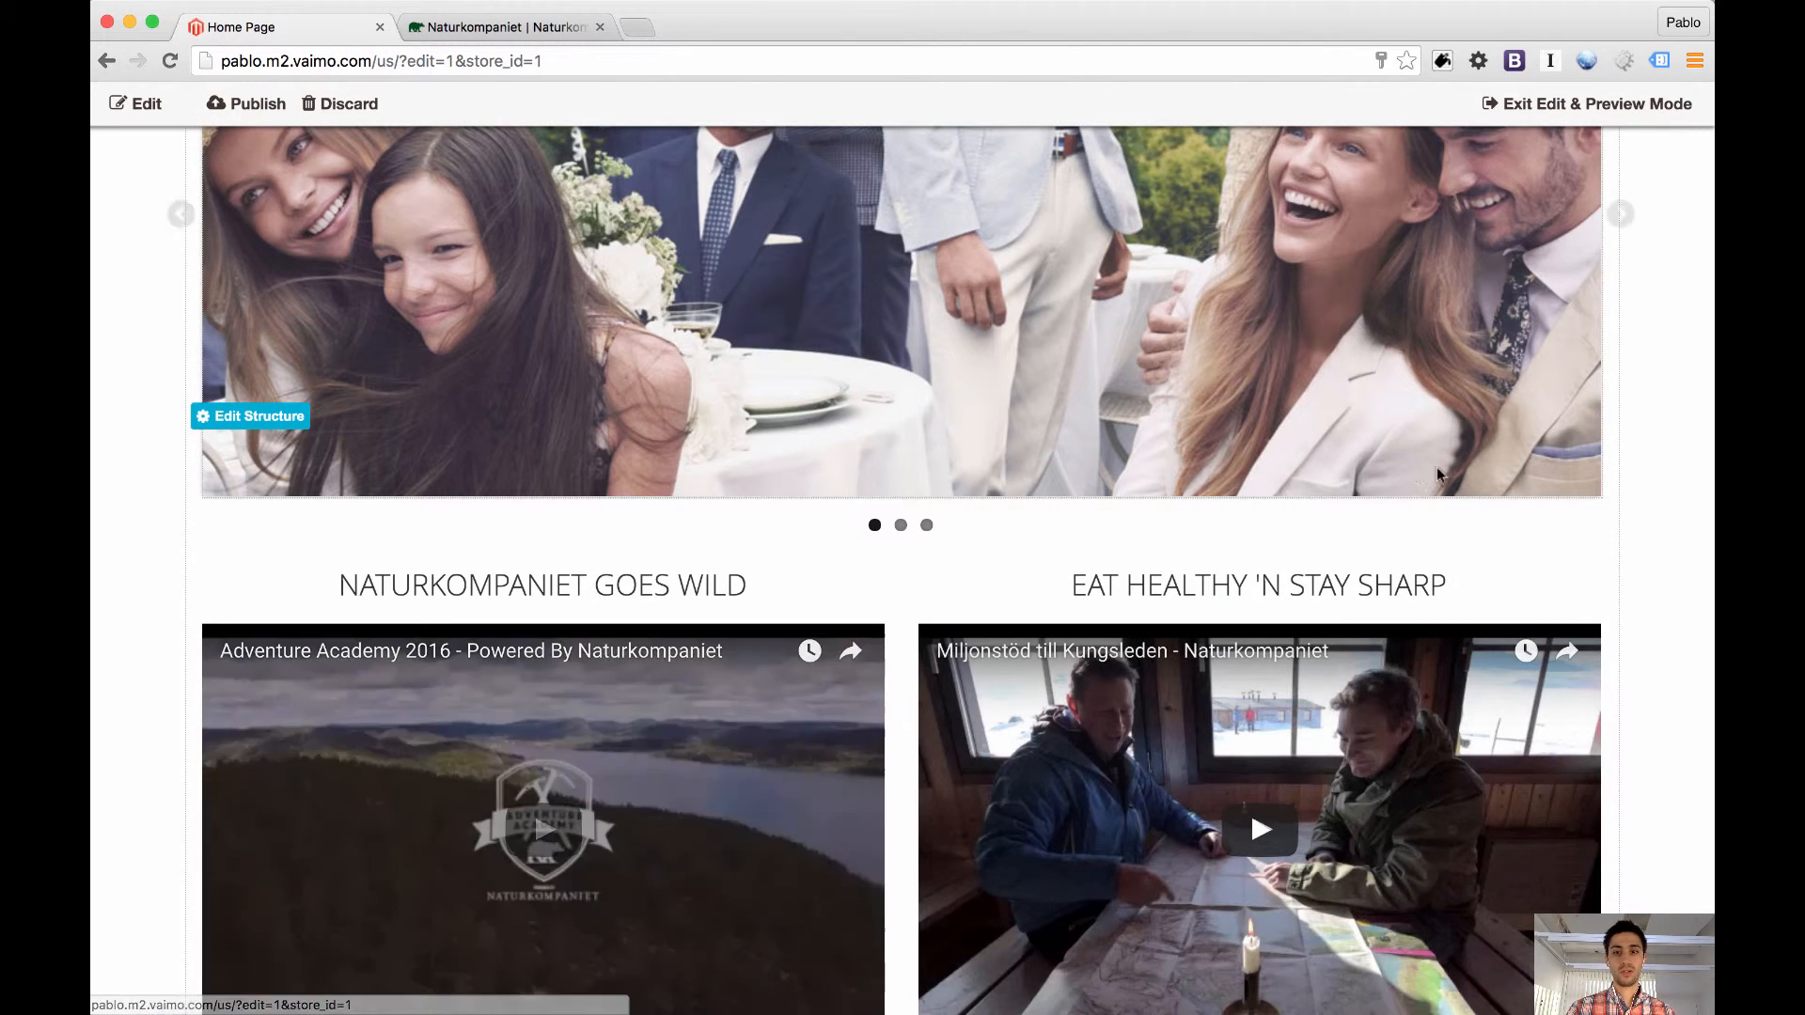
Check the two video widgets side by side, and play the "Adventure Academy 2016" video in full screen before returning to the page
scroll(1682, 560, "down", 4)
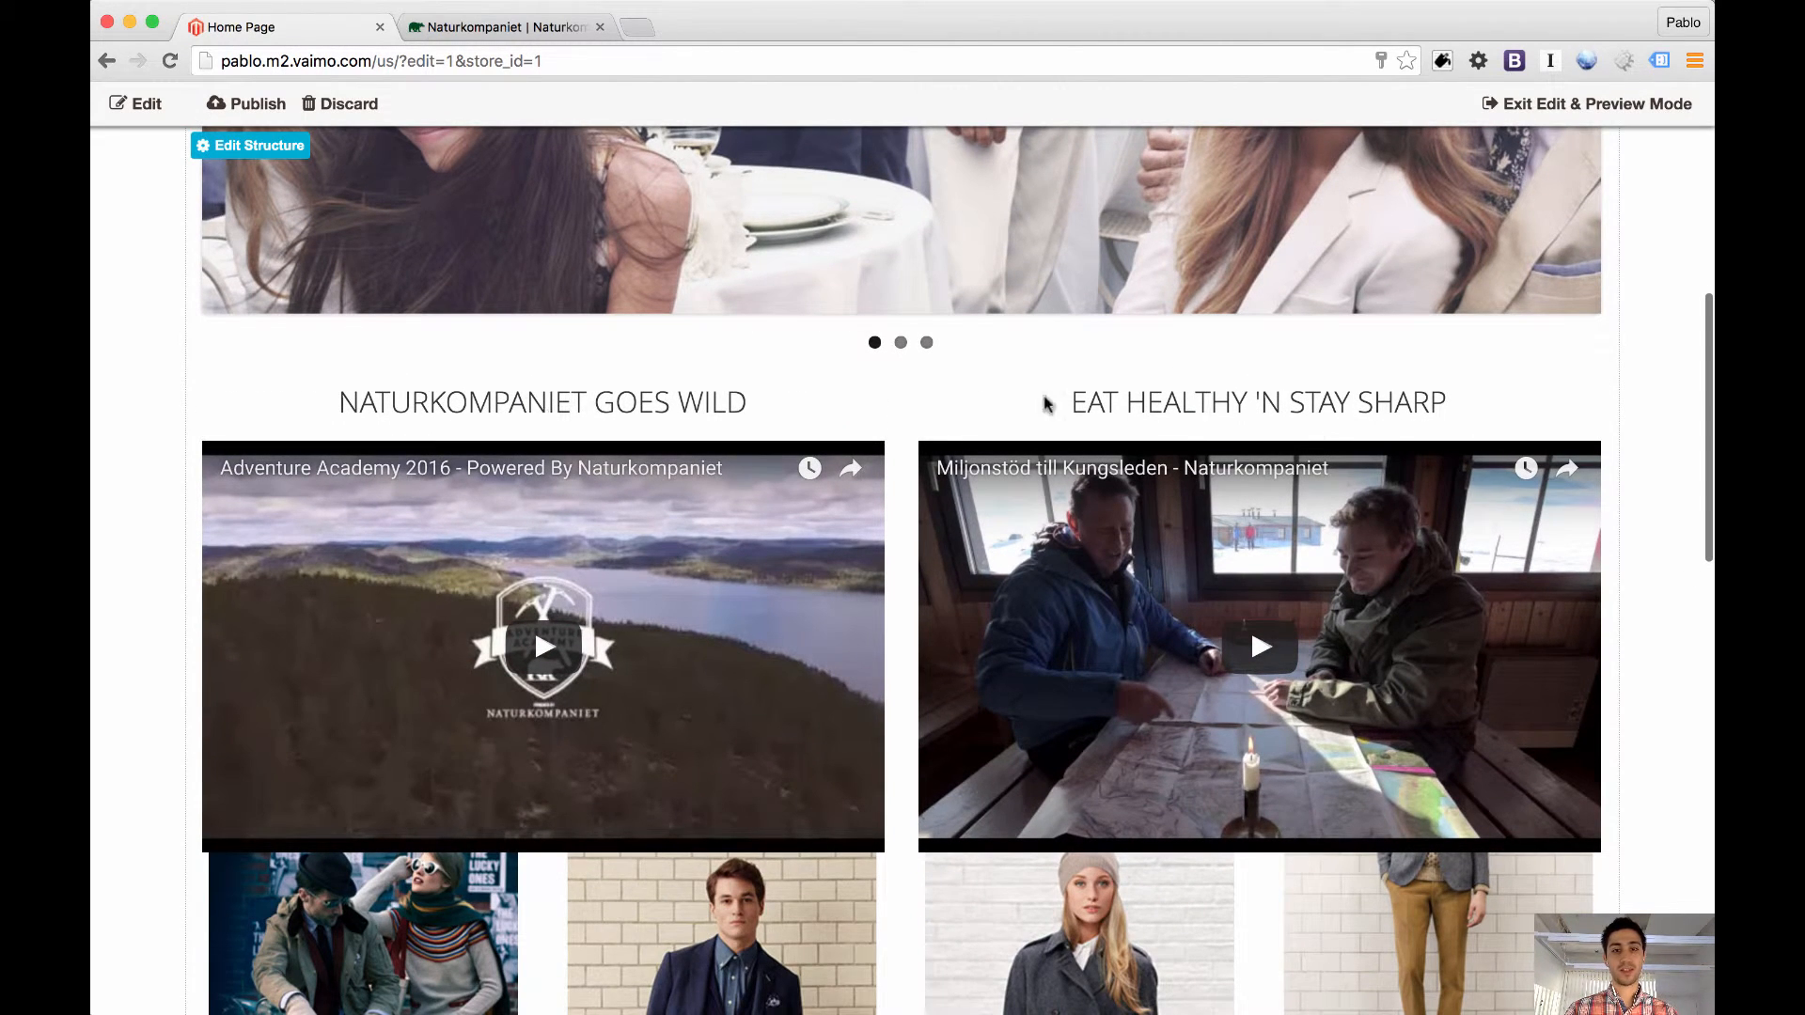
mouse_move(1207, 410)
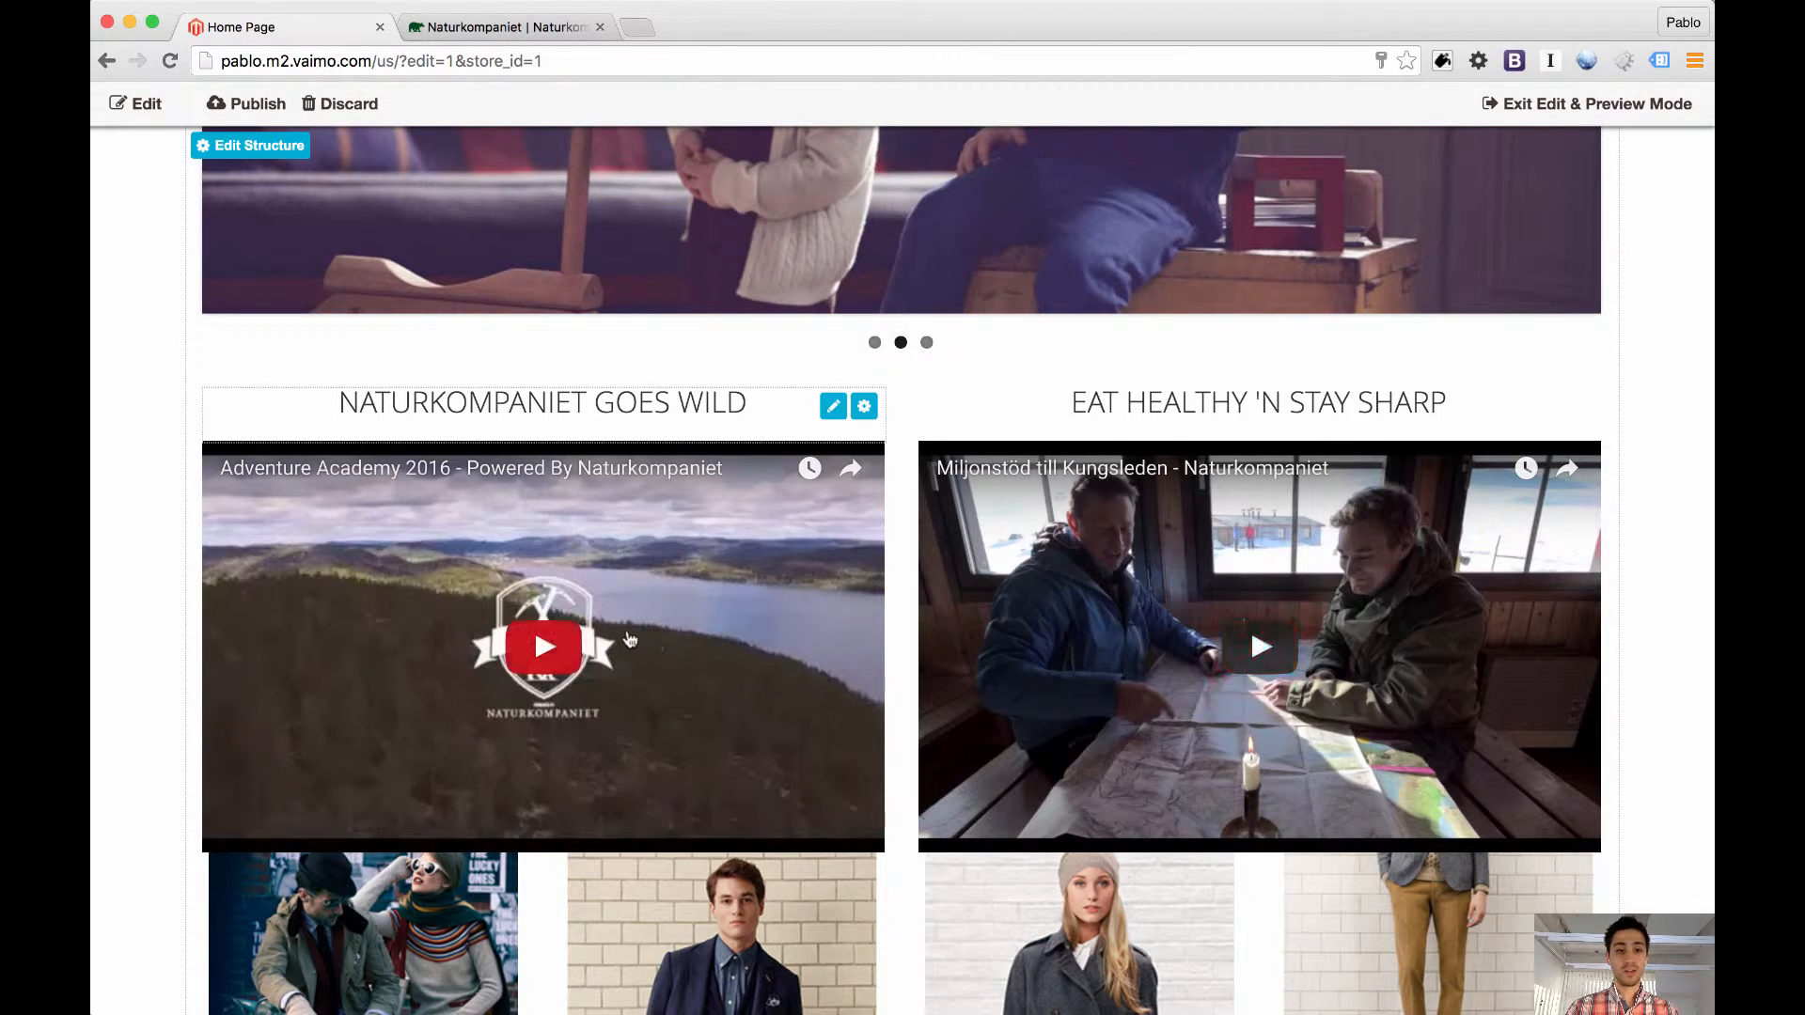
scroll(630, 640, "down", 1)
scroll(630, 639, "down", 3)
left_click(534, 491)
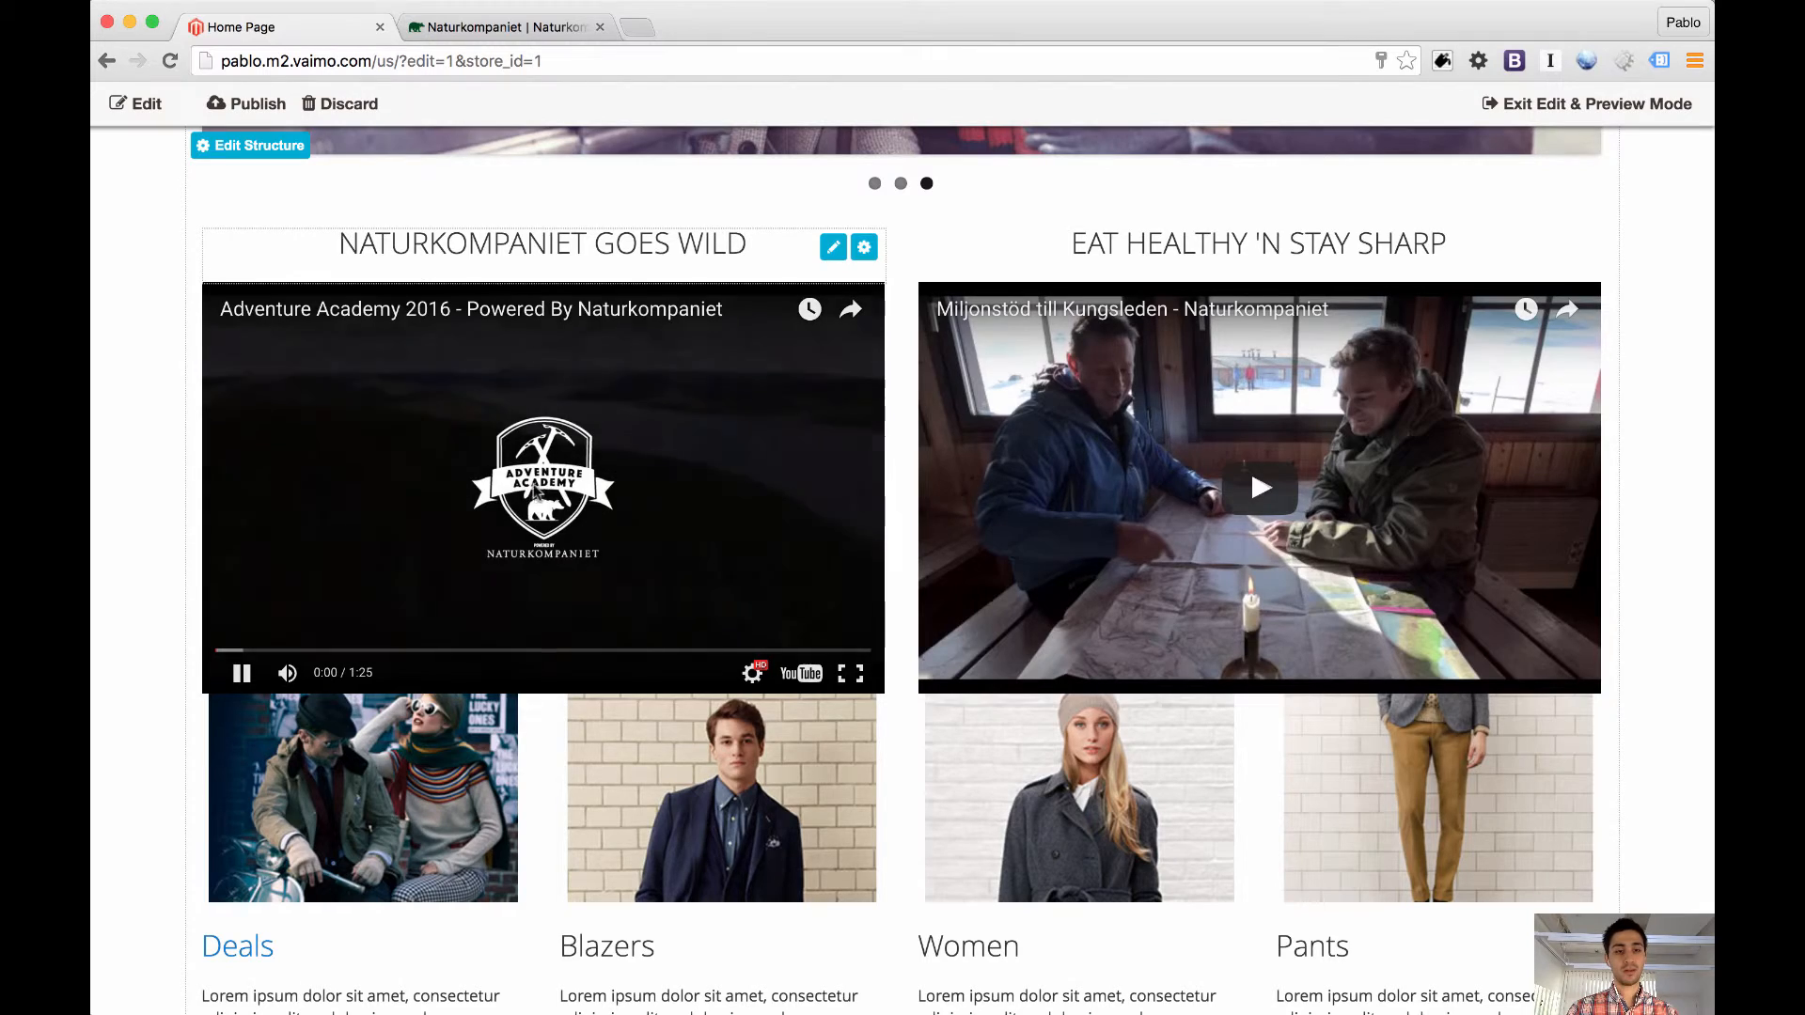
left_click(861, 675)
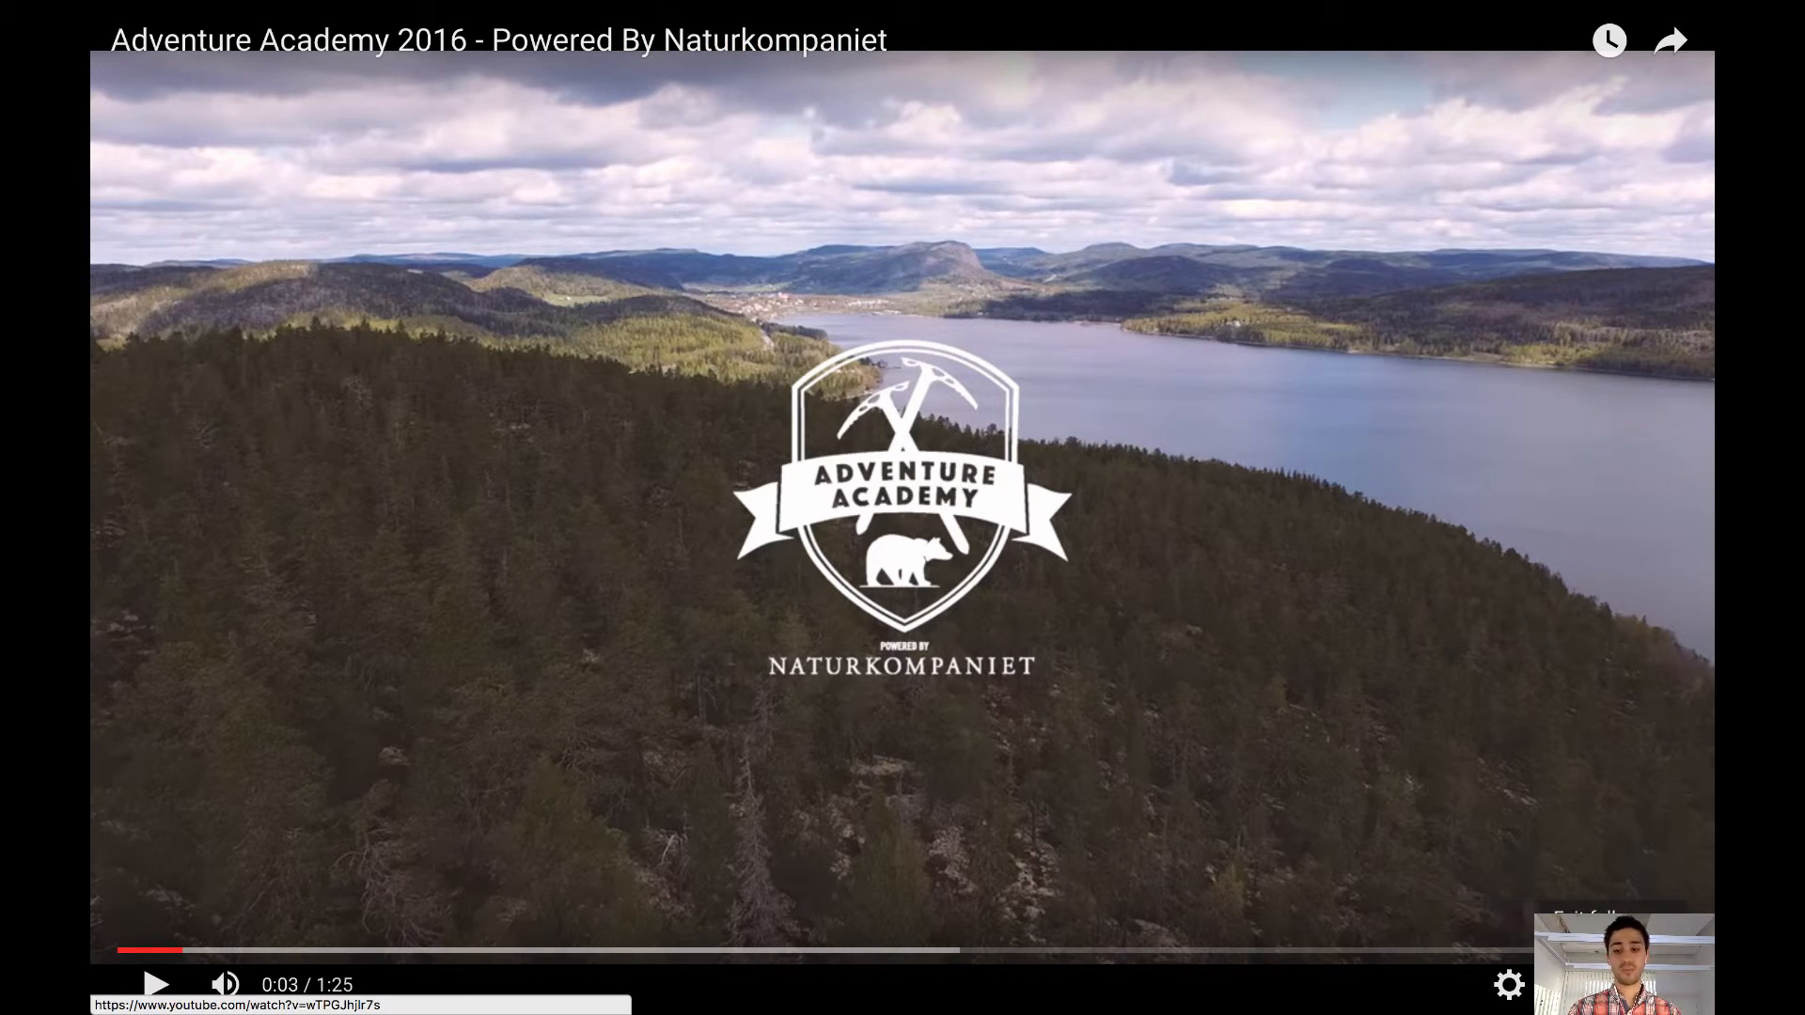
left_click(1662, 985)
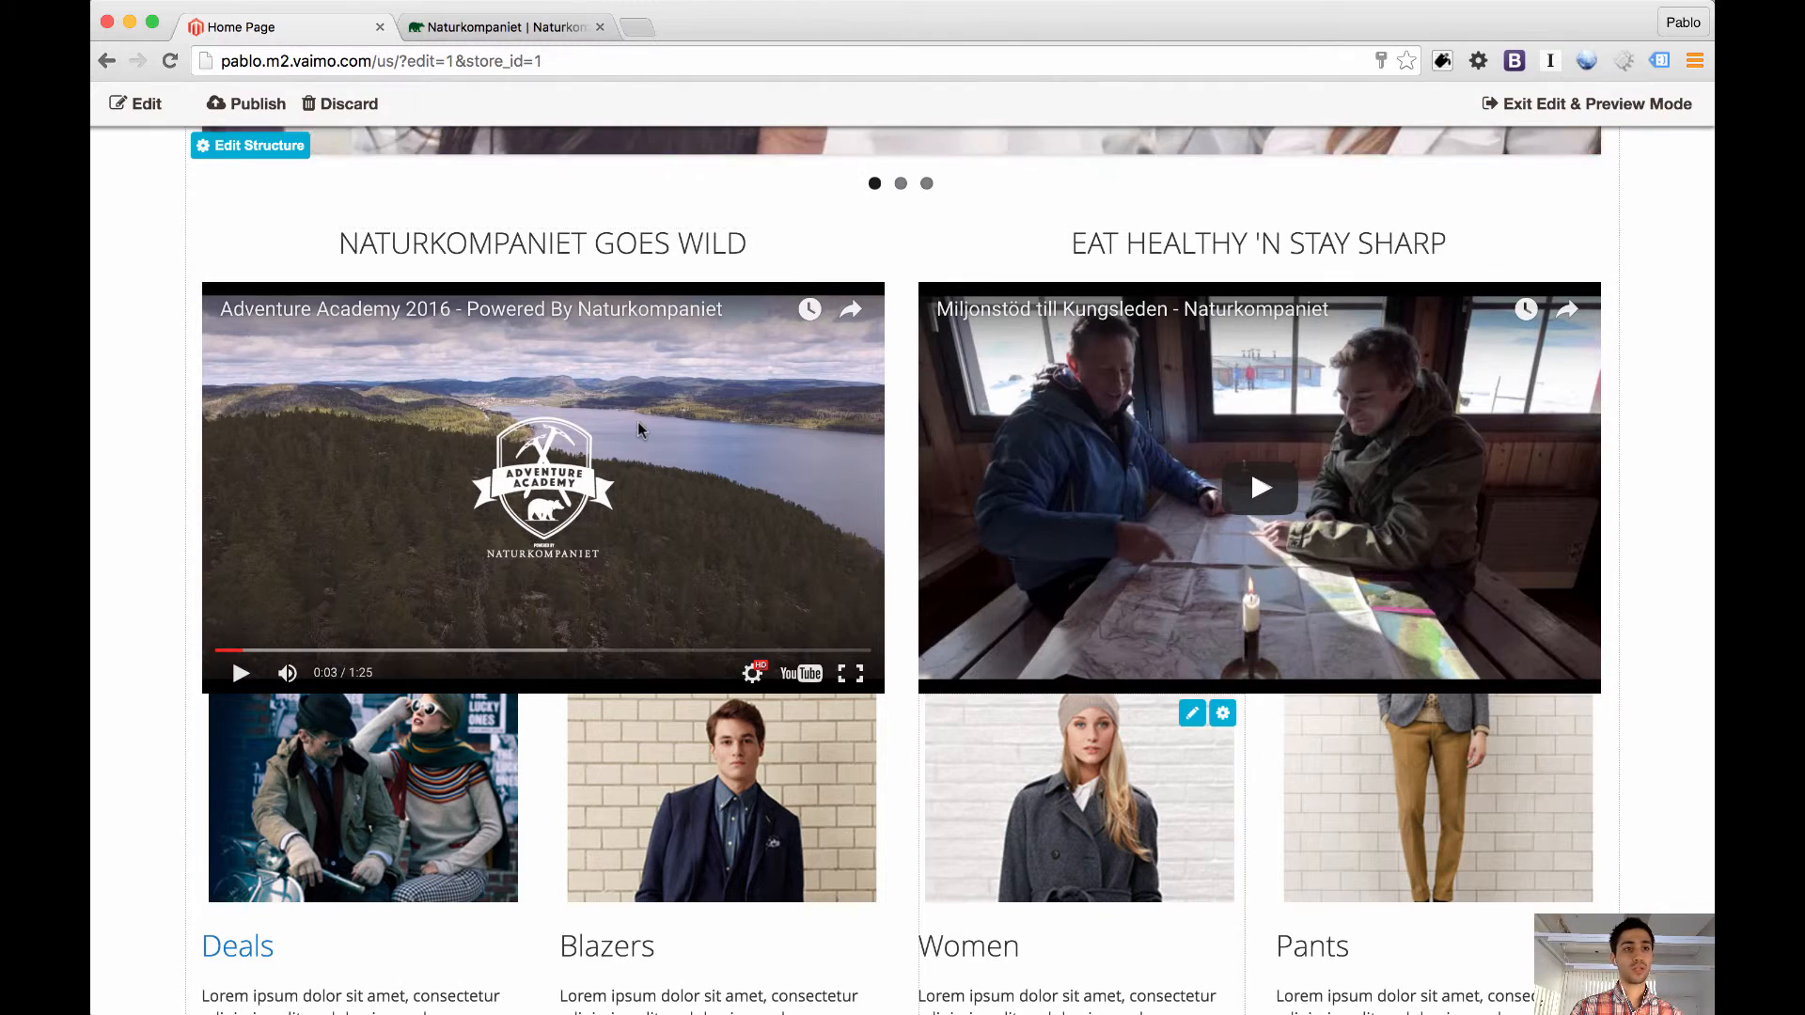
left_click(141, 105)
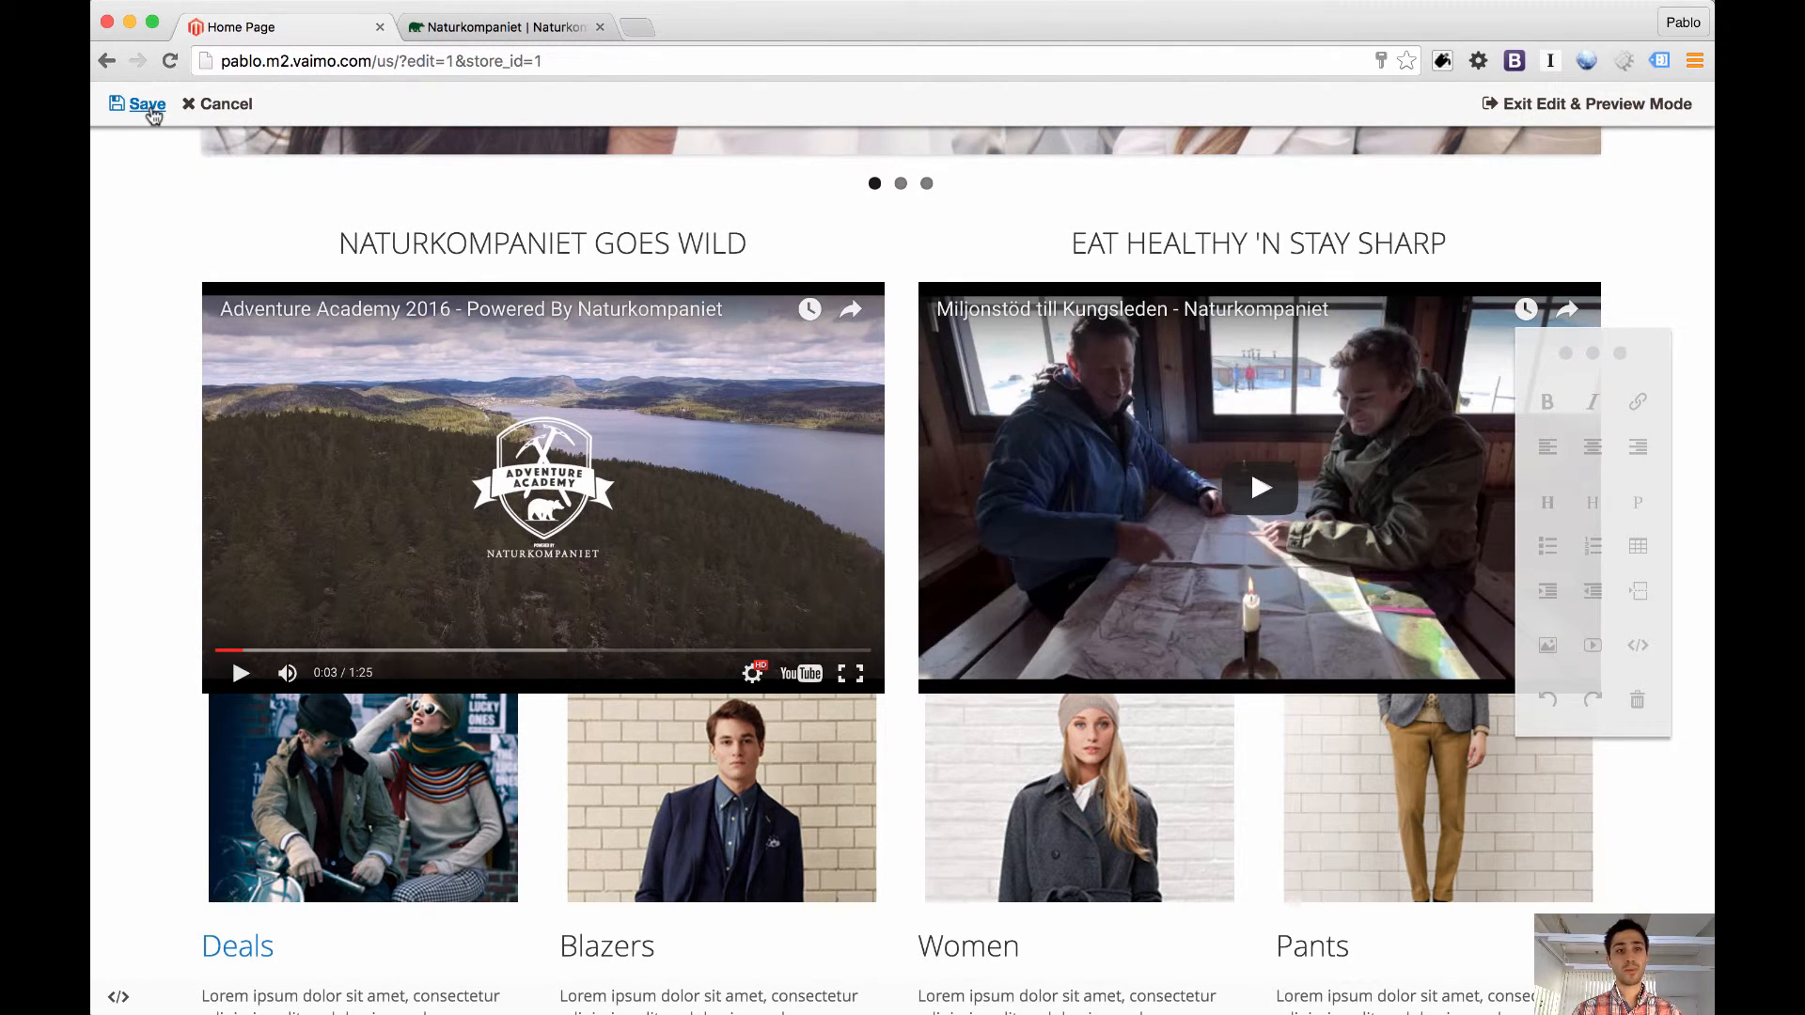
left_click(210, 105)
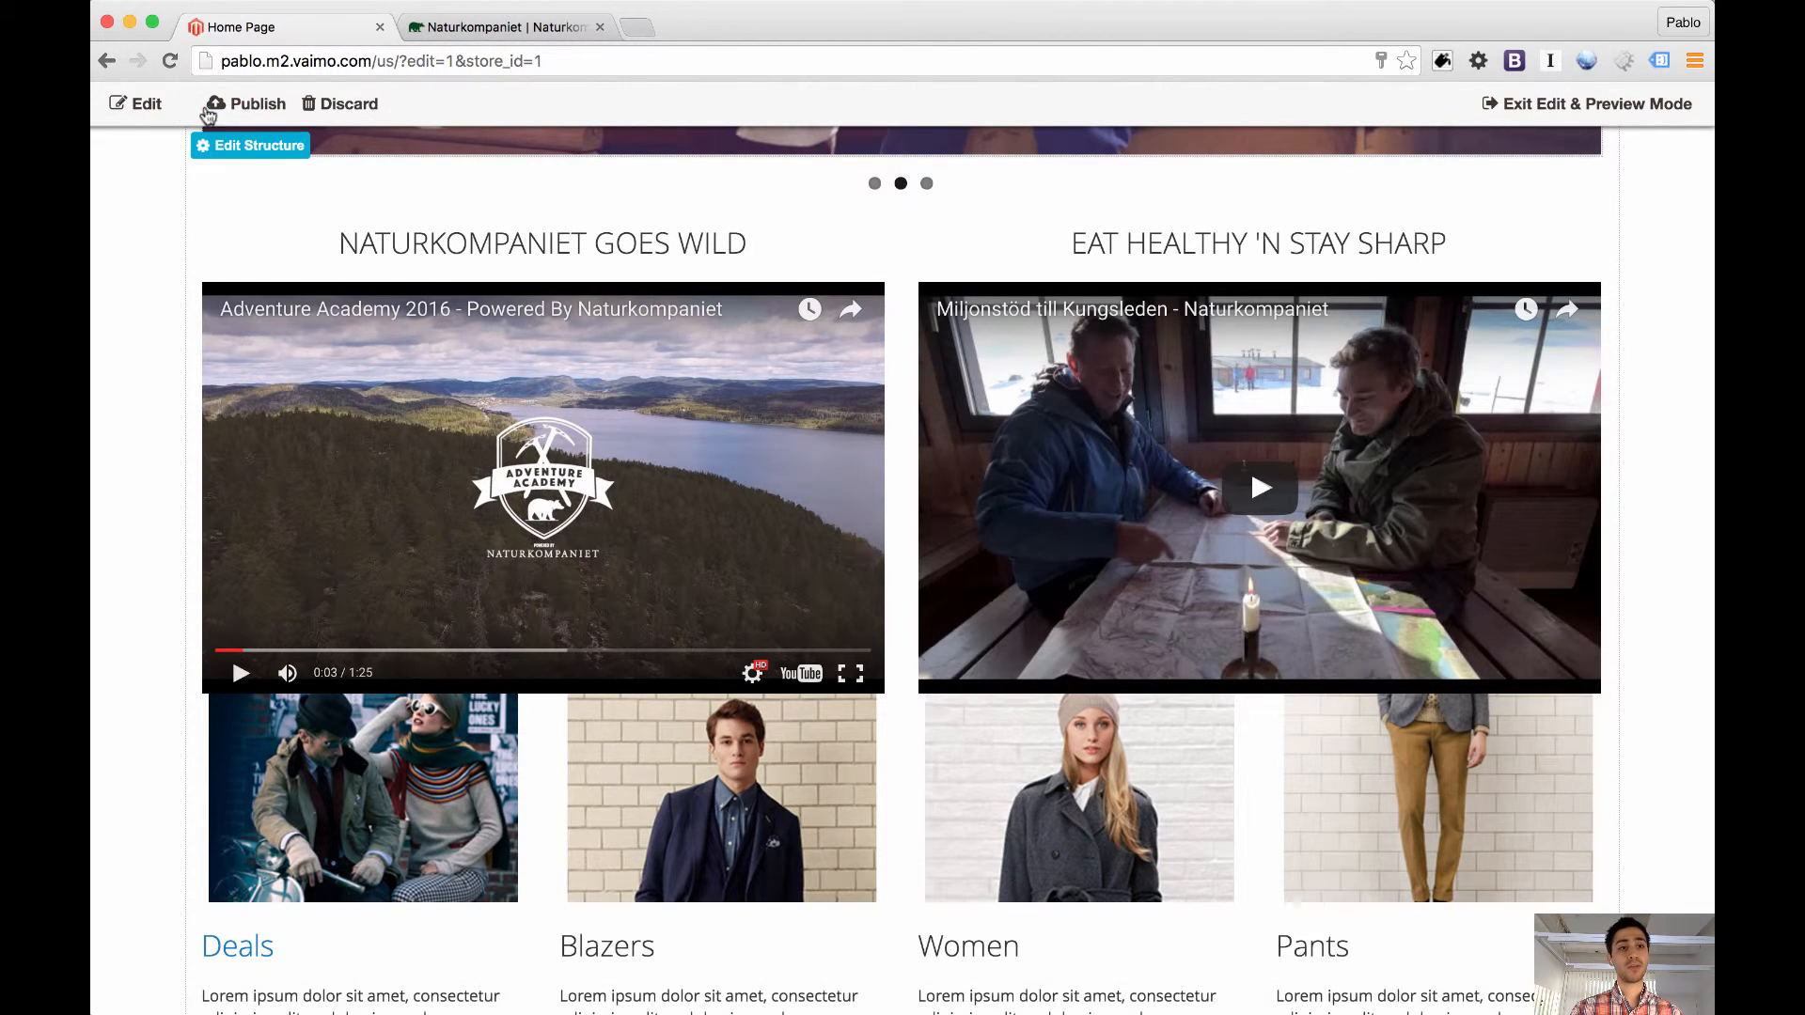
scroll(291, 325, "down", 5)
mouse_move(739, 588)
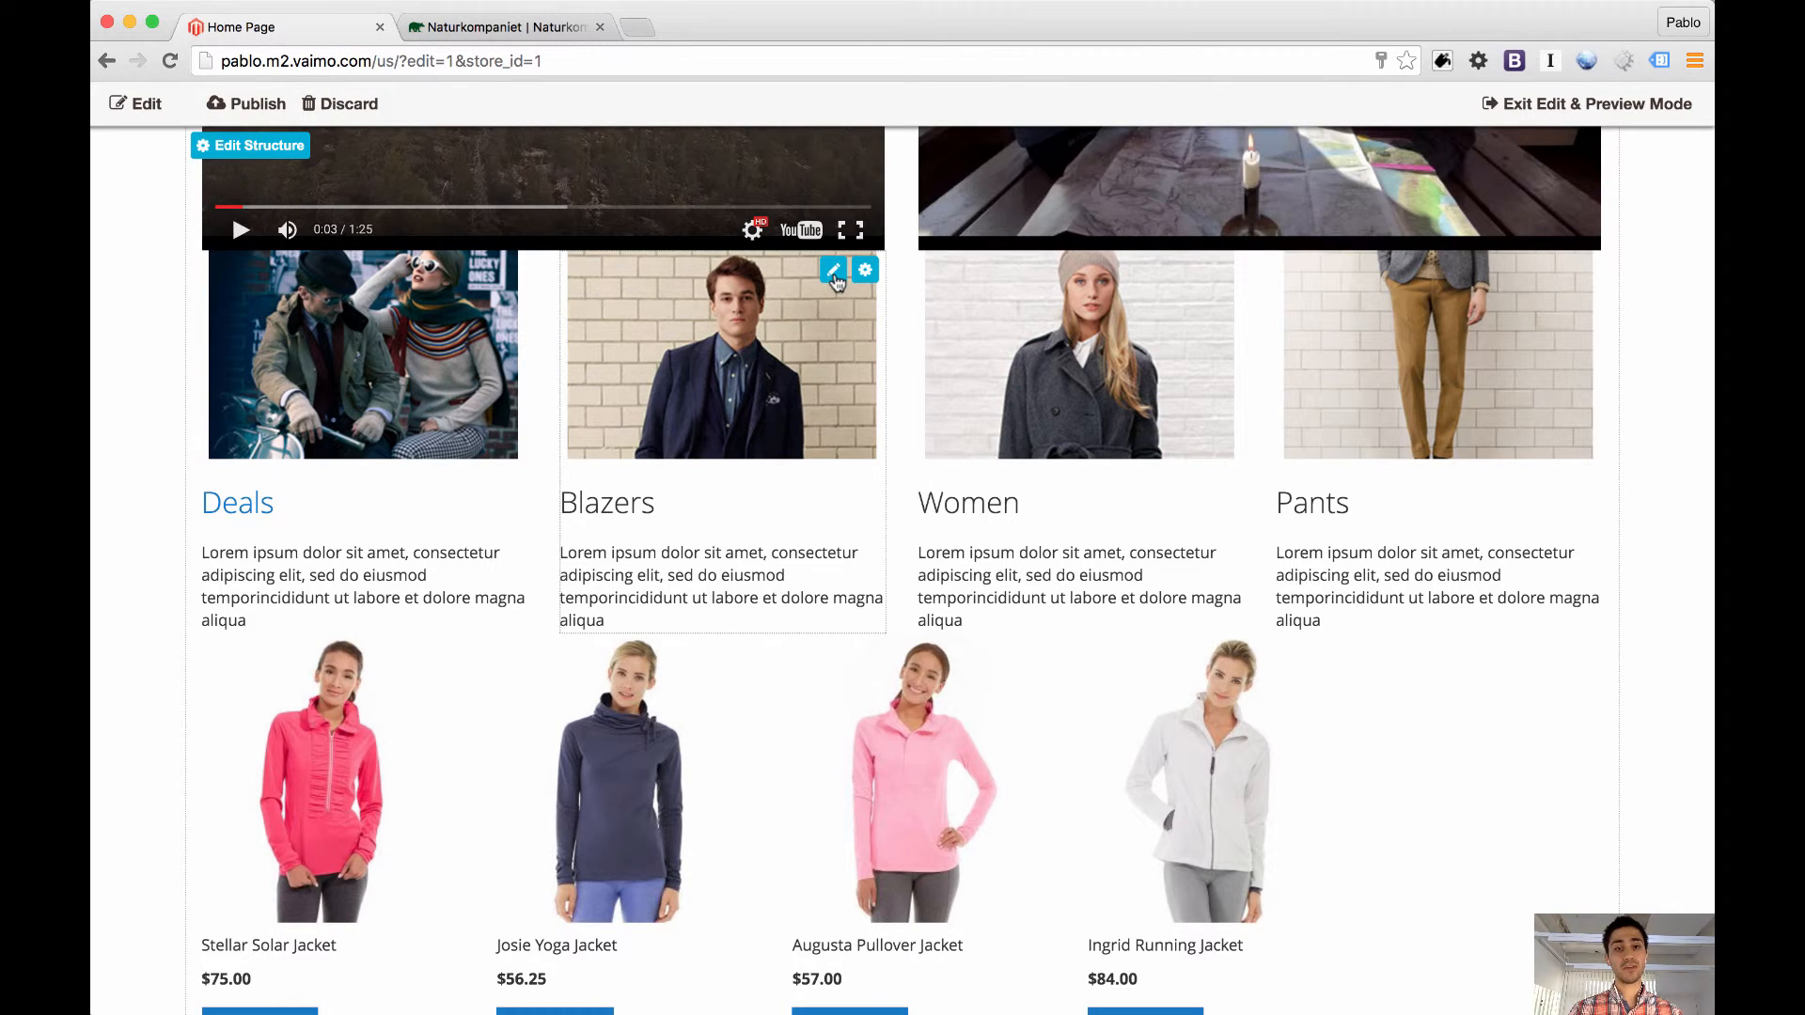
triple_click(731, 553)
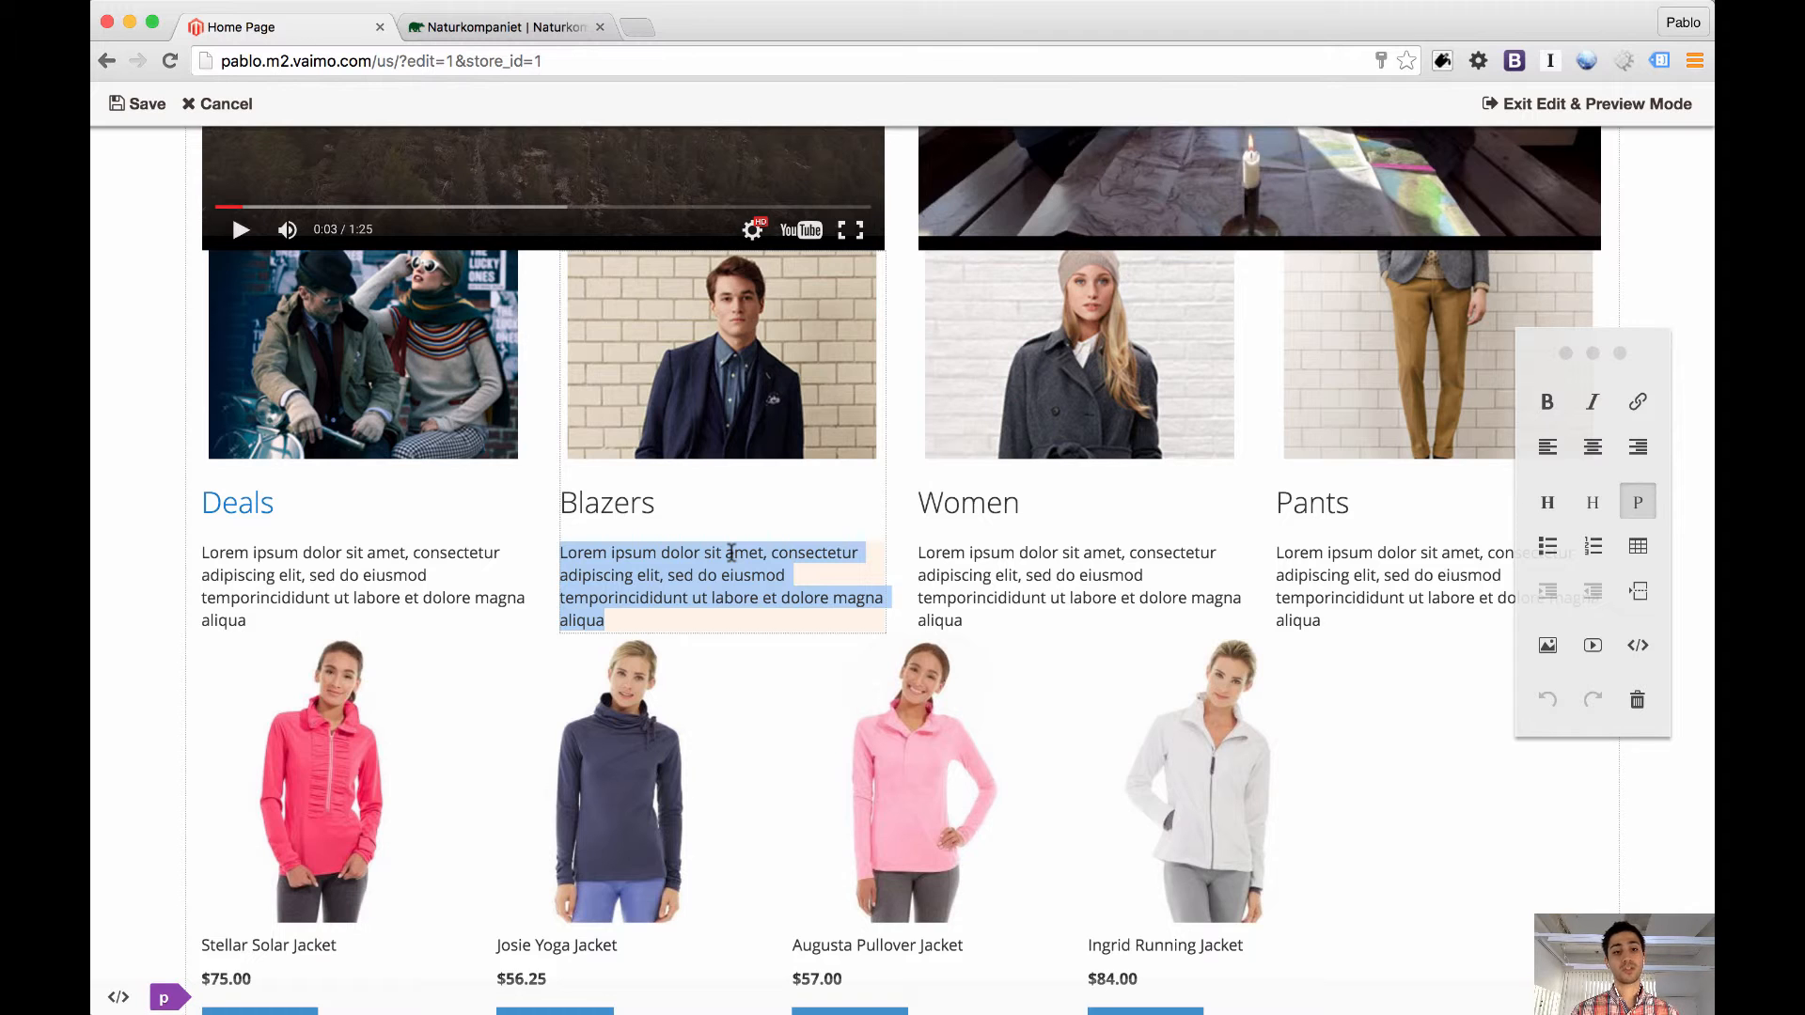
left_click(216, 104)
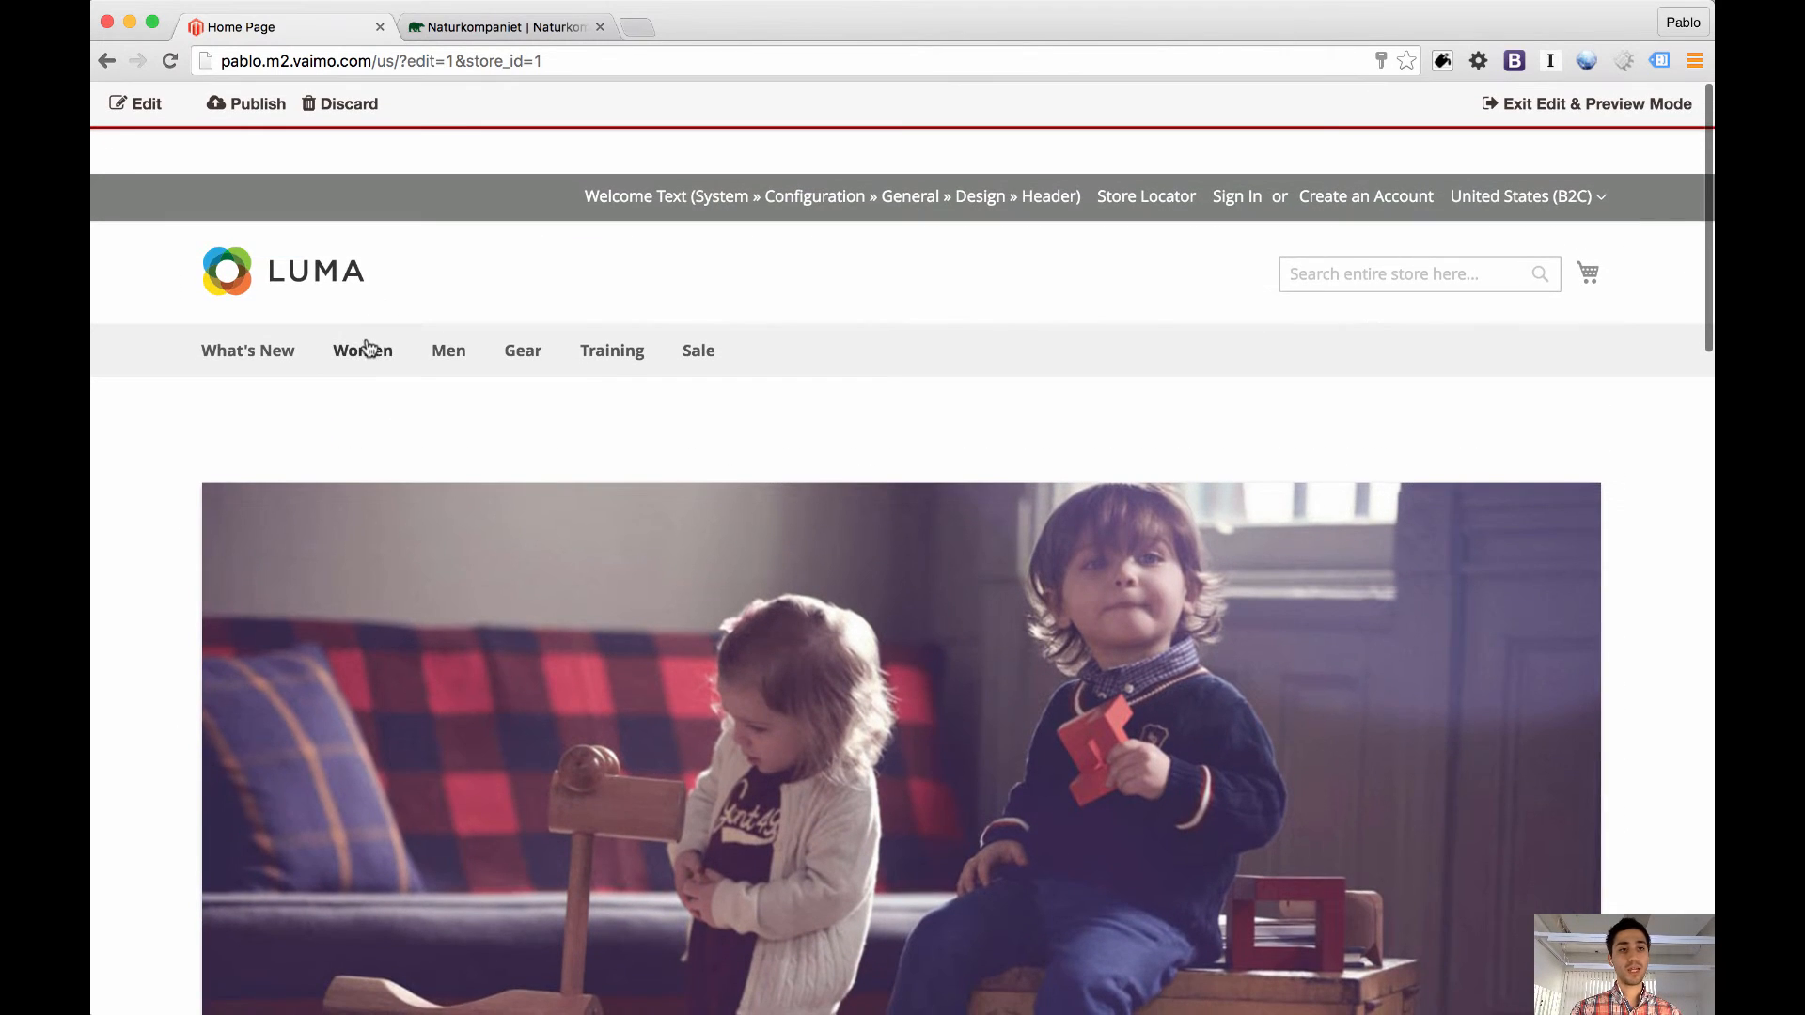
Open the Women category page for editing and add a "Blog" line above Pants in the sidebar's Bottoms list
left_click(361, 351)
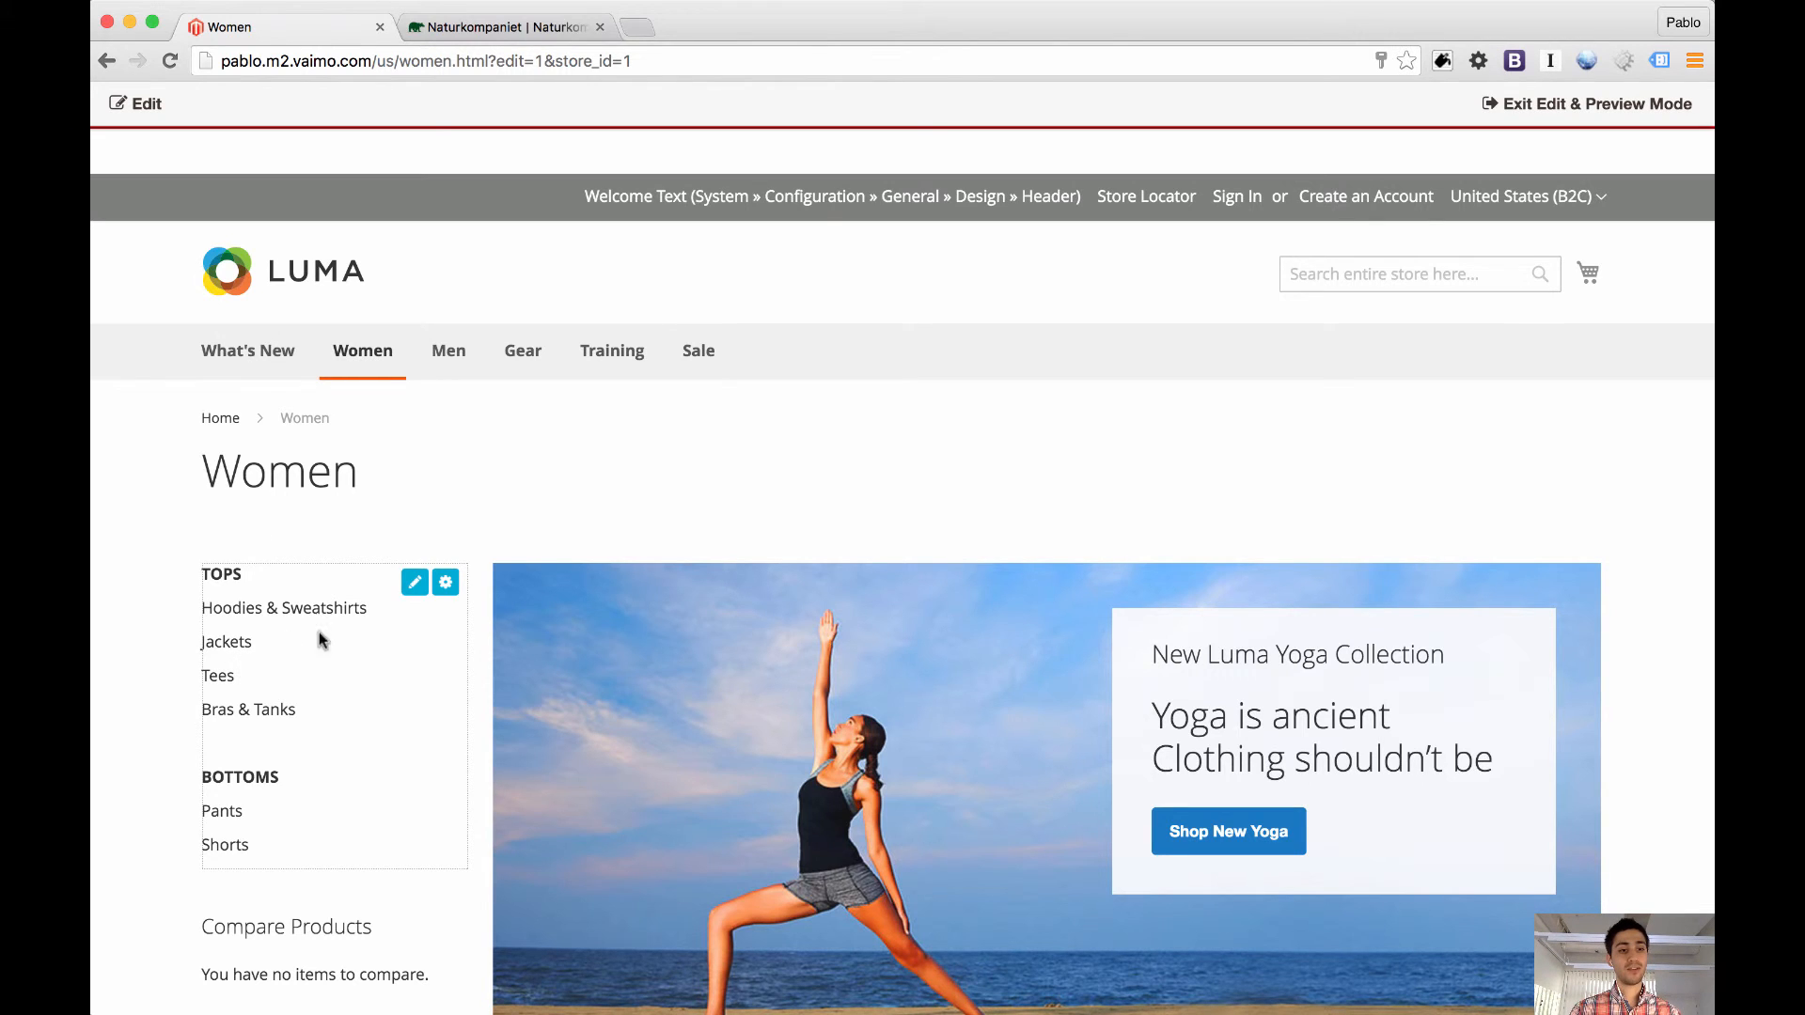
left_click(377, 676)
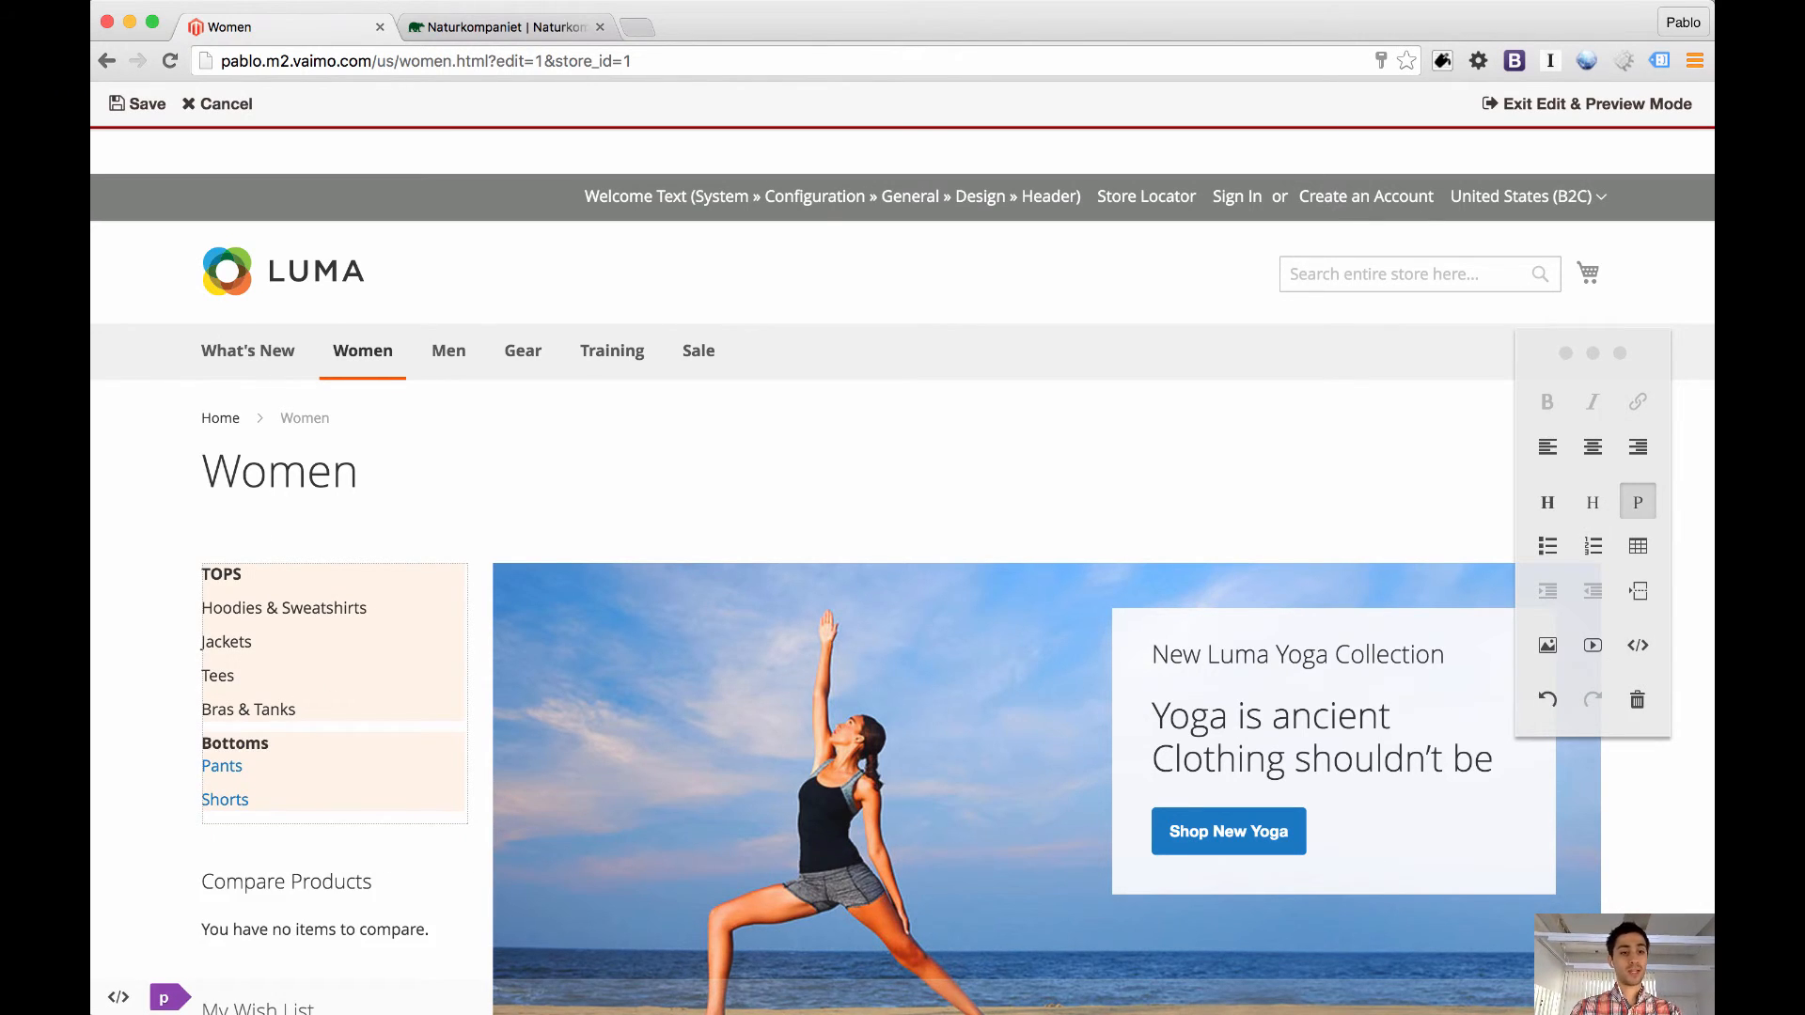
key("Down")
key("Return")
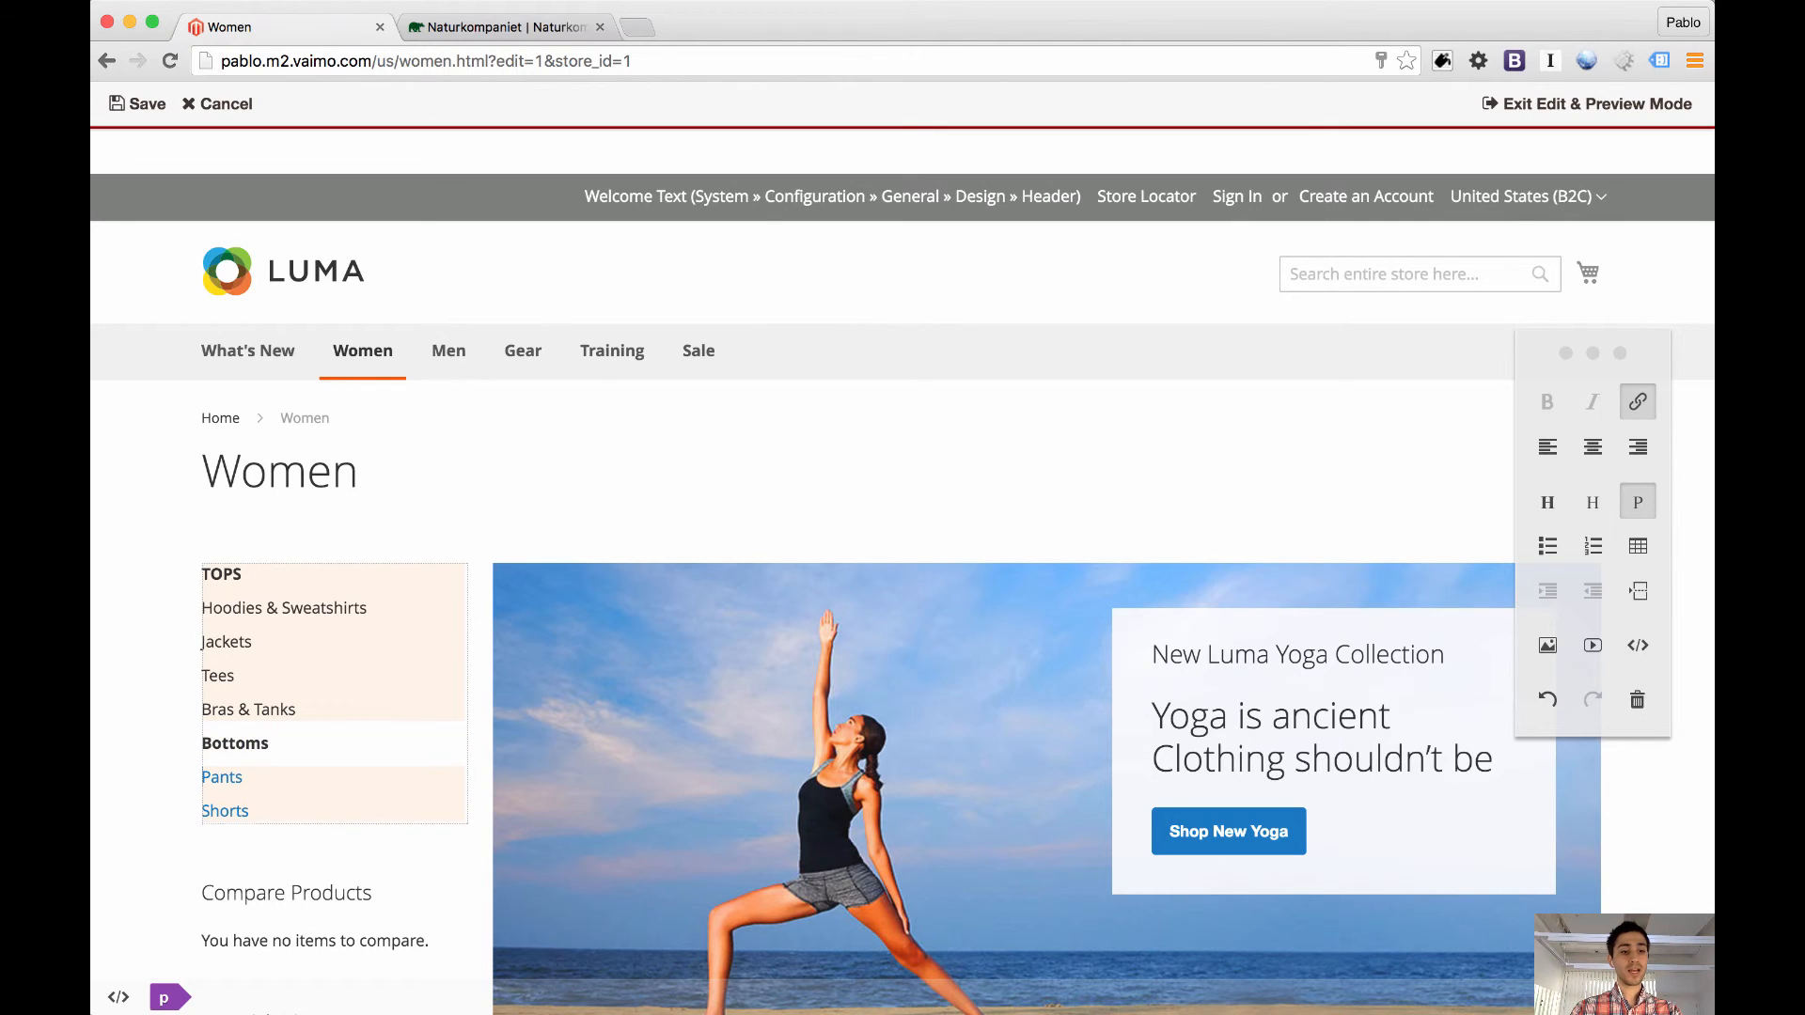
key("Up")
key("Return")
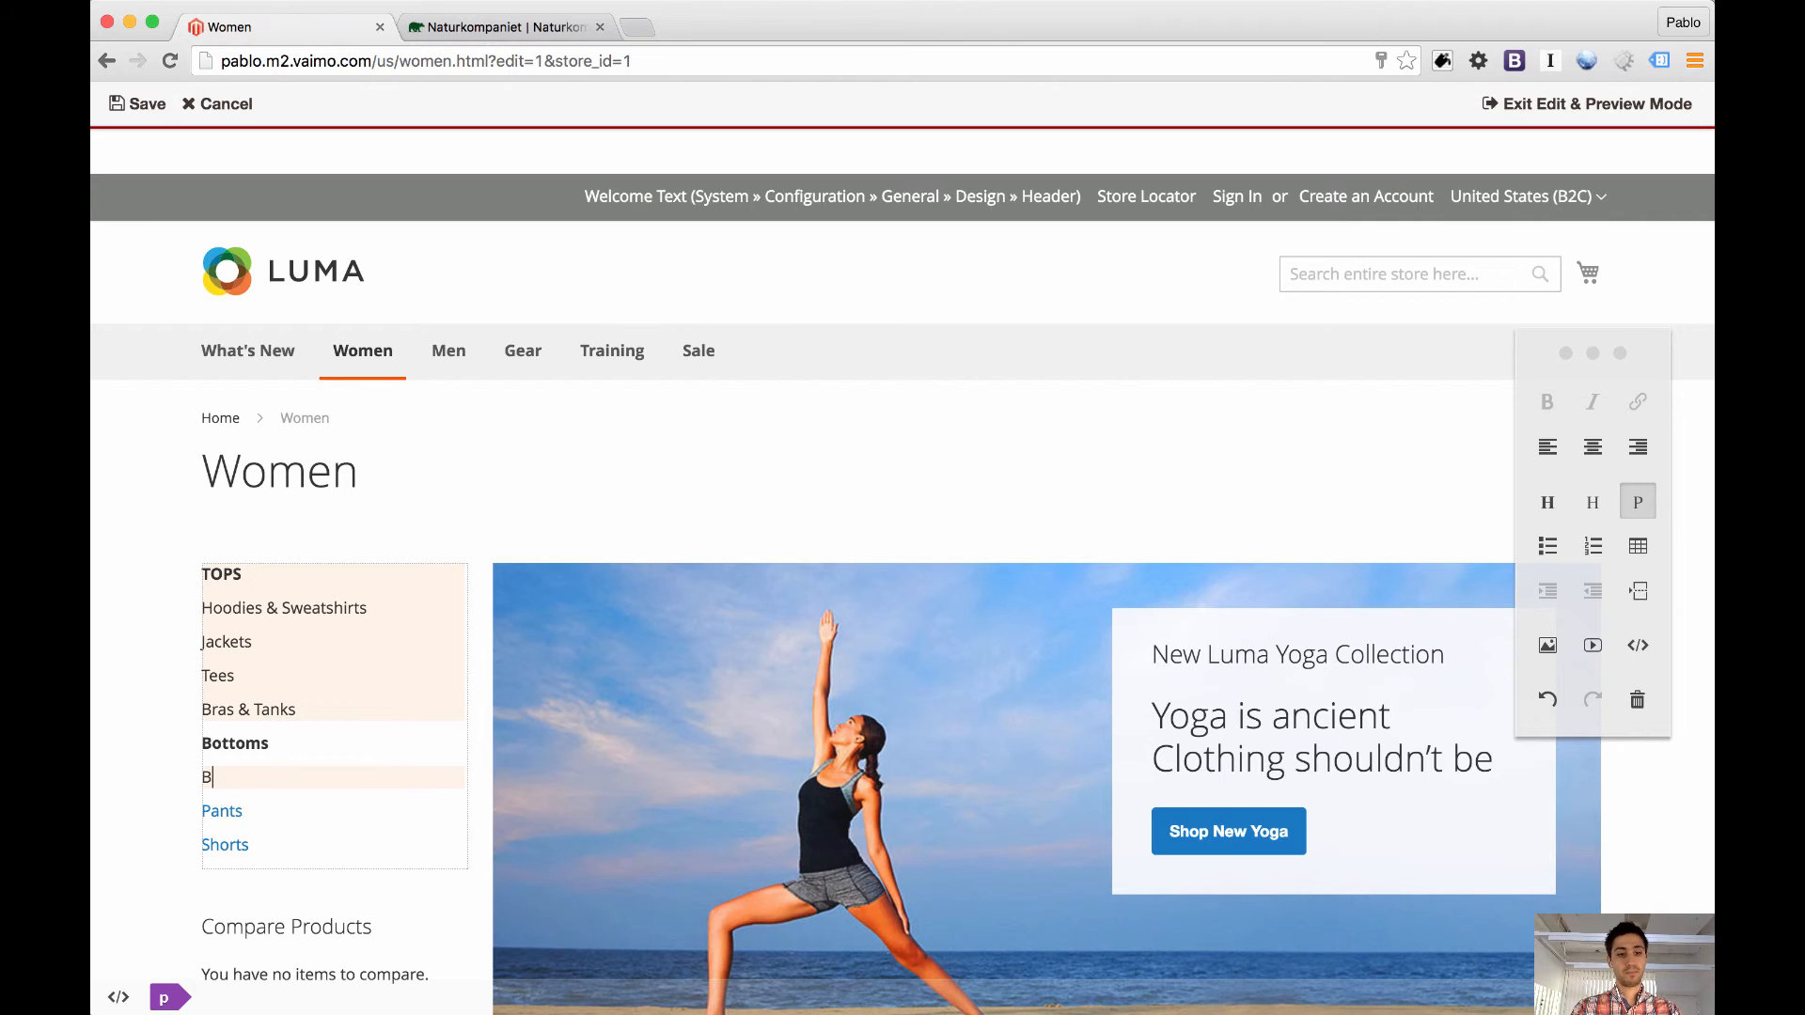
Turn the word "Blog" in the sidebar's Bottoms list into a hyperlink to the blog
double_click(224, 777)
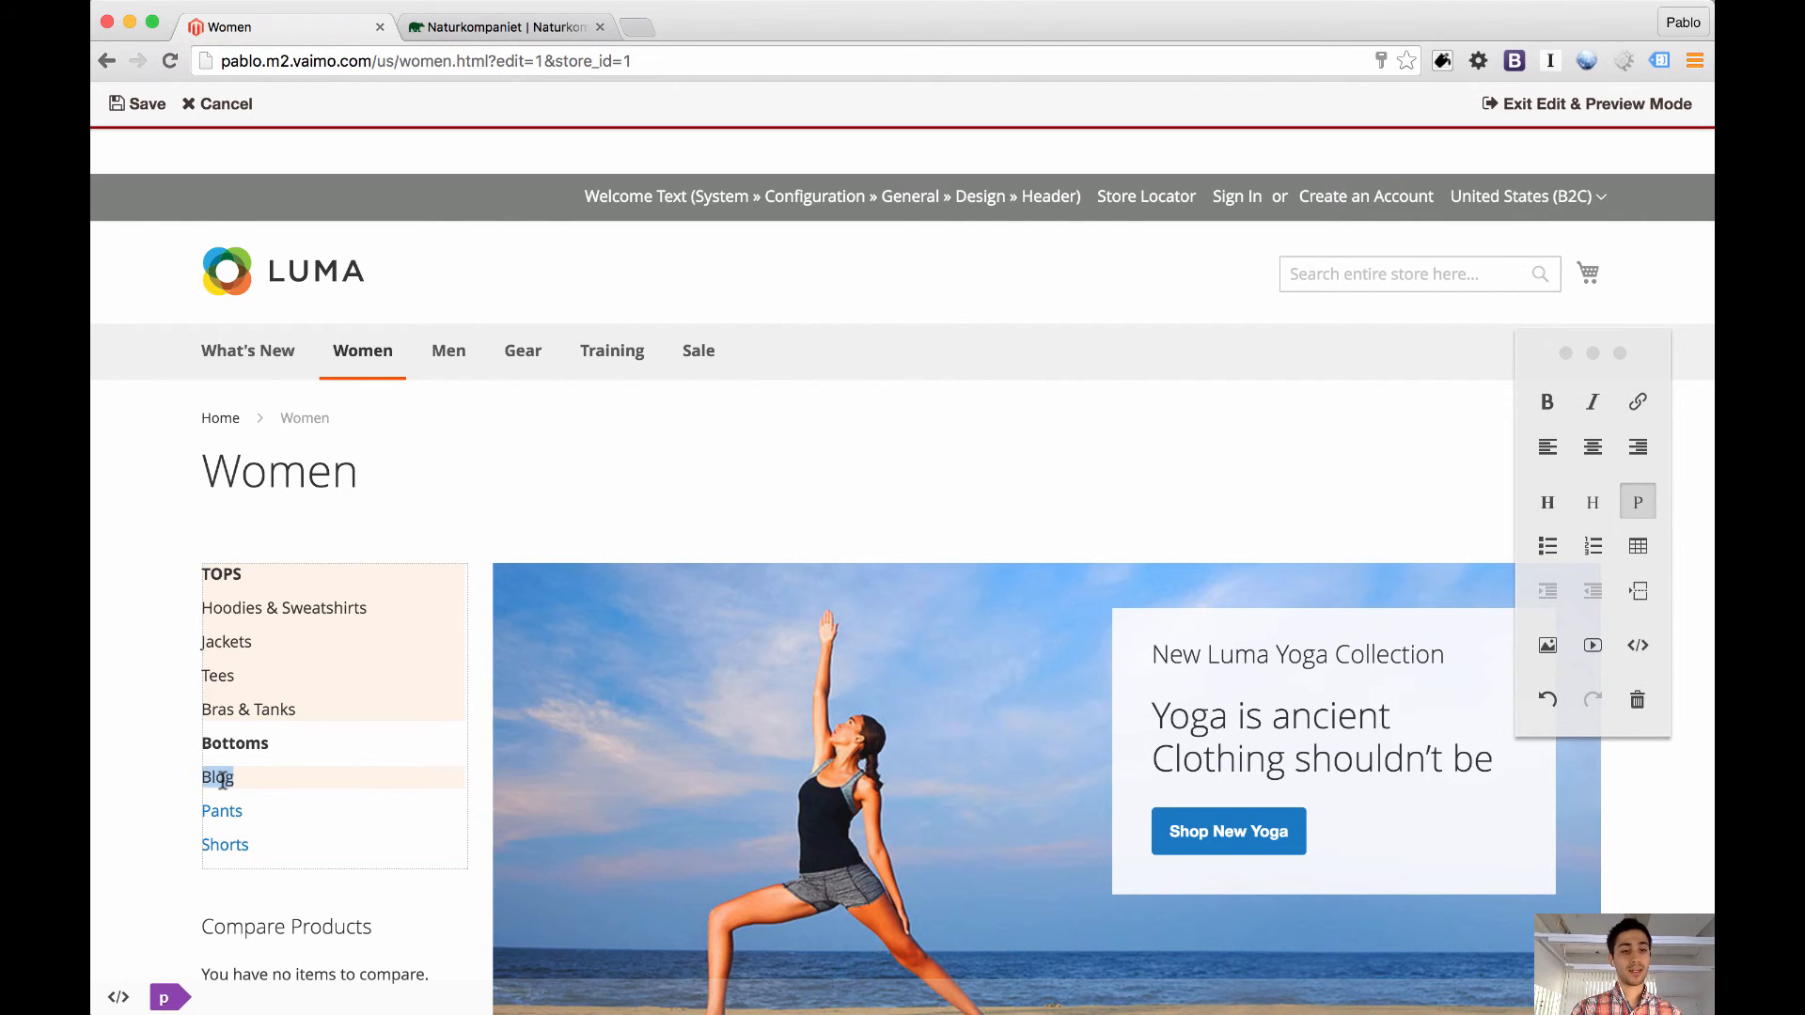
left_click(1636, 406)
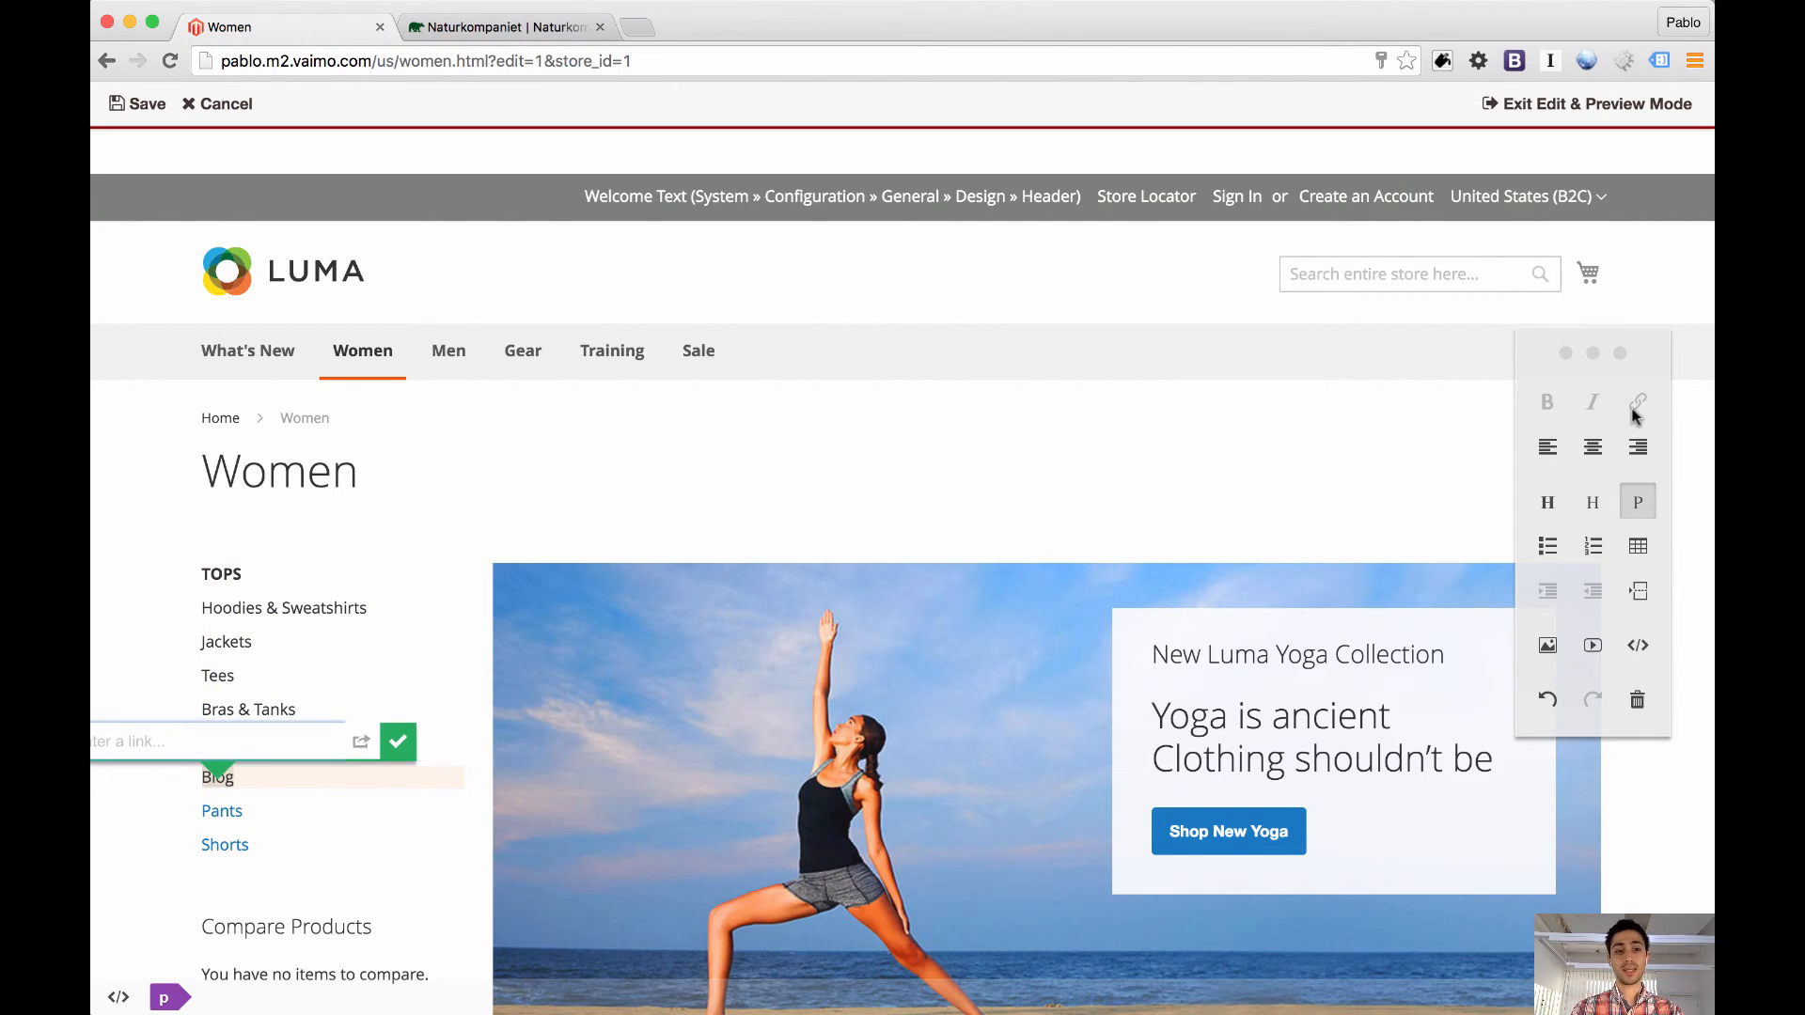
type("htt")
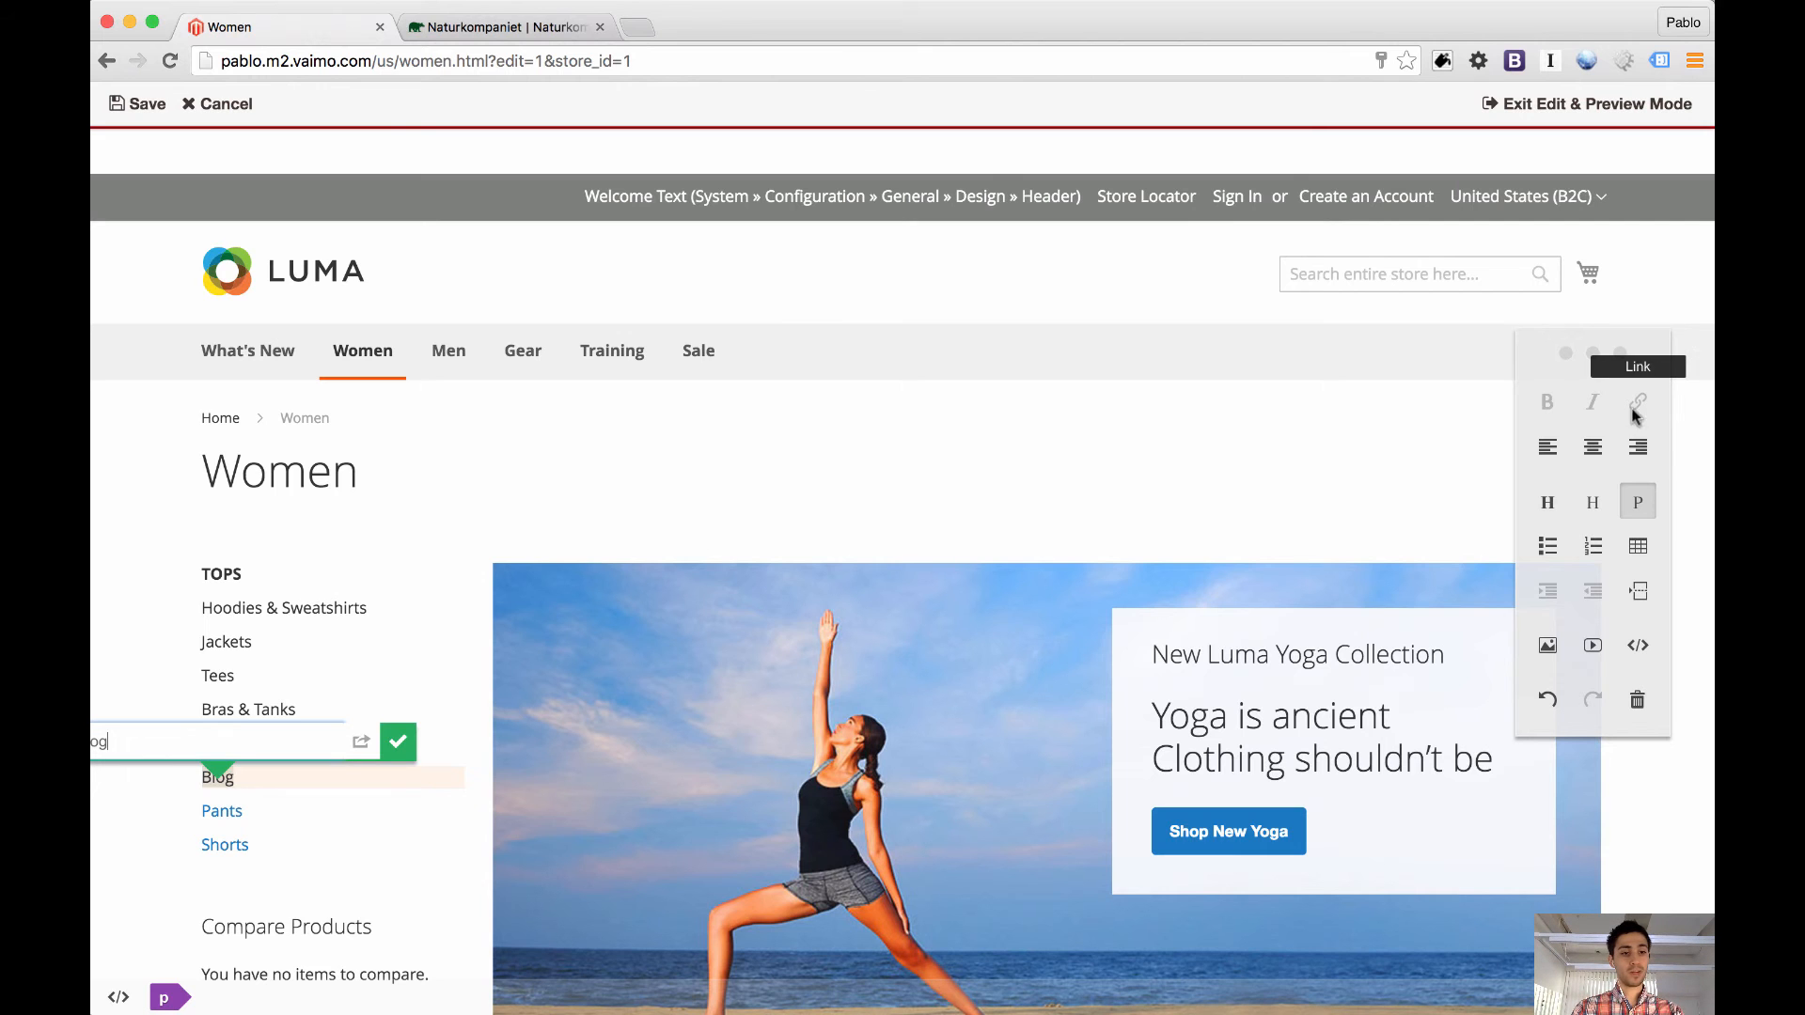
left_click(397, 742)
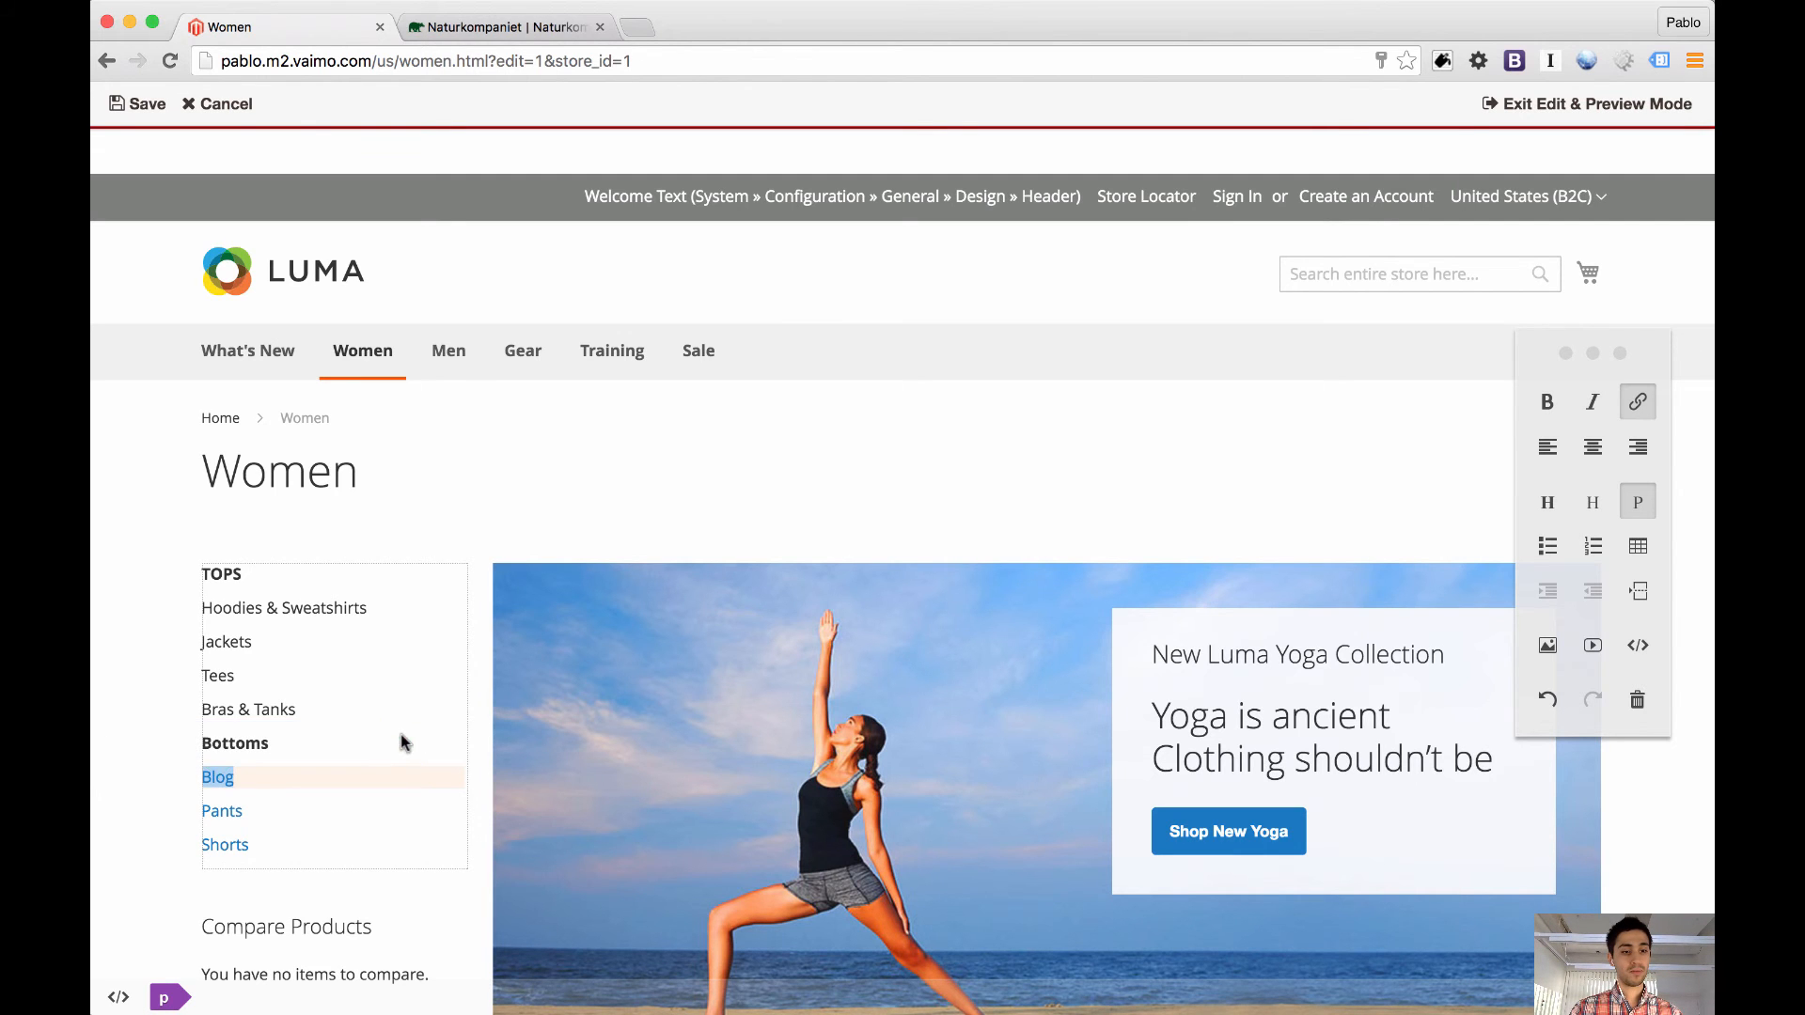
Set the discount in the "Hot pants Hot deals" banner to "15% OFF" and save the Women page
scroll(1185, 618, "down", 8)
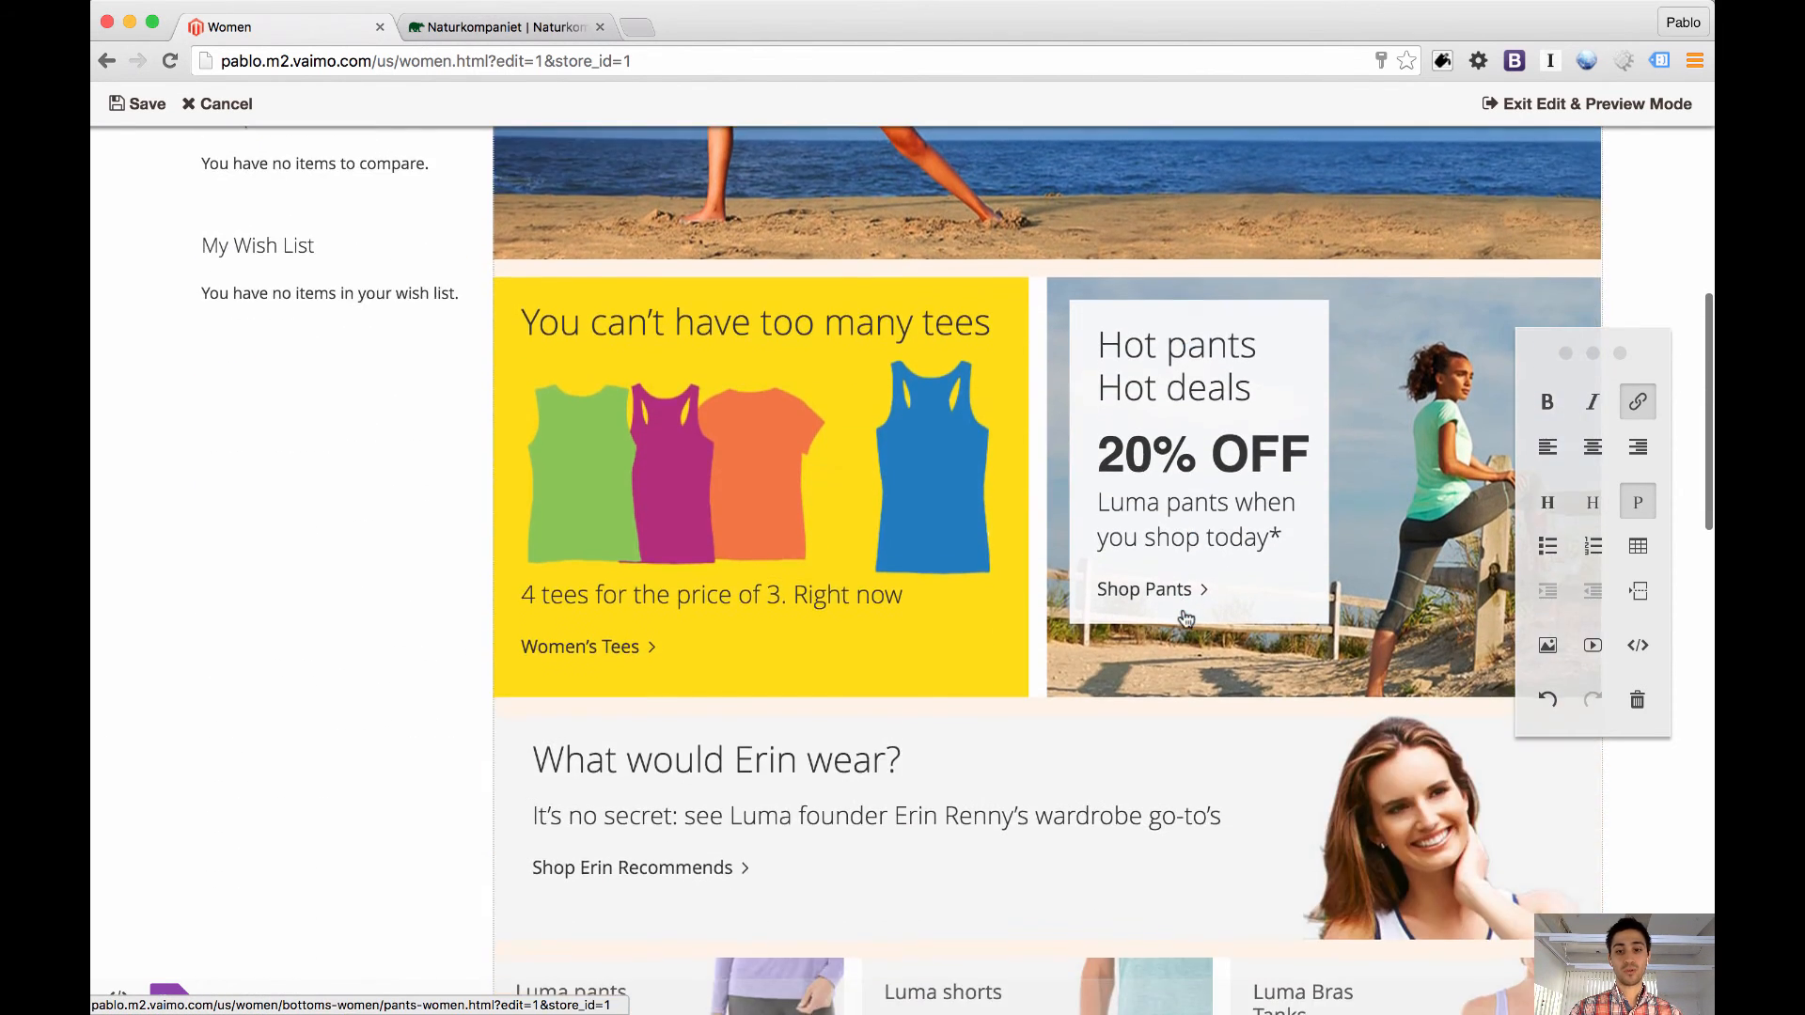
triple_click(1253, 442)
left_click(1164, 452)
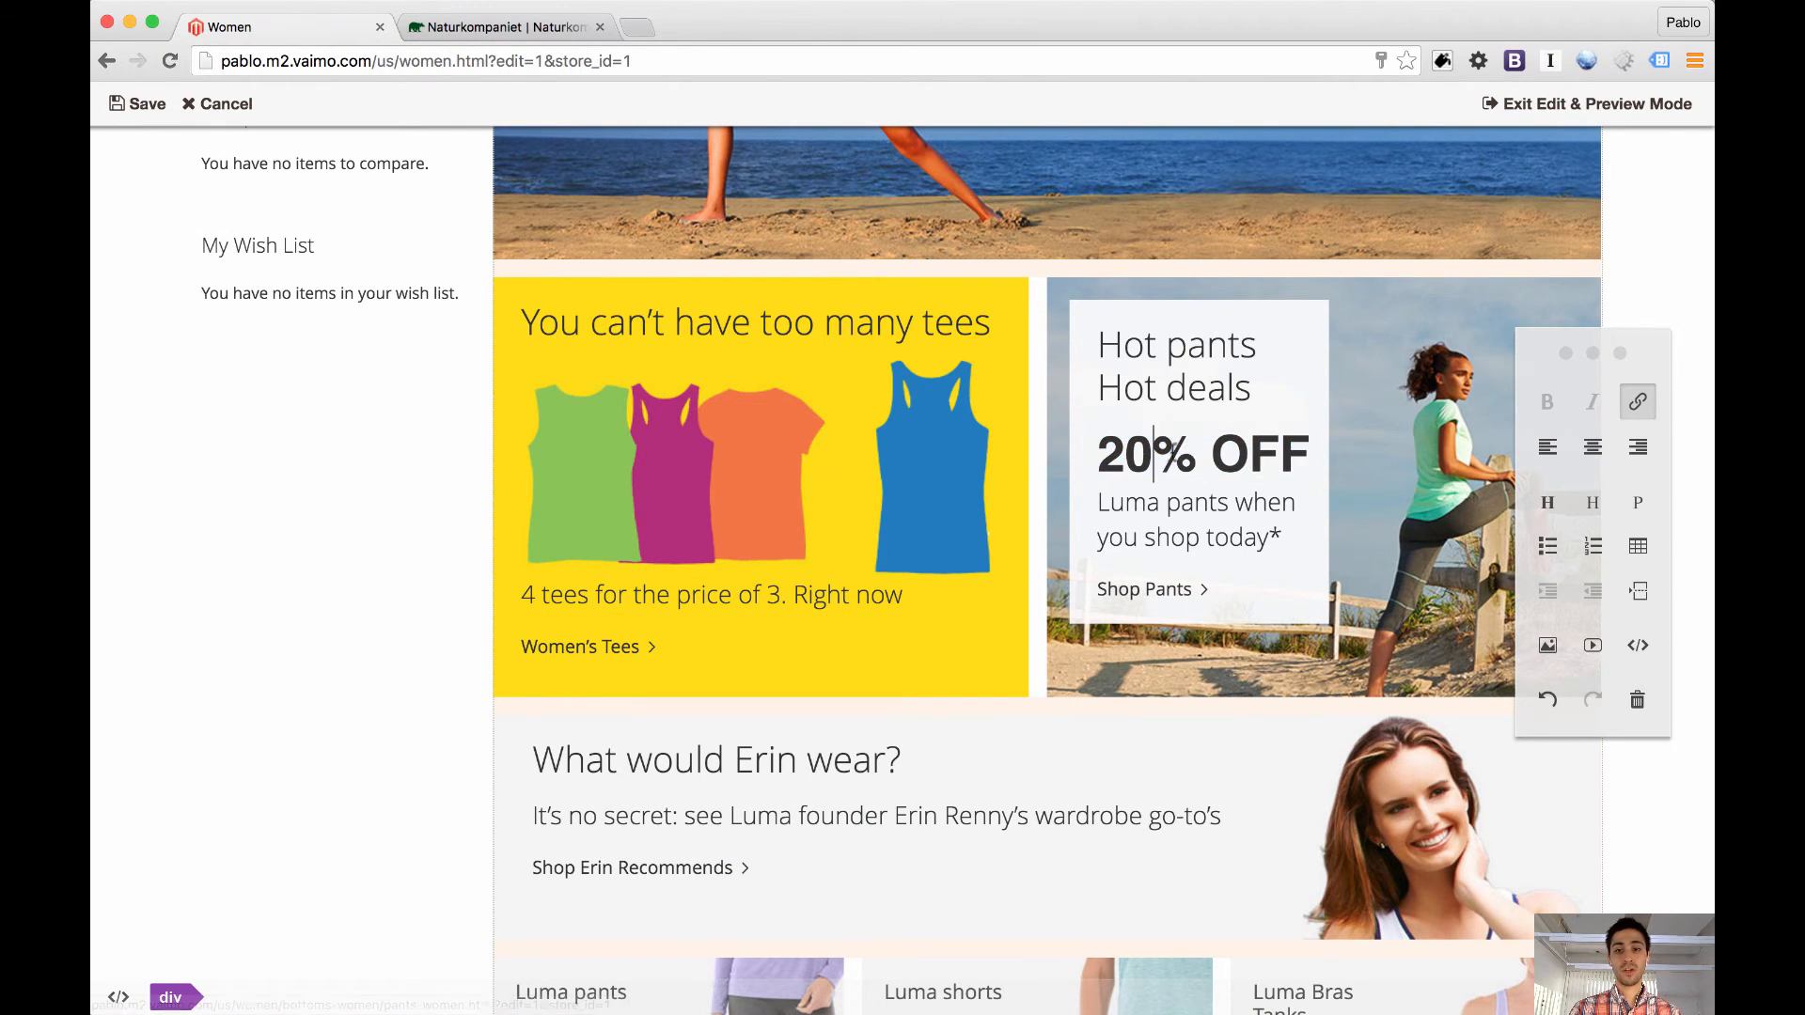
key("BackSpace")
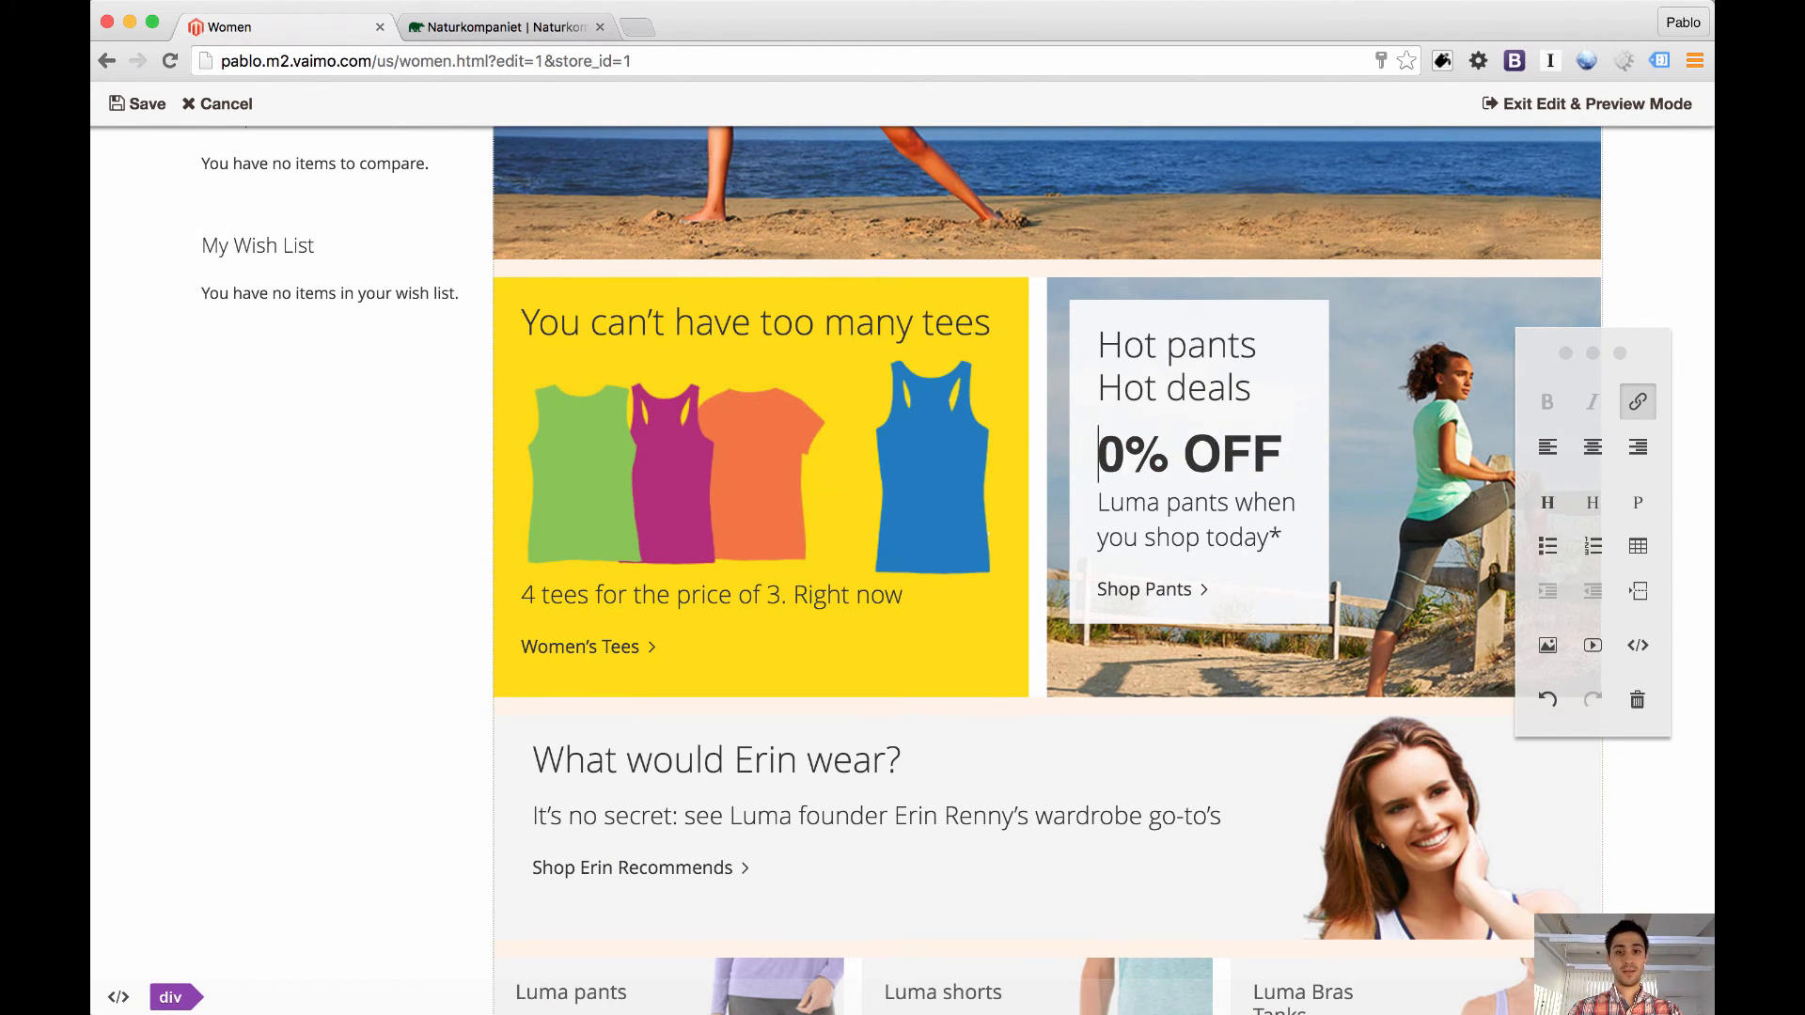
type("15")
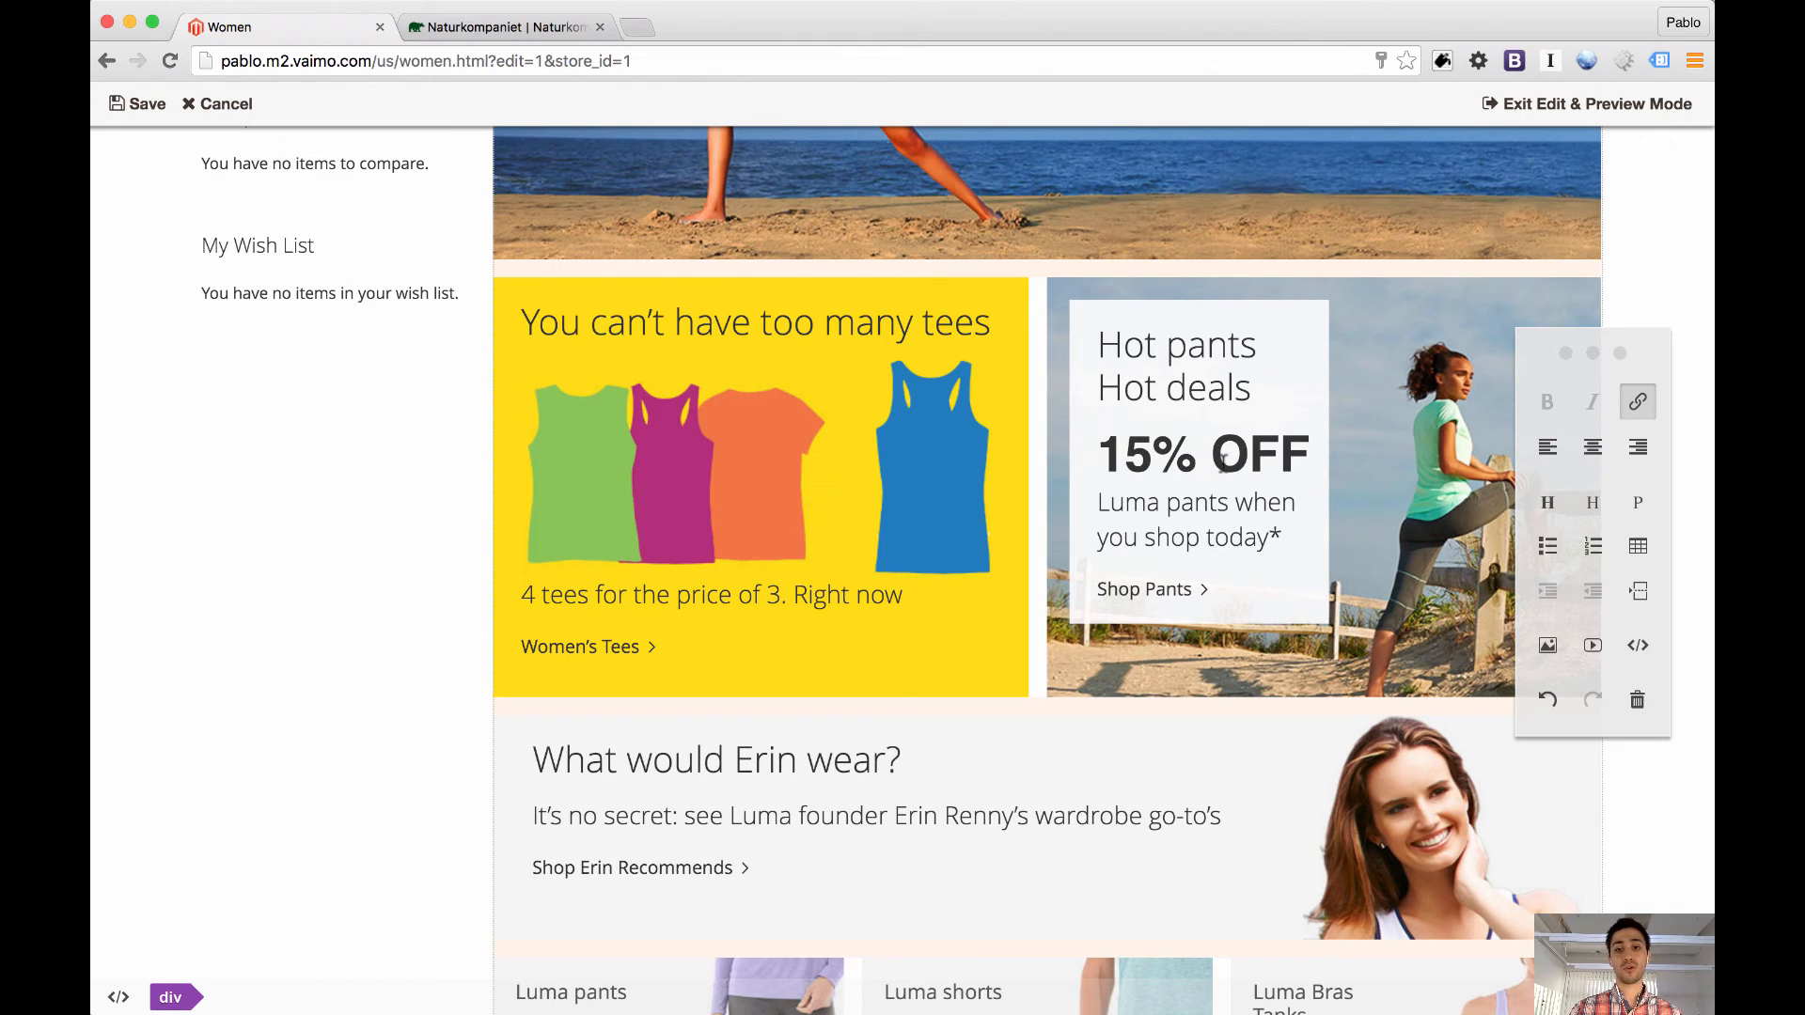
left_click(139, 103)
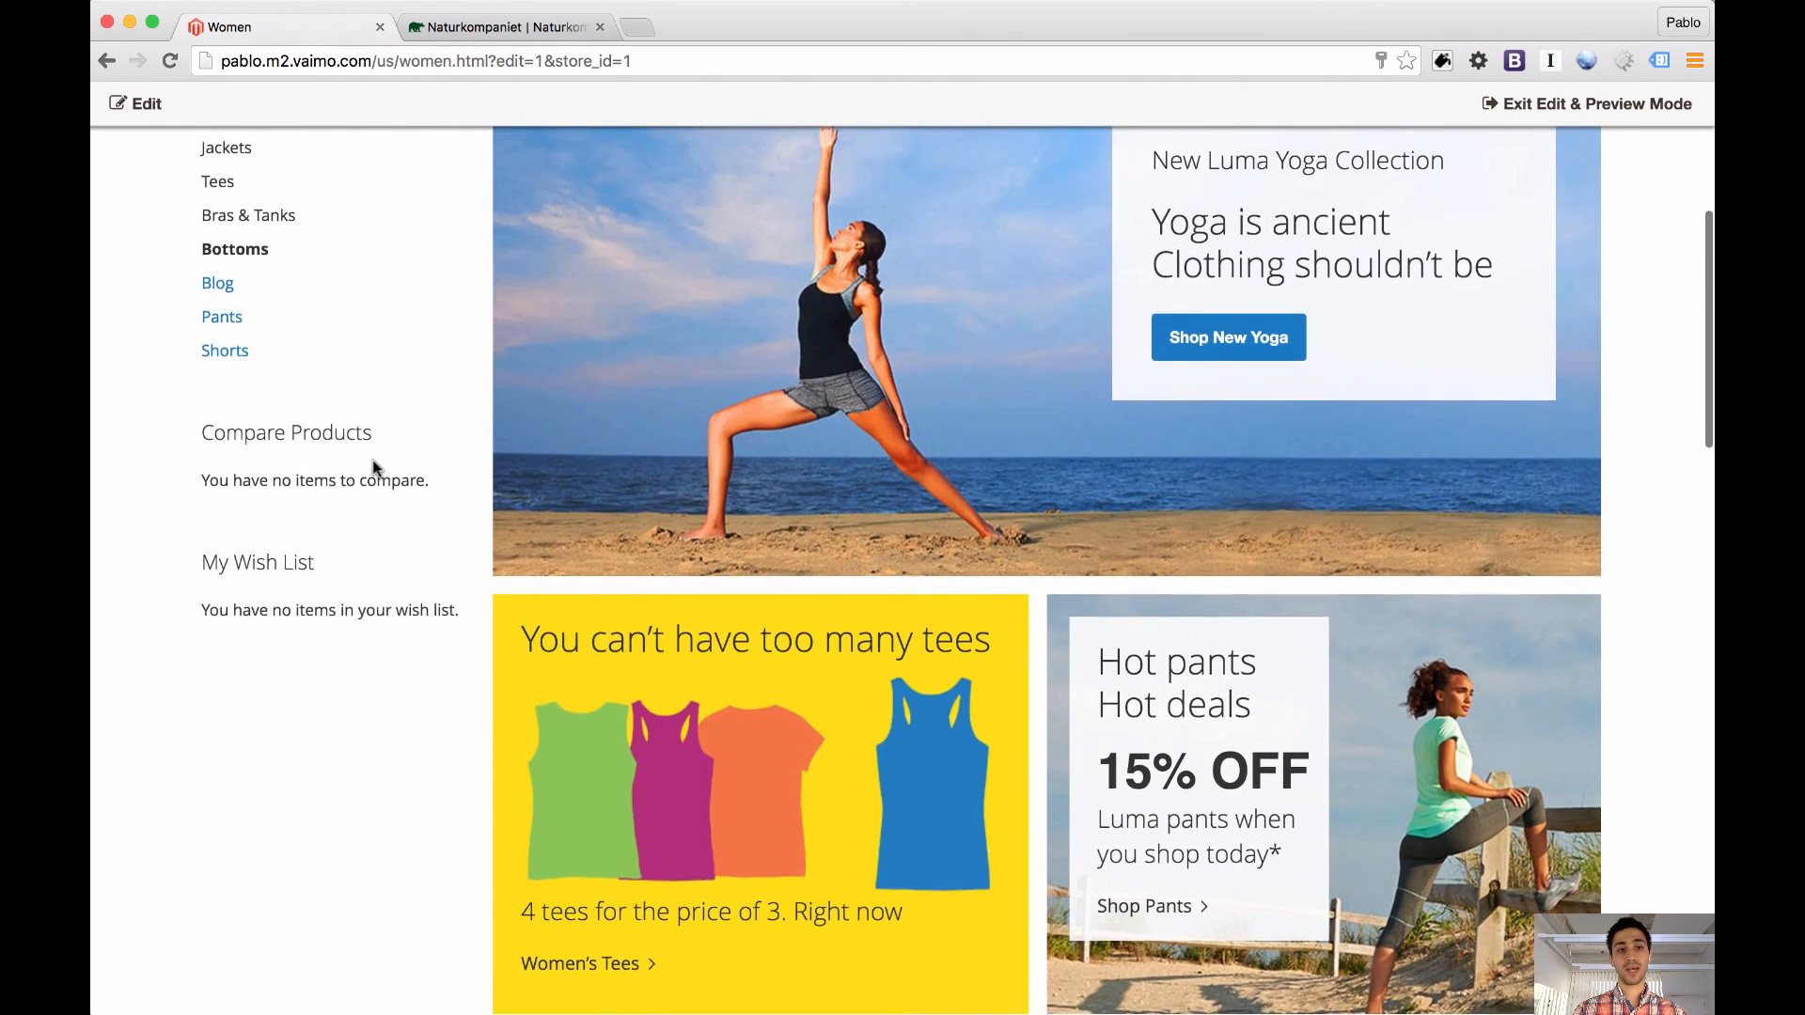
scroll(373, 467, "up", 2)
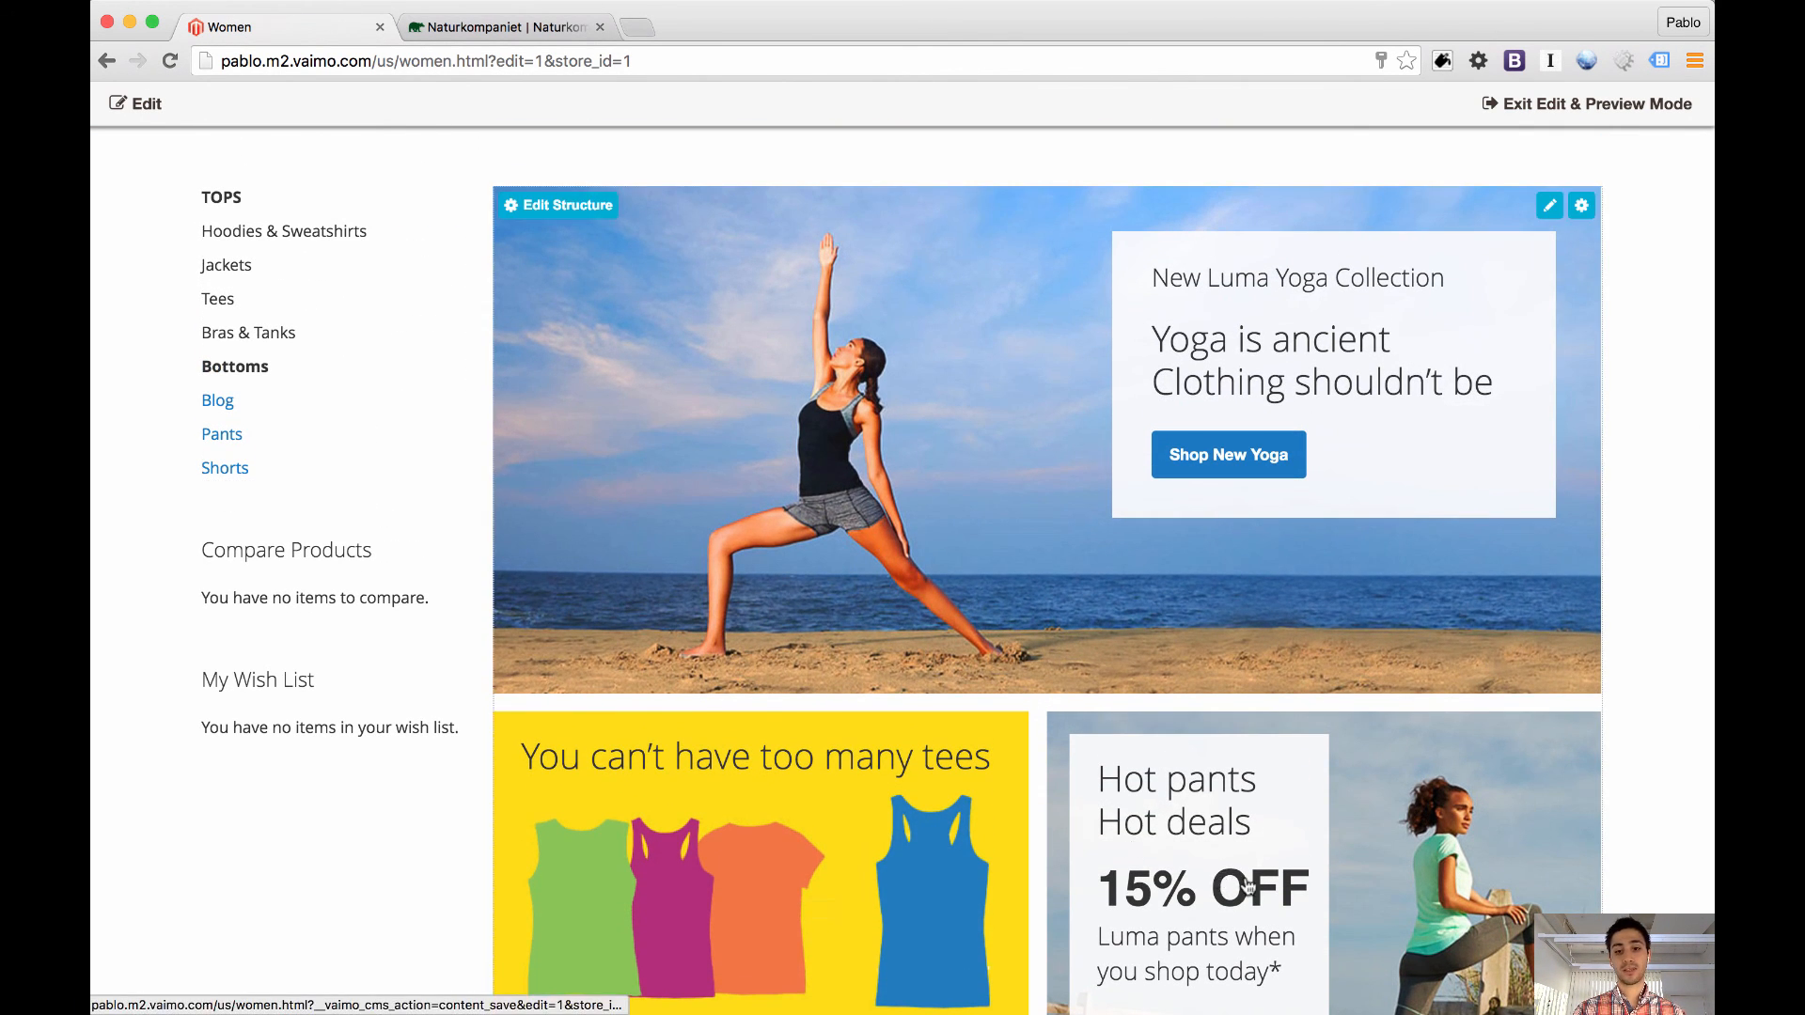